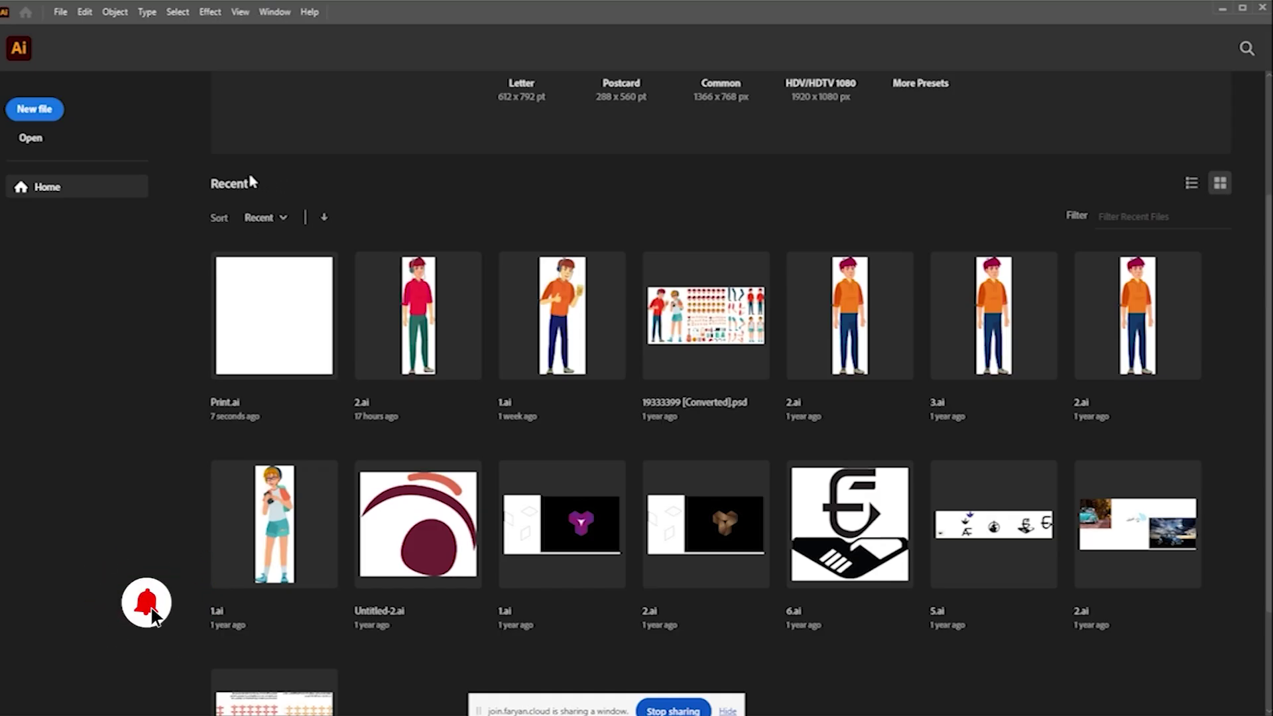
Start setting up a new document and compare the recent A4 and HDV 720 presets.
{"action": "left_click", "coordinate": [49, 119]}
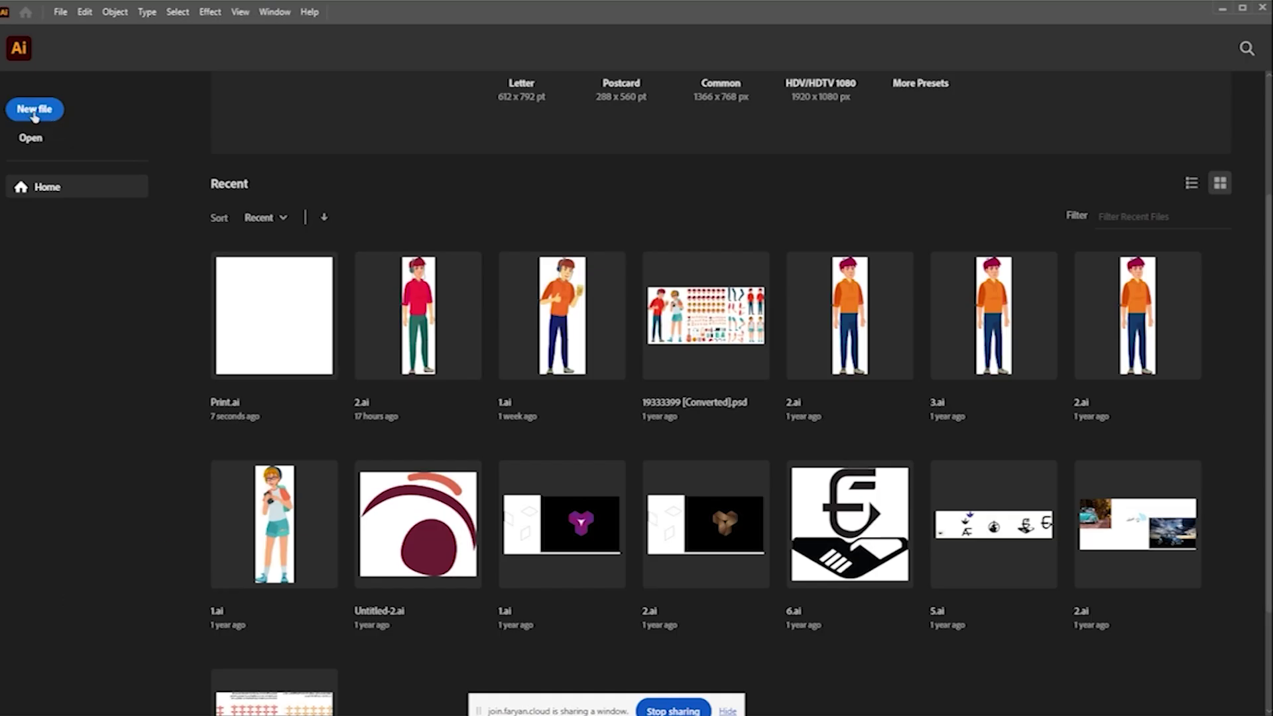
{"action": "left_click", "coordinate": [58, 14]}
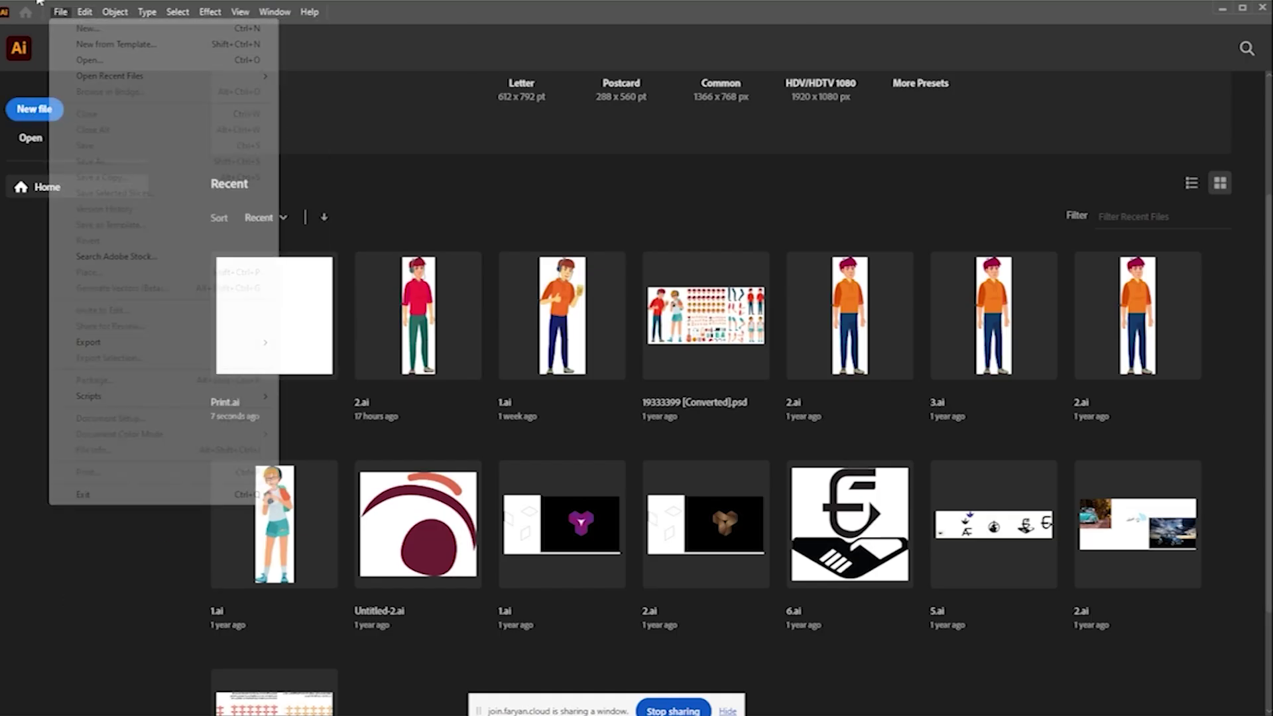
{"action": "left_click", "coordinate": [39, 114]}
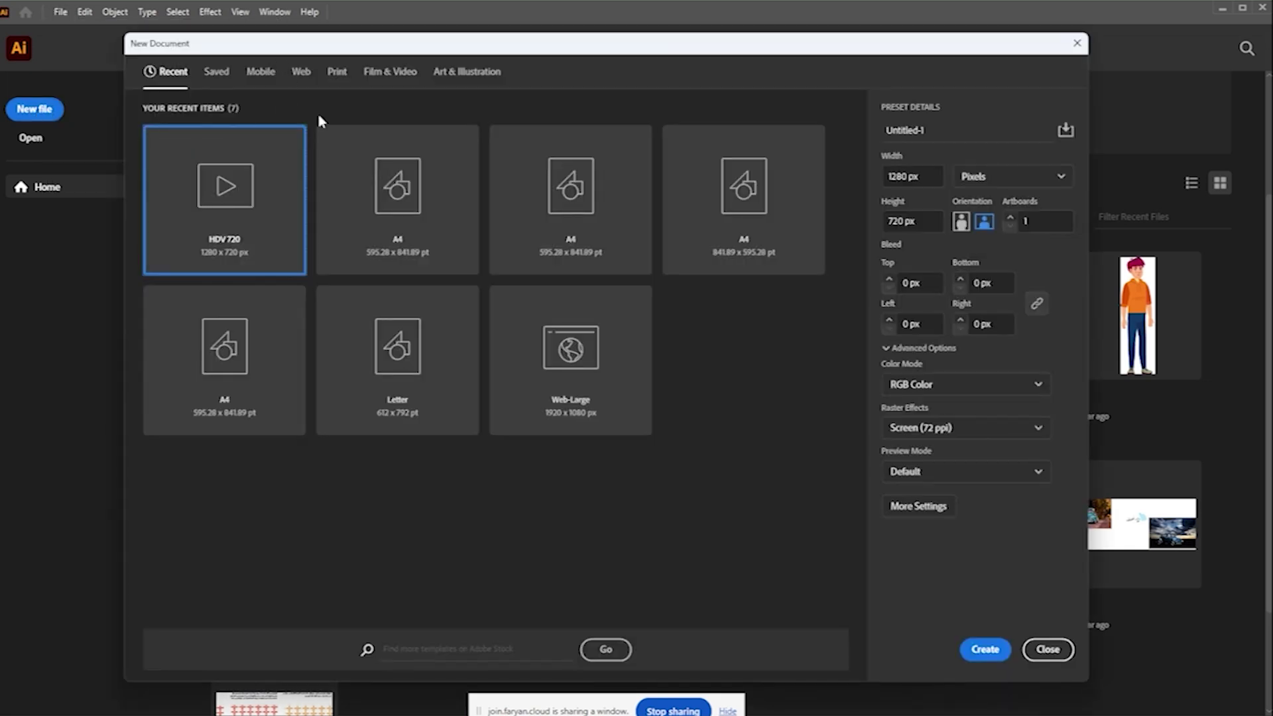
{"action": "left_click", "coordinate": [386, 199]}
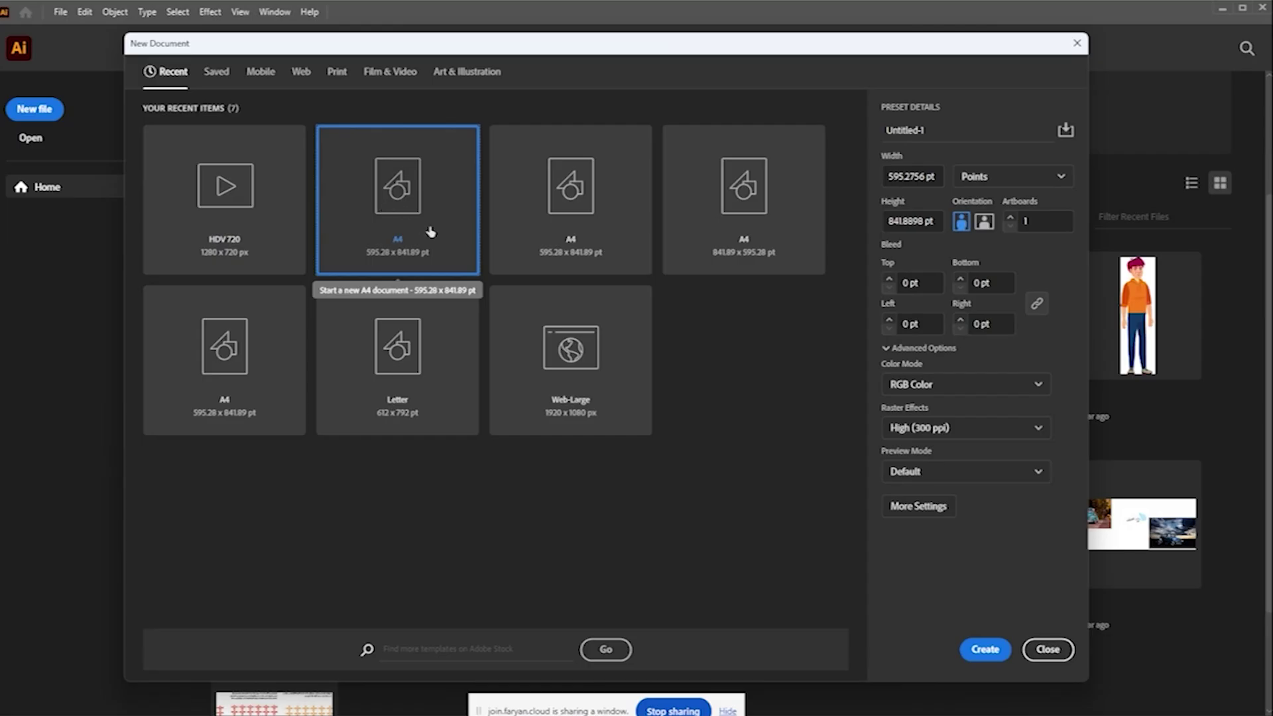
{"action": "left_click", "coordinate": [278, 250]}
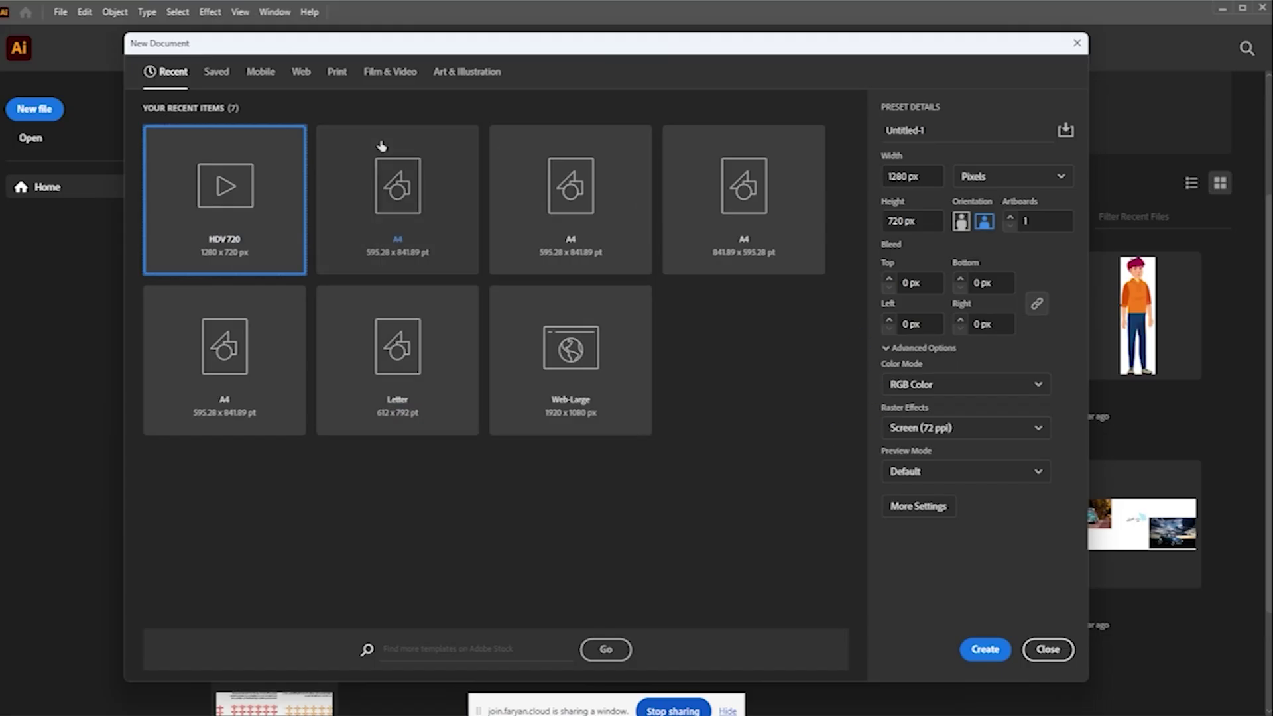
Examine the blank document presets offered for art and illustration, film and video, web, mobile and print.
{"action": "left_click", "coordinate": [464, 73]}
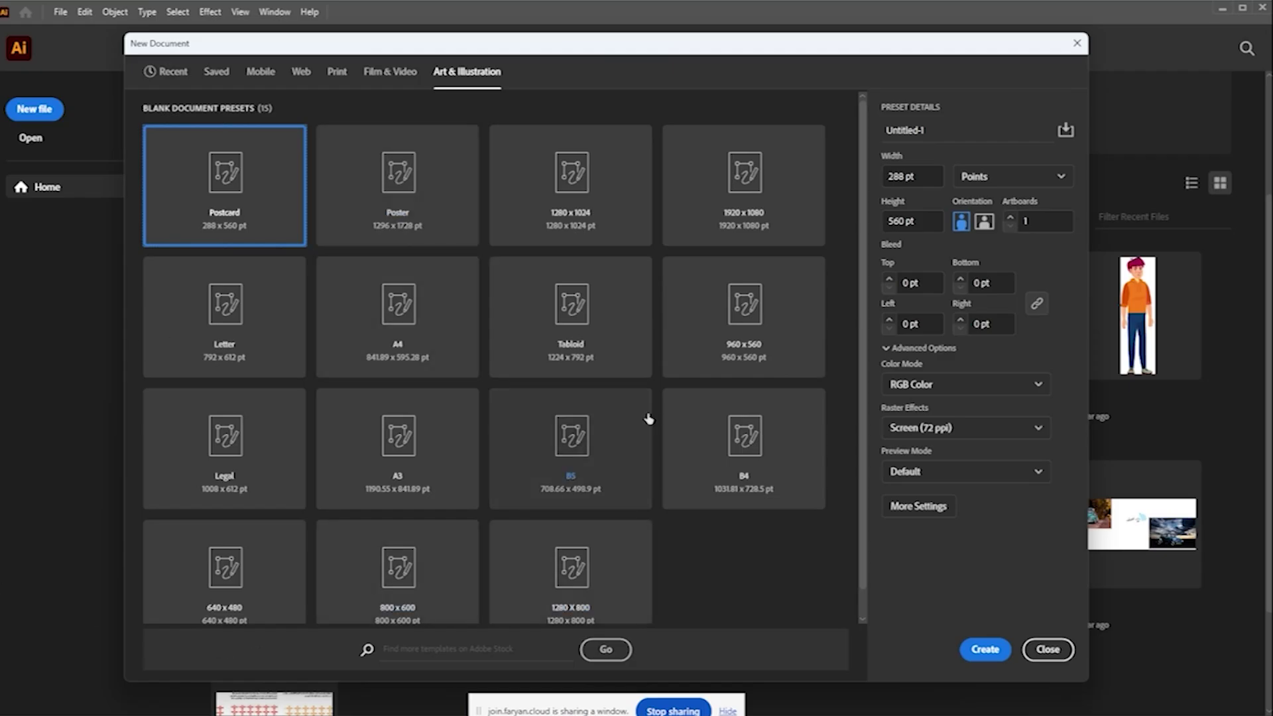
{"action": "scroll", "coordinate": [648, 416], "scroll_direction": "down", "scroll_amount": 1}
{"action": "scroll", "coordinate": [667, 407], "scroll_direction": "up", "scroll_amount": 1}
{"action": "left_click", "coordinate": [392, 71]}
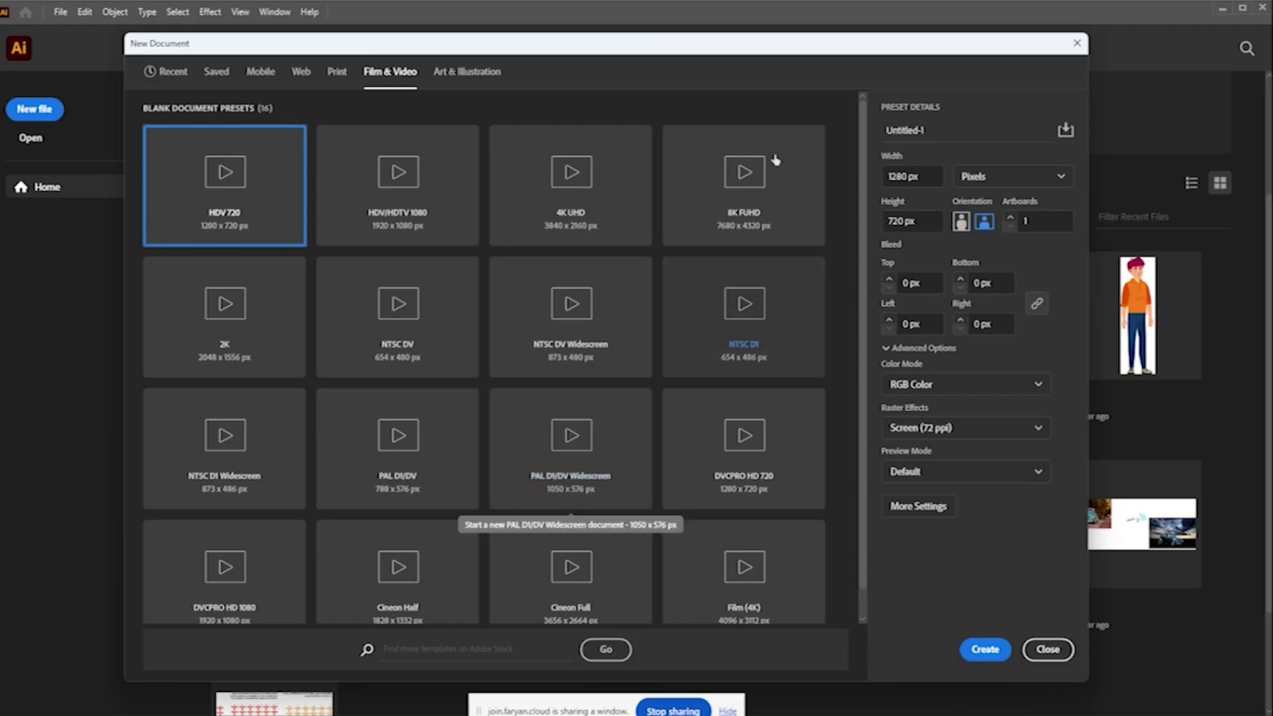
{"action": "left_click_drag", "start_coordinate": [831, 61], "coordinate": [736, 69]}
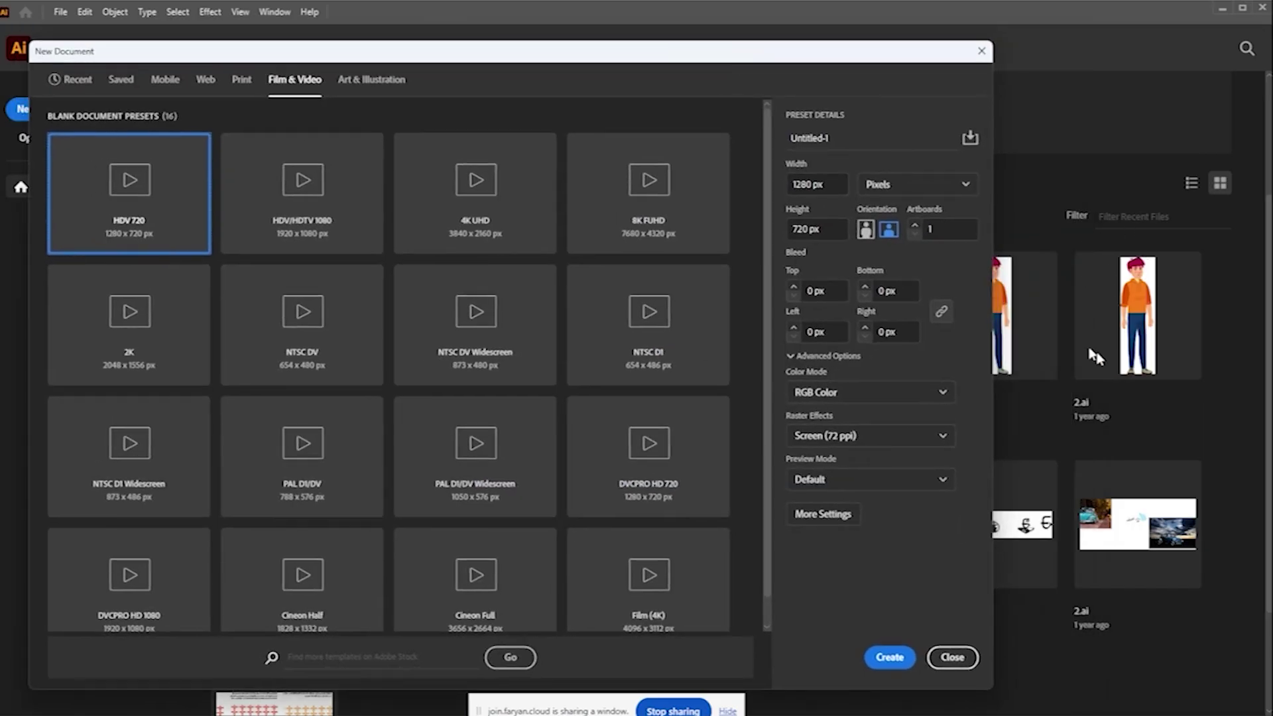
{"action": "left_click_drag", "start_coordinate": [619, 57], "coordinate": [744, 75]}
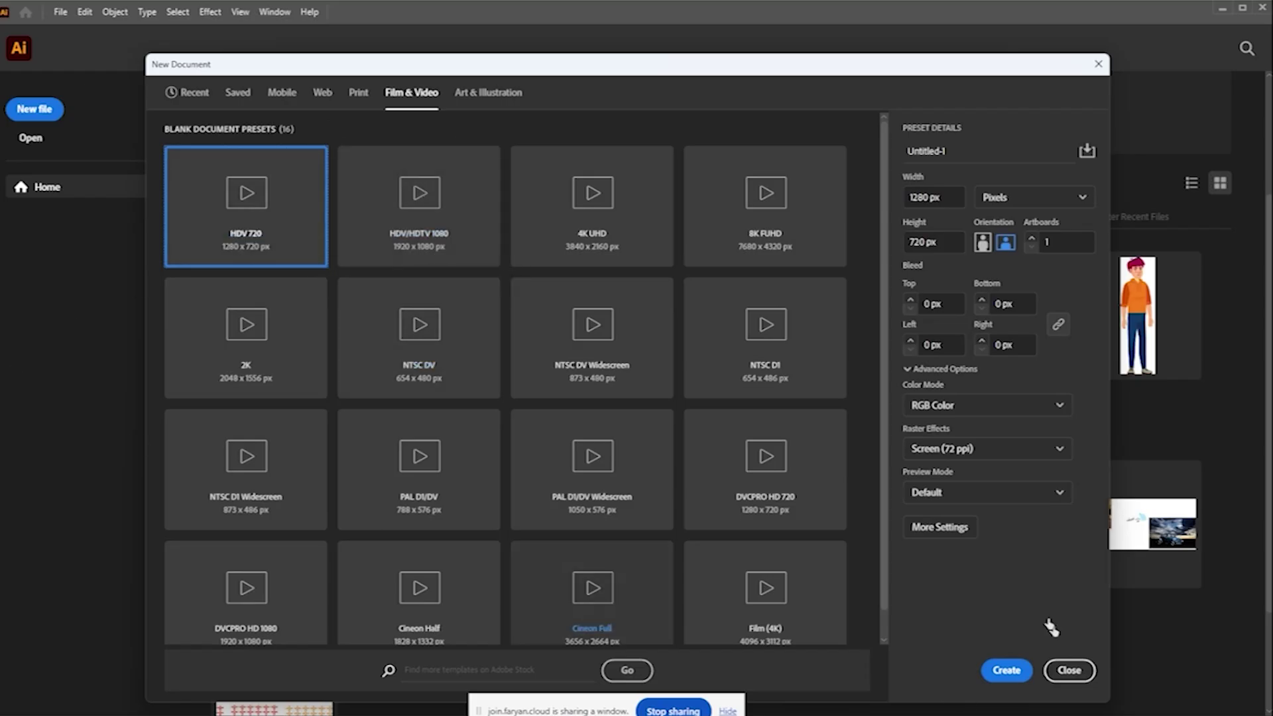
{"action": "left_click", "coordinate": [323, 95]}
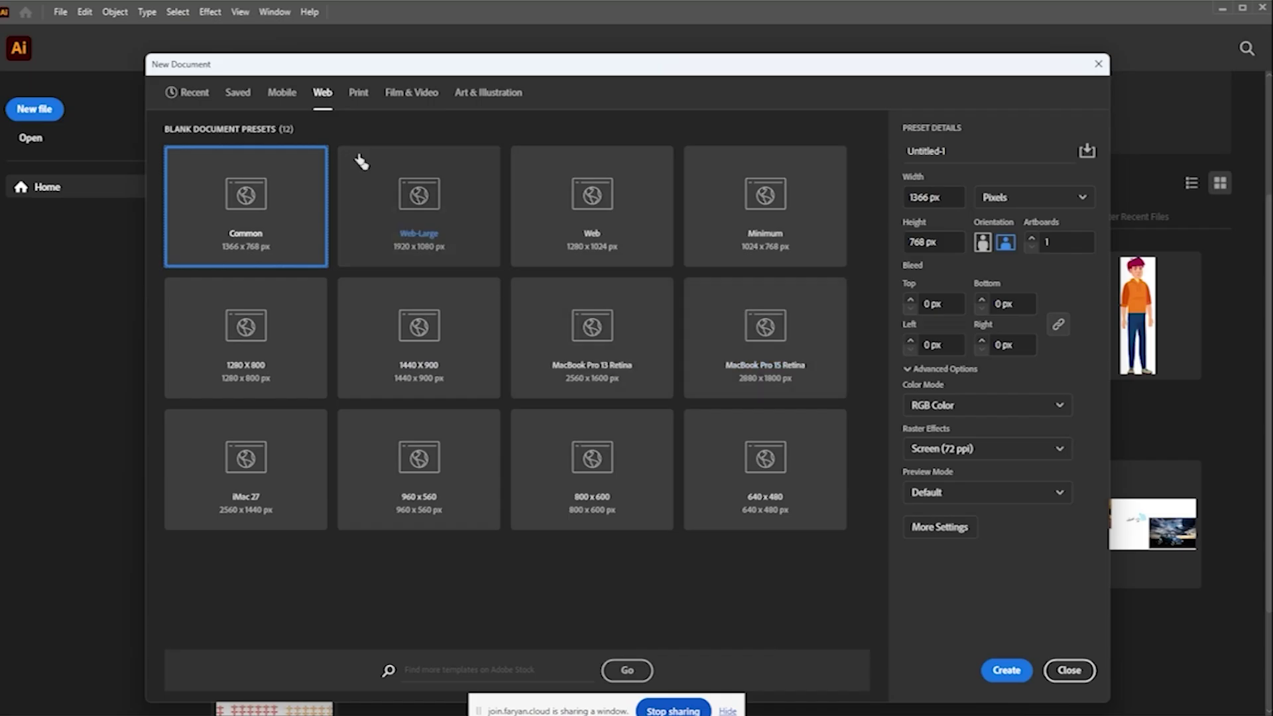
{"action": "left_click", "coordinate": [280, 97]}
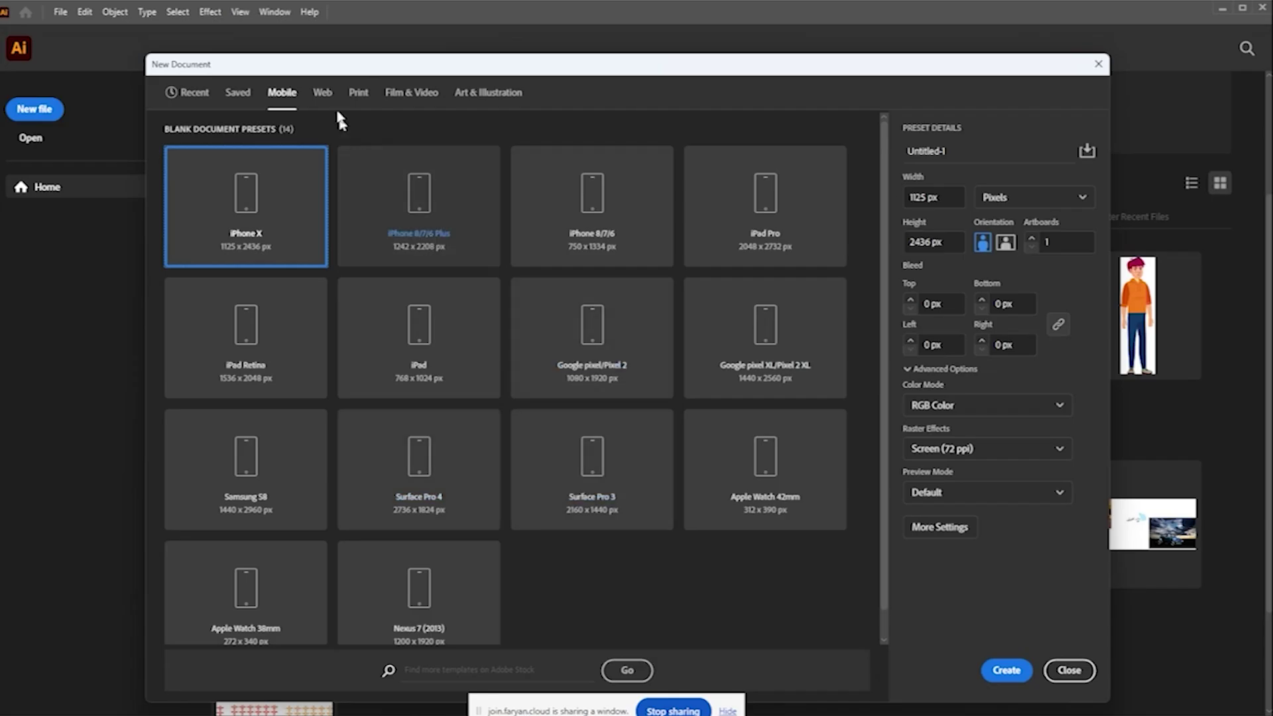
{"action": "left_click", "coordinate": [358, 95]}
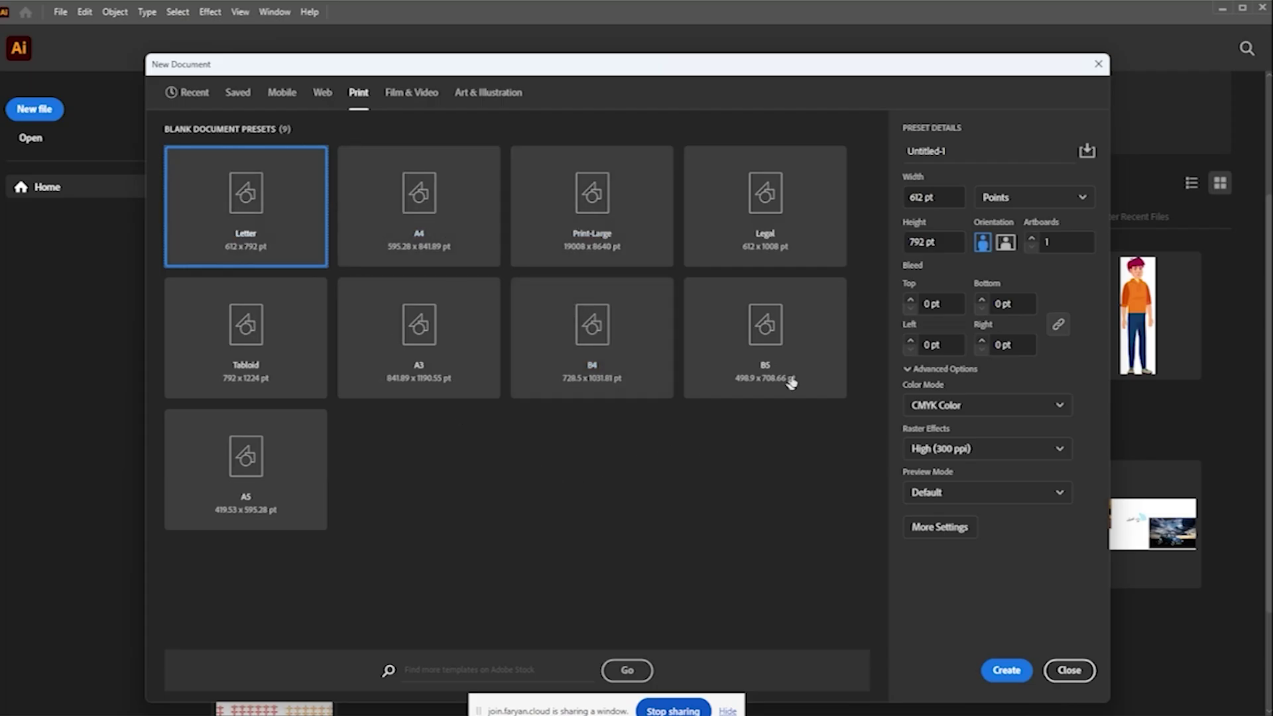
{"action": "left_click", "coordinate": [283, 93]}
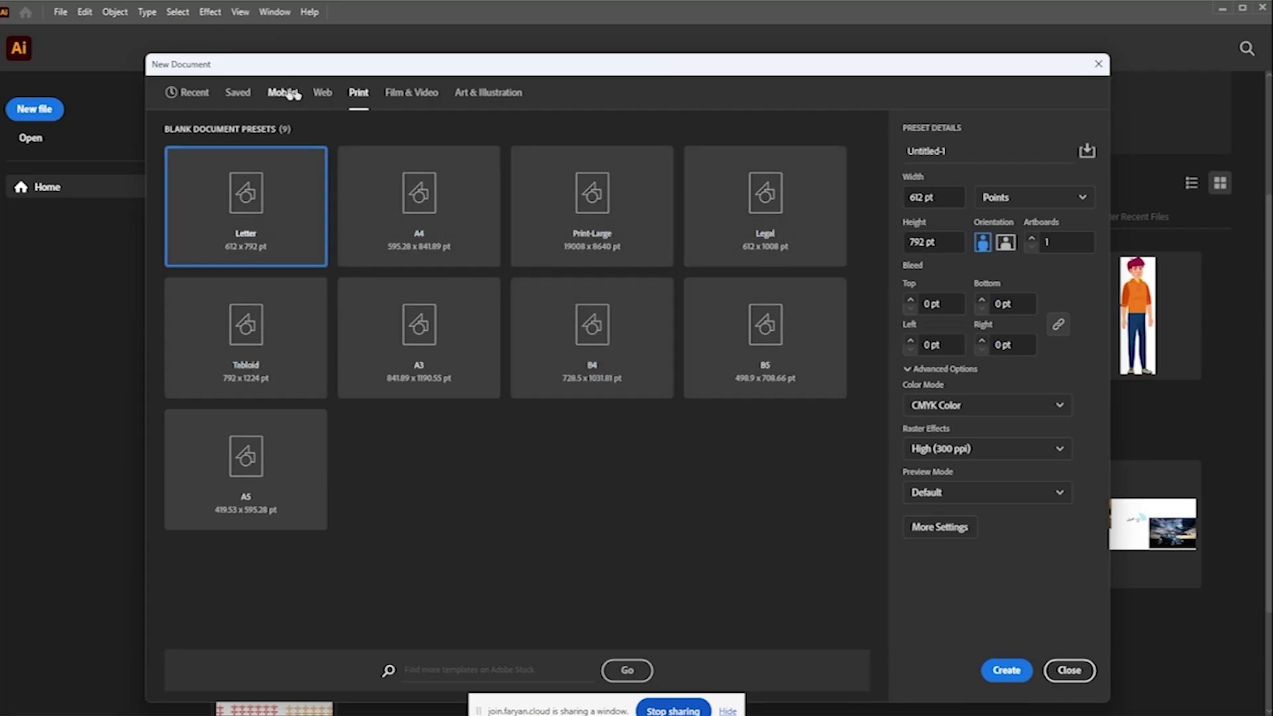
{"action": "left_click", "coordinate": [320, 94]}
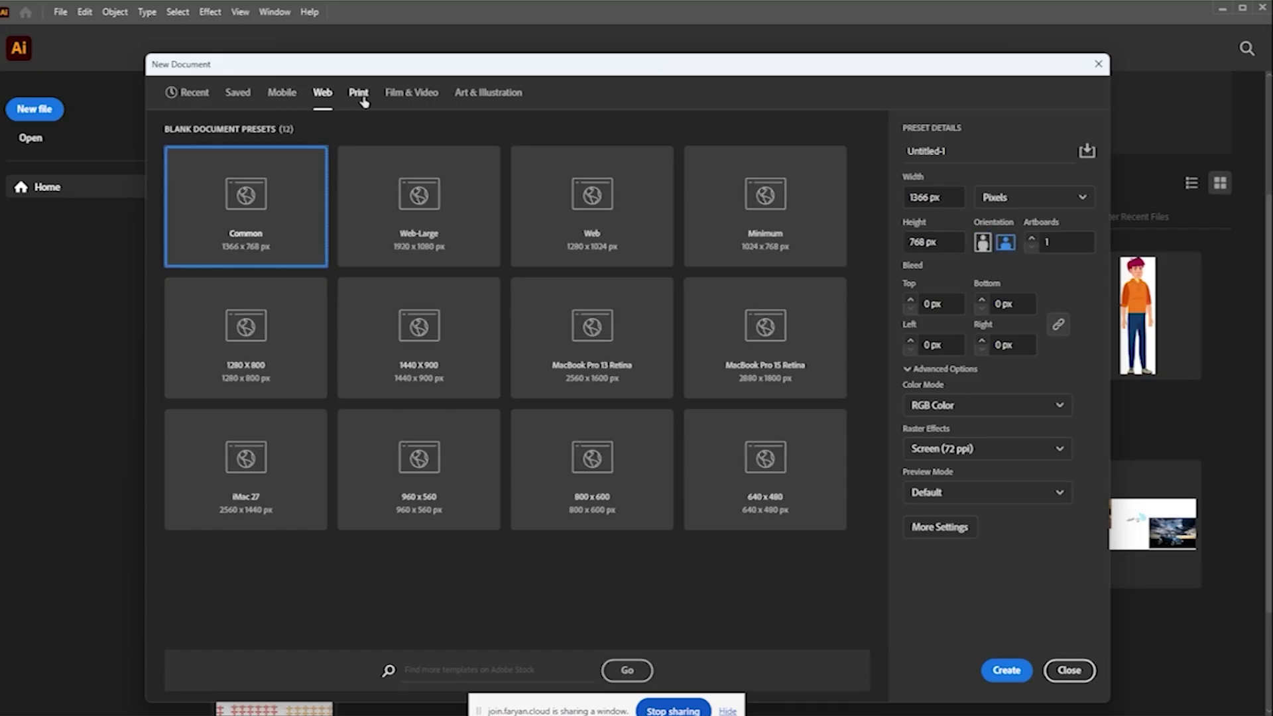
{"action": "left_click", "coordinate": [411, 93]}
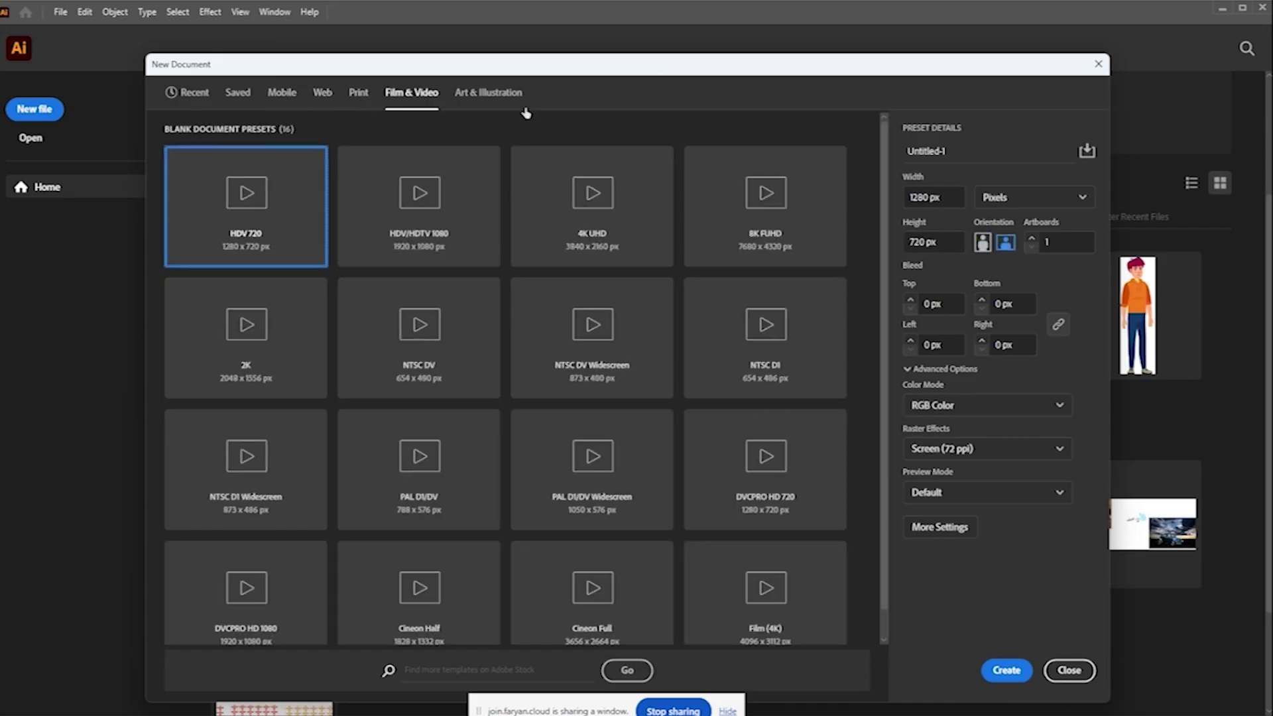
{"action": "left_click", "coordinate": [478, 100]}
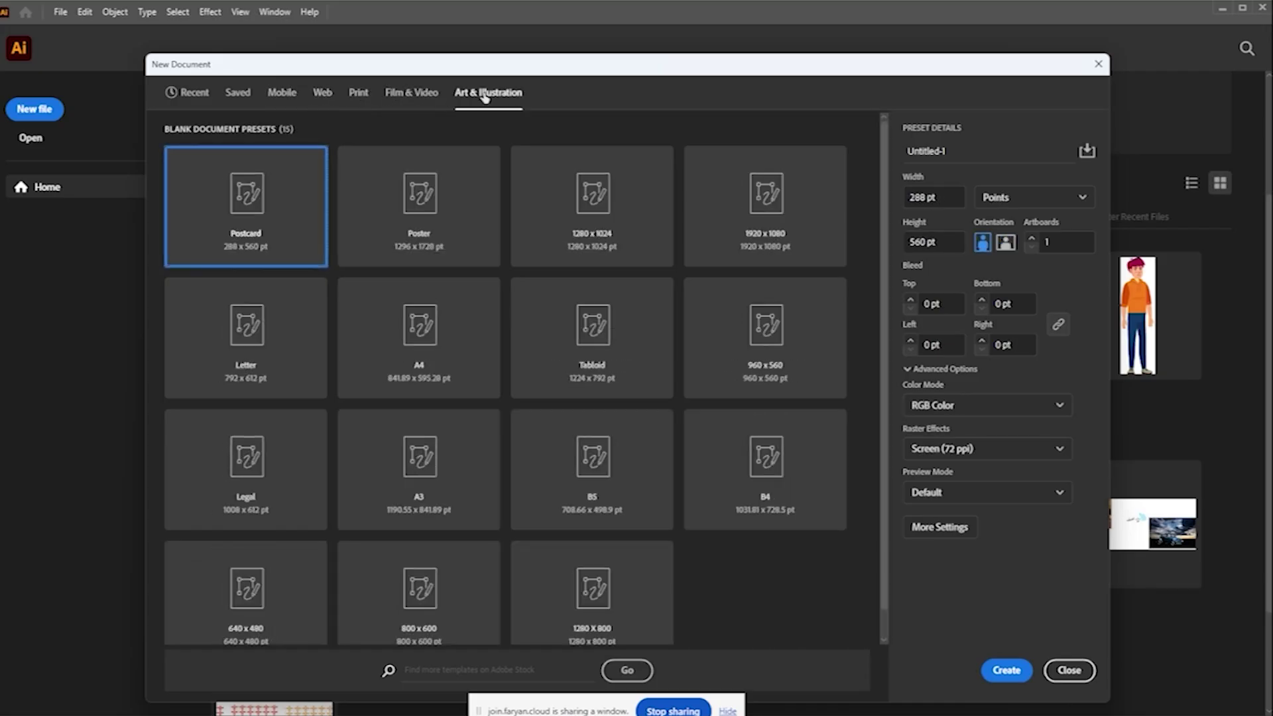
Show the print presets and name the new document "logo".
{"action": "left_click", "coordinate": [361, 97]}
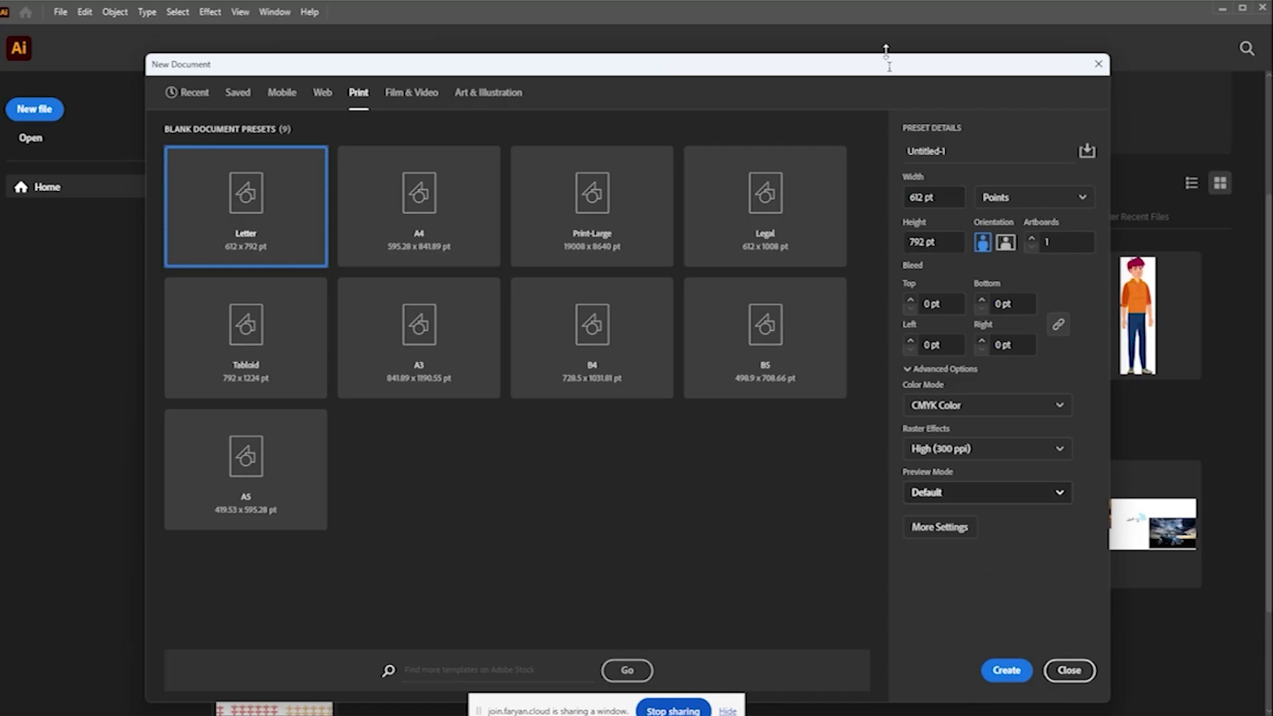
{"action": "left_click_drag", "start_coordinate": [967, 153], "coordinate": [898, 154]}
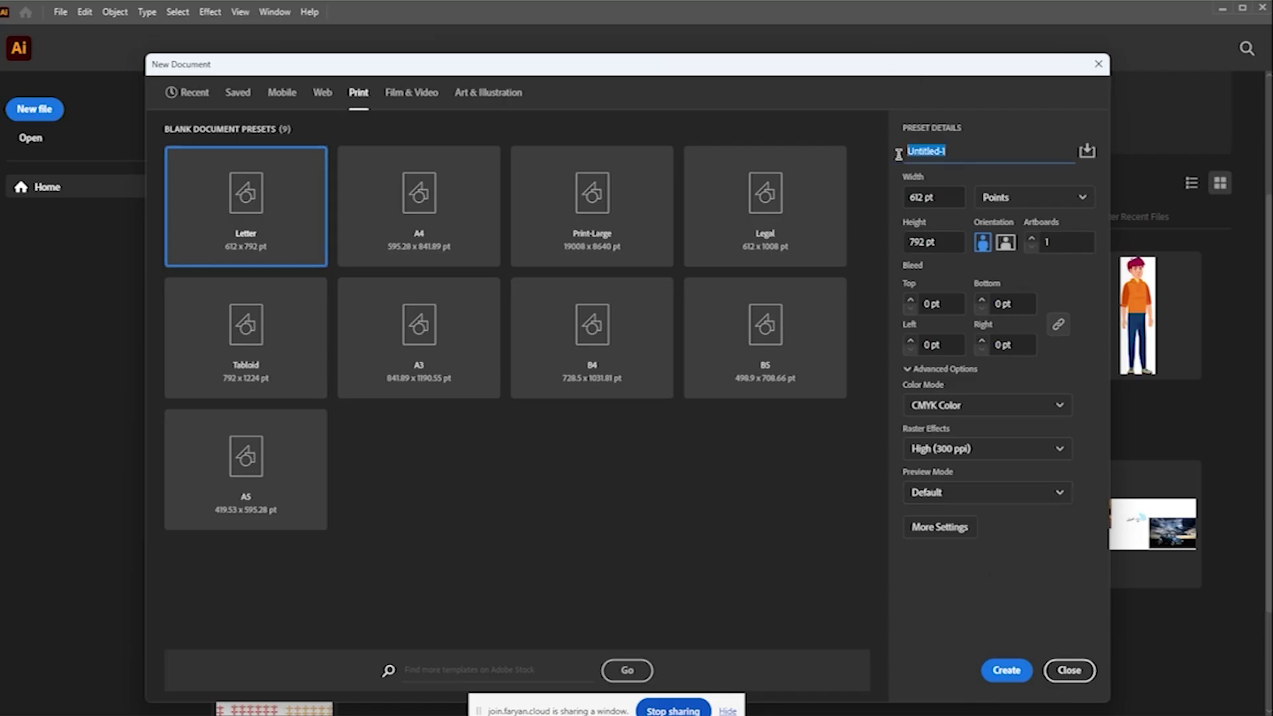
{"action": "type", "text": "tes"}
{"action": "left_click_drag", "start_coordinate": [933, 151], "coordinate": [840, 142]}
{"action": "key", "text": "BackSpace"}
{"action": "type", "text": "logo"}
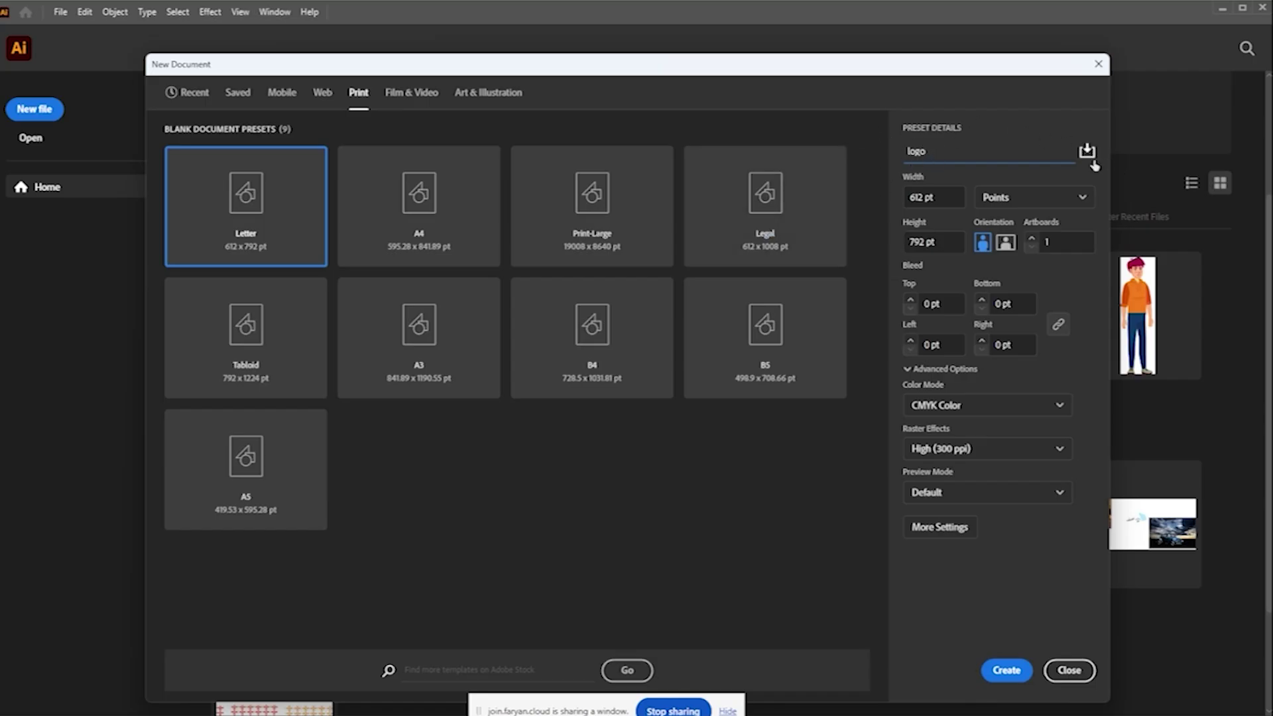
Save the A4 print setup in centimeters as the custom preset "Saved 1", and delete that preset again.
{"action": "left_click", "coordinate": [1089, 152]}
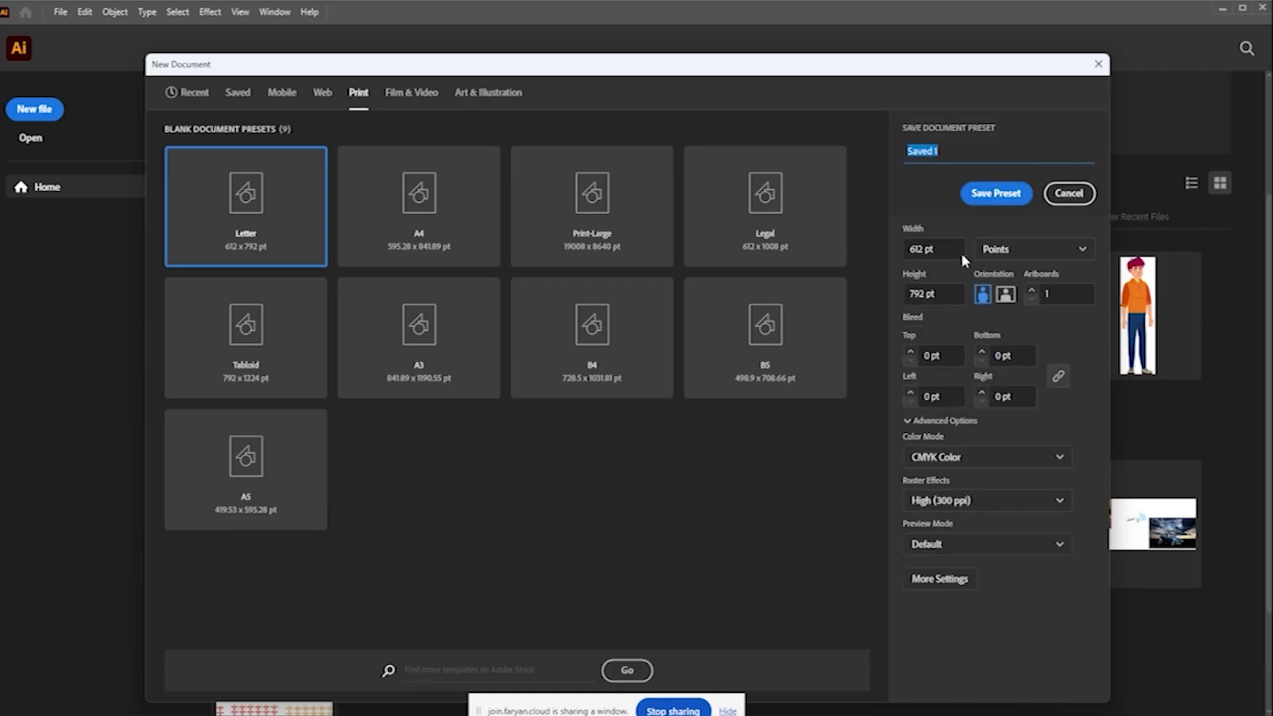
{"action": "left_click", "coordinate": [416, 247]}
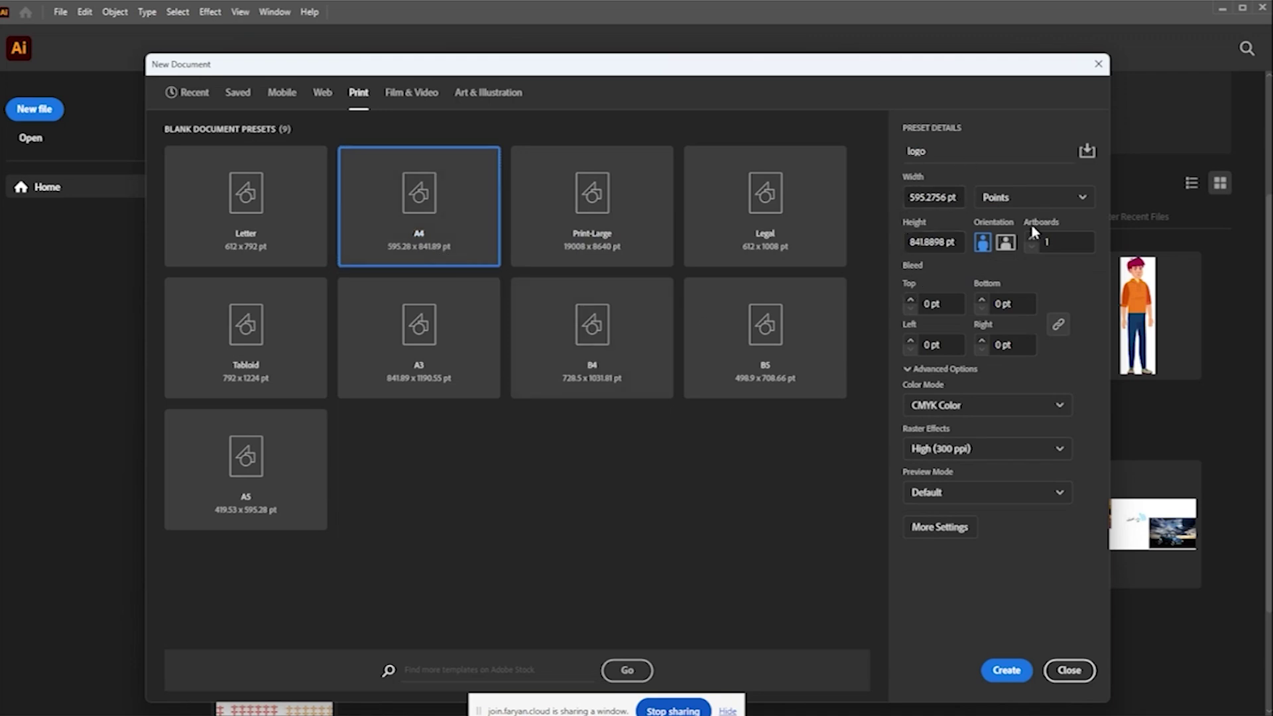
{"action": "left_click", "coordinate": [1031, 197]}
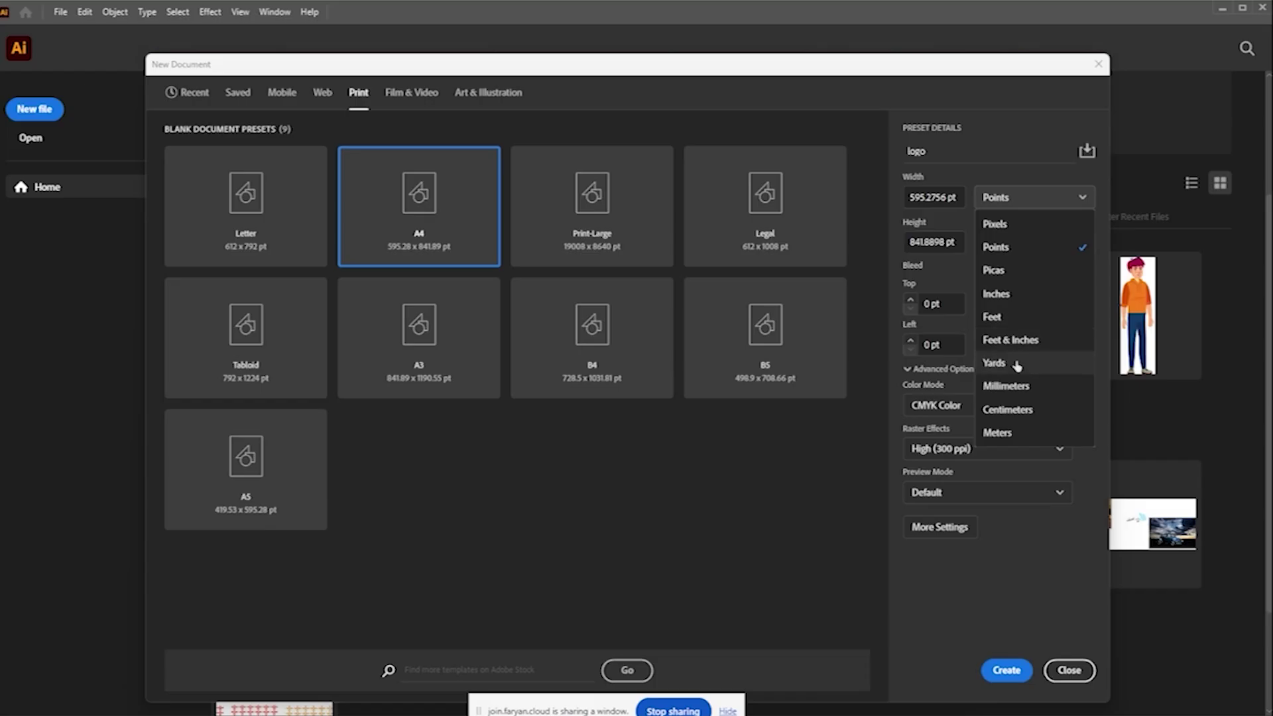
{"action": "left_click", "coordinate": [1014, 409]}
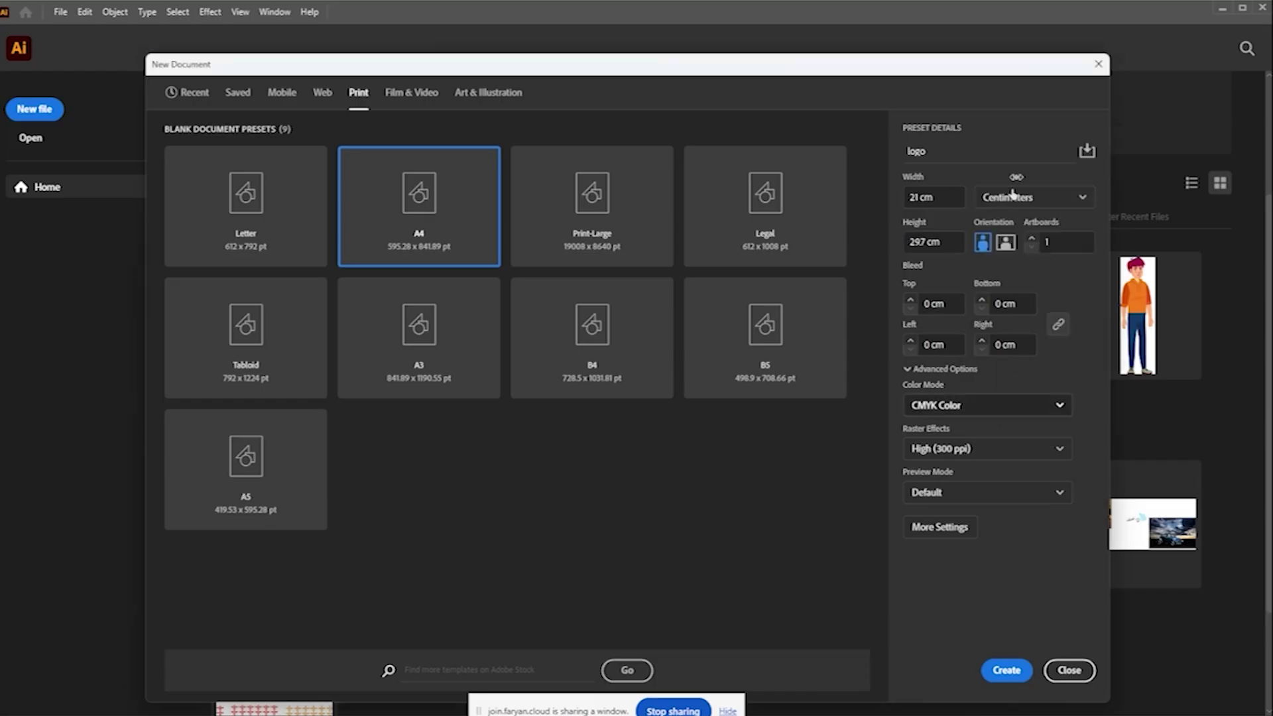
{"action": "left_click", "coordinate": [1088, 156]}
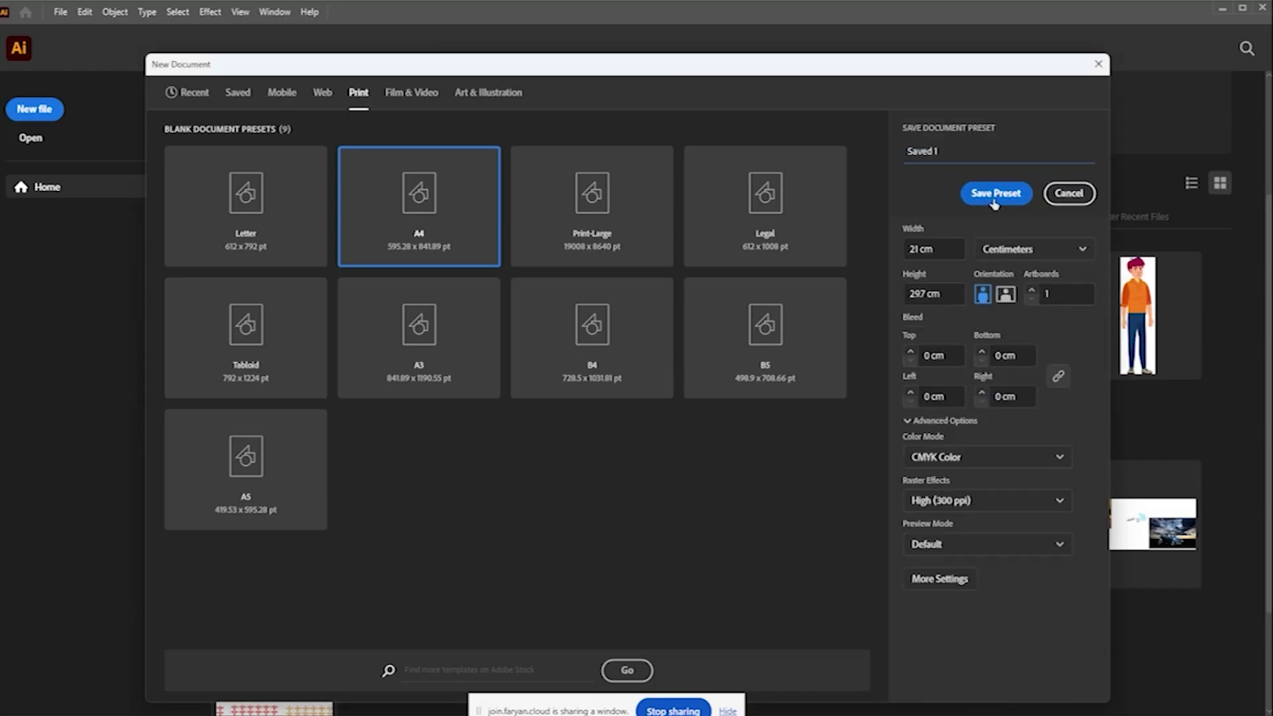
{"action": "left_click", "coordinate": [994, 199]}
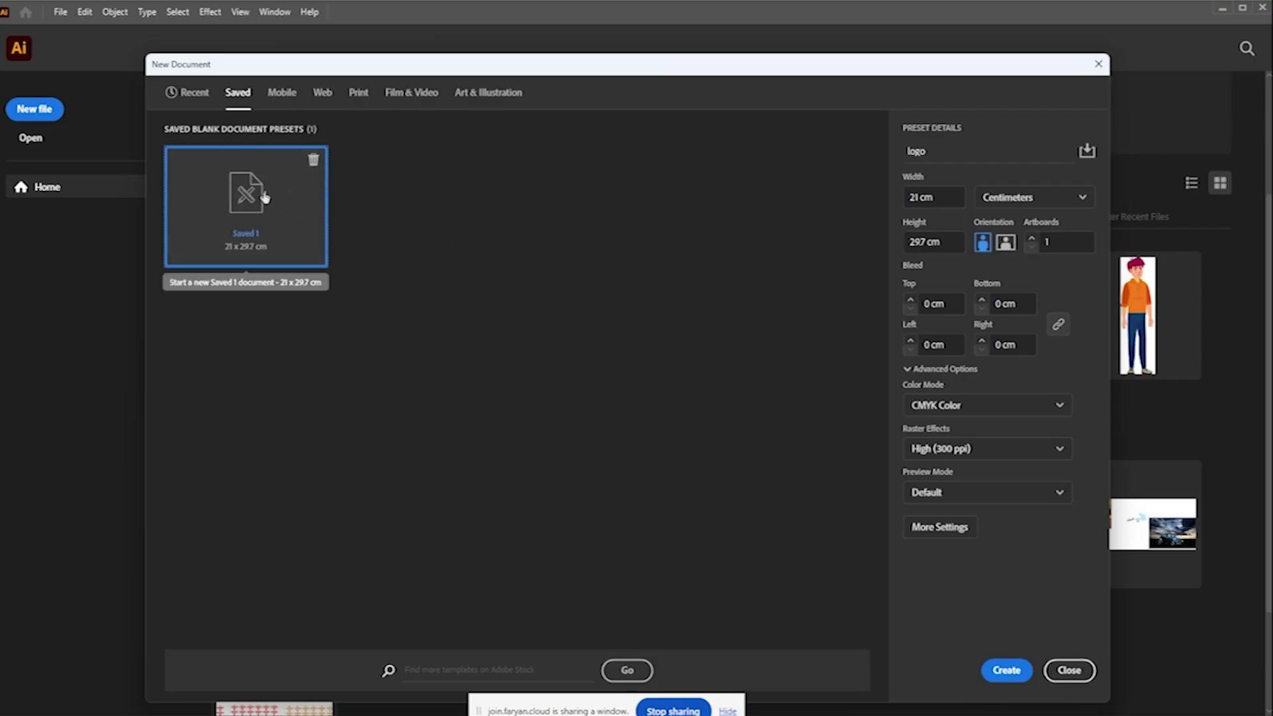
{"action": "left_click", "coordinate": [314, 162]}
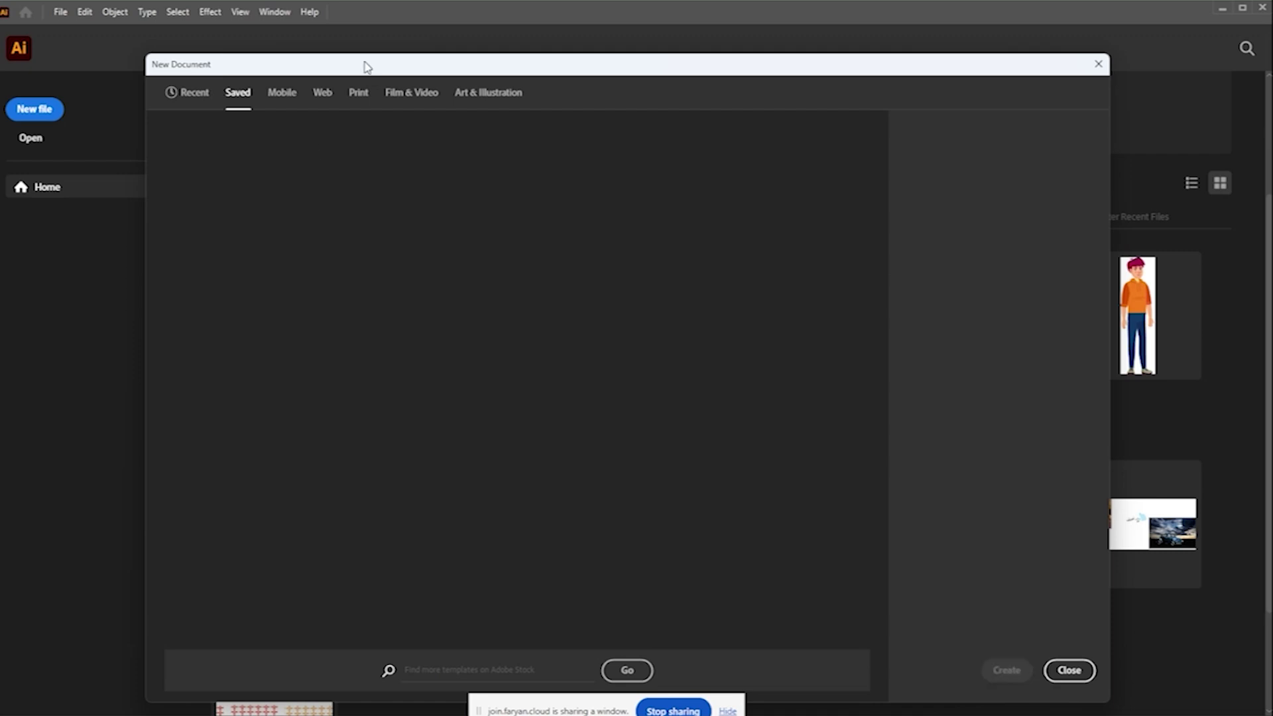
Choose the A4 print preset for the document and set its units to centimeters.
{"action": "left_click", "coordinate": [358, 92]}
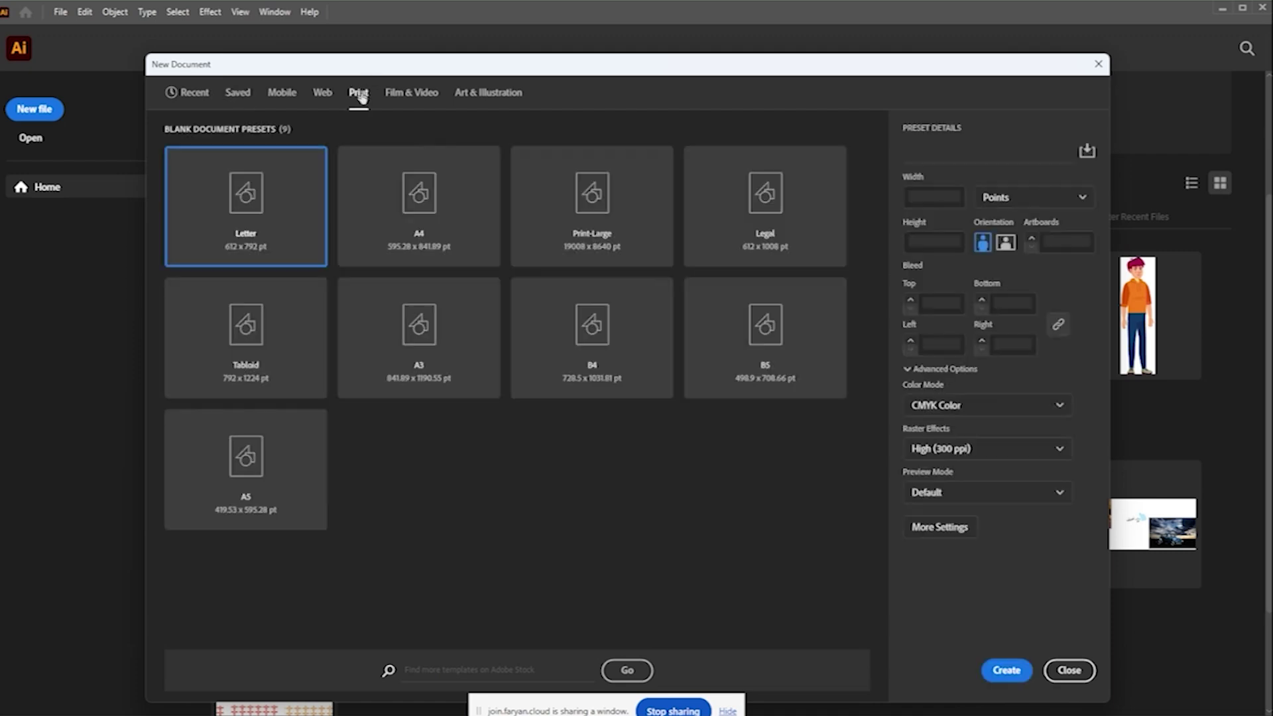
{"action": "left_click", "coordinate": [1015, 198]}
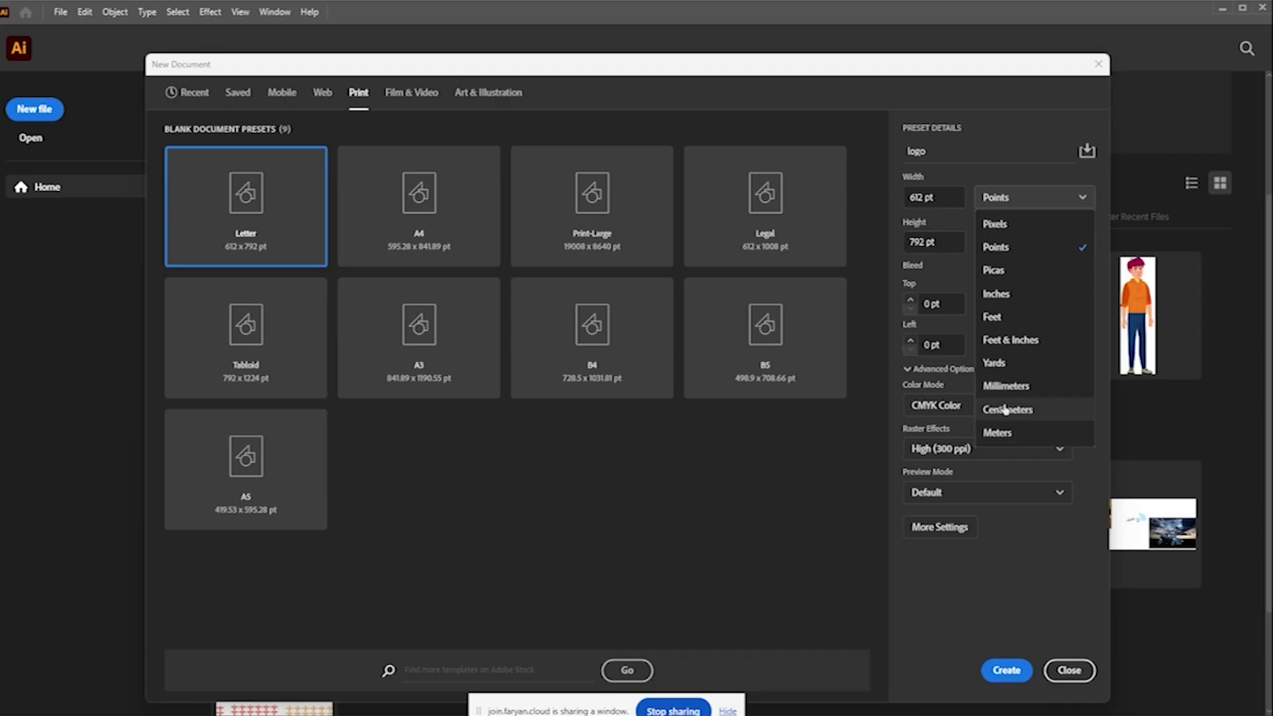
{"action": "left_click", "coordinate": [1005, 409]}
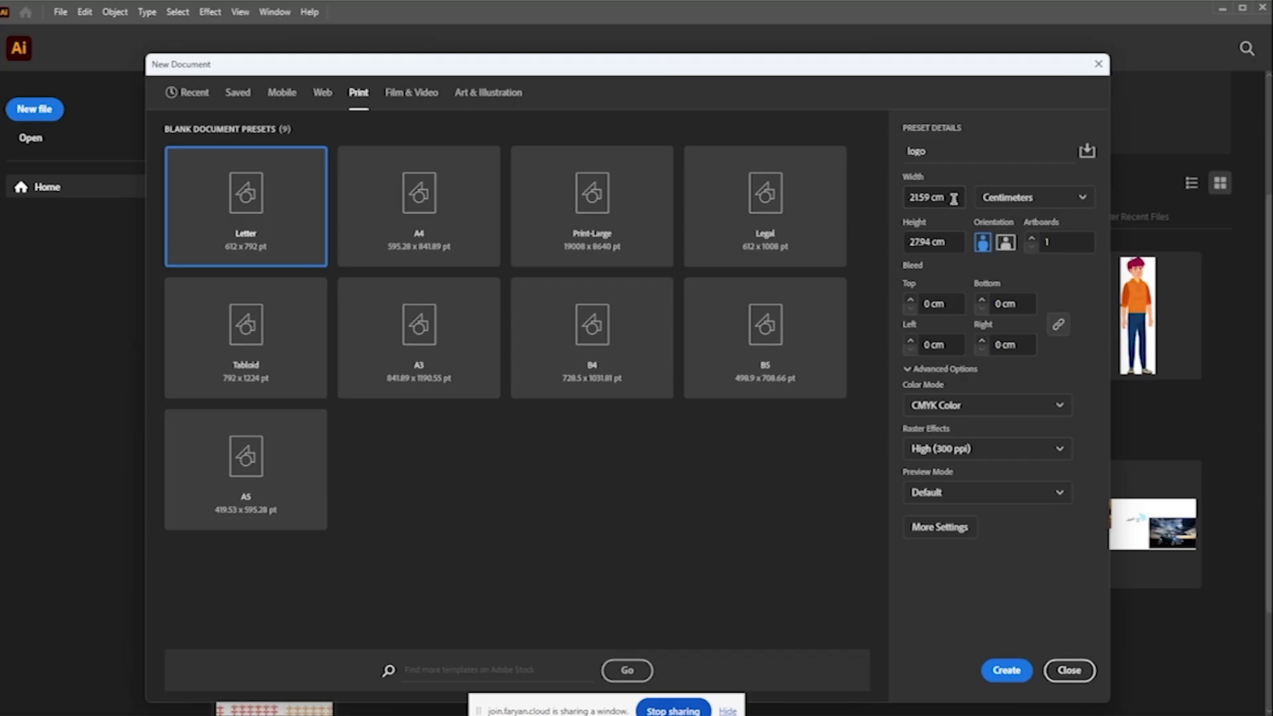
{"action": "left_click", "coordinate": [435, 199]}
{"action": "left_click", "coordinate": [1001, 198]}
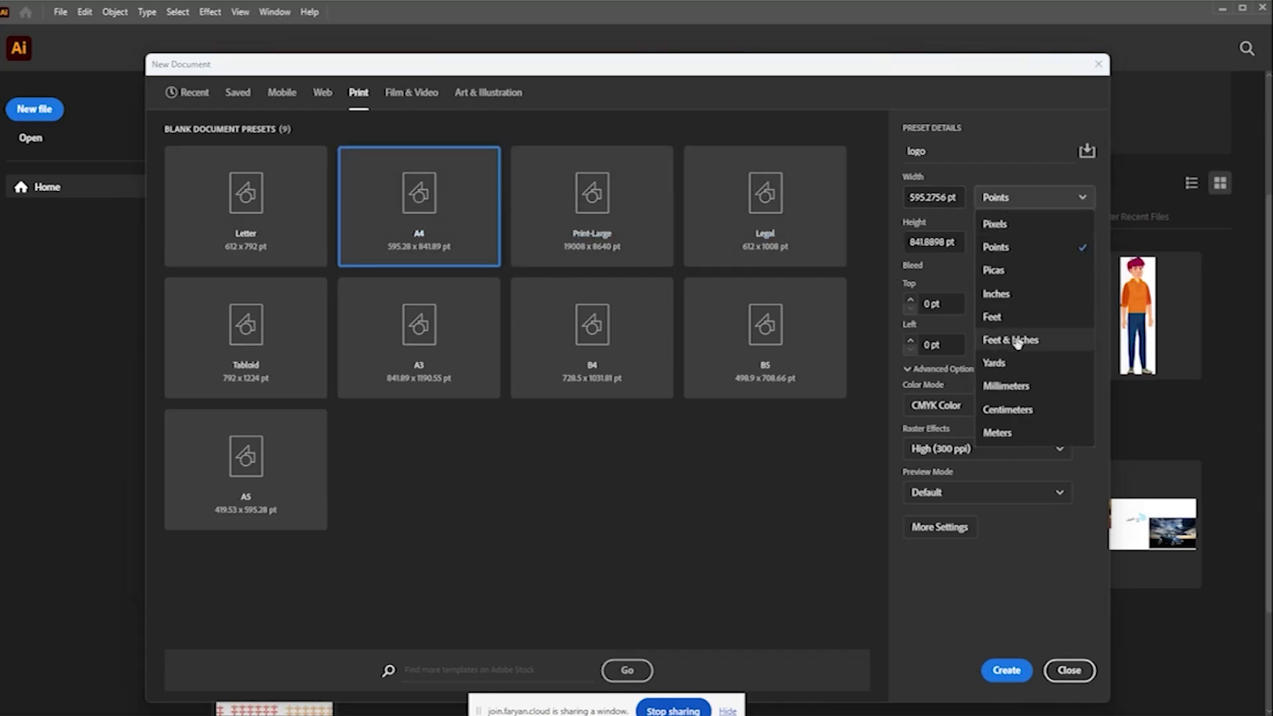
{"action": "left_click", "coordinate": [1008, 409]}
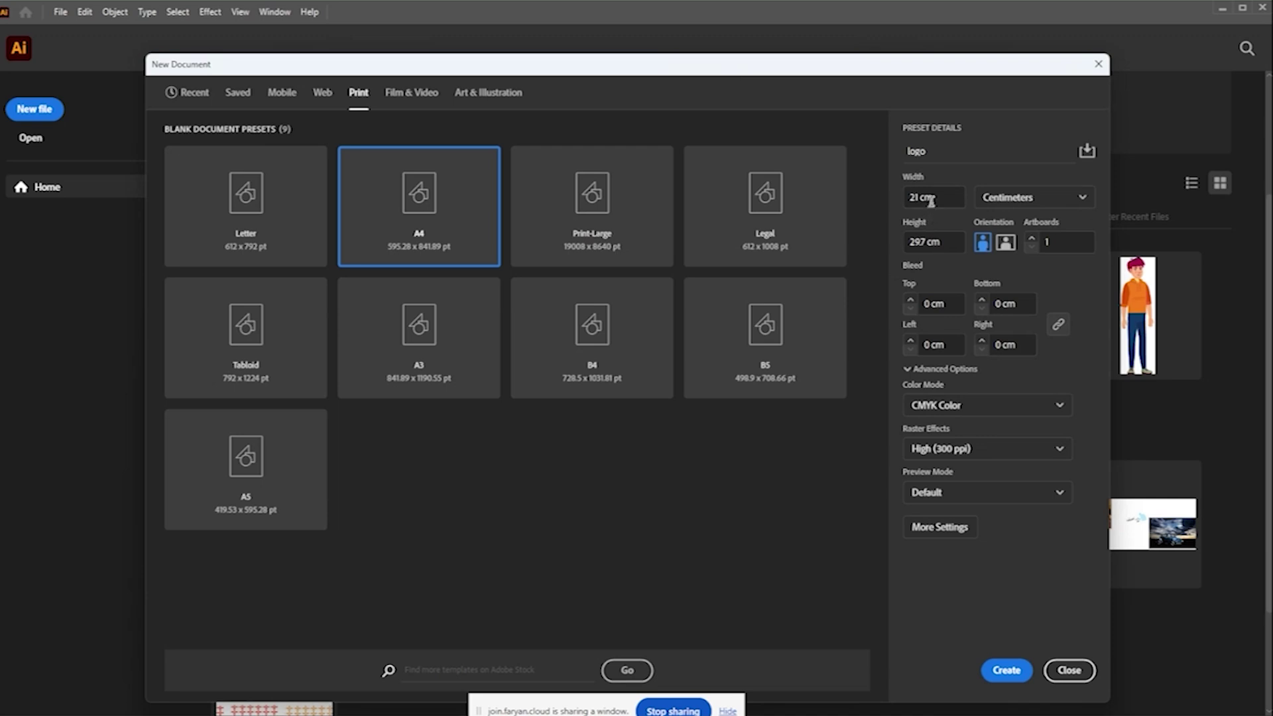
{"action": "left_click_drag", "start_coordinate": [905, 199], "coordinate": [933, 197]}
Try raising the number of artboards and bring it back to 1.
{"action": "left_click", "coordinate": [1030, 242]}
{"action": "left_click", "coordinate": [1030, 240]}
{"action": "left_click", "coordinate": [1031, 240]}
{"action": "left_click", "coordinate": [1030, 253]}
{"action": "left_click", "coordinate": [1031, 253]}
Set the document's bleed to 0.5 cm on all four sides.
{"action": "left_click", "coordinate": [938, 303]}
{"action": "key", "text": "BackSpace"}
{"action": "type", "text": "5"}
{"action": "left_click", "coordinate": [1074, 289]}
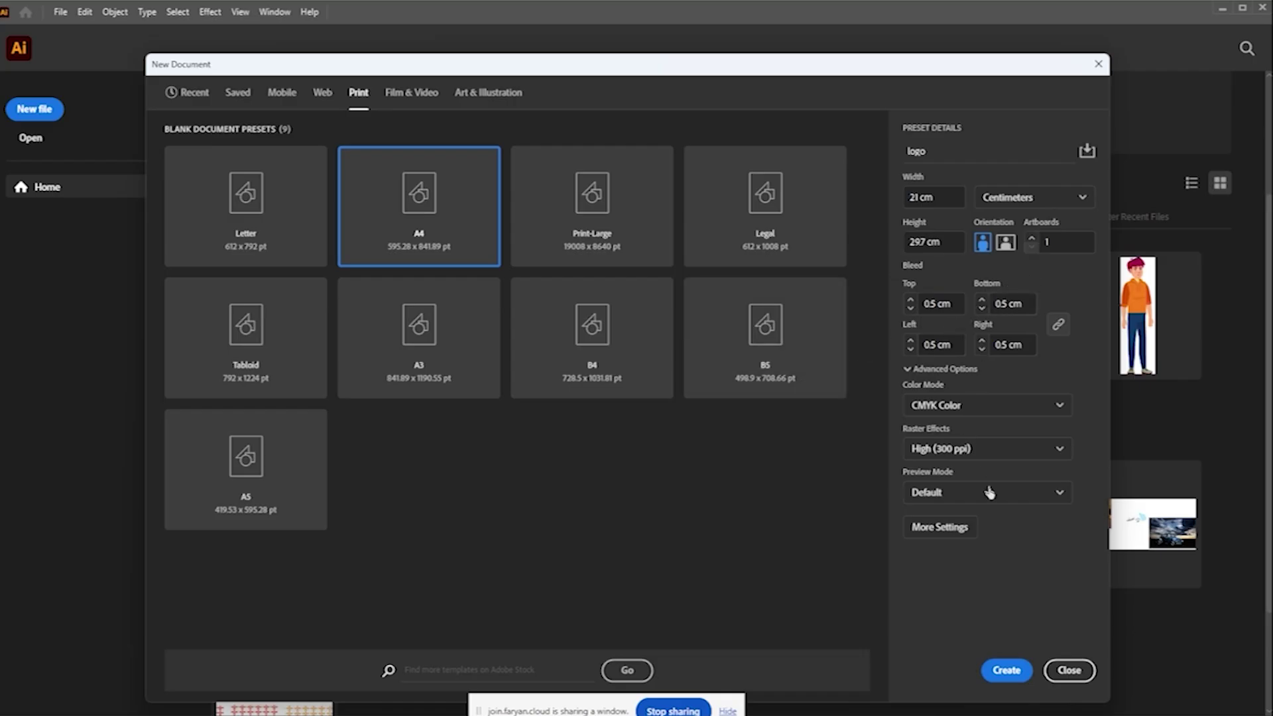
Set the document's color mode to RGB Color.
{"action": "left_click", "coordinate": [935, 408]}
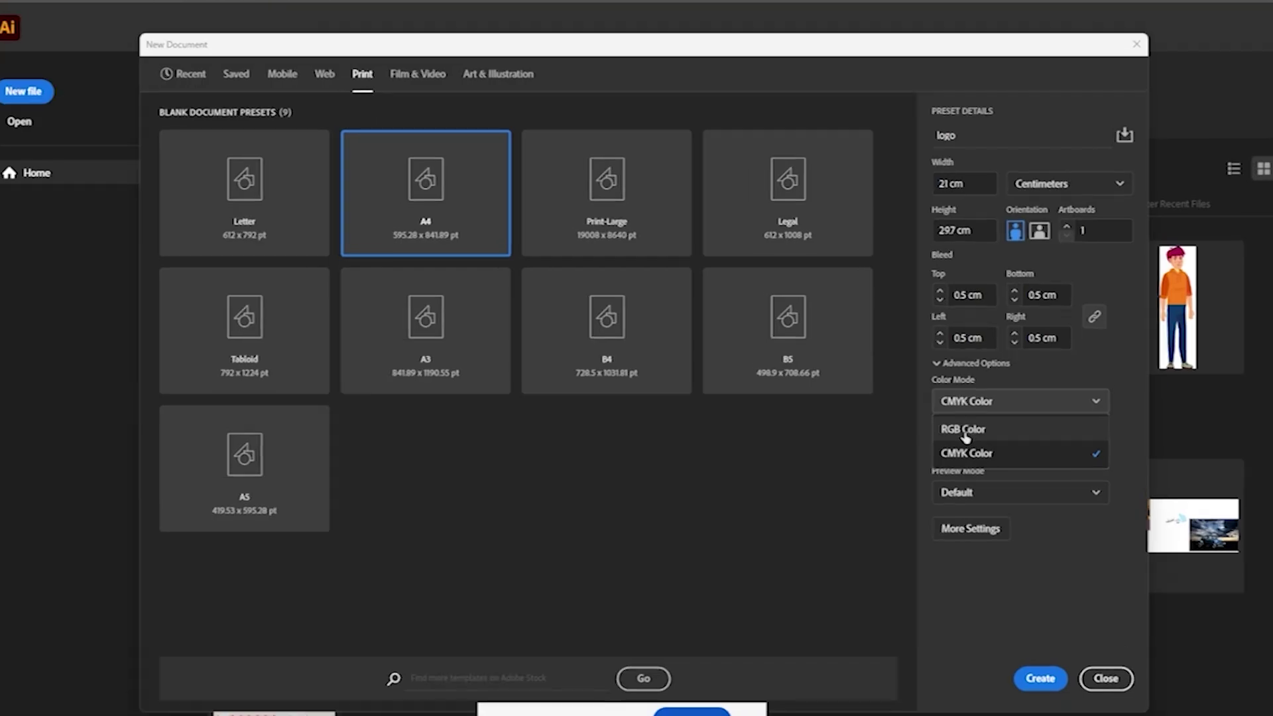
{"action": "left_click", "coordinate": [935, 434]}
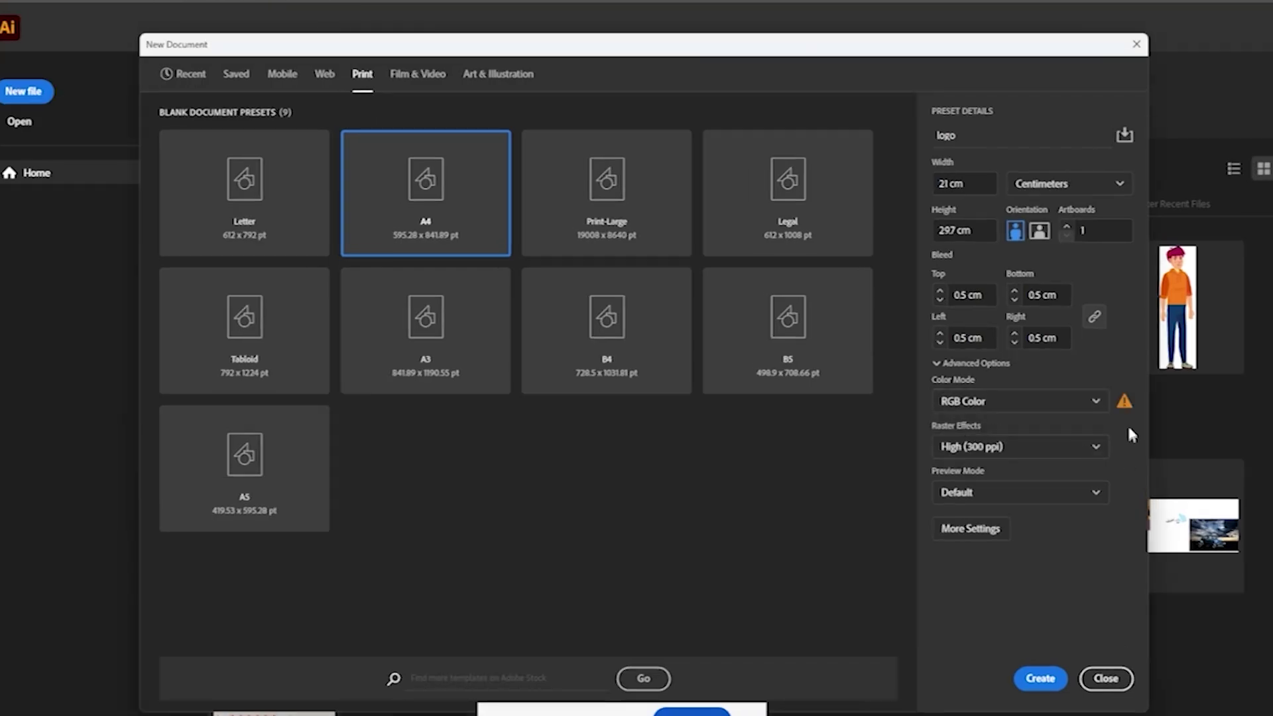
{"action": "mouse_move", "coordinate": [1127, 404]}
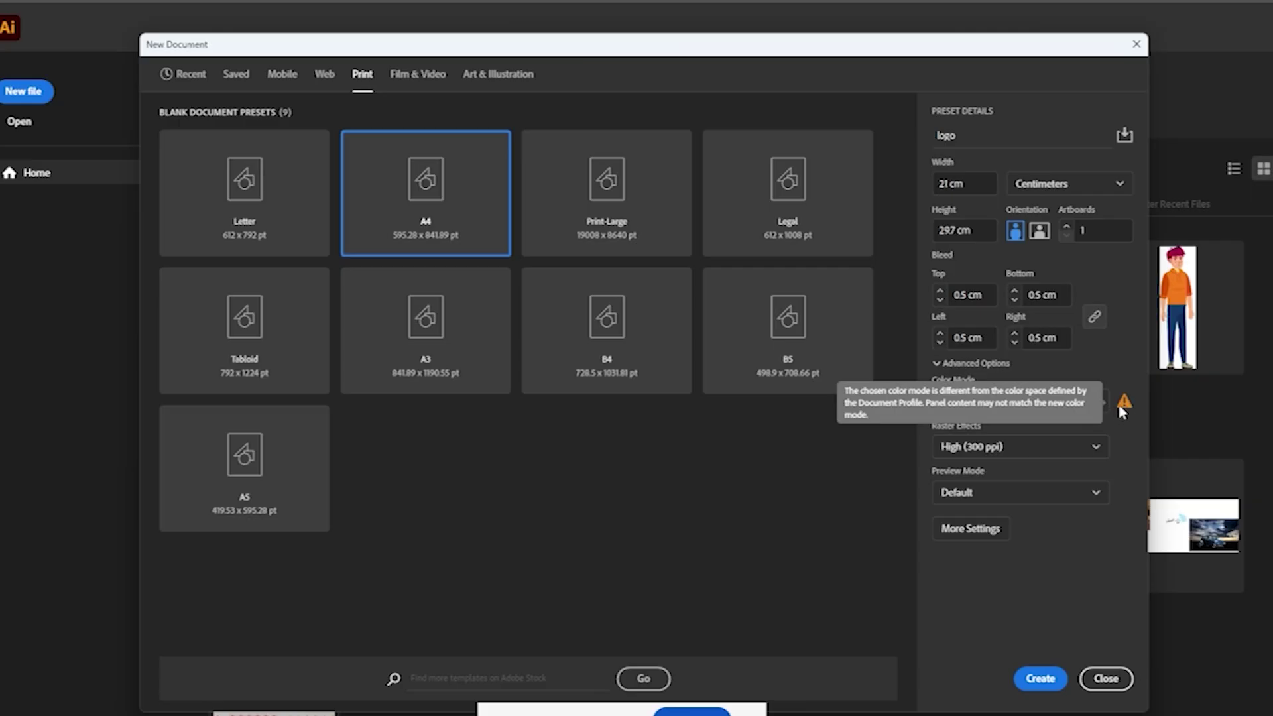
Review the raster effects resolutions, keep High (300 ppi), and create the document.
{"action": "left_click", "coordinate": [965, 450]}
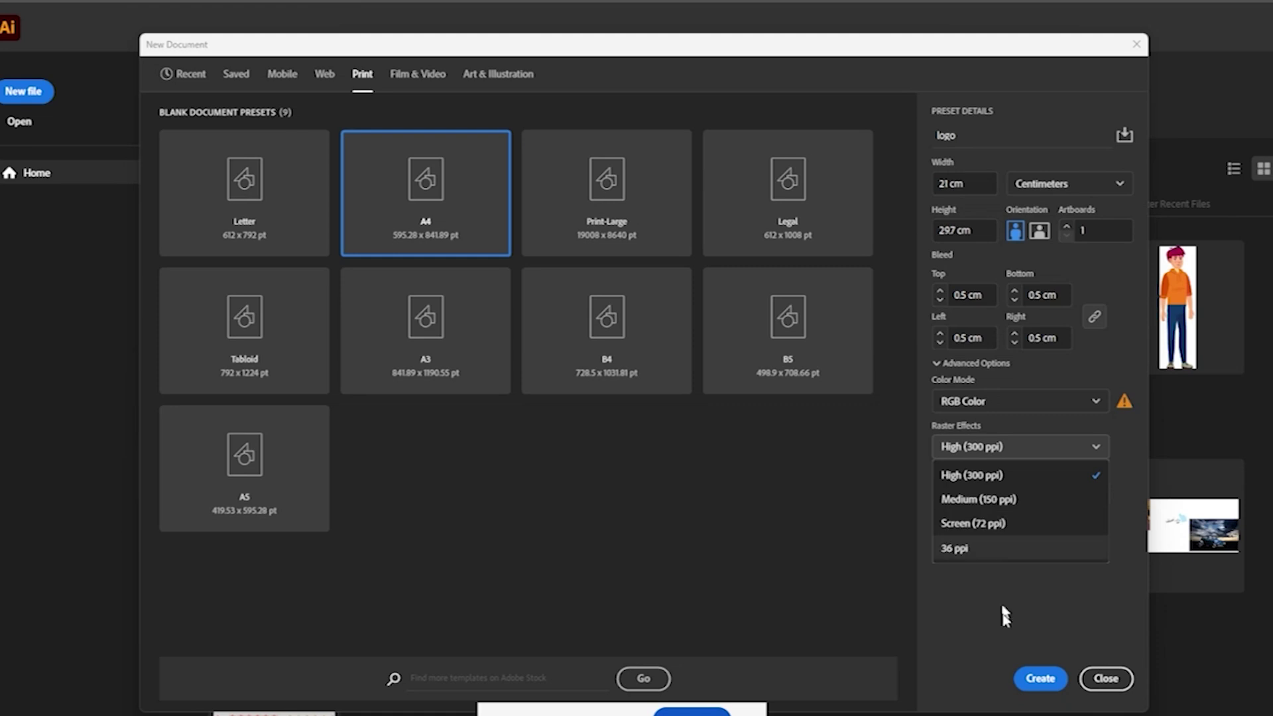
{"action": "left_click", "coordinate": [1034, 681]}
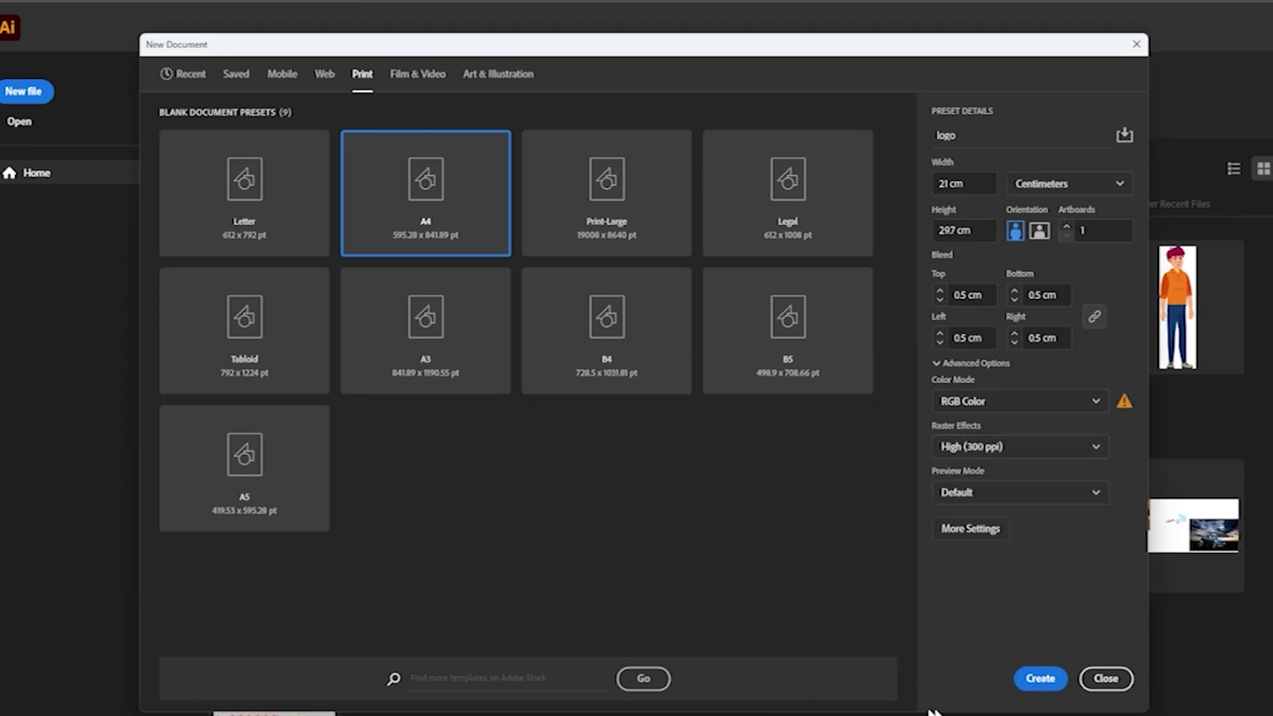
{"action": "left_click", "coordinate": [1033, 677]}
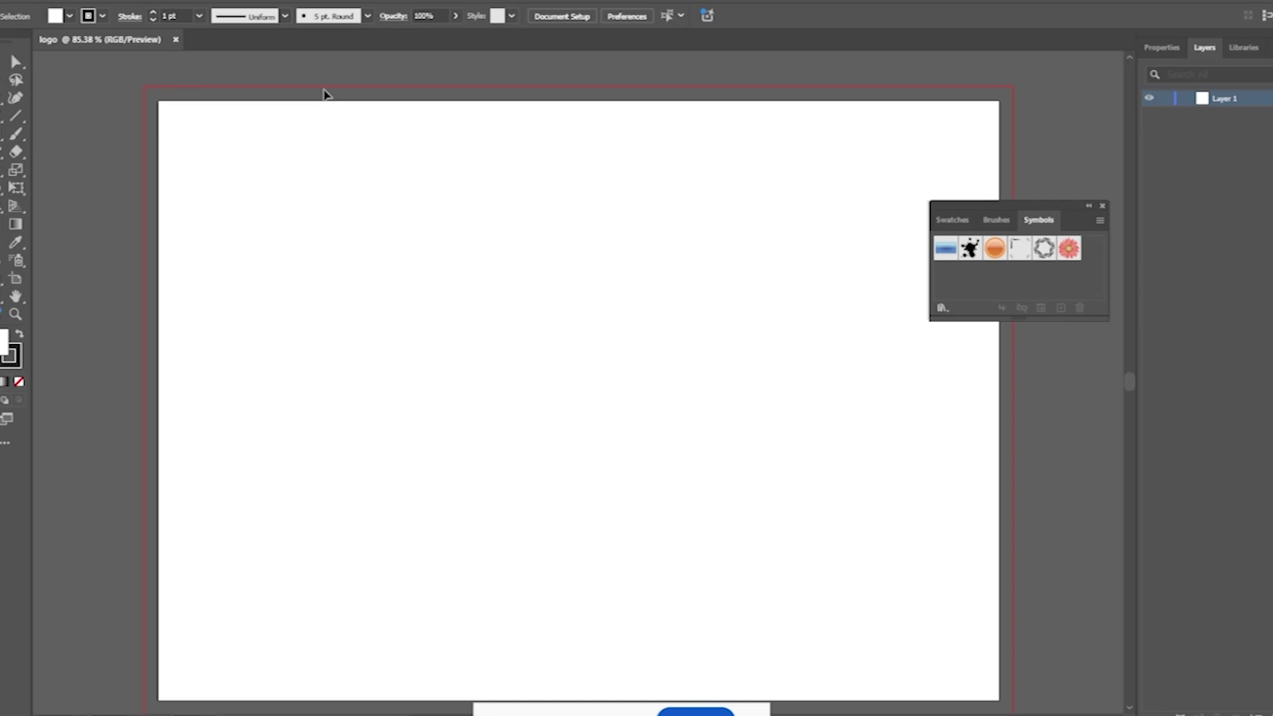
Close the floating Swatches, Brushes and Symbols panel group that covers part of the canvas.
{"action": "scroll", "coordinate": [366, 180], "scroll_direction": "down", "scroll_amount": 1}
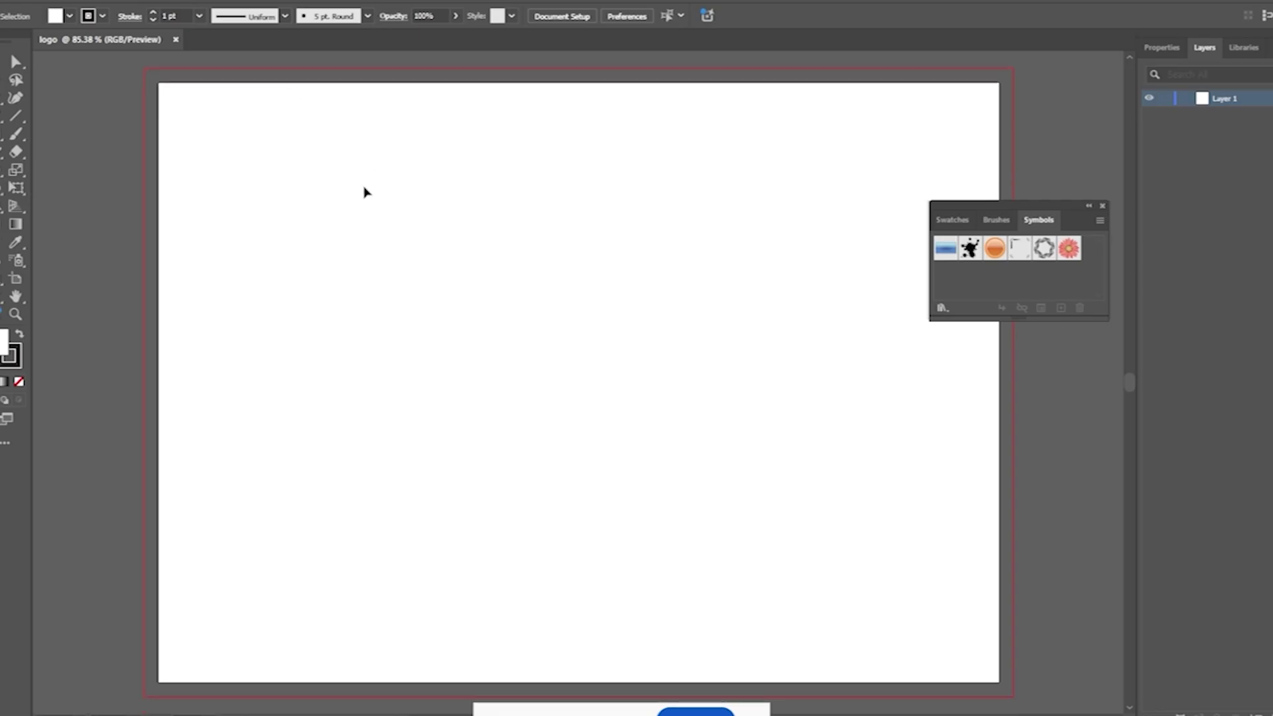
{"action": "left_click", "coordinate": [1102, 206]}
{"action": "scroll", "coordinate": [653, 342], "scroll_direction": "down", "scroll_amount": 1}
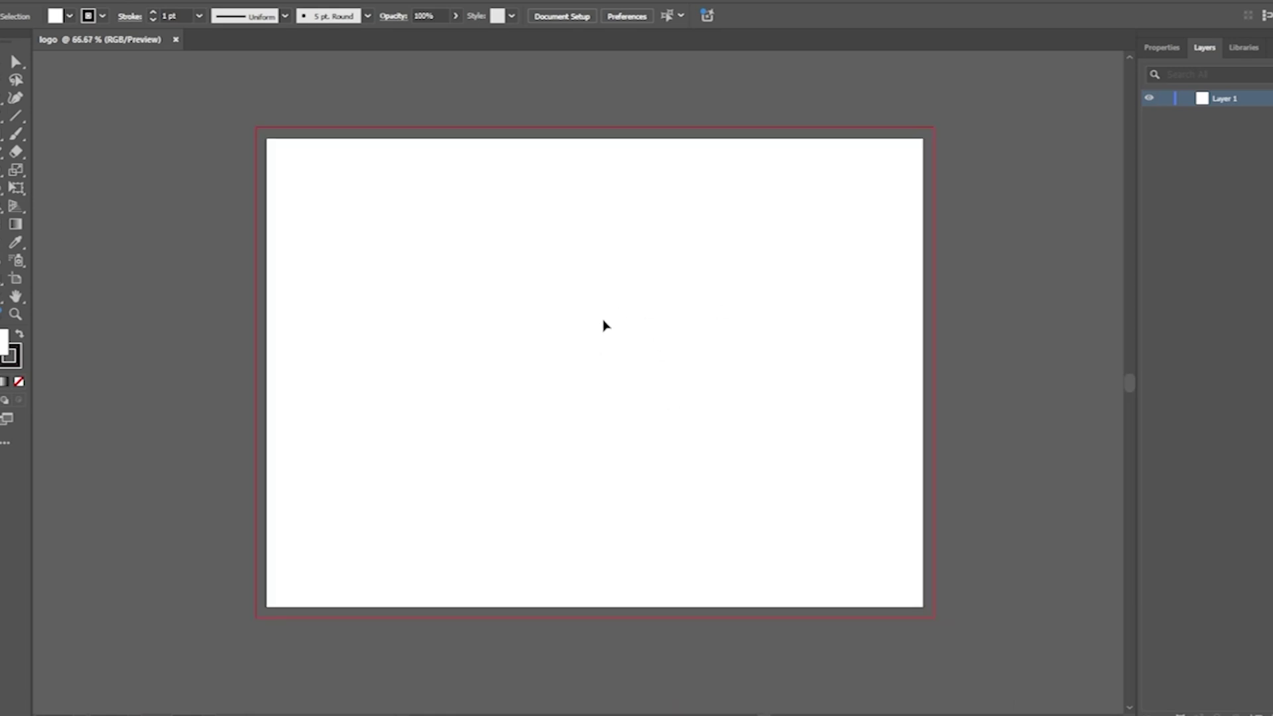
{"action": "scroll", "coordinate": [591, 336], "scroll_direction": "down", "scroll_amount": 1}
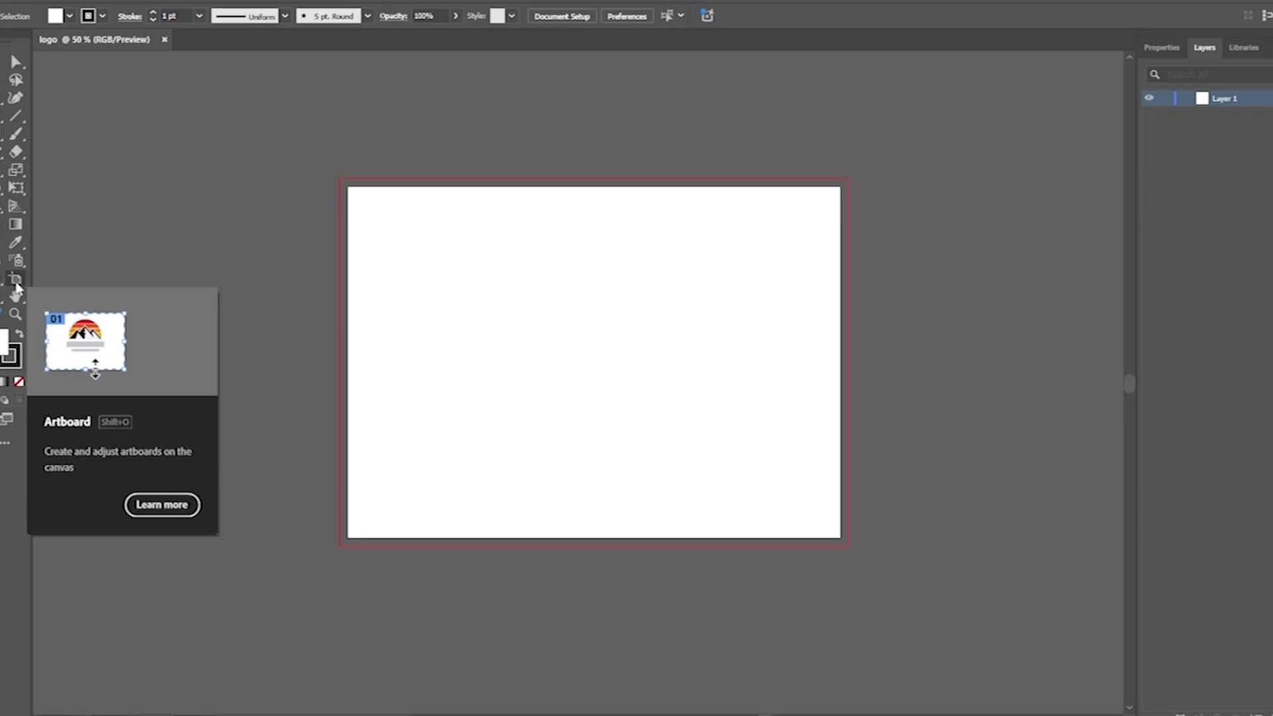
With the Artboard tool, try switching the artboard between portrait and landscape orientation, ending on landscape.
{"action": "left_click", "coordinate": [17, 286]}
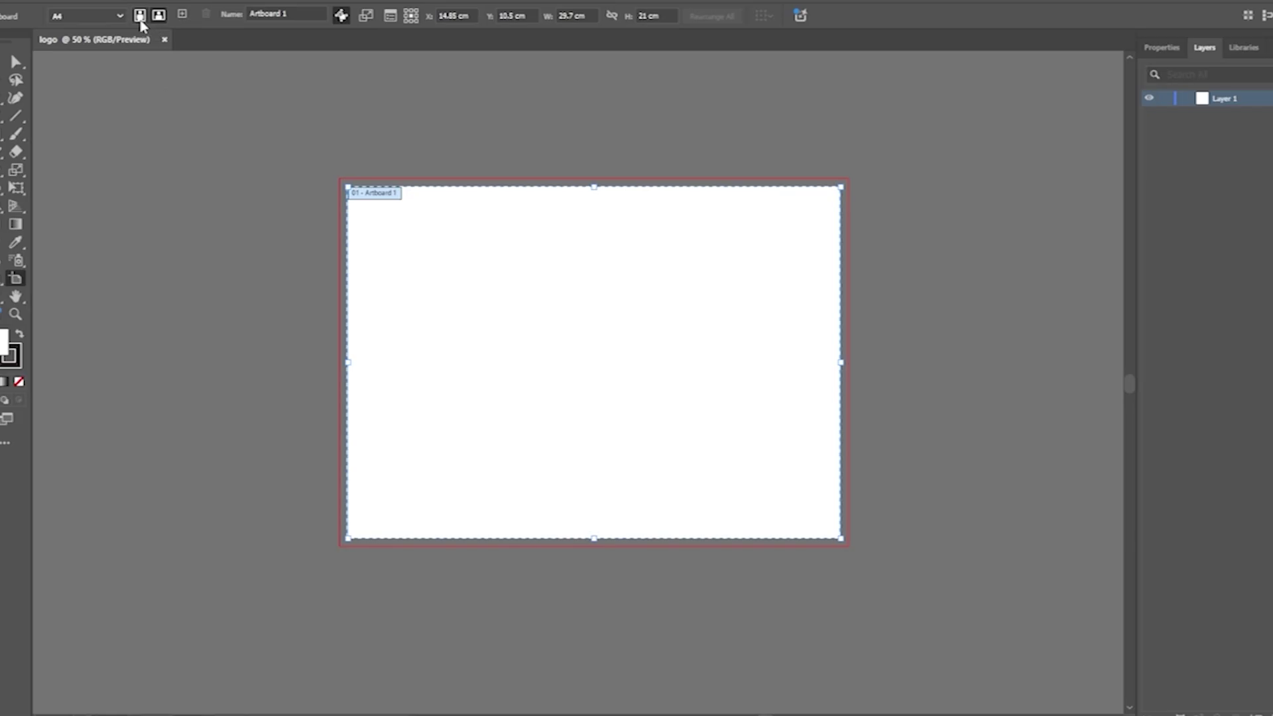
{"action": "left_click", "coordinate": [140, 18]}
{"action": "left_click", "coordinate": [158, 20]}
{"action": "left_click", "coordinate": [140, 16]}
{"action": "left_click", "coordinate": [158, 18]}
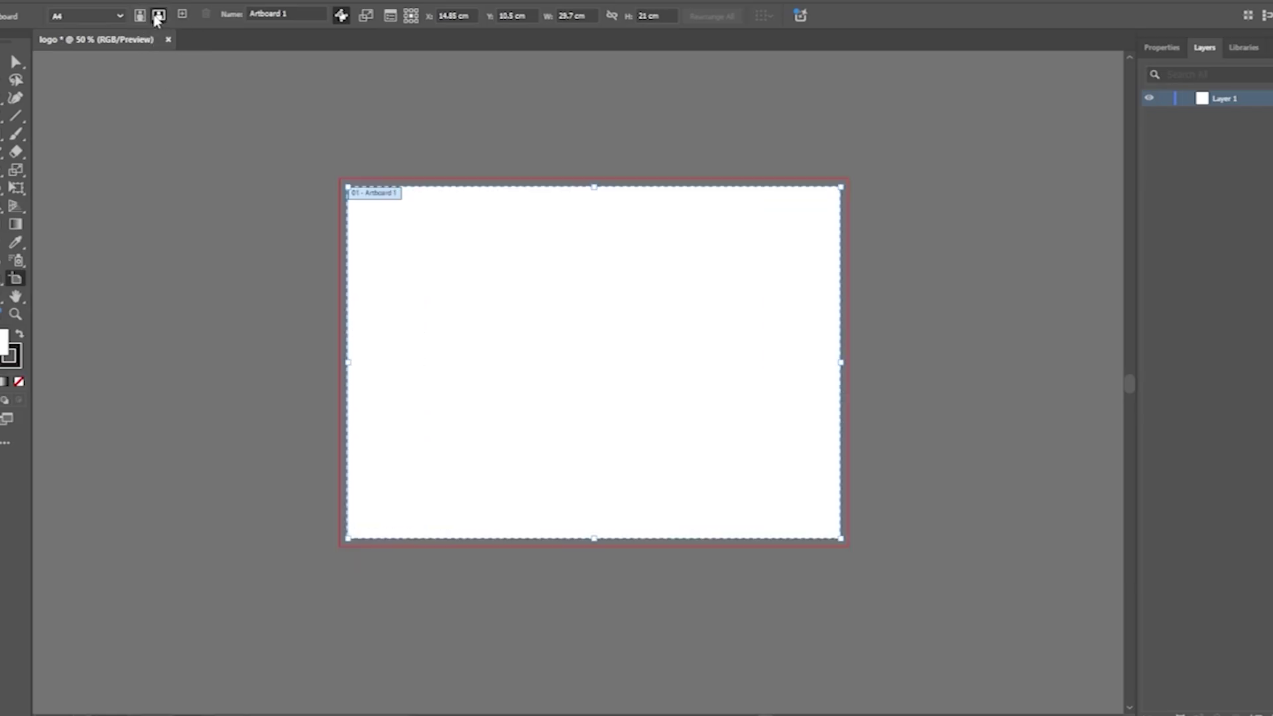
Look through the preset sizes available for the artboard and leave A4 selected.
{"action": "left_click", "coordinate": [83, 18]}
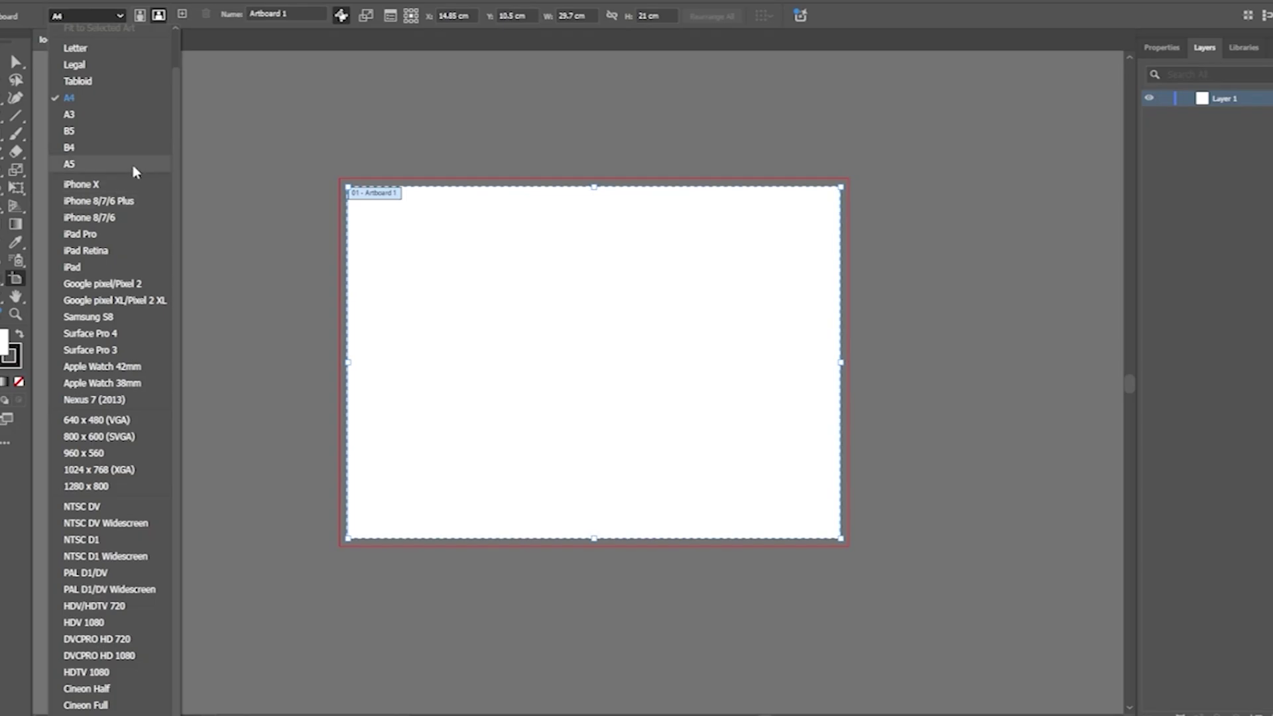
{"action": "left_click_drag", "start_coordinate": [176, 119], "coordinate": [175, 56]}
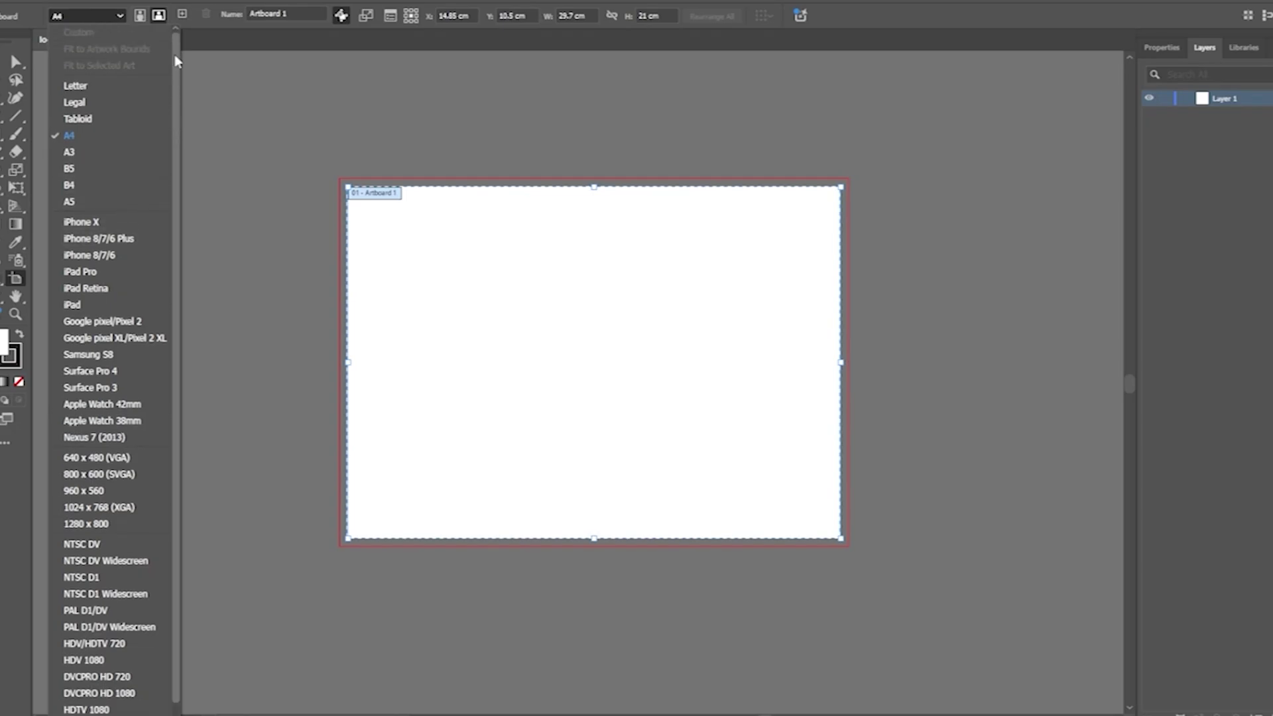
{"action": "left_click", "coordinate": [157, 20]}
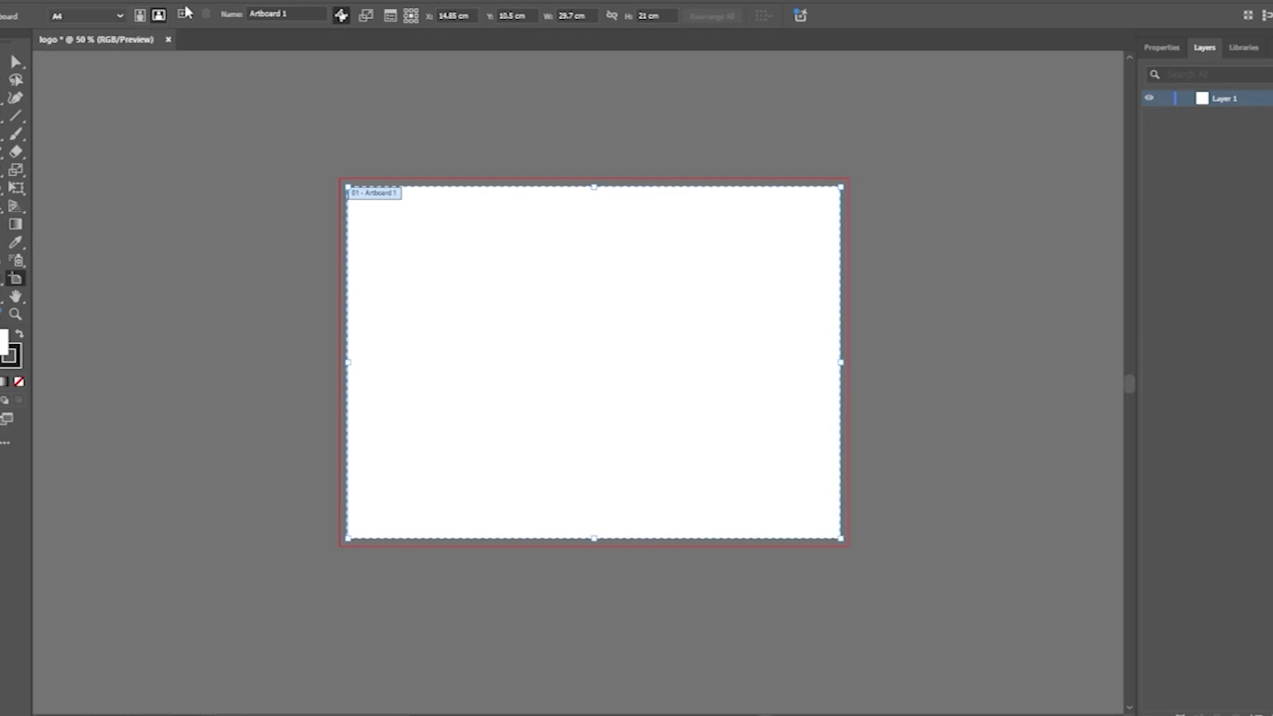
Add four new A4 landscape artboards in a row beside Artboard 1.
{"action": "scroll", "coordinate": [378, 340], "scroll_direction": "down", "scroll_amount": 2}
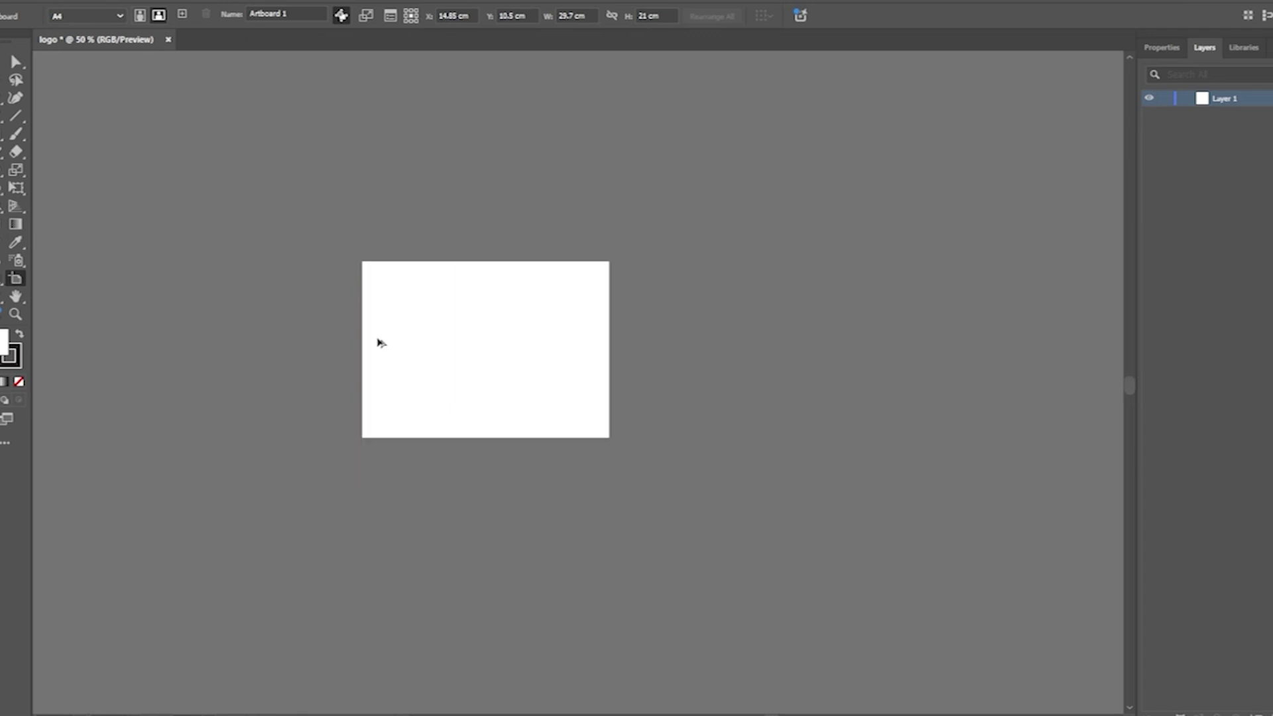
{"action": "left_click", "coordinate": [184, 16]}
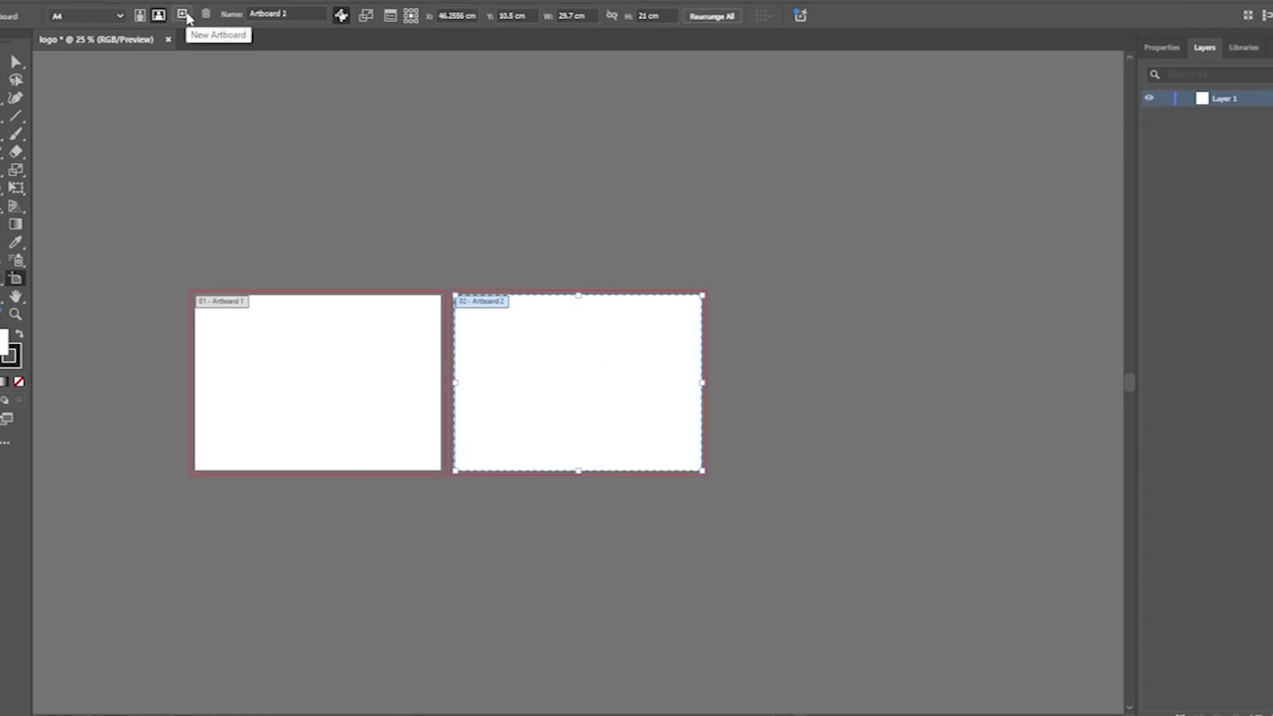
{"action": "left_click", "coordinate": [185, 16]}
{"action": "left_click", "coordinate": [182, 14]}
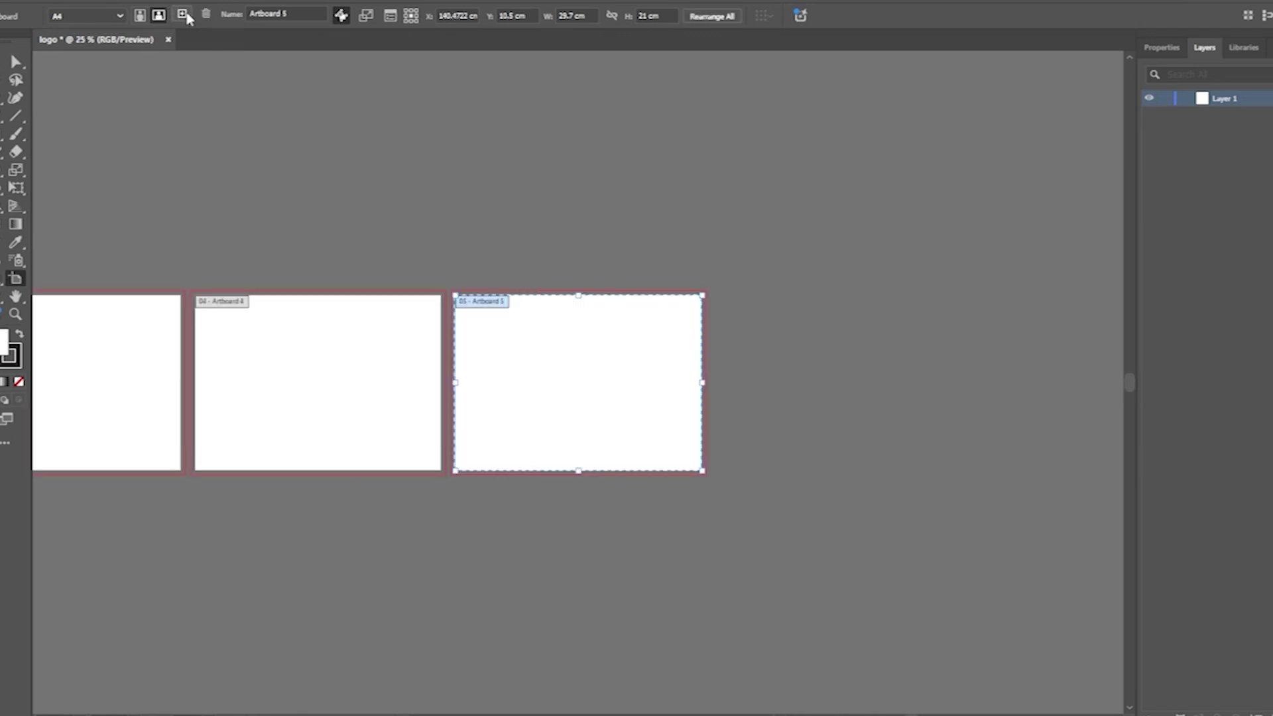
{"action": "left_click", "coordinate": [182, 13]}
{"action": "scroll", "coordinate": [685, 421], "scroll_direction": "down", "scroll_amount": 2}
{"action": "scroll", "coordinate": [685, 421], "scroll_direction": "down", "scroll_amount": 3}
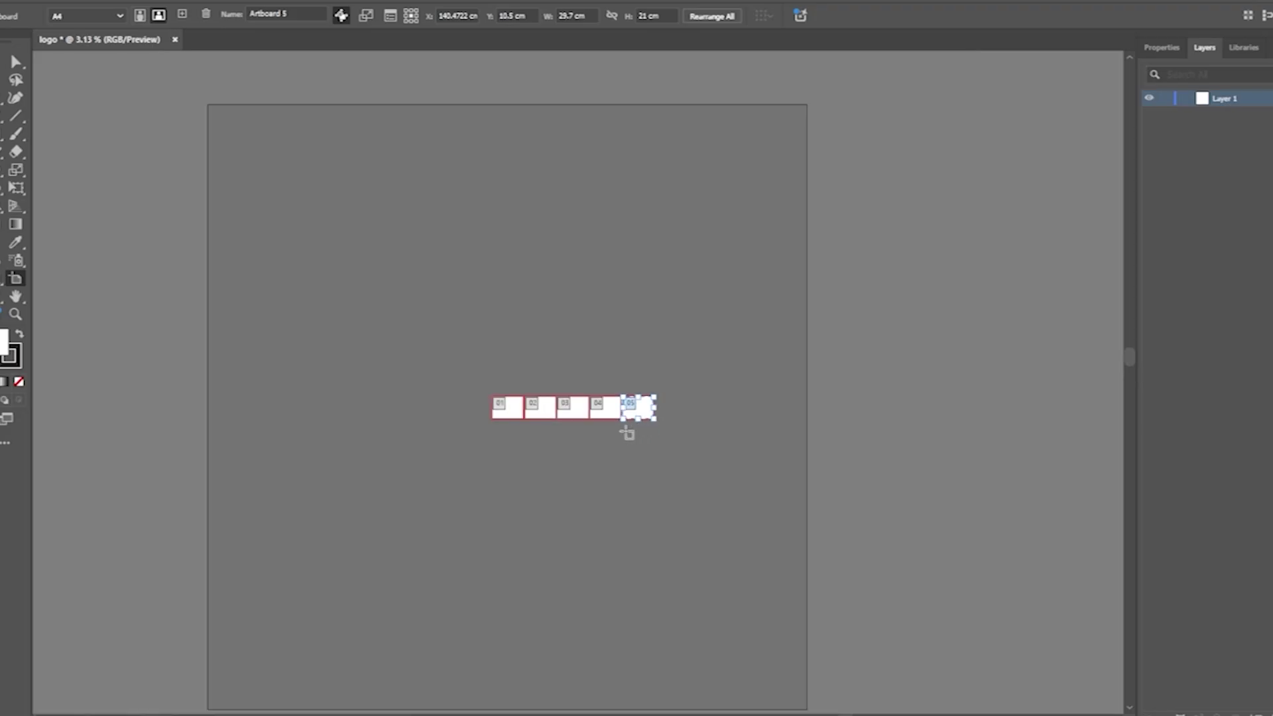
Delete the four added artboards so that only Artboard 1 is left.
{"action": "scroll", "coordinate": [625, 431], "scroll_direction": "up", "scroll_amount": 3}
{"action": "key", "text": "Delete"}
{"action": "key", "text": "Delete"}
{"action": "key", "text": "Delete"}
{"action": "key", "text": "Delete"}
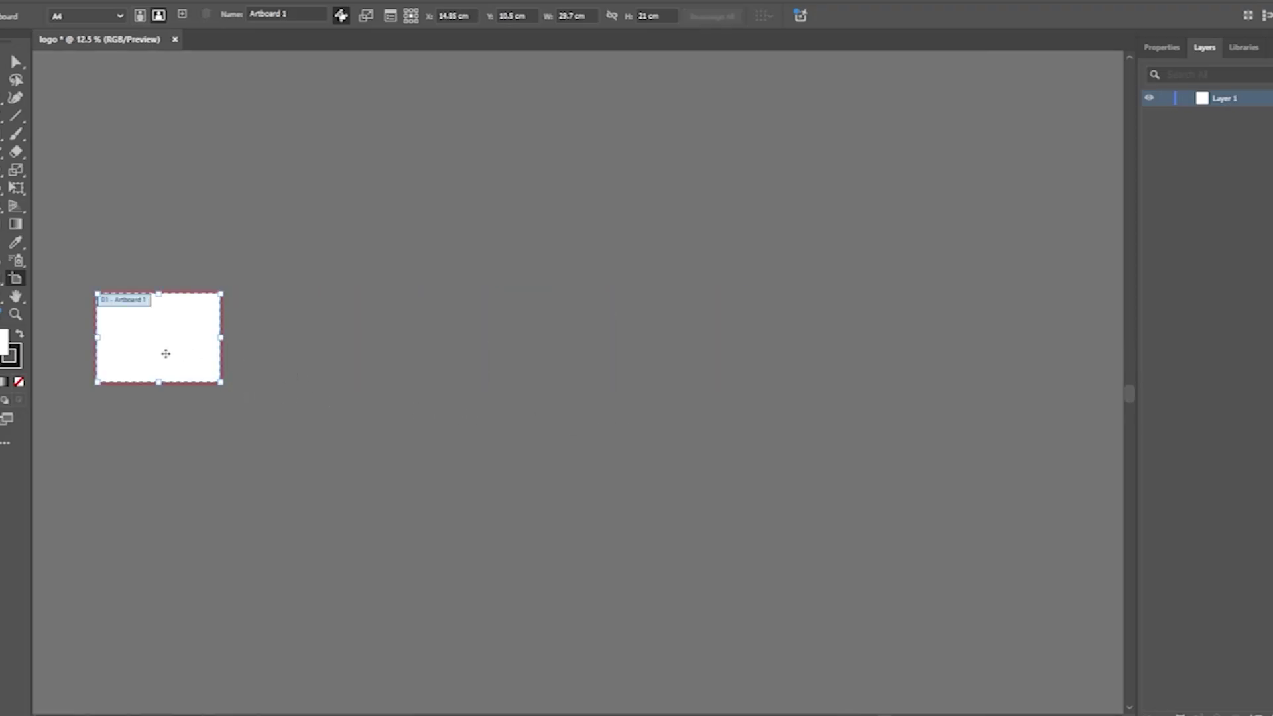
Try duplicating Artboard 1 twice side by side, delete both copies, and leave artboard editing.
{"action": "left_click_drag", "start_coordinate": [165, 348], "coordinate": [301, 355]}
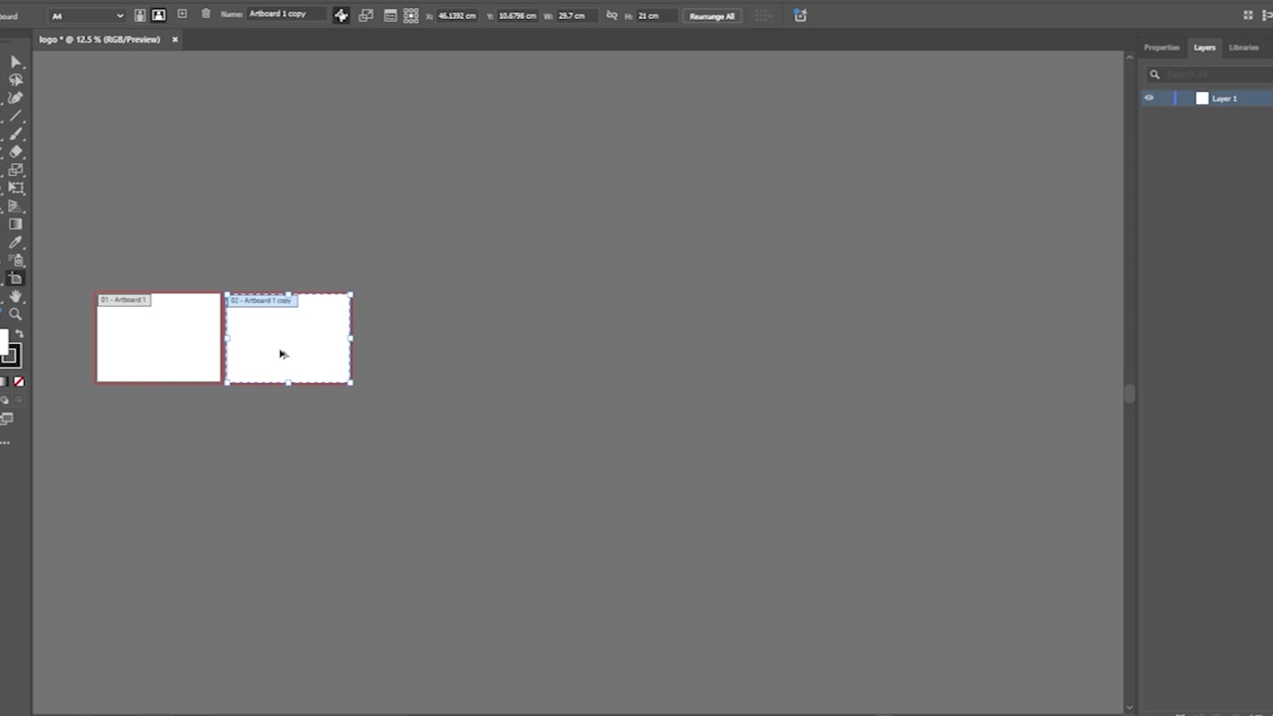
{"action": "left_click_drag", "start_coordinate": [282, 354], "coordinate": [415, 356]}
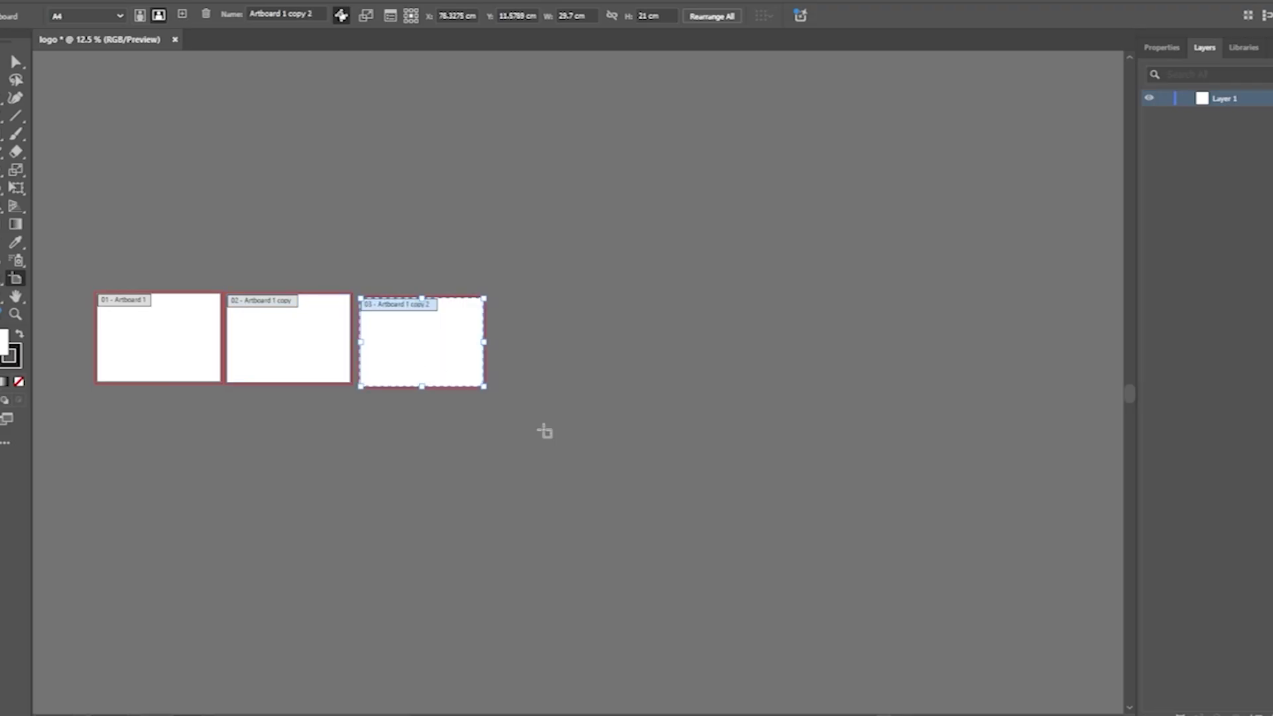
{"action": "key", "text": "Delete"}
{"action": "key", "text": "Delete"}
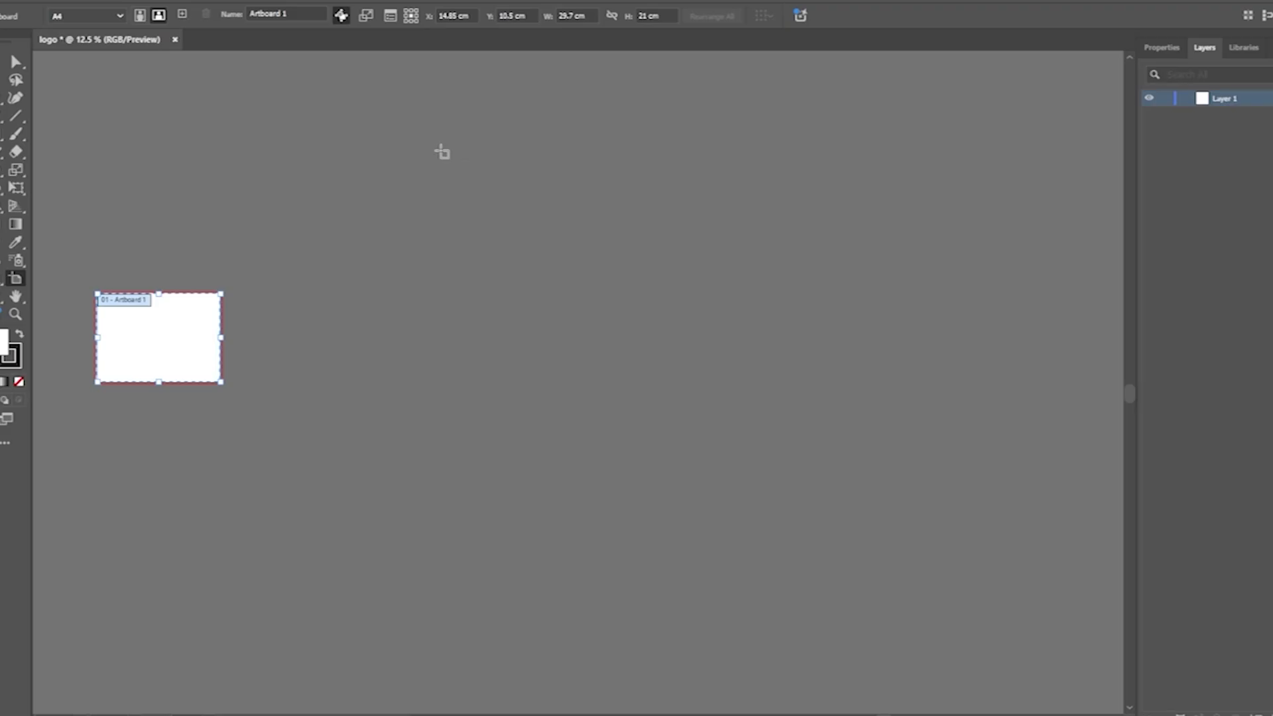
{"action": "left_click", "coordinate": [13, 63]}
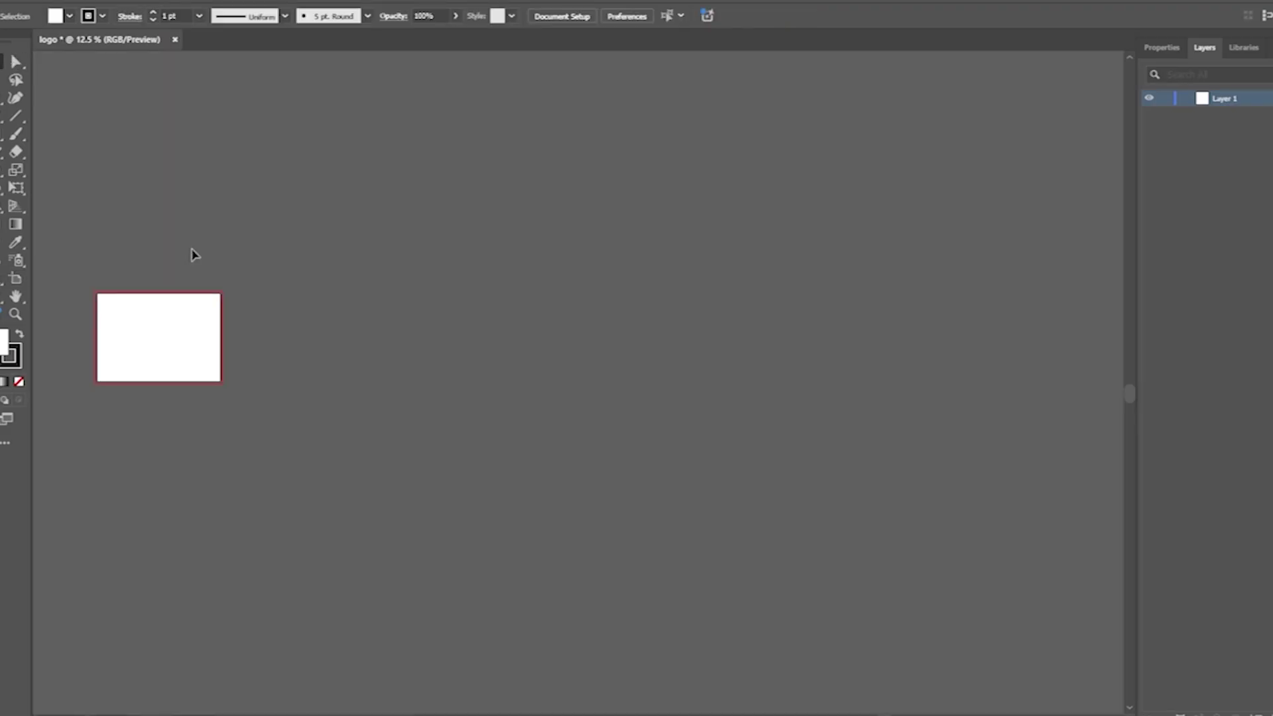
Fit the artboard in the window, zoom far out in steps, refit it, and view it at 100%.
{"action": "key", "text": "ctrl+0"}
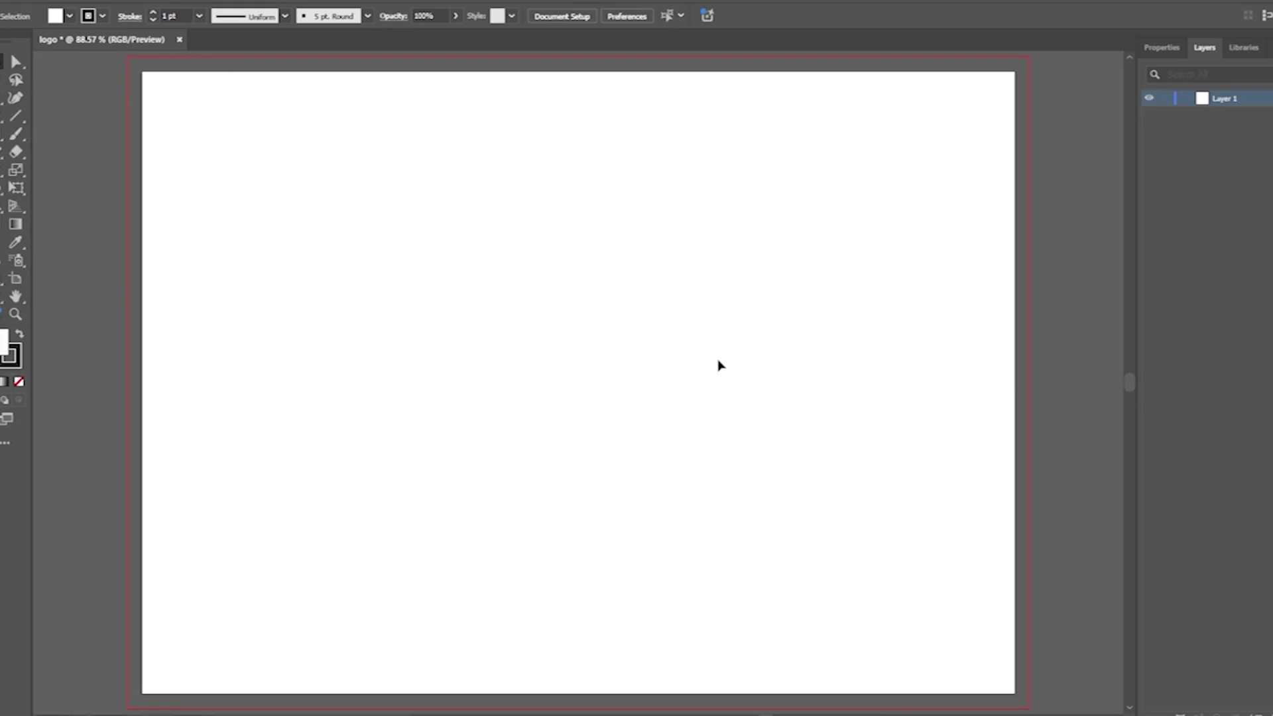
{"action": "key", "text": "ctrl+minus"}
{"action": "key", "text": "ctrl+minus"}
{"action": "key", "text": "ctrl+minus"}
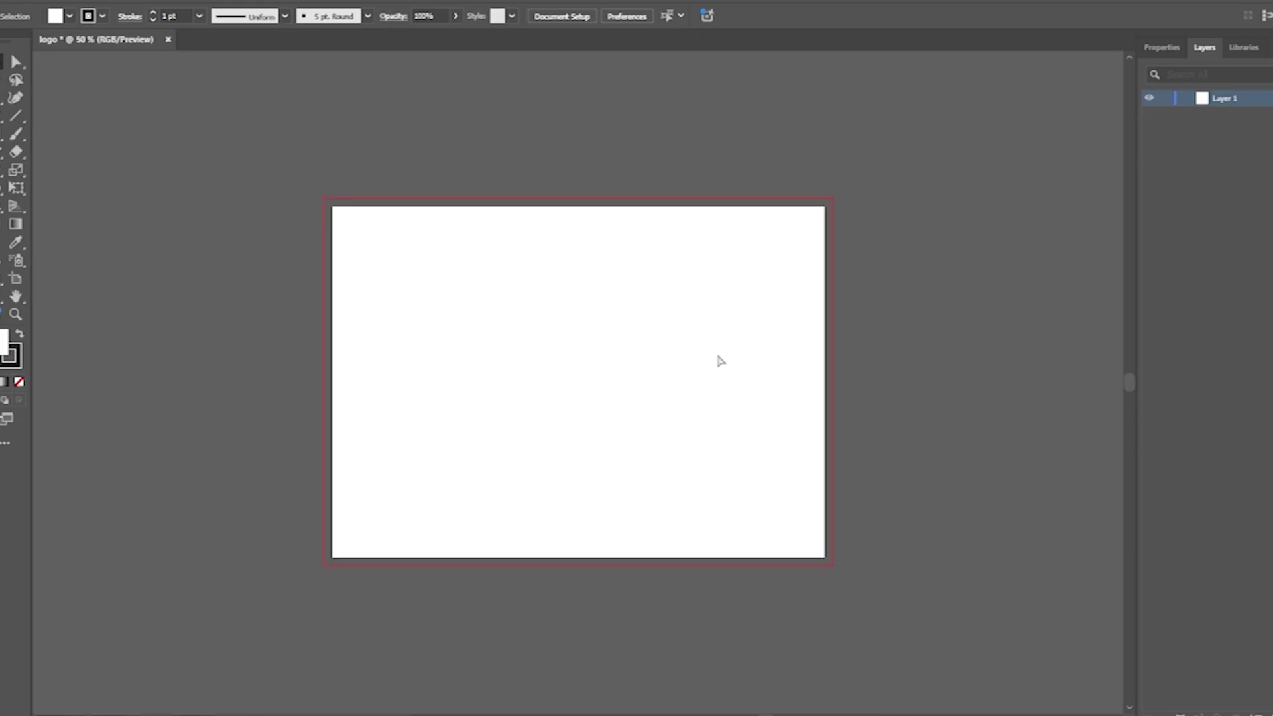
{"action": "key", "text": "ctrl+minus"}
{"action": "key", "text": "ctrl+minus"}
{"action": "key", "text": "ctrl+minus"}
{"action": "key", "text": "ctrl+minus"}
{"action": "key", "text": "ctrl+minus"}
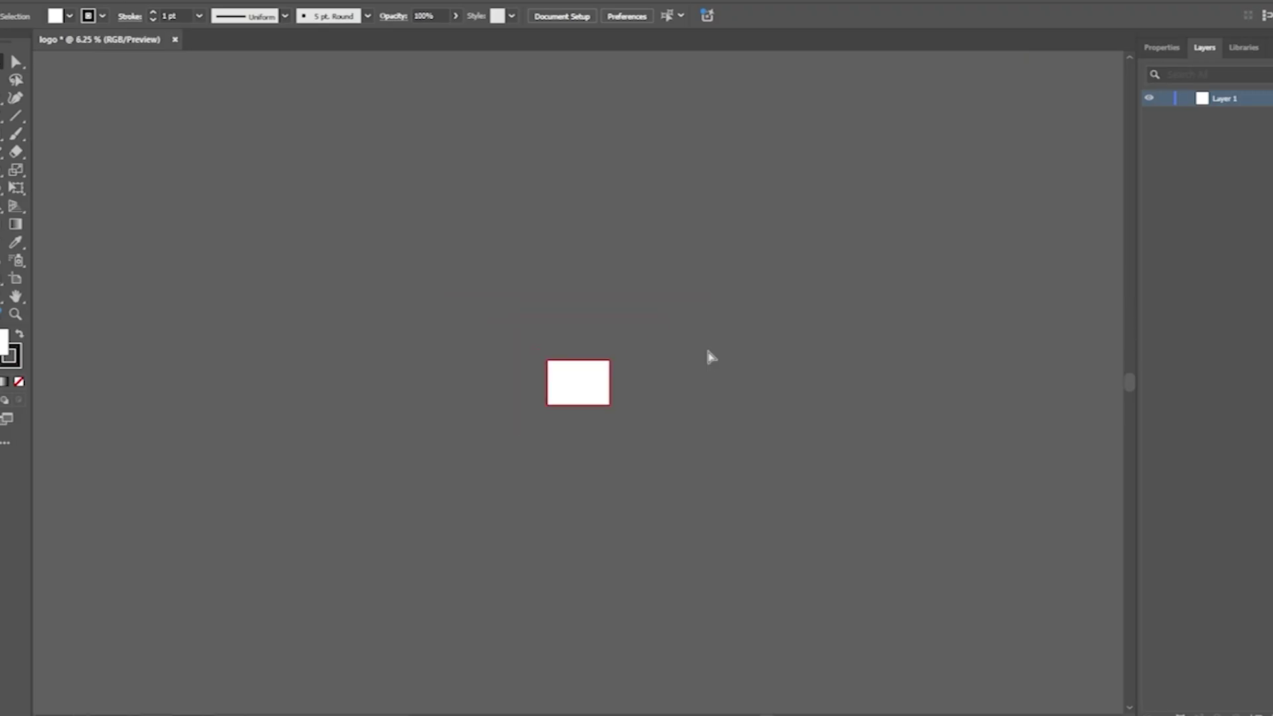
{"action": "key", "text": "ctrl+0"}
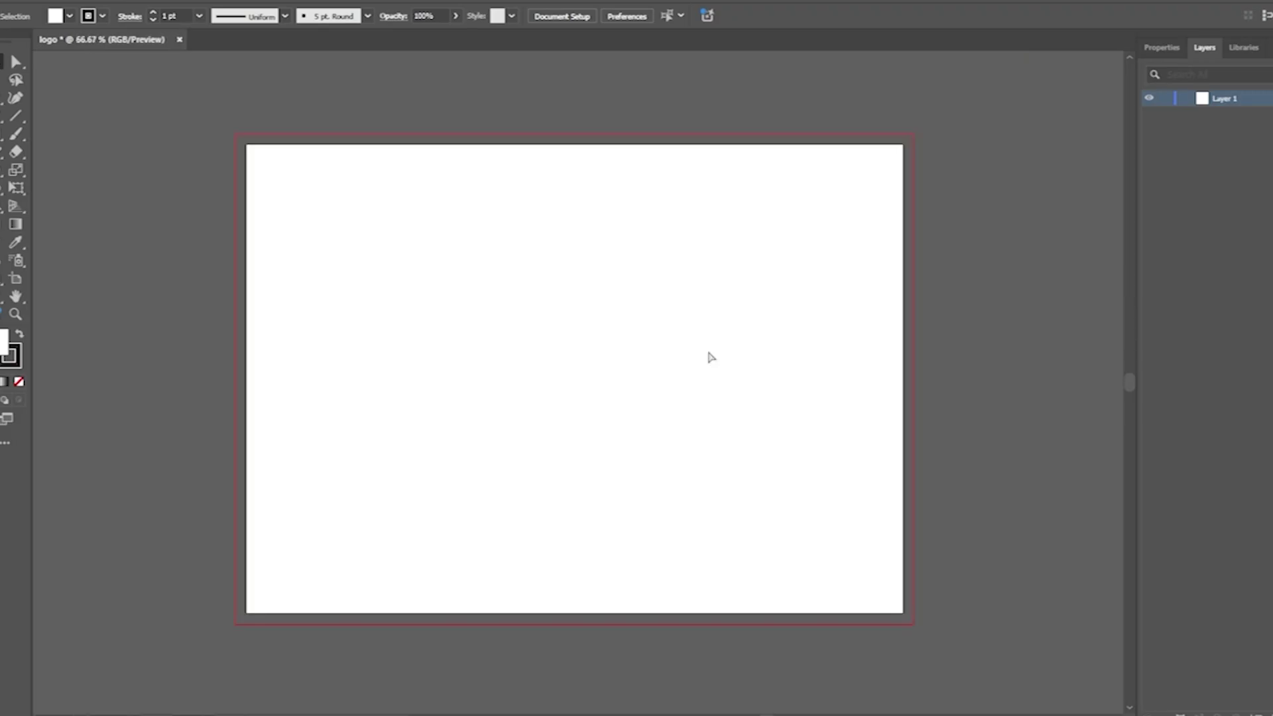
{"action": "key", "text": "ctrl+1"}
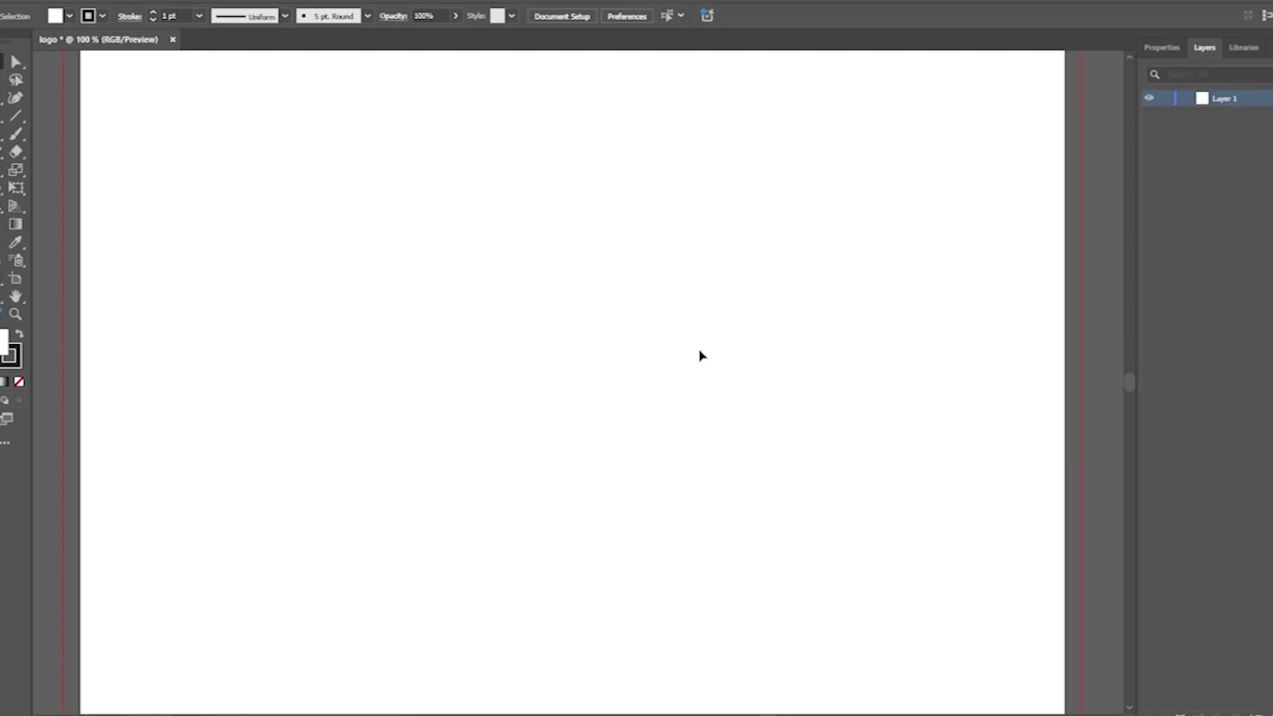
Zoom the canvas out and back in to 100% in steps, finishing with the artboard fitted in the window.
{"action": "key", "text": "ctrl+minus"}
{"action": "key", "text": "ctrl+minus"}
{"action": "key", "text": "ctrl+minus"}
{"action": "key", "text": "ctrl+minus"}
{"action": "key", "text": "ctrl+minus"}
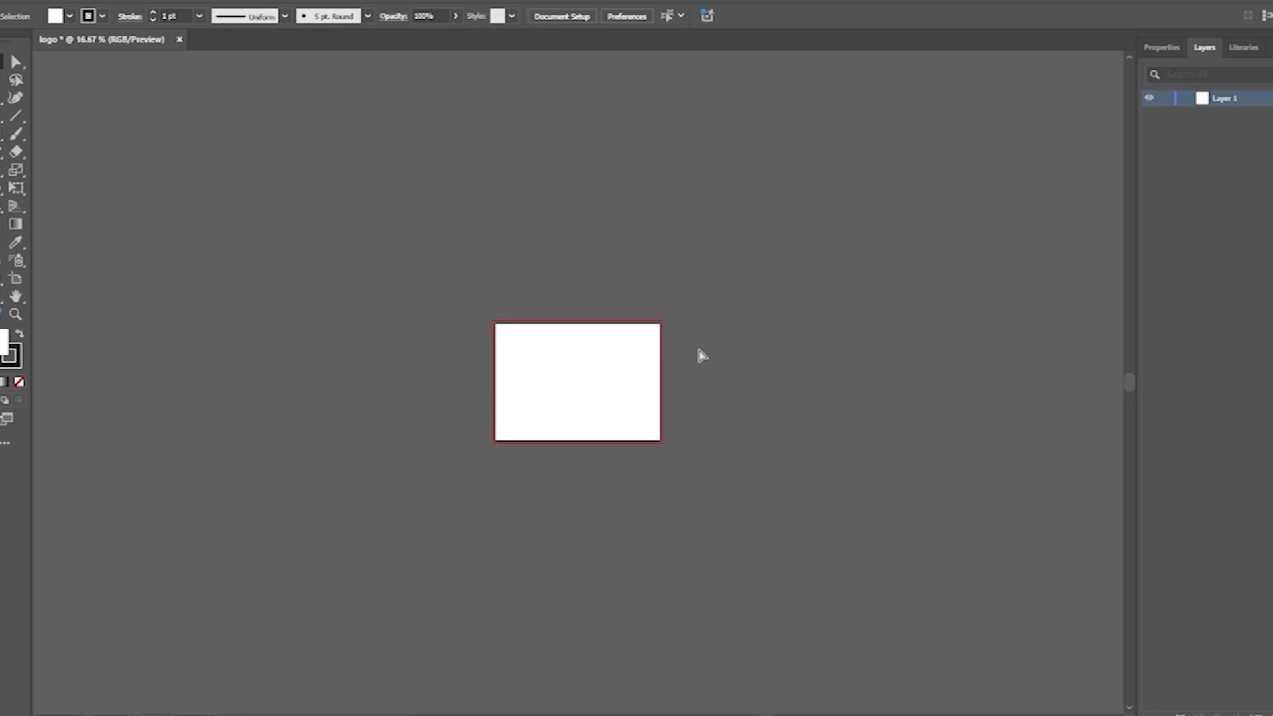
{"action": "key", "text": "ctrl+plus"}
{"action": "key", "text": "ctrl+plus"}
{"action": "key", "text": "ctrl+plus"}
{"action": "key", "text": "ctrl+plus"}
{"action": "key", "text": "ctrl+plus"}
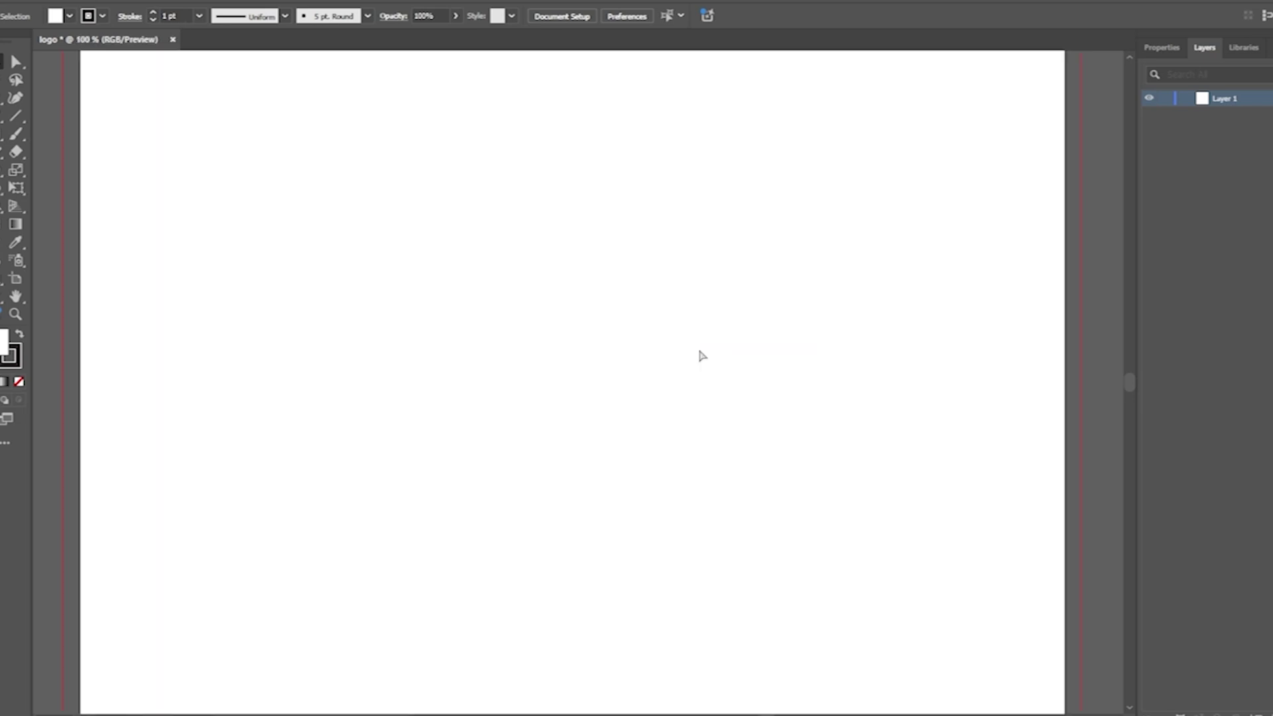
{"action": "key", "text": "ctrl+0"}
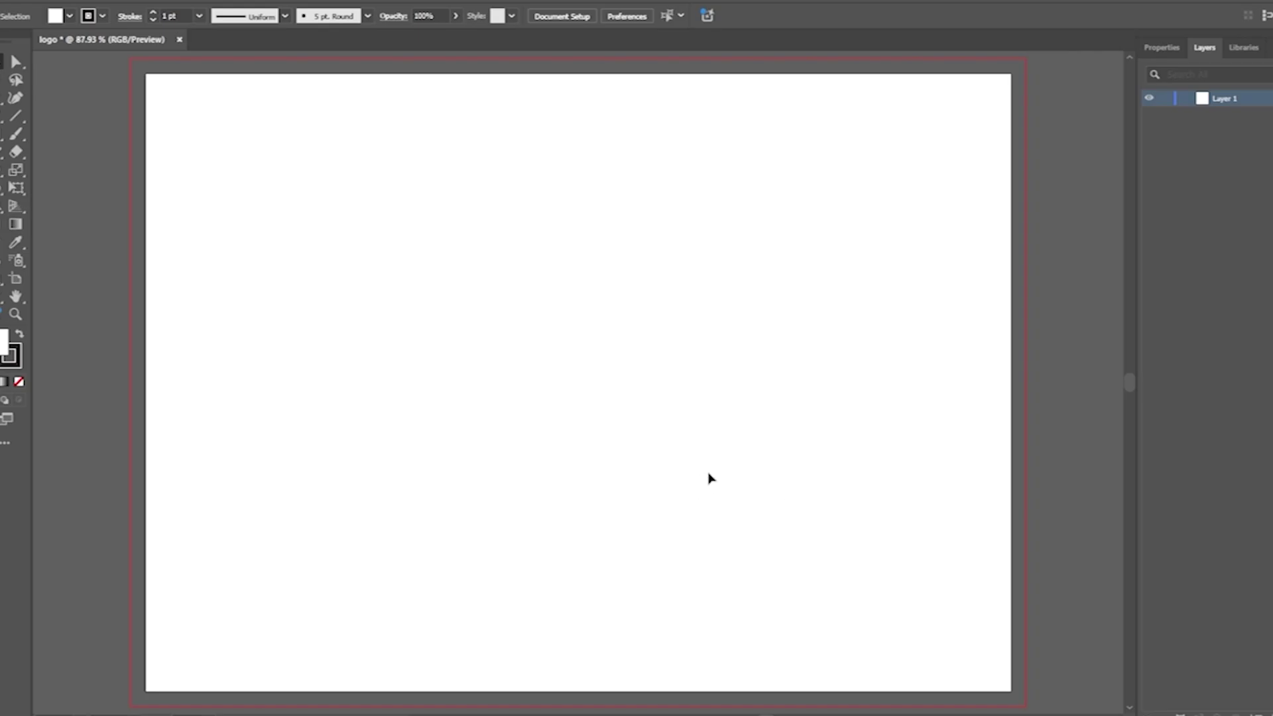
Zoom repeatedly in and out of the artboard around the pointer to examine it at different magnifications.
{"action": "scroll", "coordinate": [687, 472], "scroll_direction": "down", "scroll_amount": 7}
{"action": "scroll", "coordinate": [686, 475], "scroll_direction": "up", "scroll_amount": 7}
{"action": "scroll", "coordinate": [687, 479], "scroll_direction": "down", "scroll_amount": 10}
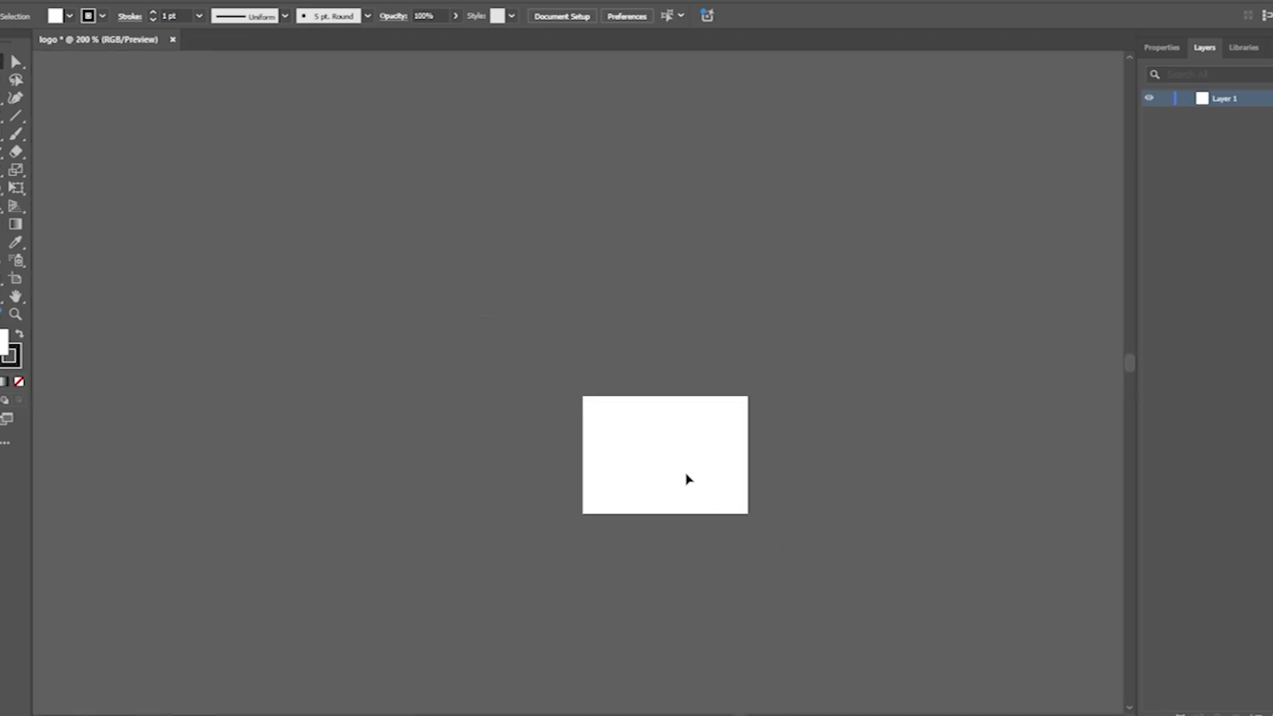
{"action": "scroll", "coordinate": [688, 479], "scroll_direction": "up", "scroll_amount": 5}
{"action": "scroll", "coordinate": [688, 479], "scroll_direction": "down", "scroll_amount": 3}
{"action": "scroll", "coordinate": [688, 479], "scroll_direction": "up", "scroll_amount": 3}
{"action": "scroll", "coordinate": [688, 479], "scroll_direction": "down", "scroll_amount": 2}
{"action": "scroll", "coordinate": [688, 478], "scroll_direction": "up", "scroll_amount": 1}
{"action": "scroll", "coordinate": [688, 478], "scroll_direction": "up", "scroll_amount": 1}
{"action": "scroll", "coordinate": [688, 478], "scroll_direction": "down", "scroll_amount": 1}
{"action": "scroll", "coordinate": [688, 479], "scroll_direction": "up", "scroll_amount": 2}
{"action": "scroll", "coordinate": [687, 479], "scroll_direction": "down", "scroll_amount": 3}
{"action": "scroll", "coordinate": [688, 479], "scroll_direction": "up", "scroll_amount": 2}
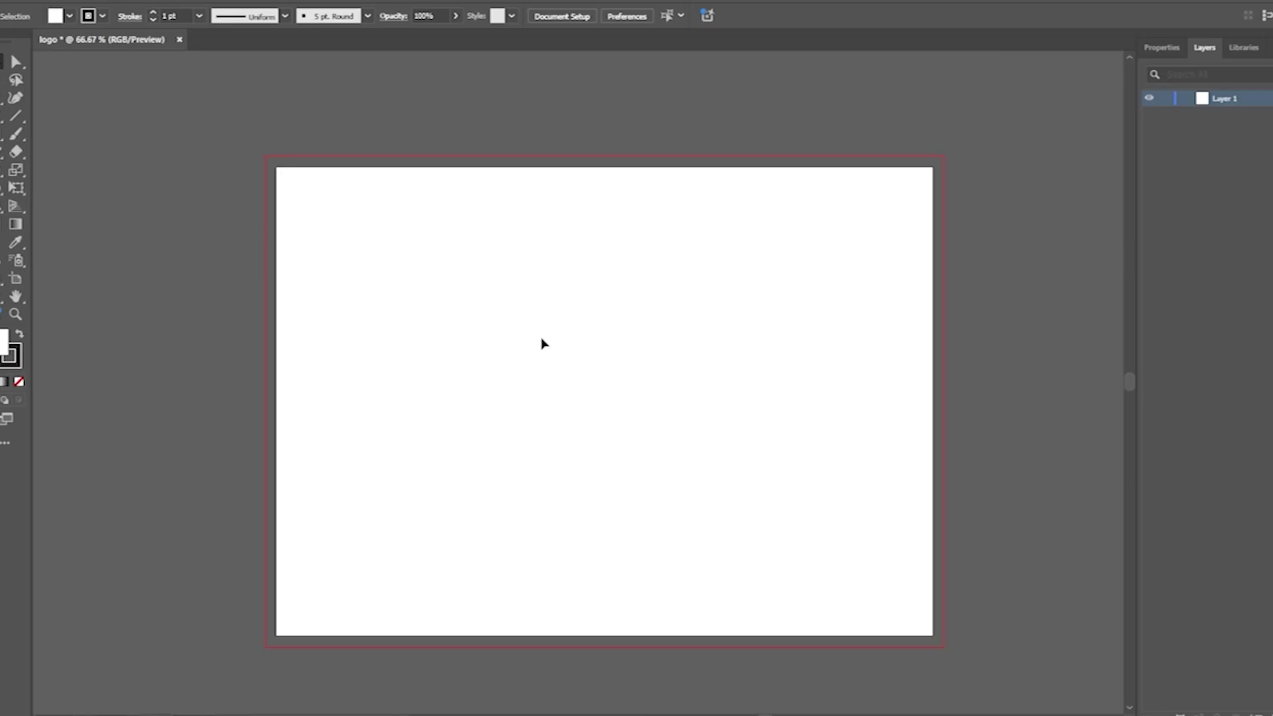
Magnify the artboard's upper-left area with the Zoom tool, zoom back out, and fit the artboard in the window.
{"action": "left_click", "coordinate": [15, 314]}
{"action": "left_click", "coordinate": [477, 288]}
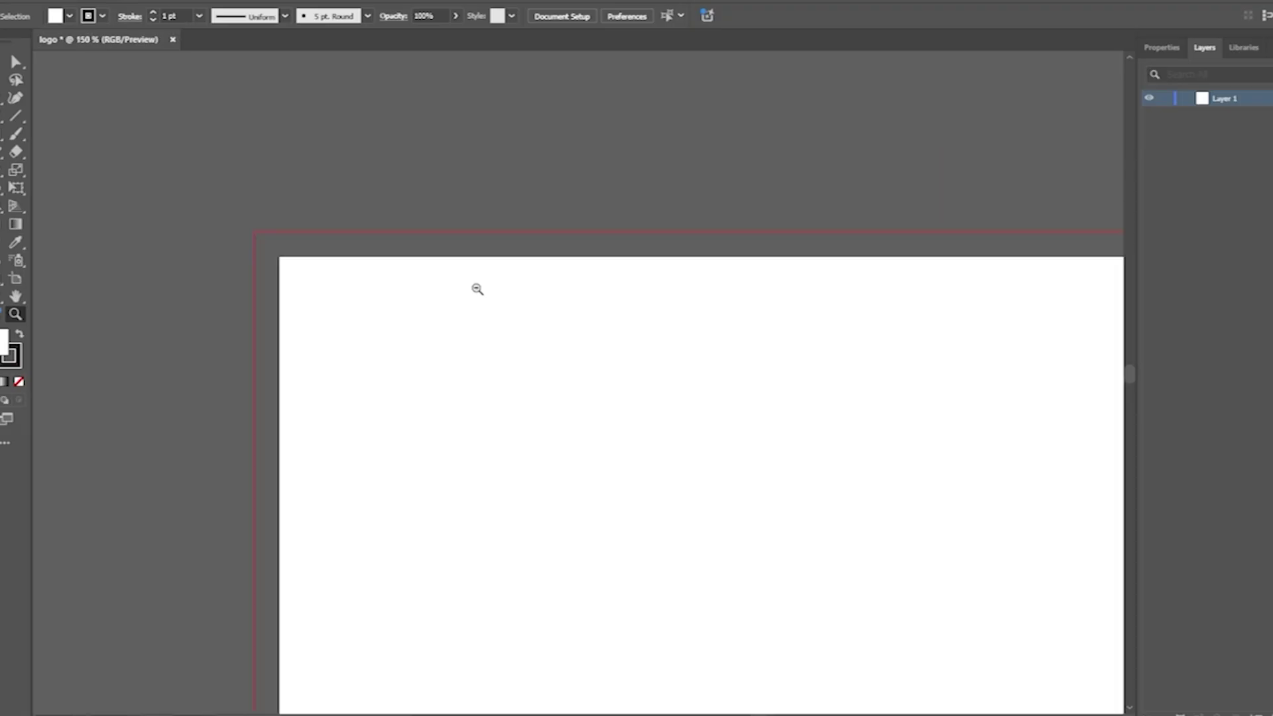
{"action": "left_click", "coordinate": [476, 290], "text": "alt"}
{"action": "left_click", "coordinate": [475, 290], "text": "alt"}
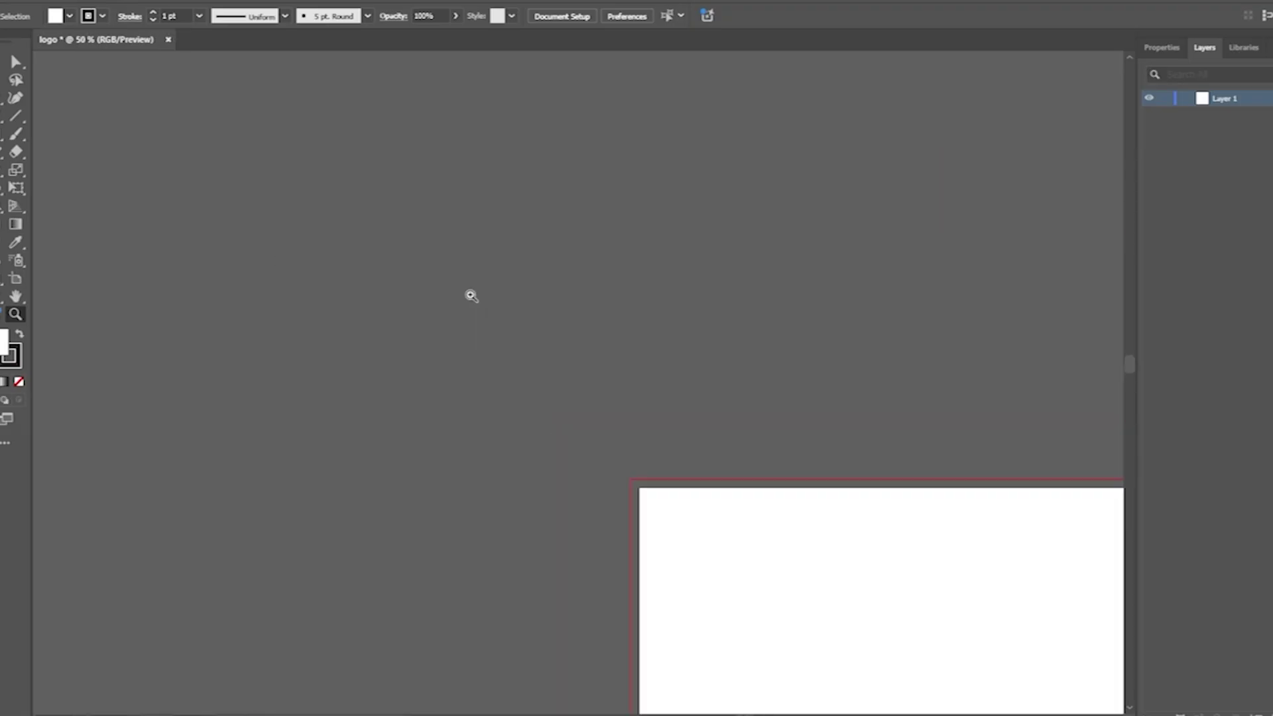
{"action": "key", "text": "ctrl+0"}
{"action": "left_click", "coordinate": [18, 61]}
Draw five rectangles scattered diagonally down the artboard, the last about 5.6 by 3.3 cm, and expand Layer 1 to list them.
{"action": "key", "text": "ctrl+minus"}
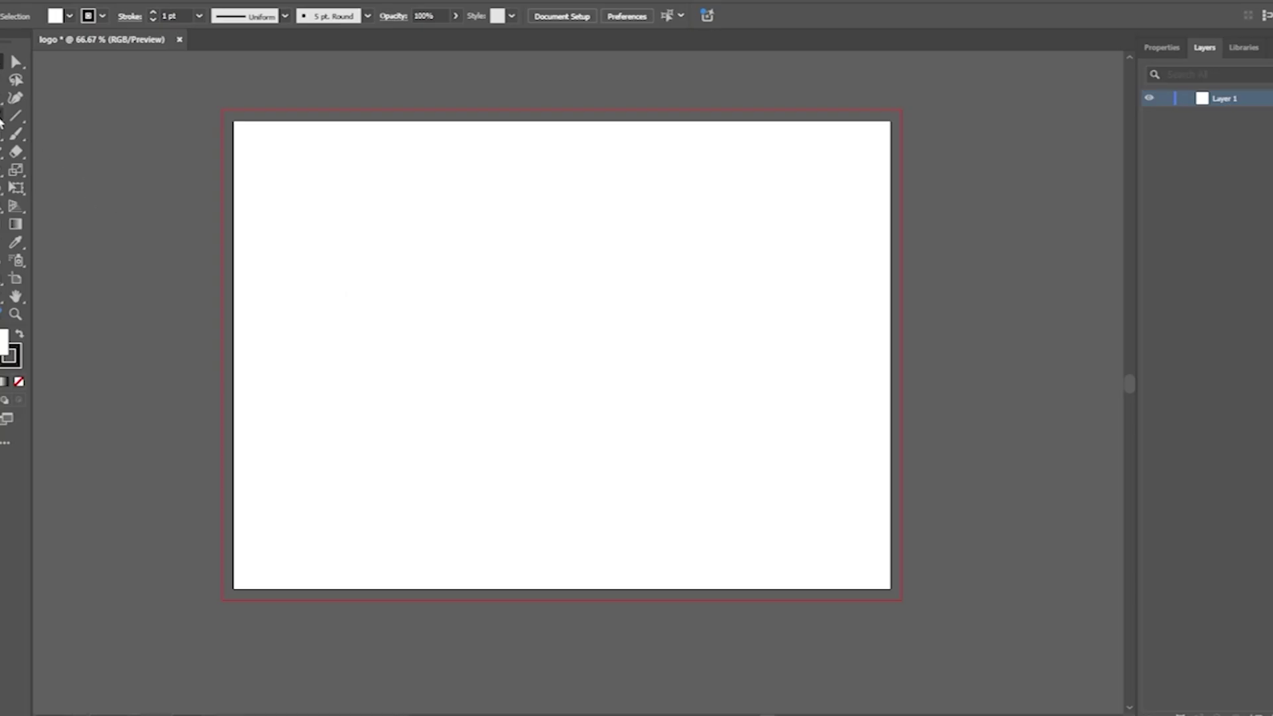
{"action": "left_click_drag", "start_coordinate": [299, 187], "coordinate": [506, 289]}
{"action": "left_click_drag", "start_coordinate": [604, 303], "coordinate": [655, 354]}
{"action": "left_click_drag", "start_coordinate": [714, 311], "coordinate": [812, 385]}
{"action": "left_click_drag", "start_coordinate": [752, 467], "coordinate": [877, 541]}
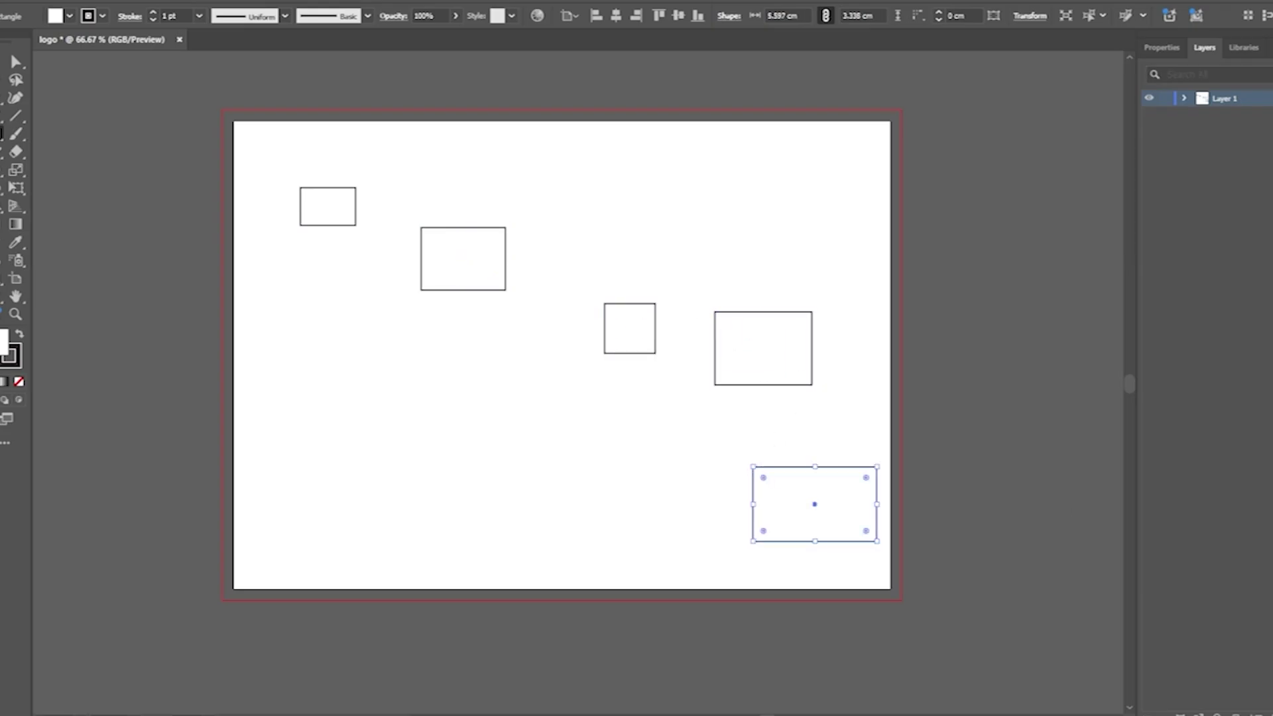
{"action": "left_click", "coordinate": [1185, 98]}
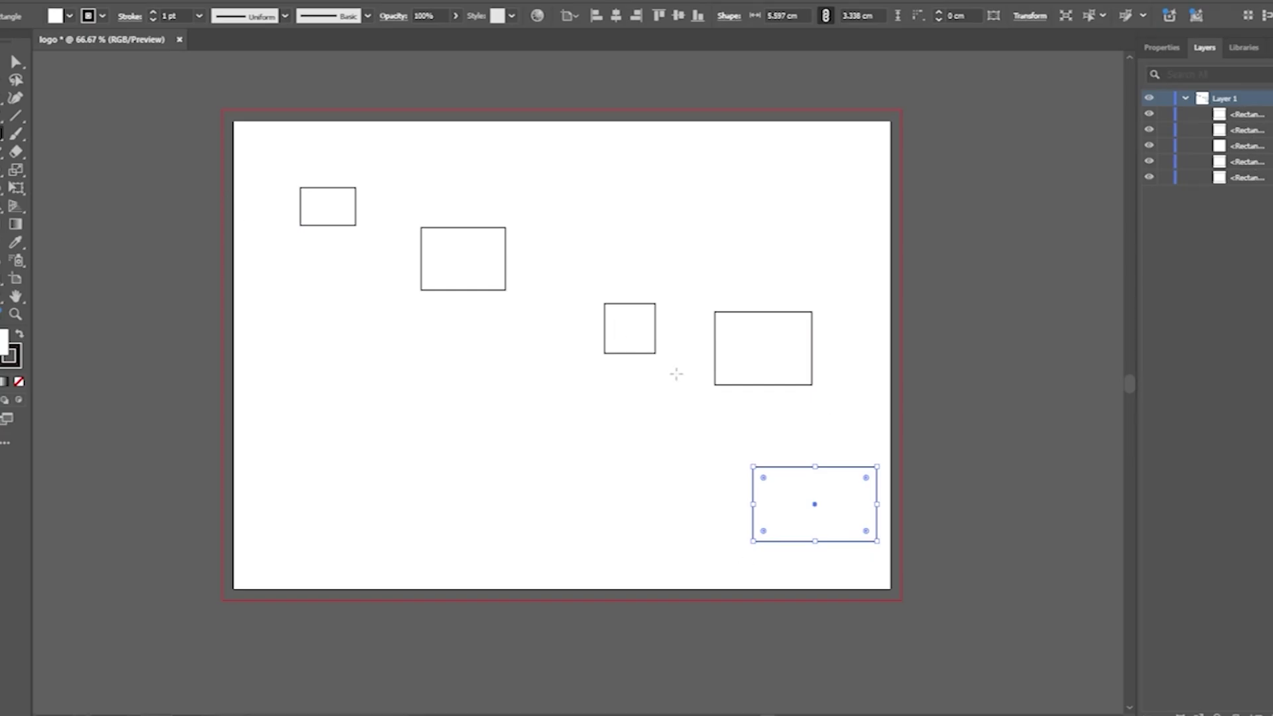
Undo the five rectangles drawn diagonally across the artboard.
{"action": "key", "text": "ctrl+z"}
{"action": "key", "text": "ctrl+z"}
{"action": "key", "text": "ctrl+z"}
{"action": "key", "text": "ctrl+z"}
{"action": "key", "text": "ctrl+z"}
{"action": "key", "text": "ctrl+z"}
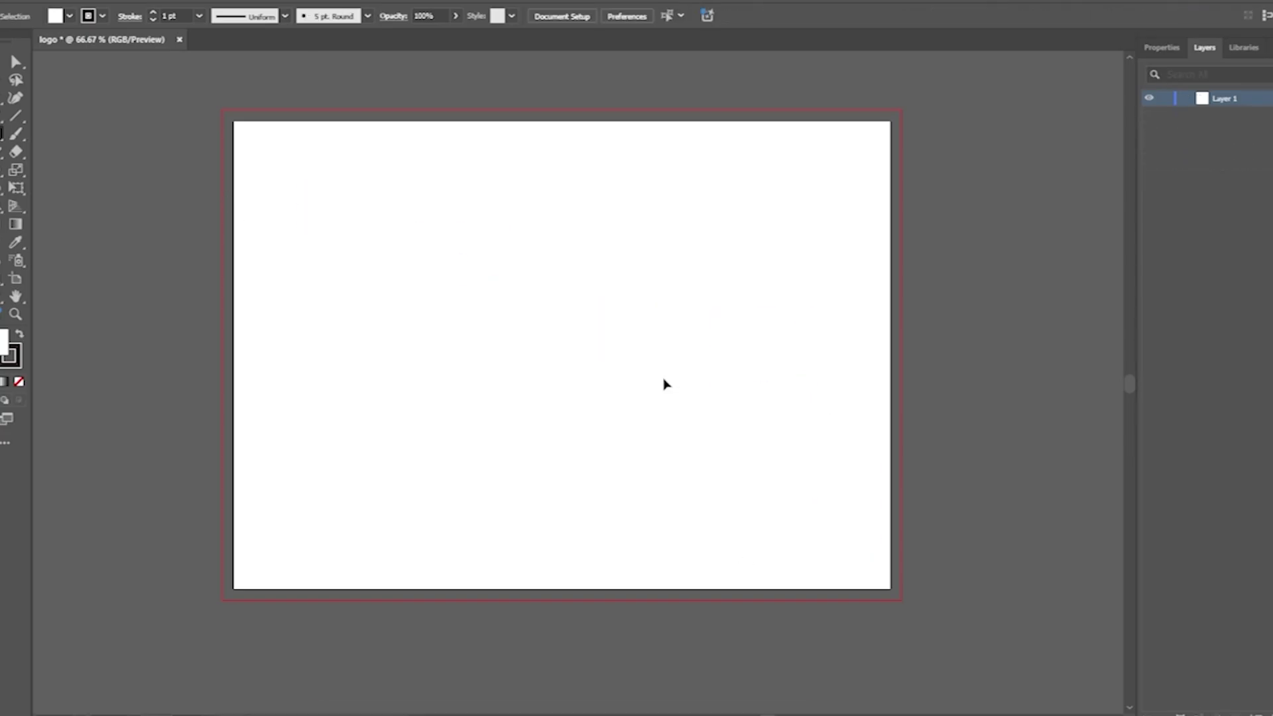
Draw three rectangles around the middle of the artboard, the last about 4.3 by 2.8 cm.
{"action": "key", "text": "ctrl+shift+z"}
{"action": "left_click_drag", "start_coordinate": [463, 223], "coordinate": [585, 311]}
{"action": "left_click_drag", "start_coordinate": [668, 250], "coordinate": [767, 366]}
{"action": "left_click_drag", "start_coordinate": [582, 429], "coordinate": [677, 492]}
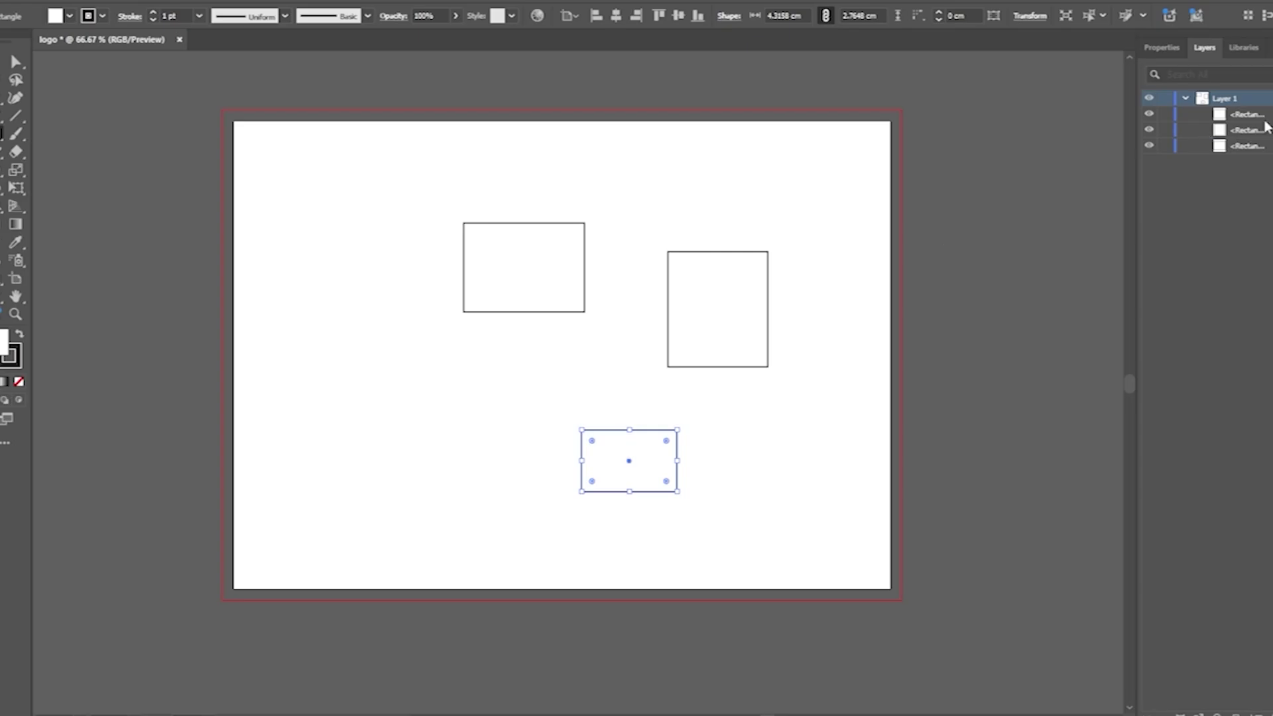
Undo the last three rectangles.
{"action": "key", "text": "ctrl+z"}
{"action": "key", "text": "ctrl+z"}
{"action": "key", "text": "ctrl+z"}
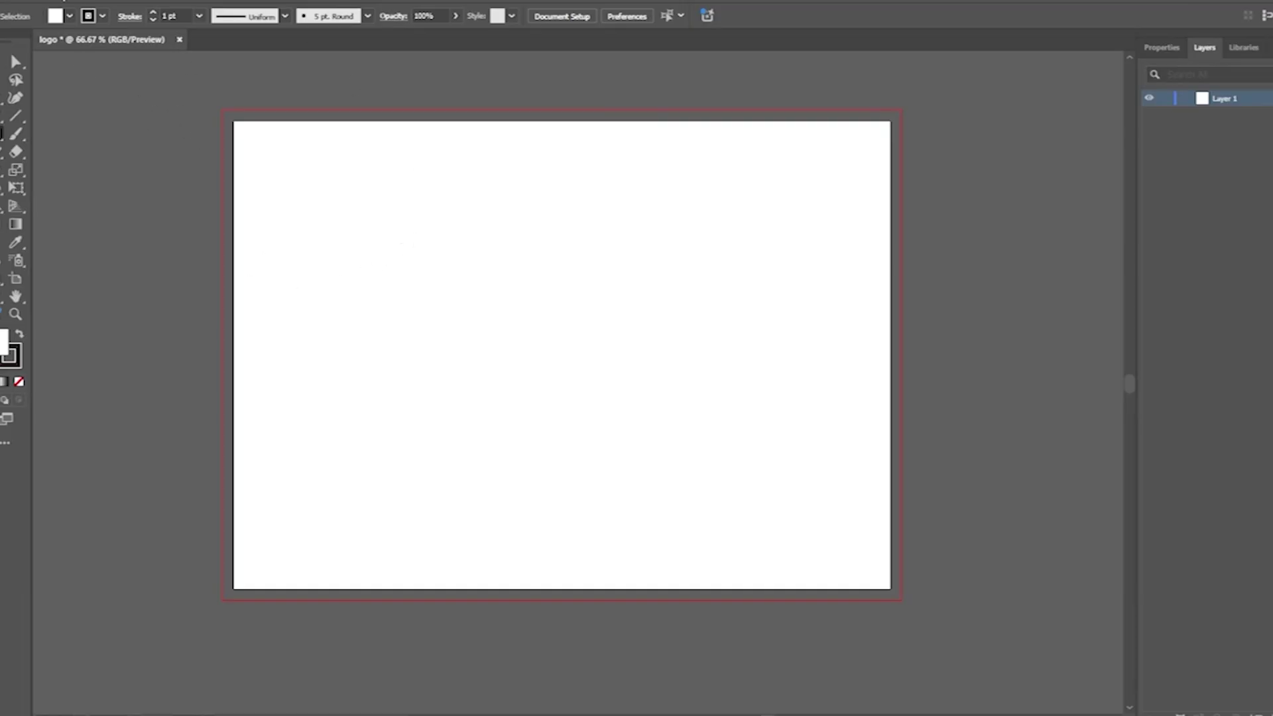
{"action": "left_click", "coordinate": [55, 2]}
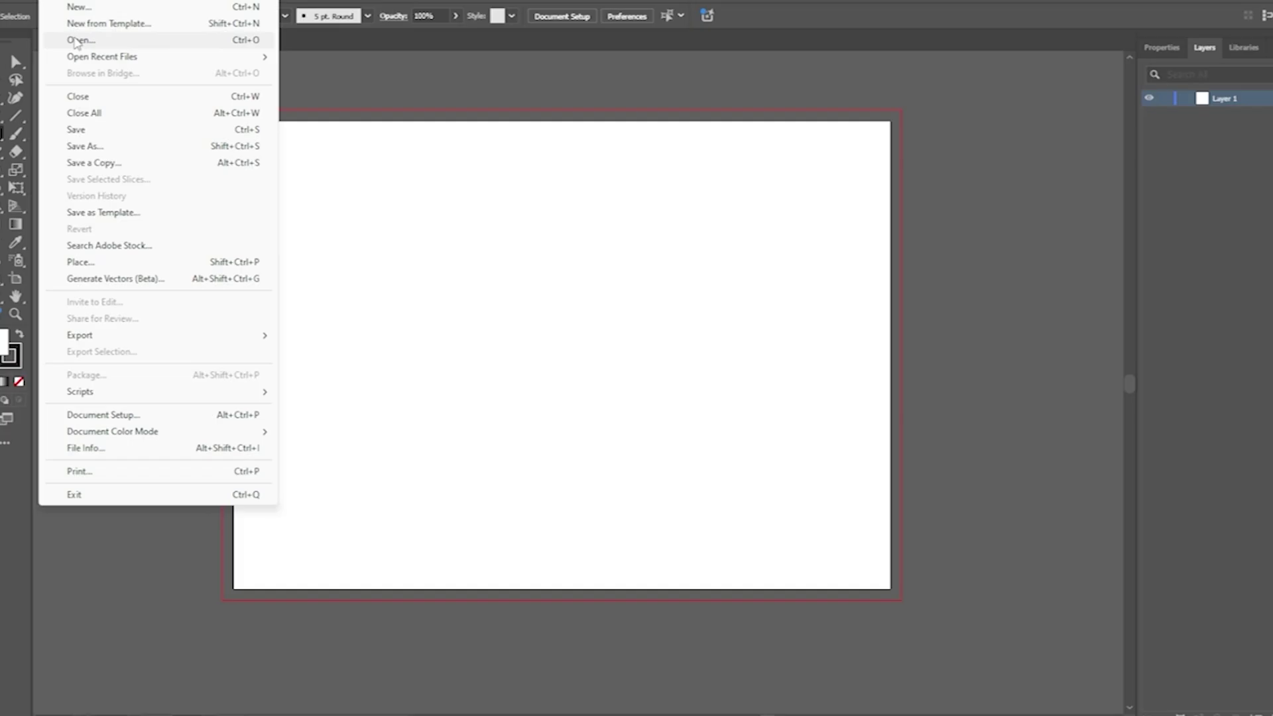
{"action": "left_click", "coordinate": [589, 264]}
{"action": "left_click", "coordinate": [589, 264]}
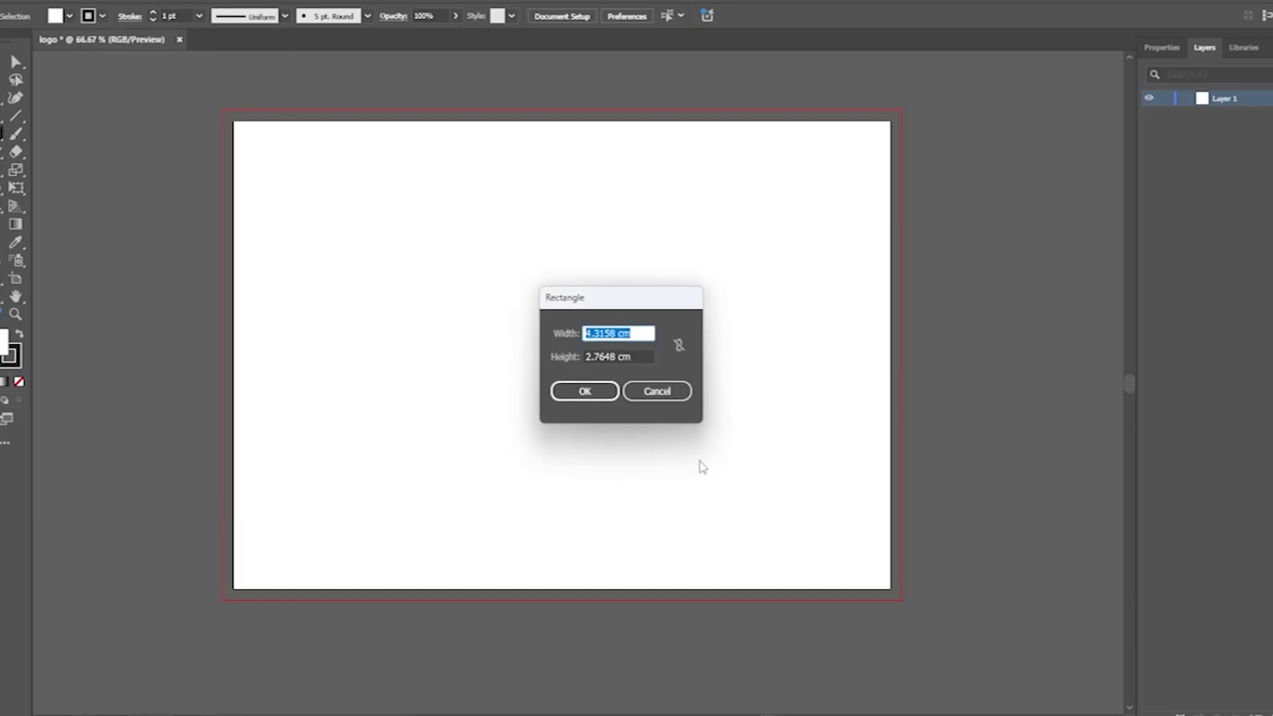
{"action": "left_click", "coordinate": [653, 393]}
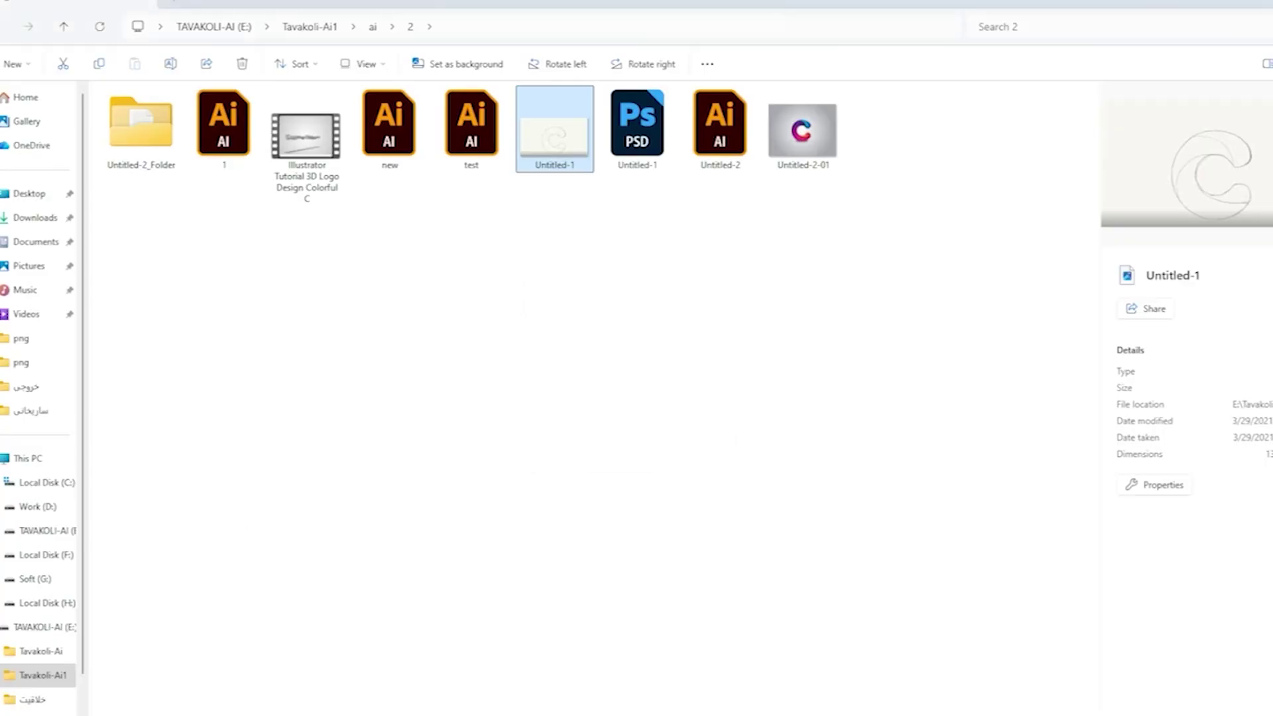
Place the Untitled-1 image of the C sketch from the file folder and scale it over the artboard to about 33.5 by 18.8 cm.
{"action": "mouse_move", "coordinate": [553, 162]}
{"action": "left_mouse_down"}
{"action": "mouse_move", "coordinate": [801, 687]}
{"action": "mouse_move", "coordinate": [801, 715]}
{"action": "mouse_move", "coordinate": [659, 617]}
{"action": "mouse_move", "coordinate": [611, 480]}
{"action": "left_mouse_up"}
{"action": "scroll", "coordinate": [611, 480], "scroll_direction": "down", "scroll_amount": 2}
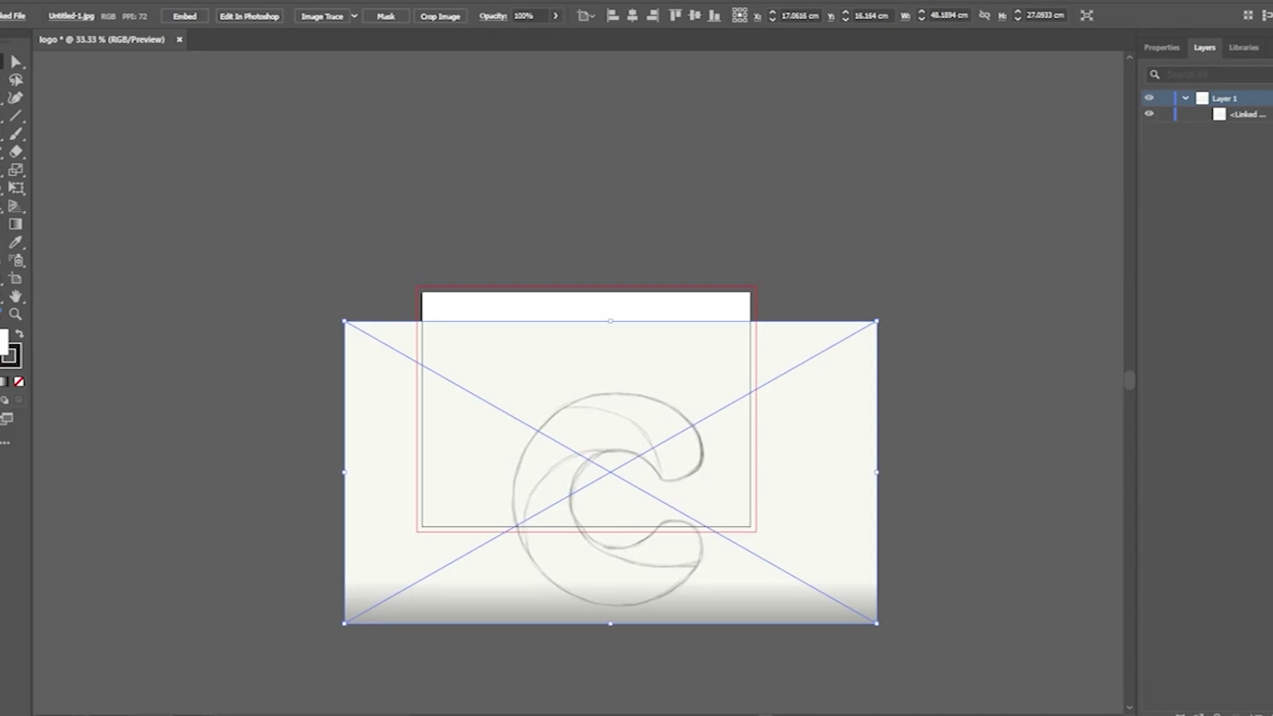
{"action": "mouse_move", "coordinate": [877, 624]}
{"action": "left_mouse_down"}
{"action": "mouse_move", "coordinate": [646, 484]}
{"action": "mouse_move", "coordinate": [1001, 696]}
{"action": "mouse_move", "coordinate": [548, 484]}
{"action": "mouse_move", "coordinate": [846, 657]}
{"action": "mouse_move", "coordinate": [587, 526]}
{"action": "mouse_move", "coordinate": [893, 666]}
{"action": "mouse_move", "coordinate": [656, 530]}
{"action": "mouse_move", "coordinate": [785, 595]}
{"action": "mouse_move", "coordinate": [710, 532]}
{"action": "left_mouse_up"}
{"action": "mouse_move", "coordinate": [612, 480]}
{"action": "left_mouse_down"}
{"action": "mouse_move", "coordinate": [674, 460]}
{"action": "mouse_move", "coordinate": [665, 440]}
{"action": "mouse_move", "coordinate": [650, 447]}
{"action": "left_mouse_up"}
{"action": "scroll", "coordinate": [626, 427], "scroll_direction": "up", "scroll_amount": 1}
{"action": "key", "text": "ctrl+shift+a"}
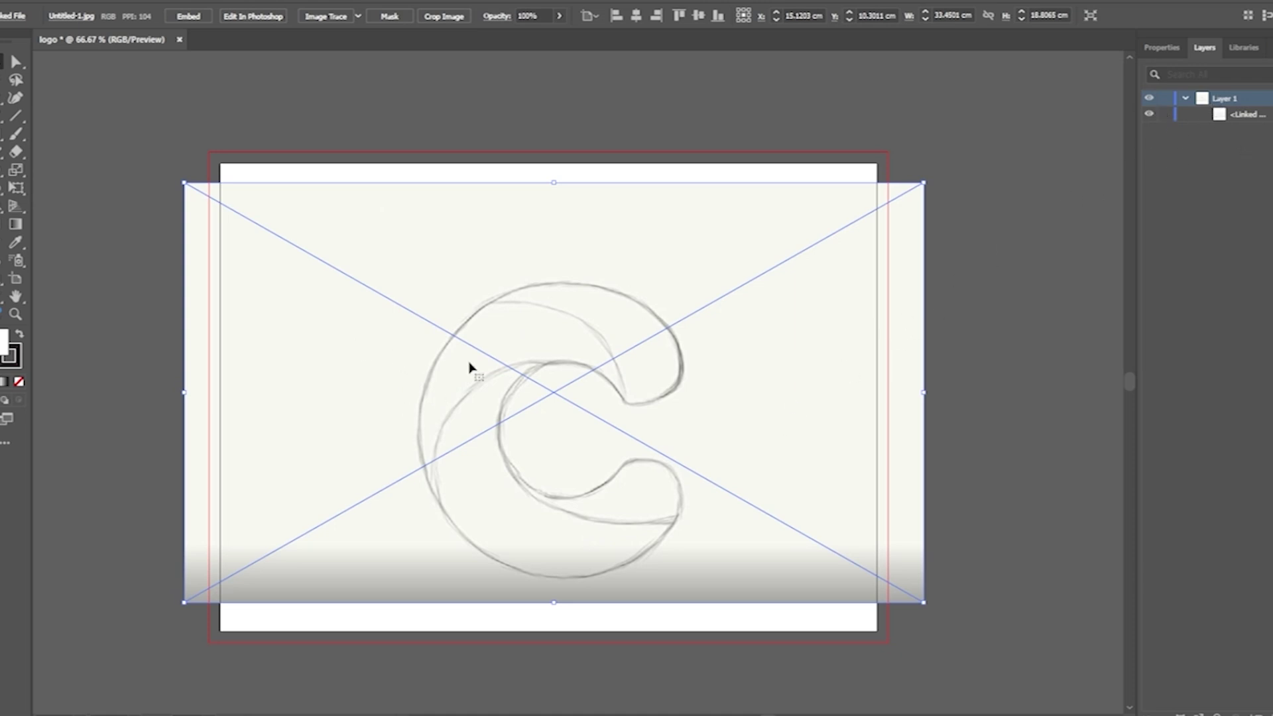
Lock the linked sketch image within Layer 1, and collapse and re-expand the layer.
{"action": "left_click", "coordinate": [1167, 116]}
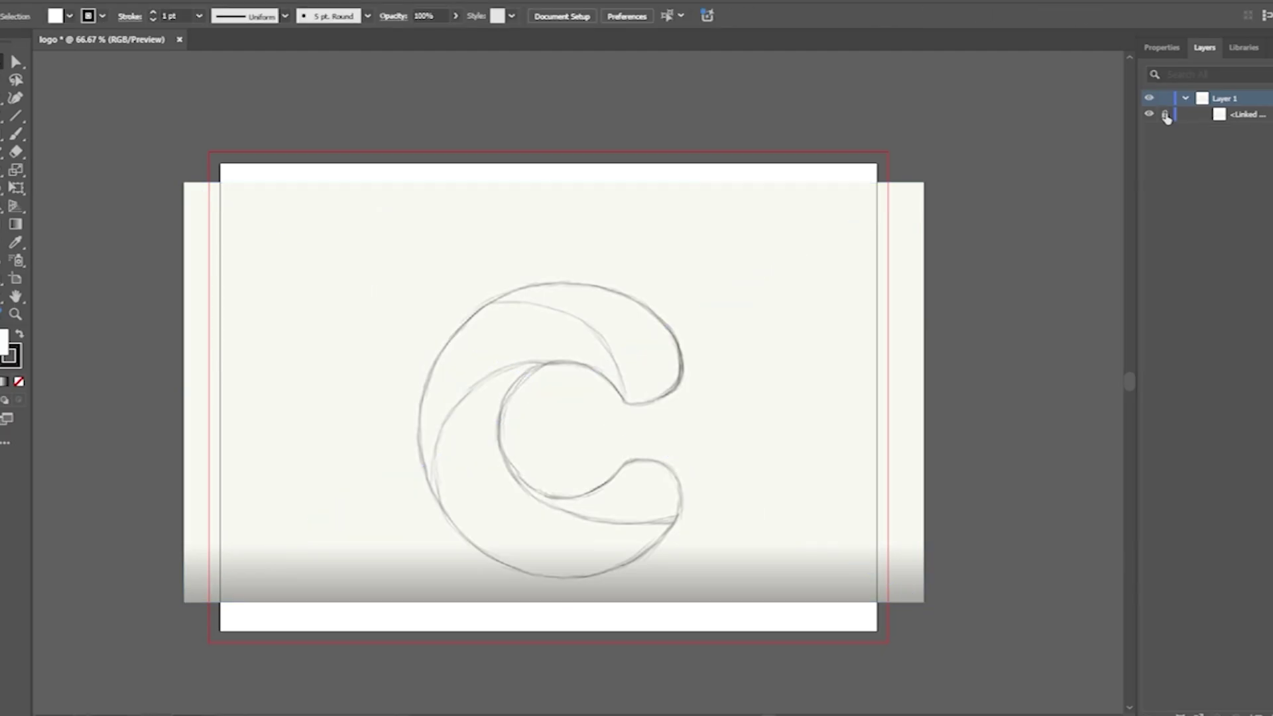
{"action": "left_click", "coordinate": [1185, 98]}
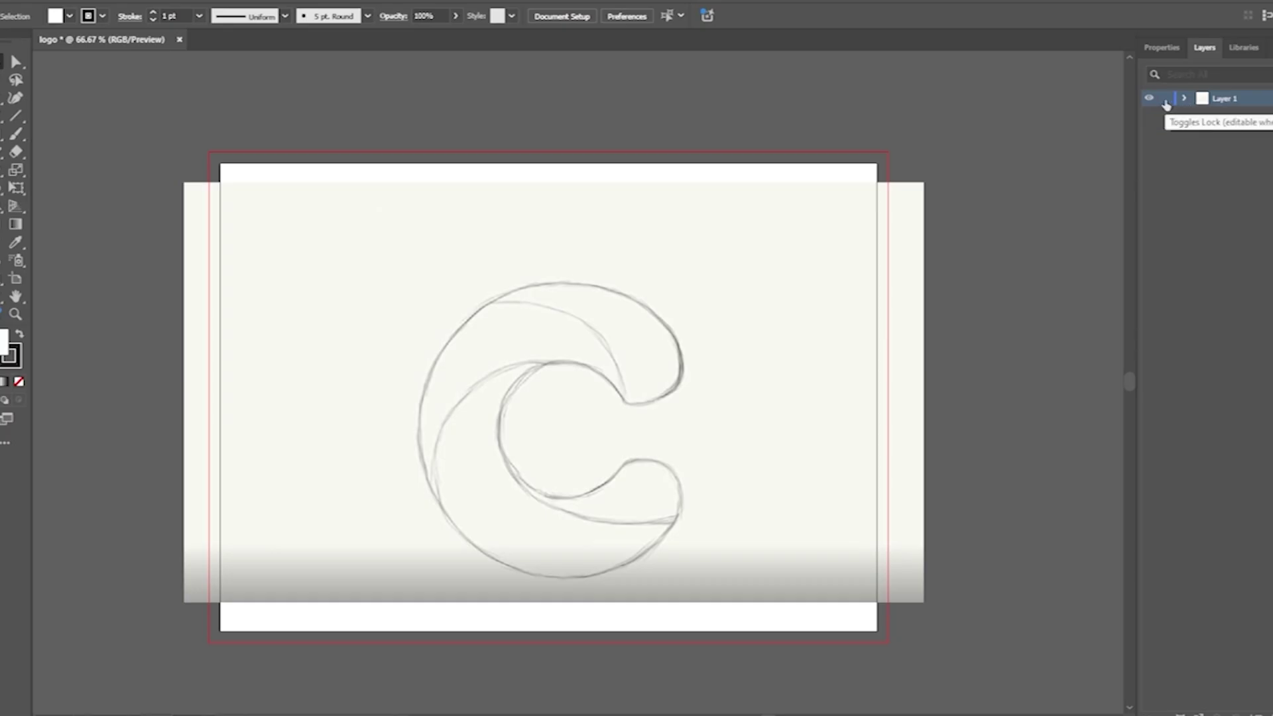
{"action": "left_click", "coordinate": [1186, 98]}
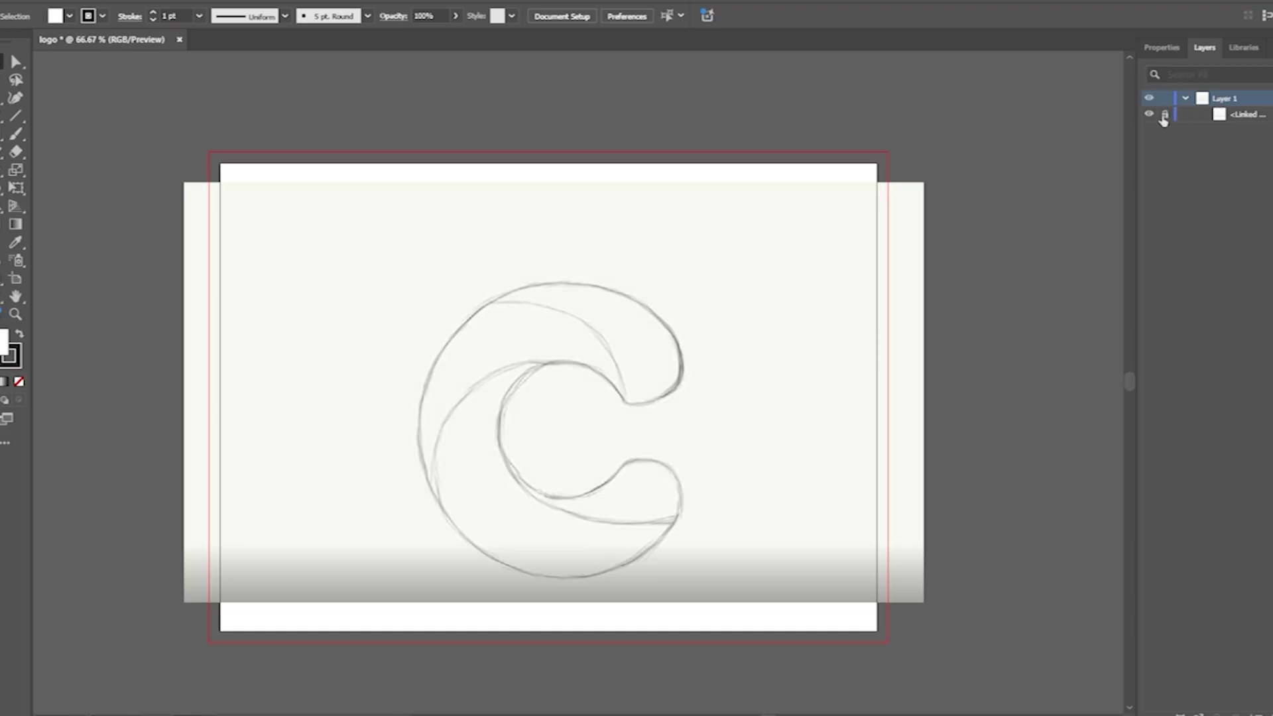
Unlock the sketch image, lock it as the current selection, and release it with Unlock All.
{"action": "left_click", "coordinate": [1165, 116]}
{"action": "left_click", "coordinate": [600, 335]}
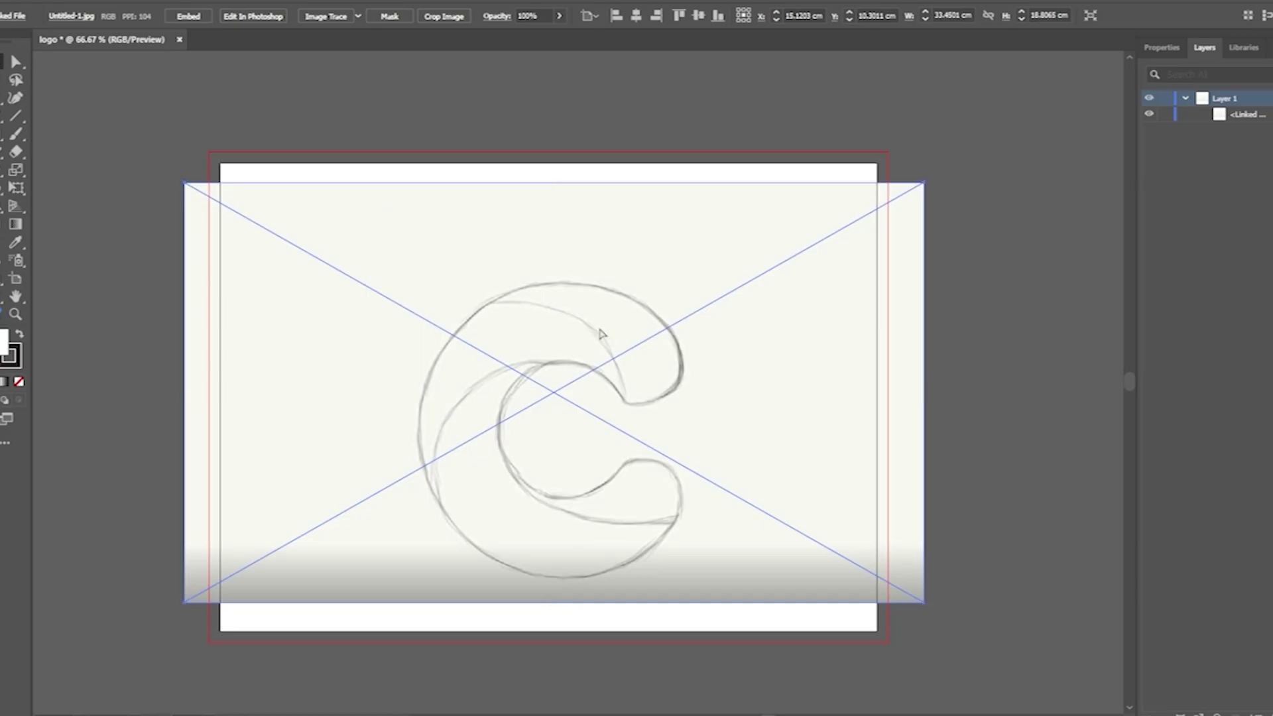
{"action": "key", "text": "ctrl+2"}
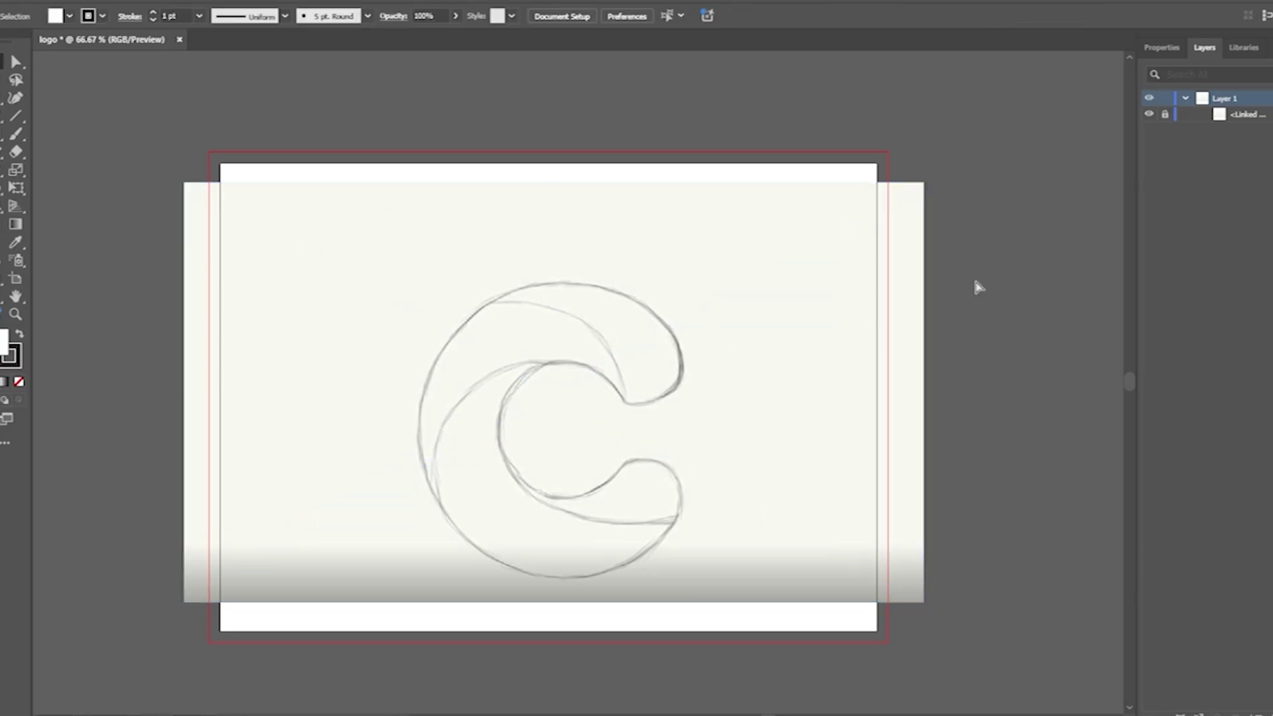
{"action": "key", "text": "ctrl+alt+2"}
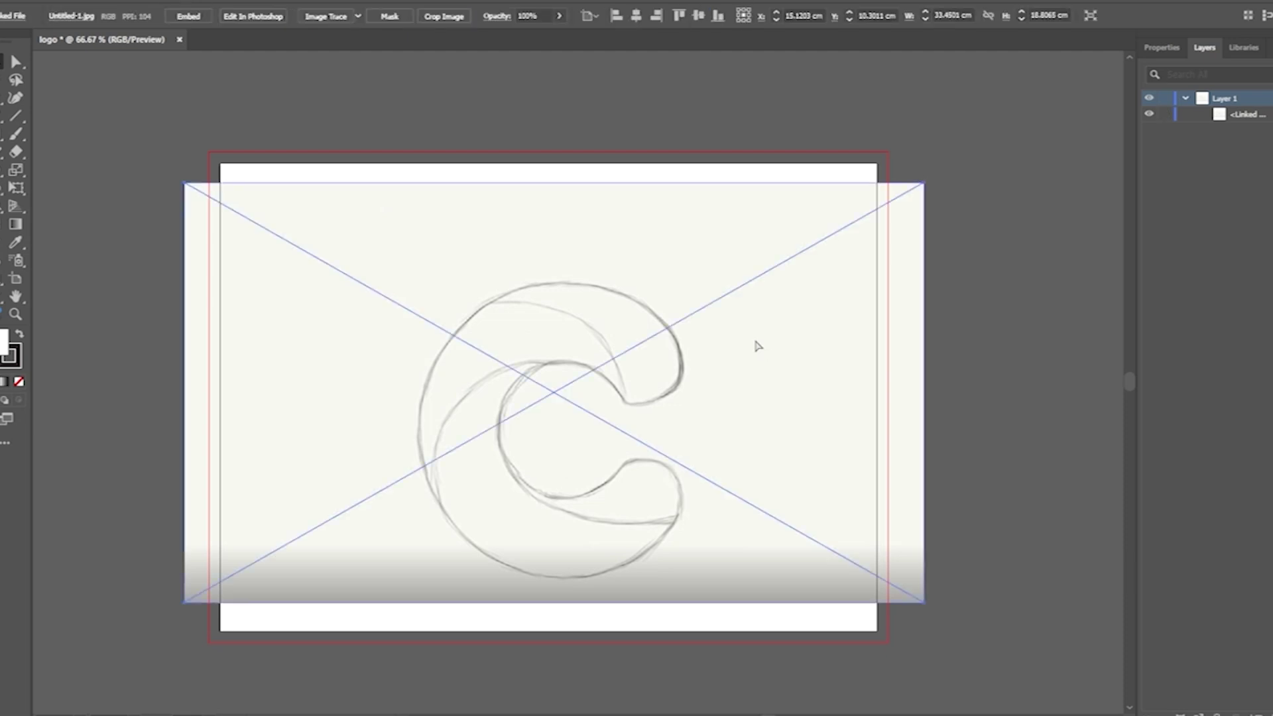
Lock the selected sketch image in place.
{"action": "left_click", "coordinate": [106, 3]}
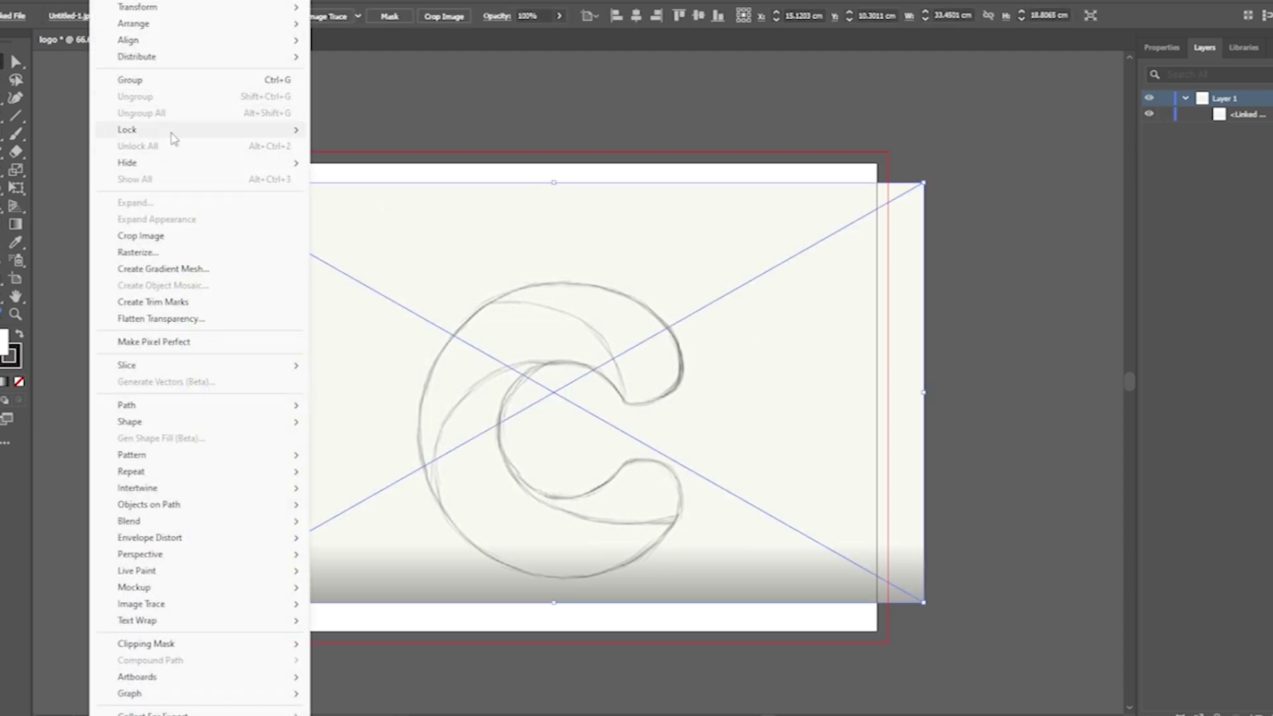
{"action": "mouse_move", "coordinate": [174, 136]}
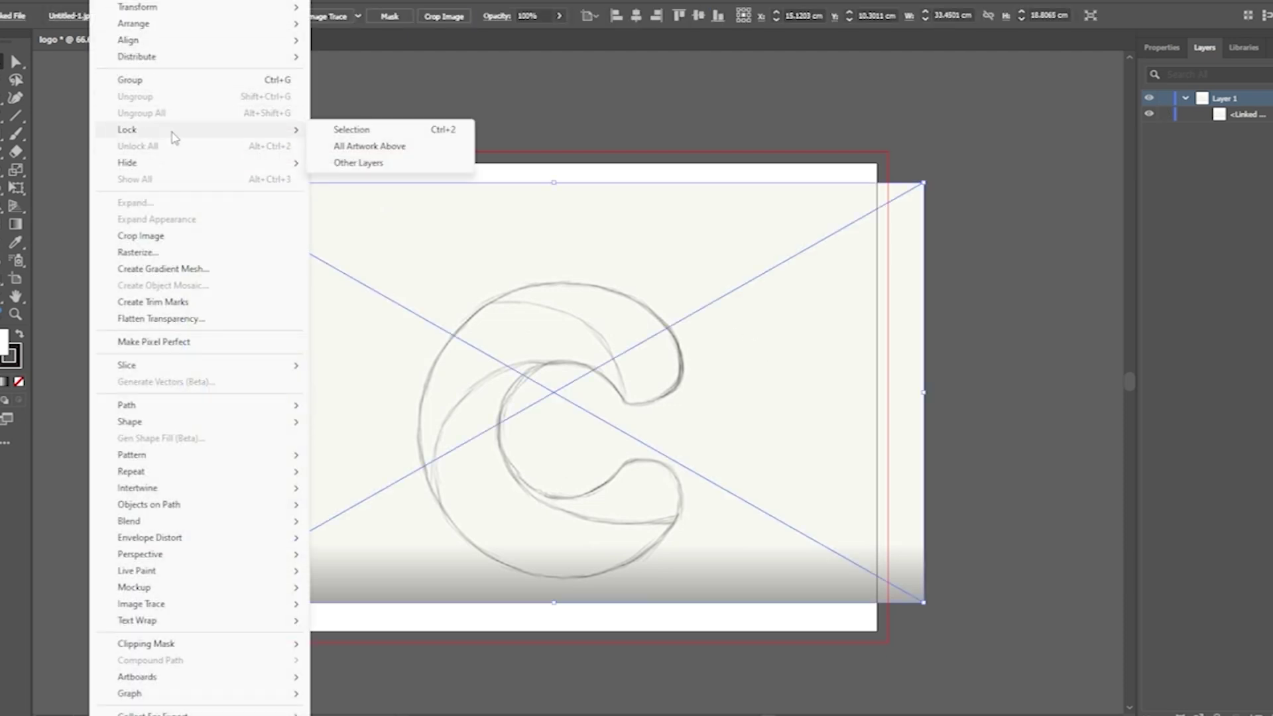
{"action": "left_click", "coordinate": [354, 135]}
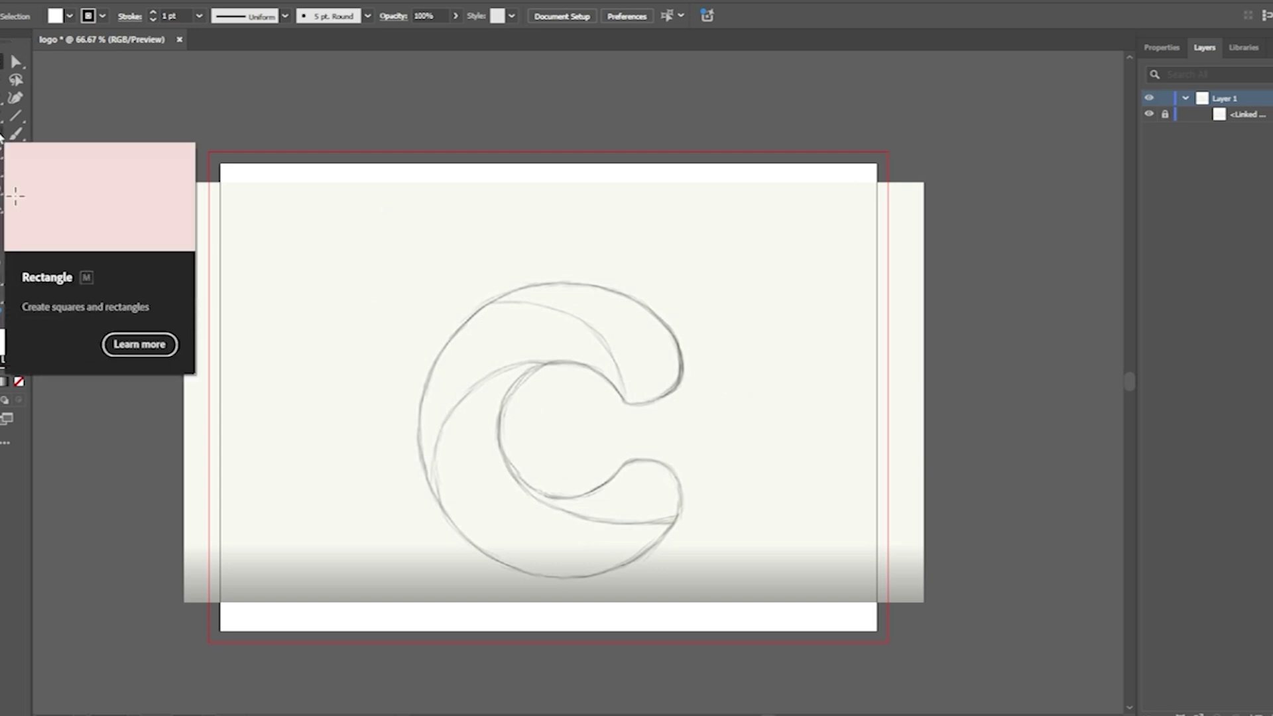
Choose the Ellipse tool from the group of shape tools.
{"action": "left_click", "coordinate": [1, 134]}
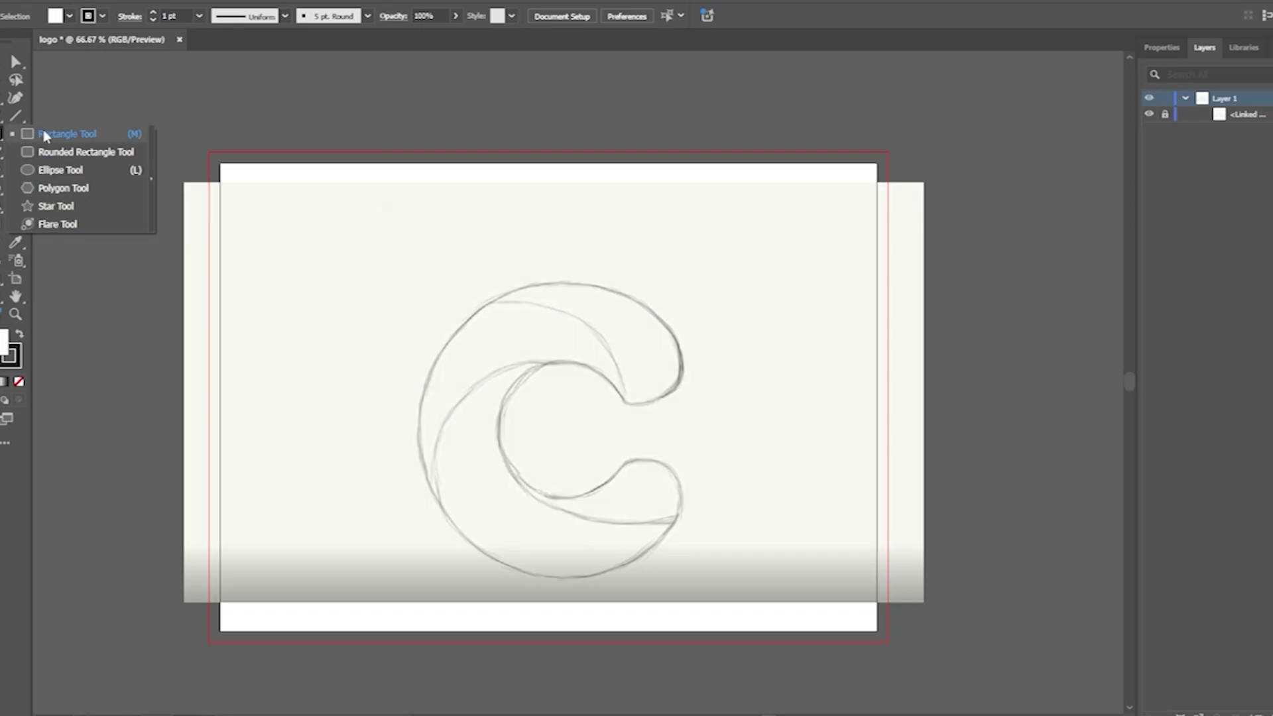
{"action": "left_click", "coordinate": [31, 170]}
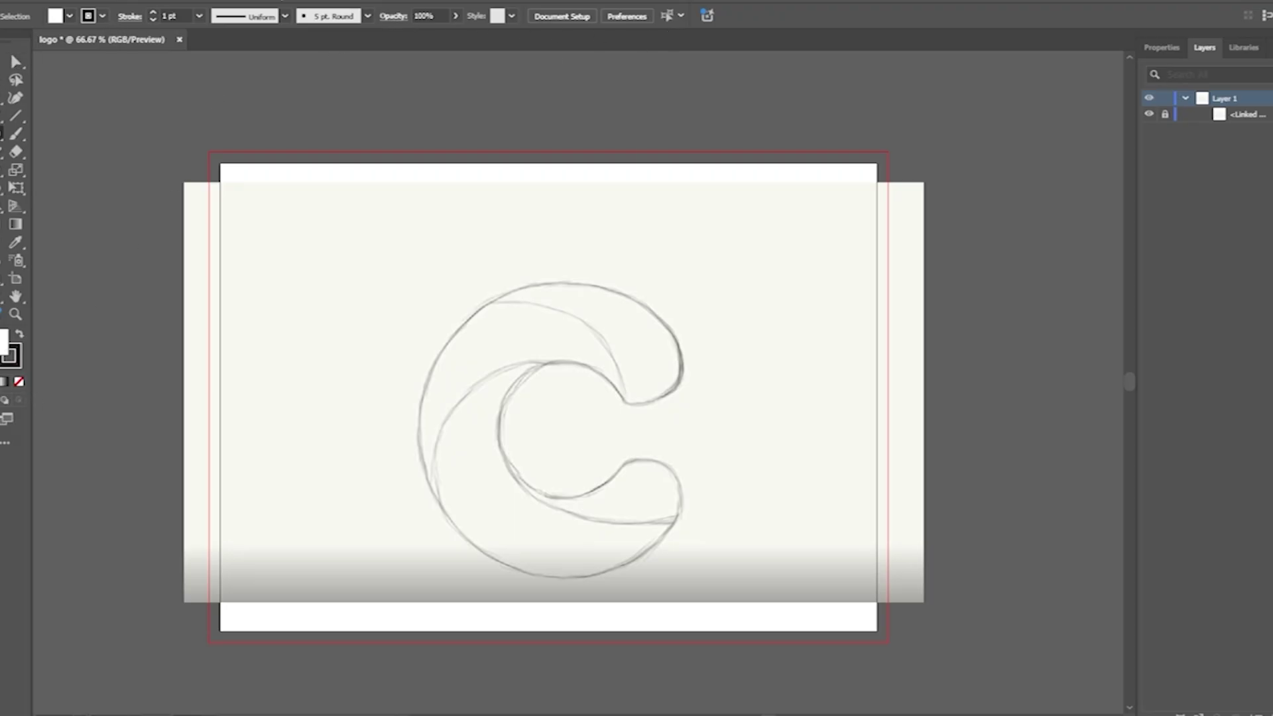
Switch the toolbar to the Basic set and back to Advanced.
{"action": "key", "text": "alt+w"}
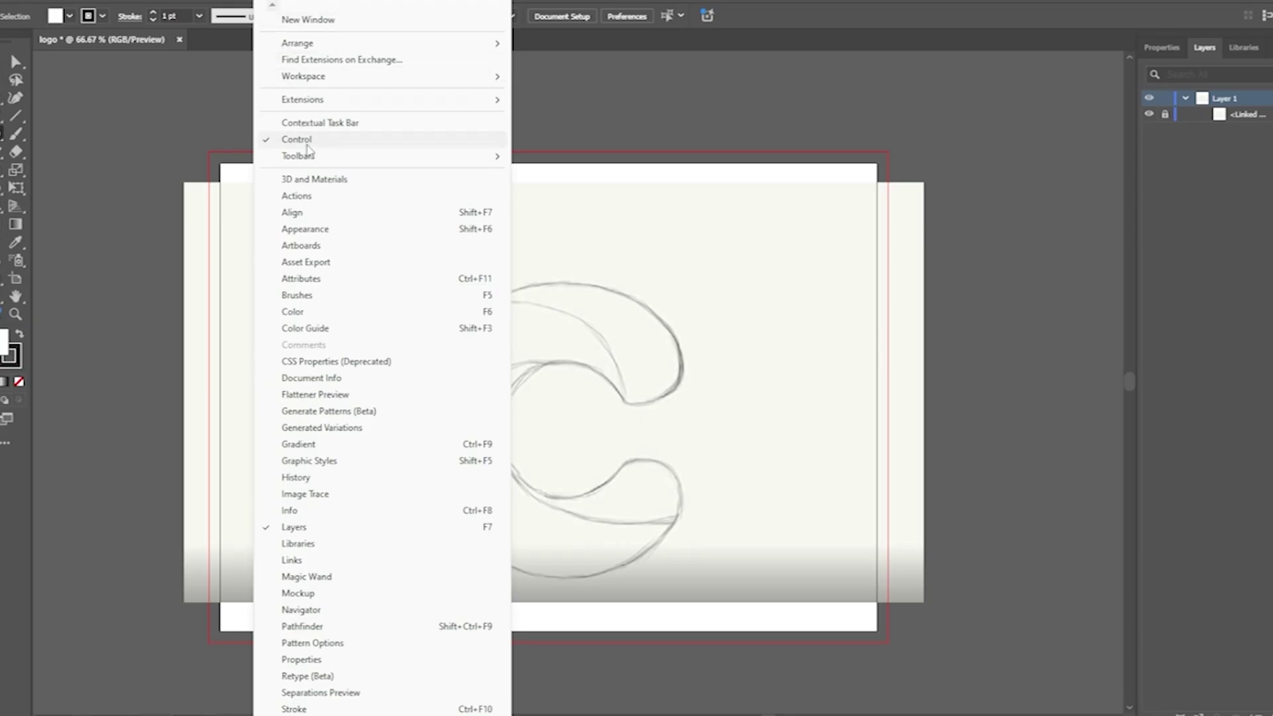
{"action": "mouse_move", "coordinate": [305, 155]}
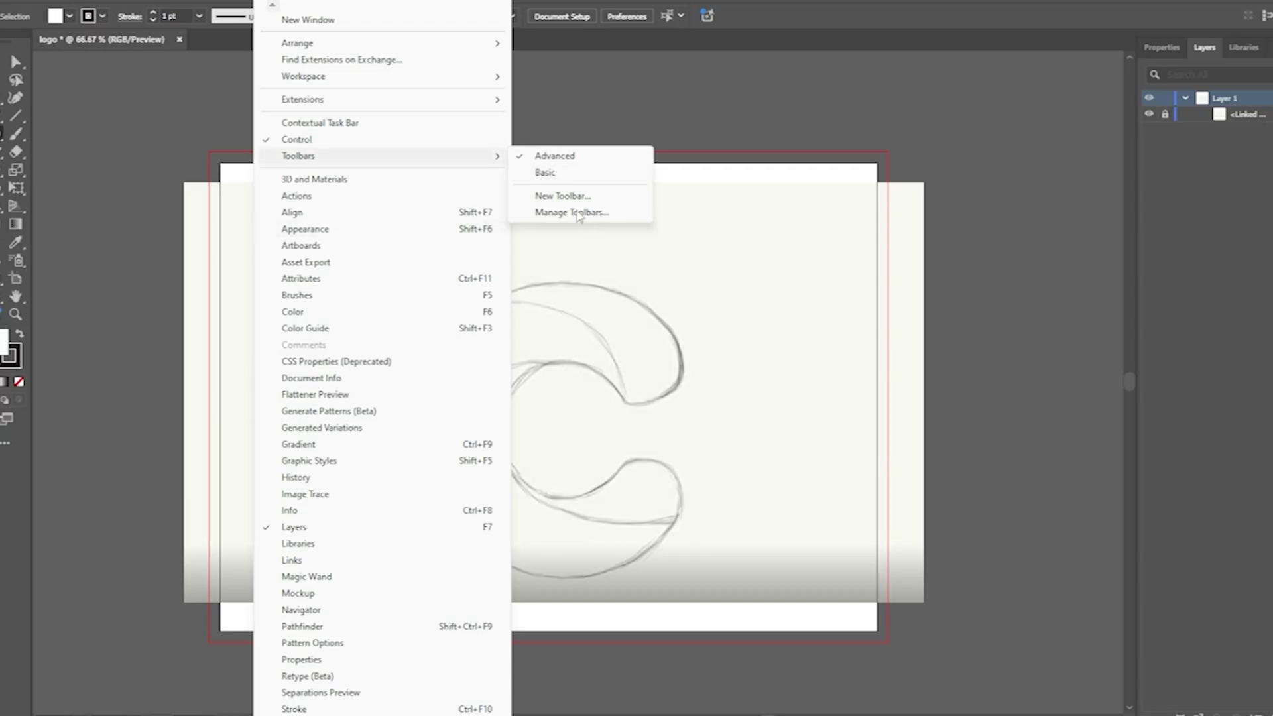
{"action": "left_click", "coordinate": [552, 174]}
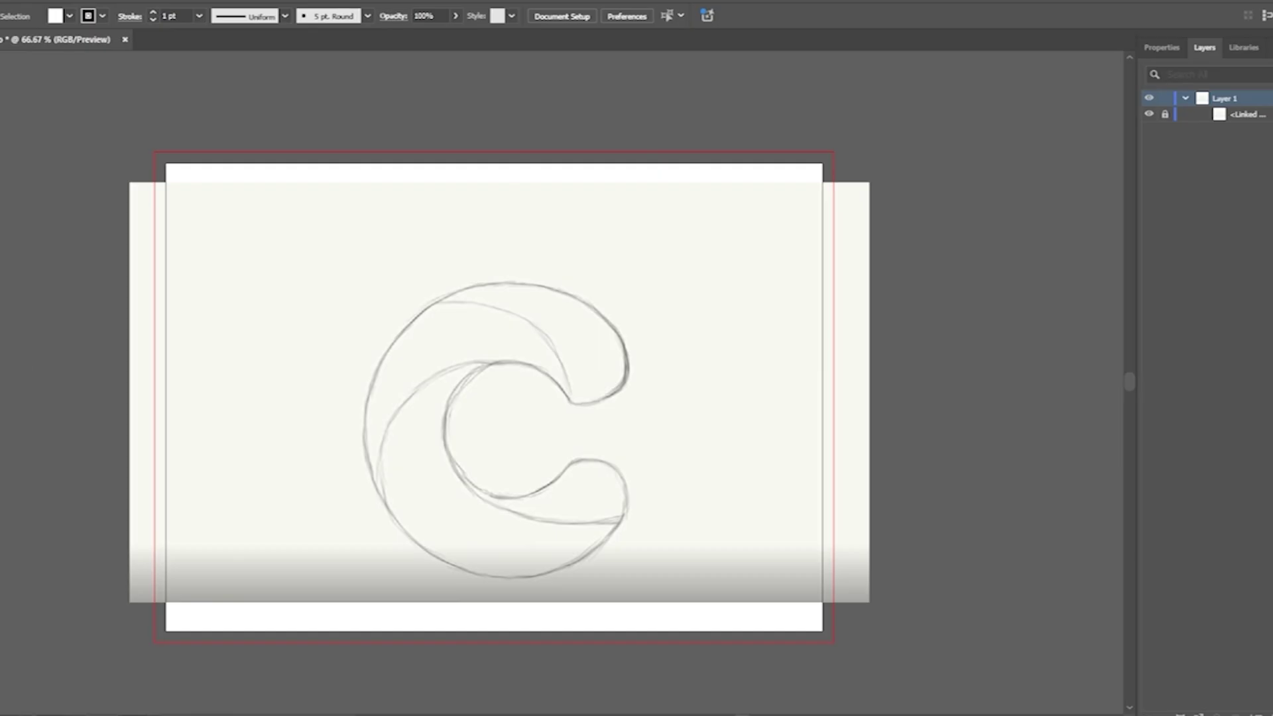
{"action": "left_click", "coordinate": [279, 1]}
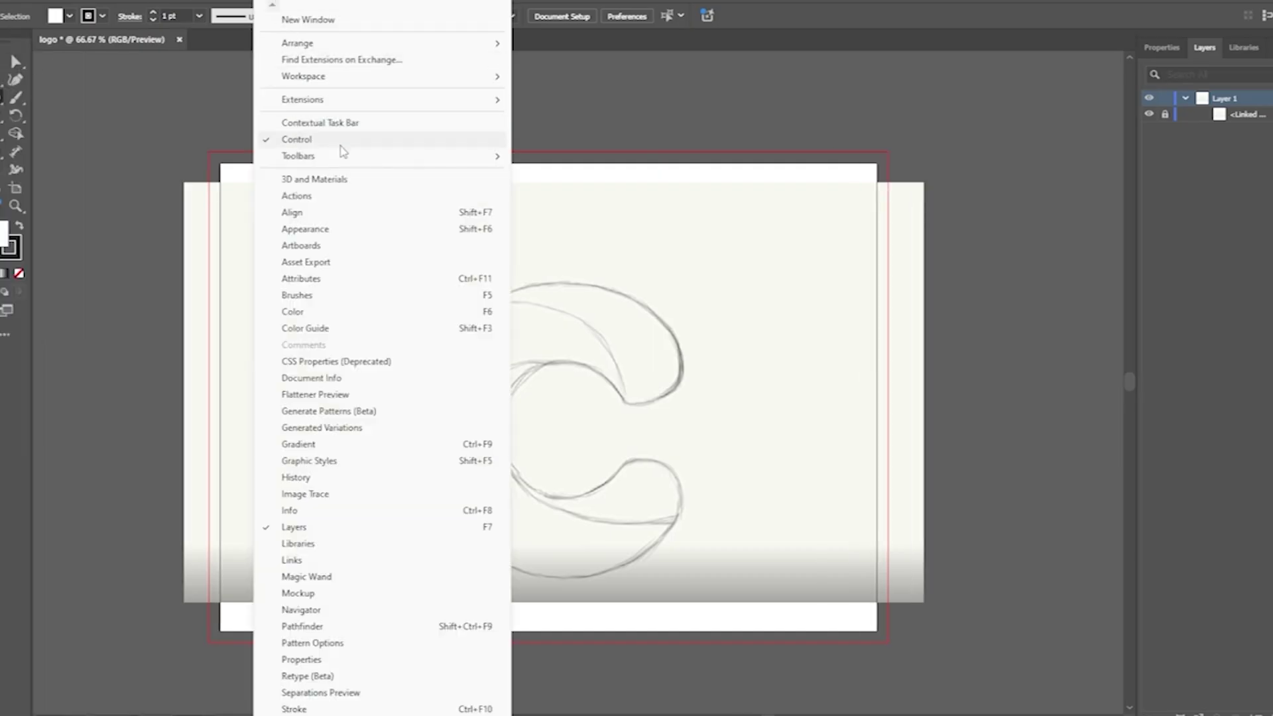
{"action": "mouse_move", "coordinate": [388, 166]}
{"action": "left_click", "coordinate": [574, 158]}
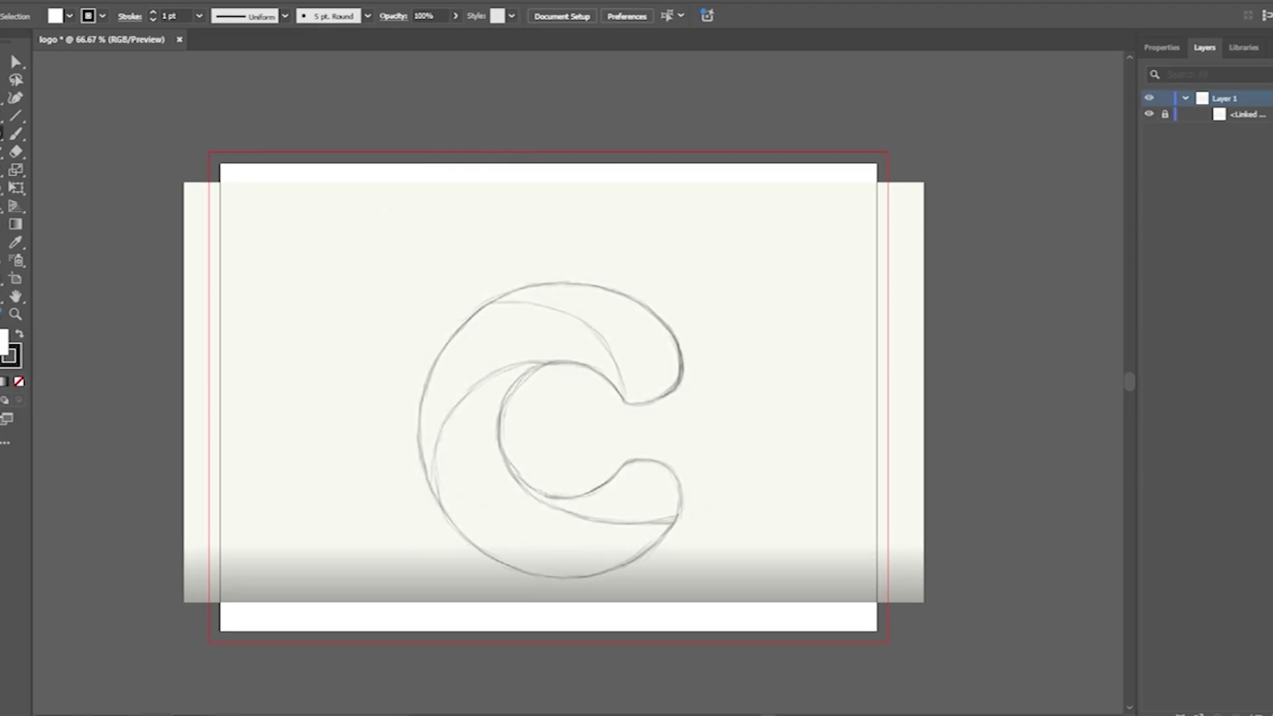
Activate the Ellipse tool from the Advanced toolbar's shape tools.
{"action": "left_click_drag", "start_coordinate": [8, 133], "coordinate": [41, 174]}
{"action": "left_click_drag", "start_coordinate": [1, 133], "coordinate": [55, 170]}
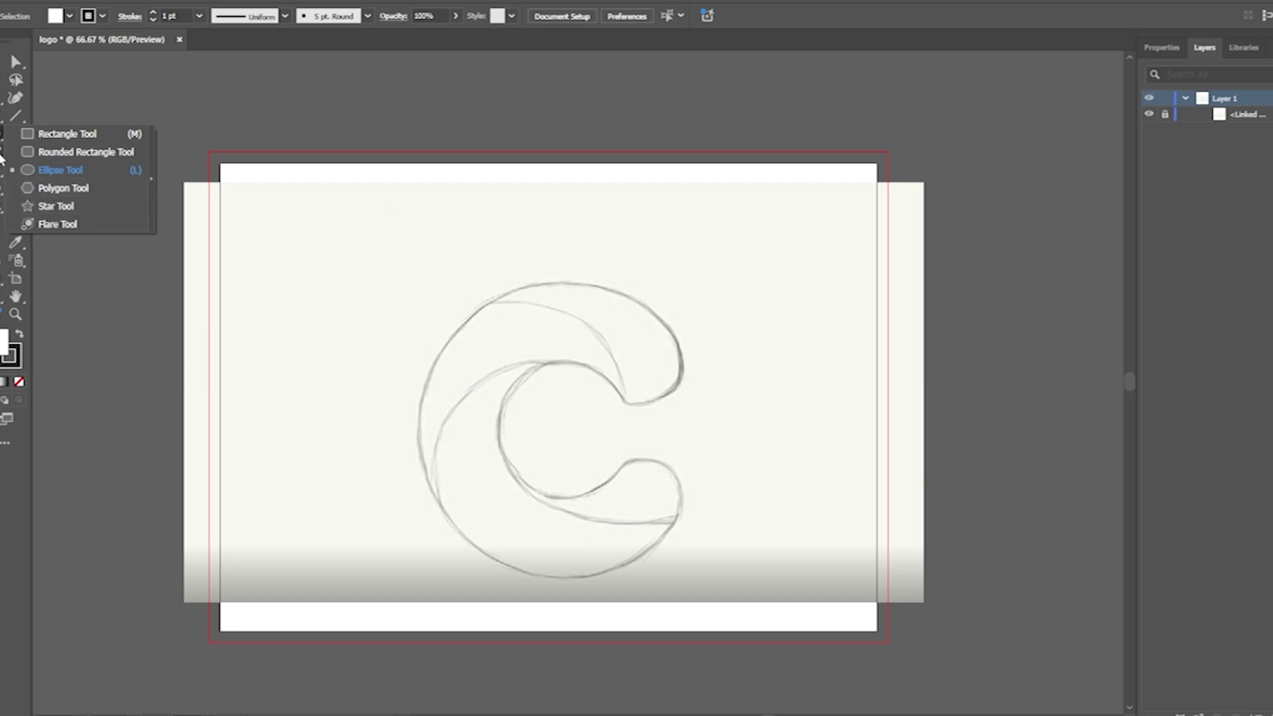
{"action": "left_click_drag", "start_coordinate": [2, 133], "coordinate": [62, 170]}
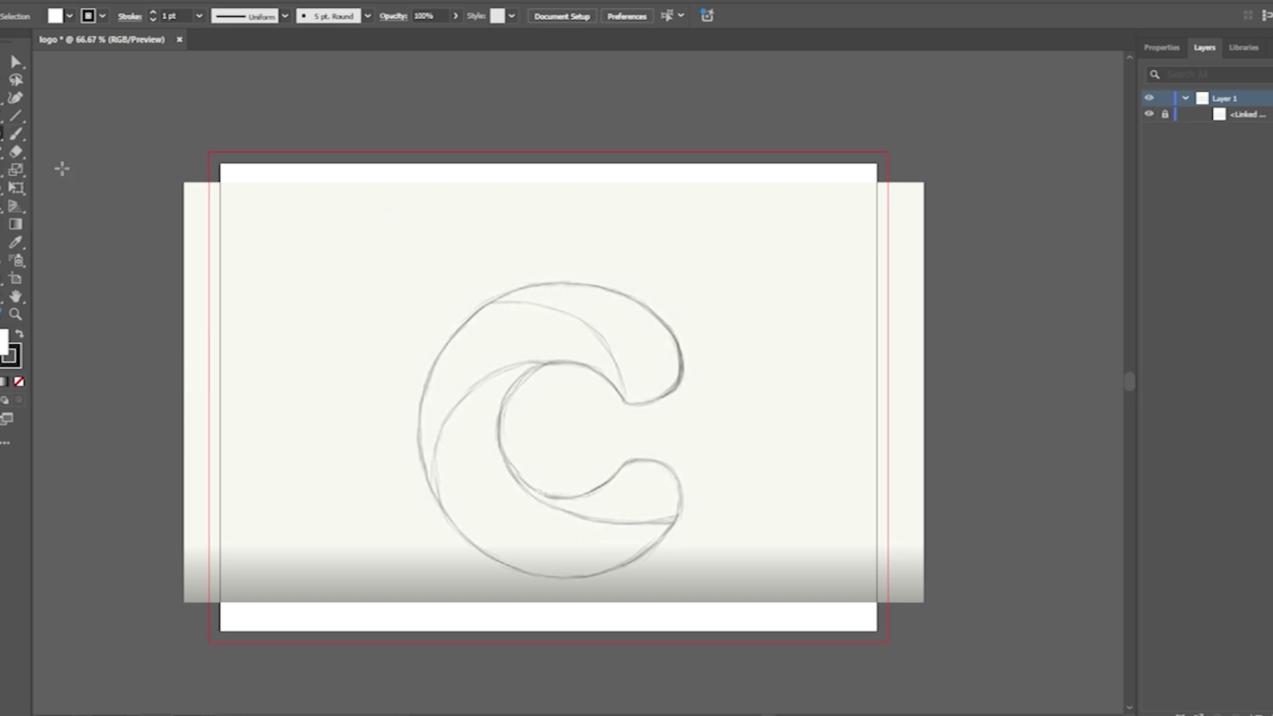
Try a black fill color and look at the gradient fill settings.
{"action": "left_click", "coordinate": [69, 16]}
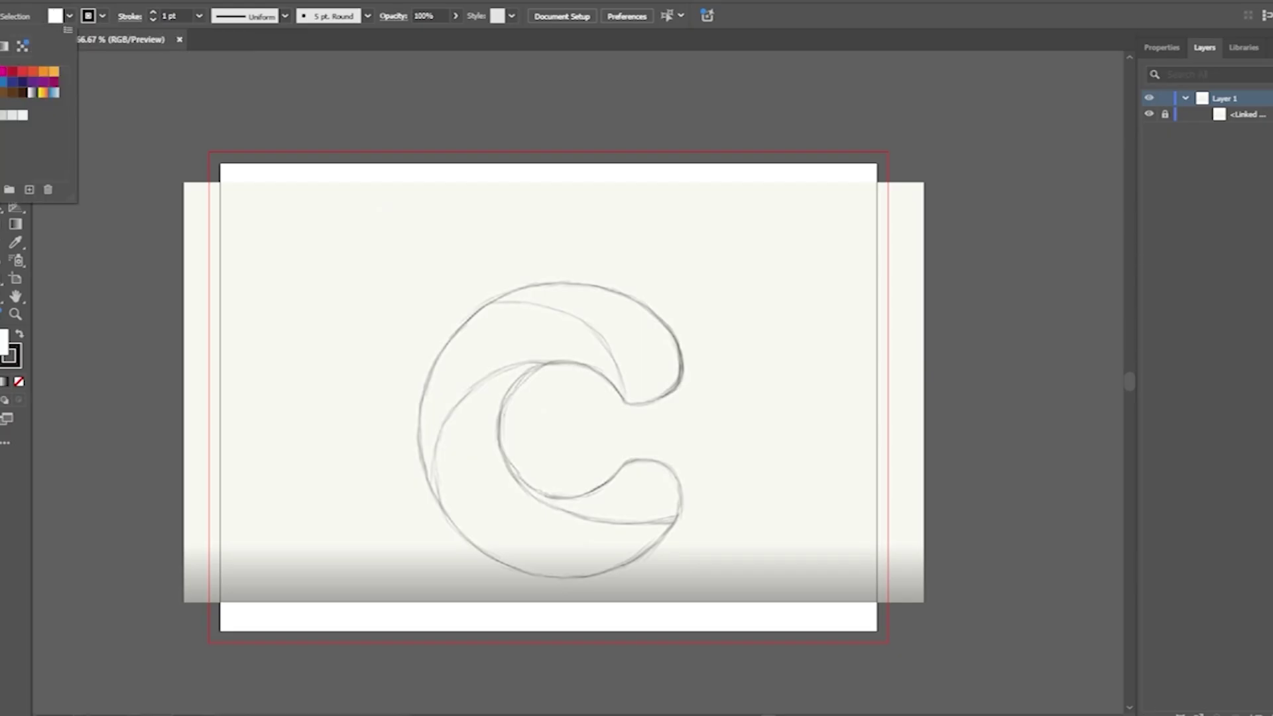
{"action": "left_click", "coordinate": [0, 71]}
{"action": "left_click", "coordinate": [0, 71]}
{"action": "left_click", "coordinate": [3, 53]}
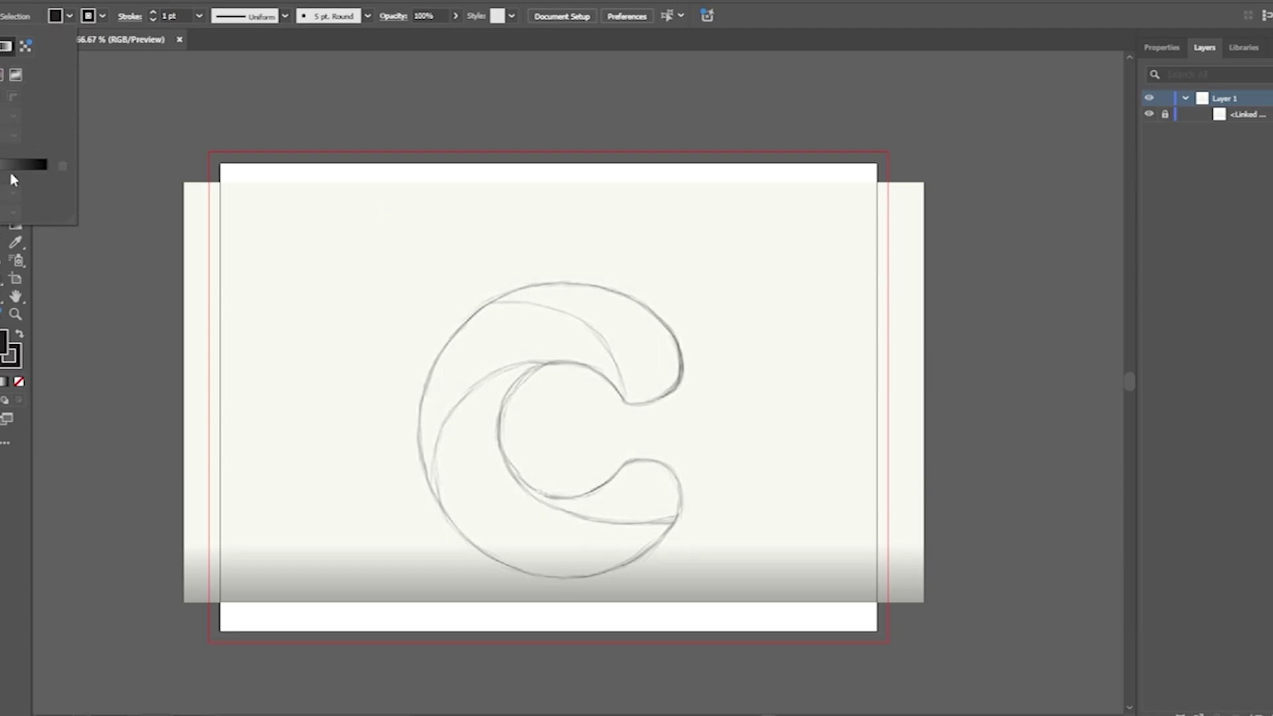
{"action": "left_click", "coordinate": [4, 47]}
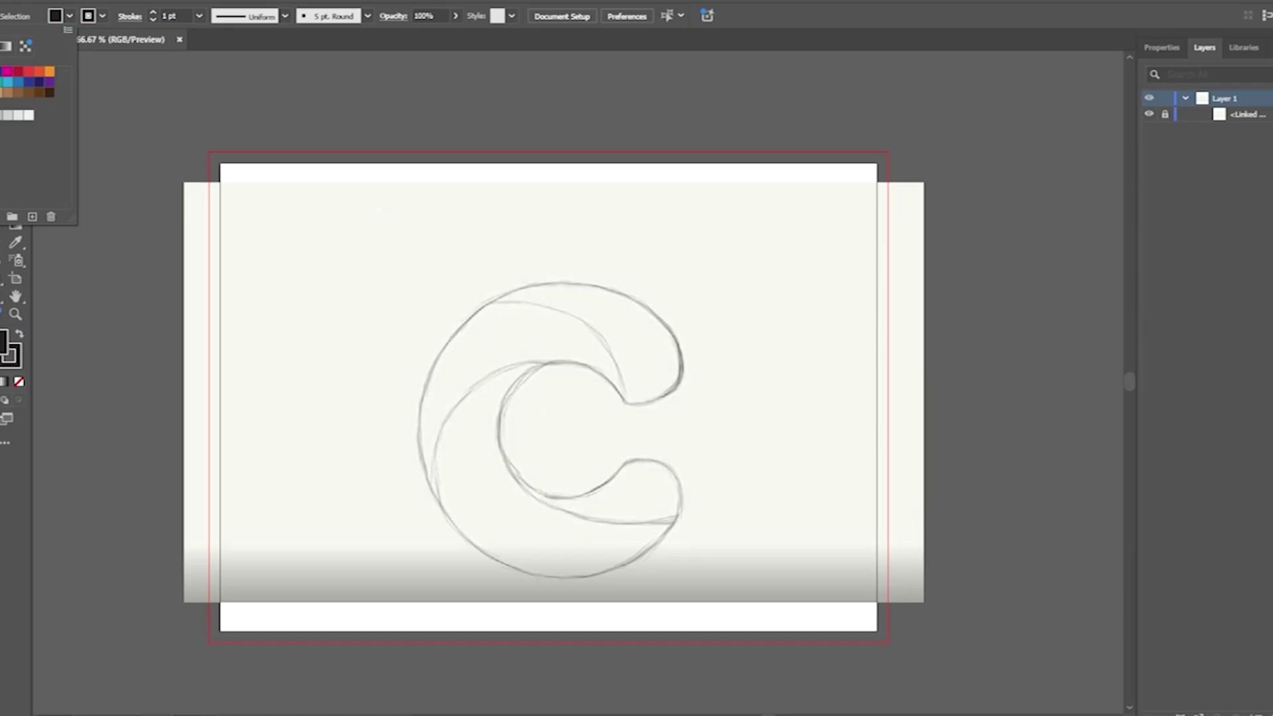
Set the fill to None and the stroke weight to 2 pt.
{"action": "key", "text": "slash"}
{"action": "left_click", "coordinate": [101, 17]}
{"action": "left_click", "coordinate": [104, 19]}
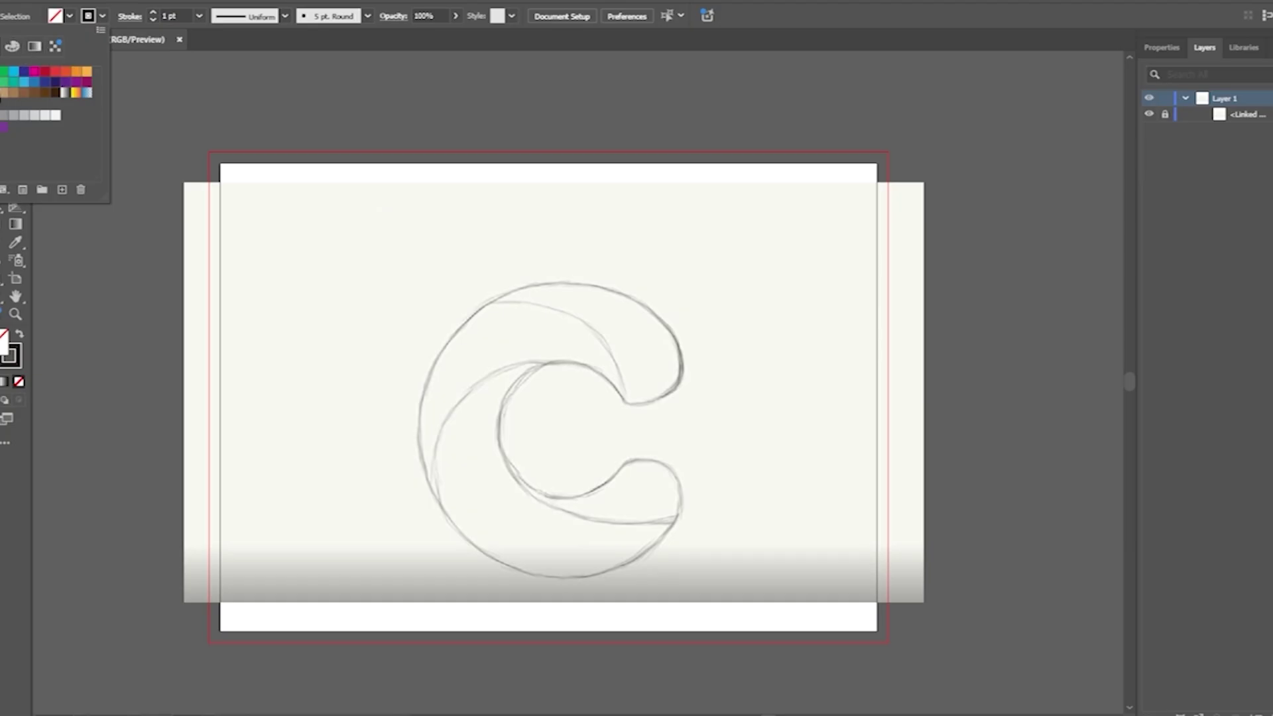
{"action": "left_click", "coordinate": [198, 17]}
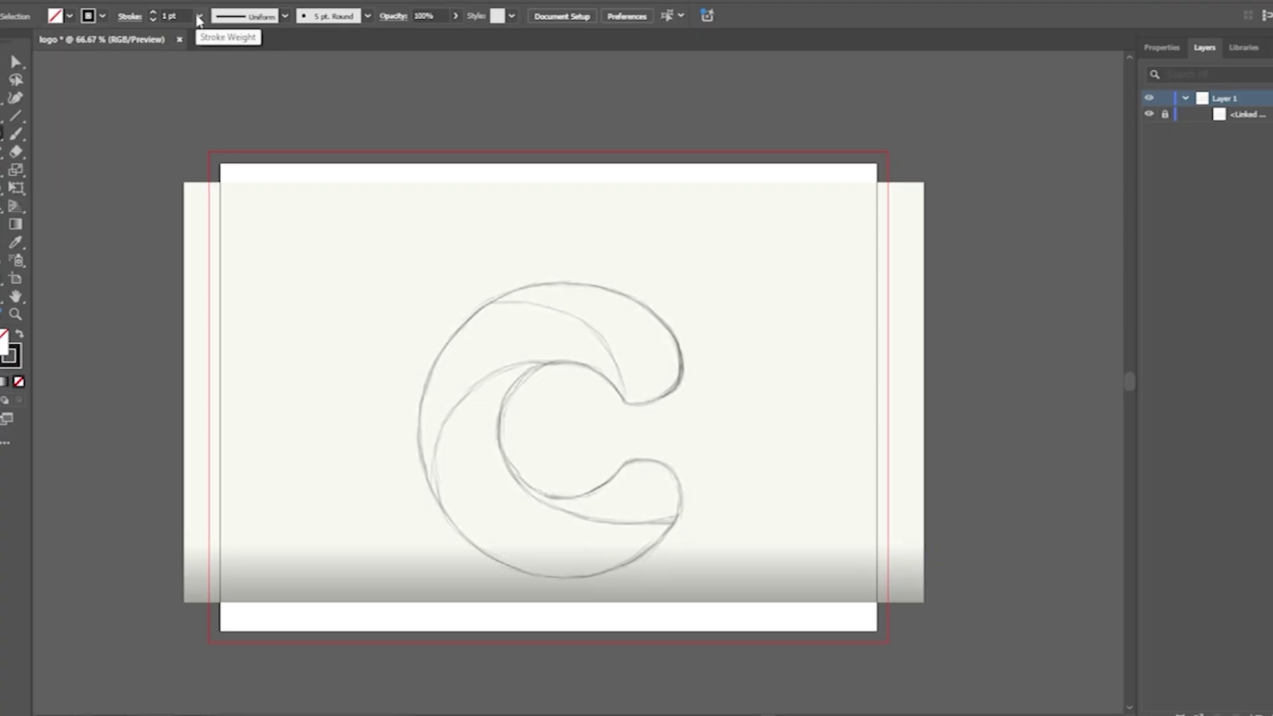
{"action": "left_click", "coordinate": [198, 17]}
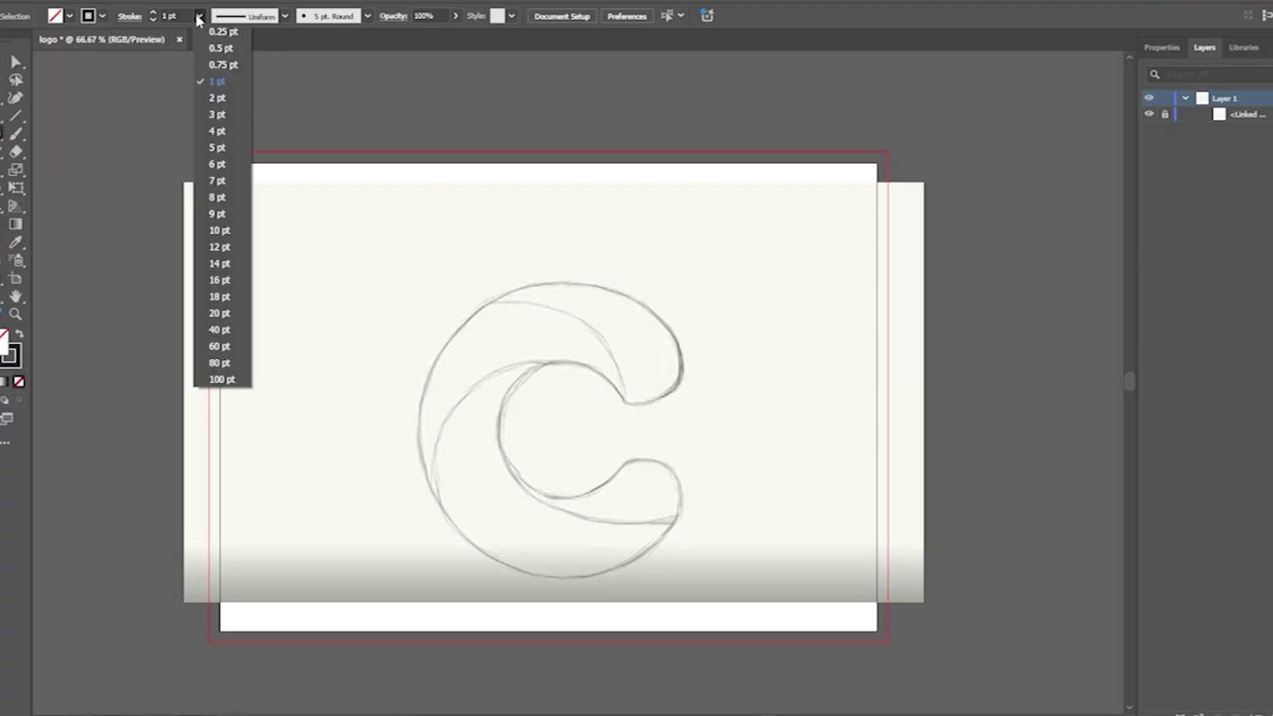
{"action": "left_click", "coordinate": [220, 99]}
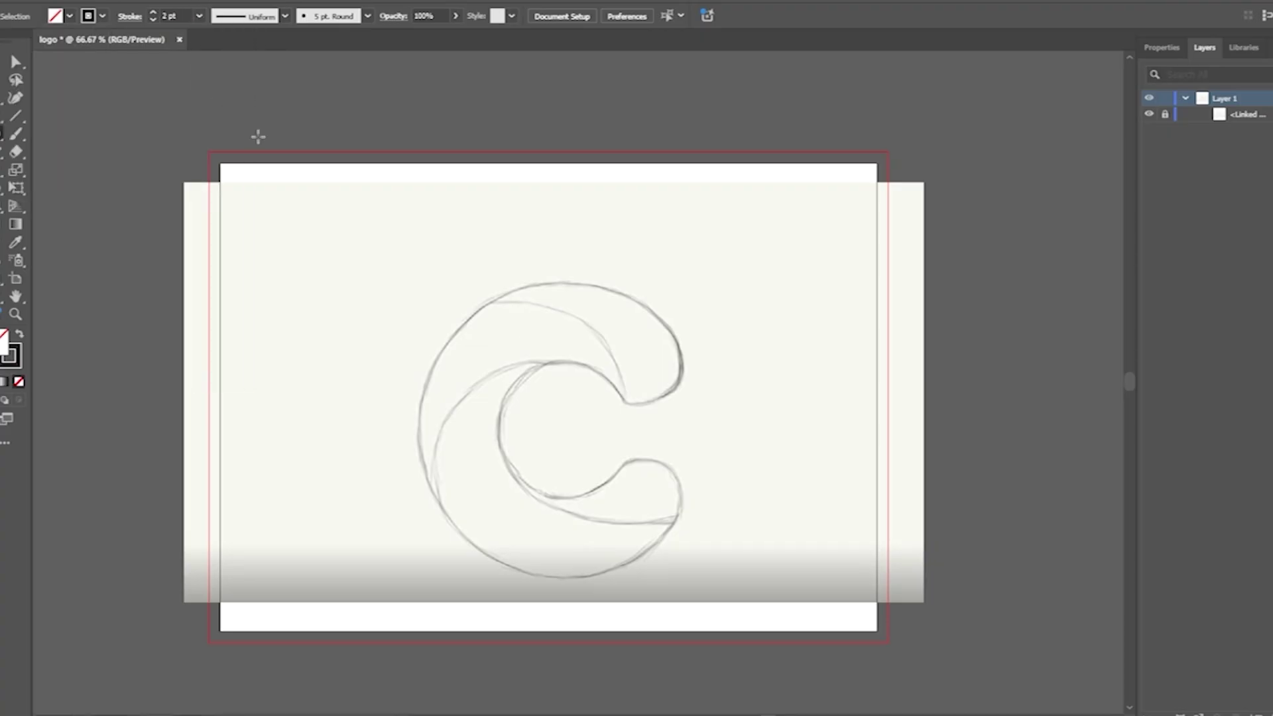
Draw a circle about 13.3 cm wide over the sketch's outer outline and keep its stroke weight at 2 pt.
{"action": "mouse_move", "coordinate": [423, 290]}
{"action": "left_mouse_down"}
{"action": "mouse_move", "coordinate": [722, 577]}
{"action": "mouse_move", "coordinate": [711, 555]}
{"action": "left_mouse_up"}
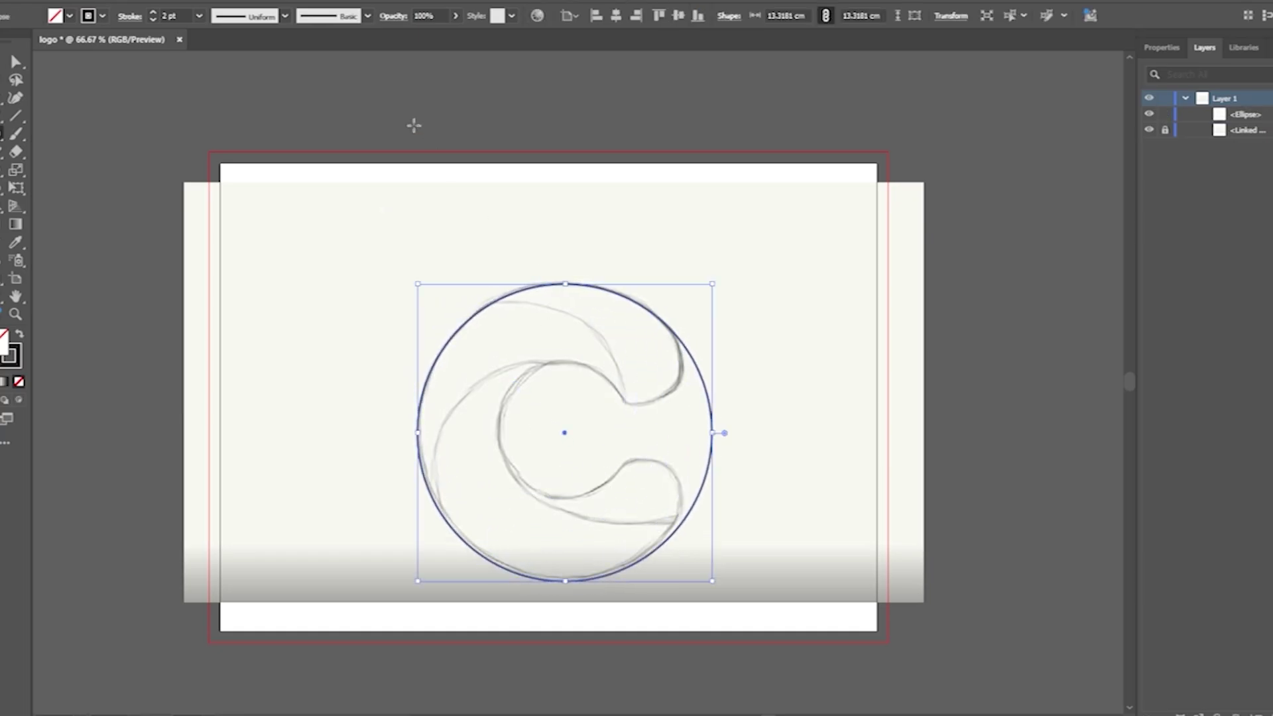
{"action": "left_click_drag", "start_coordinate": [155, 15], "coordinate": [156, 15]}
{"action": "left_click", "coordinate": [199, 17]}
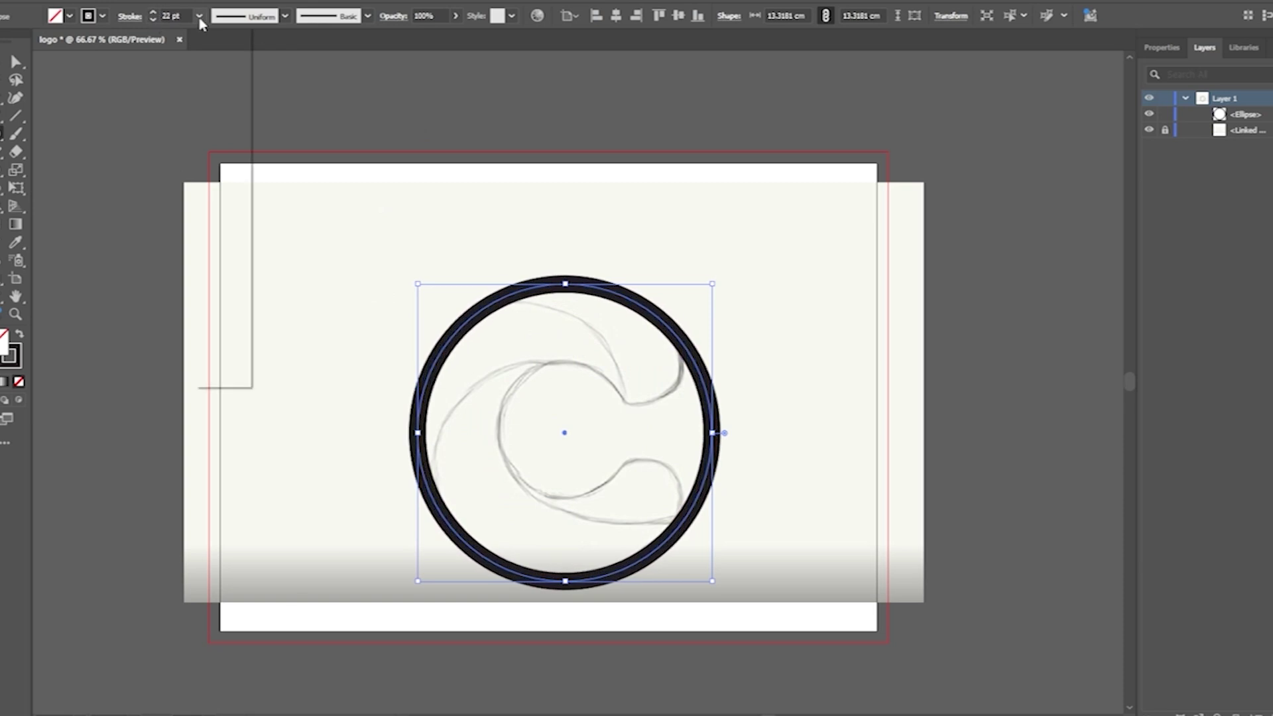
{"action": "left_click", "coordinate": [223, 100]}
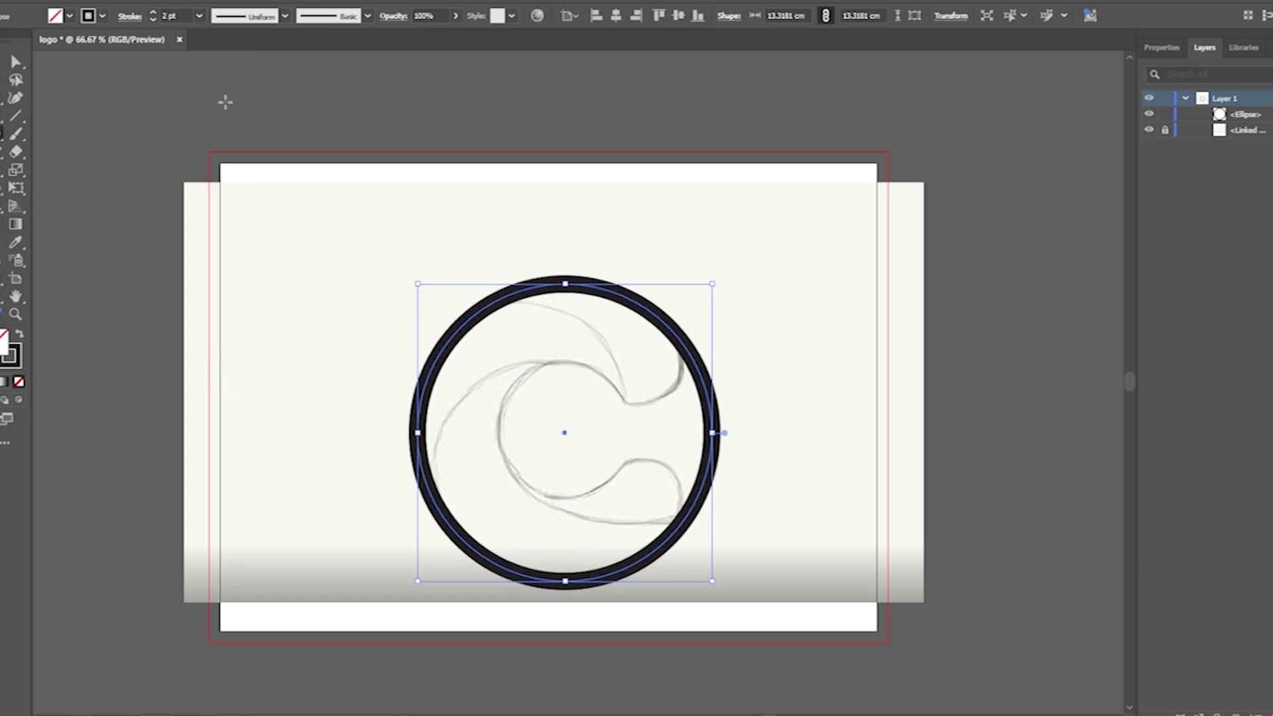
Try a green fill, a radial gradient and a linear gradient on the circle, and return its fill to None.
{"action": "left_click", "coordinate": [69, 16]}
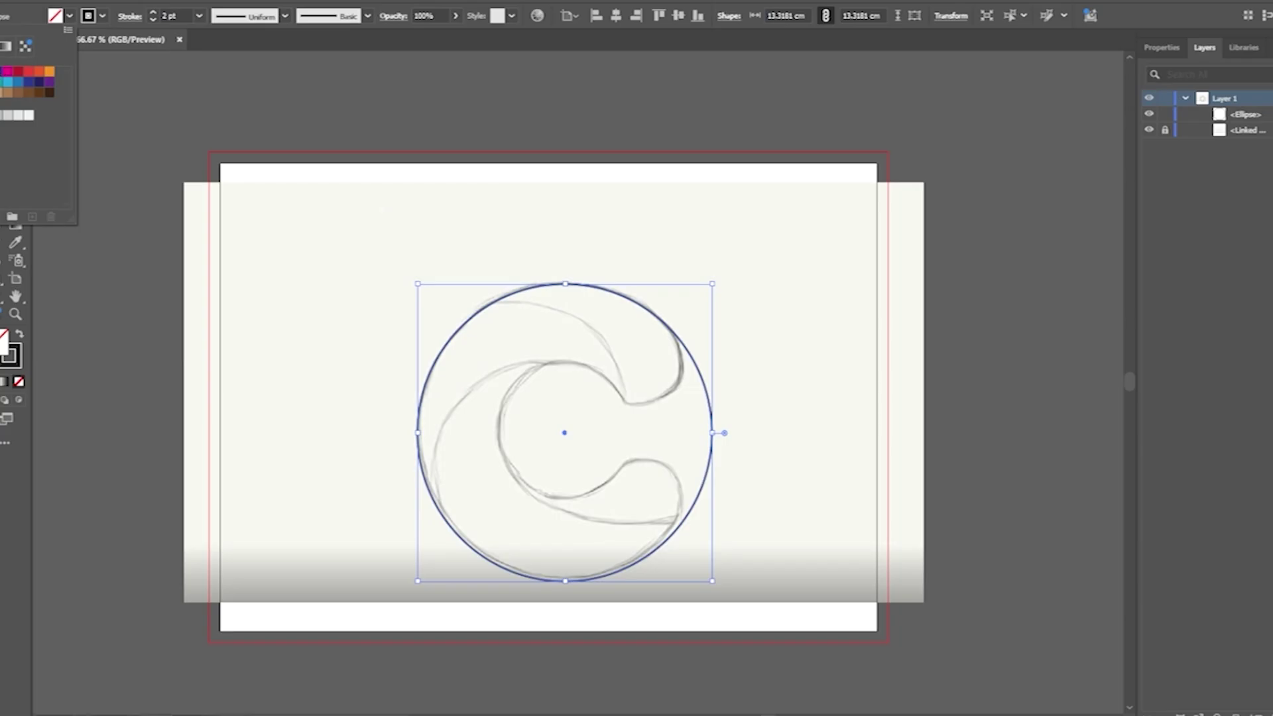
{"action": "left_click", "coordinate": [5, 82]}
{"action": "scroll", "coordinate": [3, 73], "scroll_direction": "down", "scroll_amount": 5}
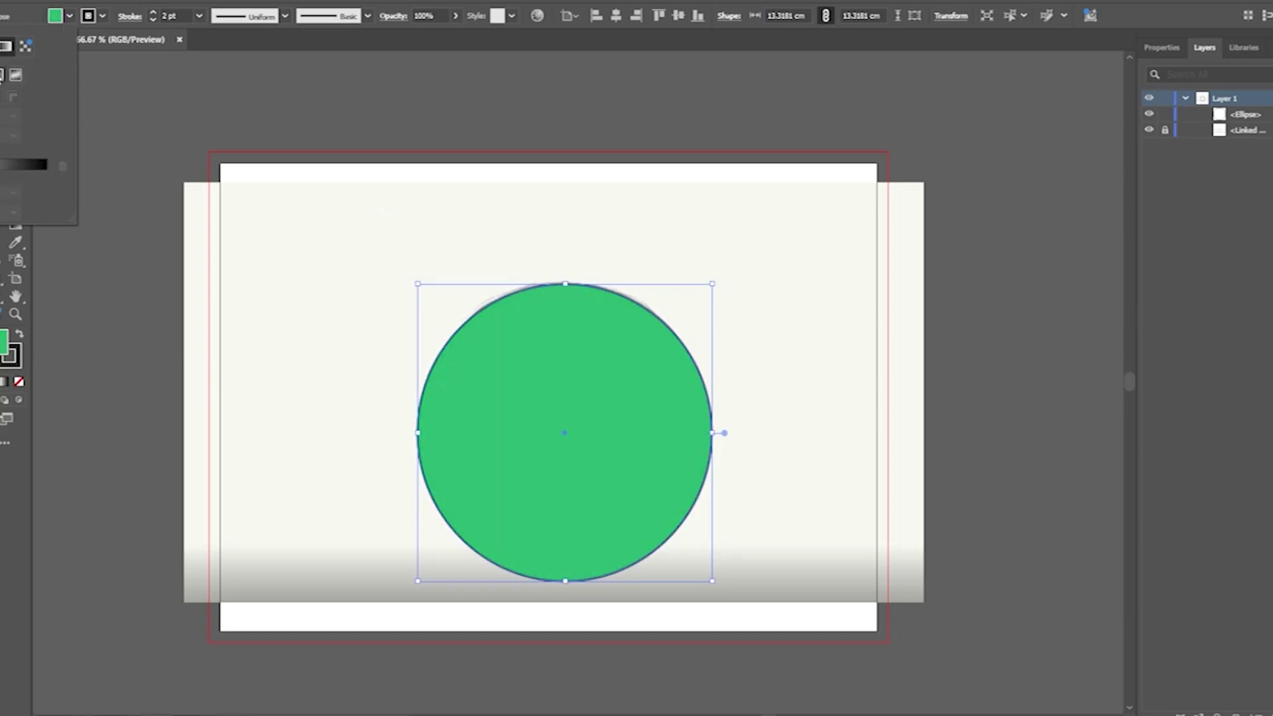
{"action": "left_click", "coordinate": [1, 77]}
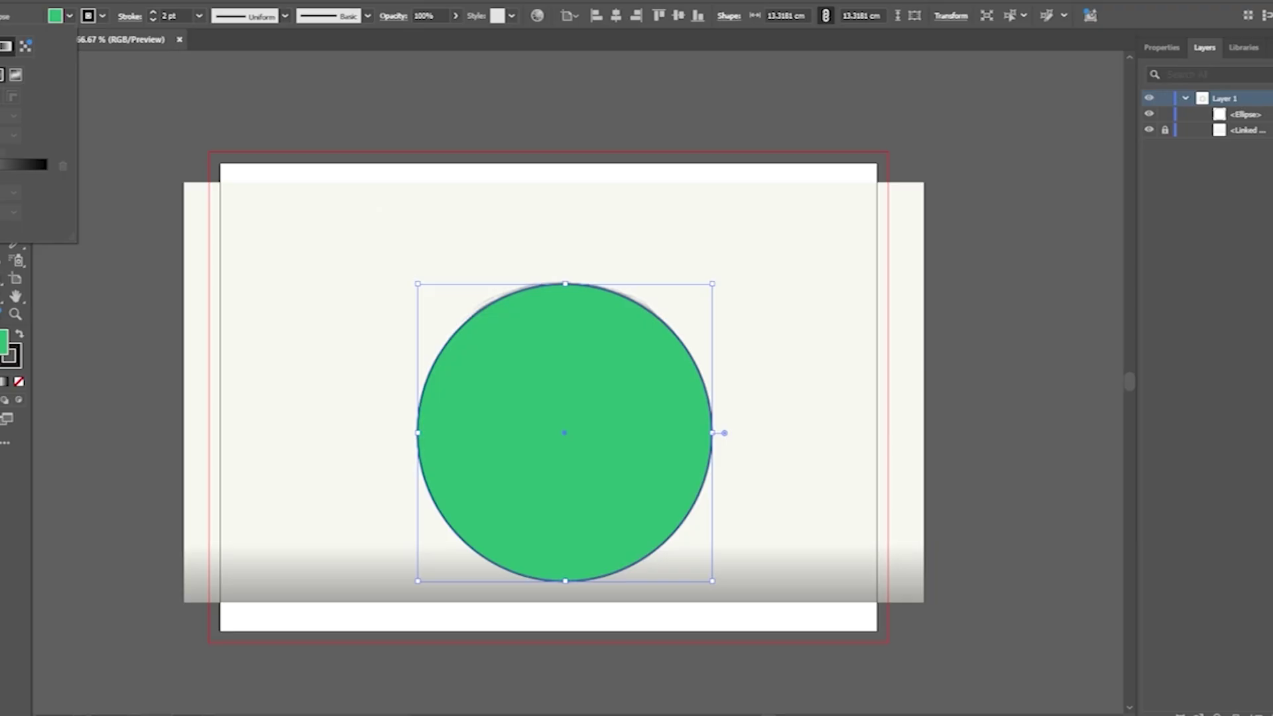
{"action": "left_click", "coordinate": [3, 50]}
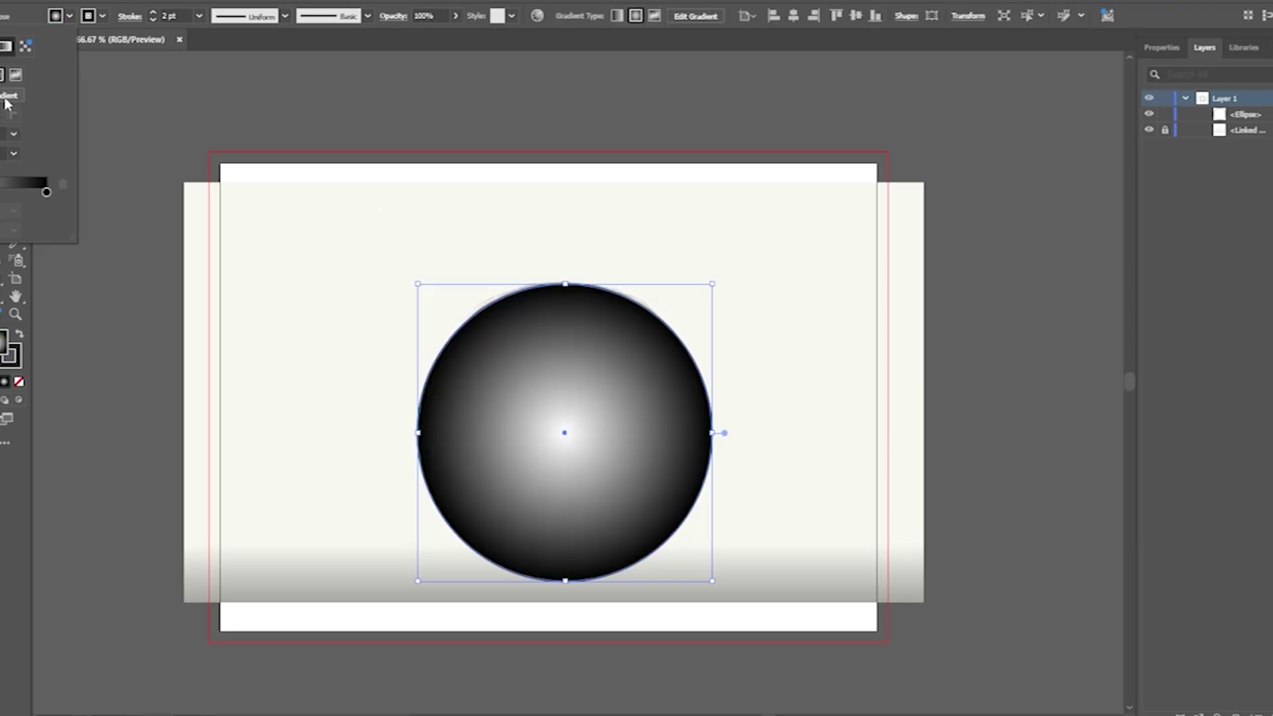
{"action": "left_click", "coordinate": [0, 74]}
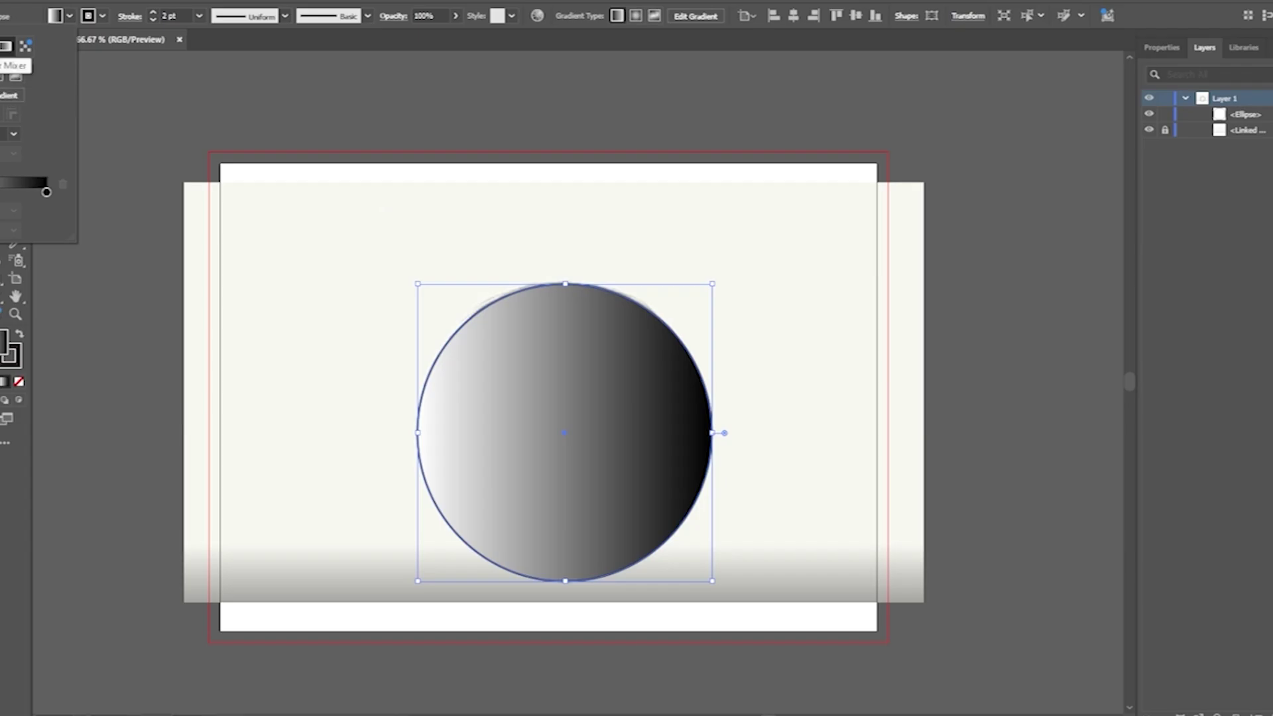
{"action": "left_click", "coordinate": [2, 70]}
{"action": "key", "text": "slash"}
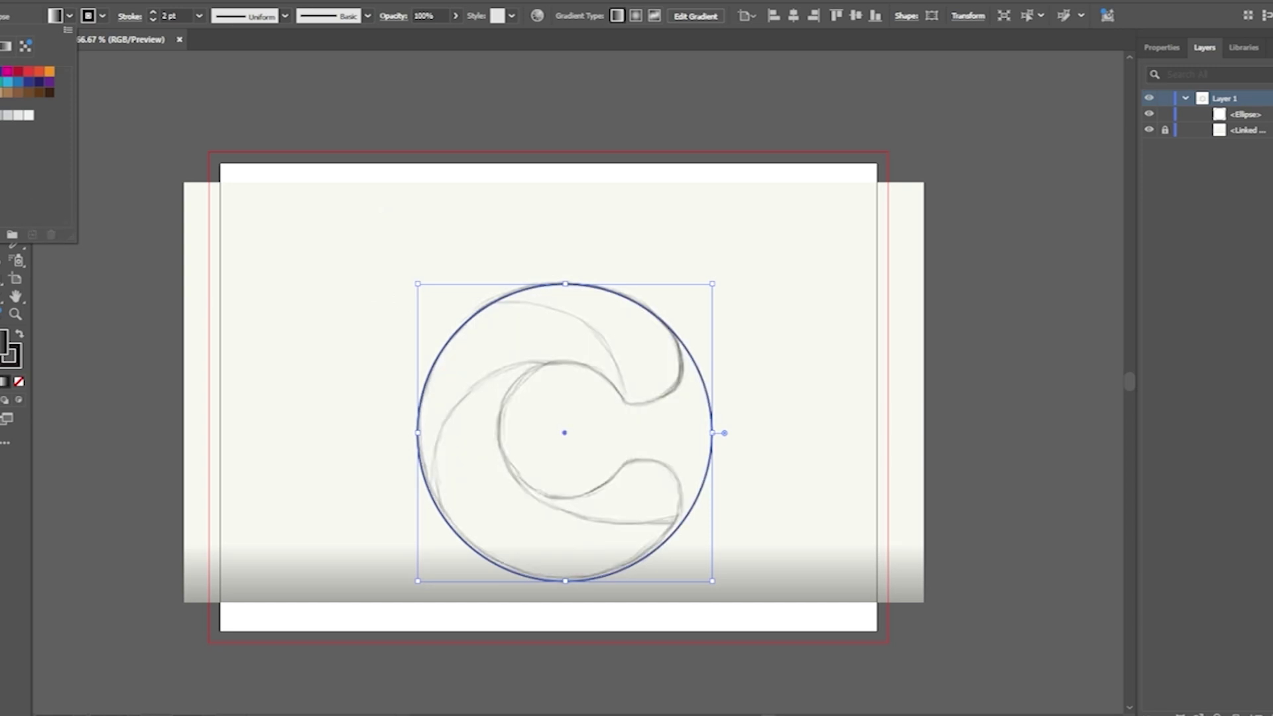
{"action": "left_click", "coordinate": [368, 259]}
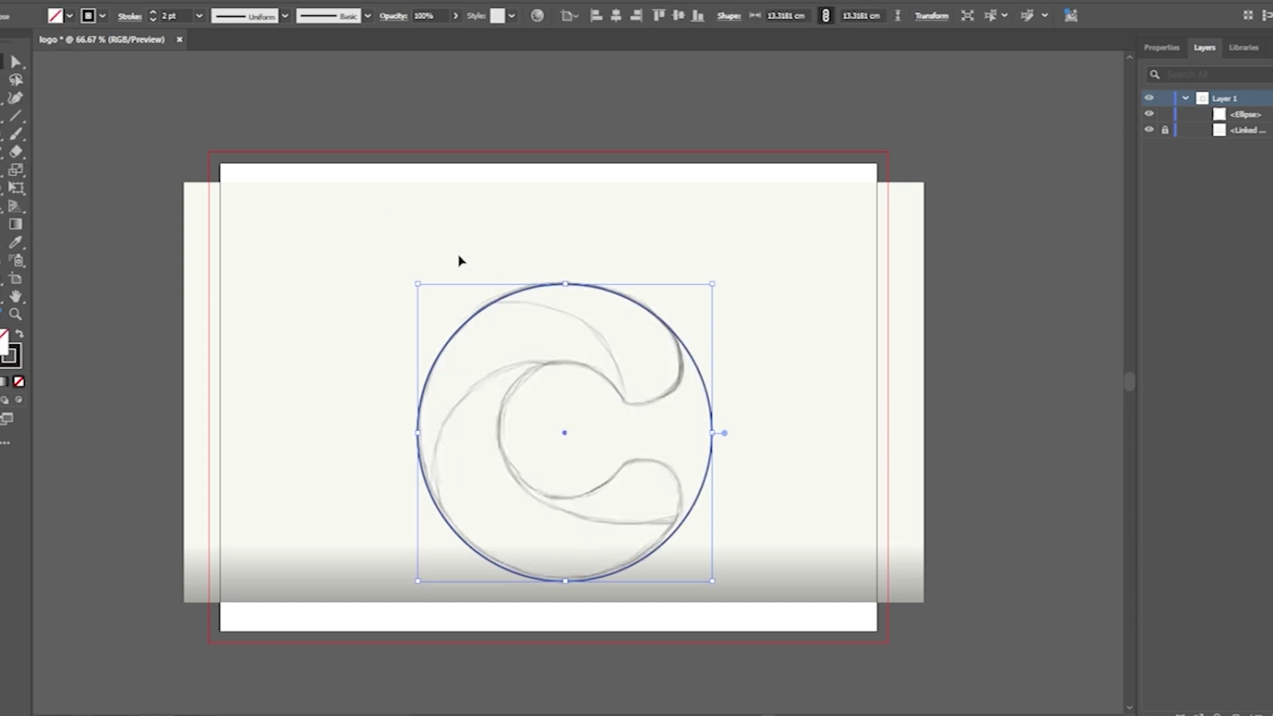
Nudge the circle and scale it to about 13.17 × 13.21 cm to match the sketch's outer outline.
{"action": "left_click", "coordinate": [484, 284]}
{"action": "scroll", "coordinate": [701, 512], "scroll_direction": "up", "scroll_amount": 3}
{"action": "scroll", "coordinate": [713, 474], "scroll_direction": "down", "scroll_amount": 2}
{"action": "left_click_drag", "start_coordinate": [765, 363], "coordinate": [706, 417]}
{"action": "key", "text": "Left"}
{"action": "key", "text": "Up"}
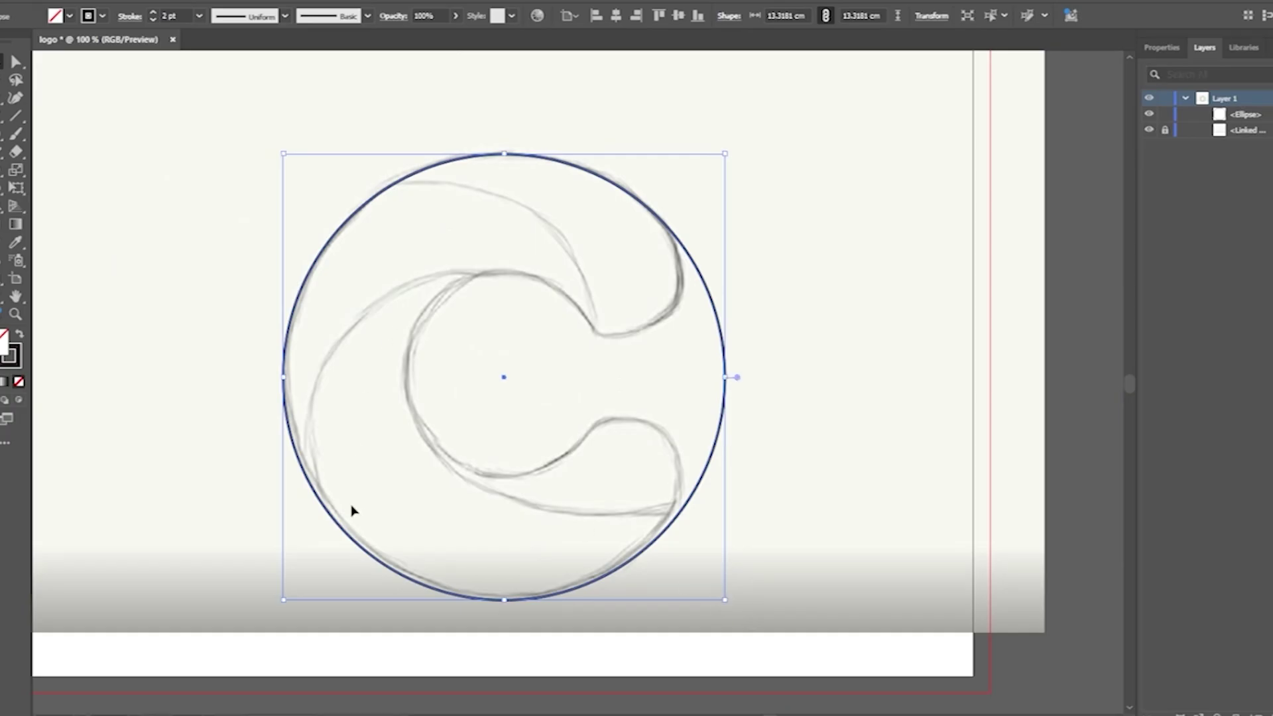
{"action": "left_click_drag", "start_coordinate": [282, 603], "coordinate": [286, 600]}
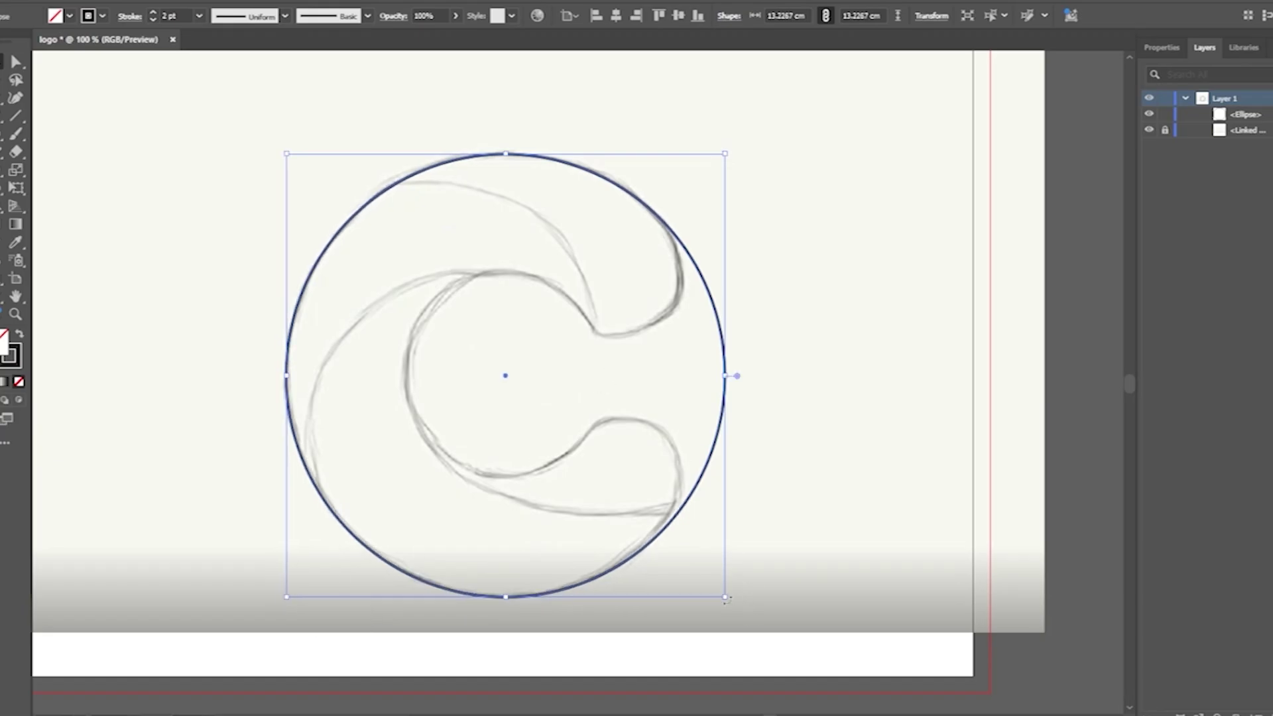
{"action": "left_click_drag", "start_coordinate": [724, 597], "coordinate": [724, 596]}
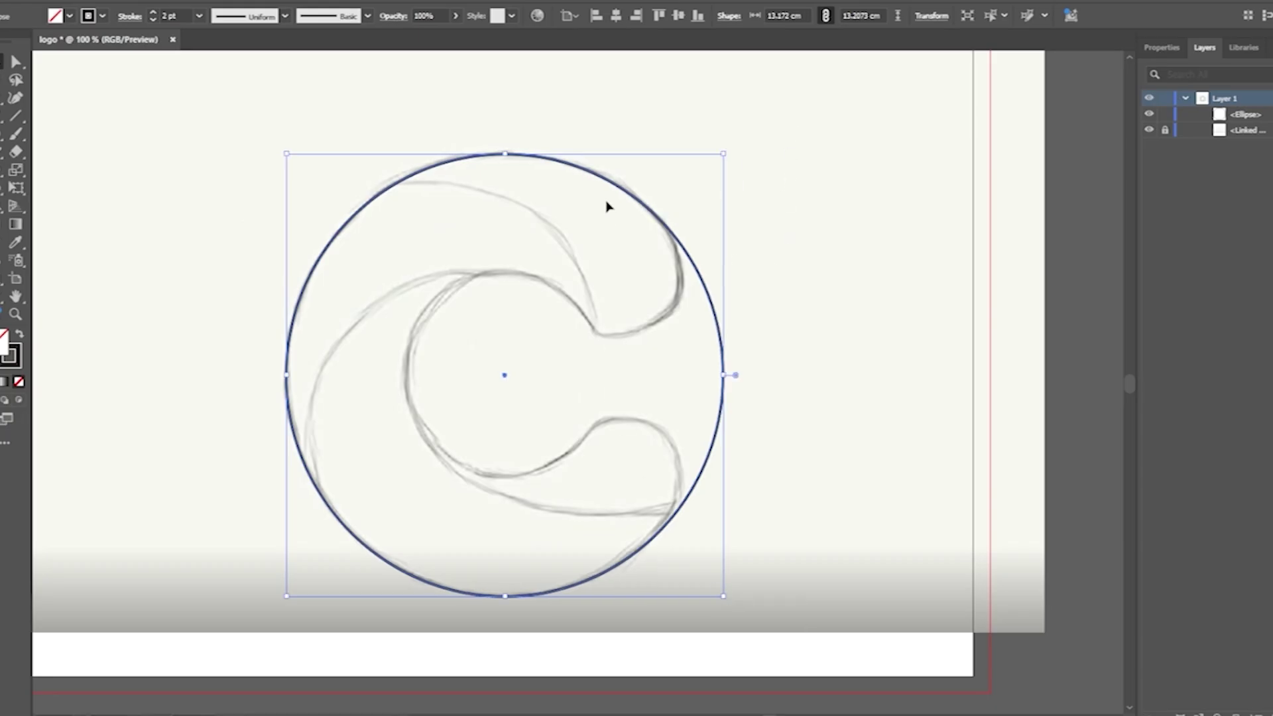
Select the outer circle, copy it and paste the copy in front at the same position.
{"action": "left_click_drag", "start_coordinate": [267, 252], "coordinate": [375, 303]}
{"action": "scroll", "coordinate": [317, 242], "scroll_direction": "down", "scroll_amount": 1}
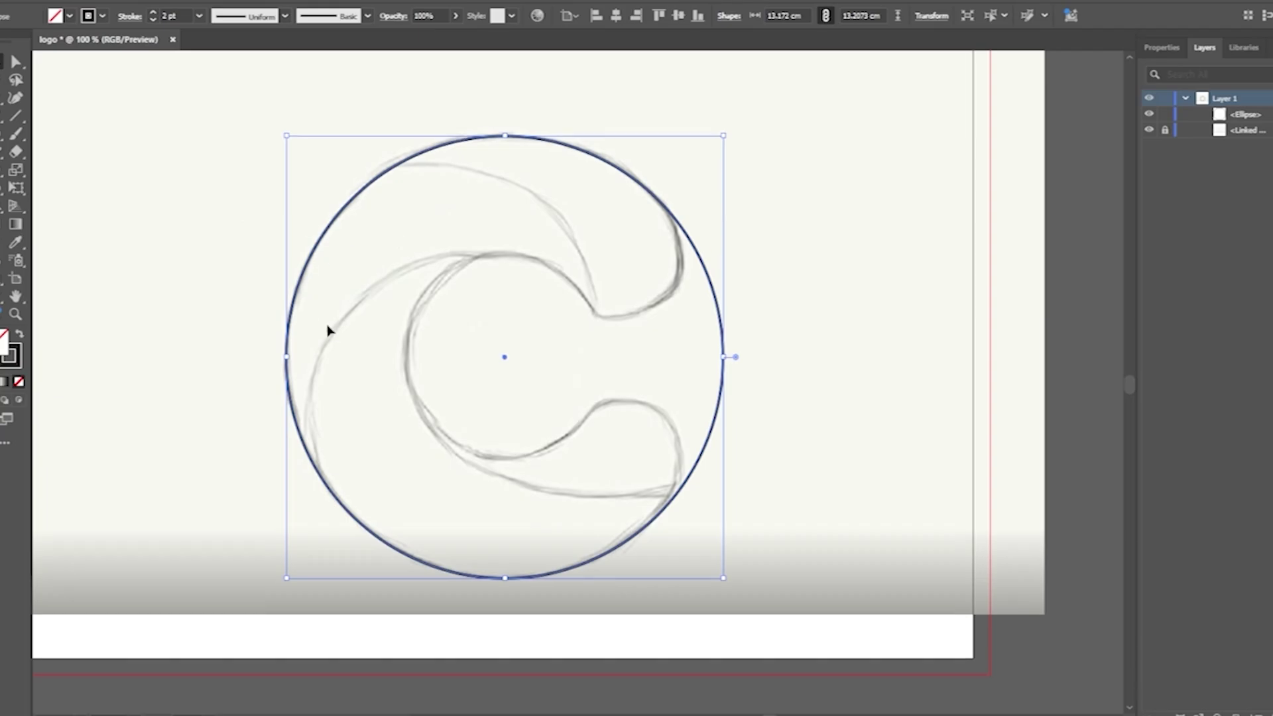
{"action": "left_click", "coordinate": [258, 213]}
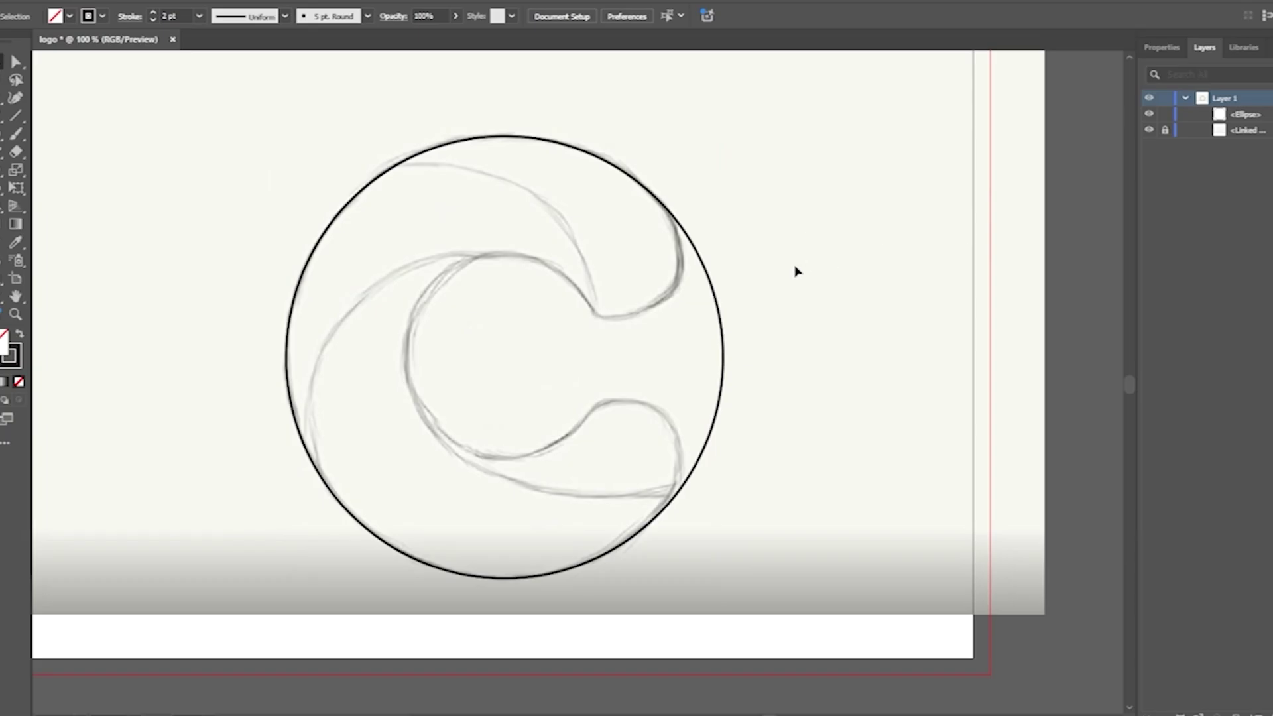
{"action": "left_click_drag", "start_coordinate": [781, 260], "coordinate": [686, 346]}
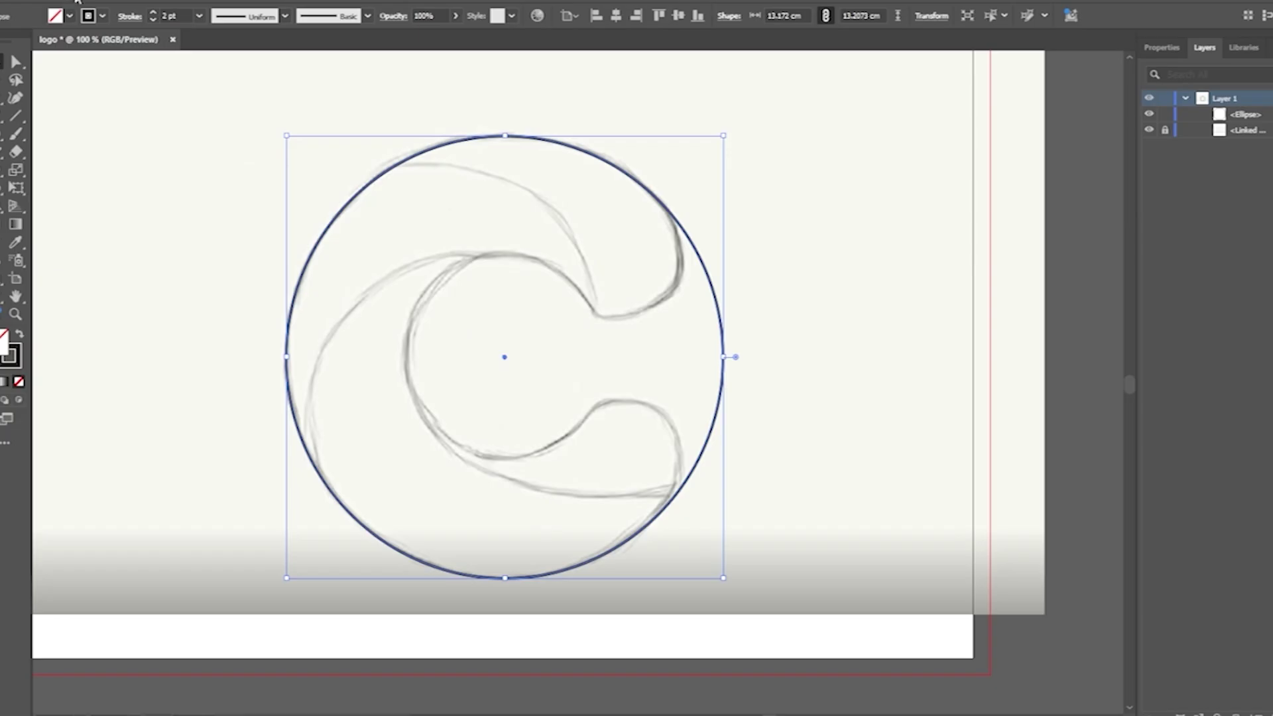
{"action": "left_click", "coordinate": [76, 1]}
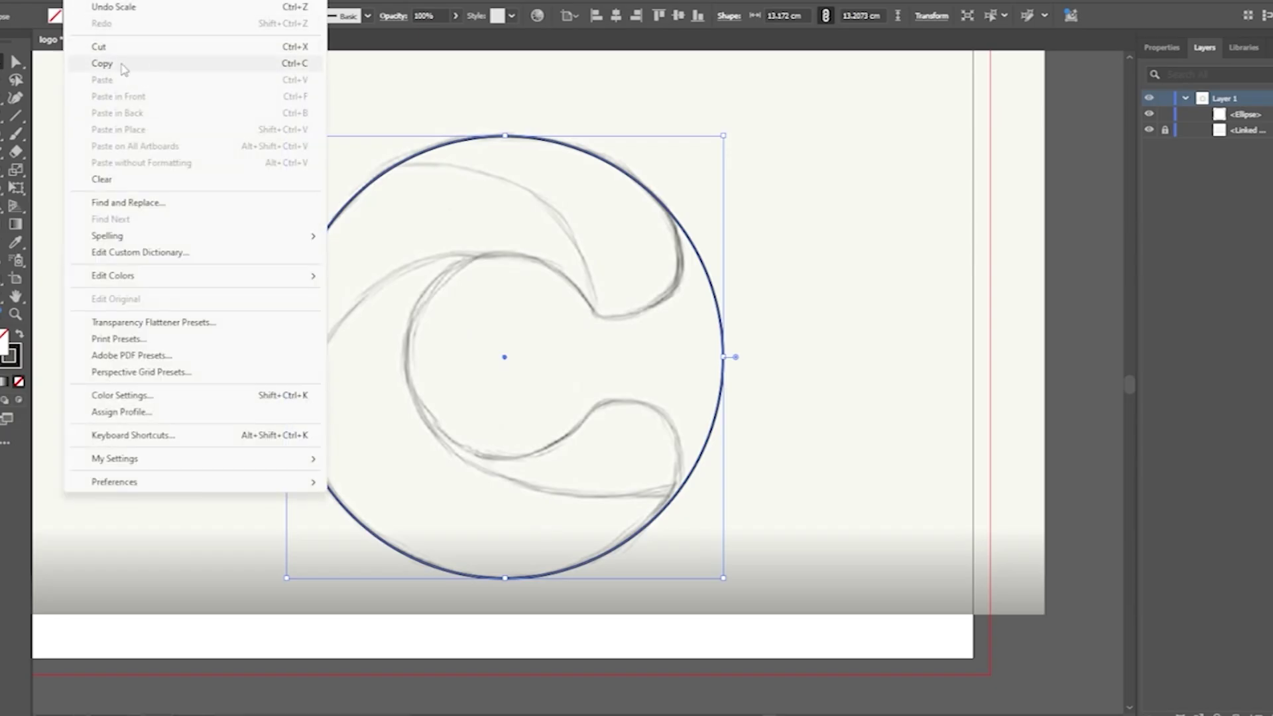
{"action": "left_click", "coordinate": [294, 66]}
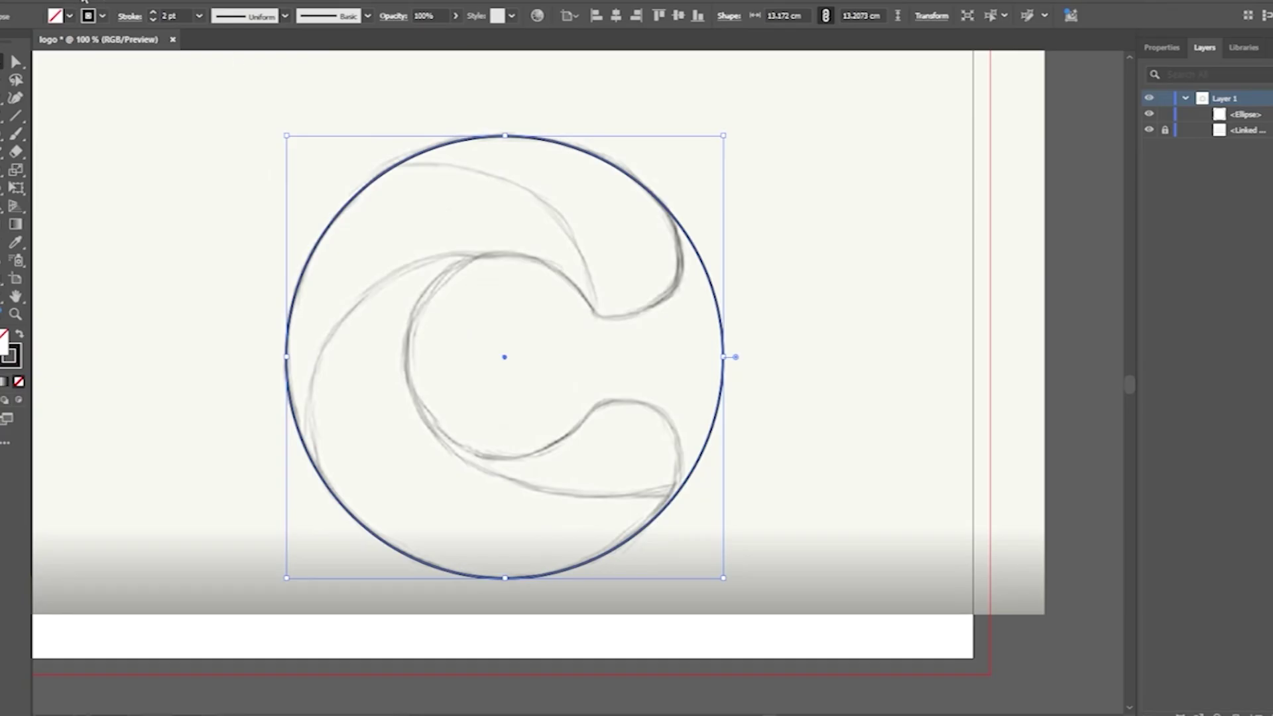
{"action": "left_click", "coordinate": [84, 1]}
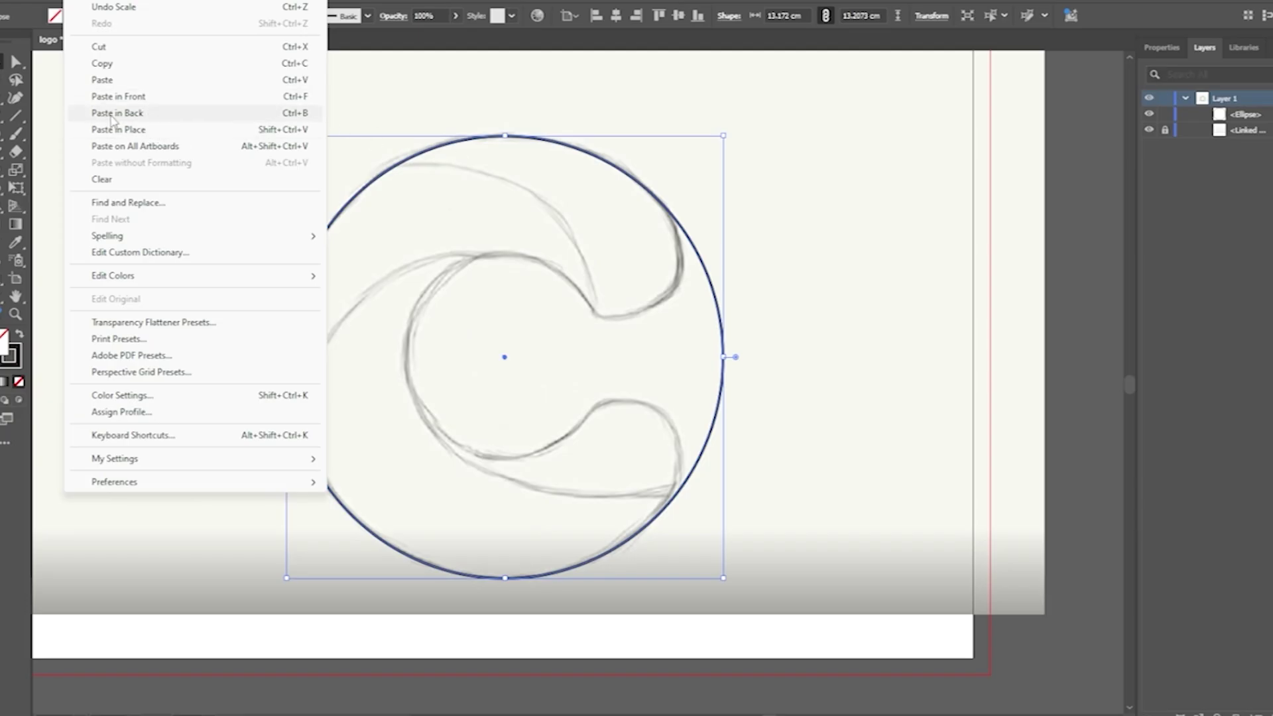
{"action": "left_click", "coordinate": [291, 101]}
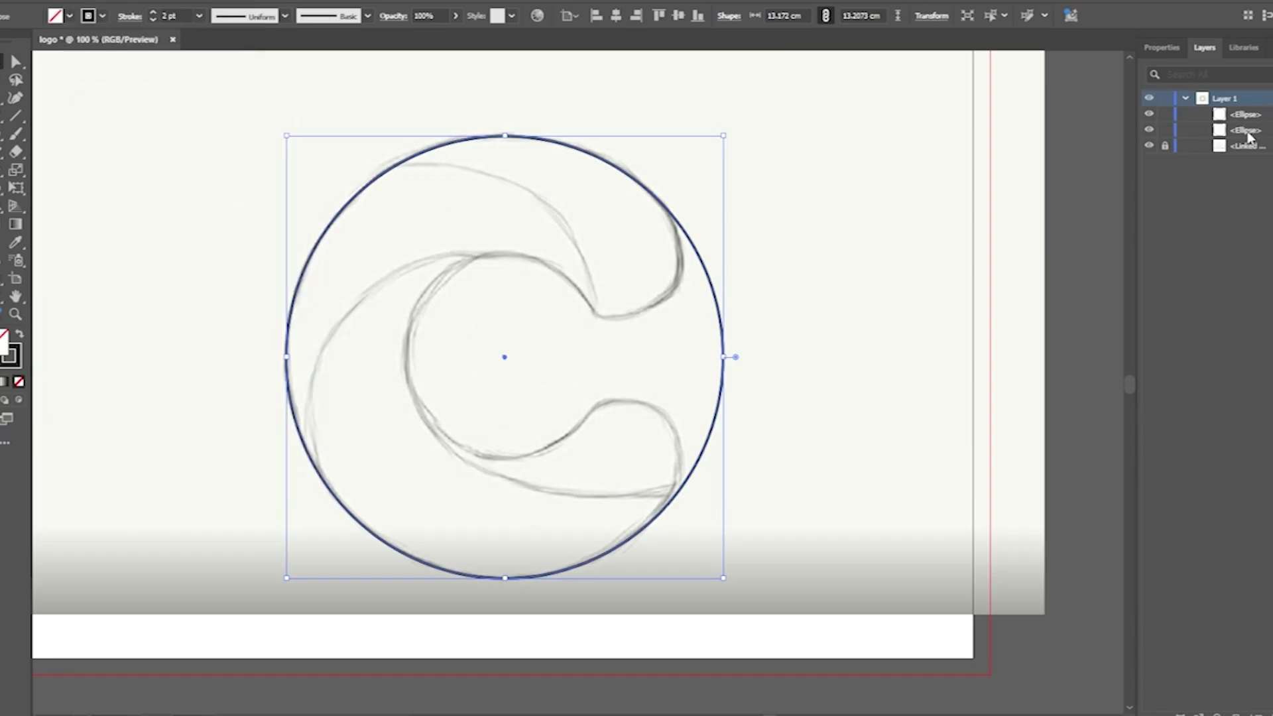
Undo the pasted circle and repeat pasting in front and undoing it to demonstrate the command.
{"action": "key", "text": "ctrl+z"}
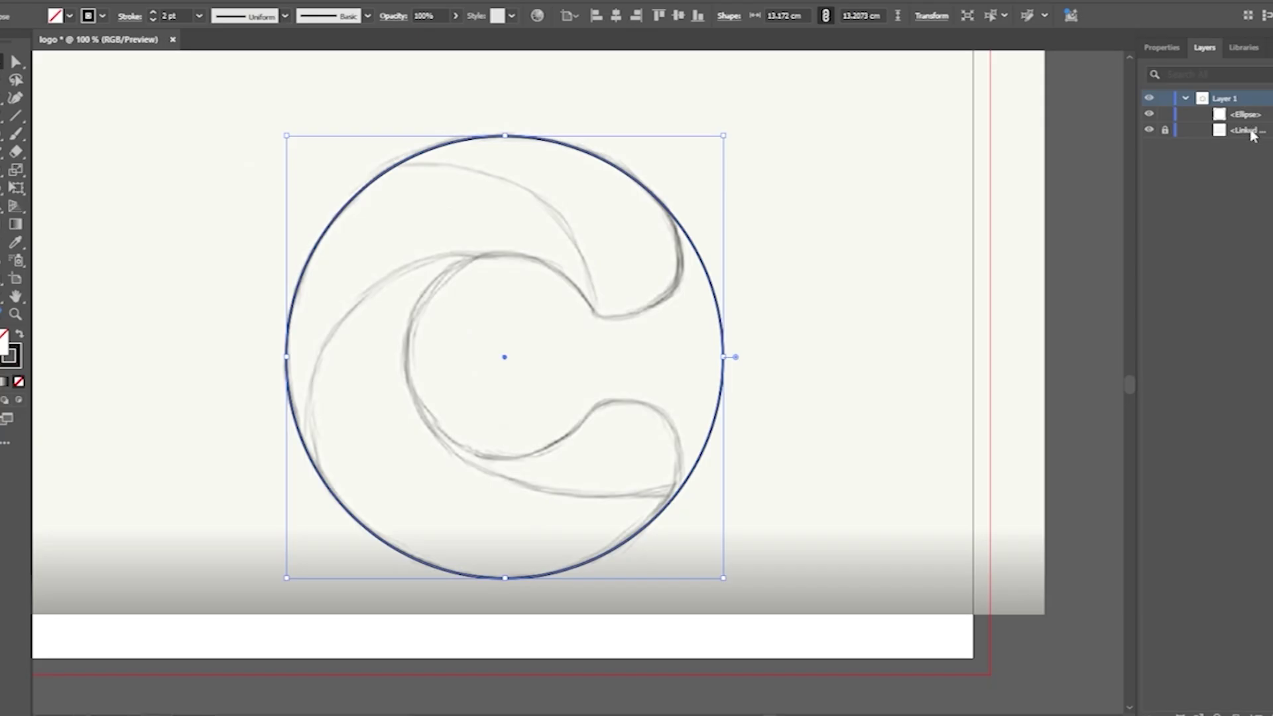
{"action": "key", "text": "ctrl+f"}
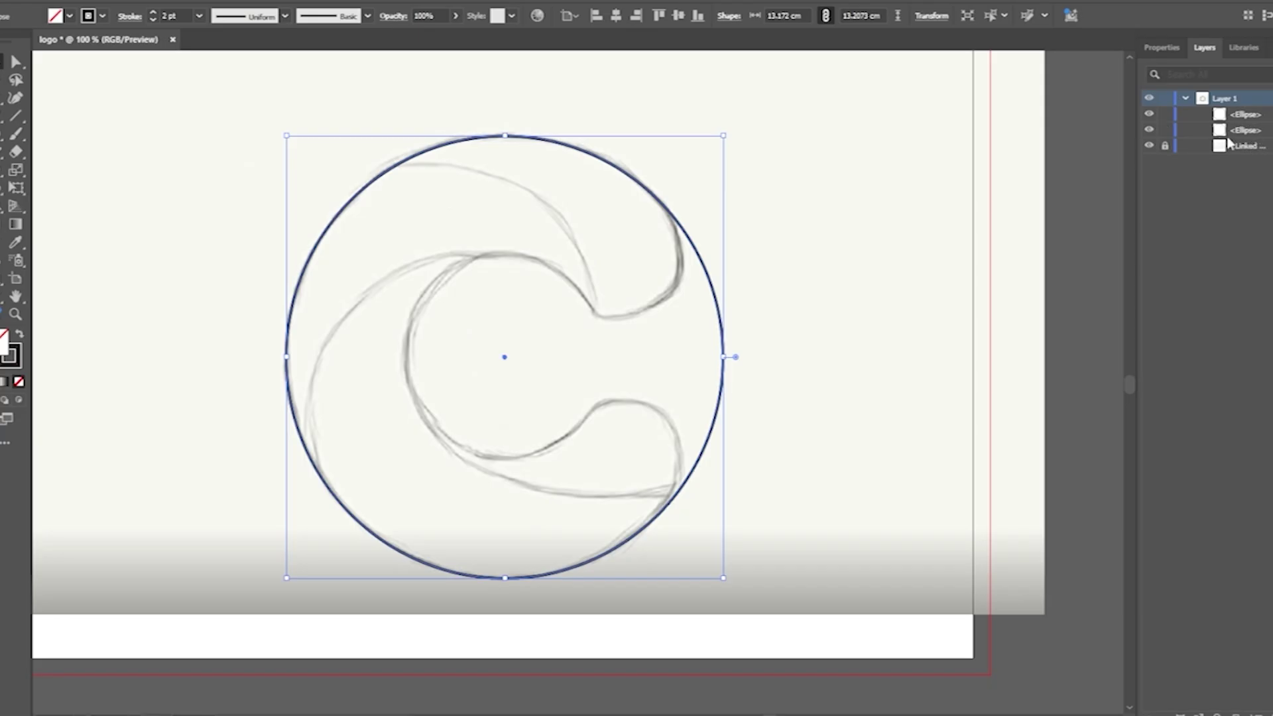
{"action": "key", "text": "ctrl+z"}
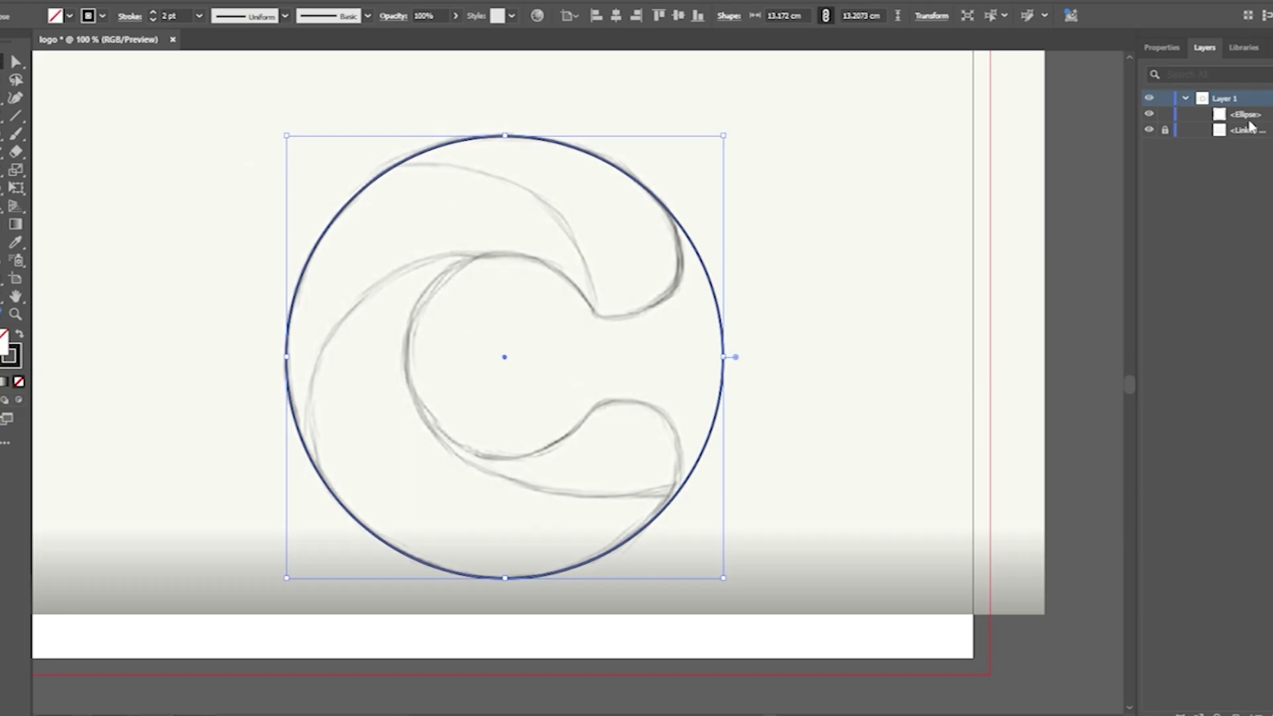
{"action": "key", "text": "ctrl+f"}
{"action": "key", "text": "ctrl+z"}
{"action": "key", "text": "ctrl+f"}
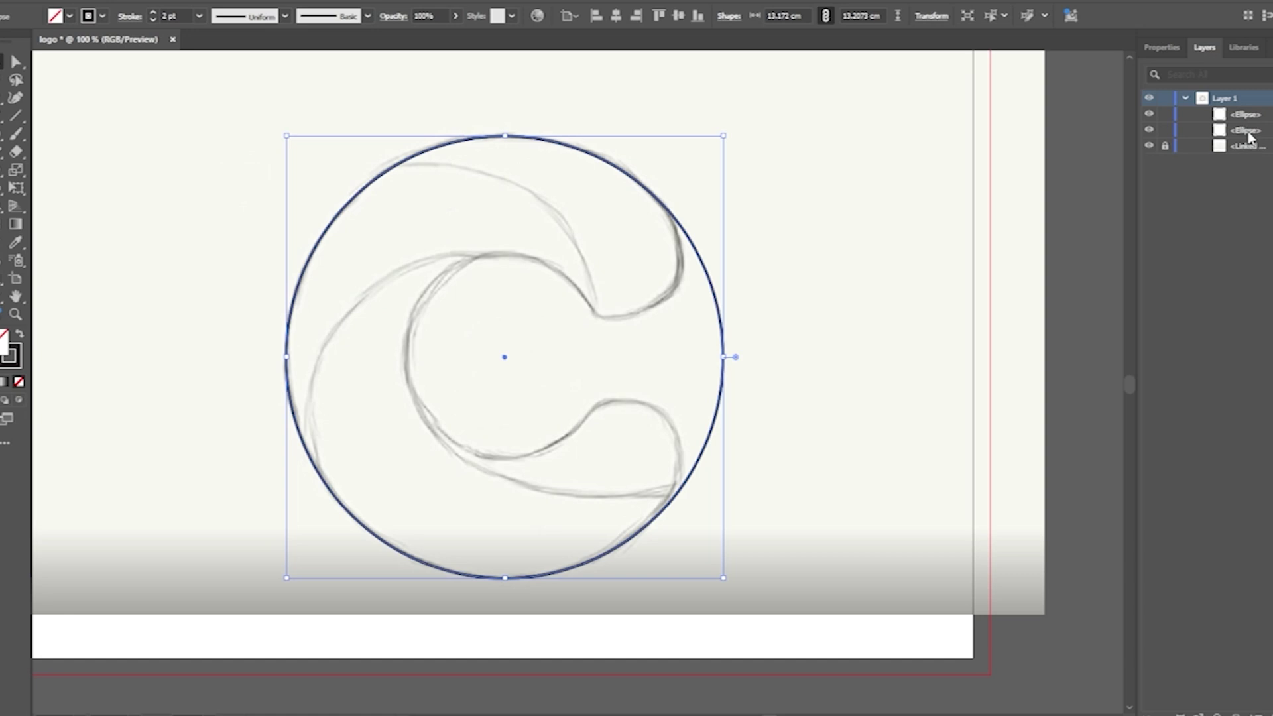
{"action": "key", "text": "ctrl+z"}
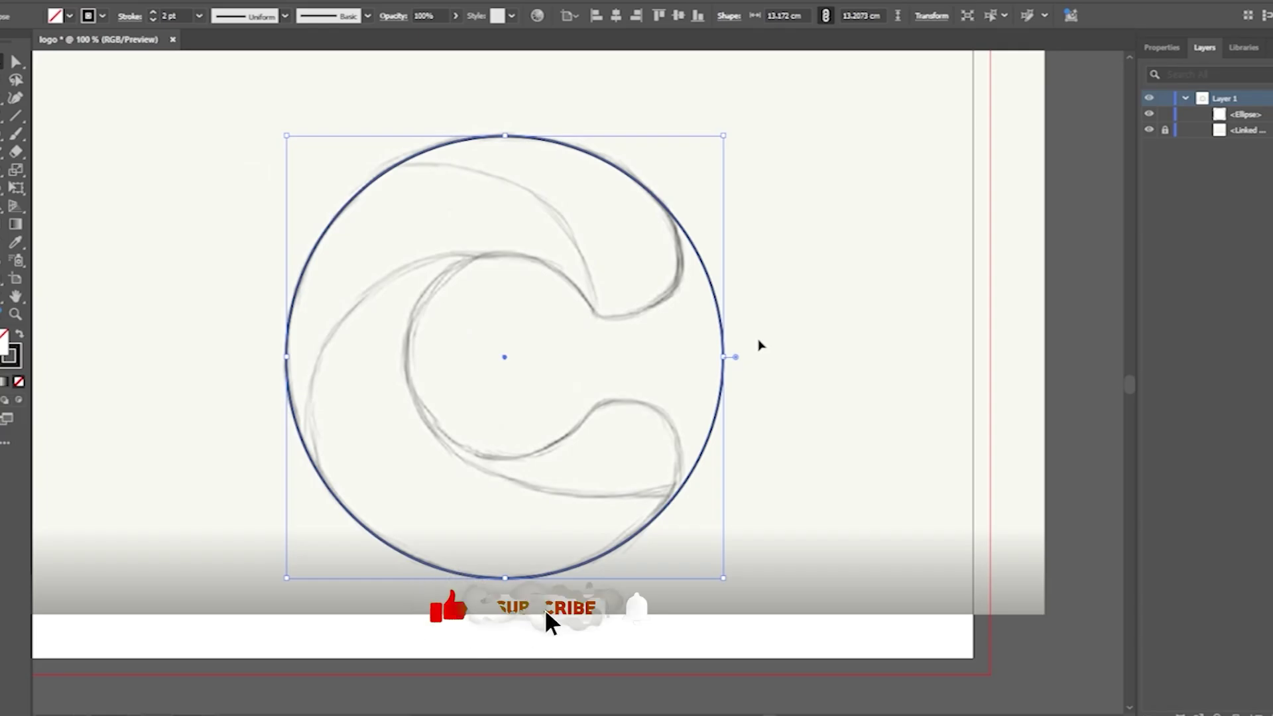
Step back through the circle's scaling, position and fill edits and redo them up to the latest state.
{"action": "left_click_drag", "start_coordinate": [710, 353], "coordinate": [817, 364]}
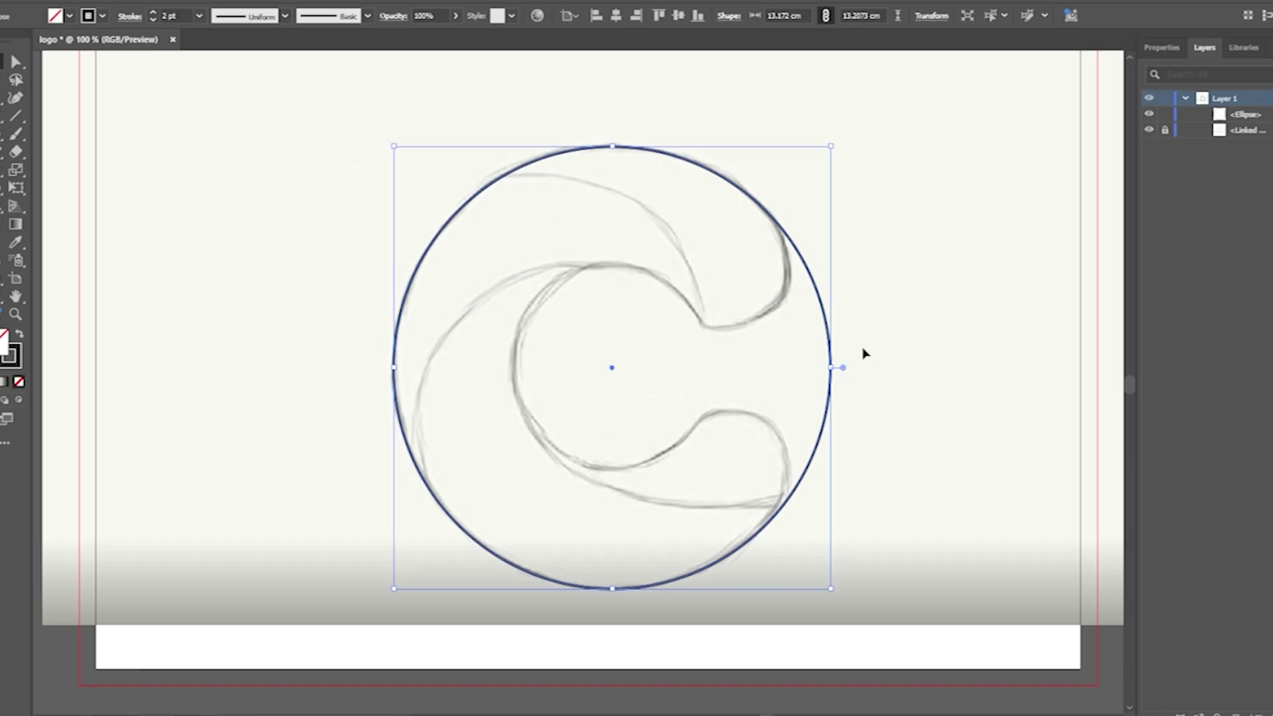
{"action": "key", "text": "ctrl+z"}
{"action": "key", "text": "ctrl+z"}
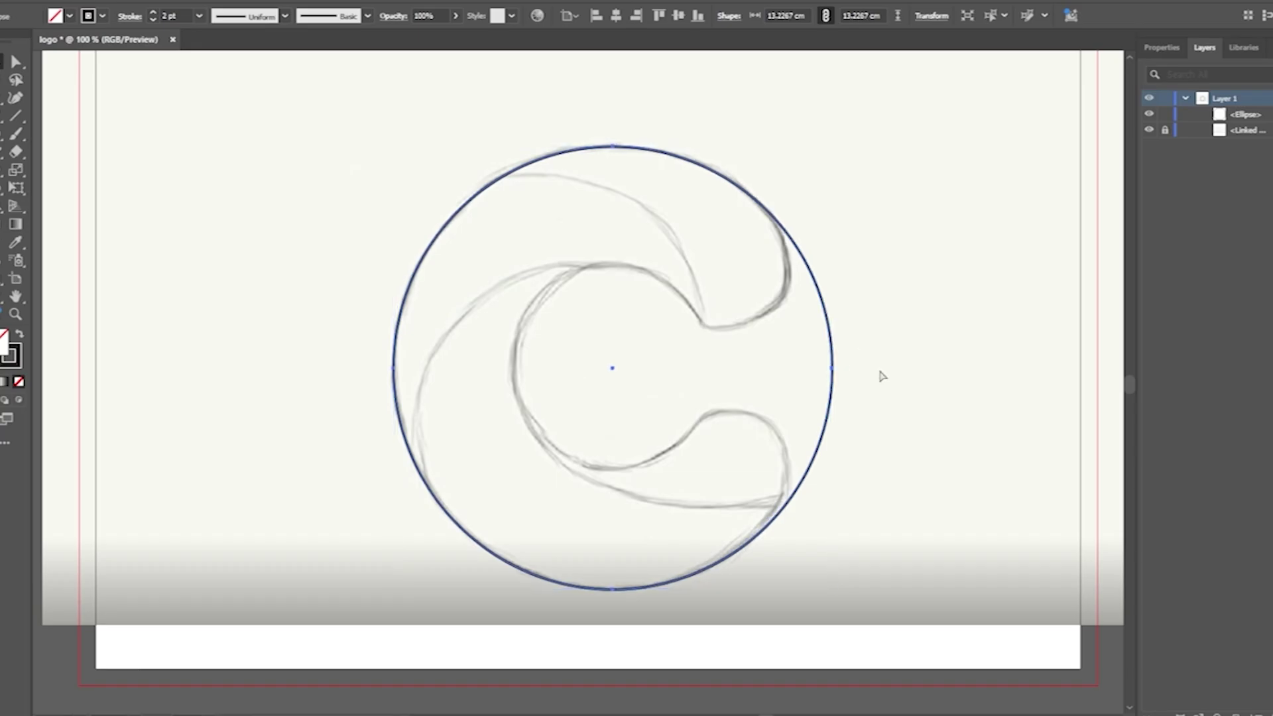
{"action": "key", "text": "ctrl+z"}
{"action": "key", "text": "ctrl+z"}
{"action": "key", "text": "ctrl+z"}
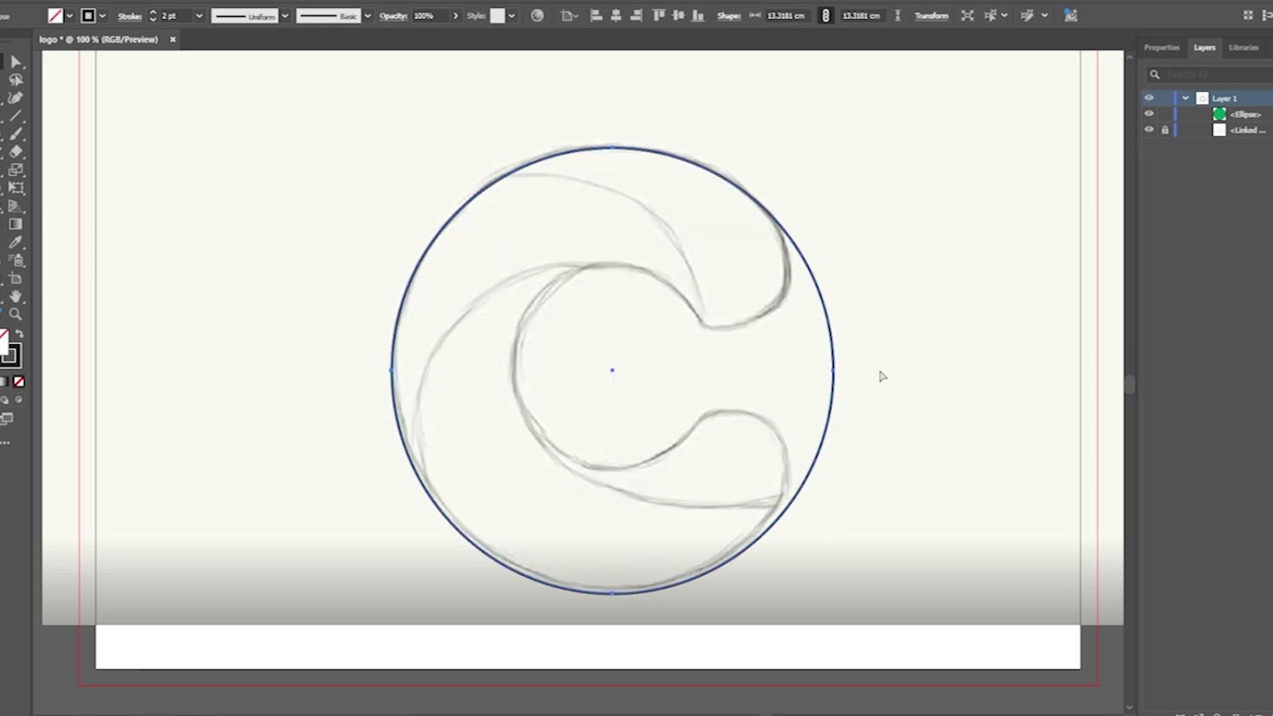
{"action": "key", "text": "ctrl+z"}
{"action": "key", "text": "ctrl+z"}
{"action": "key", "text": "ctrl+z"}
{"action": "key", "text": "ctrl+z"}
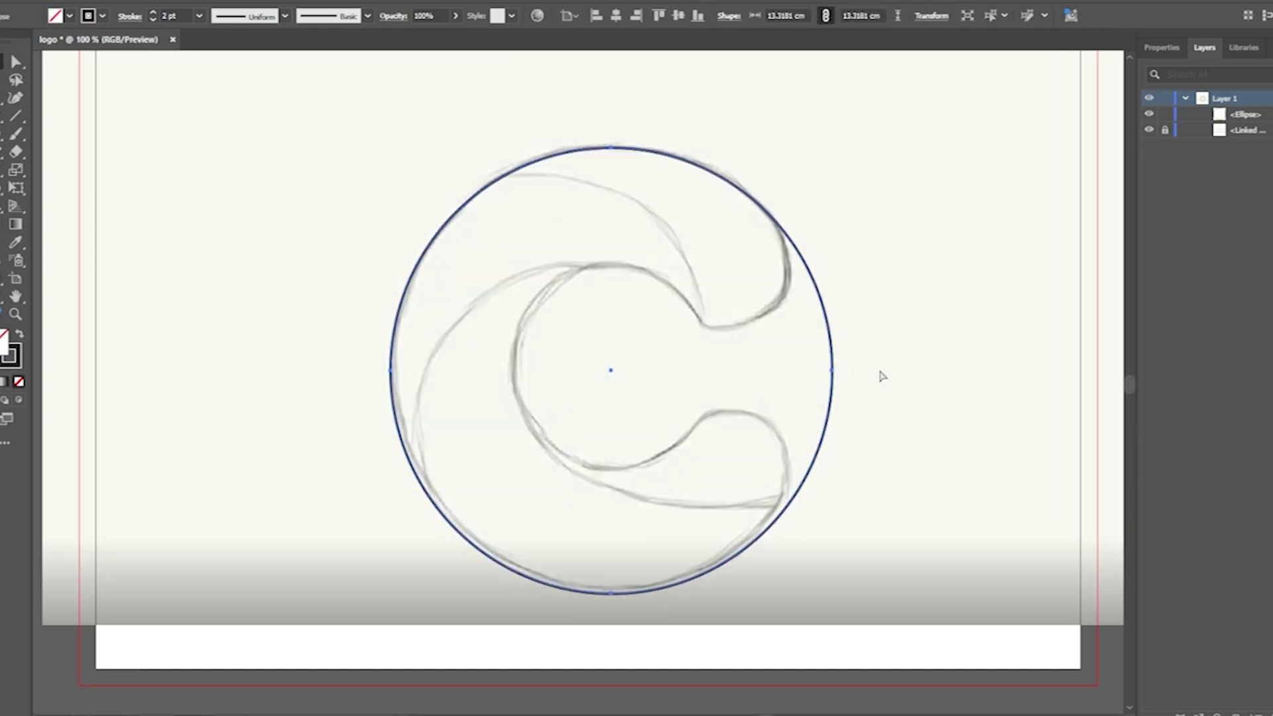
{"action": "key", "text": "ctrl+z"}
{"action": "key", "text": "ctrl+z"}
{"action": "key", "text": "ctrl+z"}
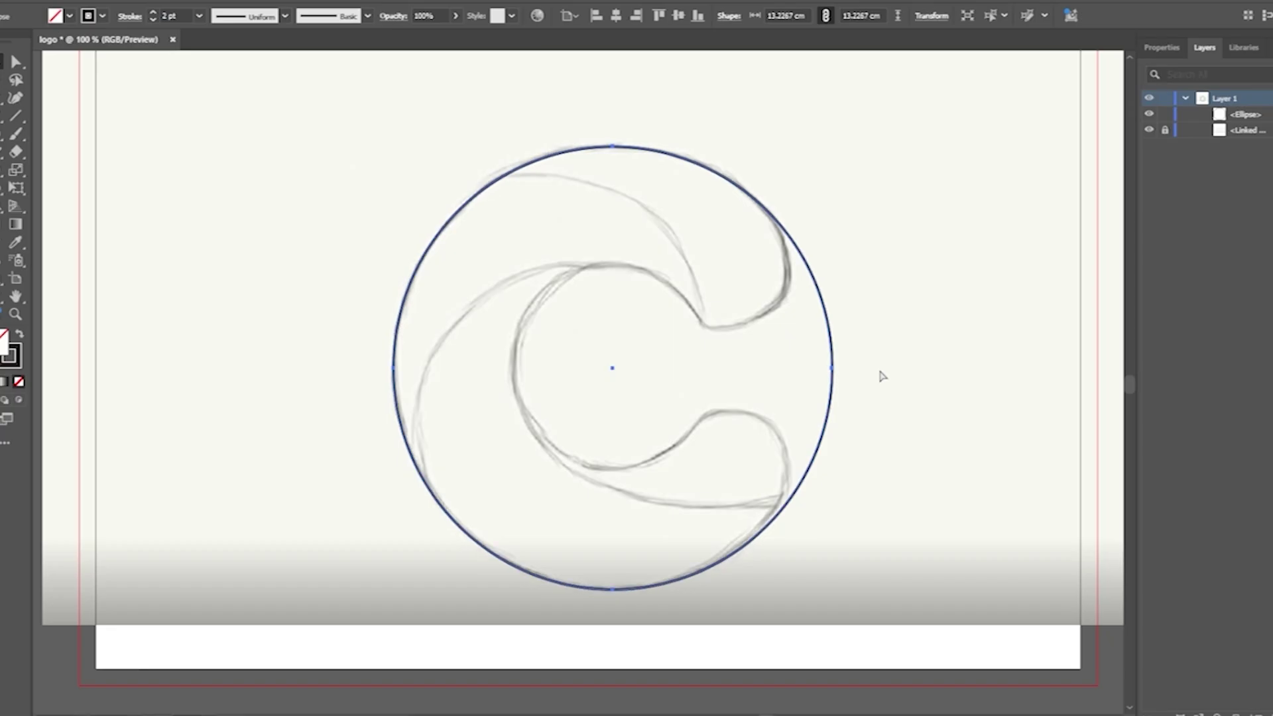
Try pasting a copy of the outer circle in front and delete that copy.
{"action": "key", "text": "ctrl+c"}
{"action": "key", "text": "ctrl+f"}
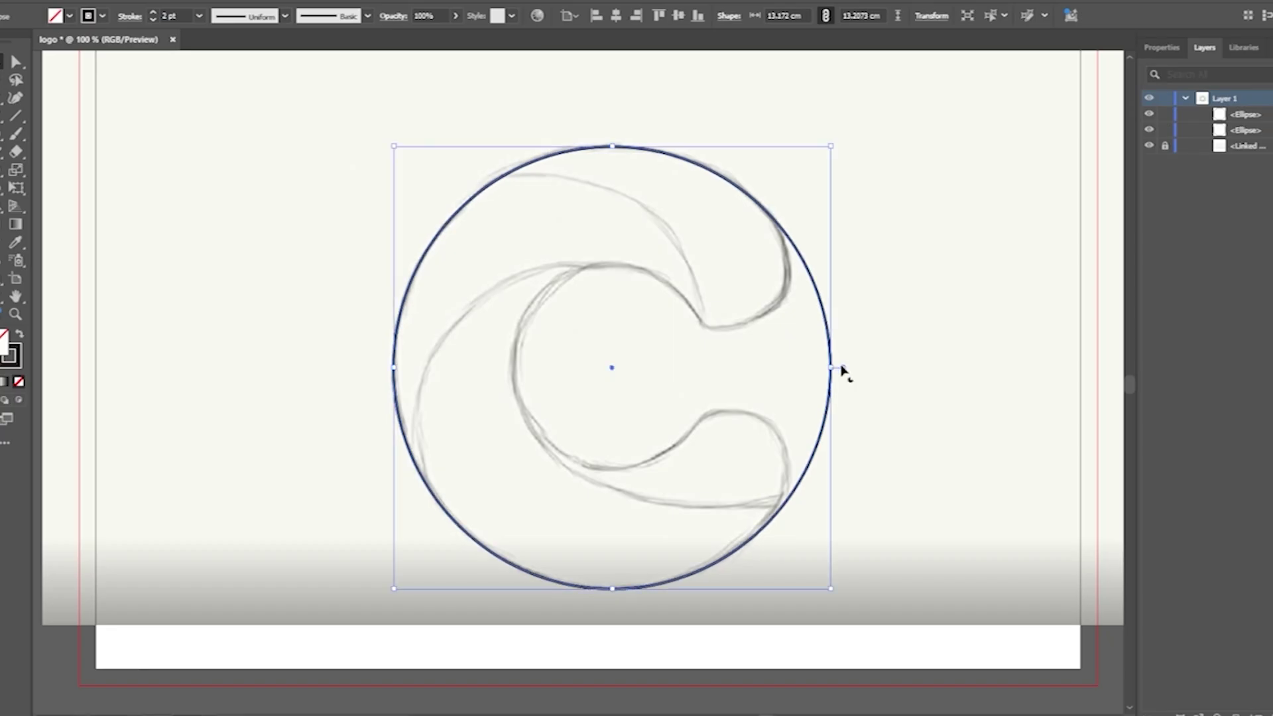
{"action": "left_click_drag", "start_coordinate": [824, 318], "coordinate": [808, 322]}
{"action": "key", "text": "Delete"}
Duplicate the outer circle in place and scale the copy about its center to about 6.02 × 6.03 cm, matching the sketch's inner curve.
{"action": "left_click_drag", "start_coordinate": [896, 325], "coordinate": [751, 431]}
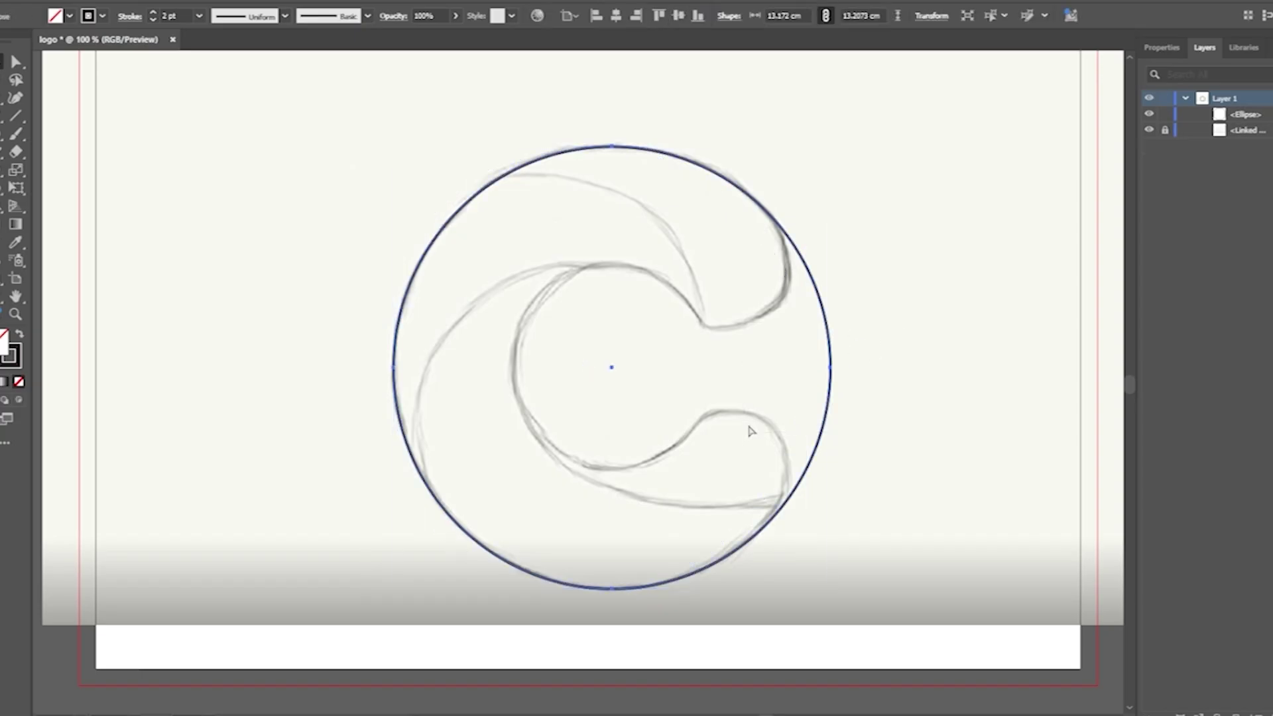
{"action": "key", "text": "ctrl+c"}
{"action": "key", "text": "ctrl+f"}
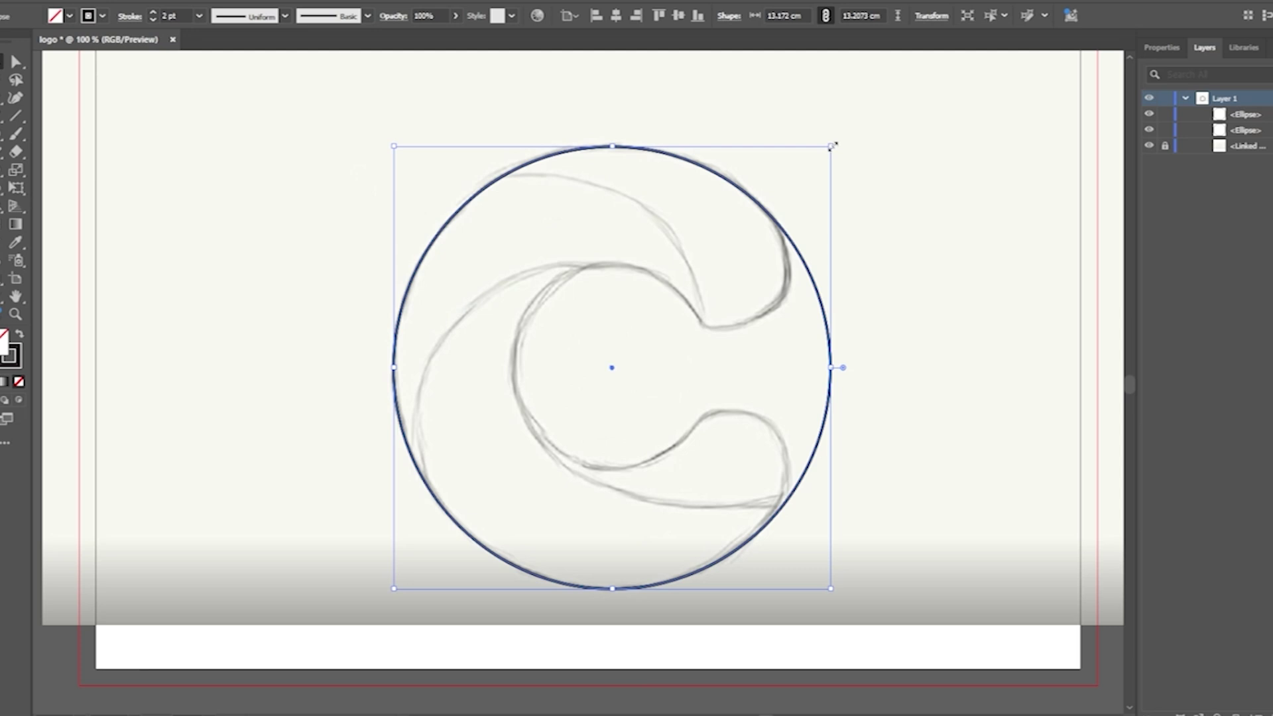
{"action": "left_click_drag", "start_coordinate": [832, 146], "coordinate": [731, 268]}
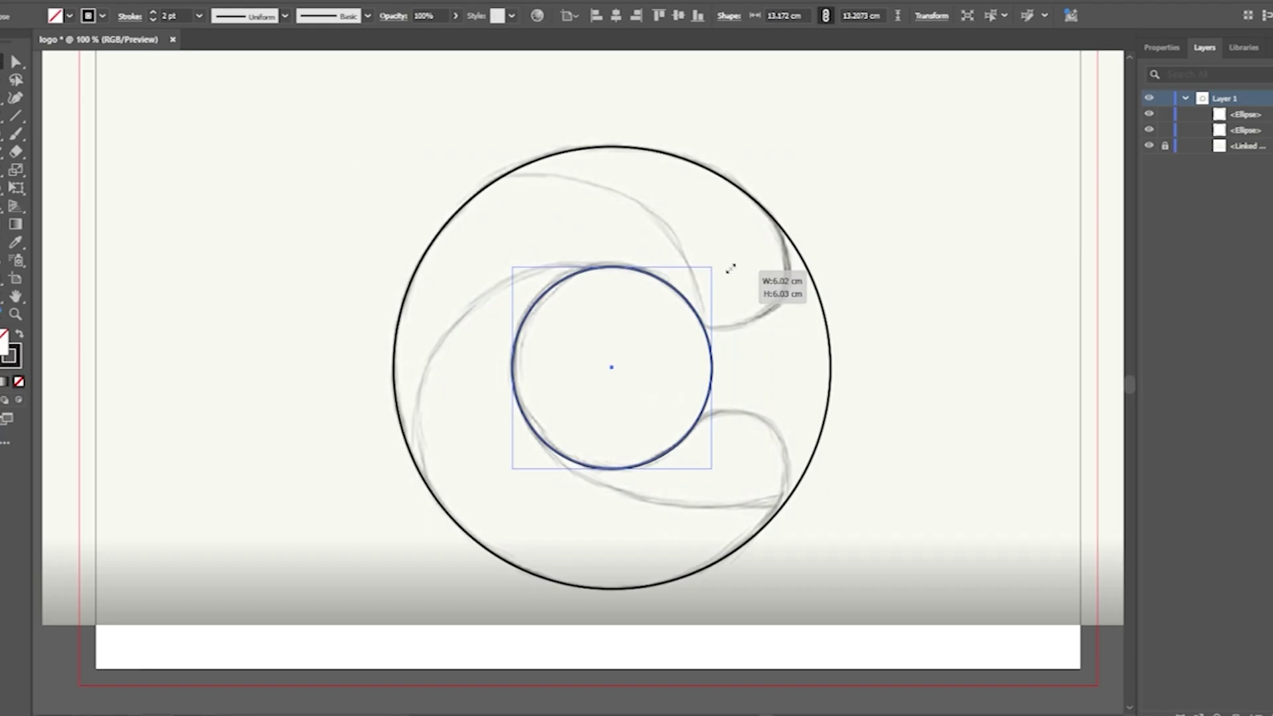
{"action": "left_click_drag", "start_coordinate": [731, 268], "coordinate": [730, 268]}
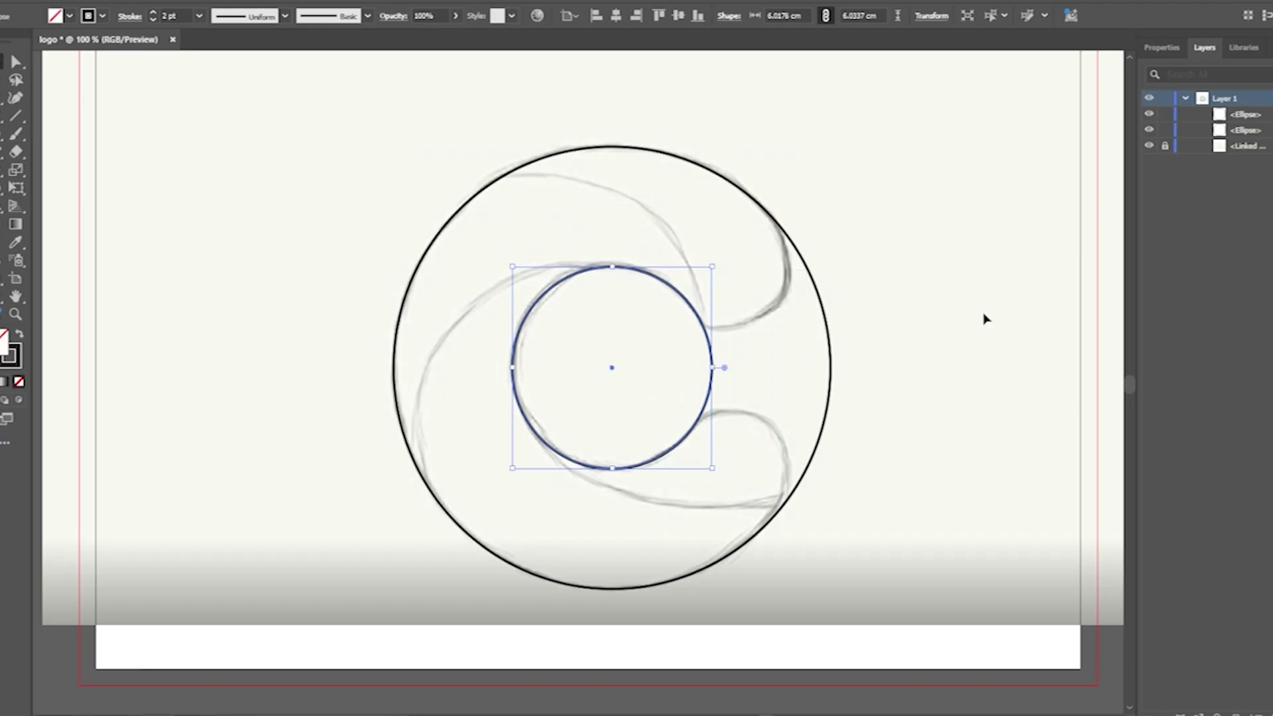
{"action": "left_click", "coordinate": [985, 319]}
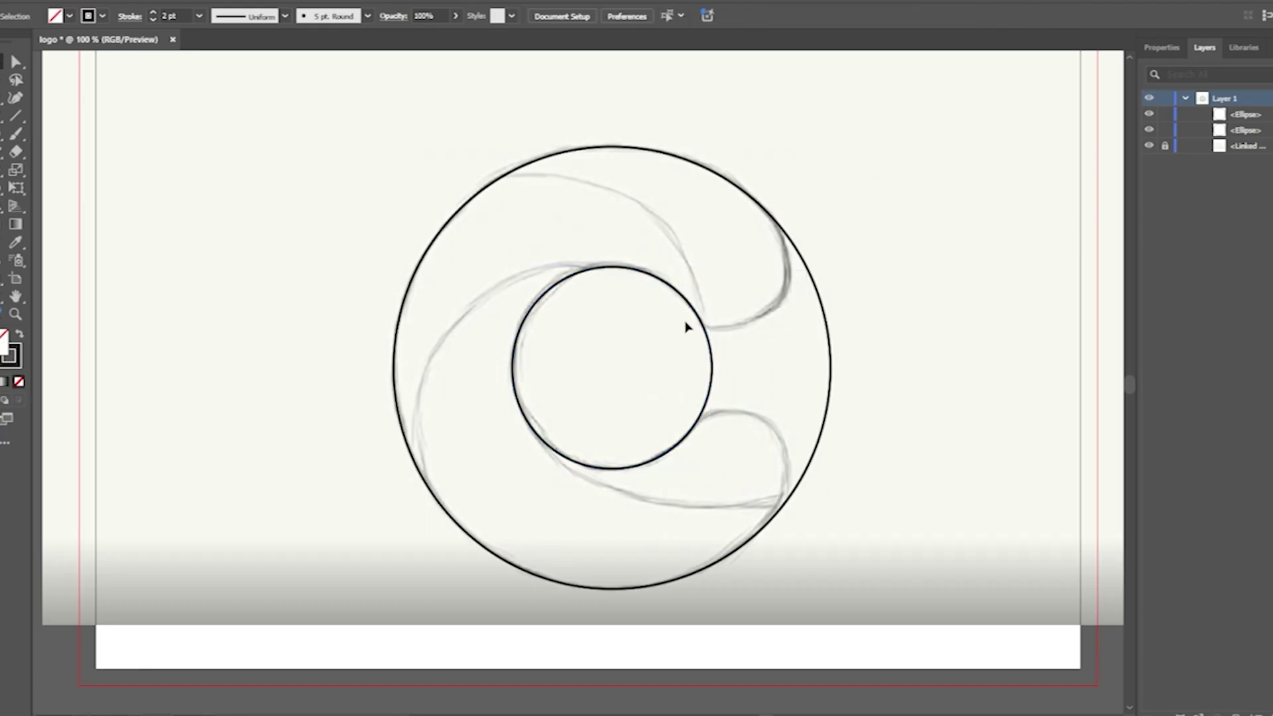
{"action": "left_click", "coordinate": [668, 352]}
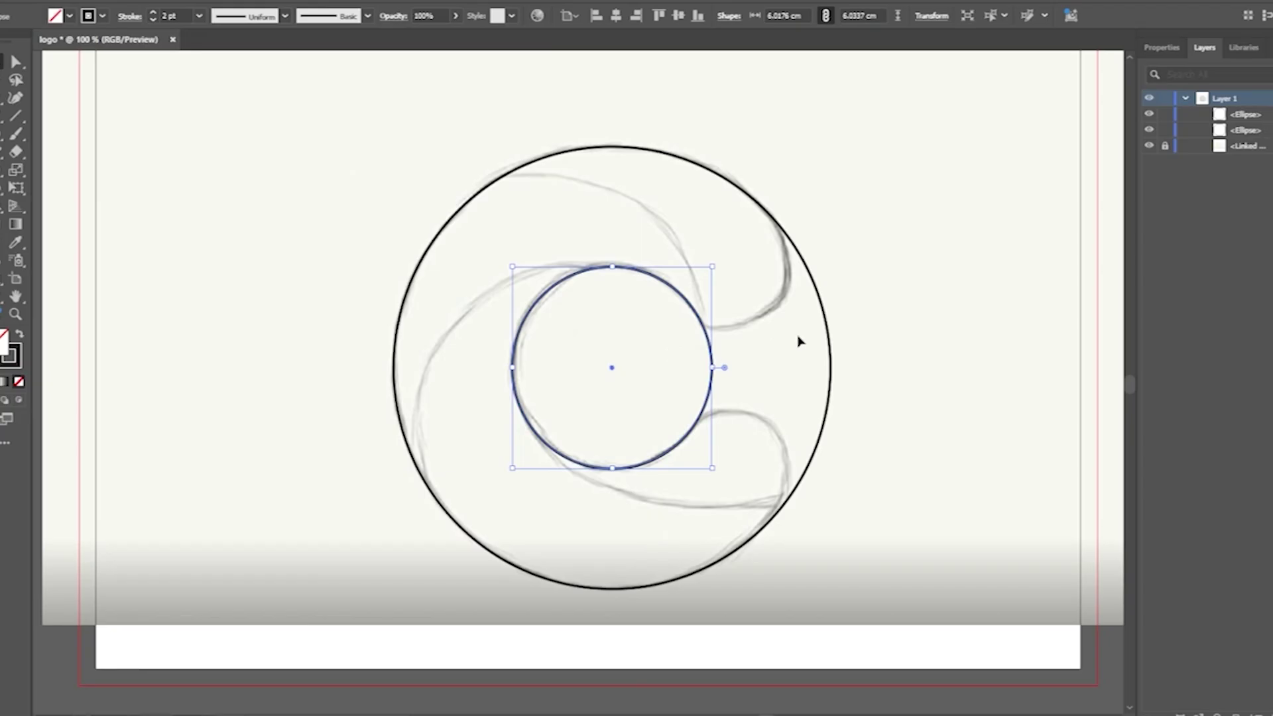
{"action": "left_click", "coordinate": [72, 1]}
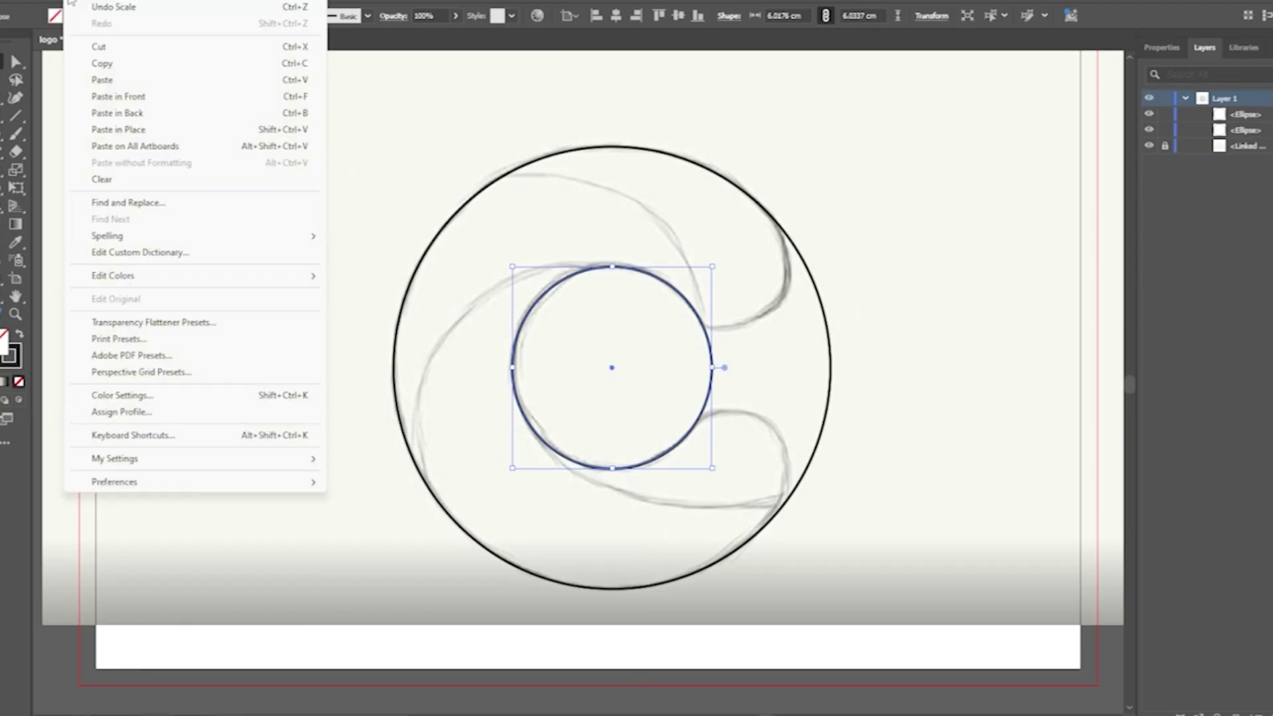
{"action": "left_click", "coordinate": [980, 269]}
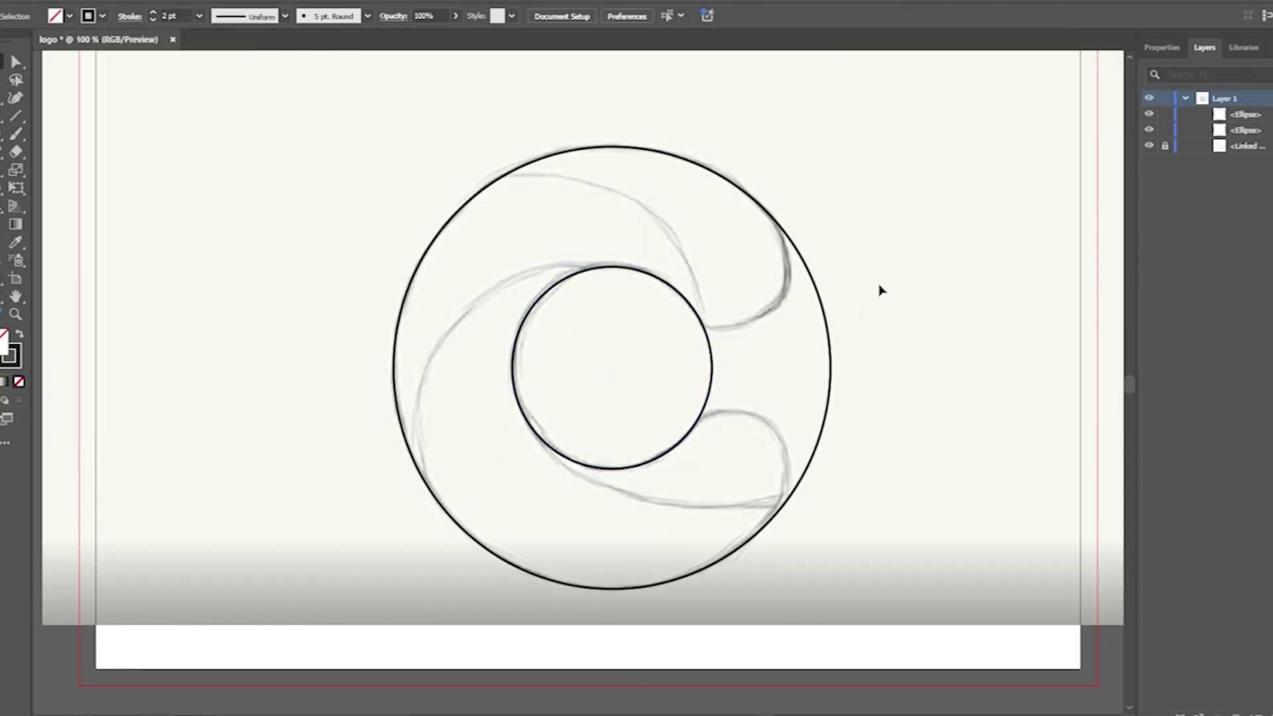
Try duplicating the inner circle onto the sketch's upper-right lobe, and undo the copy.
{"action": "left_click", "coordinate": [714, 381]}
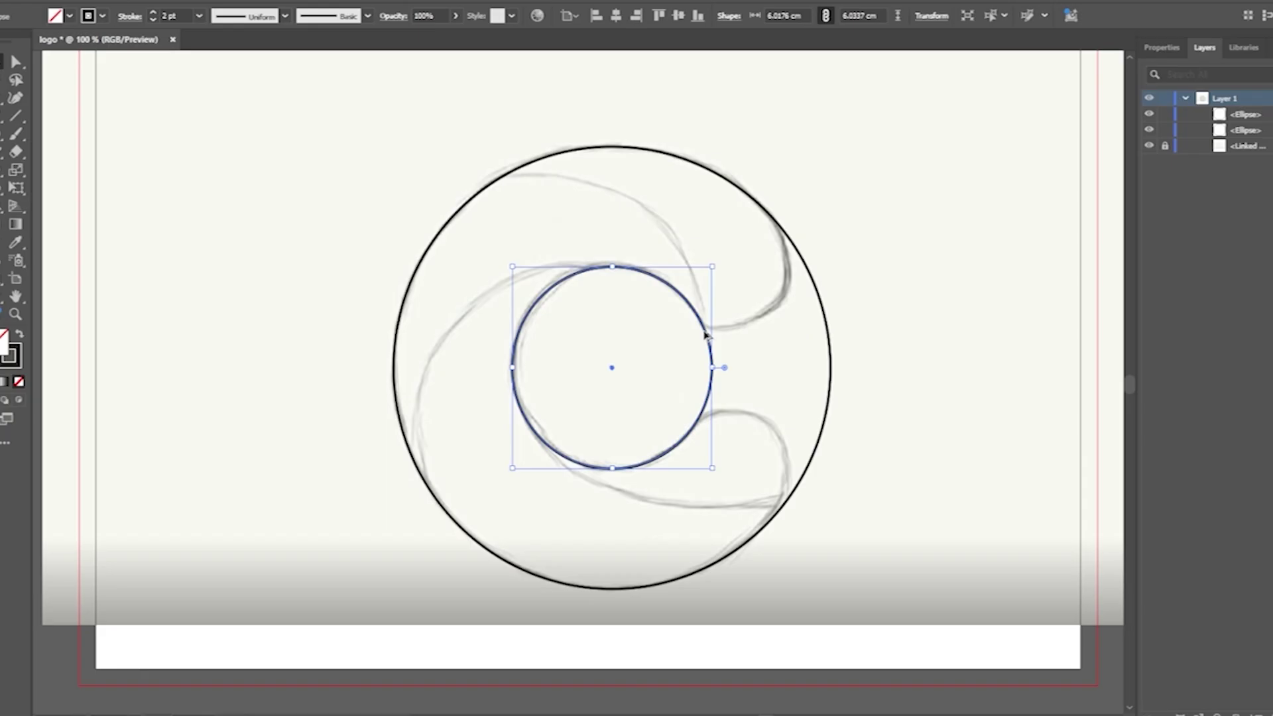
{"action": "left_click_drag", "start_coordinate": [706, 337], "coordinate": [838, 209]}
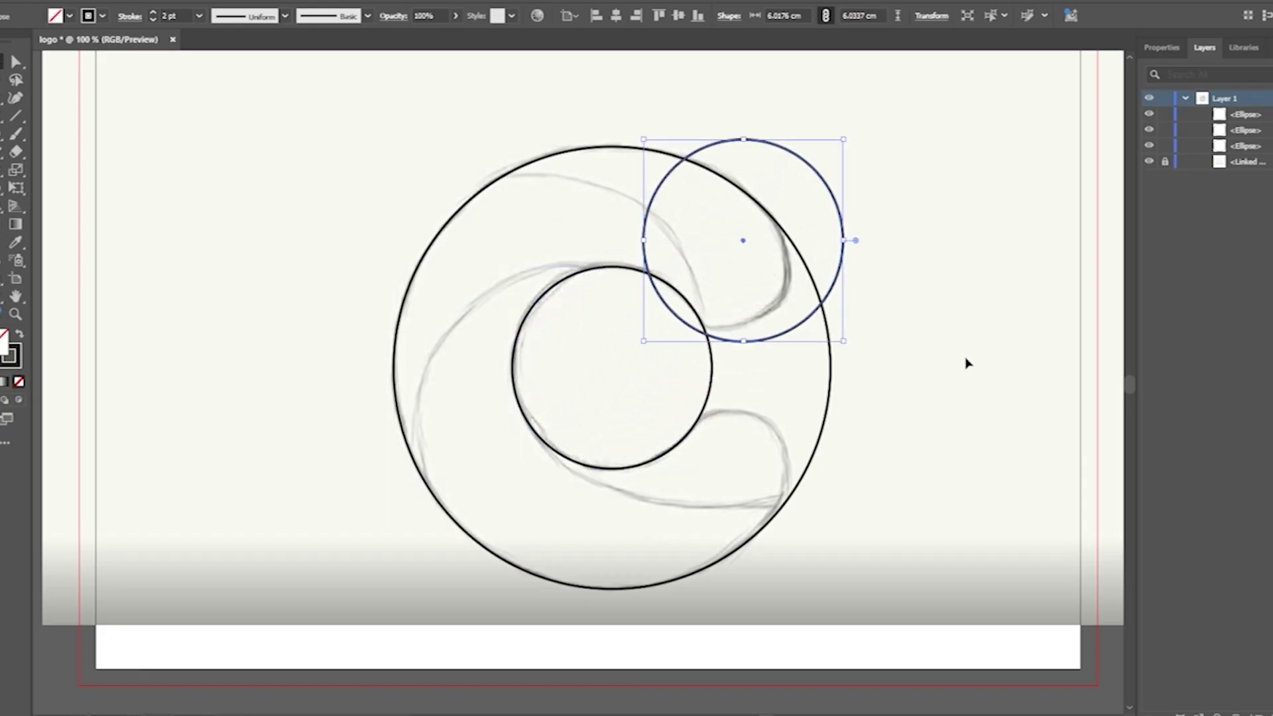
{"action": "key", "text": "ctrl+z"}
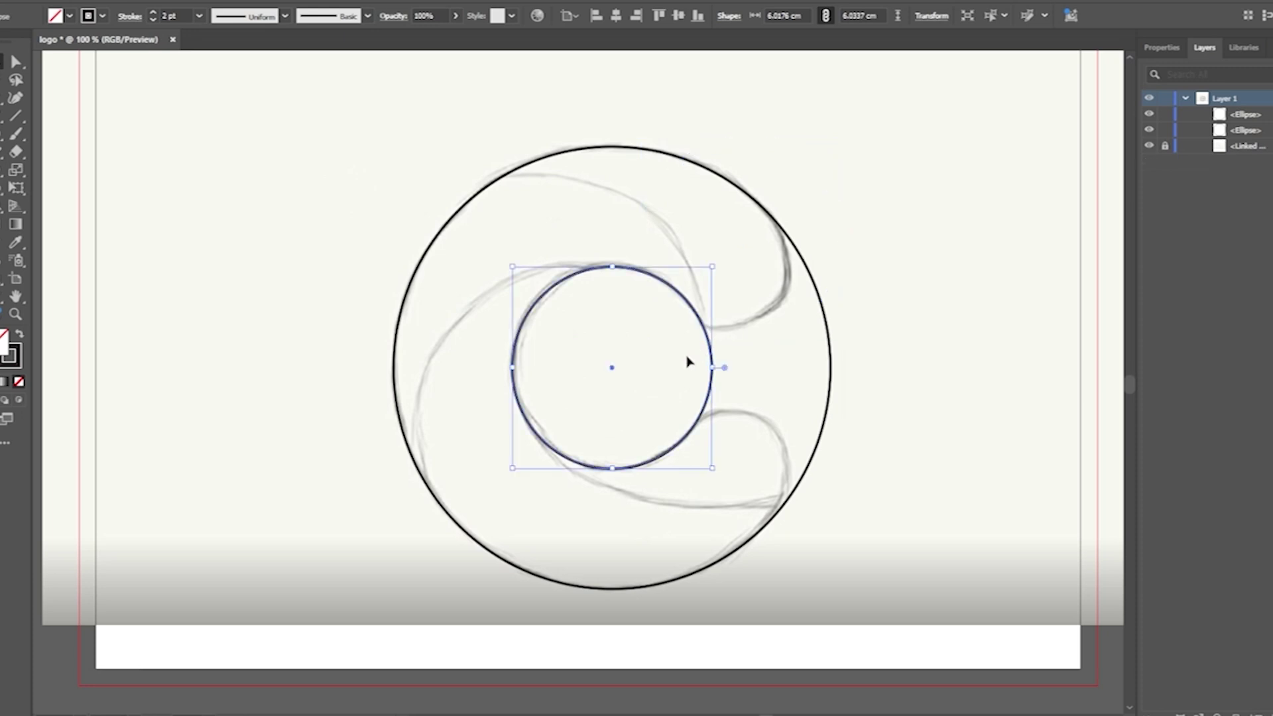
Duplicate the inner circle onto the sketch's upper-right lobe and scale the copy about its center to about 3.96 × 3.97 cm.
{"action": "left_click", "coordinate": [725, 351]}
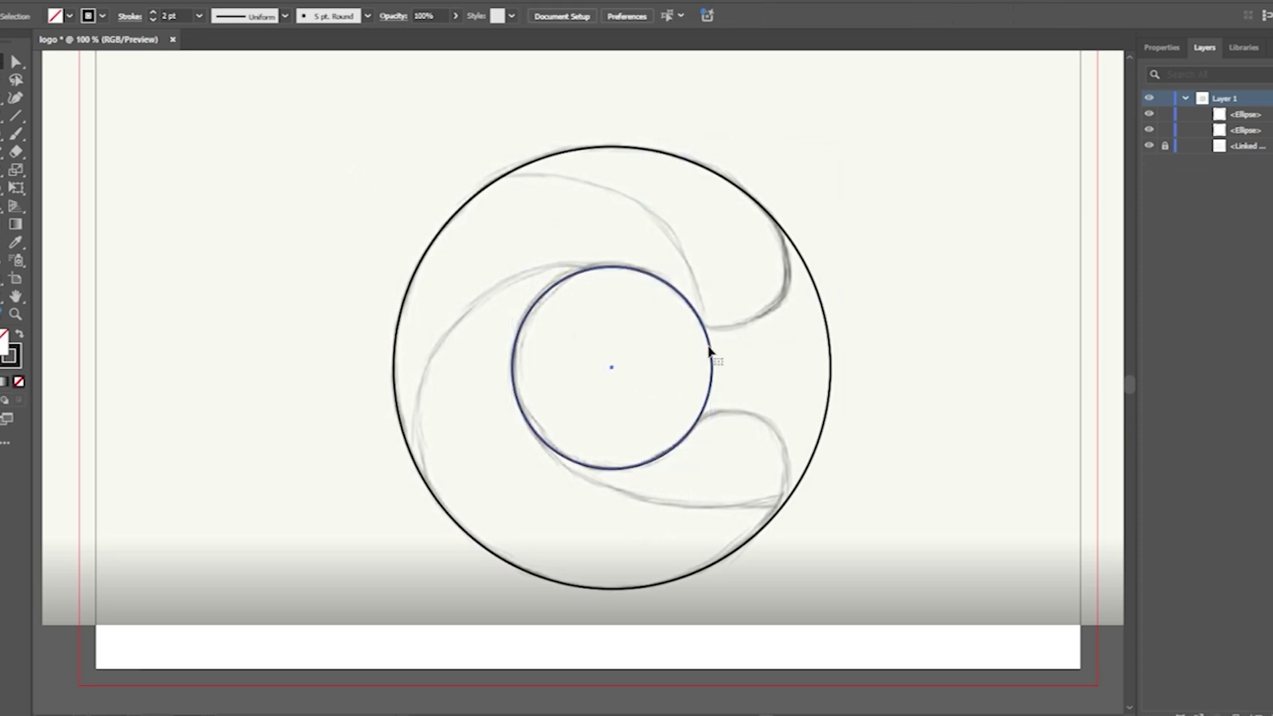
{"action": "left_click", "coordinate": [708, 350]}
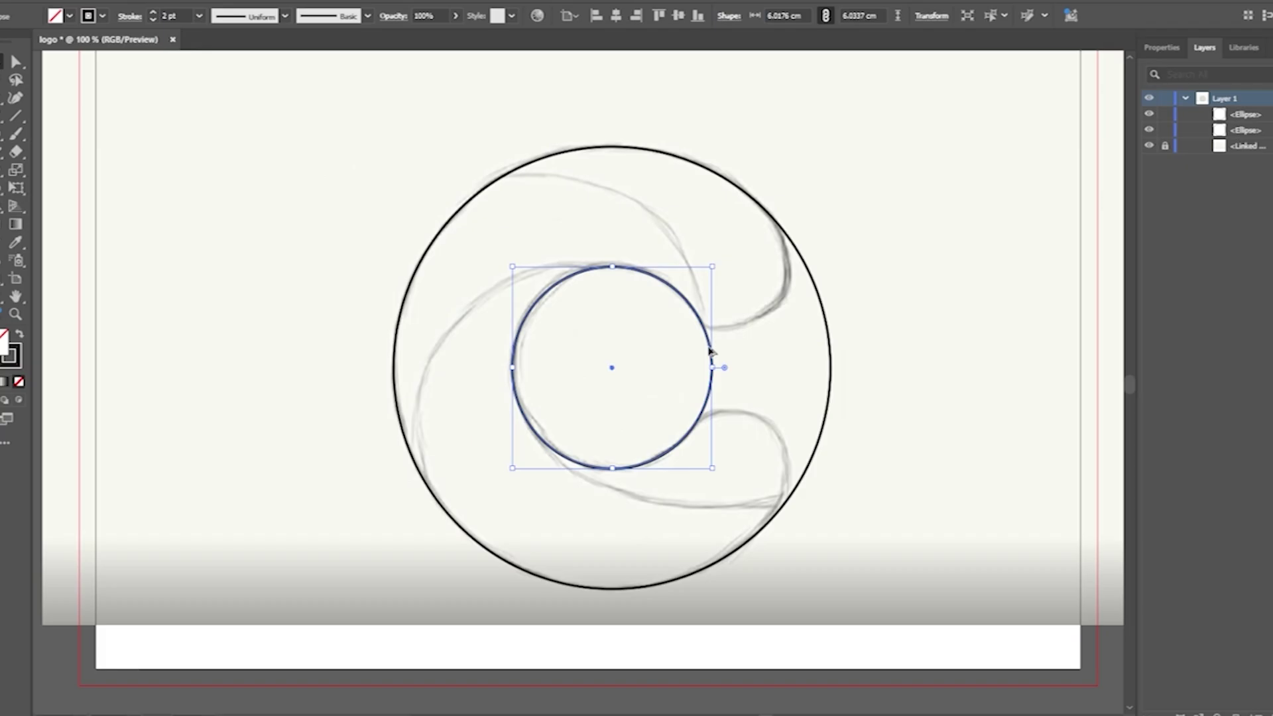
{"action": "left_click_drag", "start_coordinate": [708, 352], "coordinate": [830, 223]}
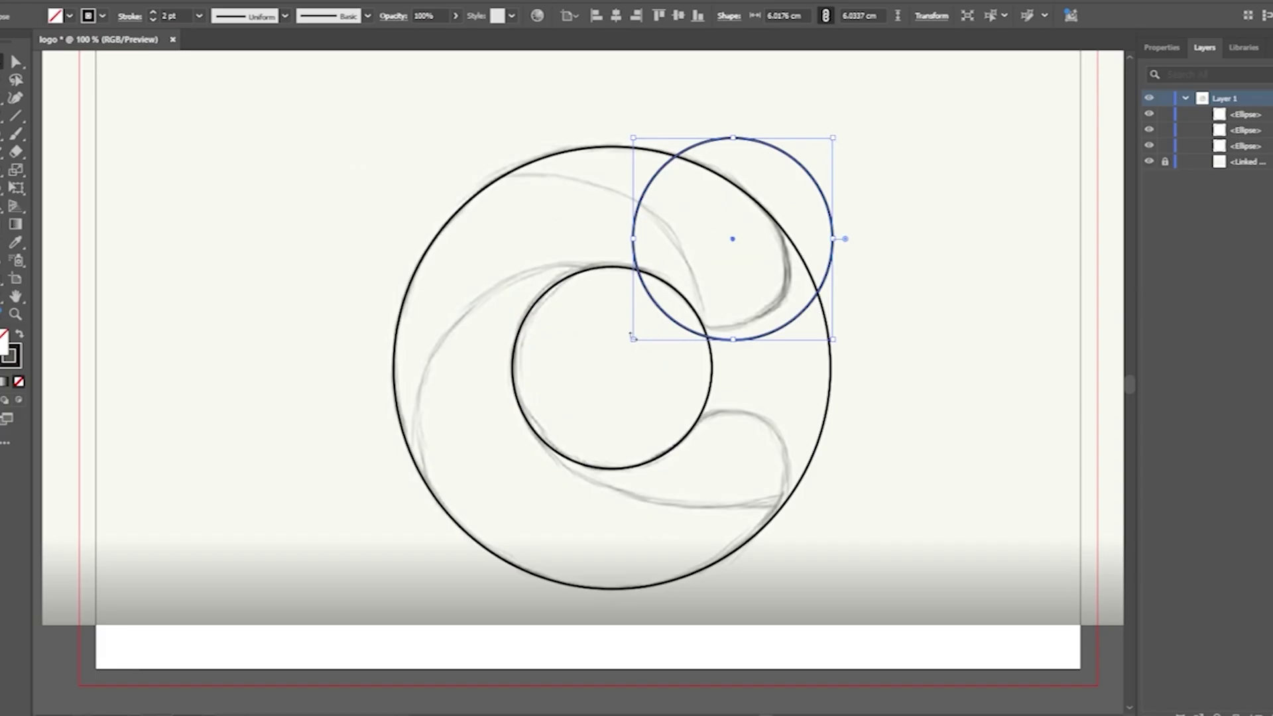
{"action": "left_click_drag", "start_coordinate": [631, 341], "coordinate": [666, 310]}
{"action": "left_click", "coordinate": [751, 321]}
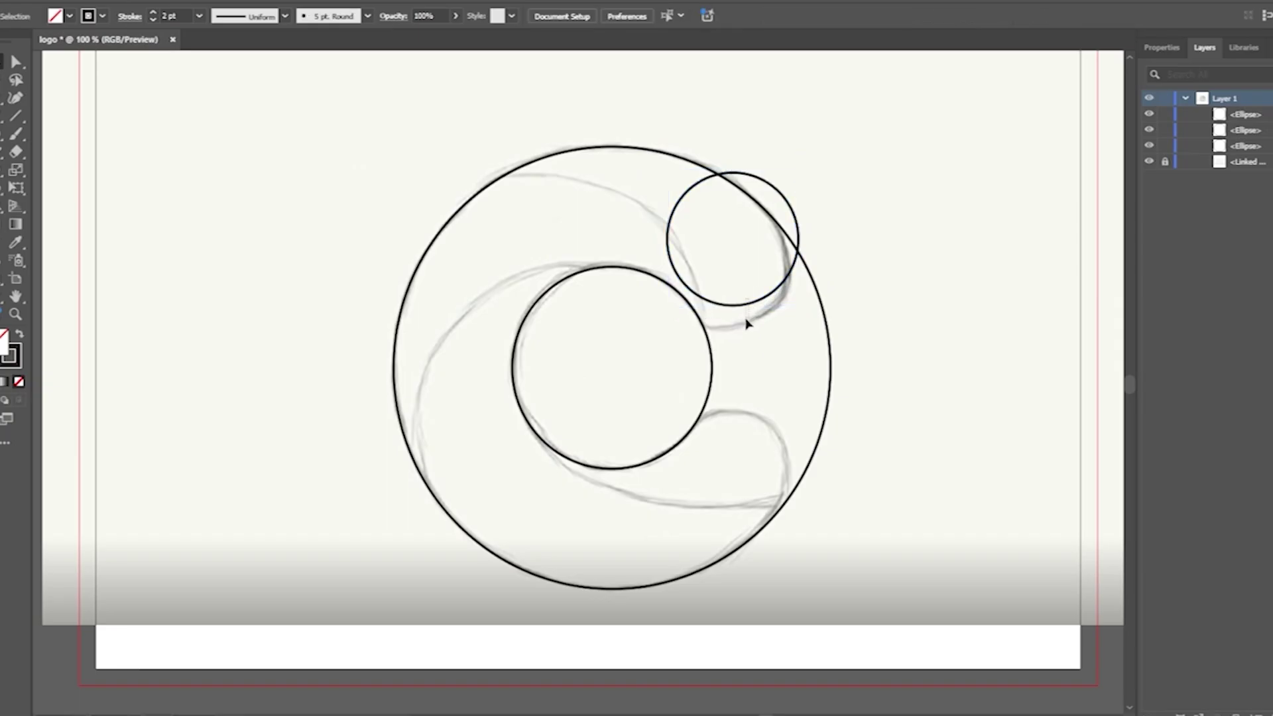
{"action": "left_click", "coordinate": [751, 306]}
{"action": "left_click", "coordinate": [755, 306]}
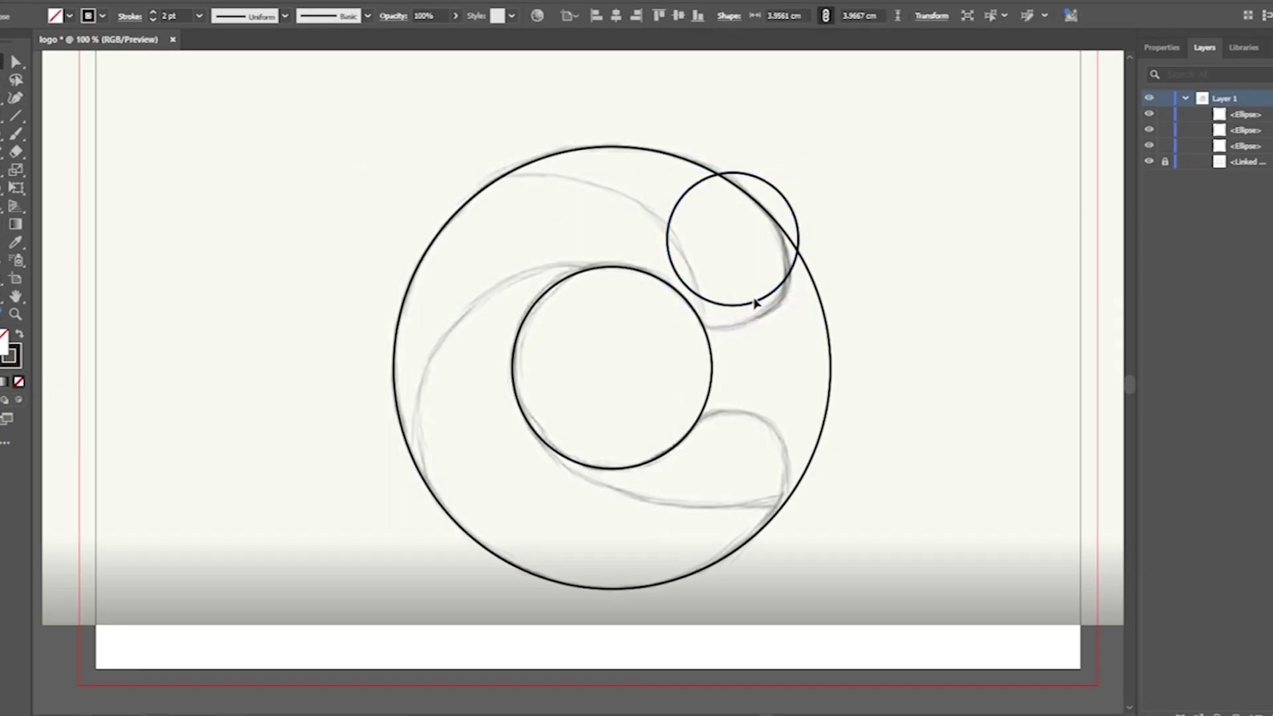
Move the small circle down onto the lobe's curve and scale it about its center to about 3.55 × 3.56 cm.
{"action": "left_click", "coordinate": [747, 317]}
{"action": "scroll", "coordinate": [745, 315], "scroll_direction": "up", "scroll_amount": 1}
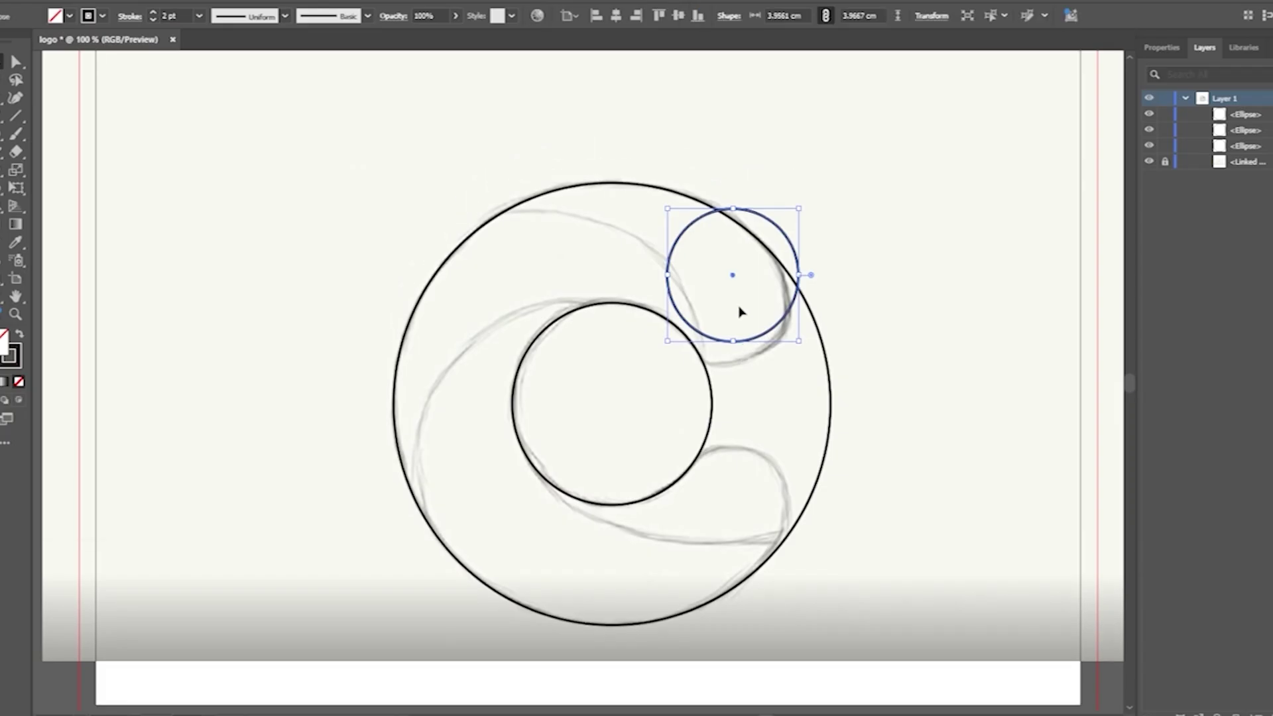
{"action": "scroll", "coordinate": [767, 343], "scroll_direction": "up", "scroll_amount": 2, "text": "alt"}
{"action": "left_click_drag", "start_coordinate": [765, 321], "coordinate": [757, 366]}
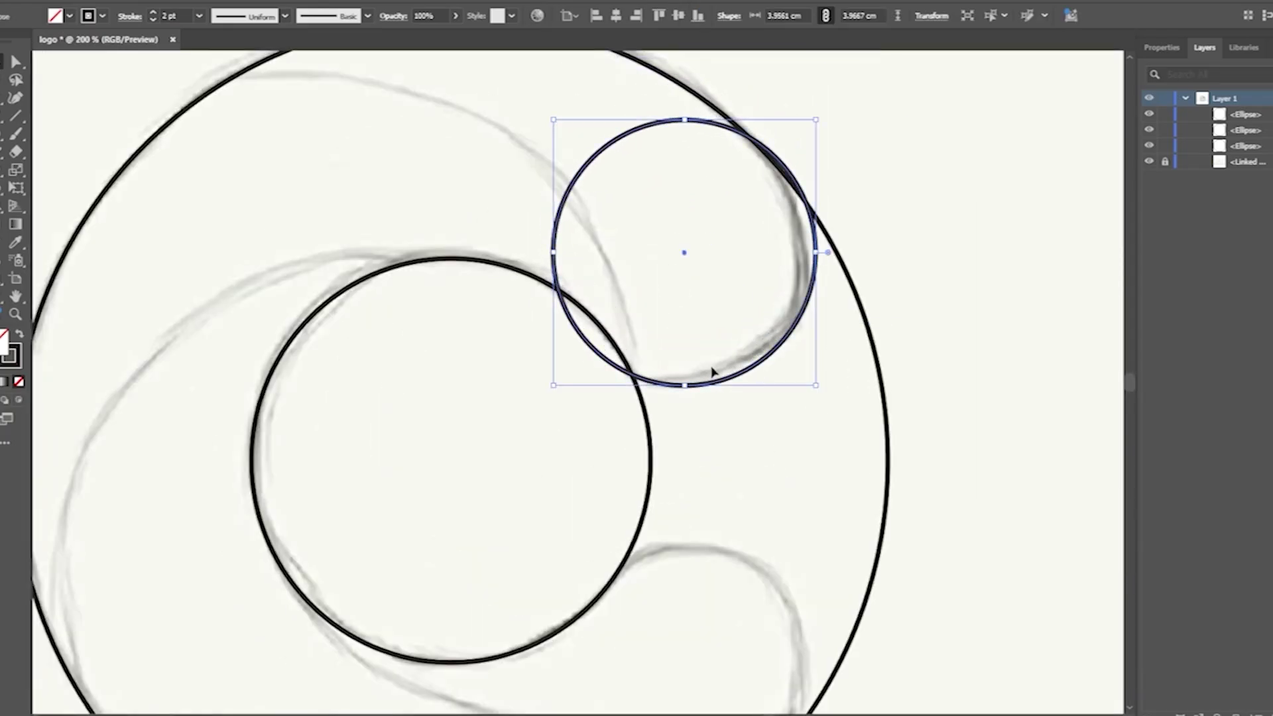
{"action": "left_click_drag", "start_coordinate": [550, 389], "coordinate": [566, 373]}
{"action": "left_click_drag", "start_coordinate": [727, 369], "coordinate": [733, 373]}
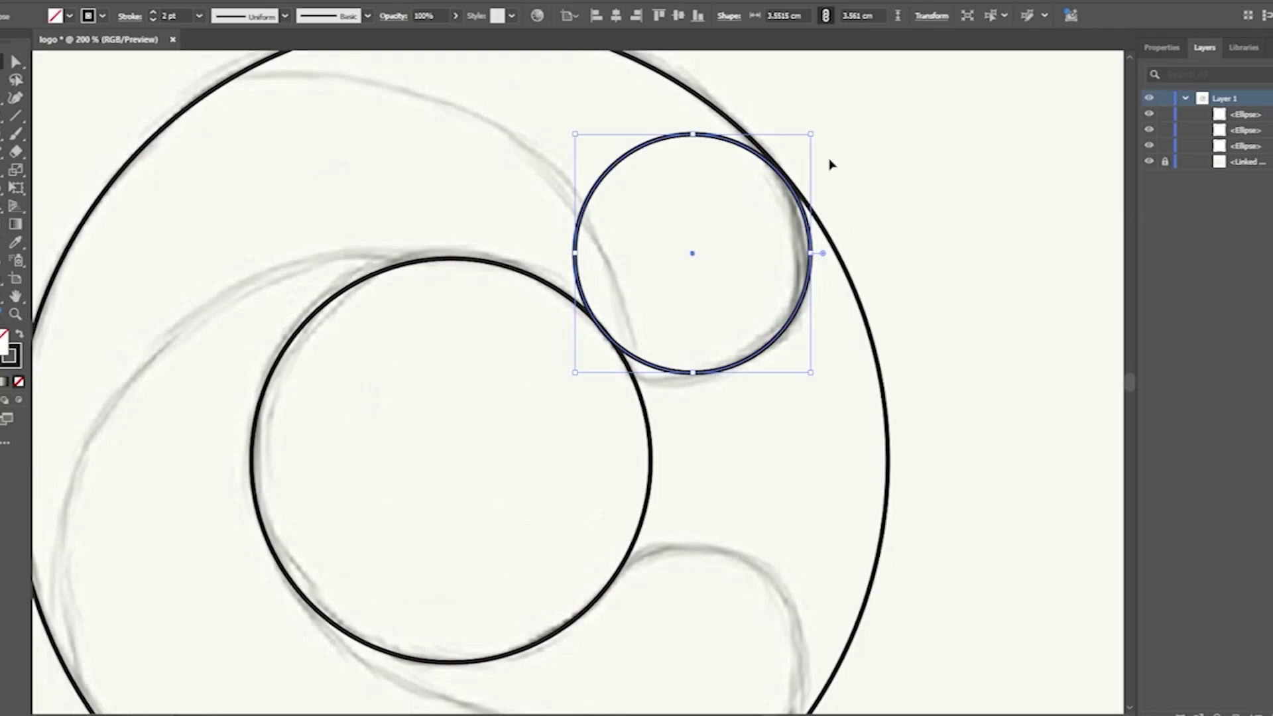
Enlarge the small upper circle about its center to about 3.70 × 3.71 cm so it overlaps both the inner and outer circles.
{"action": "scroll", "coordinate": [802, 183], "scroll_direction": "up", "scroll_amount": 1, "text": "alt"}
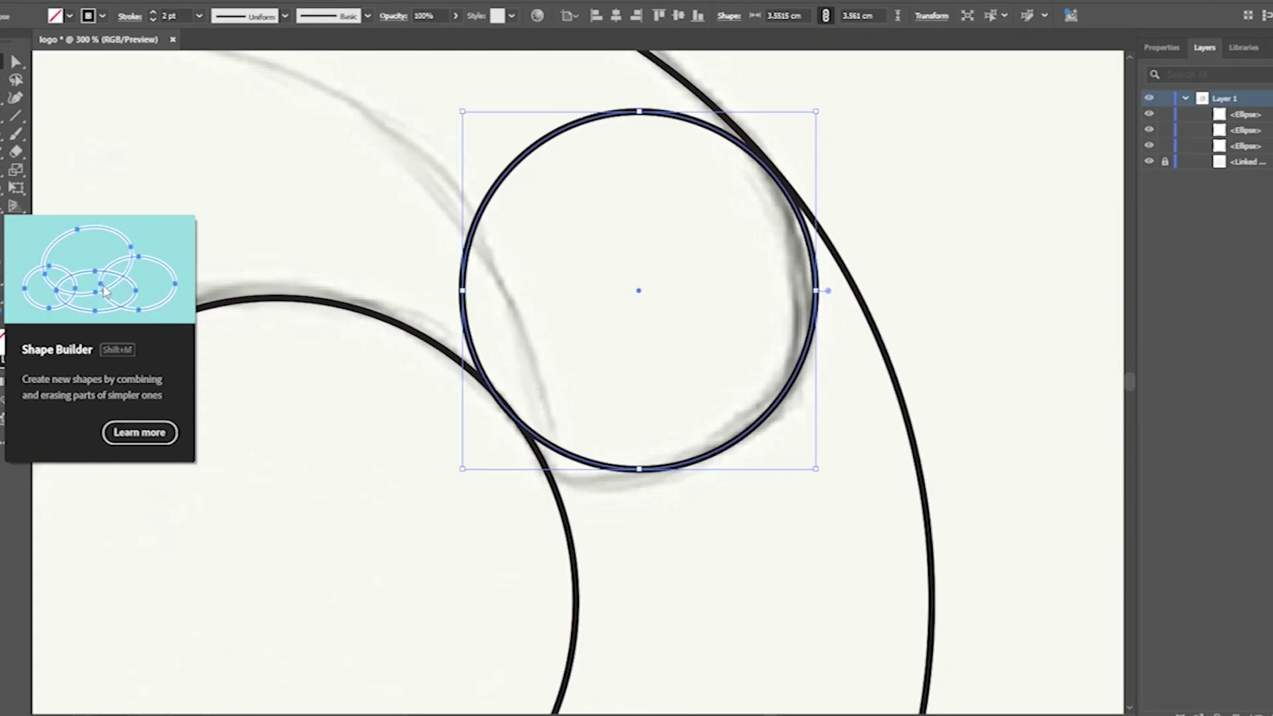
{"action": "scroll", "coordinate": [425, 341], "scroll_direction": "up", "scroll_amount": 1}
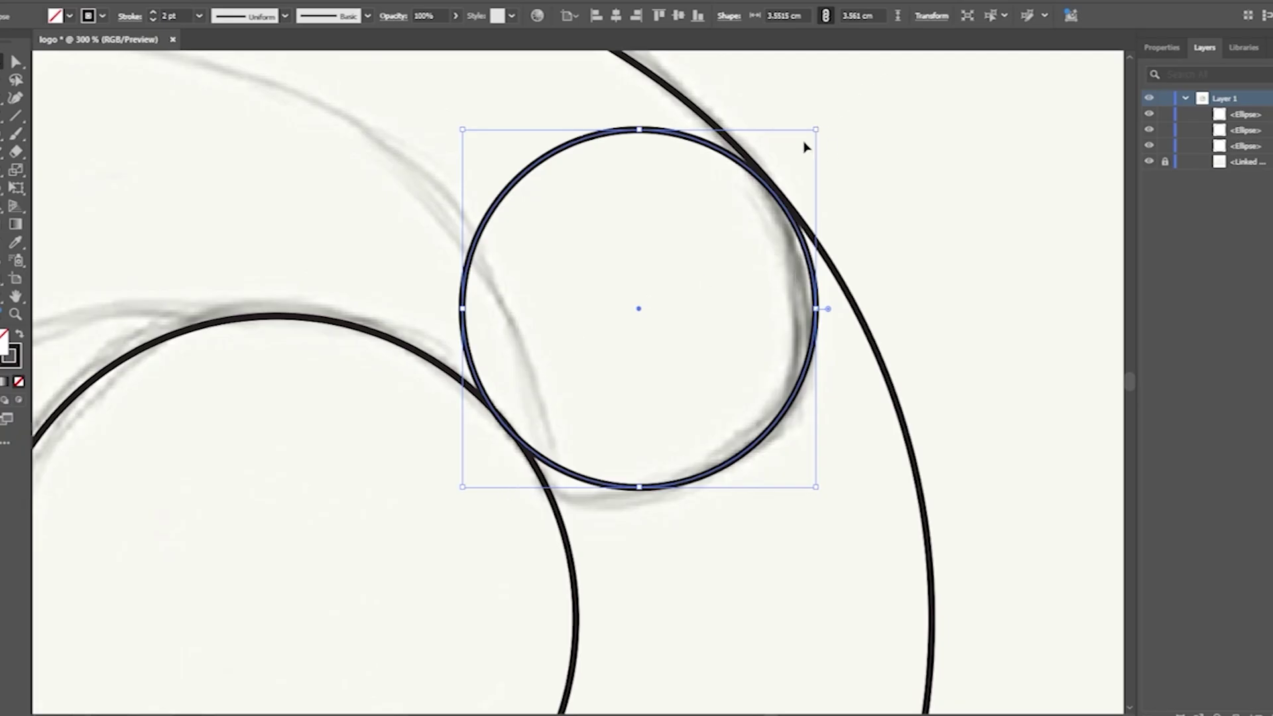
{"action": "left_click", "coordinate": [830, 196]}
{"action": "left_click_drag", "start_coordinate": [733, 273], "coordinate": [804, 219]}
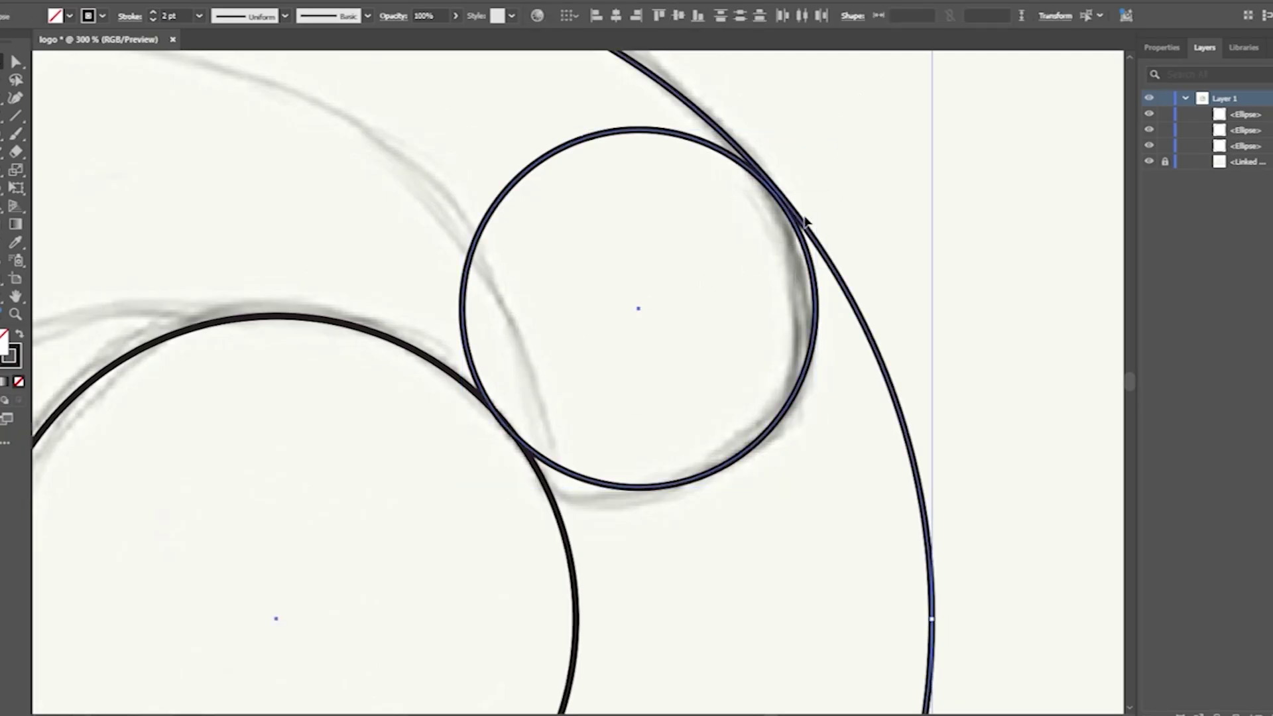
{"action": "scroll", "coordinate": [803, 216], "scroll_direction": "up", "scroll_amount": 3}
{"action": "scroll", "coordinate": [795, 204], "scroll_direction": "down", "scroll_amount": 4}
{"action": "left_click_drag", "start_coordinate": [803, 172], "coordinate": [694, 241]}
{"action": "left_click_drag", "start_coordinate": [549, 387], "coordinate": [410, 503]}
{"action": "left_click", "coordinate": [716, 351]}
{"action": "left_click_drag", "start_coordinate": [776, 460], "coordinate": [702, 372]}
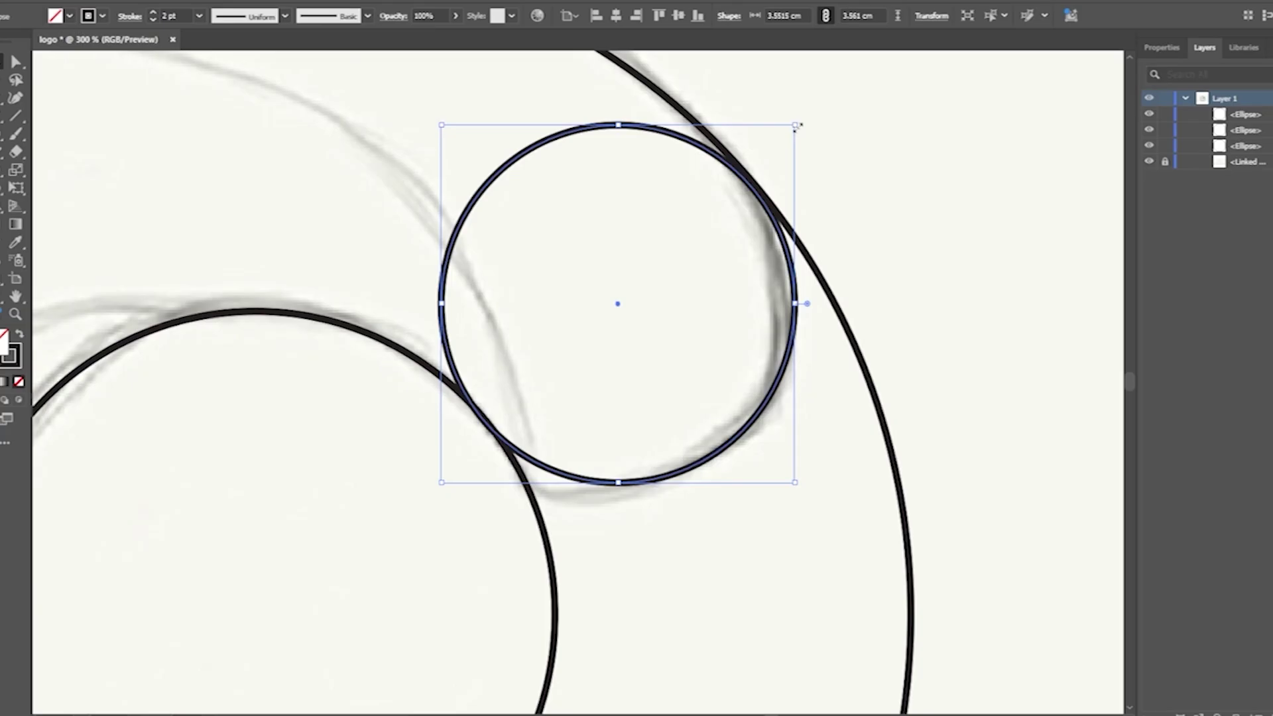
{"action": "left_click_drag", "start_coordinate": [797, 126], "coordinate": [805, 116]}
{"action": "left_click", "coordinate": [835, 480]}
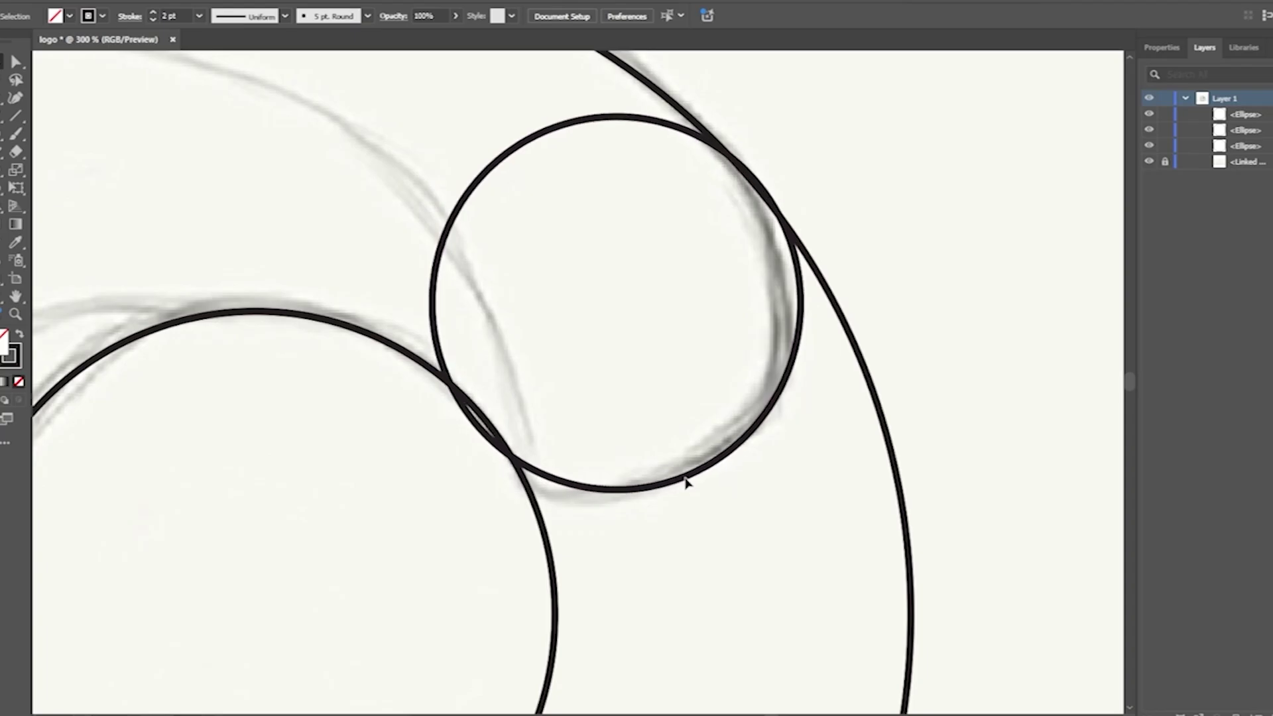
Examine closely where the small upper circle crosses the outer circle and the inner circle.
{"action": "left_click", "coordinate": [687, 484]}
{"action": "left_click_drag", "start_coordinate": [845, 166], "coordinate": [665, 292]}
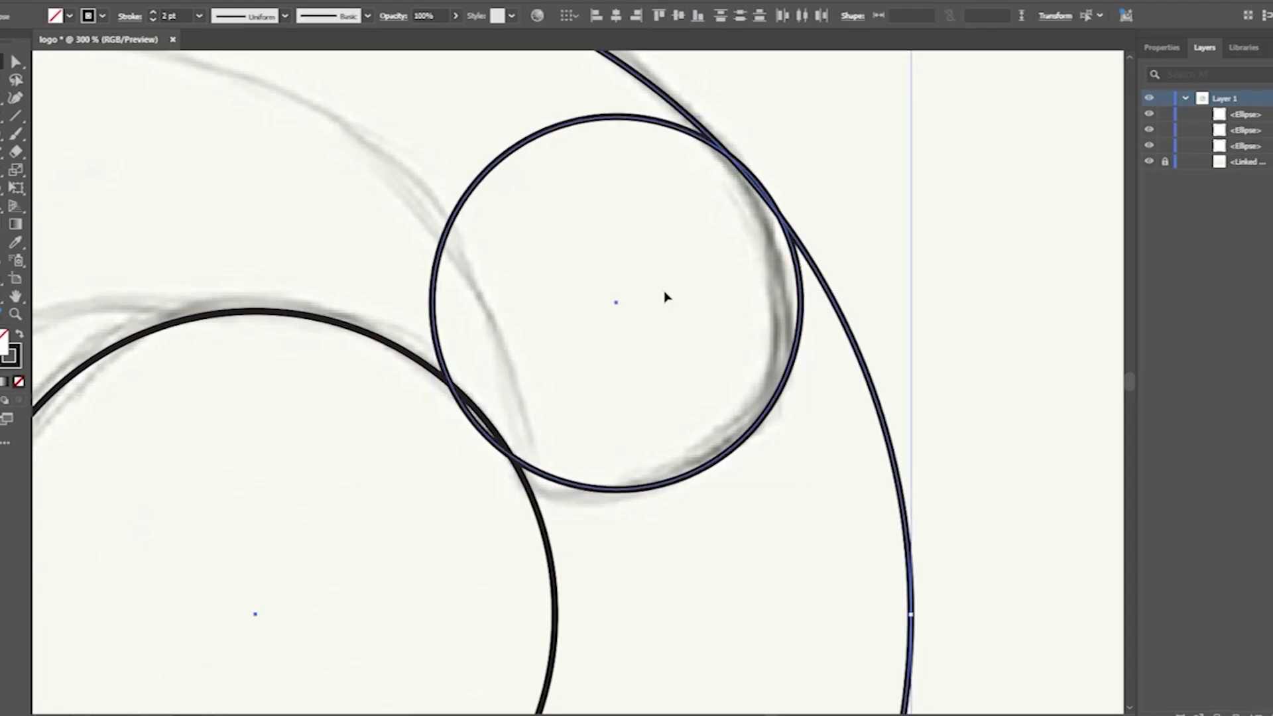
{"action": "scroll", "coordinate": [790, 136], "scroll_direction": "up", "scroll_amount": 2}
{"action": "left_click_drag", "start_coordinate": [903, 178], "coordinate": [628, 372]}
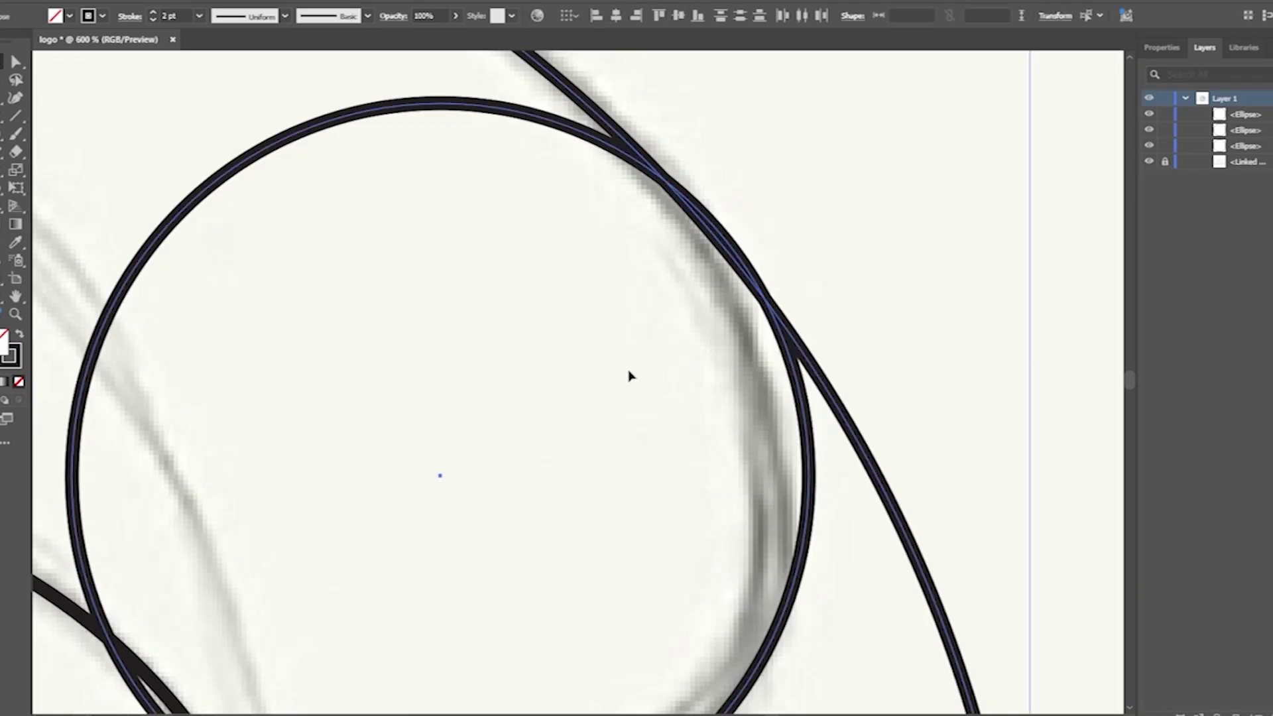
{"action": "scroll", "coordinate": [686, 225], "scroll_direction": "up", "scroll_amount": 1}
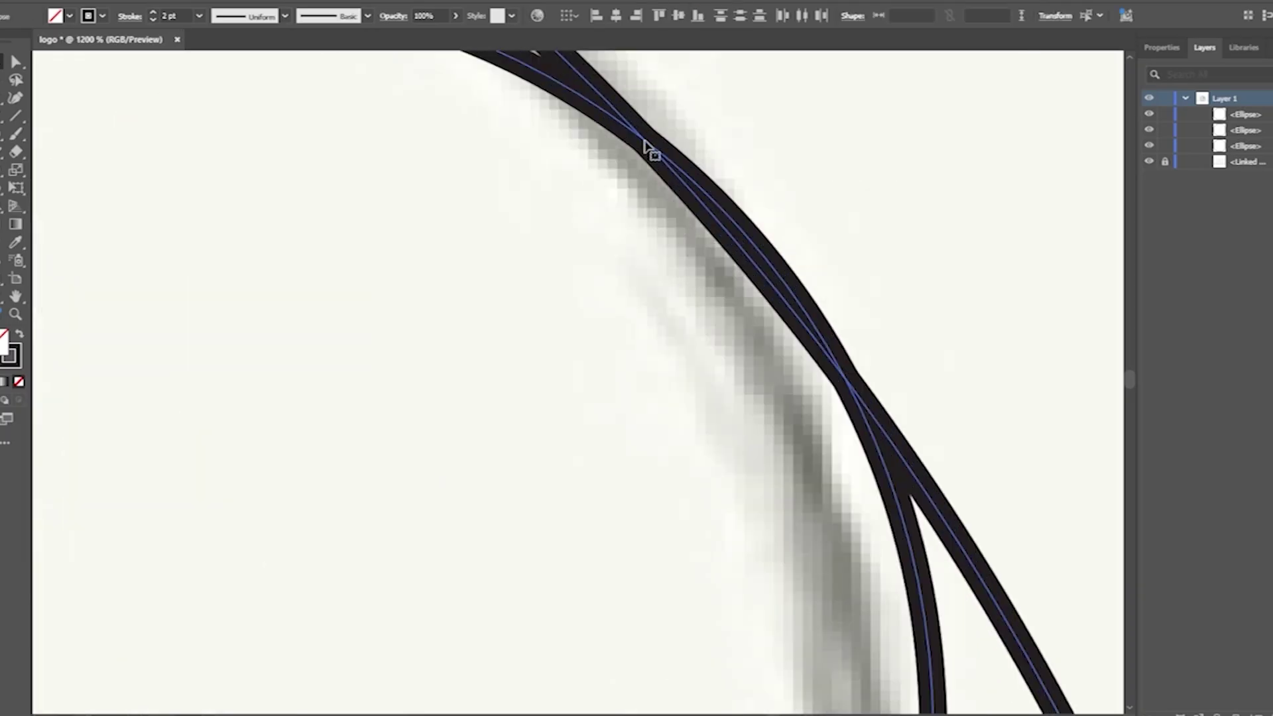
{"action": "left_click", "coordinate": [844, 396]}
{"action": "scroll", "coordinate": [845, 396], "scroll_direction": "down", "scroll_amount": 3}
{"action": "scroll", "coordinate": [546, 626], "scroll_direction": "down", "scroll_amount": 3}
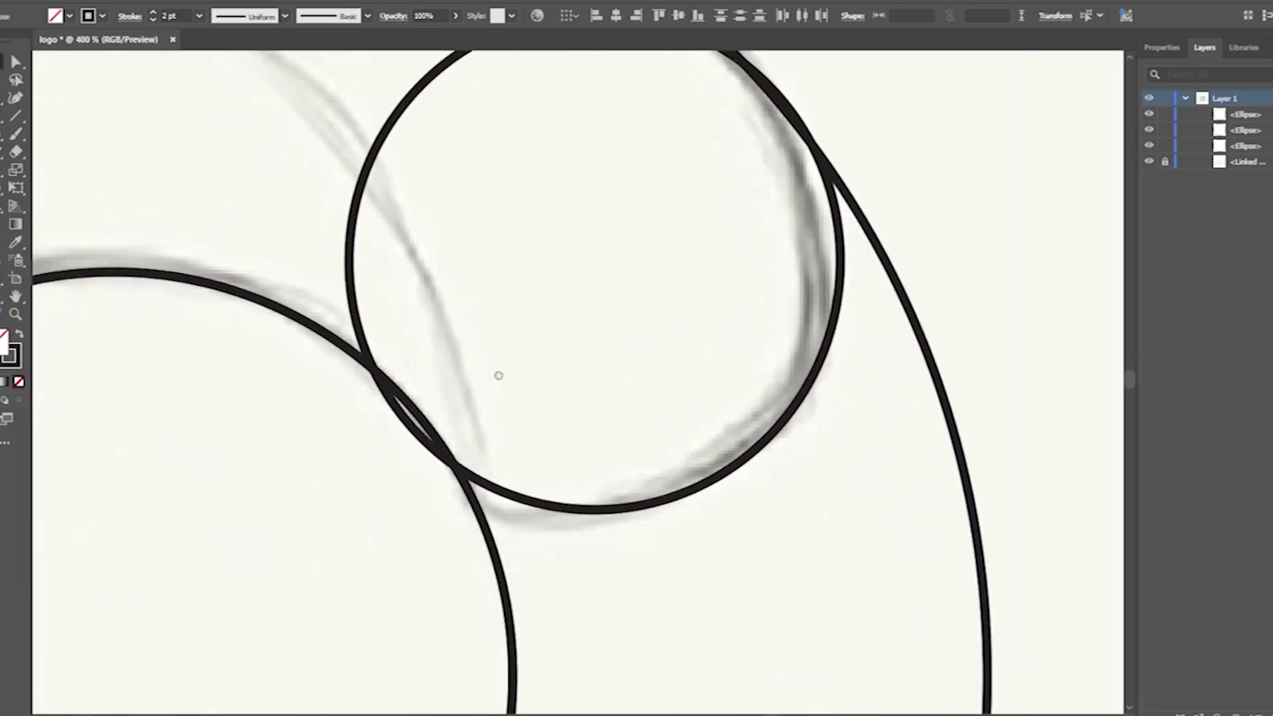
{"action": "left_click_drag", "start_coordinate": [484, 351], "coordinate": [273, 545]}
{"action": "scroll", "coordinate": [378, 535], "scroll_direction": "up", "scroll_amount": 1}
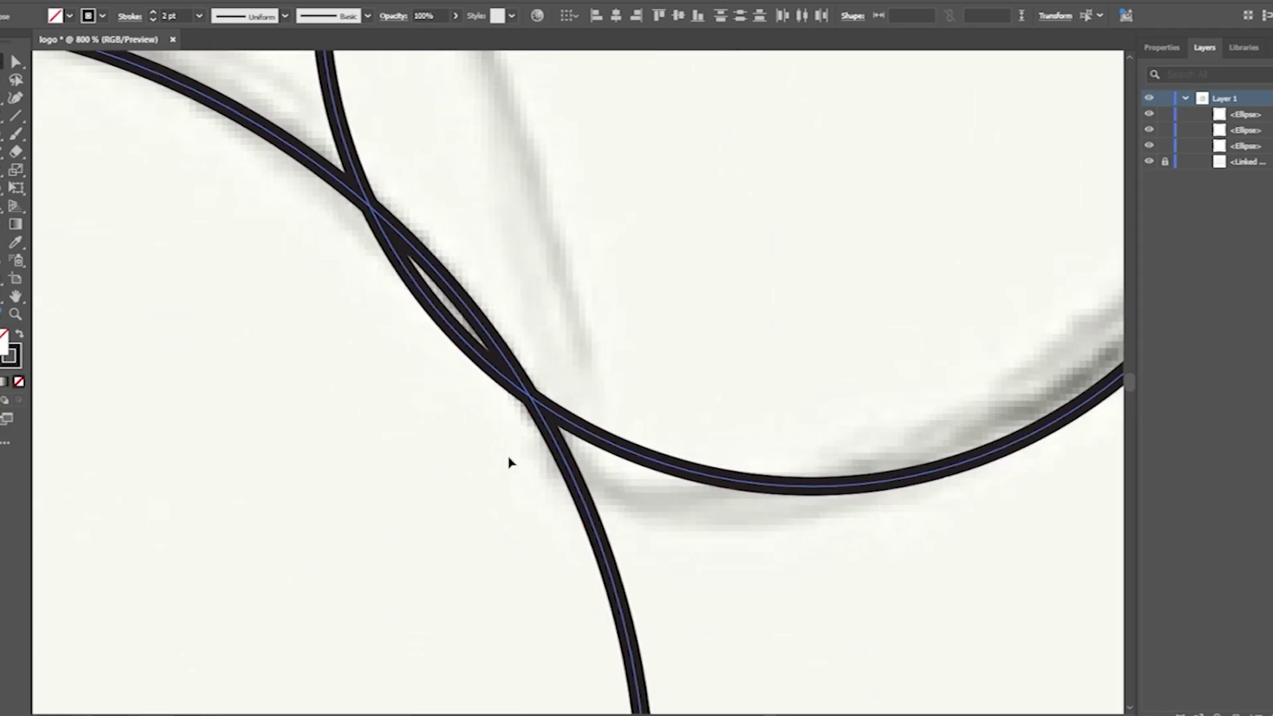
{"action": "scroll", "coordinate": [398, 224], "scroll_direction": "down", "scroll_amount": 4}
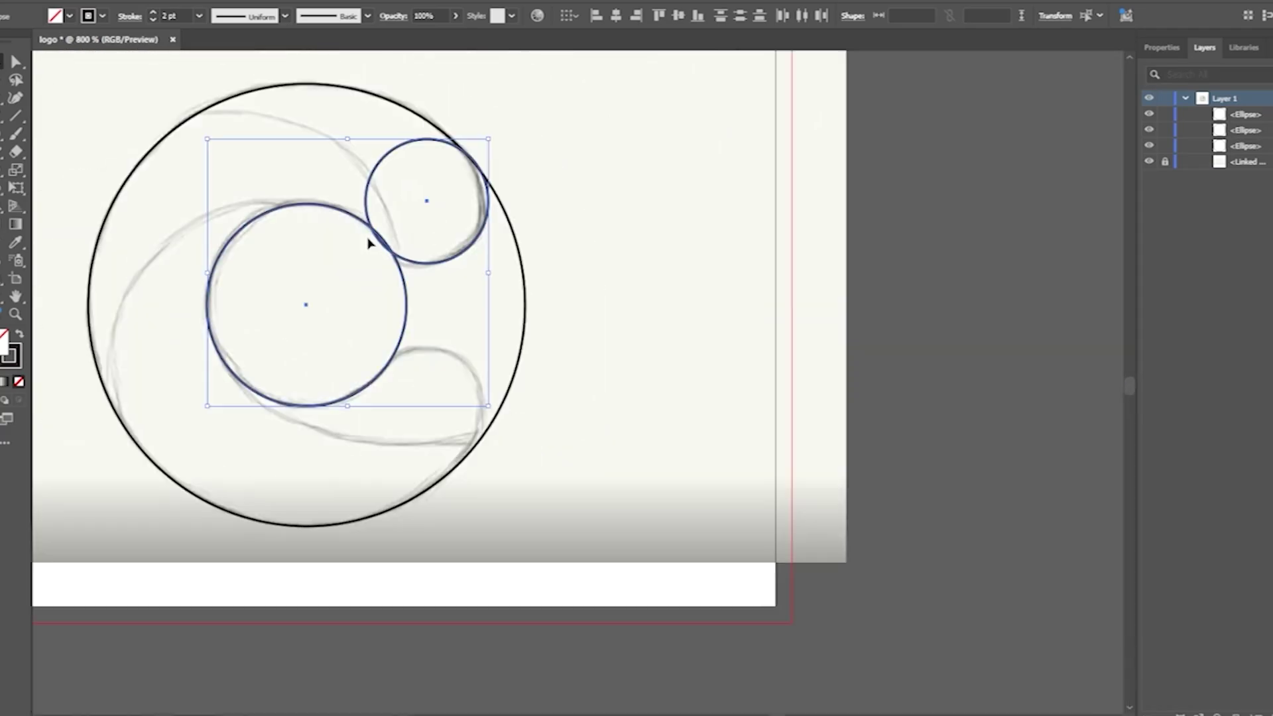
{"action": "left_click", "coordinate": [541, 175]}
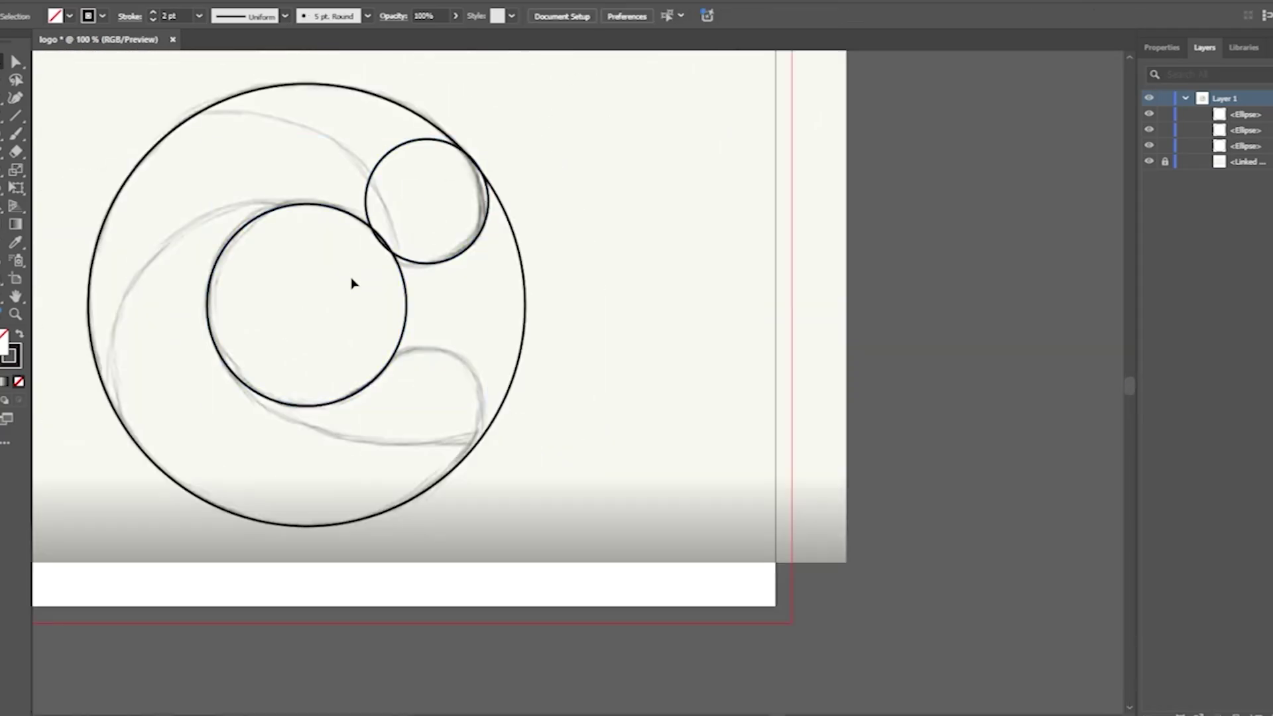
Duplicate the small upper circle straight down onto the sketch's lower-right lobe.
{"action": "left_click_drag", "start_coordinate": [435, 293], "coordinate": [554, 304]}
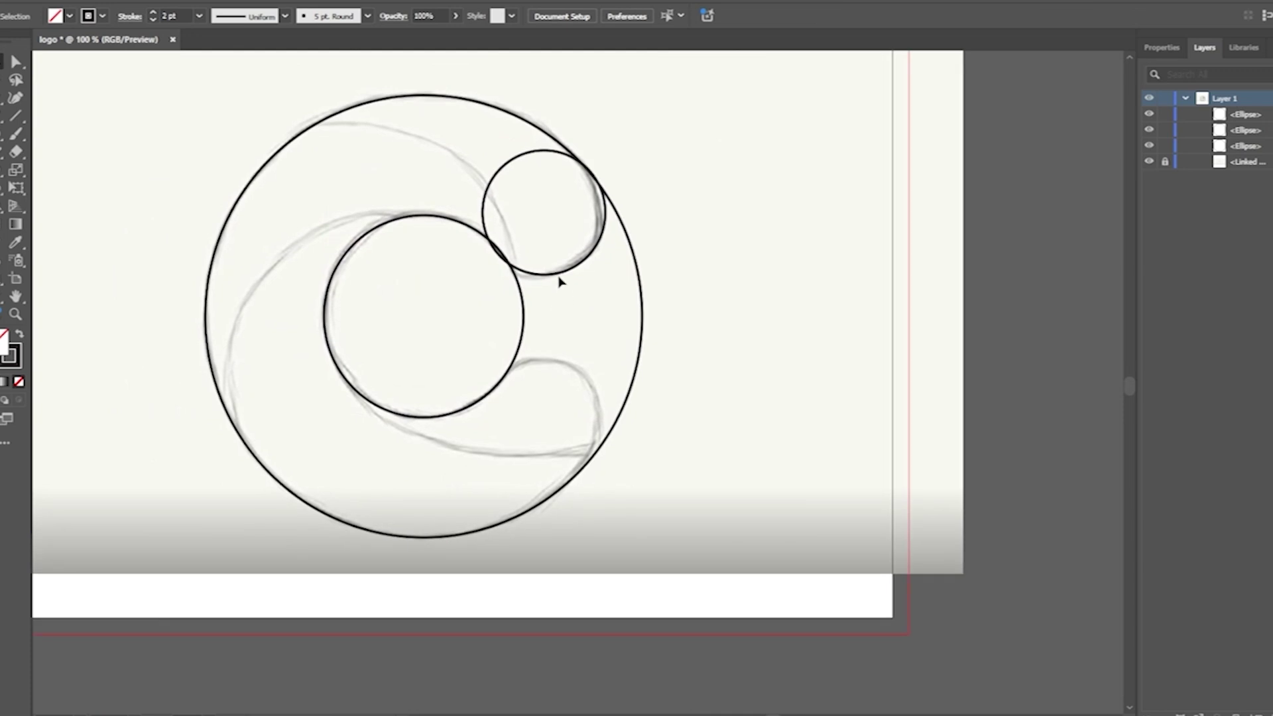
{"action": "left_click", "coordinate": [557, 302]}
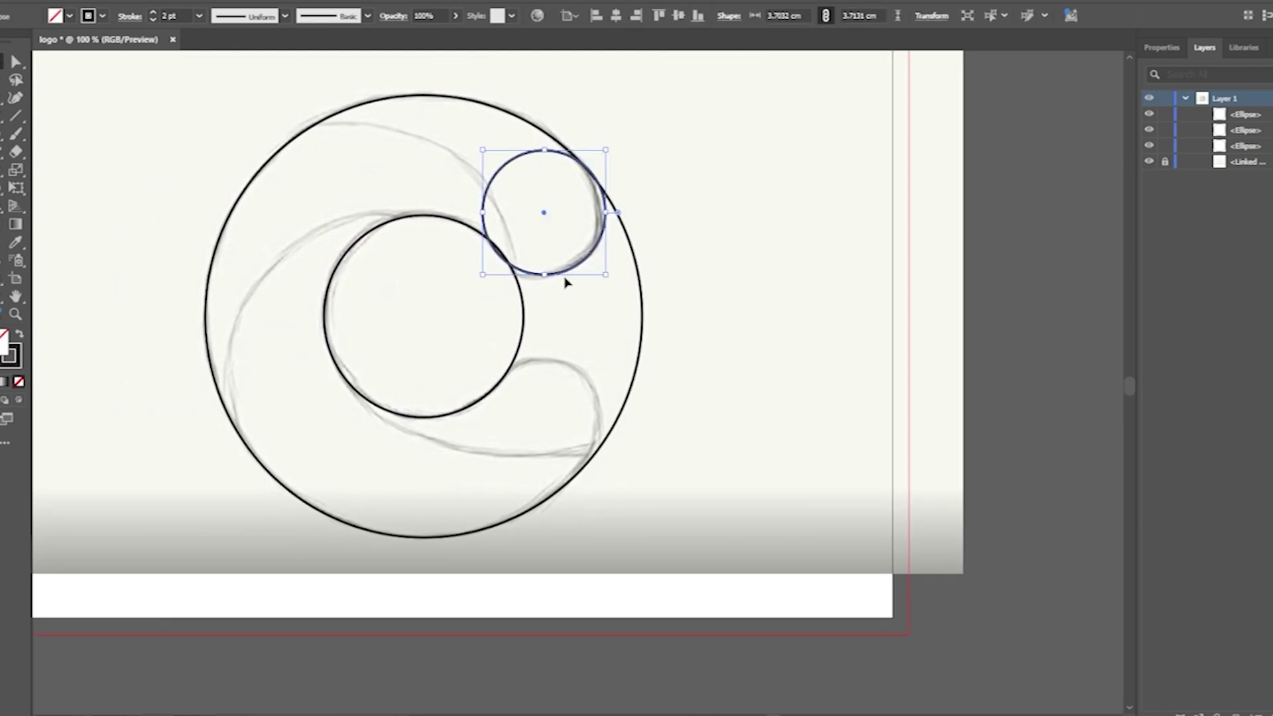
{"action": "left_click_drag", "start_coordinate": [573, 272], "coordinate": [572, 478]}
Examine closely where the small lower circle crosses the outer circle and the inner circle.
{"action": "scroll", "coordinate": [663, 520], "scroll_direction": "up", "scroll_amount": 4}
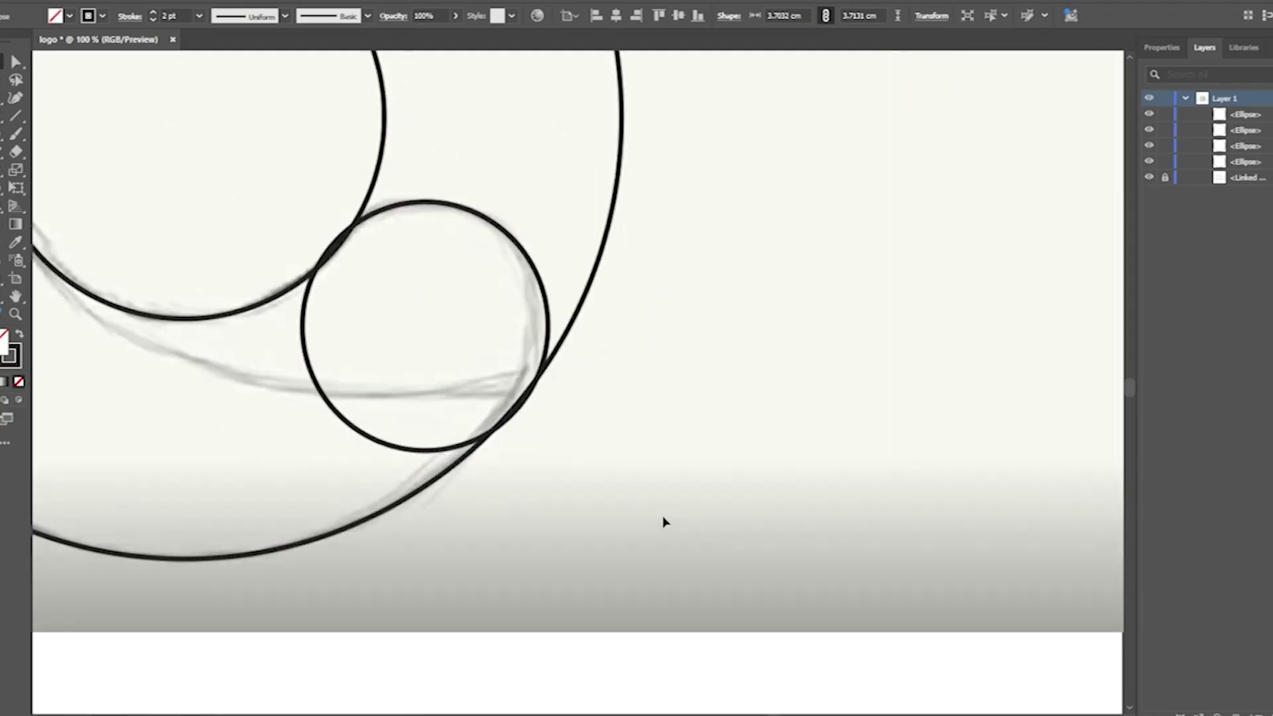
{"action": "scroll", "coordinate": [517, 431], "scroll_direction": "left", "scroll_amount": 2}
{"action": "scroll", "coordinate": [509, 408], "scroll_direction": "left", "scroll_amount": 1}
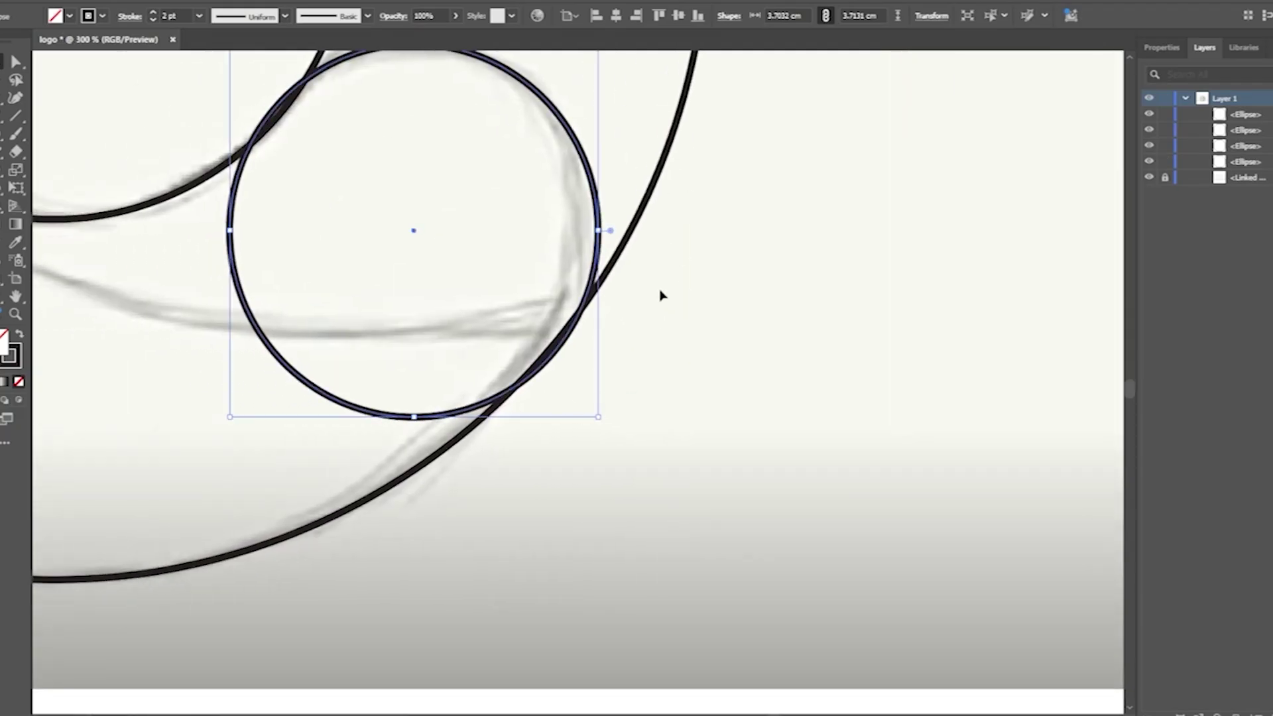
{"action": "scroll", "coordinate": [619, 392], "scroll_direction": "up", "scroll_amount": 1}
{"action": "scroll", "coordinate": [662, 440], "scroll_direction": "left", "scroll_amount": 1}
{"action": "left_click_drag", "start_coordinate": [660, 438], "coordinate": [557, 367]}
{"action": "scroll", "coordinate": [596, 365], "scroll_direction": "up", "scroll_amount": 2}
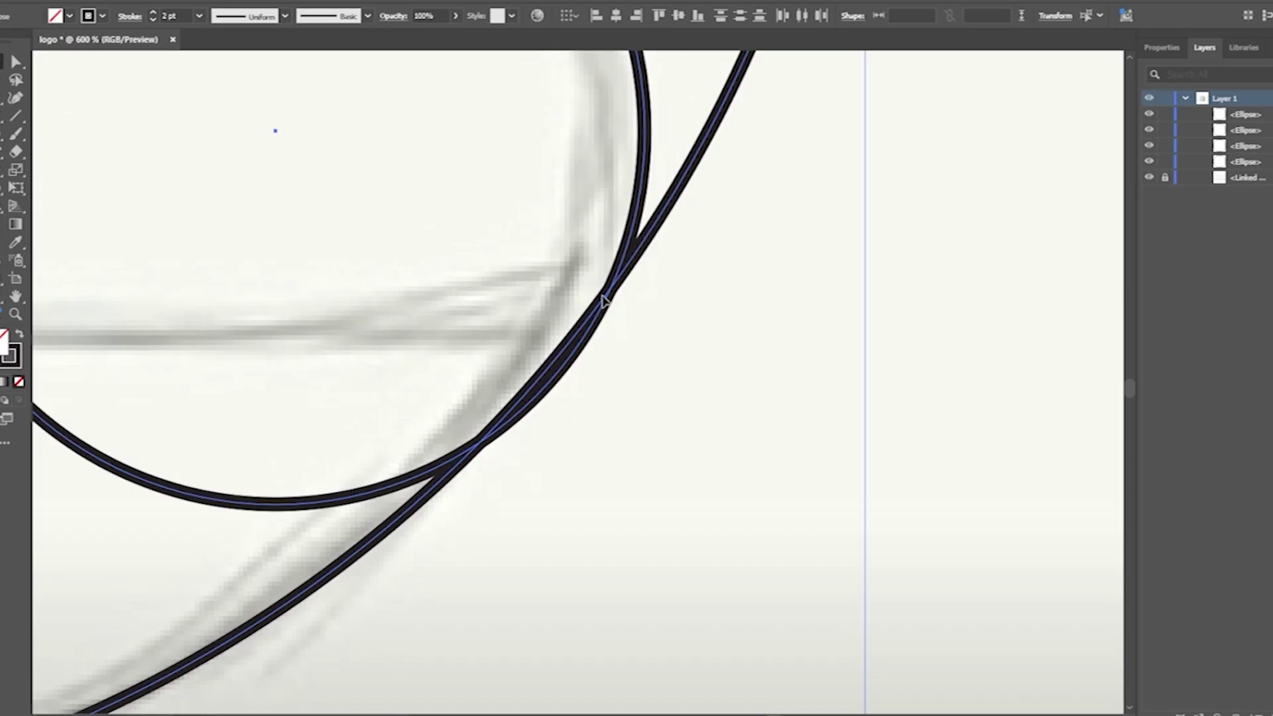
{"action": "scroll", "coordinate": [517, 443], "scroll_direction": "down", "scroll_amount": 3}
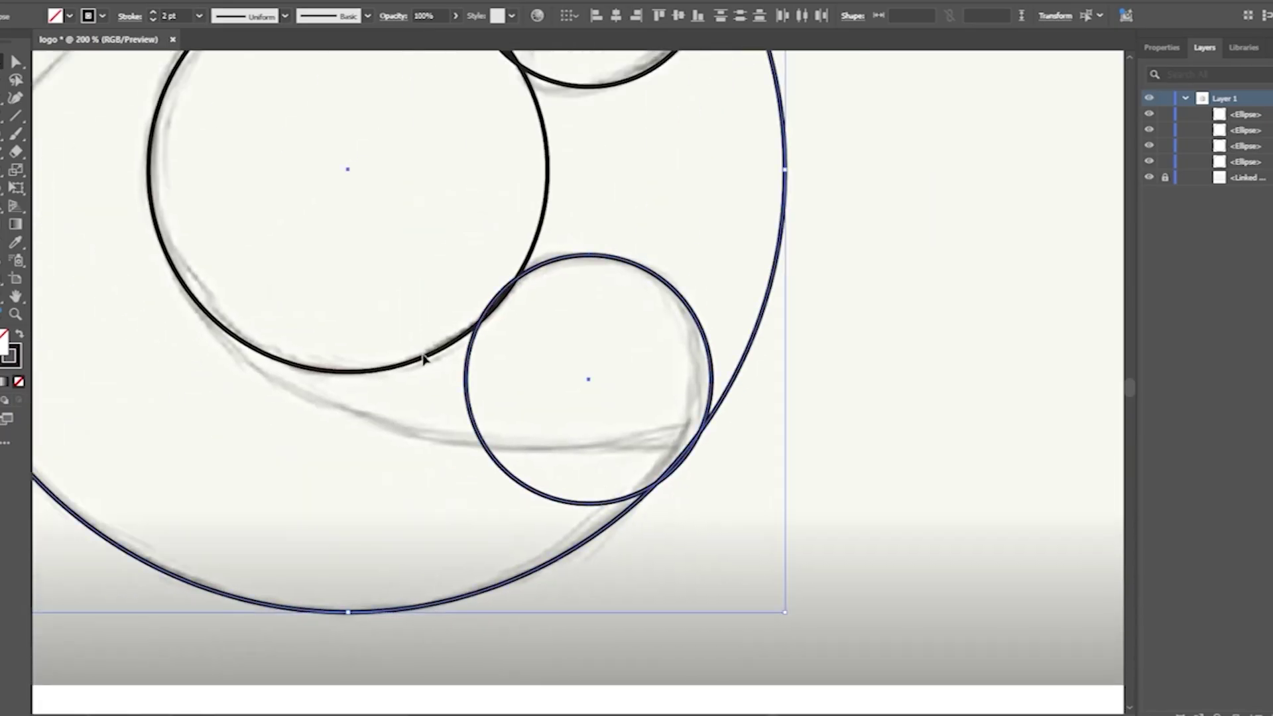
{"action": "scroll", "coordinate": [491, 319], "scroll_direction": "up", "scroll_amount": 3}
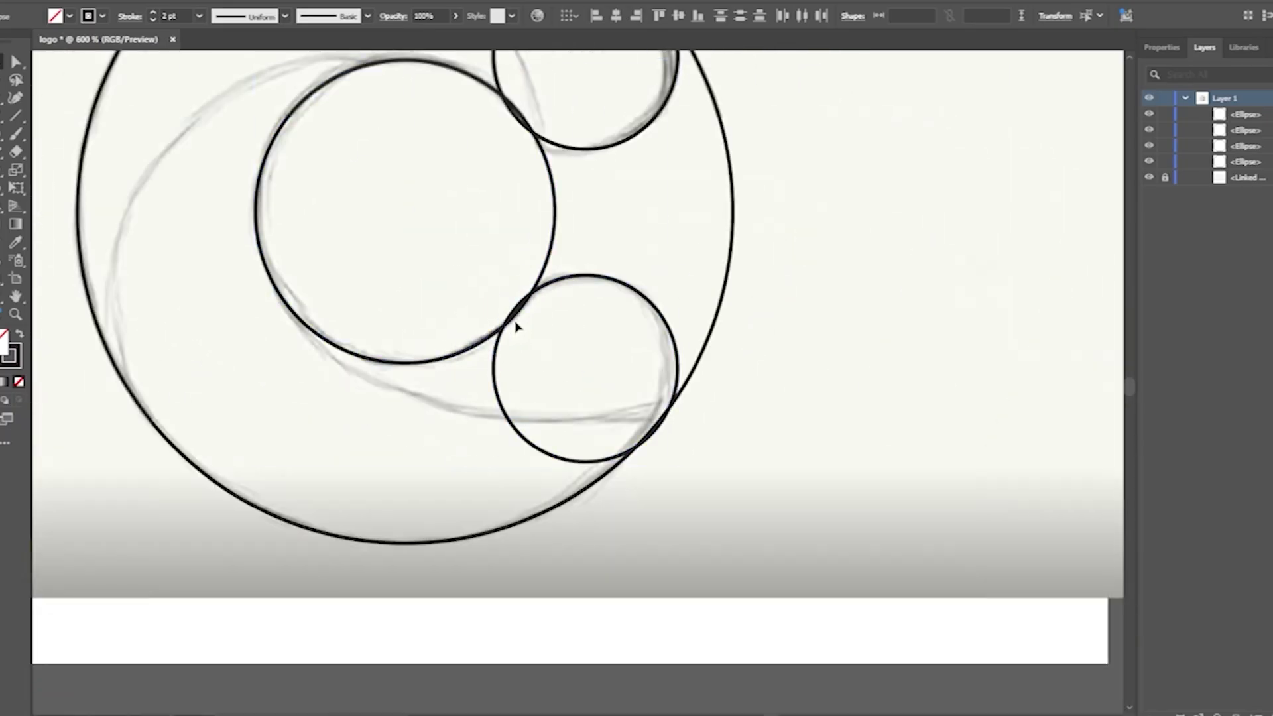
{"action": "scroll", "coordinate": [526, 328], "scroll_direction": "down", "scroll_amount": 2}
{"action": "left_click", "coordinate": [694, 345]}
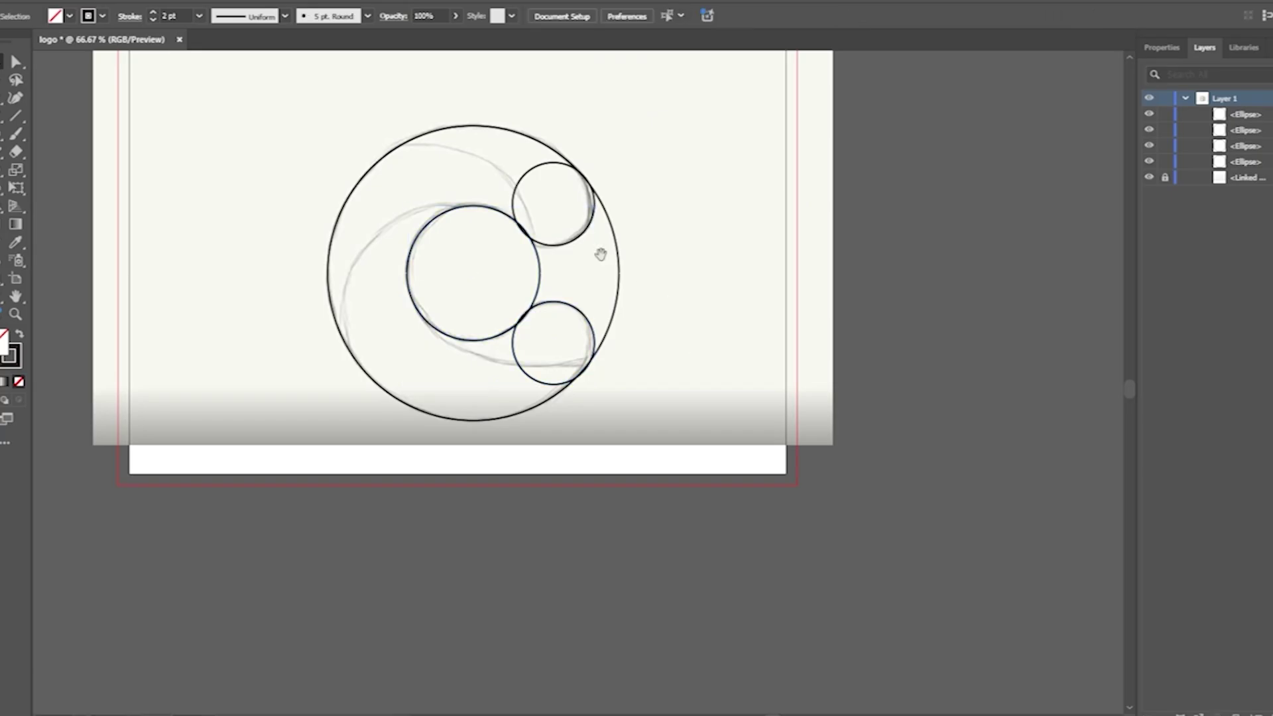
Check the objects inside Layer 1 and add two new layers above it.
{"action": "left_click_drag", "start_coordinate": [600, 255], "coordinate": [654, 248]}
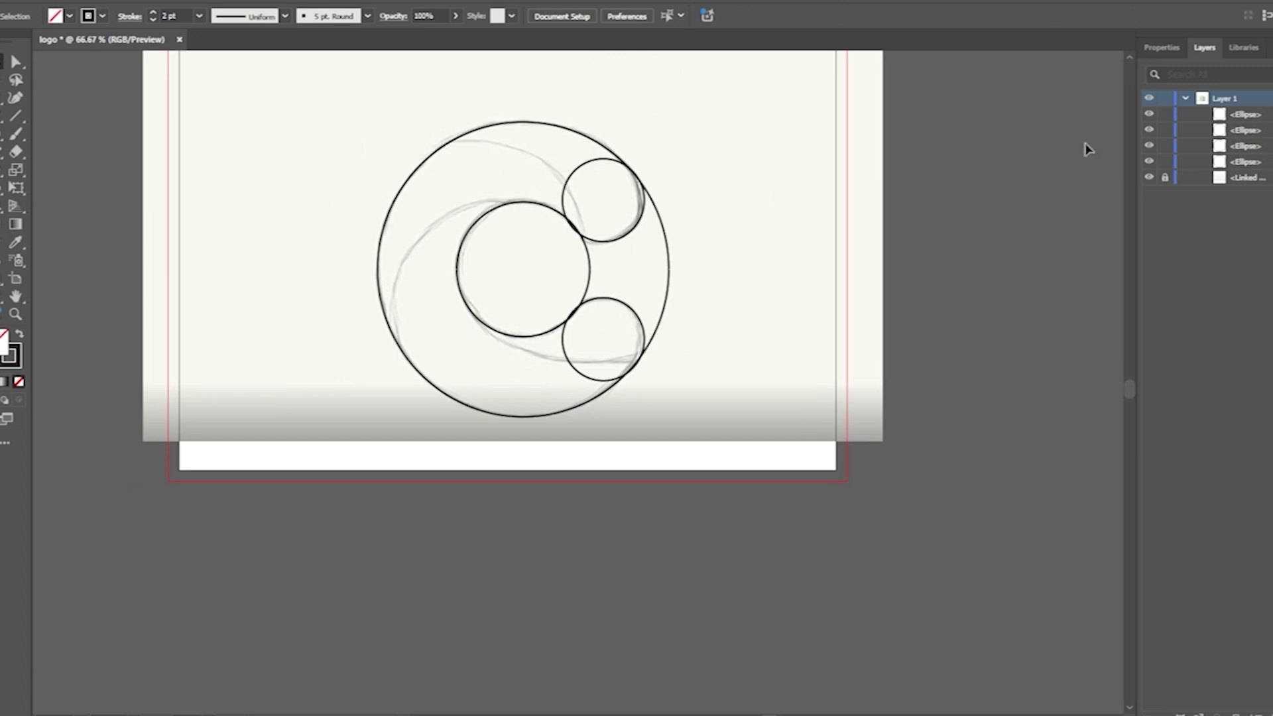
{"action": "left_click", "coordinate": [1186, 98]}
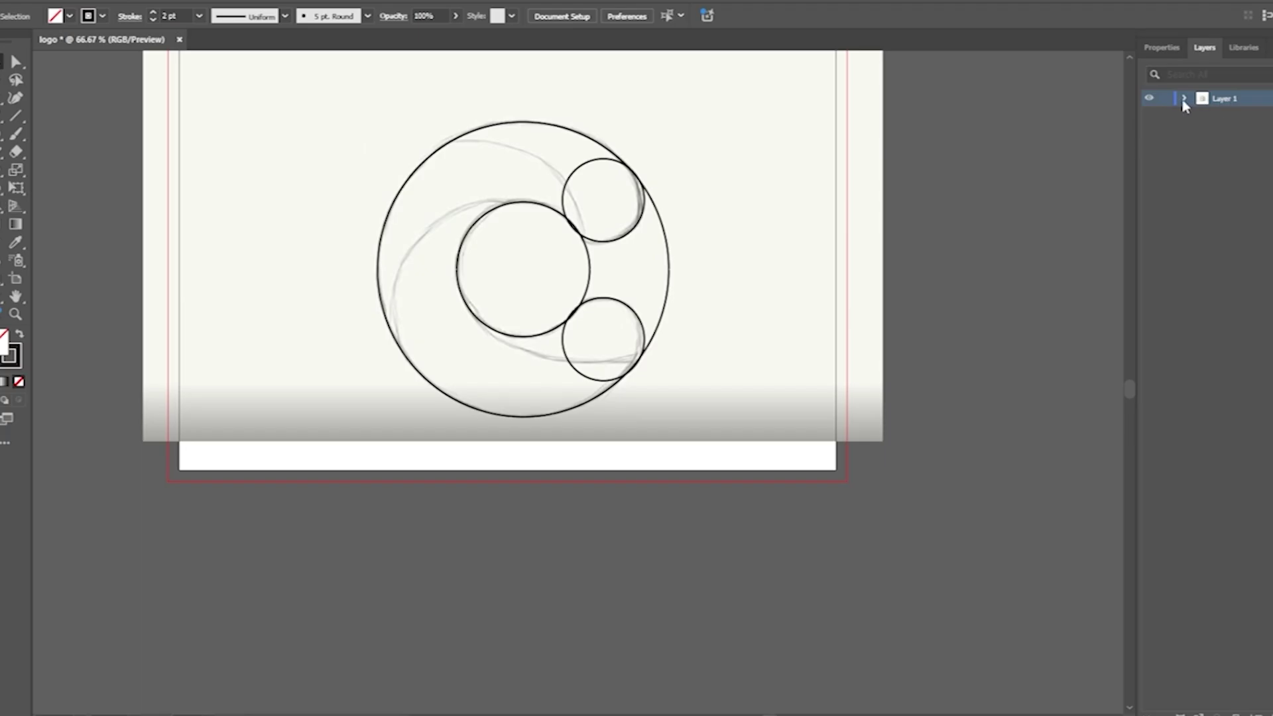
{"action": "left_click", "coordinate": [1185, 102]}
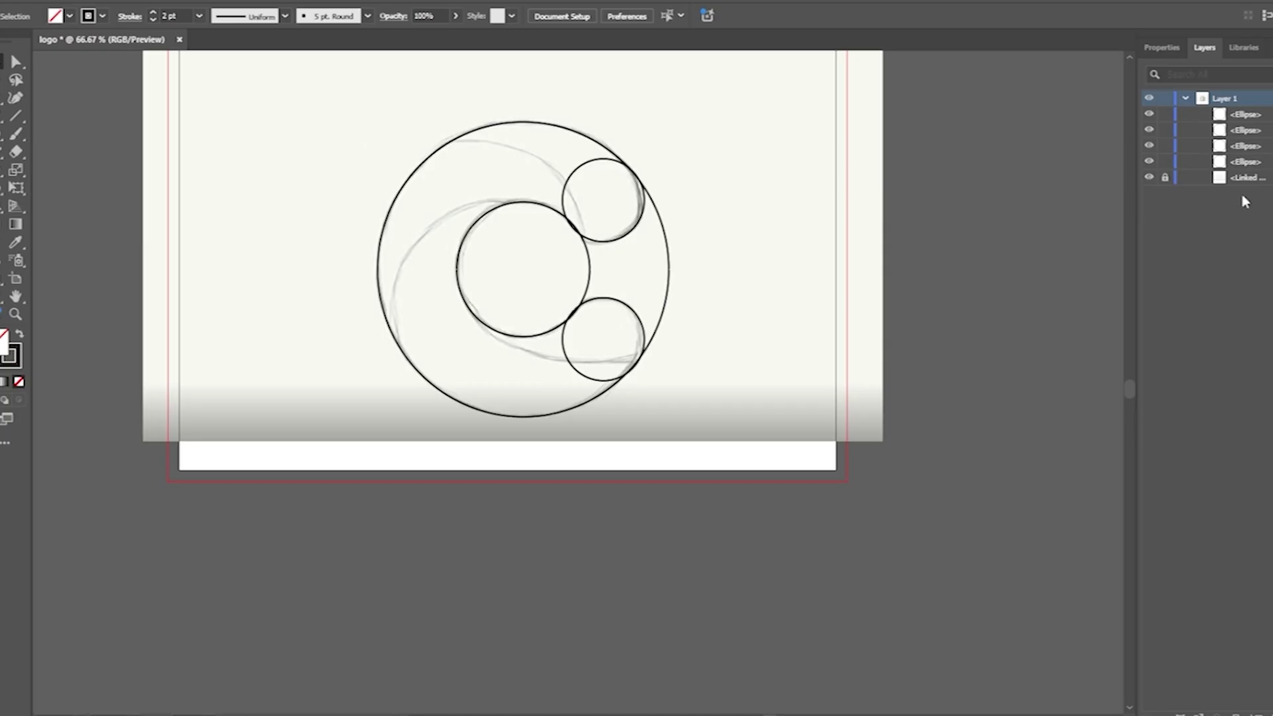
{"action": "left_click", "coordinate": [1185, 100]}
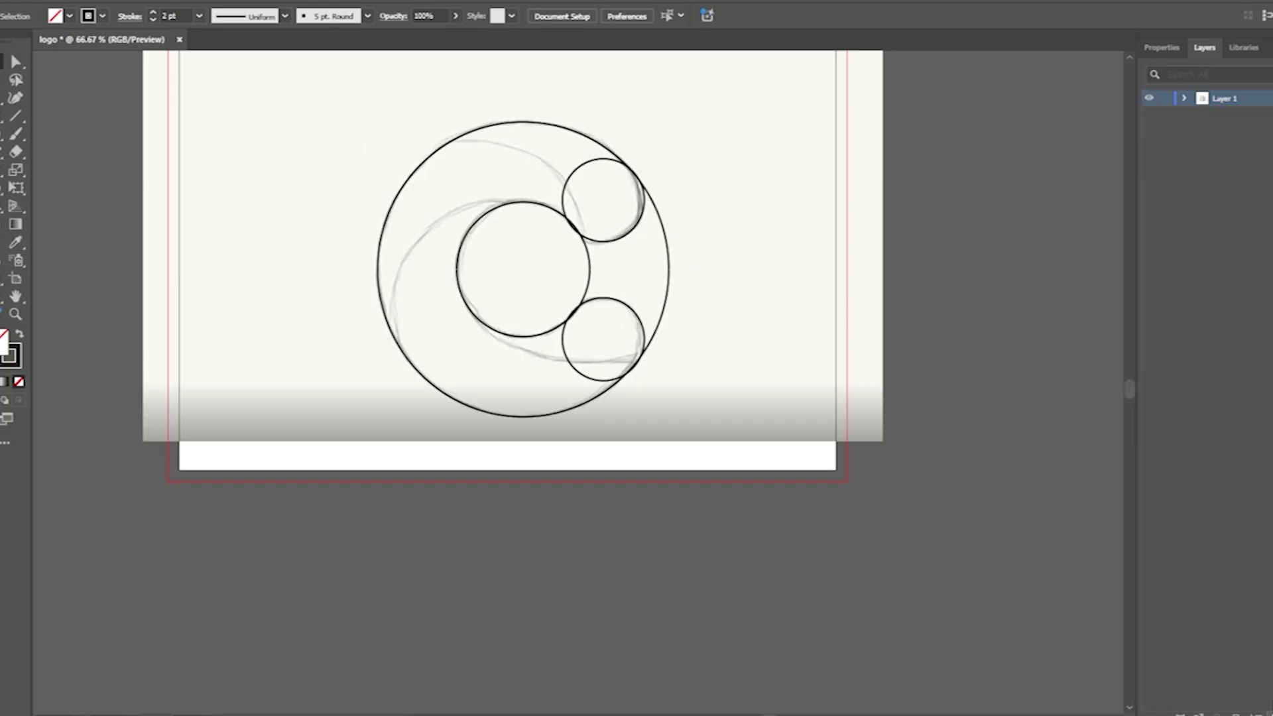
{"action": "key", "text": "ctrl+l"}
{"action": "key", "text": "ctrl+l"}
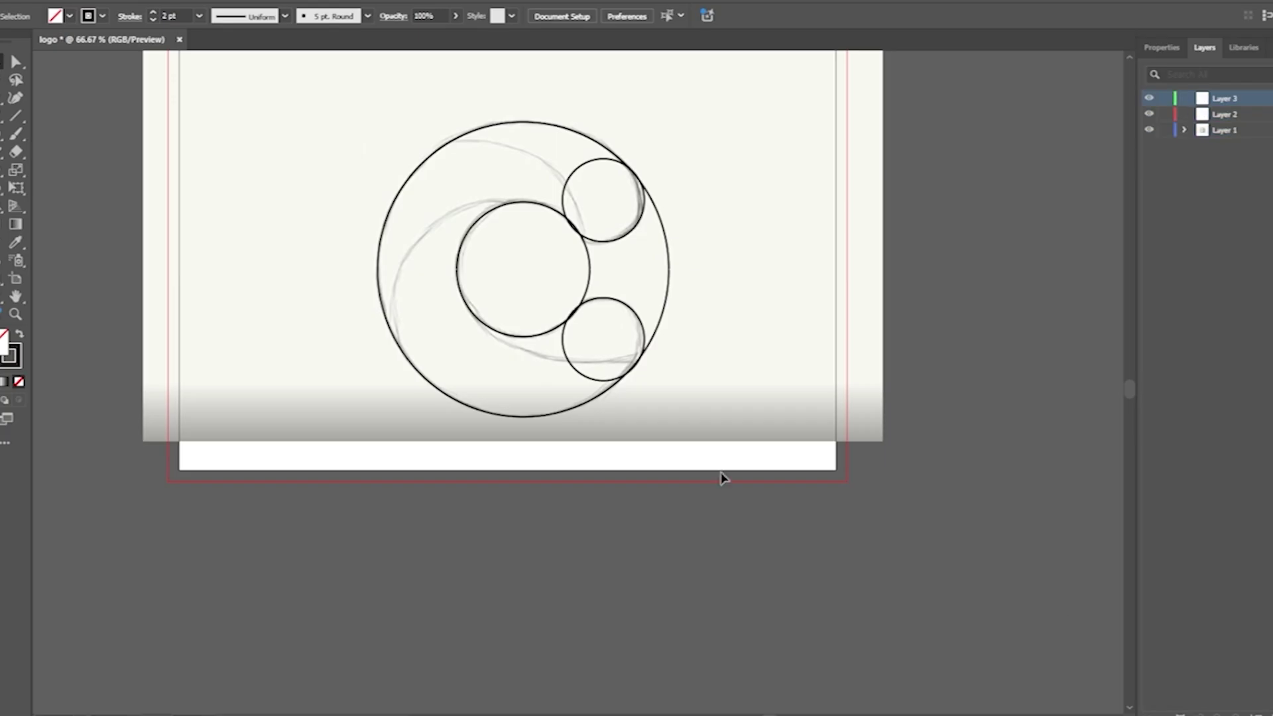
Draw a test ellipse about 2.02 × 3.78 cm beside the circles on the topmost layer, and delete it with both new layers.
{"action": "left_click_drag", "start_coordinate": [292, 159], "coordinate": [341, 247]}
{"action": "left_click", "coordinate": [1184, 98]}
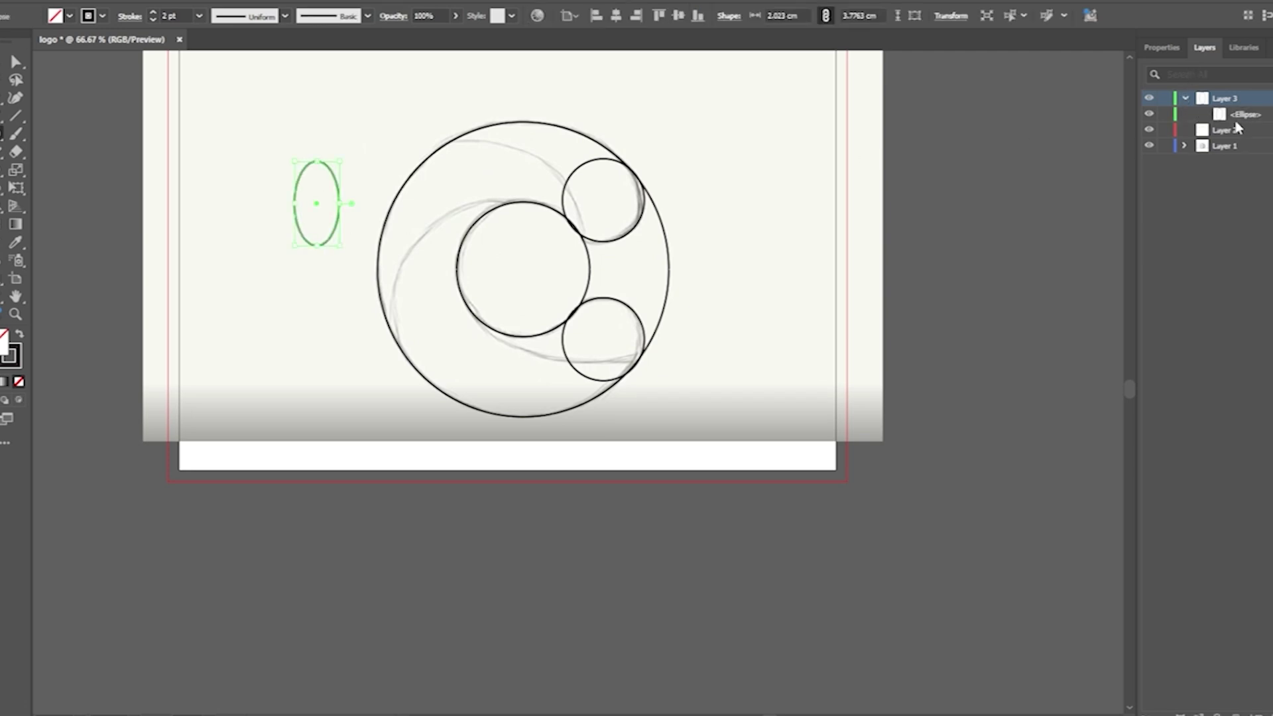
{"action": "key", "text": "Delete"}
{"action": "key", "text": "Delete"}
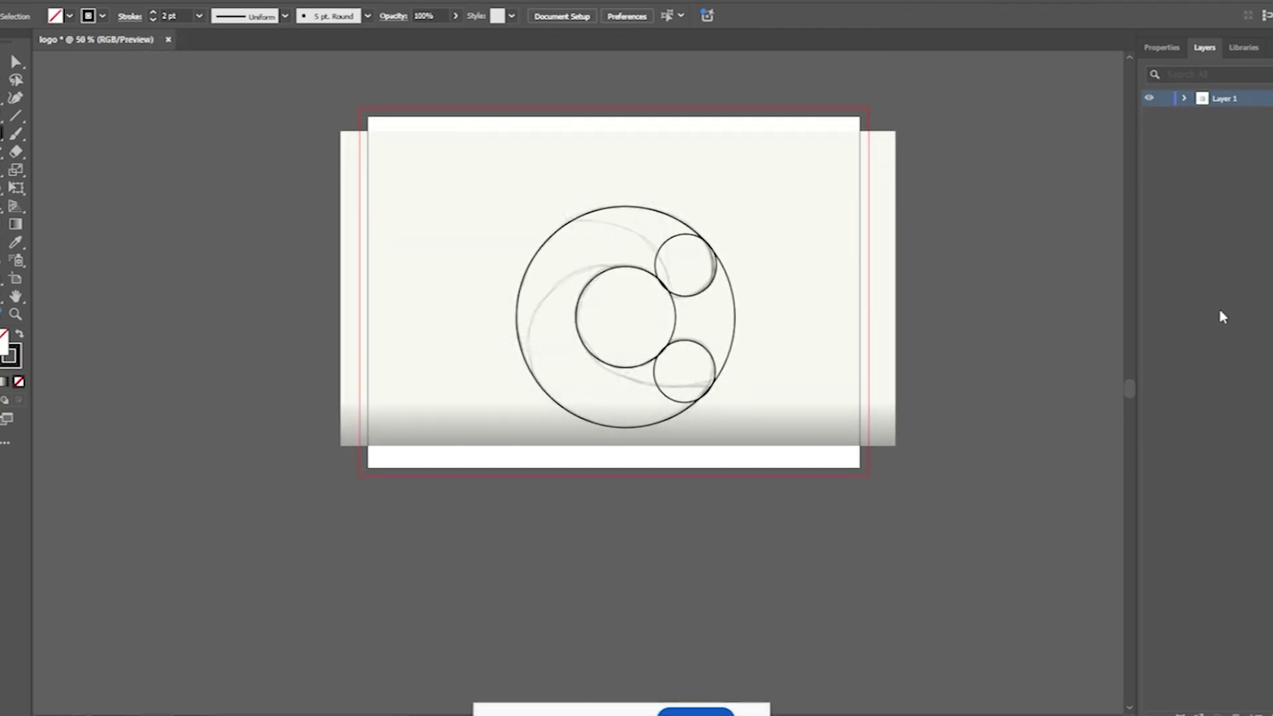
{"action": "left_click", "coordinate": [1185, 101]}
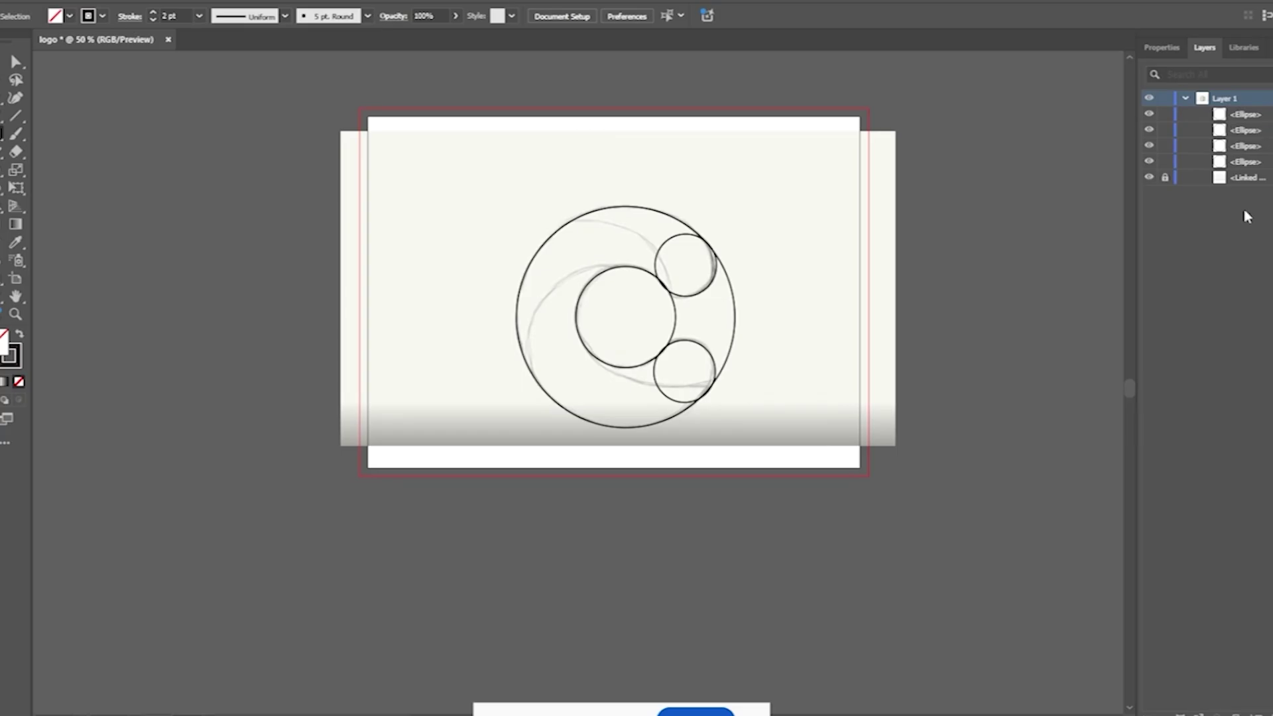
{"action": "left_click", "coordinate": [1185, 99]}
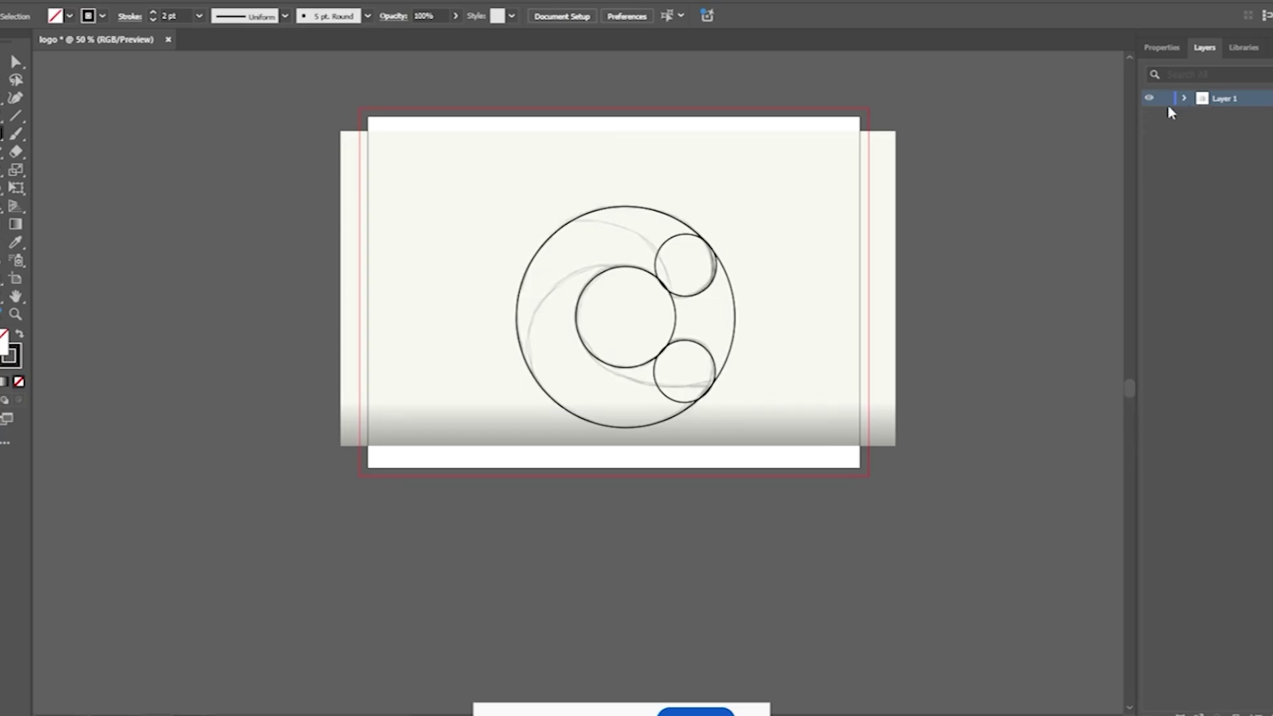
Select all four circles of the logo construction and activate the Shape Builder tool.
{"action": "left_click", "coordinate": [16, 62]}
{"action": "left_click_drag", "start_coordinate": [794, 156], "coordinate": [467, 456]}
{"action": "key", "text": "ctrl+plus"}
{"action": "key", "text": "ctrl+minus"}
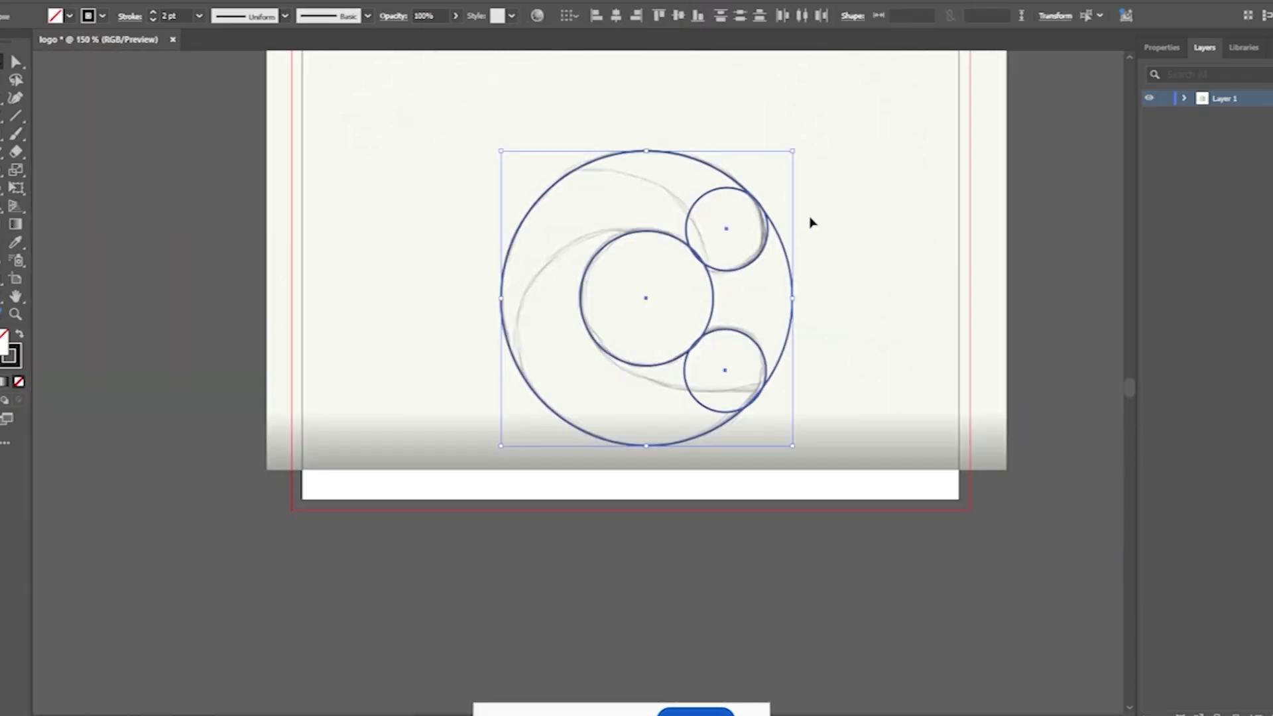
{"action": "left_click", "coordinate": [832, 150]}
{"action": "left_click_drag", "start_coordinate": [839, 123], "coordinate": [507, 444]}
{"action": "key", "text": "ctrl+1"}
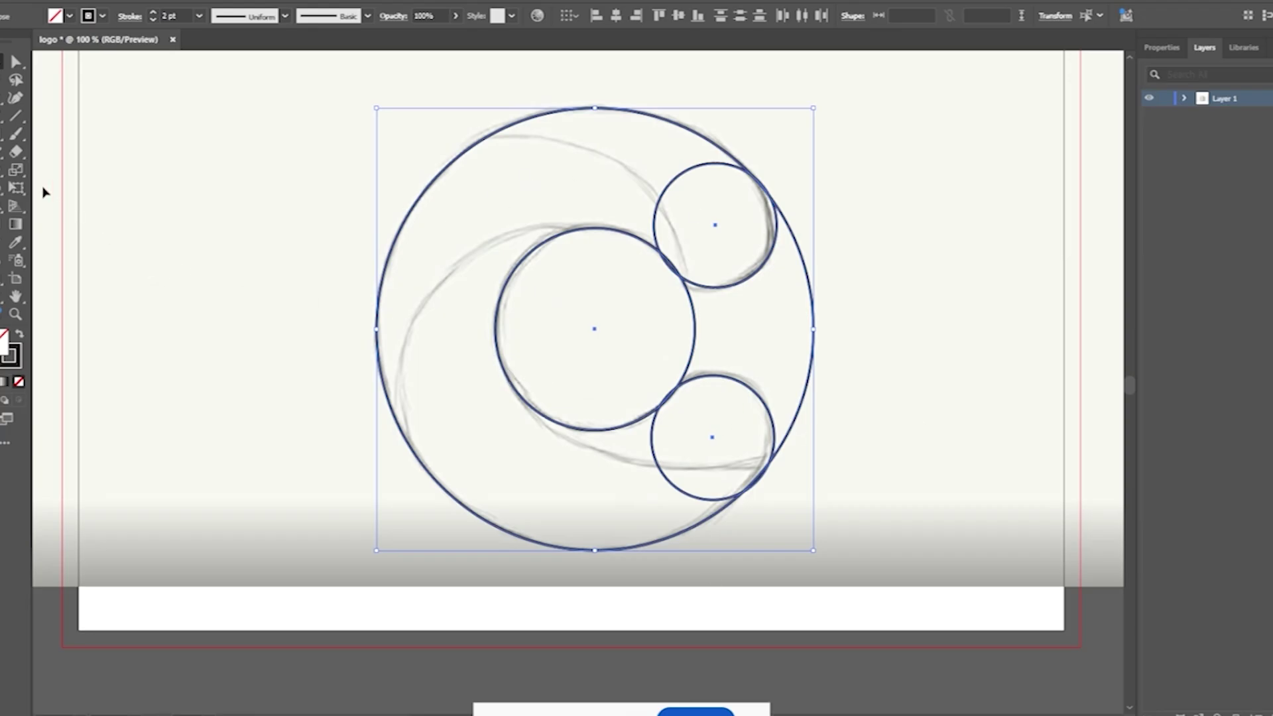
{"action": "left_click", "coordinate": [16, 207]}
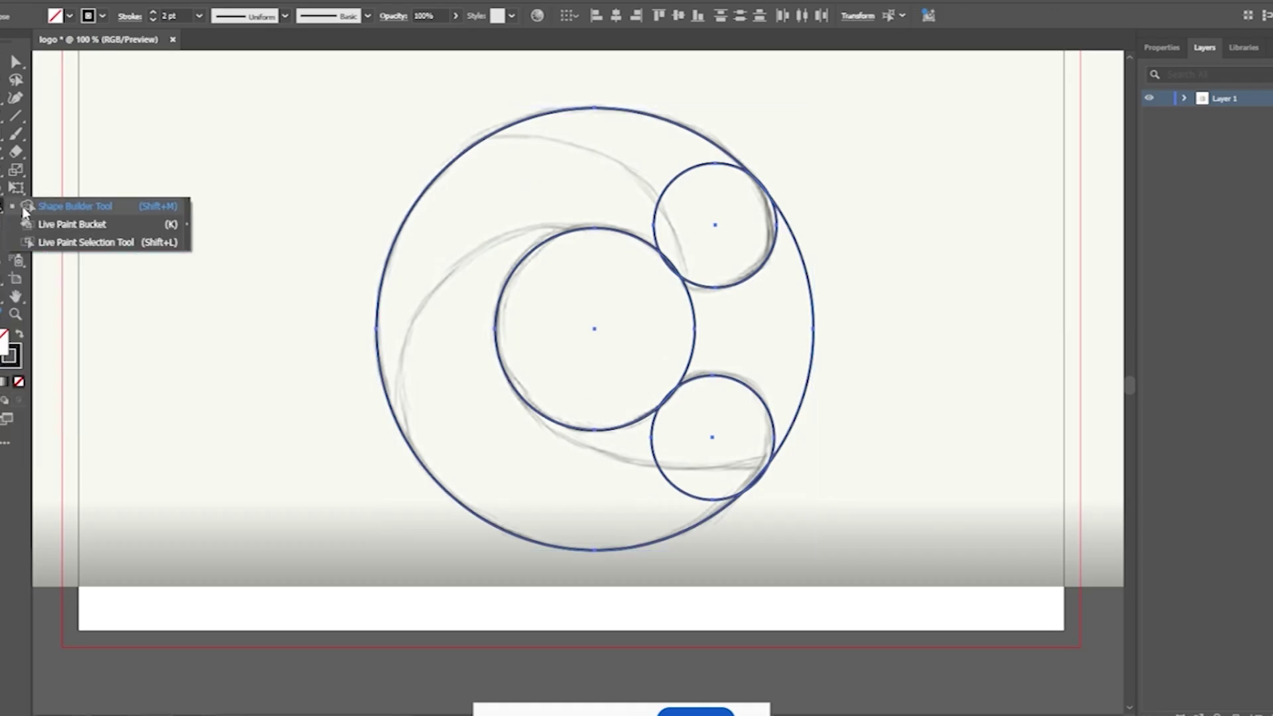
{"action": "left_click", "coordinate": [72, 207]}
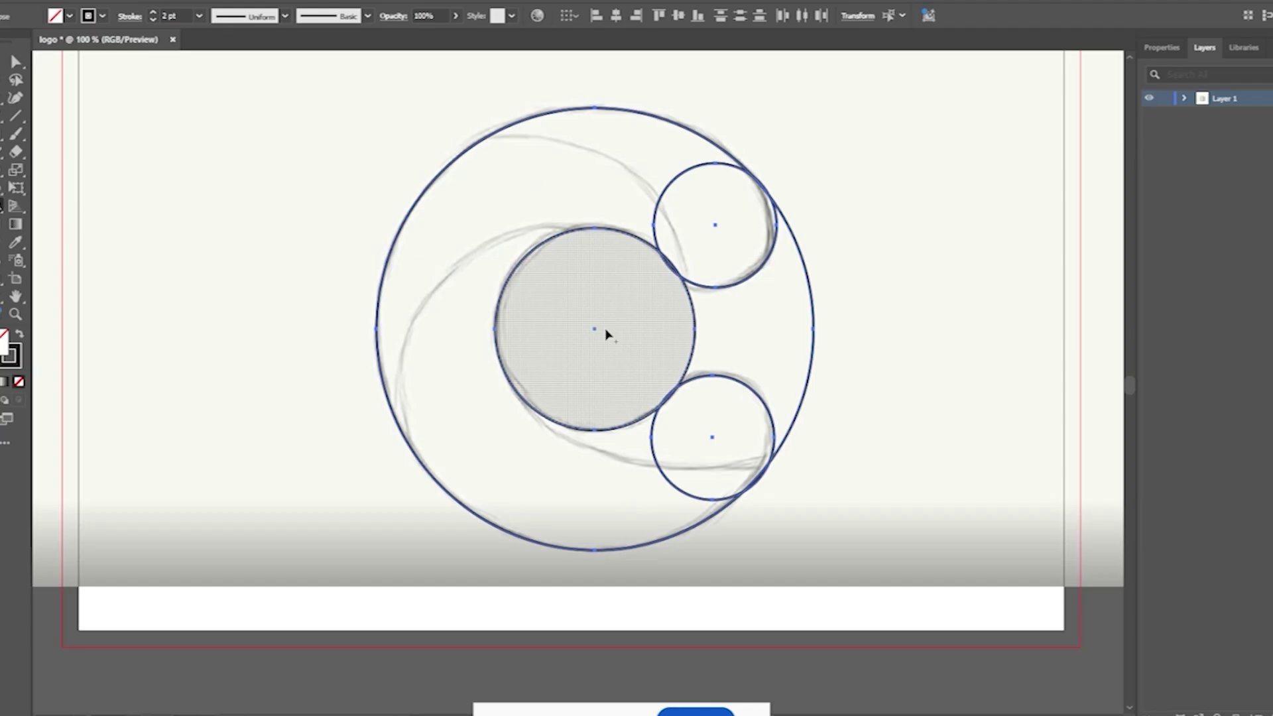
Try several Shape Builder strokes across the inner circle and the gap between the small circles, undoing each one.
{"action": "left_click_drag", "start_coordinate": [607, 333], "coordinate": [866, 361]}
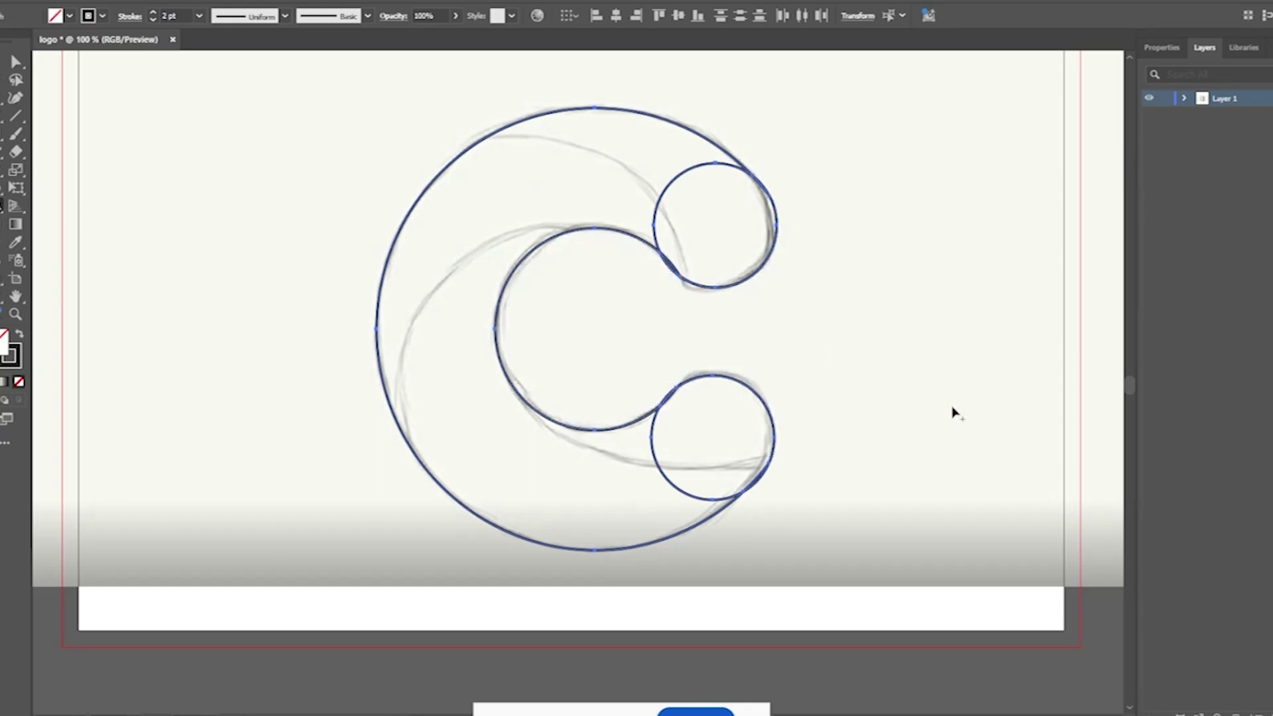
{"action": "key", "text": "ctrl+z"}
{"action": "left_click_drag", "start_coordinate": [770, 362], "coordinate": [690, 437]}
{"action": "key", "text": "ctrl+z"}
{"action": "left_click_drag", "start_coordinate": [881, 400], "coordinate": [571, 321]}
{"action": "key", "text": "ctrl+z"}
{"action": "mouse_move", "coordinate": [873, 421]}
{"action": "left_mouse_down"}
{"action": "mouse_move", "coordinate": [594, 336]}
{"action": "mouse_move", "coordinate": [642, 369]}
{"action": "left_mouse_up"}
{"action": "key", "text": "ctrl+z"}
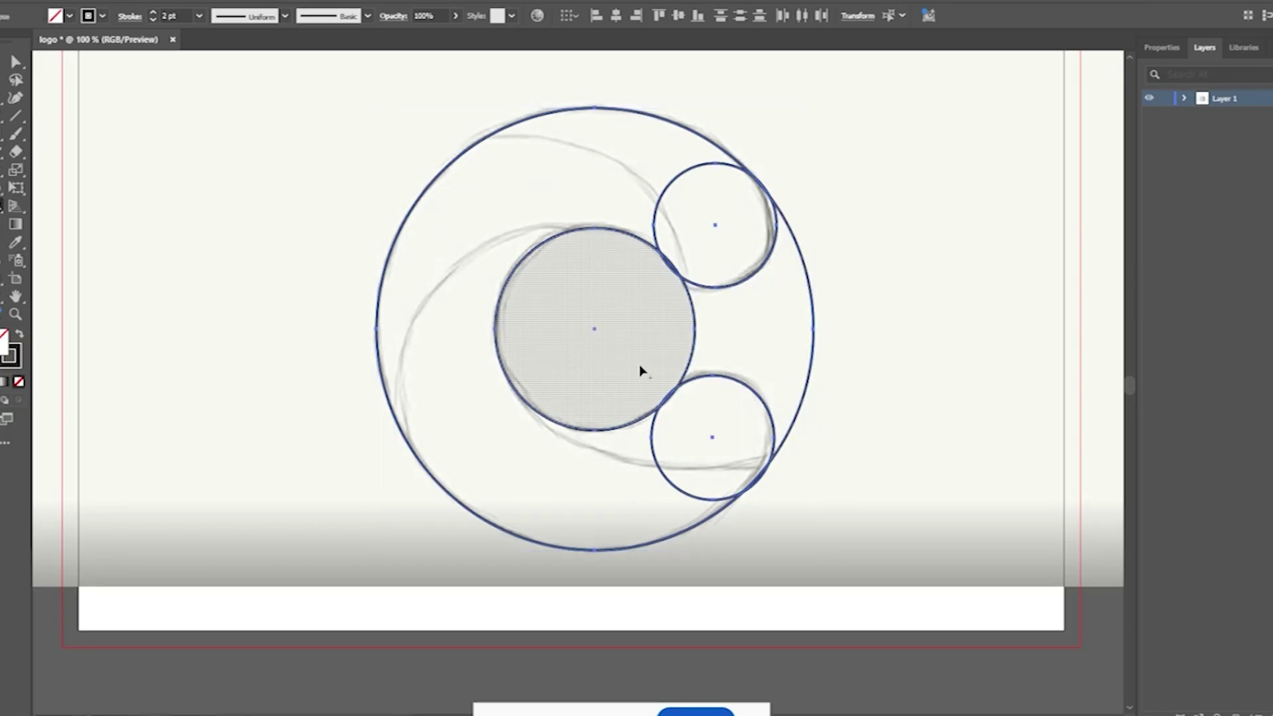
Erase the inner circle's area and the adjoining gap between the small circles with Shape Builder to open the C.
{"action": "left_click_drag", "start_coordinate": [654, 339], "coordinate": [846, 370]}
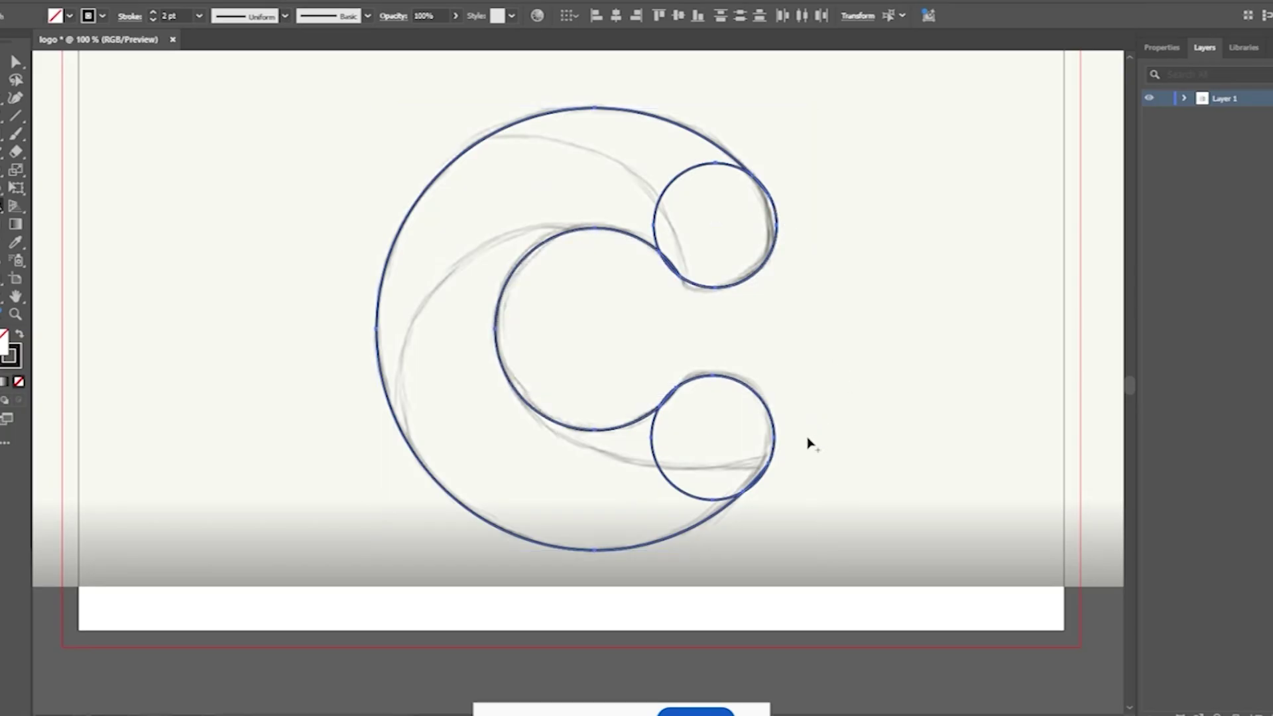
{"action": "left_click", "coordinate": [686, 321]}
{"action": "scroll", "coordinate": [688, 319], "scroll_direction": "up", "scroll_amount": 2}
{"action": "scroll", "coordinate": [697, 316], "scroll_direction": "down", "scroll_amount": 2}
{"action": "key", "text": "ctrl+a"}
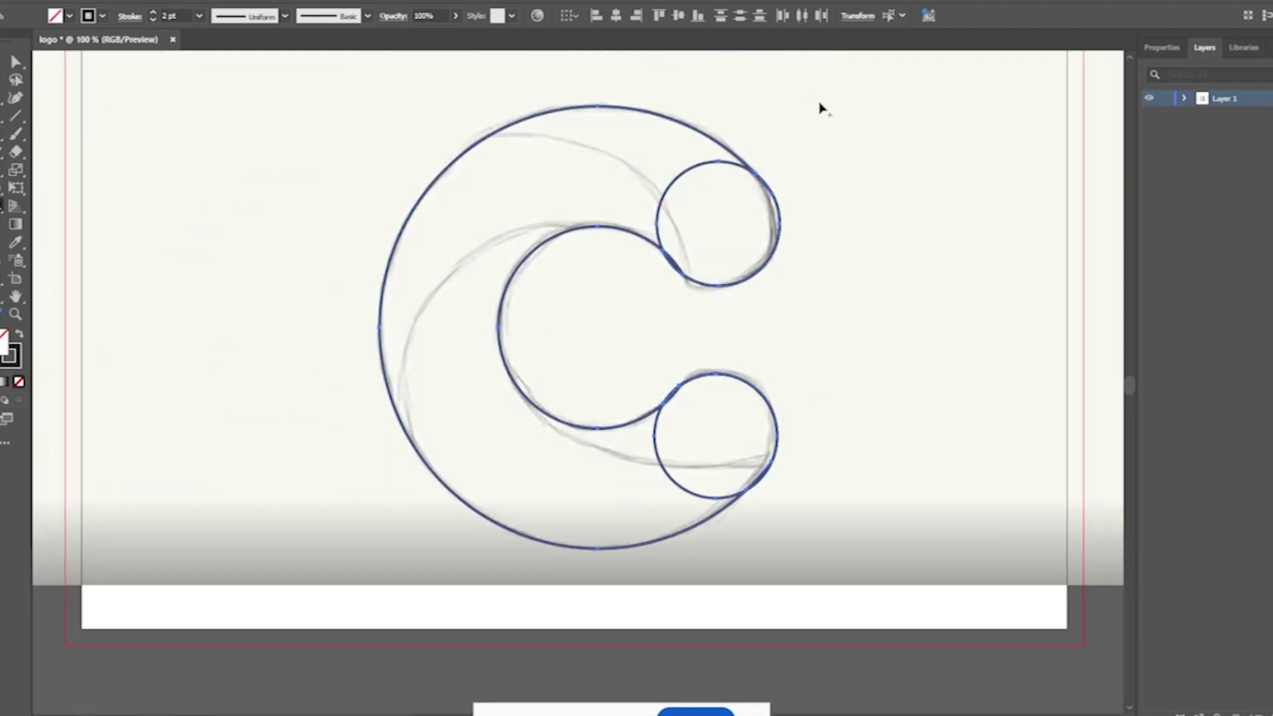
{"action": "scroll", "coordinate": [737, 253], "scroll_direction": "up", "scroll_amount": 3}
{"action": "scroll", "coordinate": [697, 250], "scroll_direction": "down", "scroll_amount": 3}
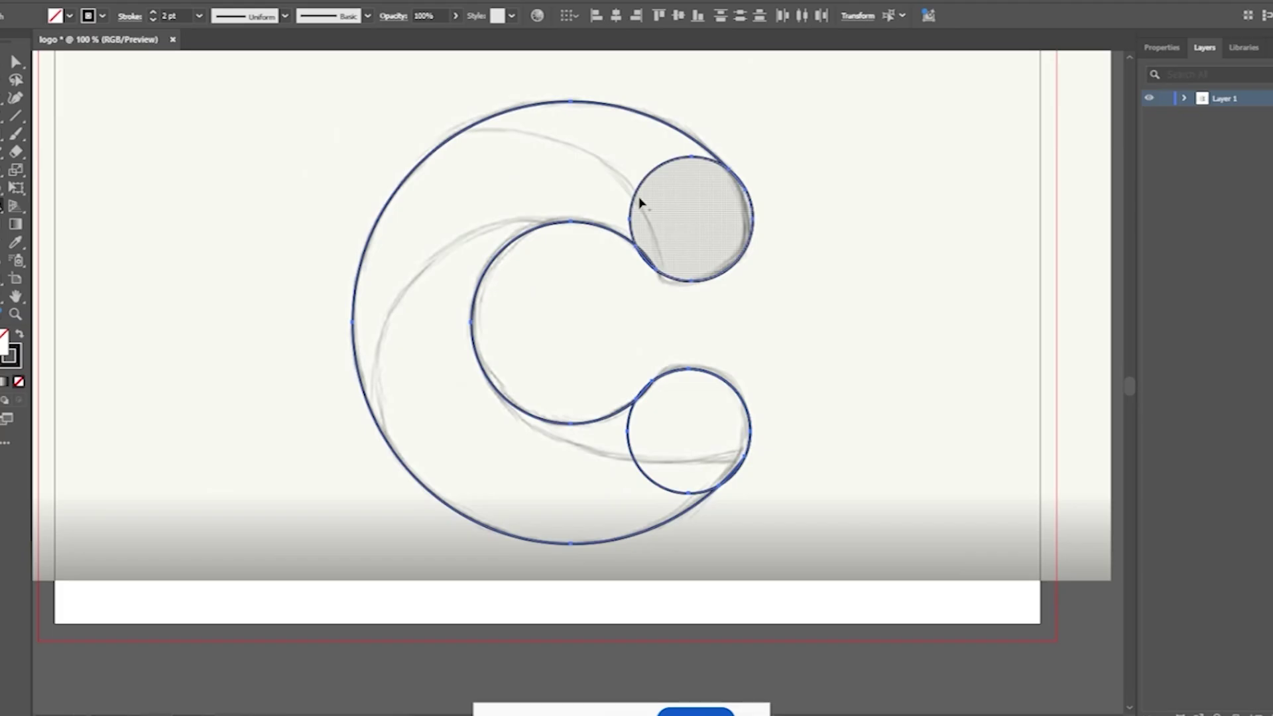
Merge the C body with both small end circles, including the sliver where the upper circle crosses the inner circle.
{"action": "mouse_move", "coordinate": [673, 230]}
{"action": "left_mouse_down"}
{"action": "mouse_move", "coordinate": [623, 200]}
{"action": "mouse_move", "coordinate": [532, 194]}
{"action": "mouse_move", "coordinate": [463, 239]}
{"action": "mouse_move", "coordinate": [399, 324]}
{"action": "mouse_move", "coordinate": [429, 404]}
{"action": "mouse_move", "coordinate": [484, 449]}
{"action": "mouse_move", "coordinate": [555, 466]}
{"action": "mouse_move", "coordinate": [601, 456]}
{"action": "mouse_move", "coordinate": [675, 393]}
{"action": "left_mouse_up"}
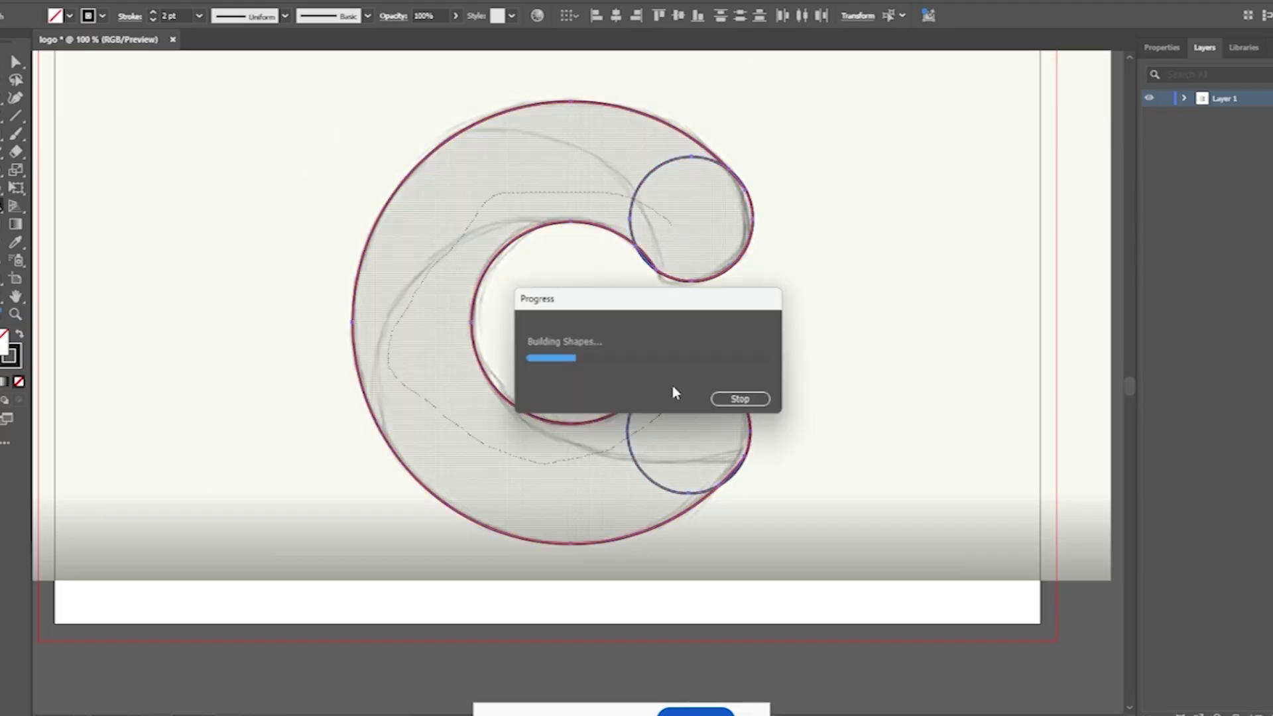
{"action": "scroll", "coordinate": [685, 274], "scroll_direction": "up", "scroll_amount": 5, "text": "alt"}
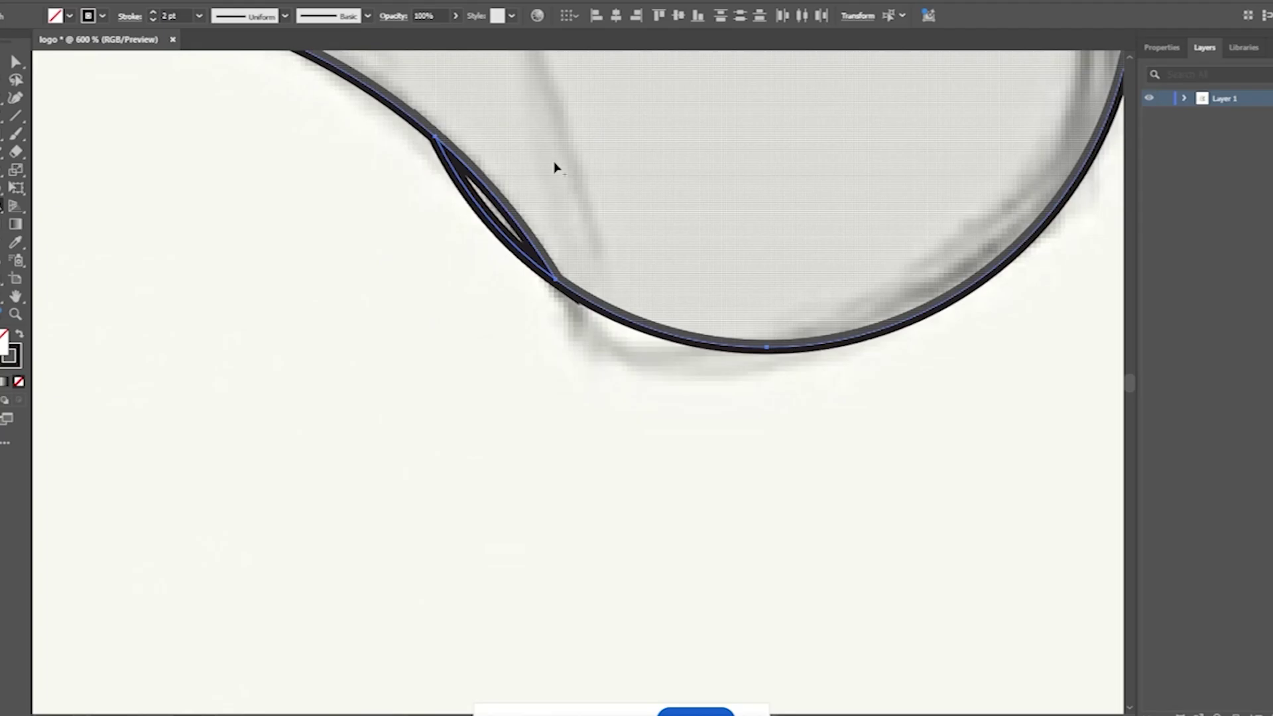
{"action": "left_click", "coordinate": [512, 212]}
{"action": "scroll", "coordinate": [648, 188], "scroll_direction": "down", "scroll_amount": 3, "text": "alt"}
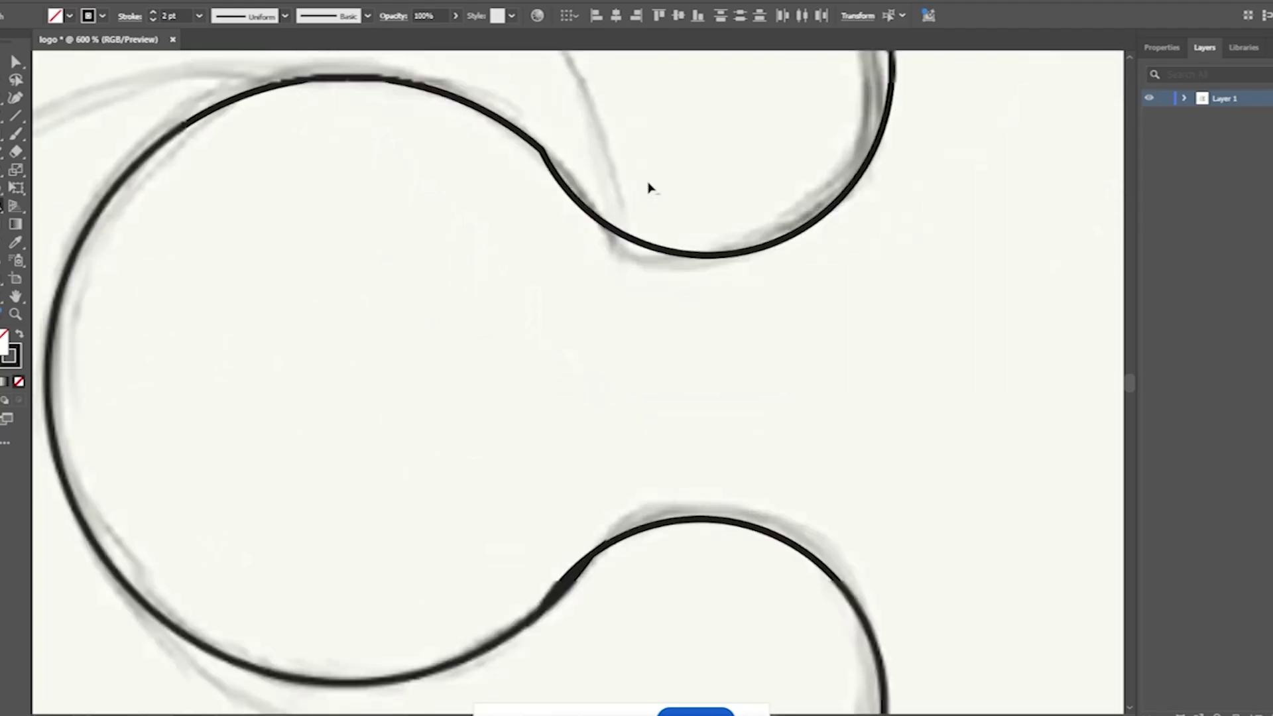
Merge the slivers at the upper circle's outer crossing and at the lower circle's crossings into the C shape.
{"action": "left_click_drag", "start_coordinate": [747, 106], "coordinate": [734, 287]}
{"action": "scroll", "coordinate": [774, 214], "scroll_direction": "up", "scroll_amount": 2, "text": "alt"}
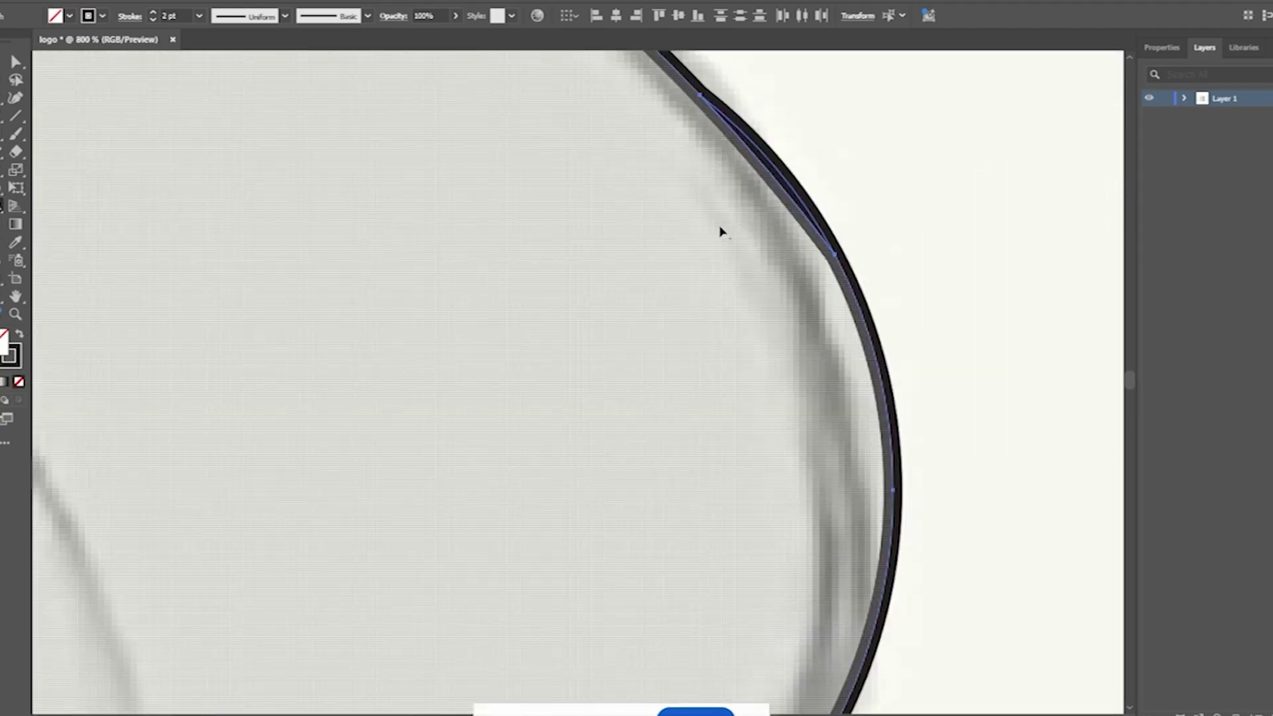
{"action": "left_click_drag", "start_coordinate": [756, 179], "coordinate": [777, 165]}
{"action": "scroll", "coordinate": [744, 209], "scroll_direction": "down", "scroll_amount": 6, "text": "alt"}
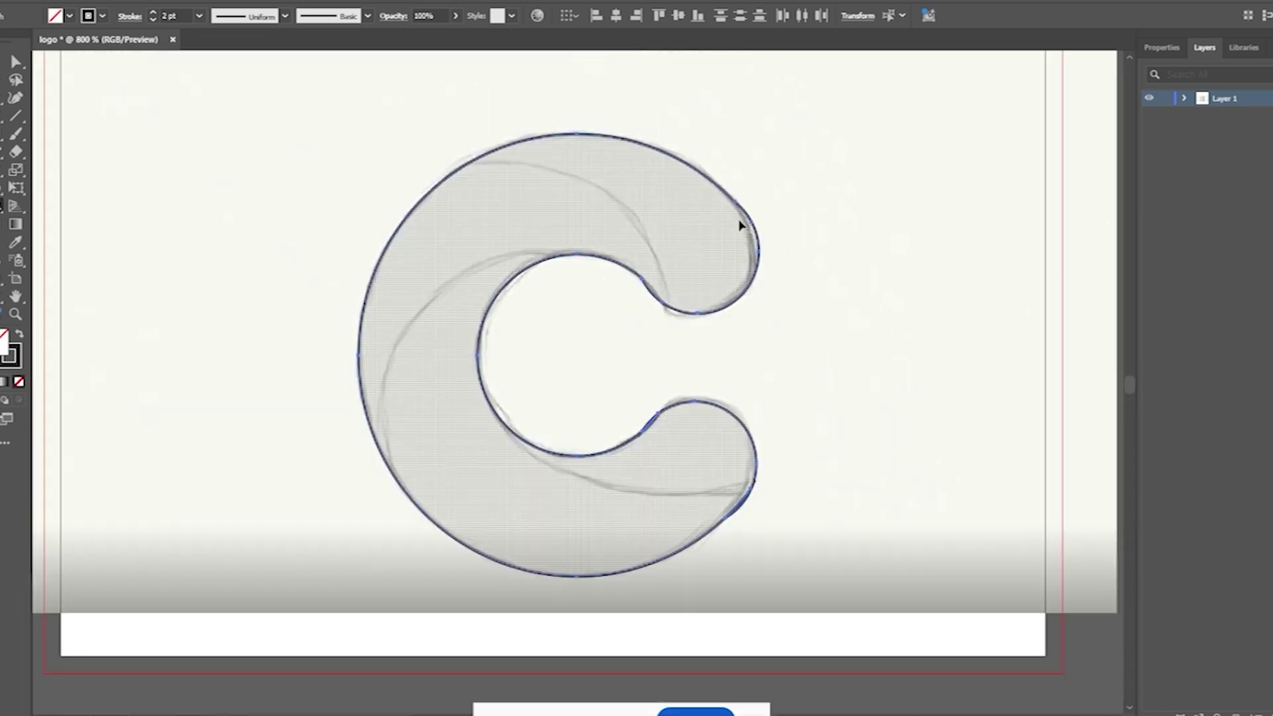
{"action": "scroll", "coordinate": [655, 456], "scroll_direction": "up", "scroll_amount": 4, "text": "alt"}
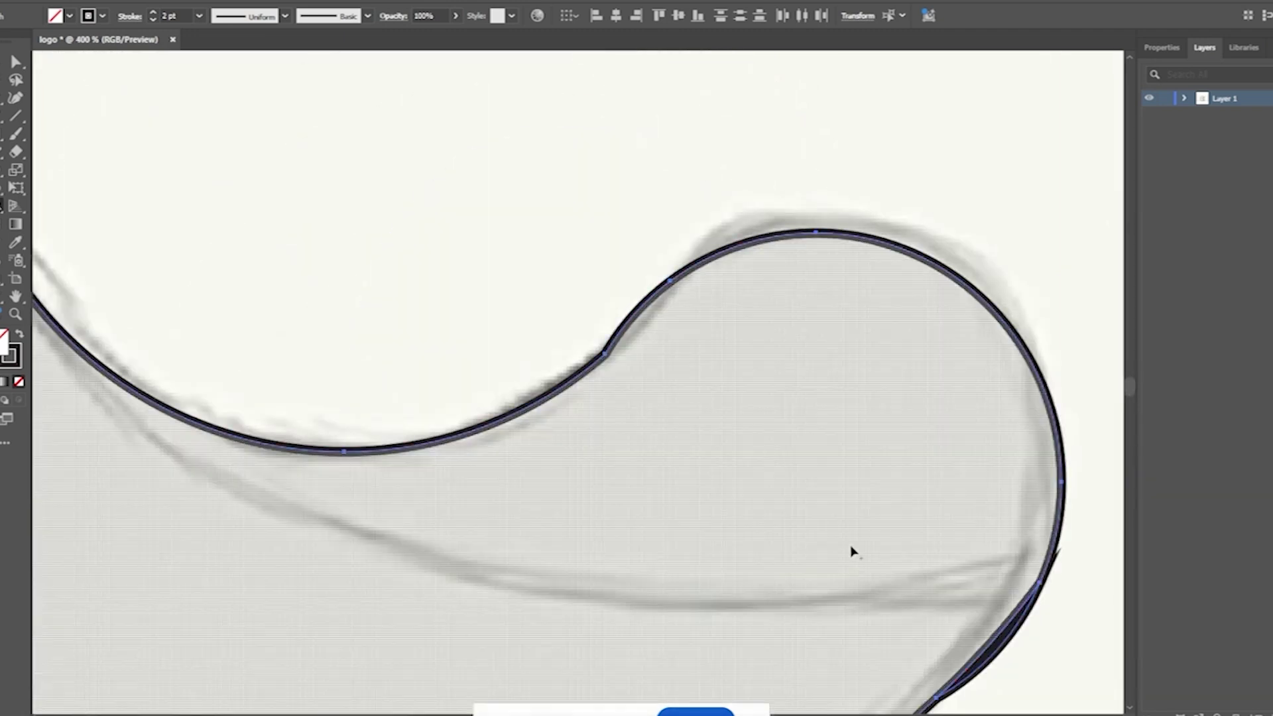
{"action": "left_click", "coordinate": [1004, 649]}
{"action": "scroll", "coordinate": [885, 577], "scroll_direction": "down", "scroll_amount": 5, "text": "alt"}
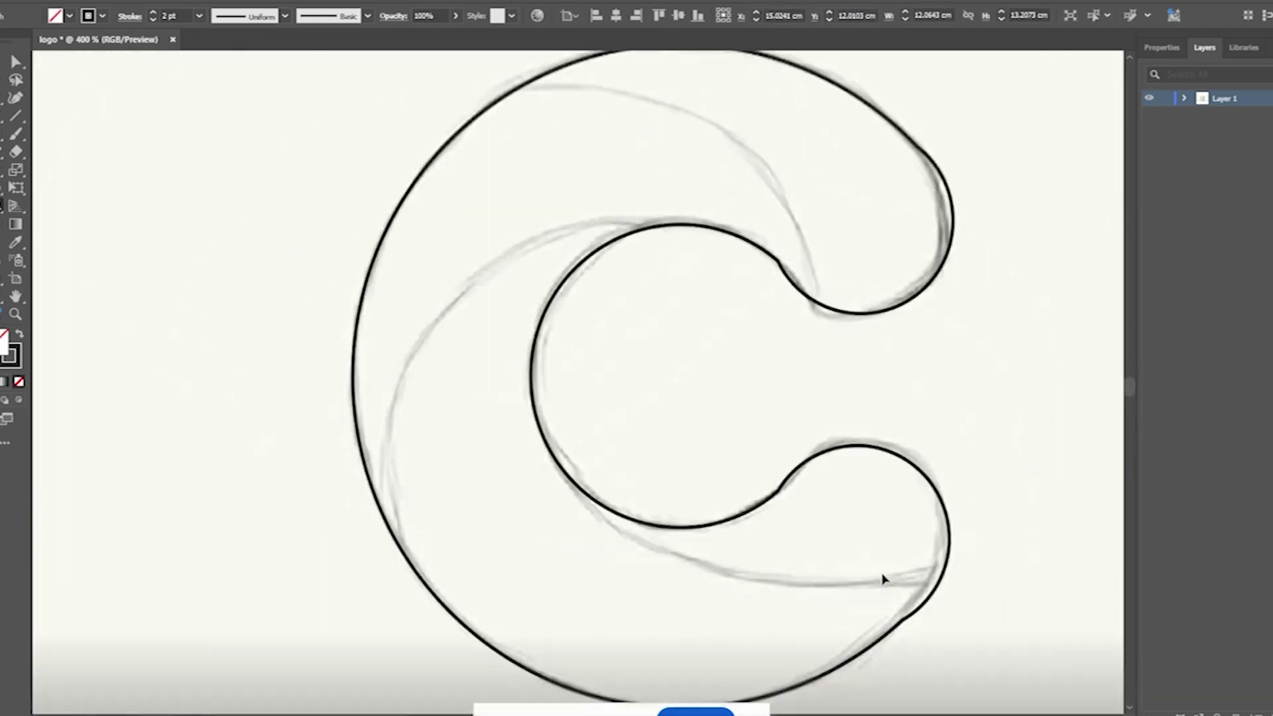
{"action": "key", "text": "v"}
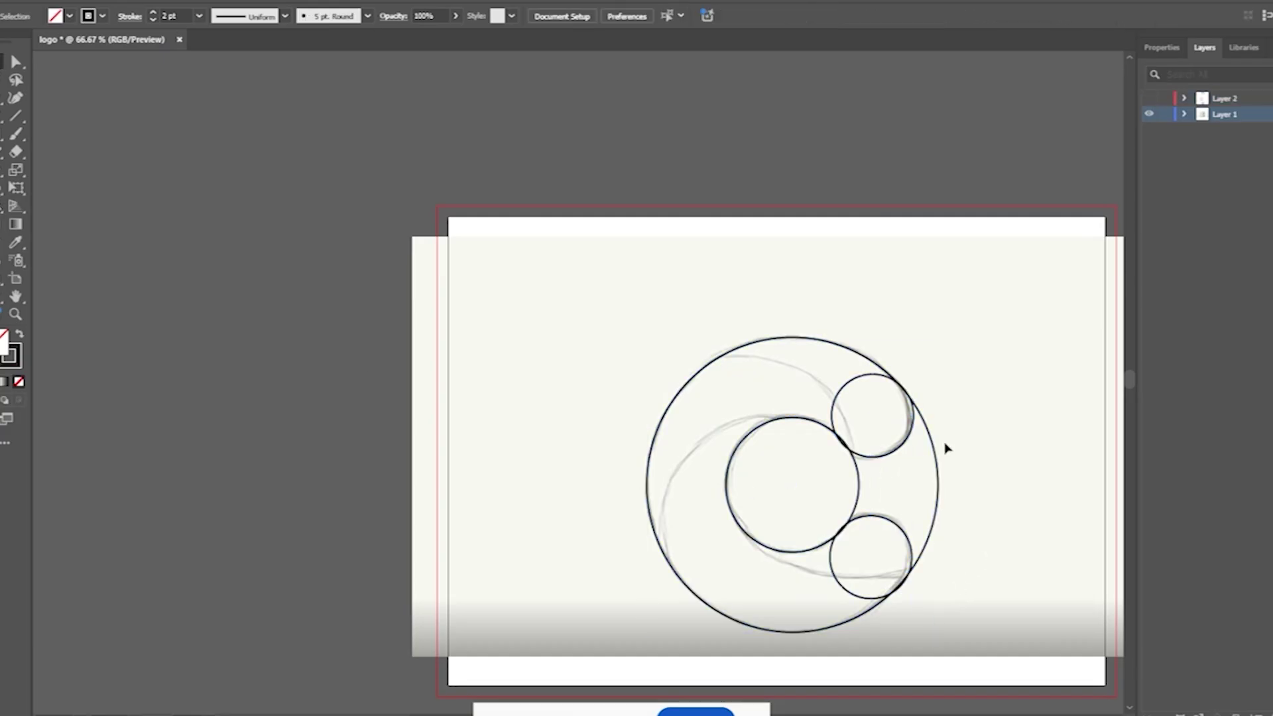
Select the four restored circles and use Shape Builder to erase the inner circle's area and the gap between the small circles.
{"action": "left_click_drag", "start_coordinate": [964, 331], "coordinate": [605, 641]}
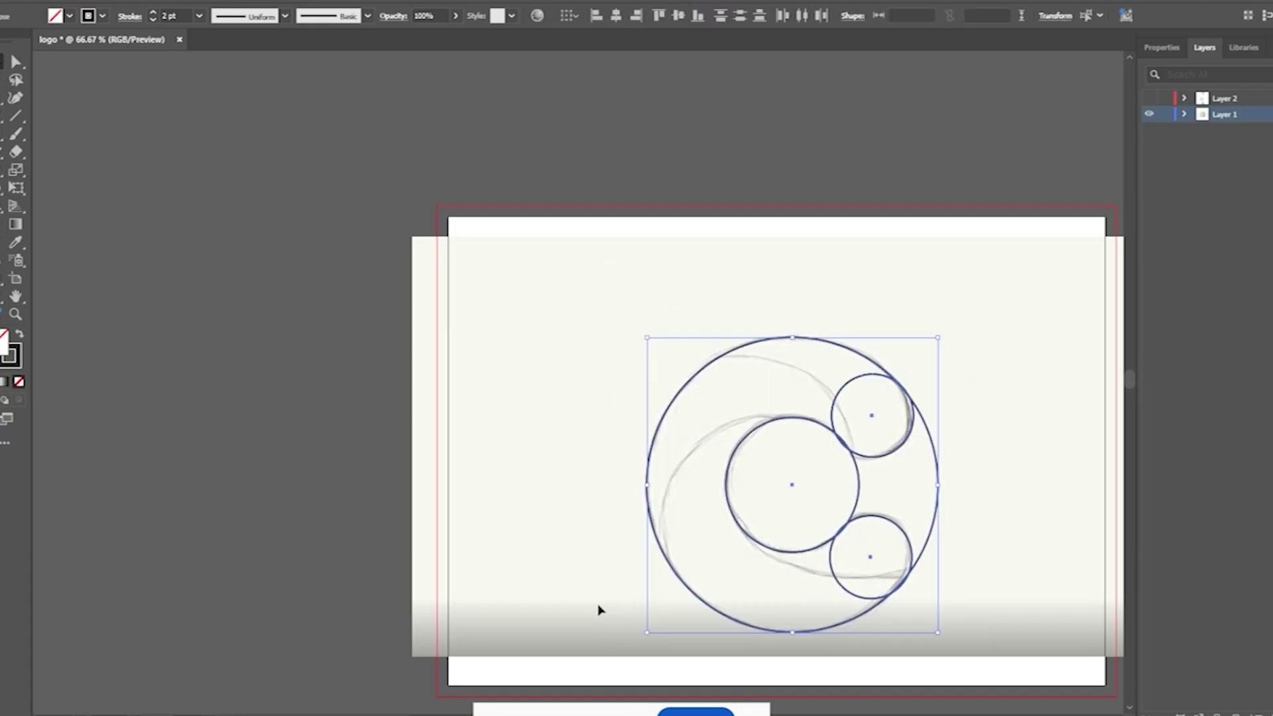
{"action": "double_click", "coordinate": [2, 209]}
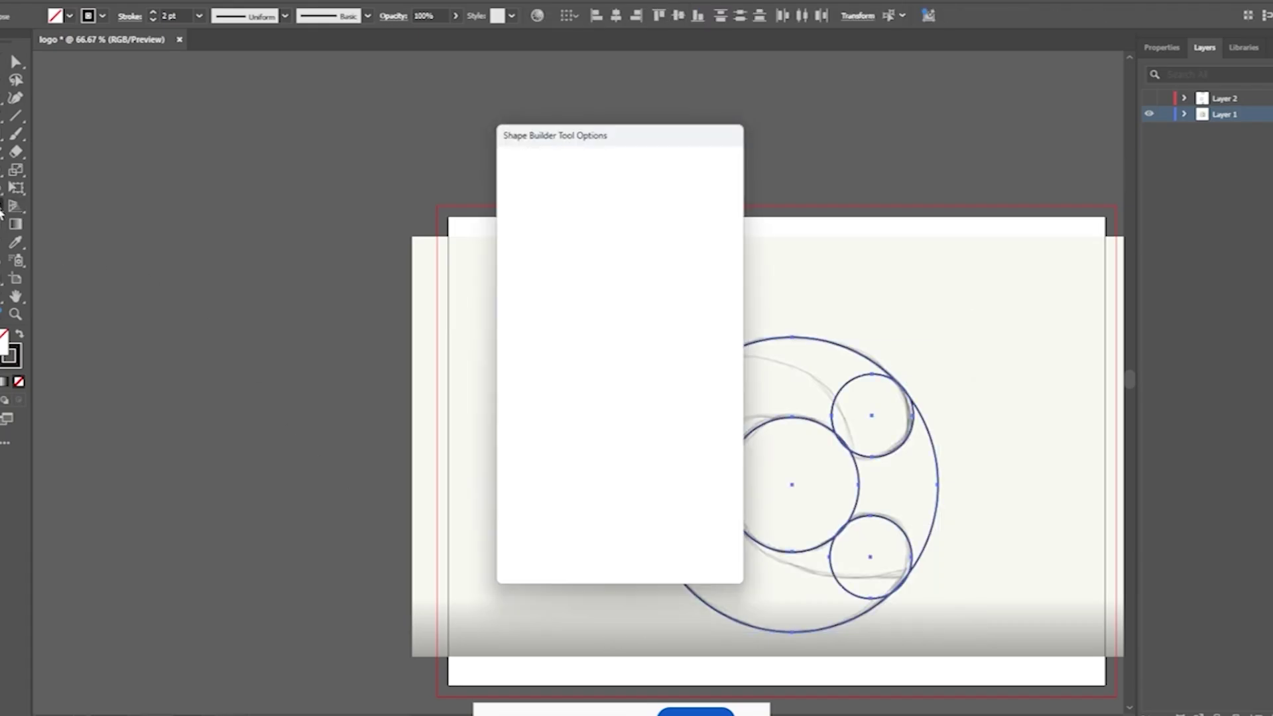
{"action": "left_click", "coordinate": [689, 557]}
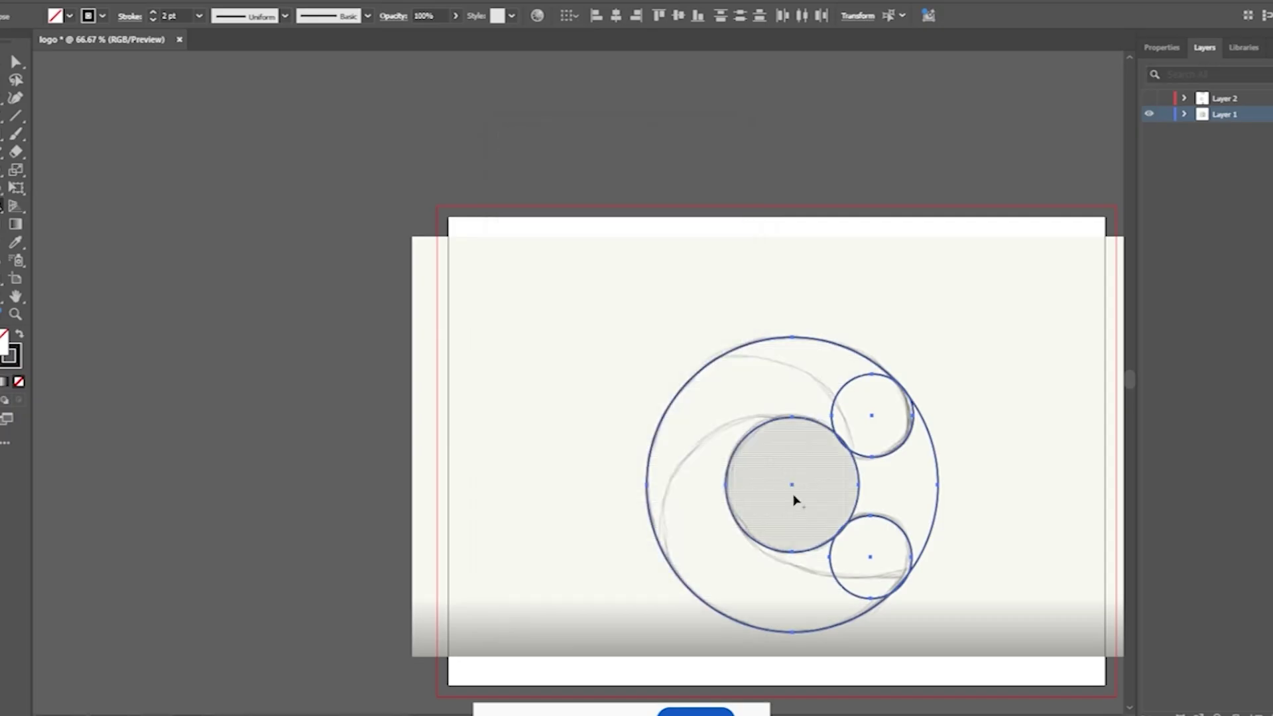
{"action": "left_click_drag", "start_coordinate": [795, 496], "coordinate": [1021, 516]}
{"action": "key", "text": "ctrl+1"}
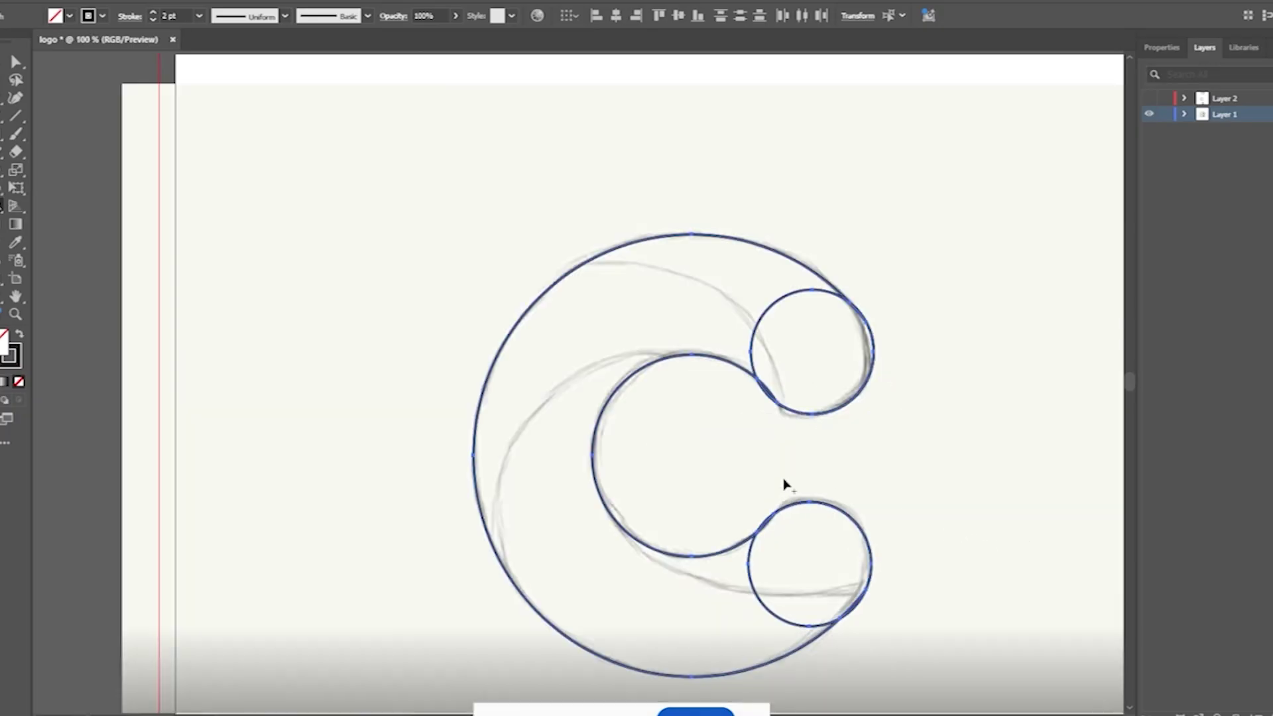
{"action": "key", "text": "ctrl+z"}
{"action": "left_click_drag", "start_coordinate": [712, 446], "coordinate": [972, 456]}
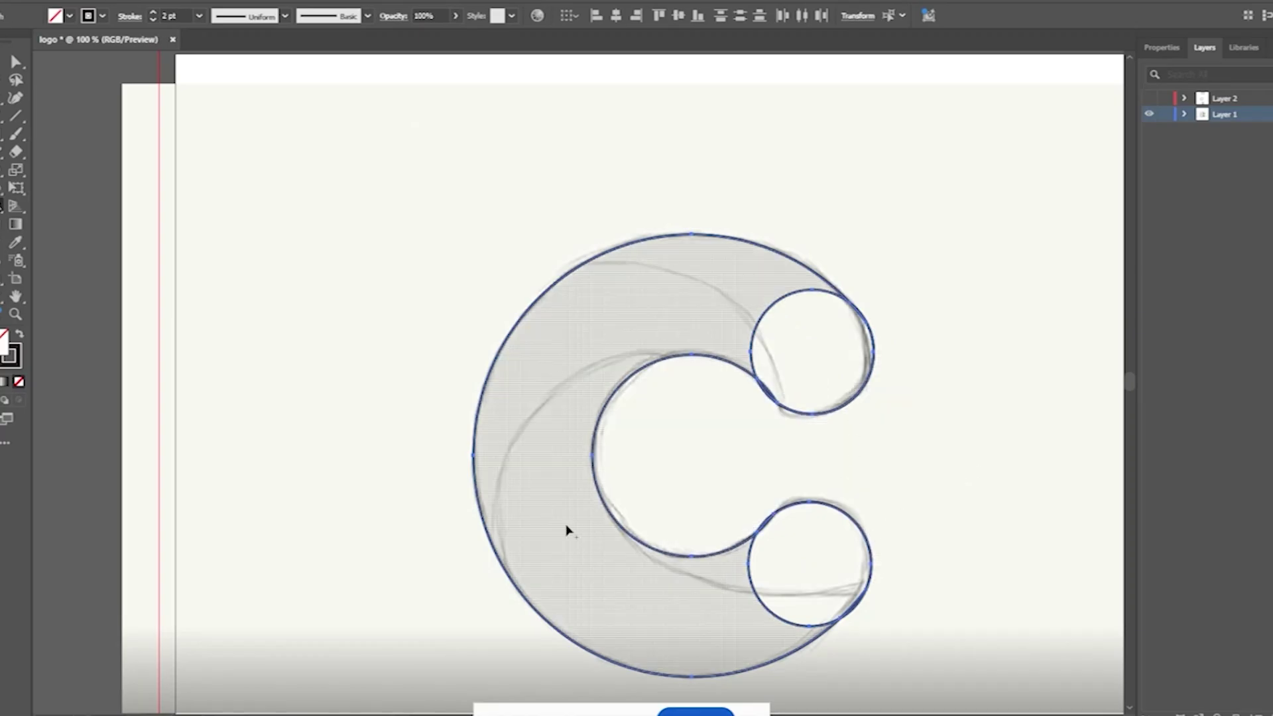
Merge the C body, both small end circles and the slivers at their crossings into one shape with Shape Builder.
{"action": "mouse_move", "coordinate": [830, 376]}
{"action": "left_mouse_down"}
{"action": "mouse_move", "coordinate": [770, 335]}
{"action": "mouse_move", "coordinate": [690, 317]}
{"action": "mouse_move", "coordinate": [575, 365]}
{"action": "mouse_move", "coordinate": [546, 476]}
{"action": "mouse_move", "coordinate": [544, 538]}
{"action": "mouse_move", "coordinate": [656, 603]}
{"action": "mouse_move", "coordinate": [785, 600]}
{"action": "mouse_move", "coordinate": [801, 577]}
{"action": "left_mouse_up"}
{"action": "scroll", "coordinate": [872, 638], "scroll_direction": "up", "scroll_amount": 4}
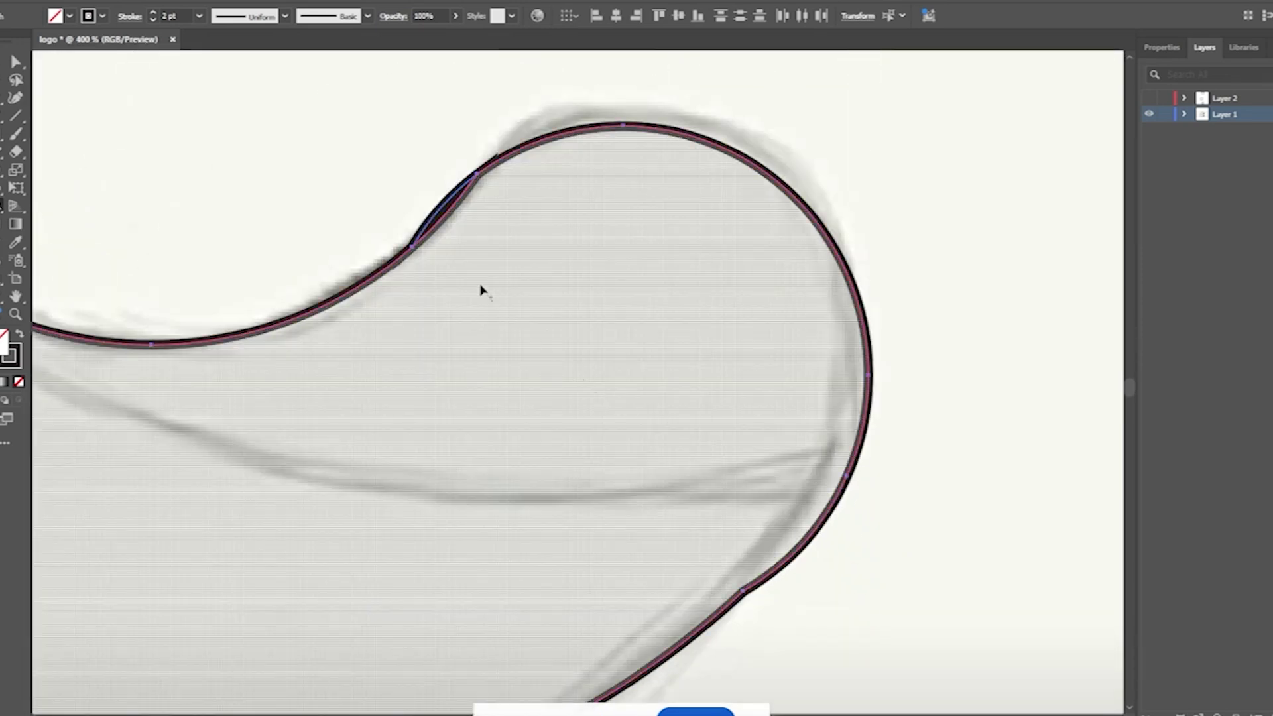
{"action": "scroll", "coordinate": [540, 273], "scroll_direction": "down", "scroll_amount": 5}
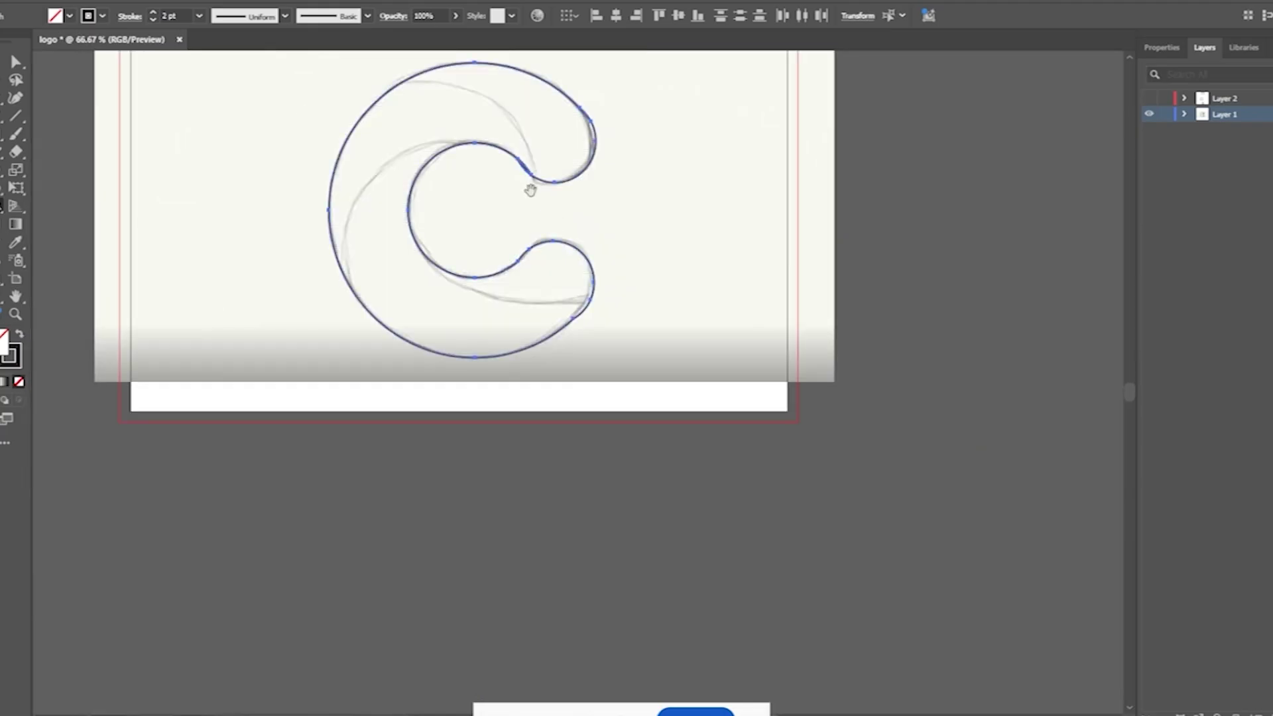
{"action": "scroll", "coordinate": [568, 315], "scroll_direction": "up", "scroll_amount": 5}
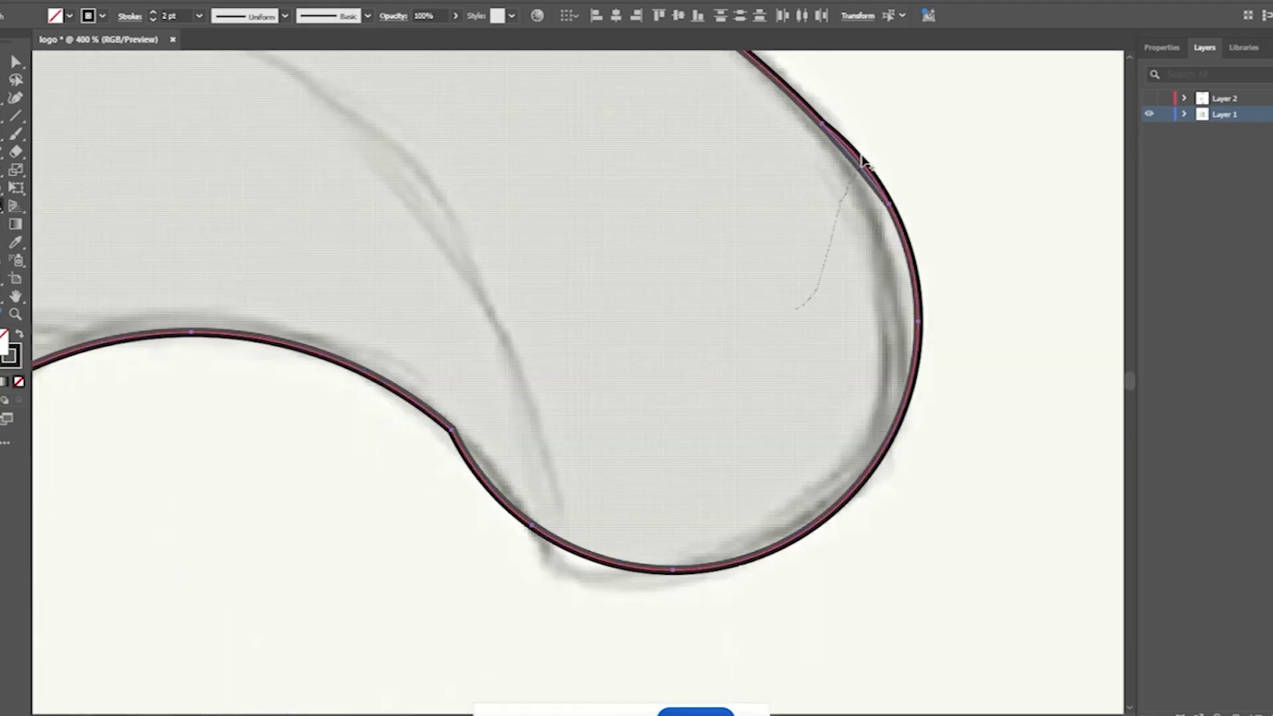
{"action": "left_click", "coordinate": [853, 245]}
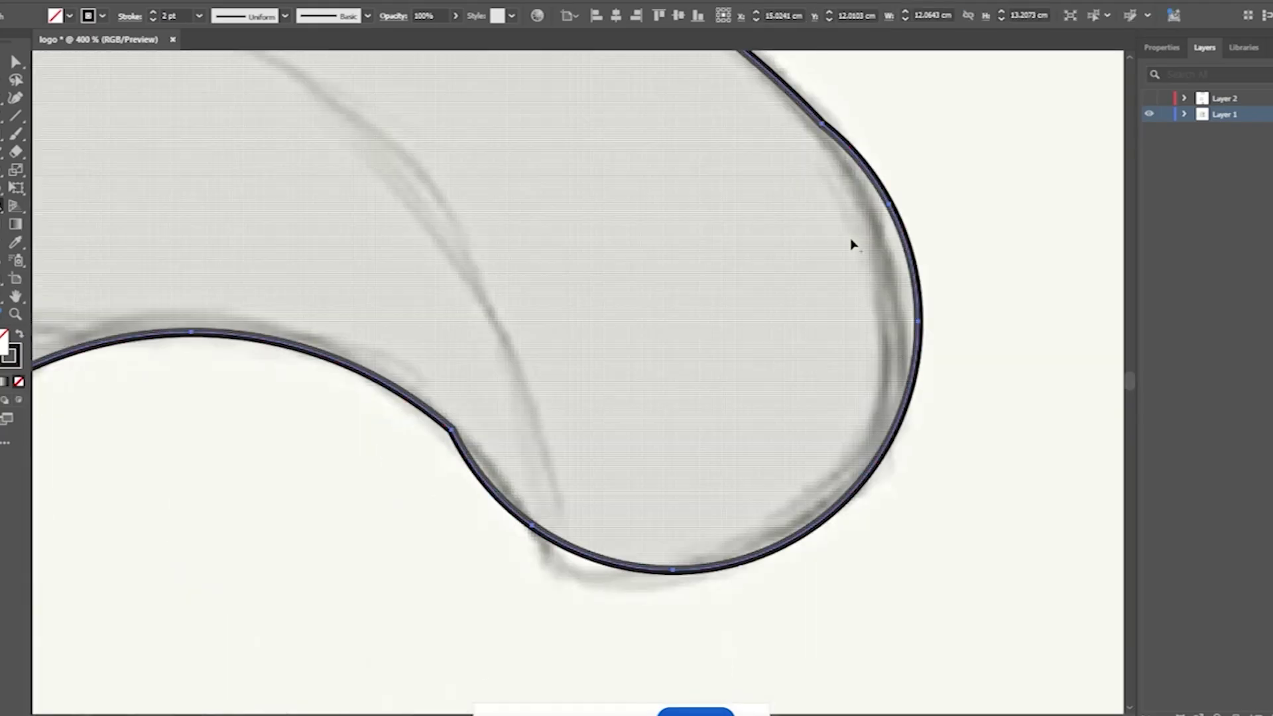
Smooth the C outline where the upper end meets the outer curve and the inner curve with the Smooth tool.
{"action": "scroll", "coordinate": [854, 246], "scroll_direction": "down", "scroll_amount": 5}
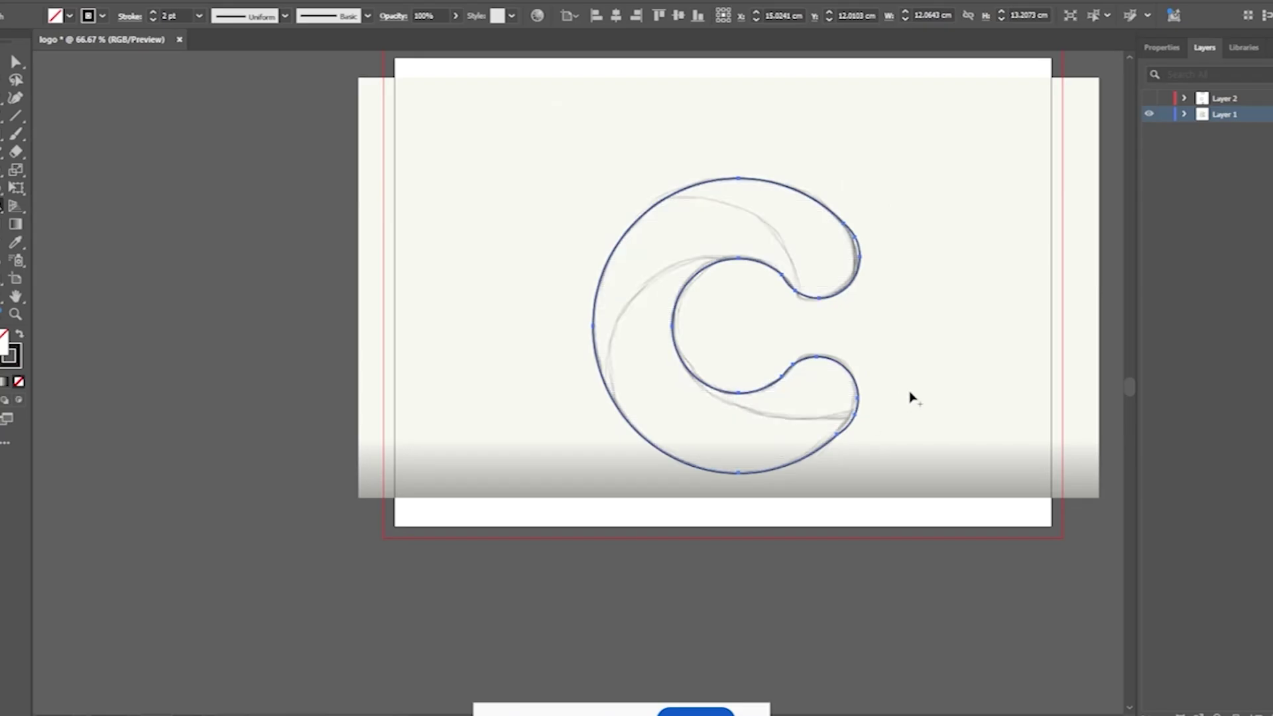
{"action": "scroll", "coordinate": [905, 288], "scroll_direction": "up", "scroll_amount": 1}
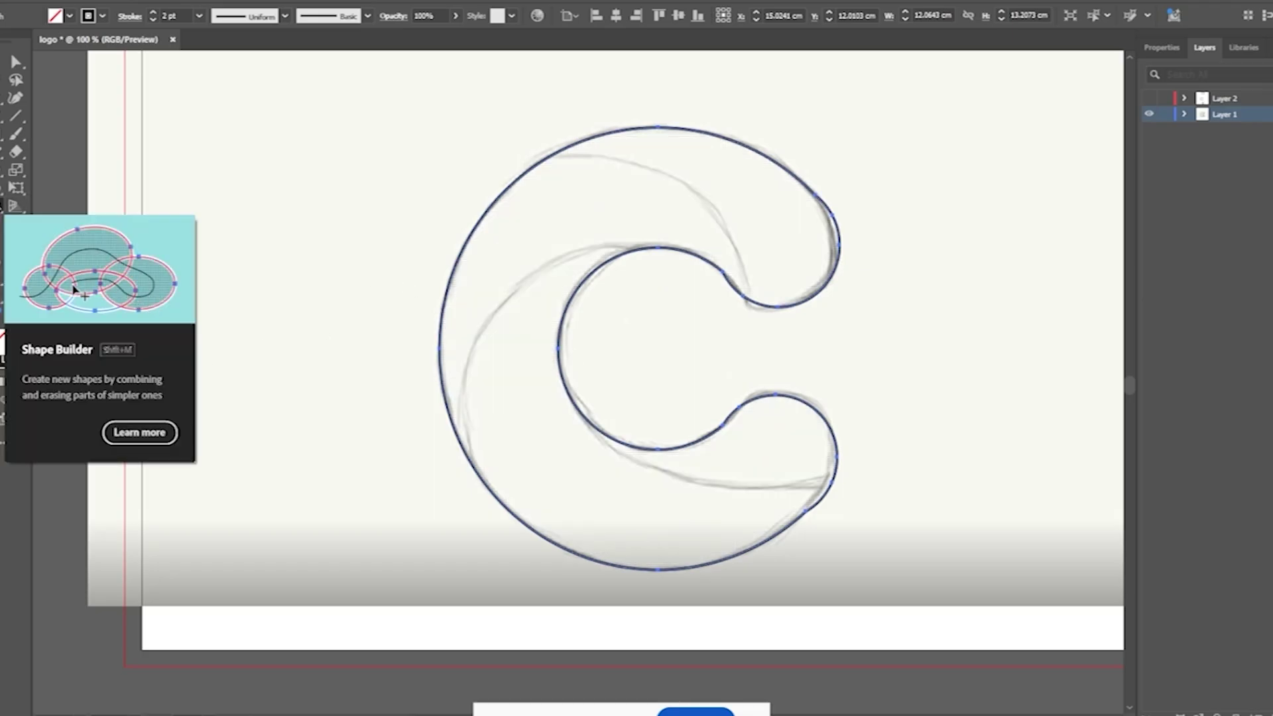
{"action": "left_click", "coordinate": [15, 151]}
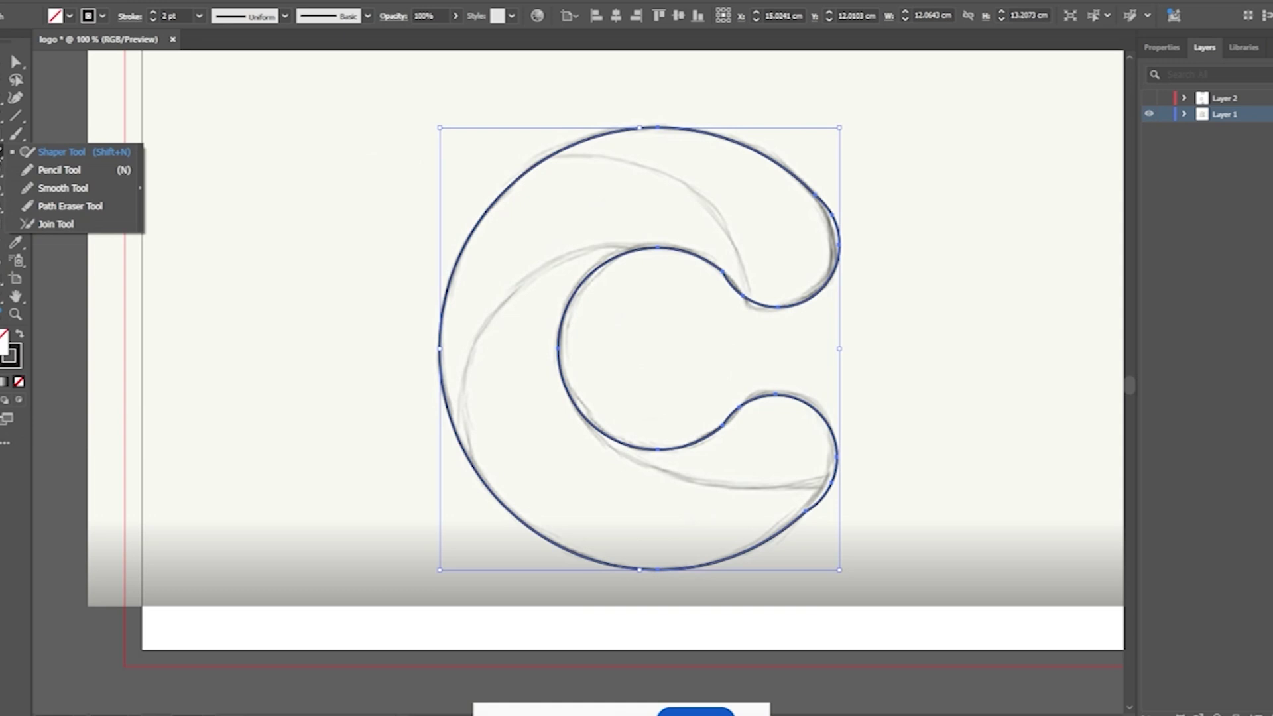
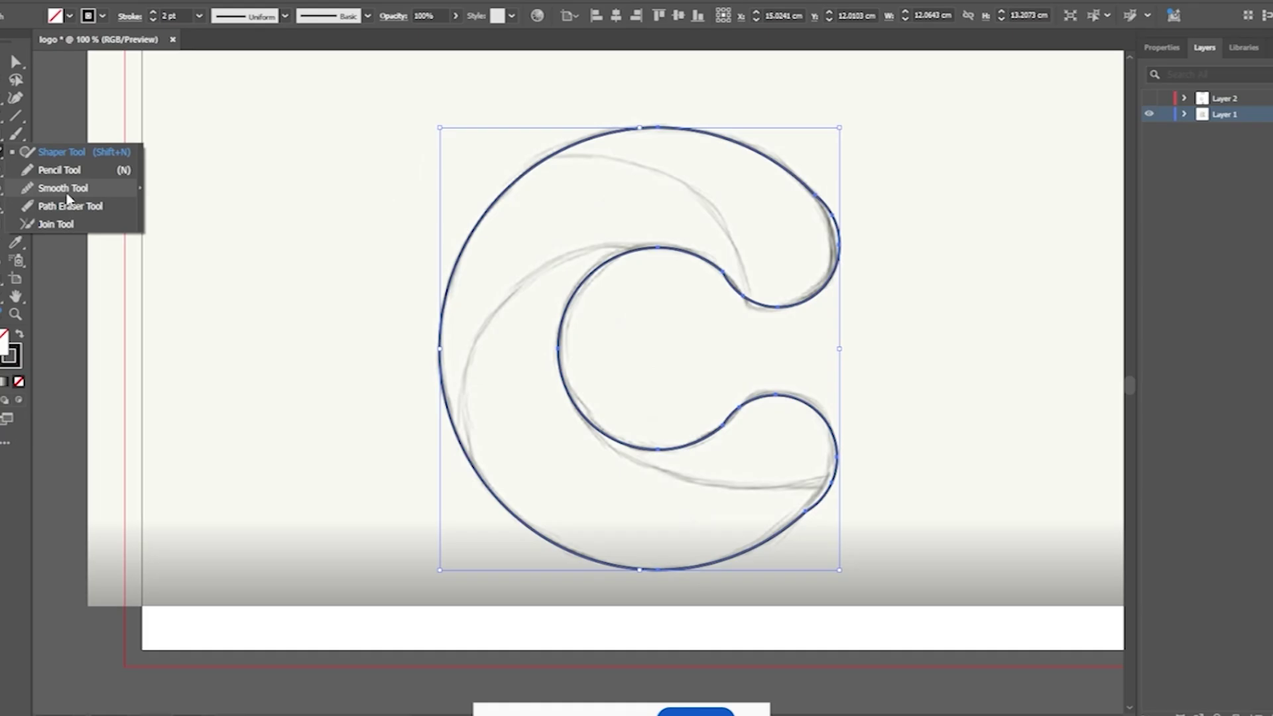
{"action": "left_click", "coordinate": [66, 189]}
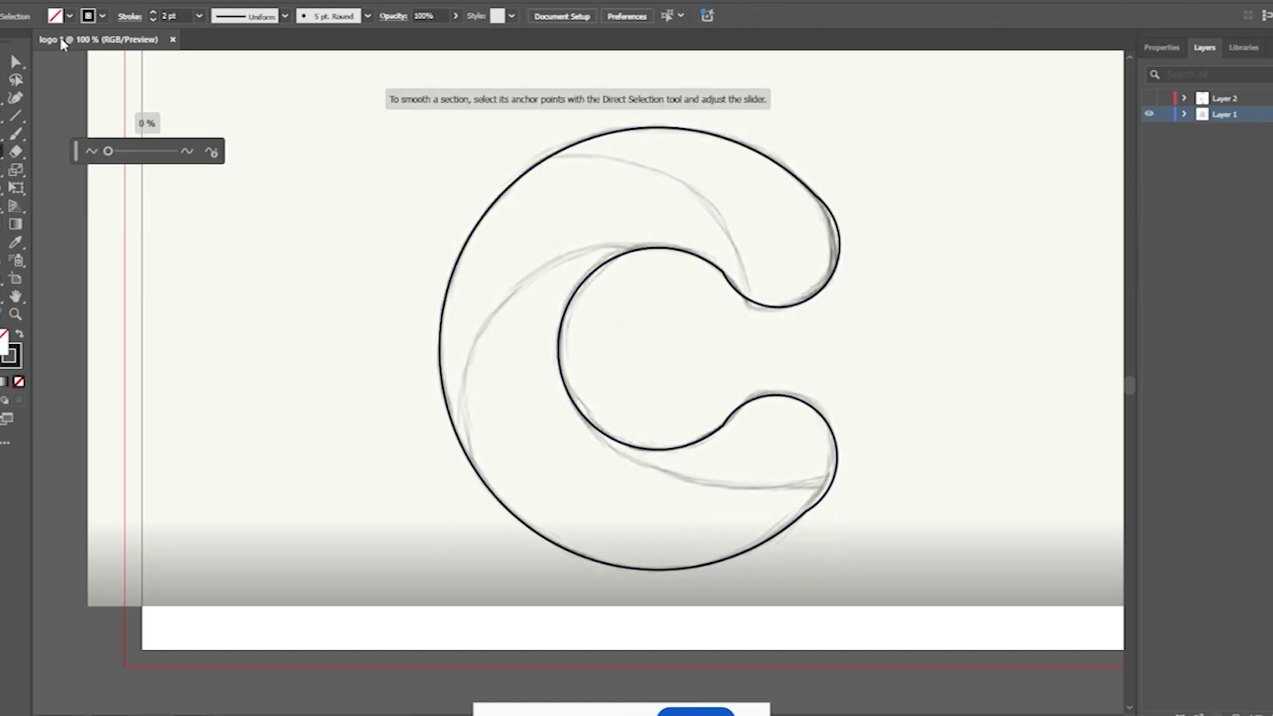
{"action": "left_click", "coordinate": [16, 63]}
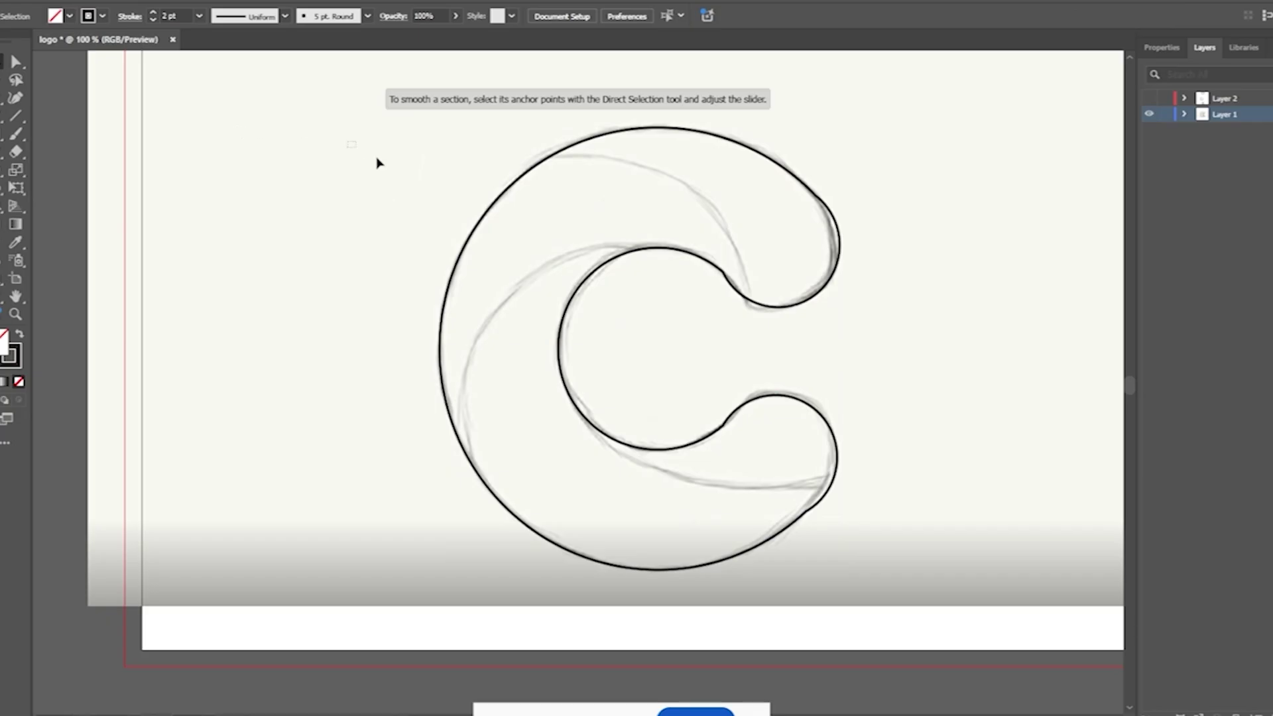
{"action": "left_click", "coordinate": [568, 285]}
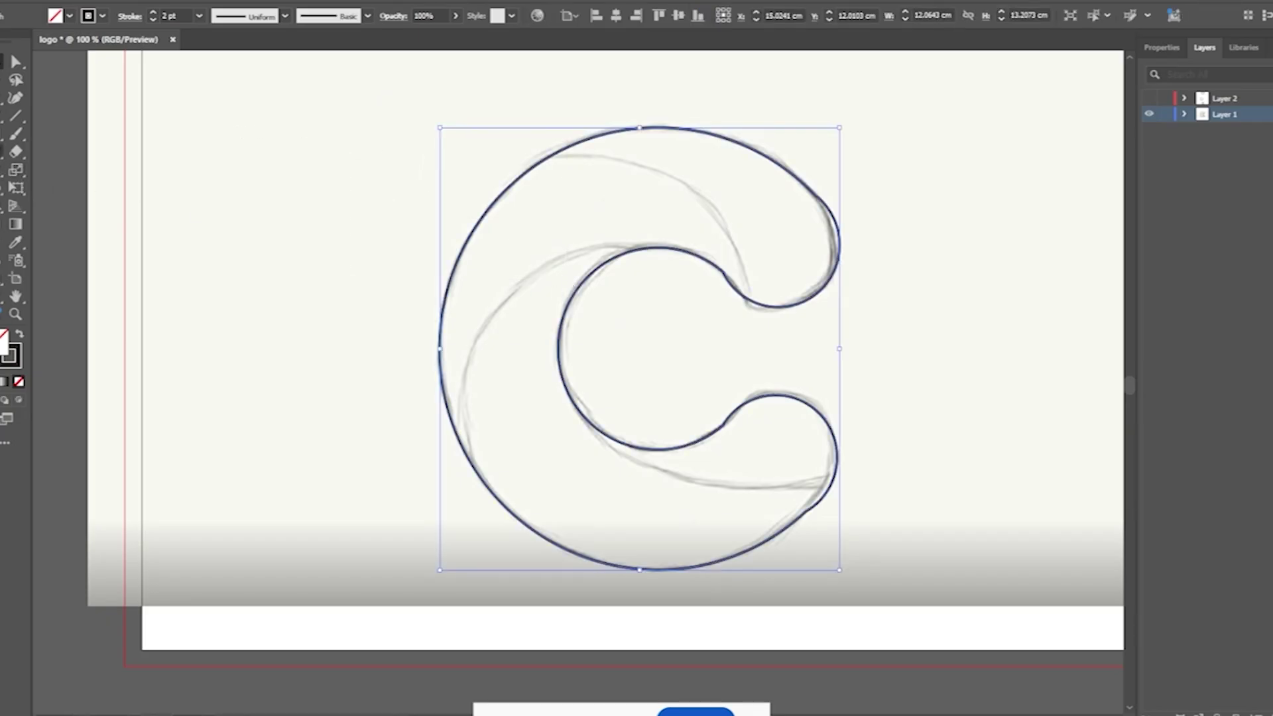
{"action": "left_click", "coordinate": [1, 154]}
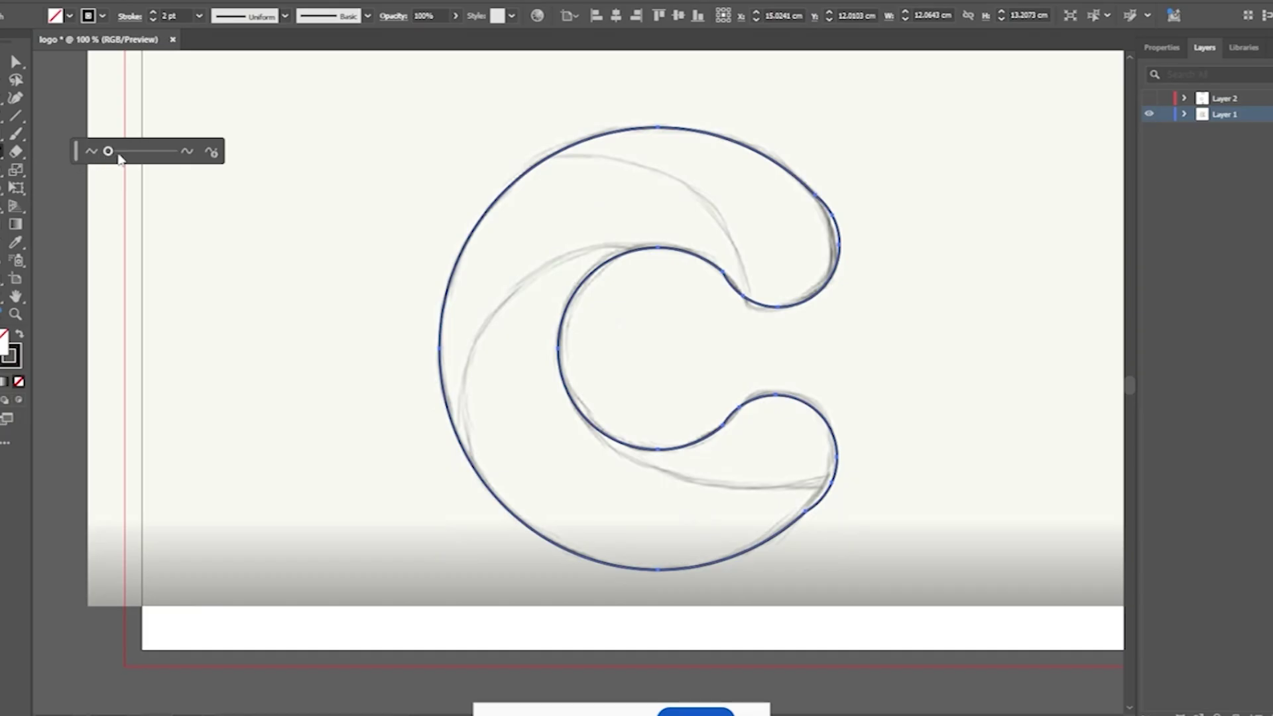
{"action": "mouse_move", "coordinate": [109, 153]}
{"action": "left_mouse_down"}
{"action": "mouse_move", "coordinate": [174, 157]}
{"action": "mouse_move", "coordinate": [93, 157]}
{"action": "left_mouse_up"}
{"action": "mouse_move", "coordinate": [842, 263]}
{"action": "left_mouse_down"}
{"action": "mouse_move", "coordinate": [806, 193]}
{"action": "mouse_move", "coordinate": [755, 150]}
{"action": "left_mouse_up"}
{"action": "scroll", "coordinate": [843, 260], "scroll_direction": "up", "scroll_amount": 2}
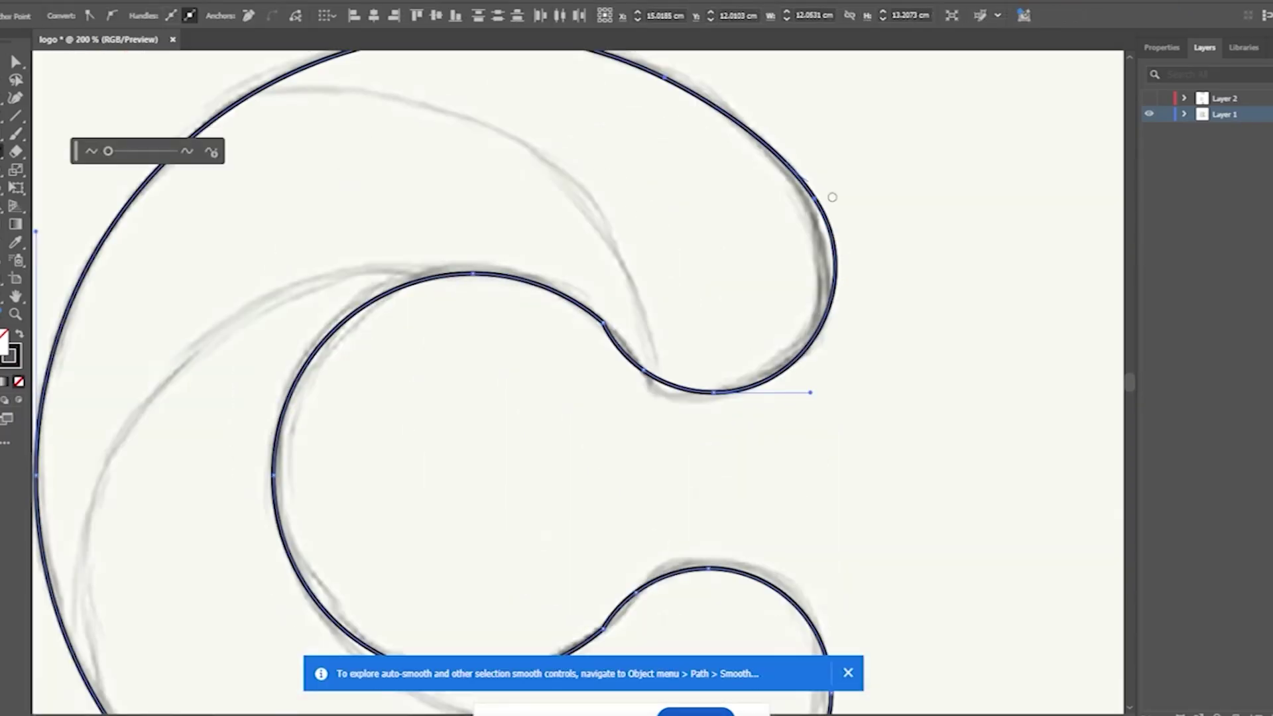
{"action": "left_click_drag", "start_coordinate": [813, 187], "coordinate": [844, 283]}
{"action": "left_click_drag", "start_coordinate": [818, 187], "coordinate": [832, 313]}
{"action": "mouse_move", "coordinate": [650, 382]}
{"action": "left_mouse_down"}
{"action": "mouse_move", "coordinate": [602, 312]}
{"action": "mouse_move", "coordinate": [586, 318]}
{"action": "mouse_move", "coordinate": [629, 364]}
{"action": "mouse_move", "coordinate": [579, 298]}
{"action": "mouse_move", "coordinate": [551, 285]}
{"action": "mouse_move", "coordinate": [647, 388]}
{"action": "mouse_move", "coordinate": [547, 291]}
{"action": "left_mouse_up"}
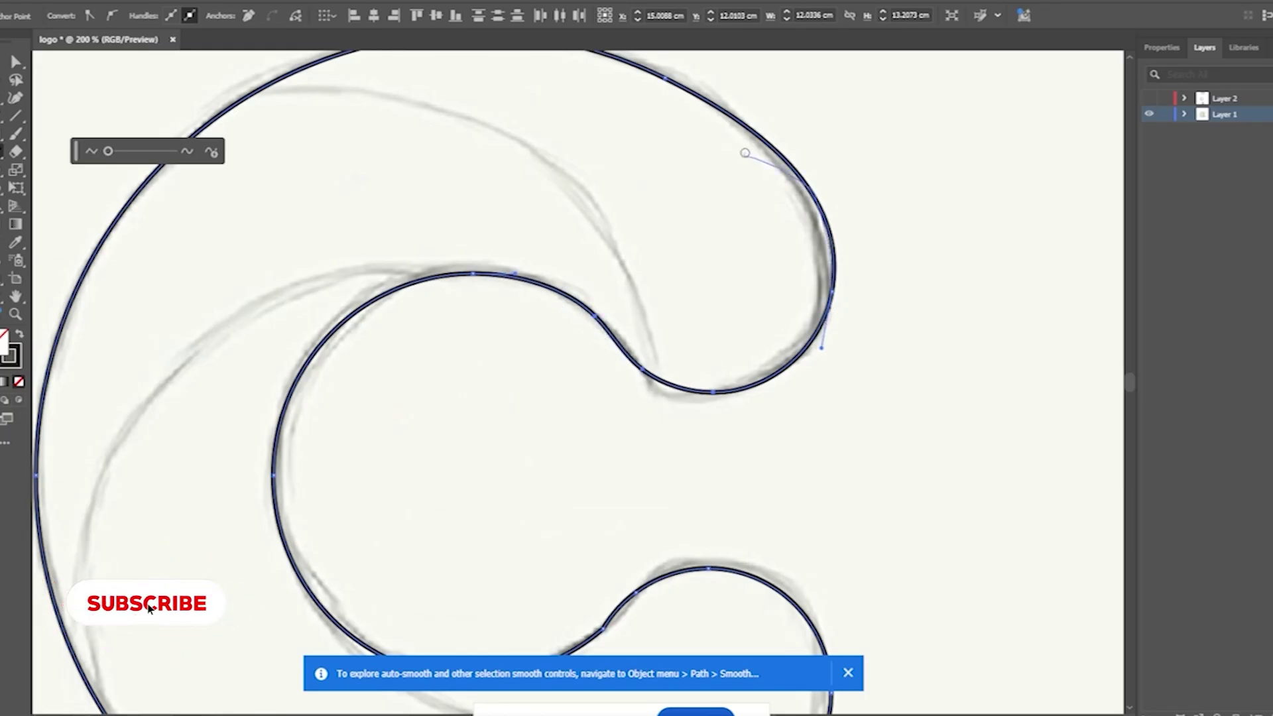
Smooth the lower end's inner and outer junctions, and refine the outer edge of the upper end with the Smooth tool.
{"action": "key", "text": "ctrl+1"}
{"action": "scroll", "coordinate": [755, 524], "scroll_direction": "down", "scroll_amount": 5}
{"action": "mouse_move", "coordinate": [708, 324]}
{"action": "left_mouse_down"}
{"action": "mouse_move", "coordinate": [701, 342]}
{"action": "mouse_move", "coordinate": [798, 368]}
{"action": "mouse_move", "coordinate": [725, 460]}
{"action": "left_mouse_up"}
{"action": "mouse_move", "coordinate": [784, 411]}
{"action": "left_mouse_down"}
{"action": "mouse_move", "coordinate": [693, 479]}
{"action": "mouse_move", "coordinate": [768, 455]}
{"action": "mouse_move", "coordinate": [716, 484]}
{"action": "mouse_move", "coordinate": [729, 483]}
{"action": "left_mouse_up"}
{"action": "left_click_drag", "start_coordinate": [804, 397], "coordinate": [690, 520]}
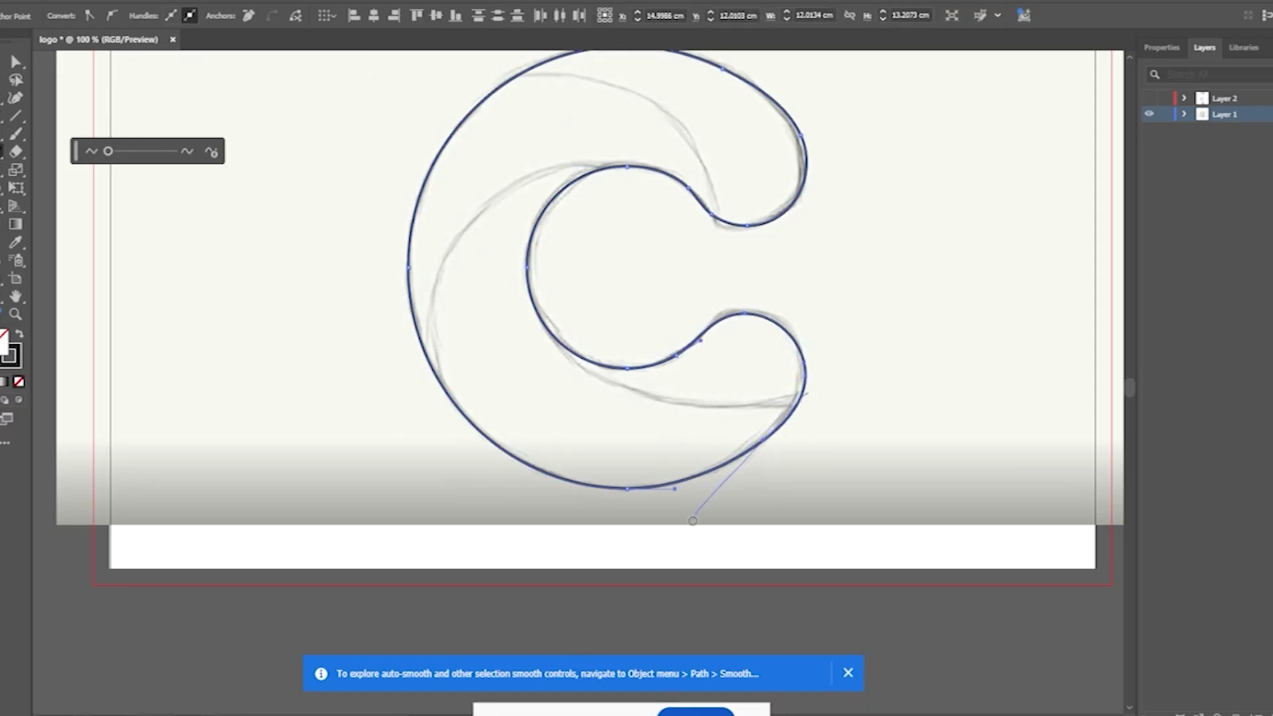
{"action": "left_click_drag", "start_coordinate": [809, 165], "coordinate": [742, 86]}
{"action": "left_click_drag", "start_coordinate": [807, 158], "coordinate": [742, 93]}
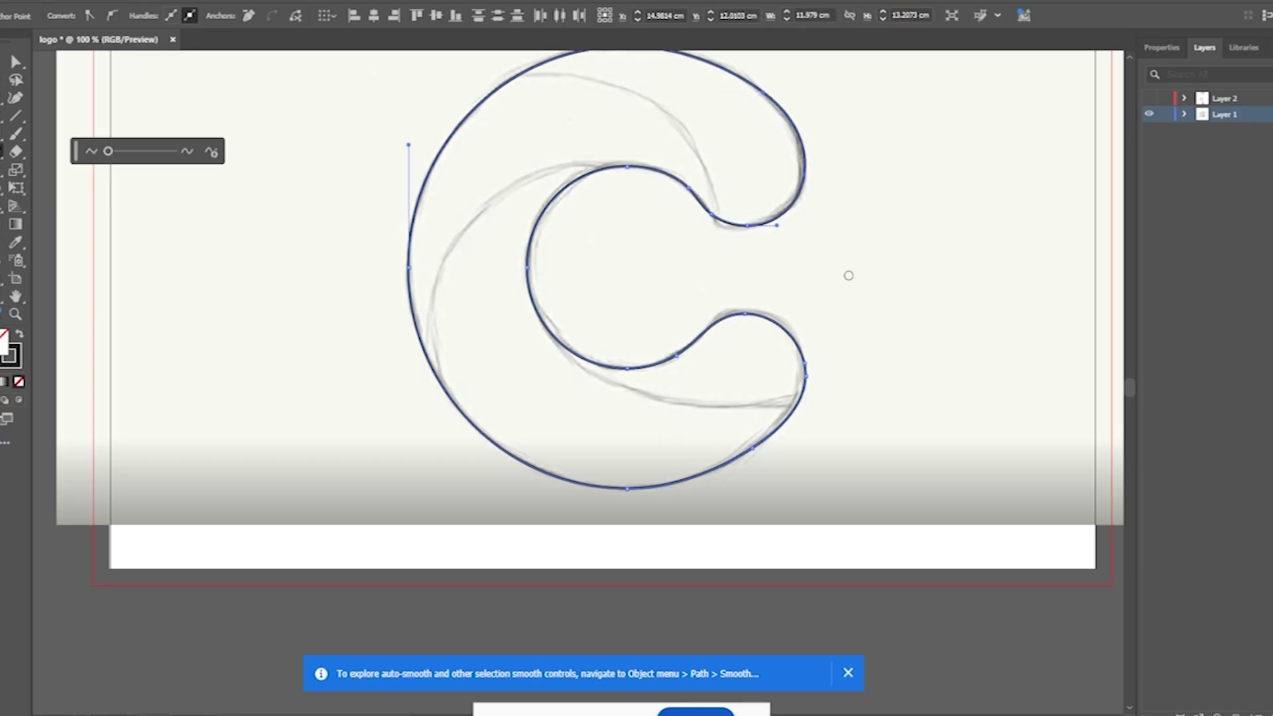
Switch to the finished logo image Untitled-2-01.jpg to examine how the C is divided inside.
{"action": "scroll", "coordinate": [848, 295], "scroll_direction": "down", "scroll_amount": 1}
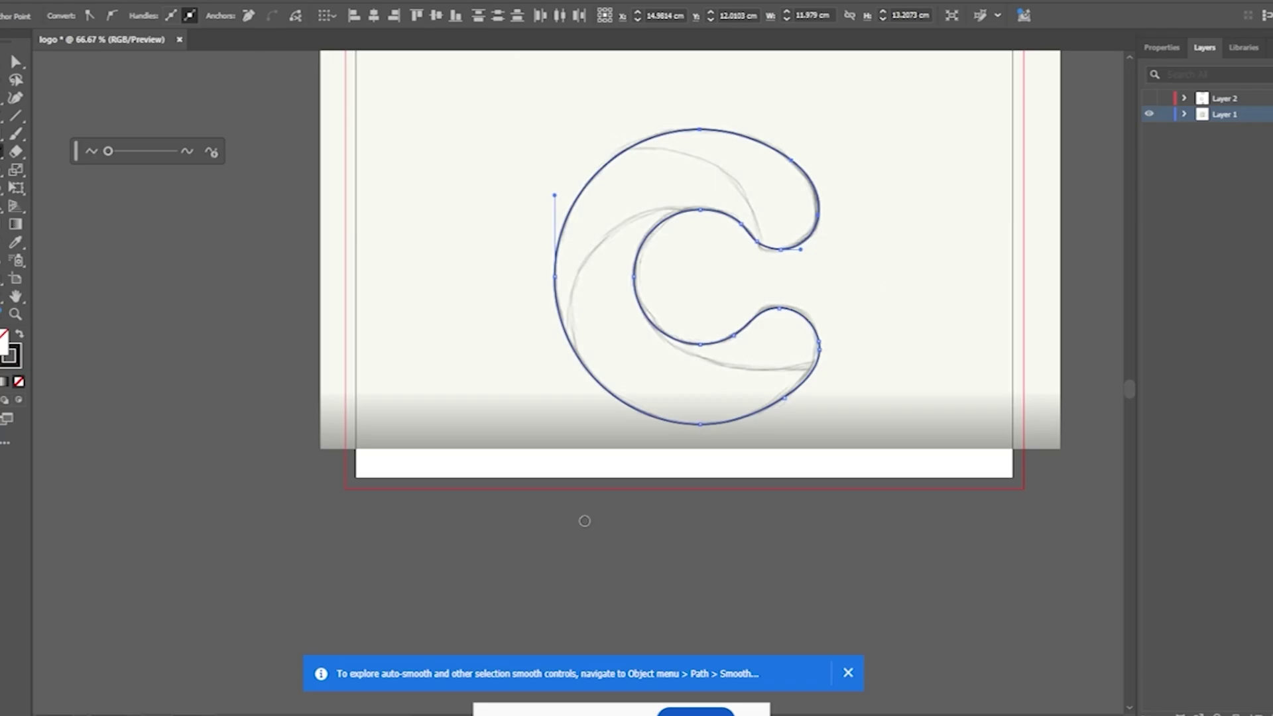
{"action": "mouse_move", "coordinate": [836, 715]}
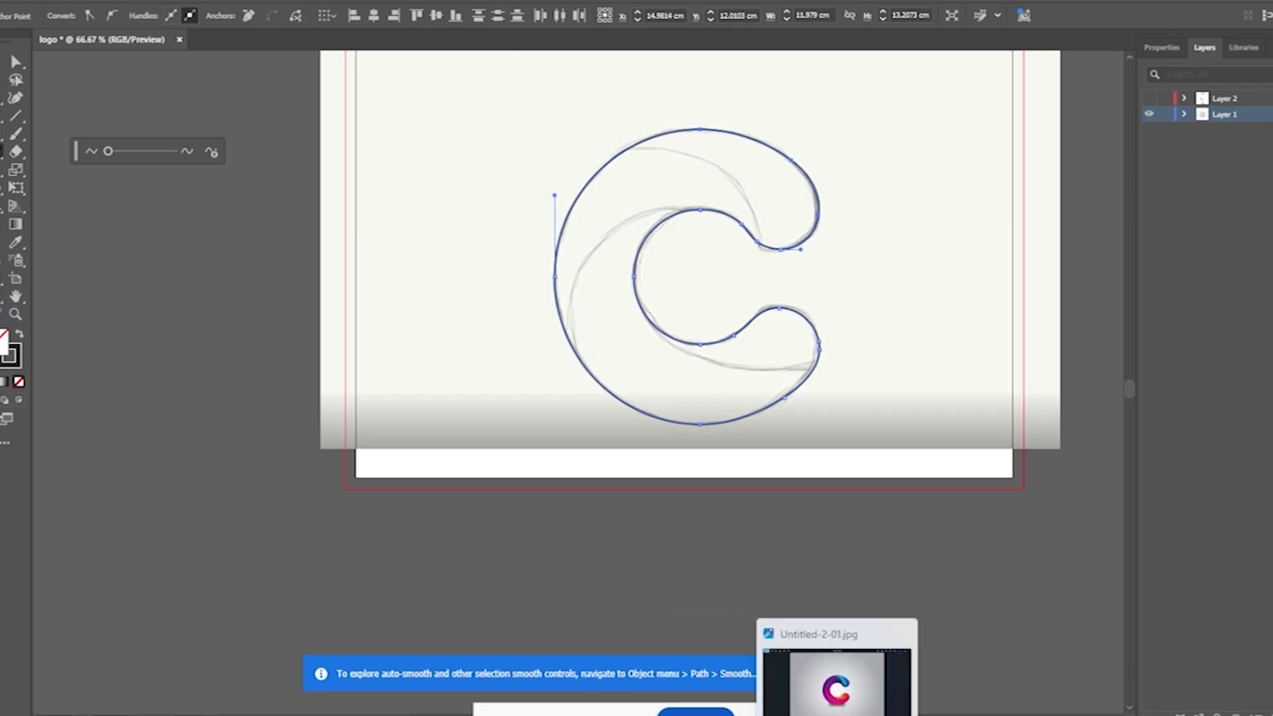
{"action": "left_click", "coordinate": [837, 683]}
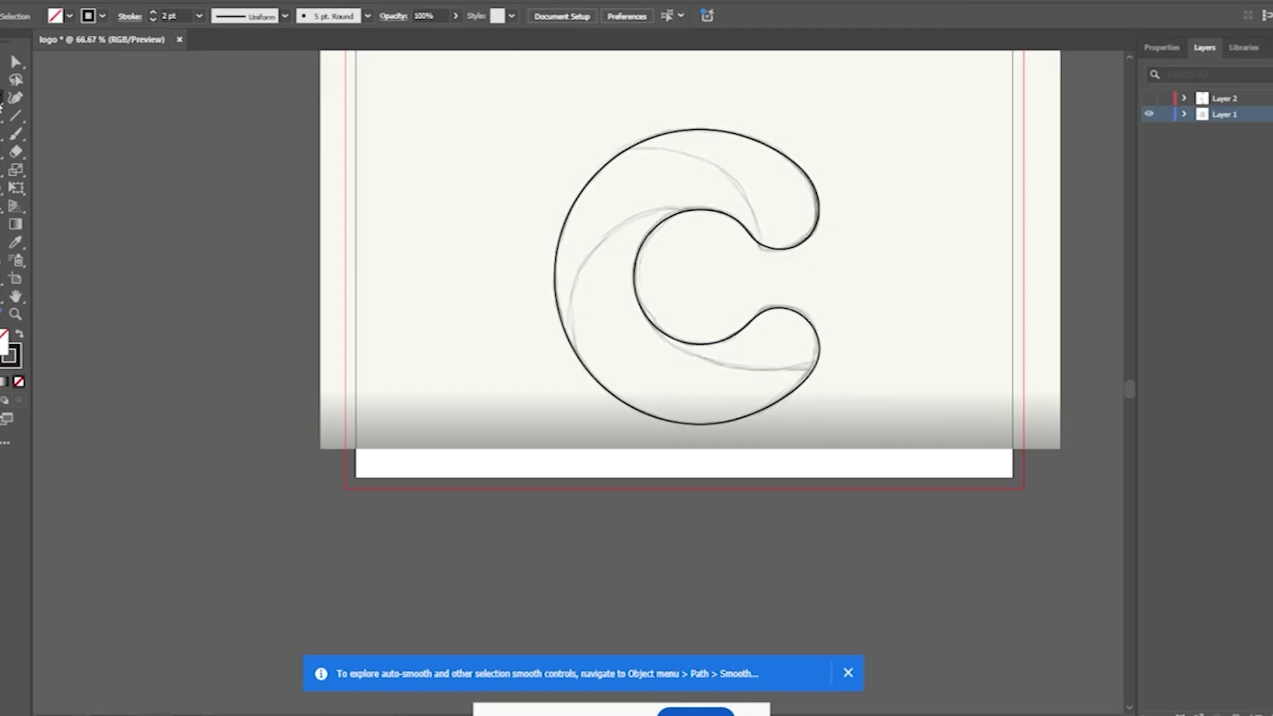
Draw a straight diagonal Pen path from just below the upper end's inner notch to just outside the C's upper-left edge.
{"action": "left_click", "coordinate": [15, 98]}
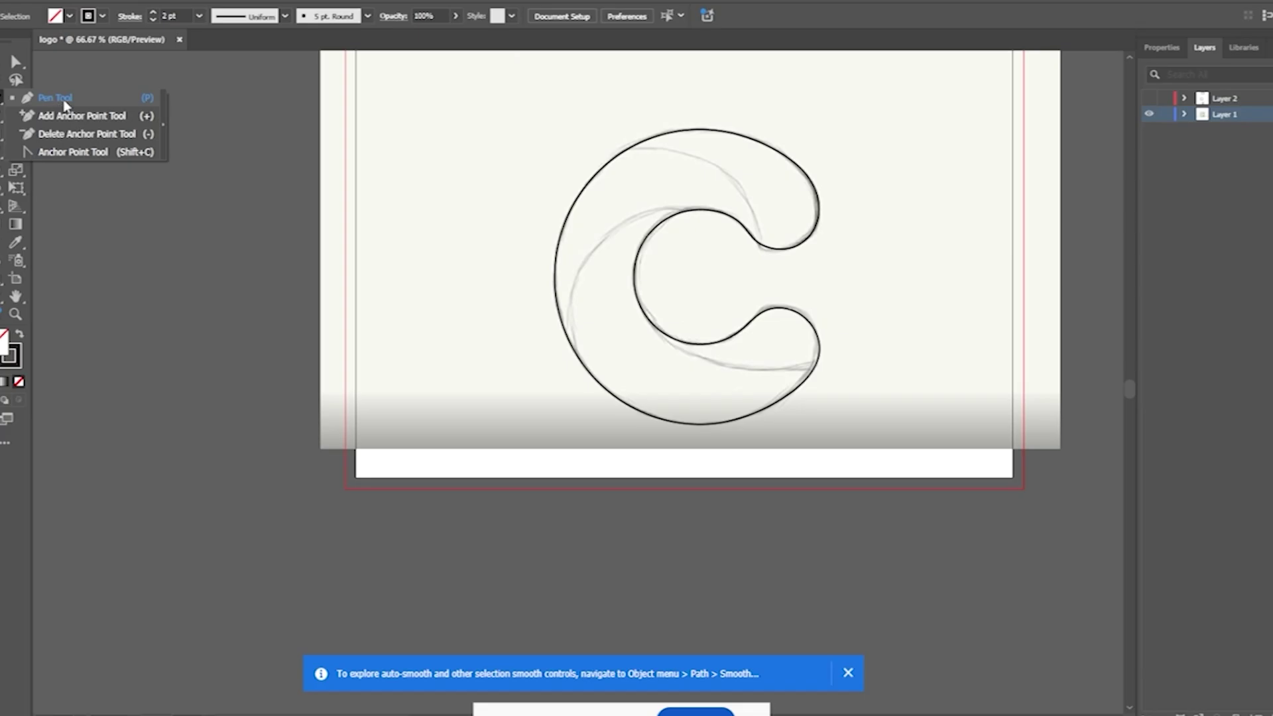
{"action": "left_click", "coordinate": [56, 99]}
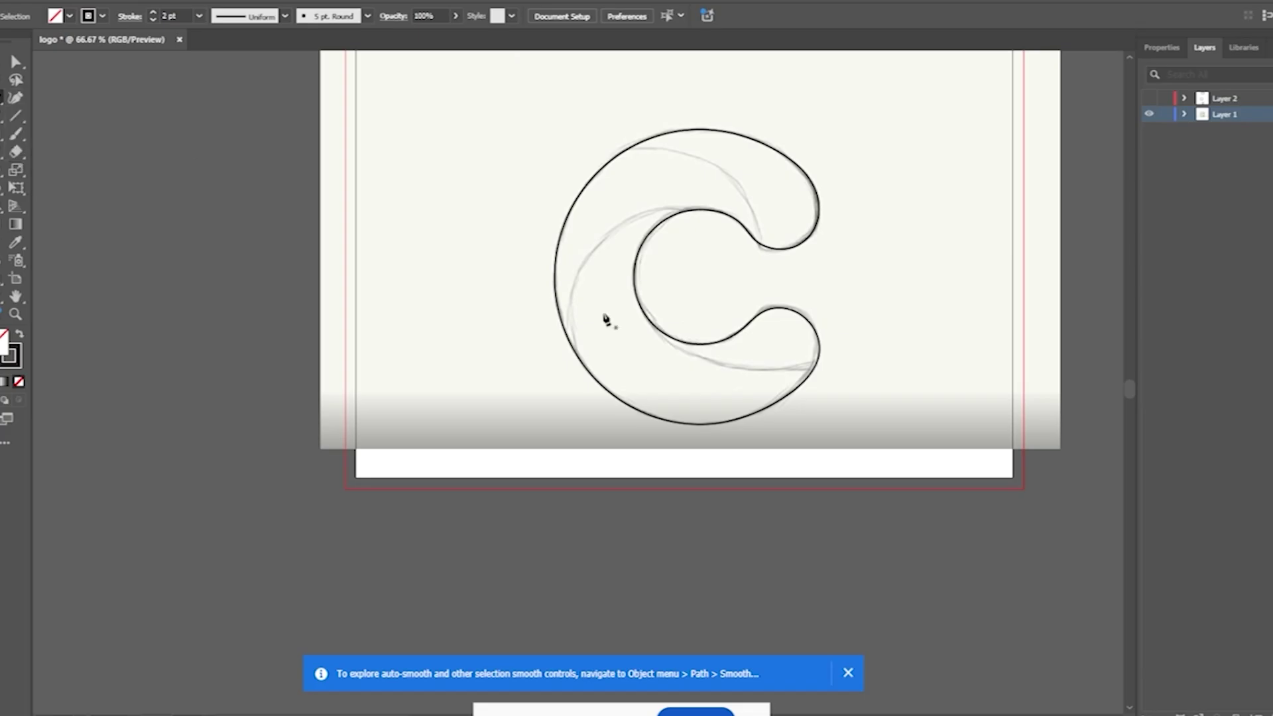
{"action": "left_click", "coordinate": [762, 258]}
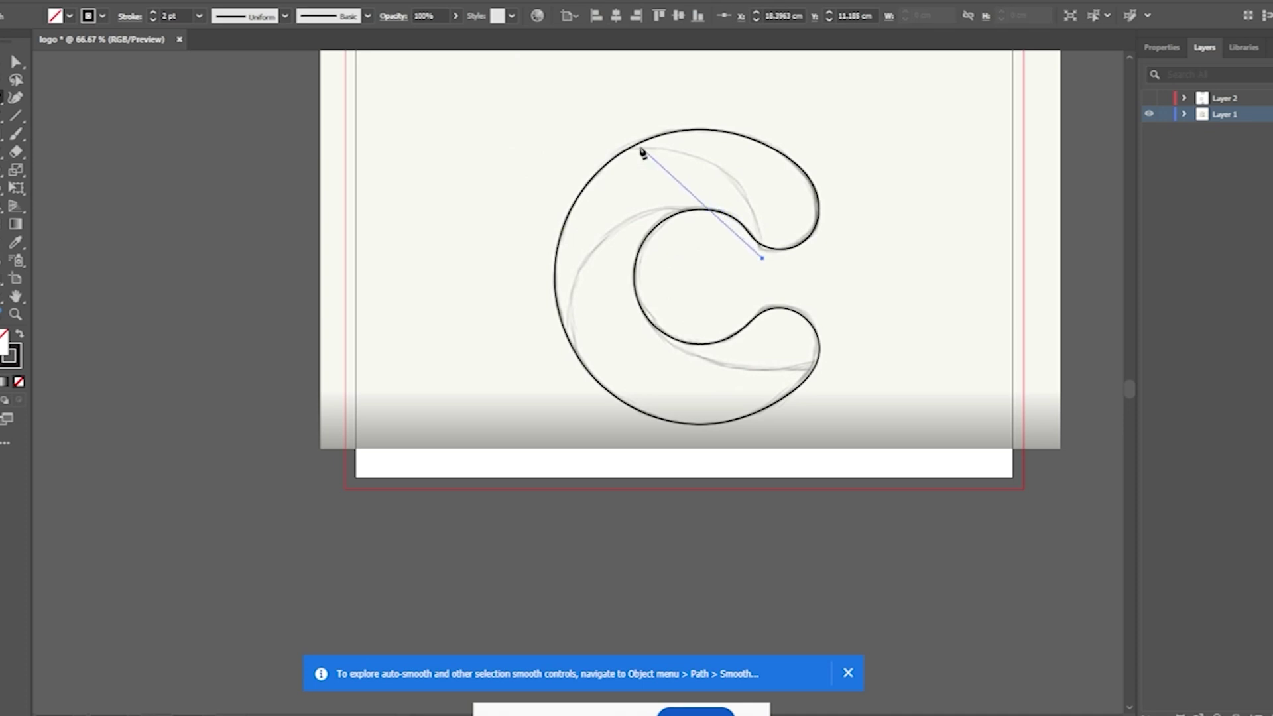
{"action": "left_click_drag", "start_coordinate": [609, 147], "coordinate": [491, 134]}
{"action": "left_click_drag", "start_coordinate": [462, 188], "coordinate": [521, 145]}
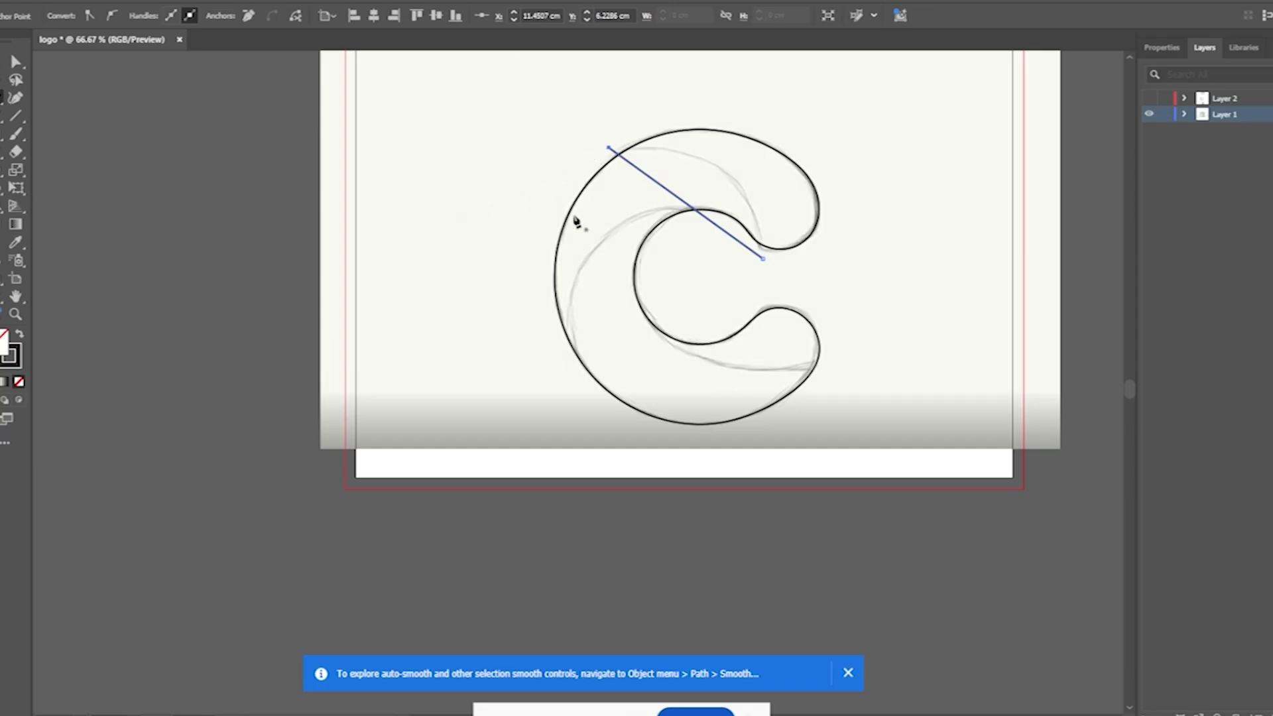
Add an anchor point to the diagonal line where it crosses the inner curve, and remove it with the Delete Anchor Point tool.
{"action": "left_click_drag", "start_coordinate": [15, 97], "coordinate": [22, 118]}
{"action": "left_click", "coordinate": [689, 209]}
{"action": "left_click", "coordinate": [15, 98]}
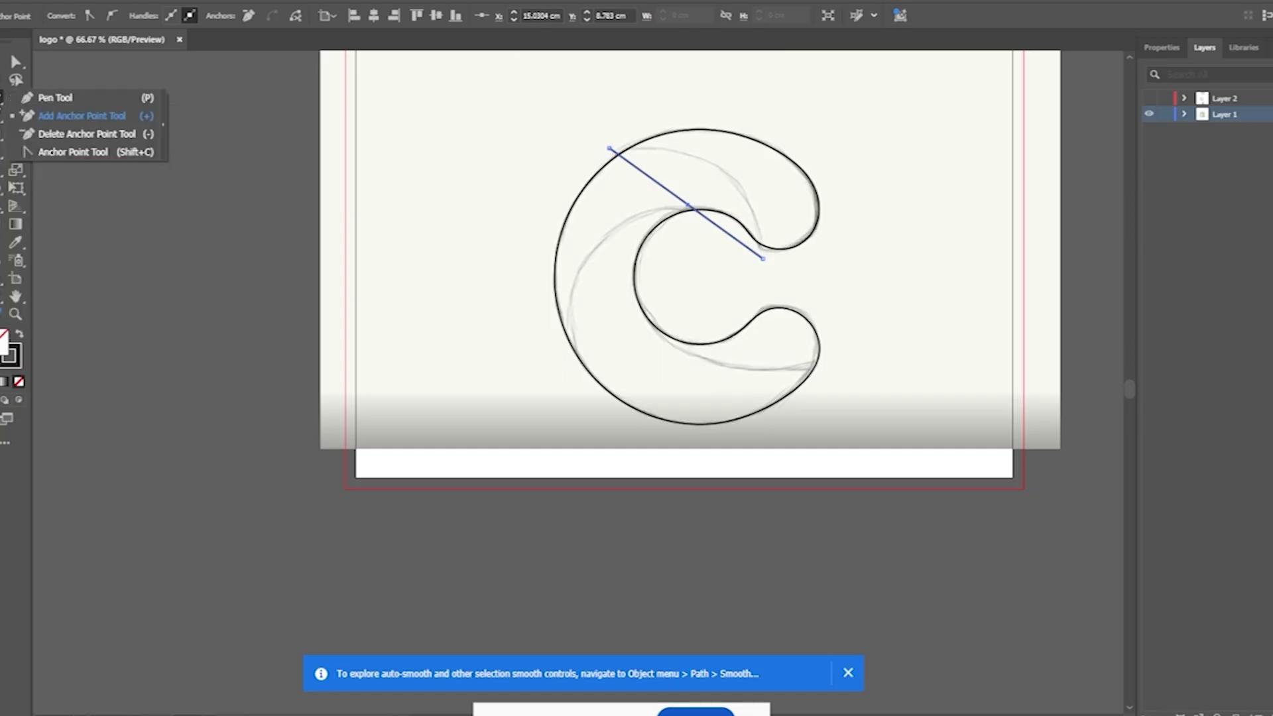
{"action": "left_click", "coordinate": [42, 136]}
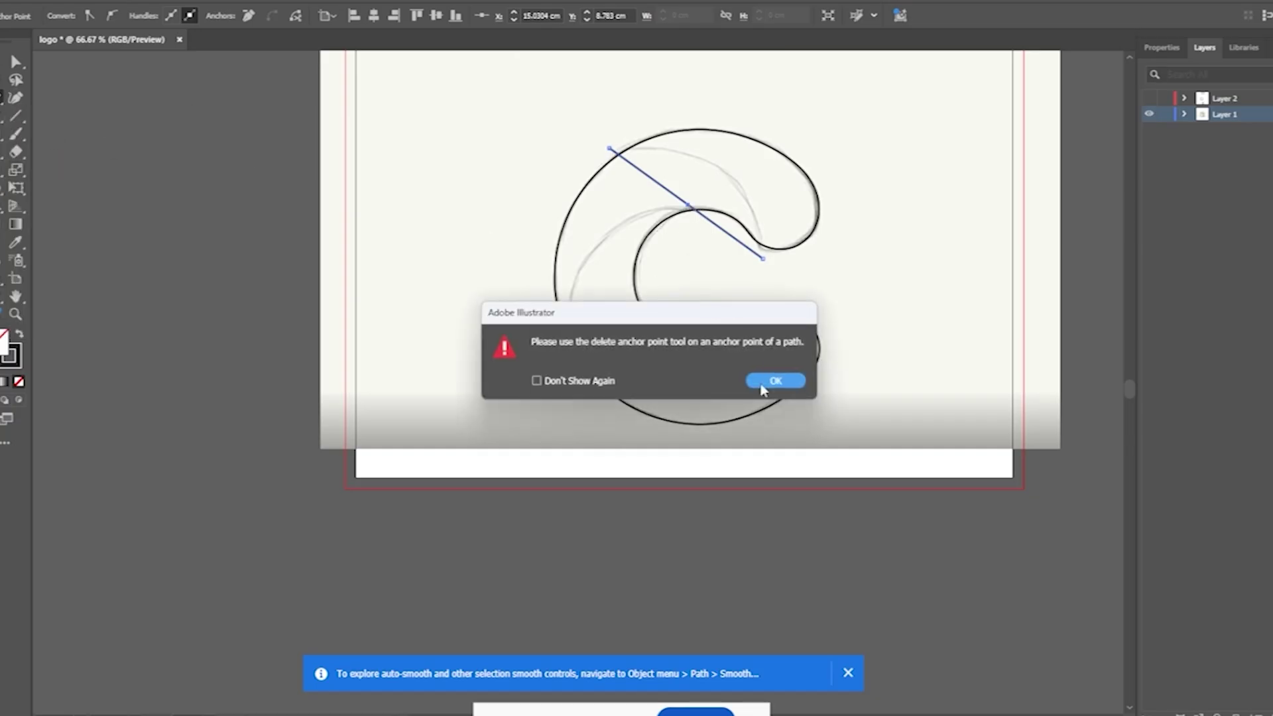
{"action": "left_click", "coordinate": [774, 380]}
{"action": "scroll", "coordinate": [690, 206], "scroll_direction": "up", "scroll_amount": 5}
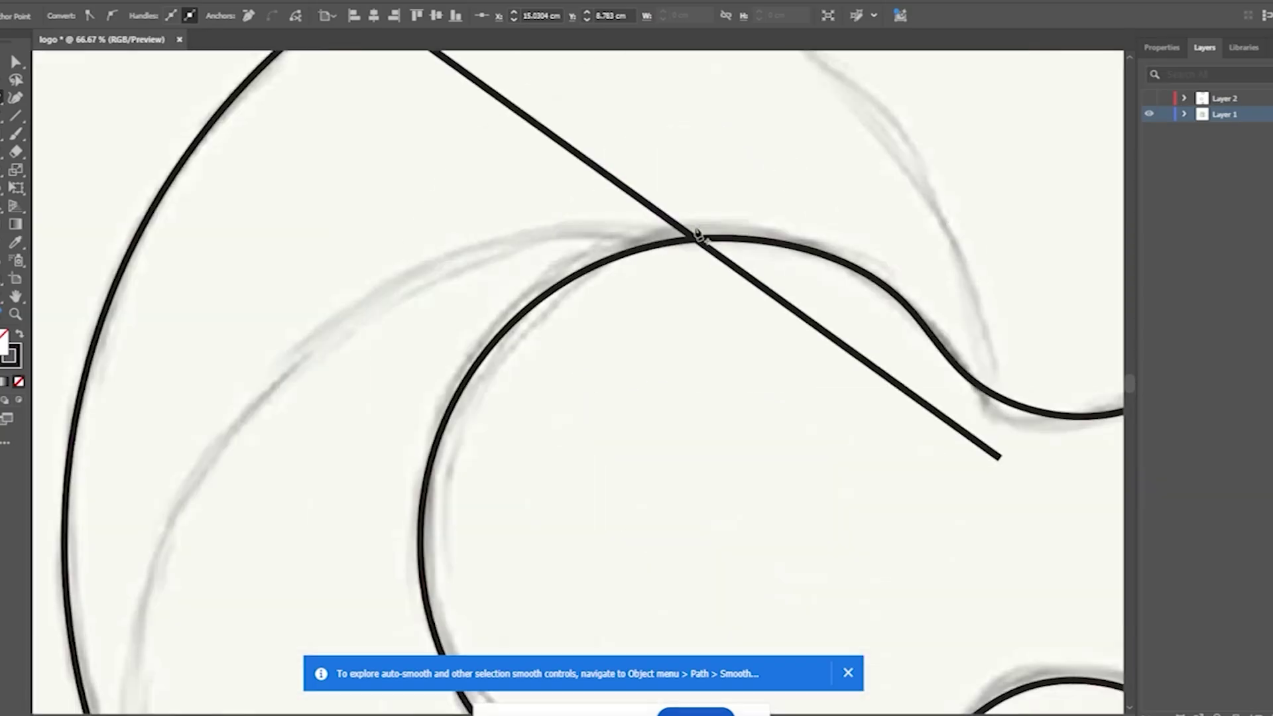
{"action": "left_click", "coordinate": [656, 219]}
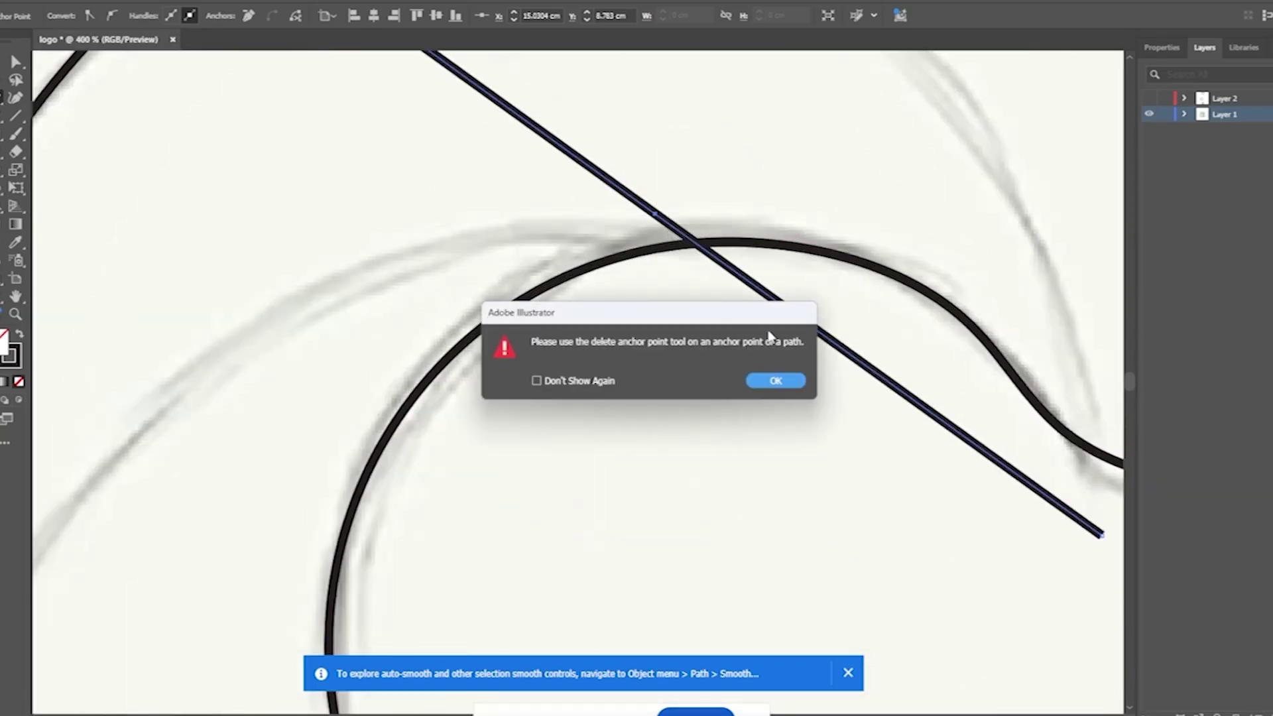
{"action": "left_click", "coordinate": [769, 385]}
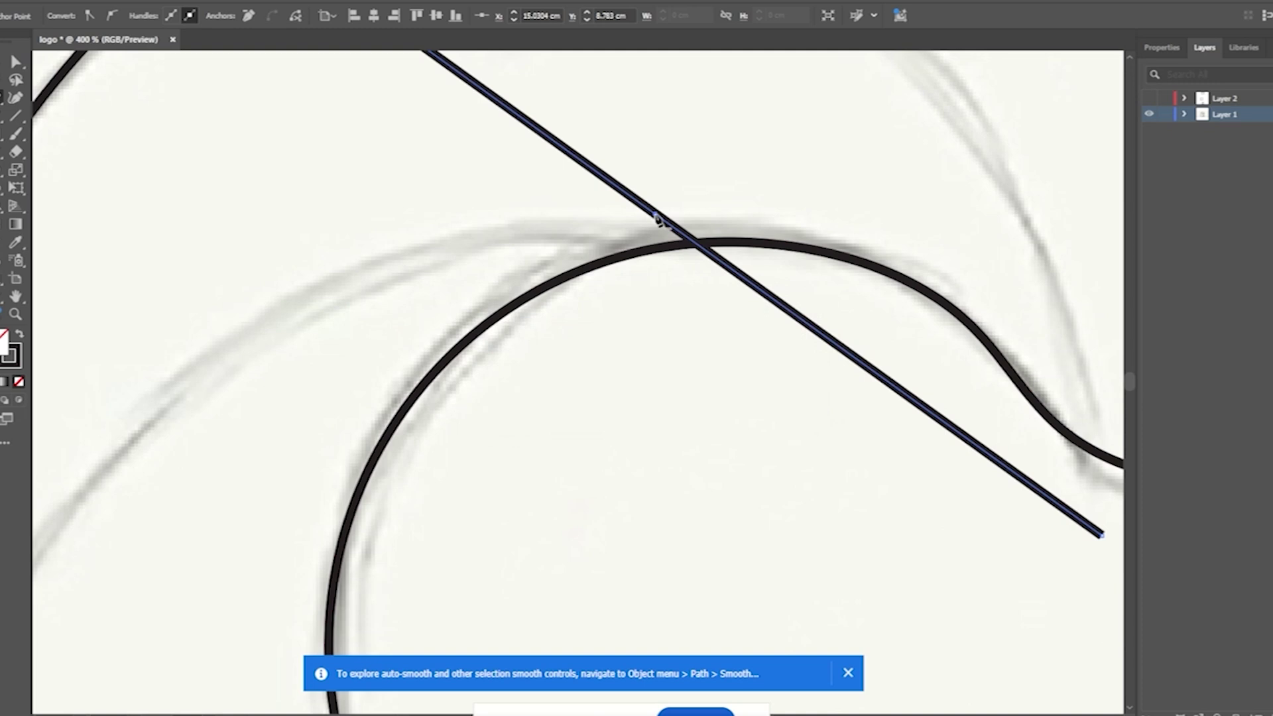
{"action": "scroll", "coordinate": [670, 265], "scroll_direction": "down", "scroll_amount": 4}
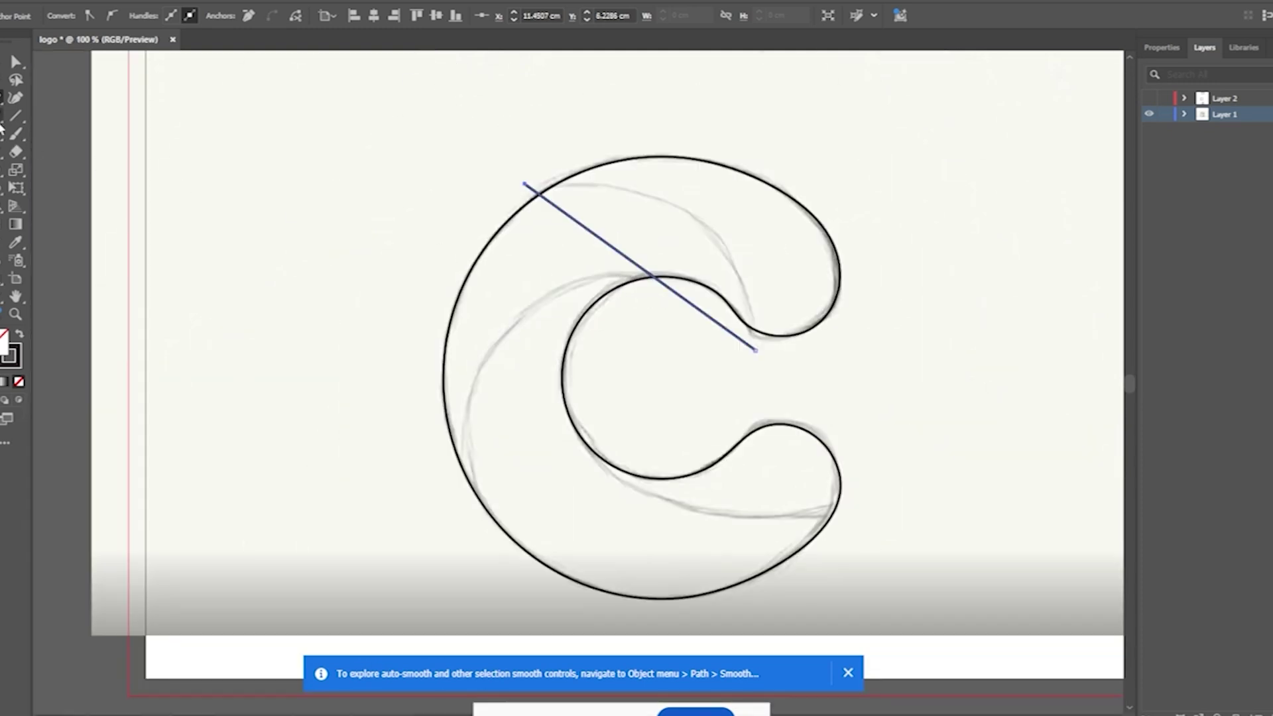
Try bending the diagonal line along the sketch's upper swirl with the Anchor Point tool, and undo back to its start point.
{"action": "left_click_drag", "start_coordinate": [15, 97], "coordinate": [39, 152]}
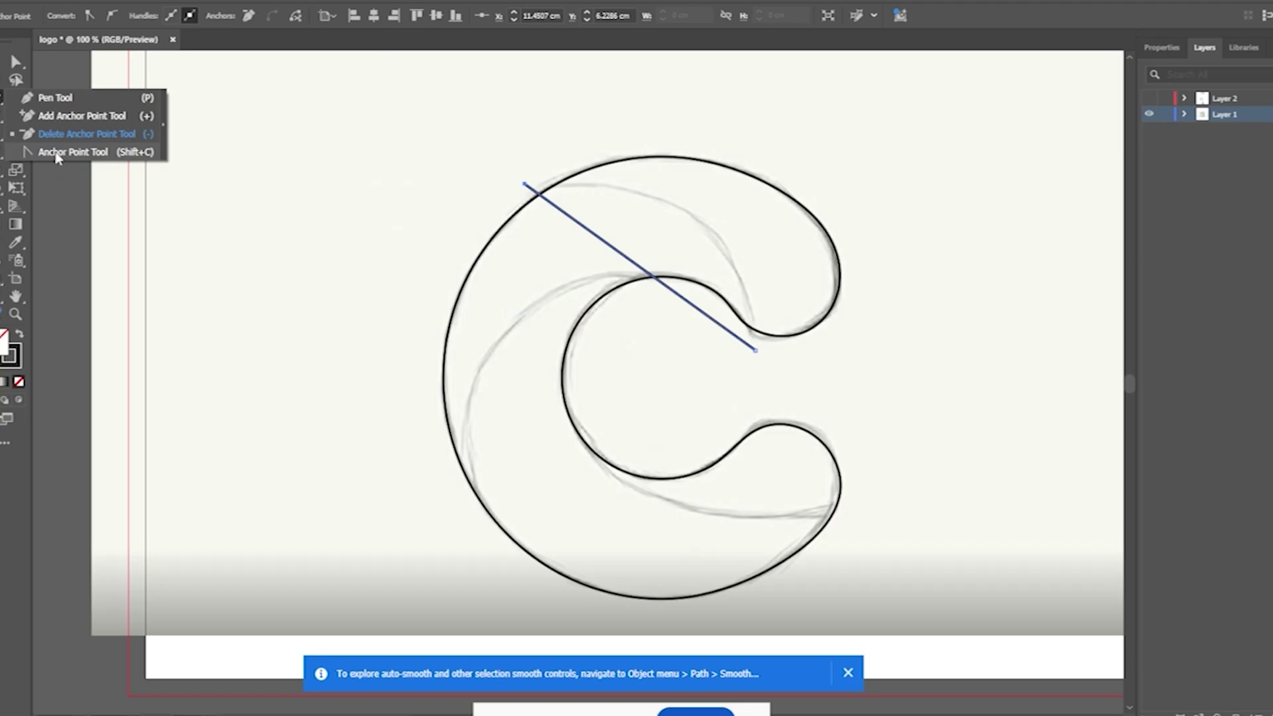
{"action": "left_click_drag", "start_coordinate": [36, 158], "coordinate": [47, 158]}
{"action": "left_click", "coordinate": [73, 153]}
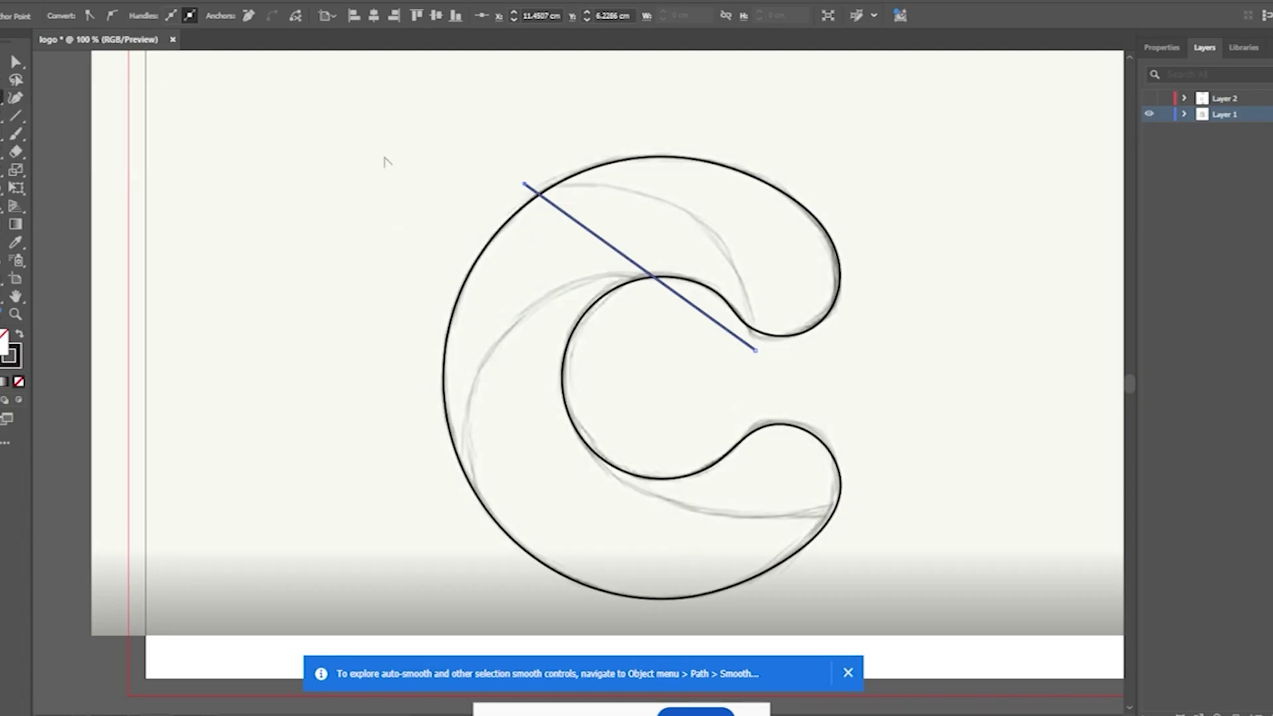
{"action": "mouse_move", "coordinate": [524, 184]}
{"action": "left_mouse_down"}
{"action": "mouse_move", "coordinate": [418, 219]}
{"action": "mouse_move", "coordinate": [323, 217]}
{"action": "mouse_move", "coordinate": [301, 199]}
{"action": "left_mouse_up"}
{"action": "key", "text": "v"}
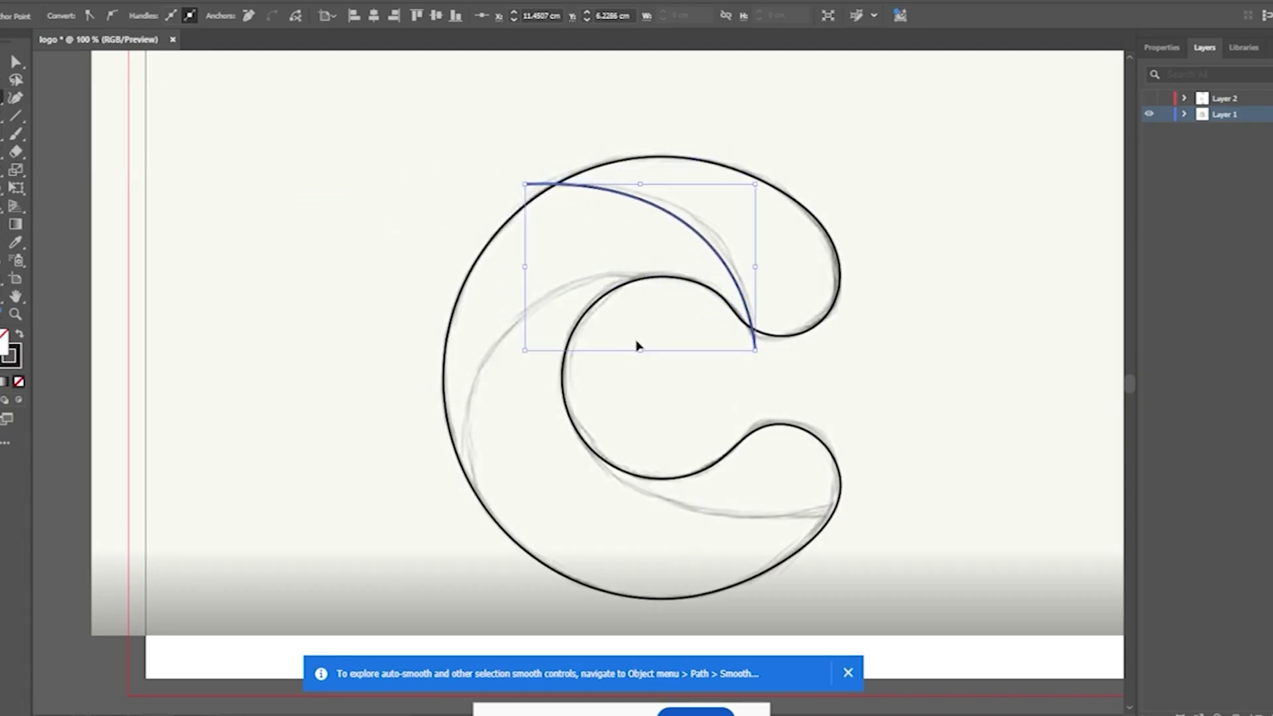
{"action": "key", "text": "ctrl+z"}
{"action": "key", "text": "ctrl+z"}
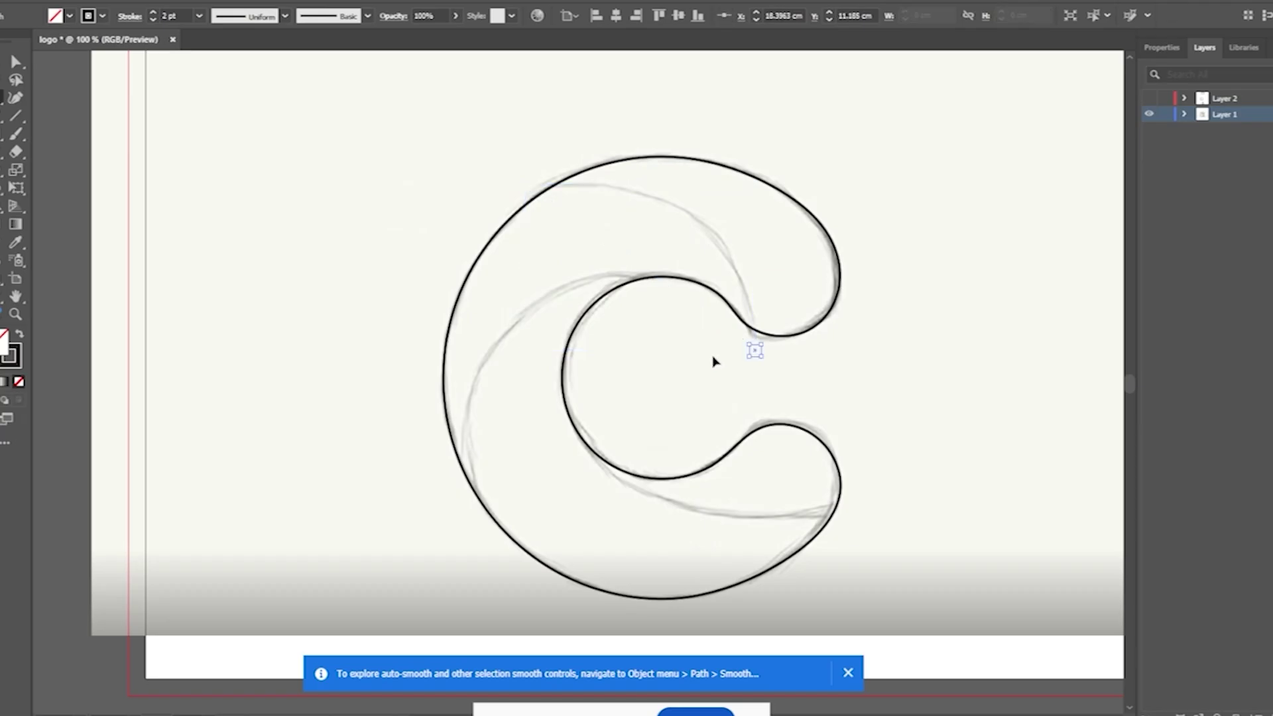
Draw a curved Pen path along the sketch's upper swirl, from below the upper end's inner notch to just outside the C's upper-left edge.
{"action": "left_click_drag", "start_coordinate": [16, 98], "coordinate": [43, 99]}
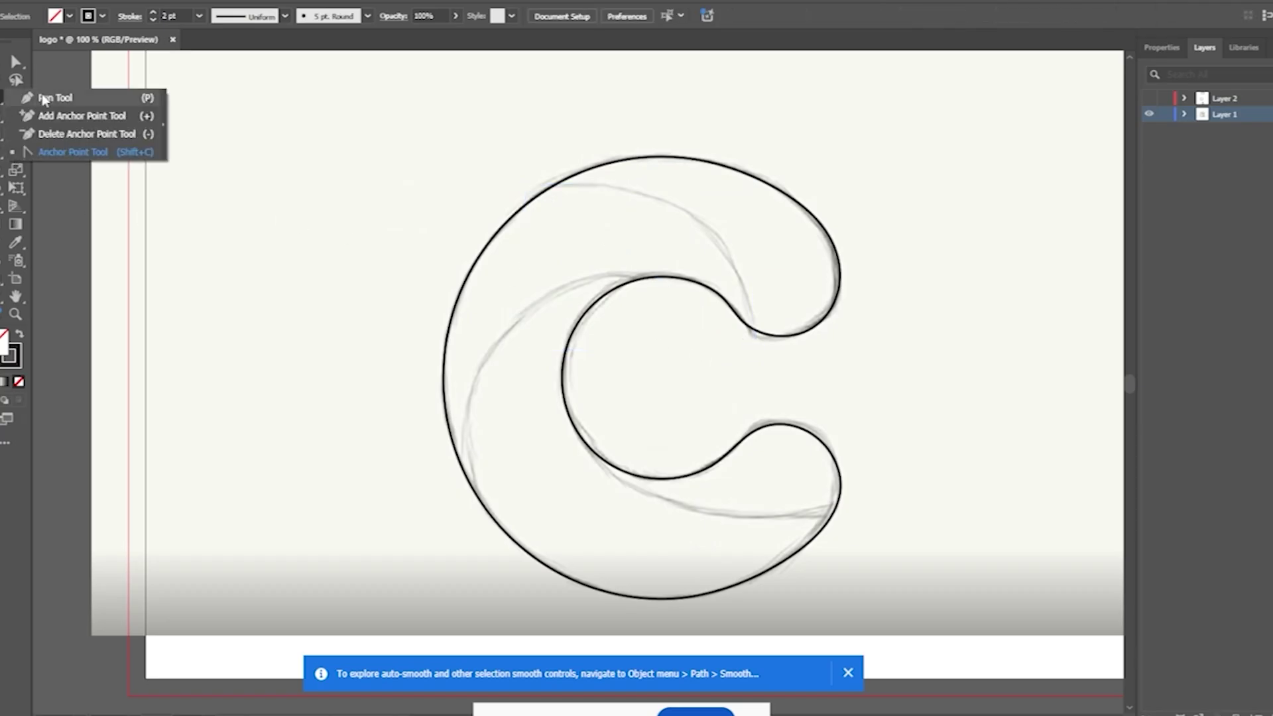
{"action": "left_click", "coordinate": [43, 100]}
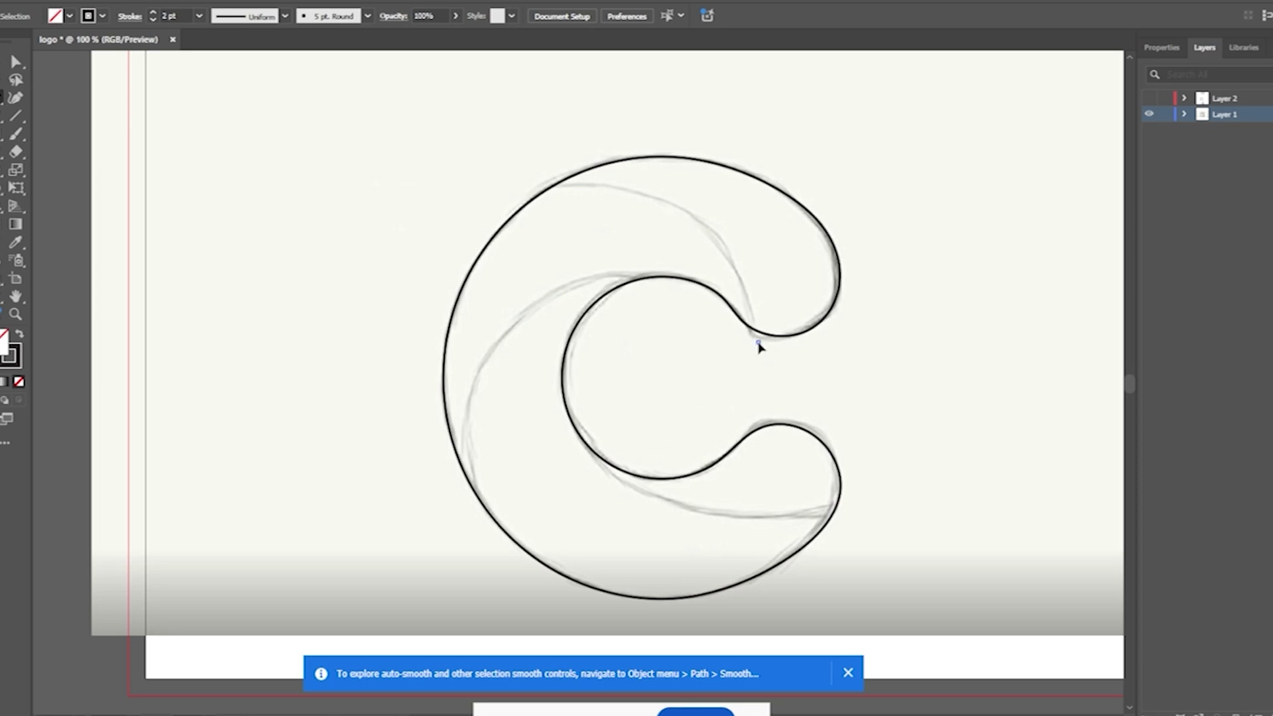
{"action": "left_click", "coordinate": [758, 342]}
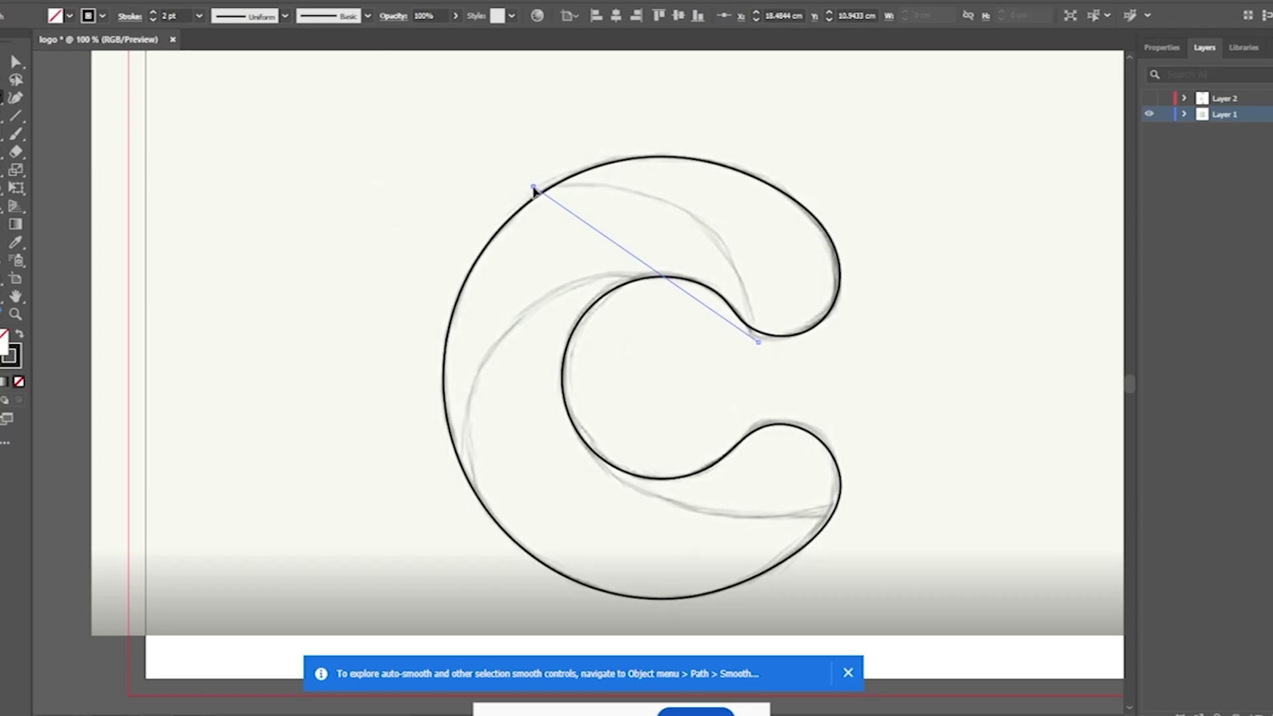
{"action": "left_click_drag", "start_coordinate": [534, 187], "coordinate": [310, 212]}
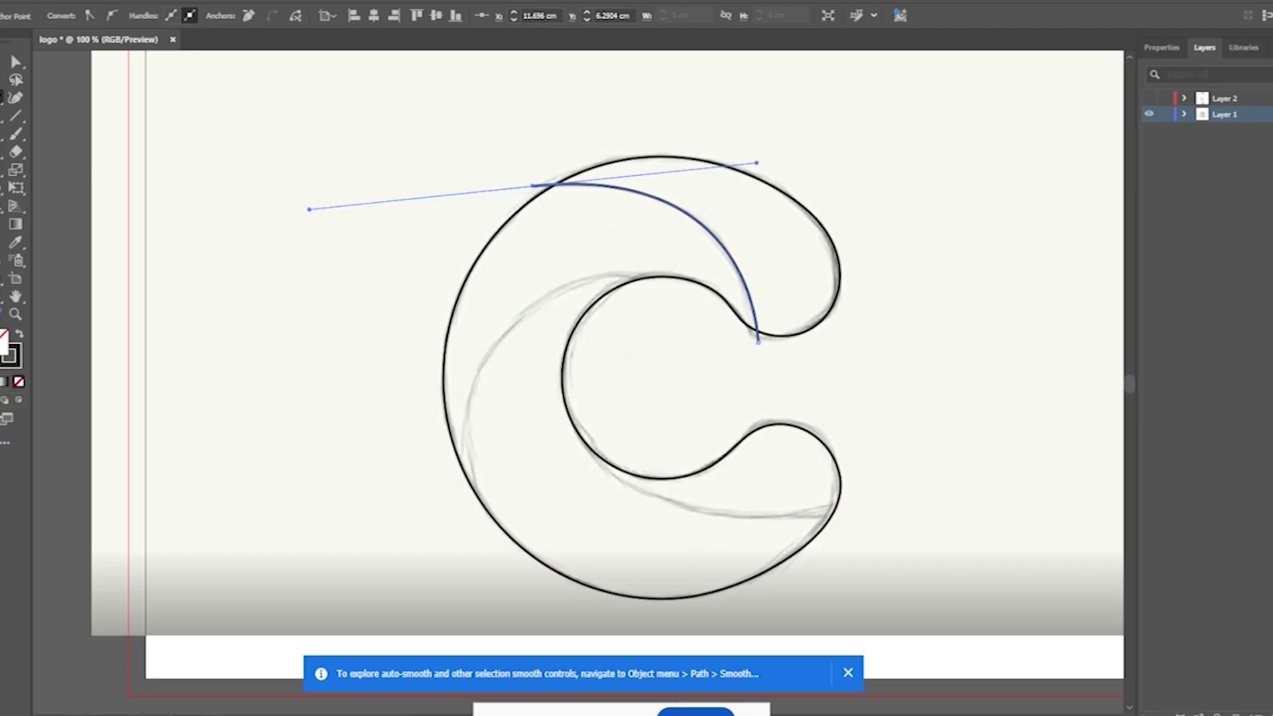
Try a red fill on the upper swirl path and set its fill back to none.
{"action": "left_click_drag", "start_coordinate": [14, 99], "coordinate": [41, 100]}
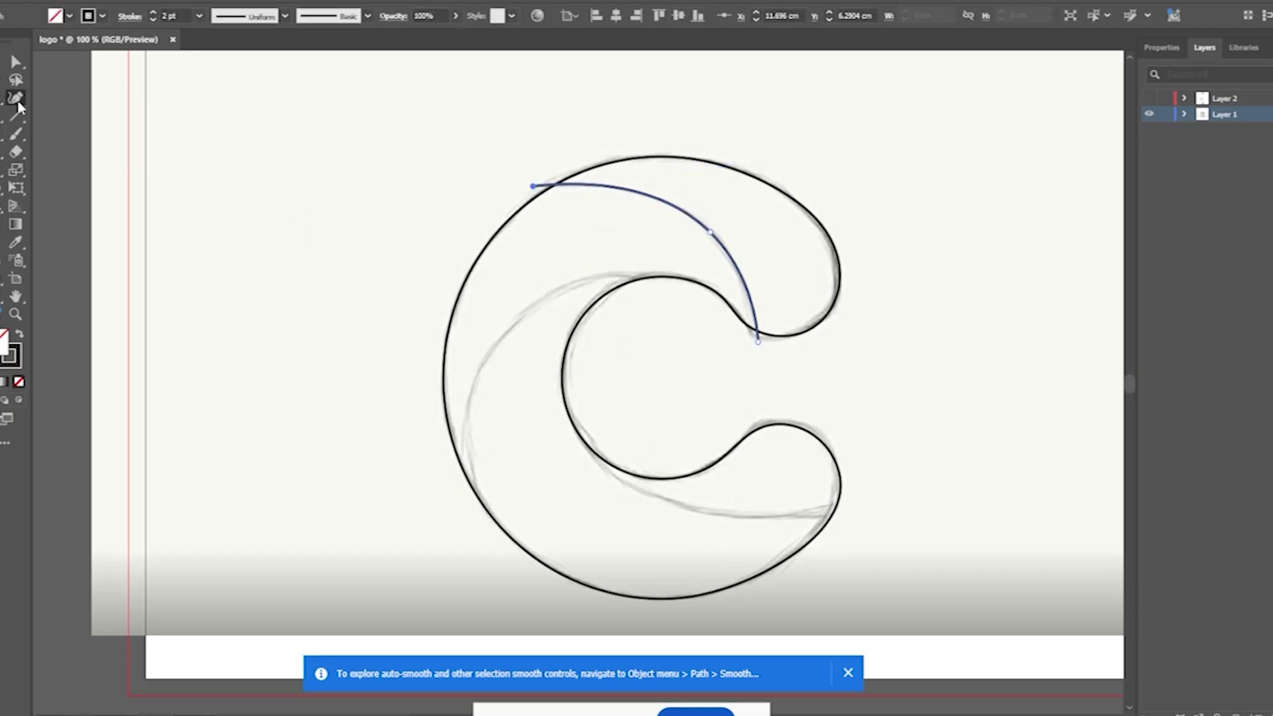
{"action": "left_click", "coordinate": [67, 17]}
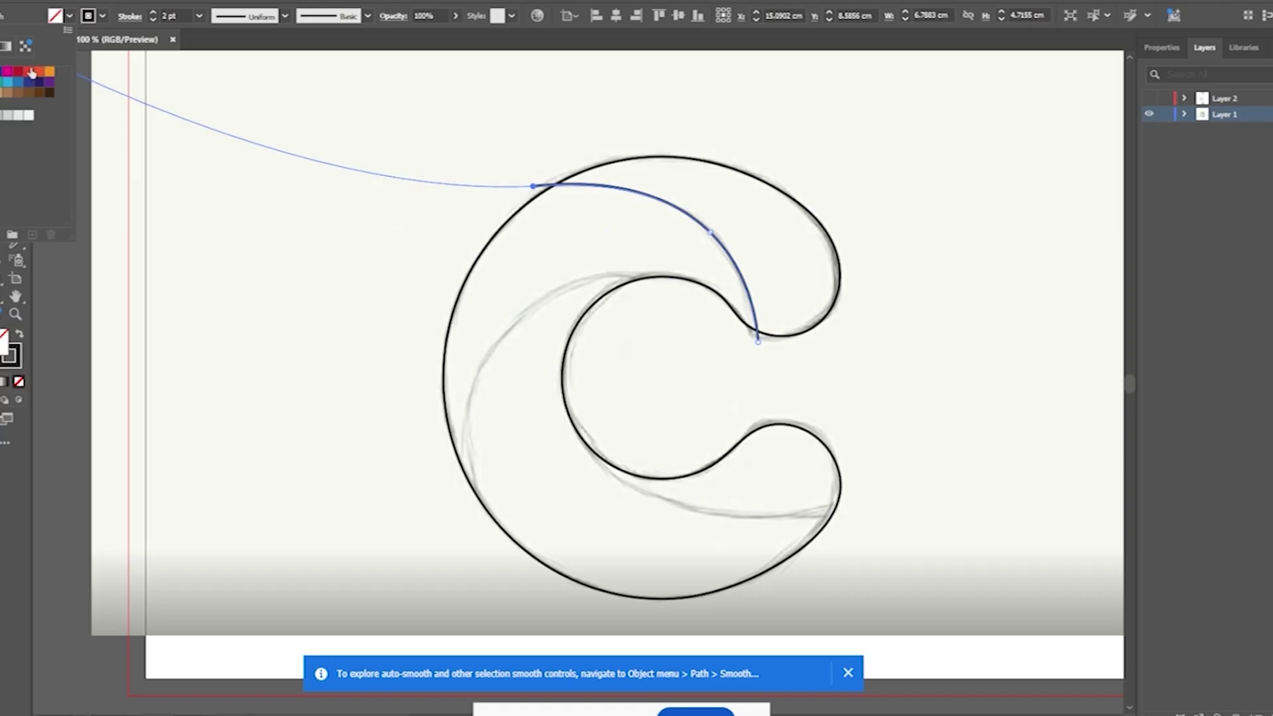
{"action": "left_click", "coordinate": [31, 72]}
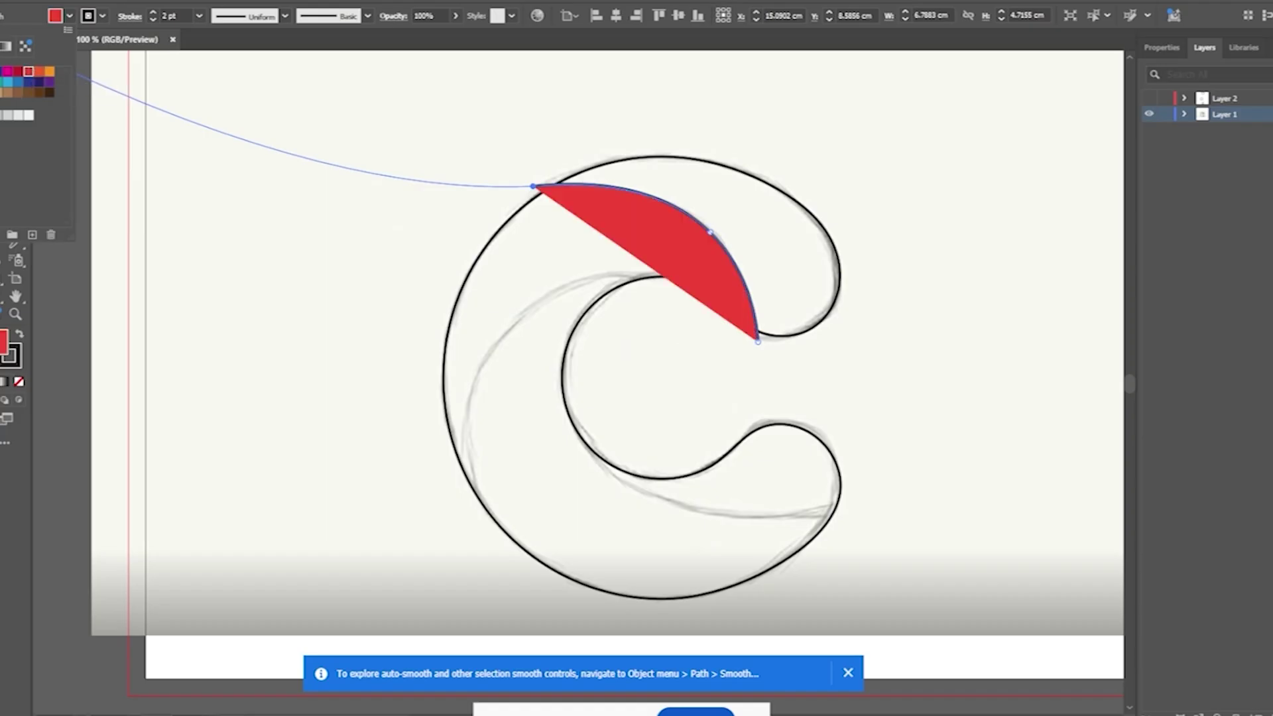
{"action": "left_click", "coordinate": [0, 71]}
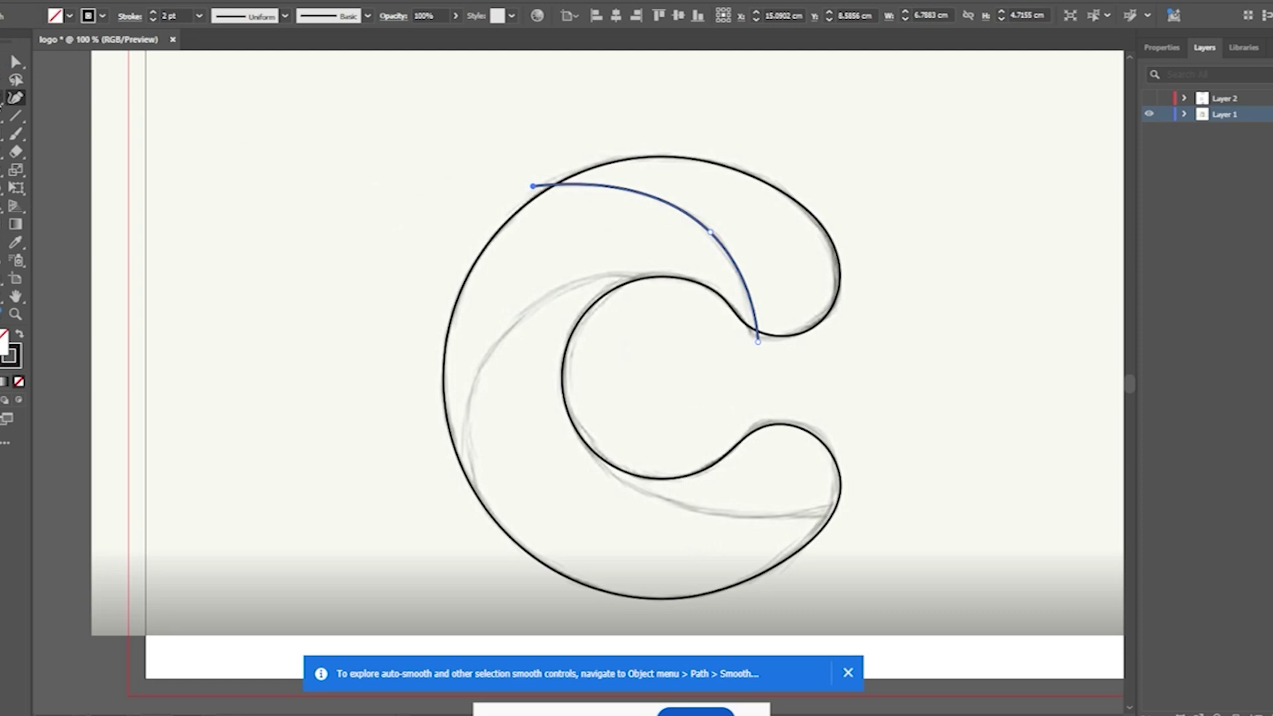
Extend the middle swirl path's upper end further inside the inner curve and bend its lower part outward to follow the sketch.
{"action": "scroll", "coordinate": [705, 236], "scroll_direction": "down", "scroll_amount": 1}
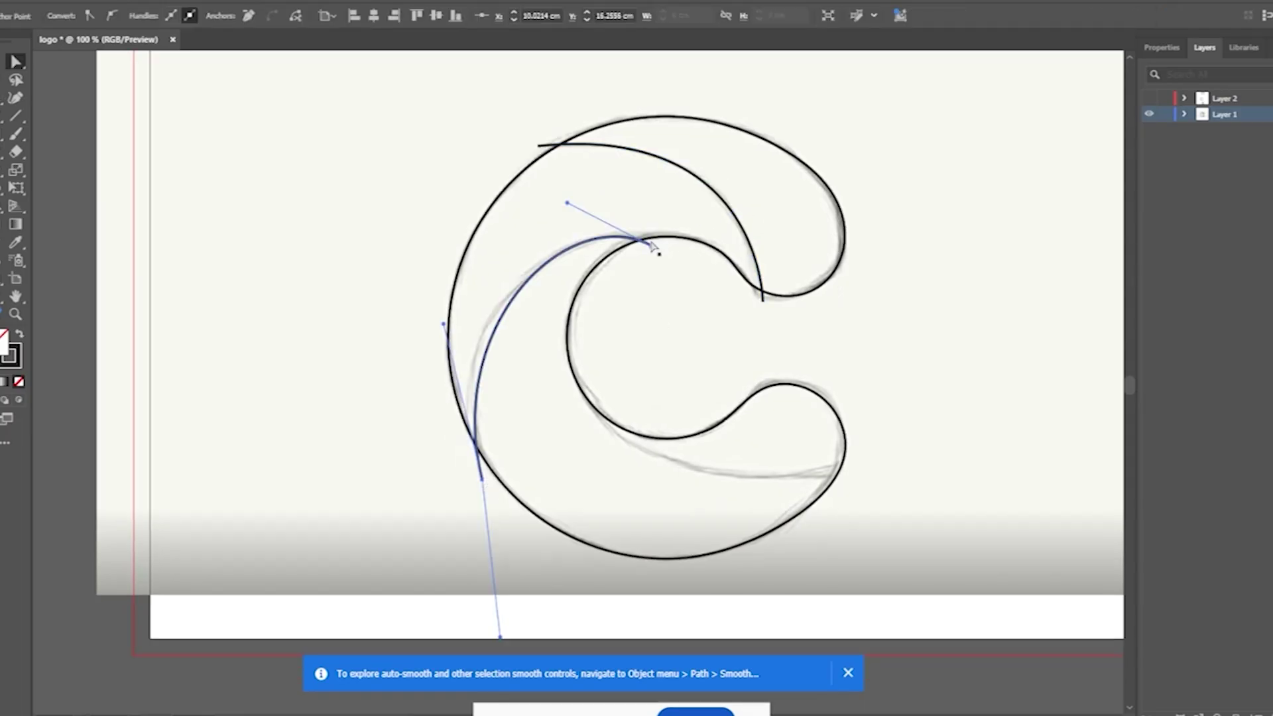
{"action": "left_click_drag", "start_coordinate": [653, 247], "coordinate": [665, 250]}
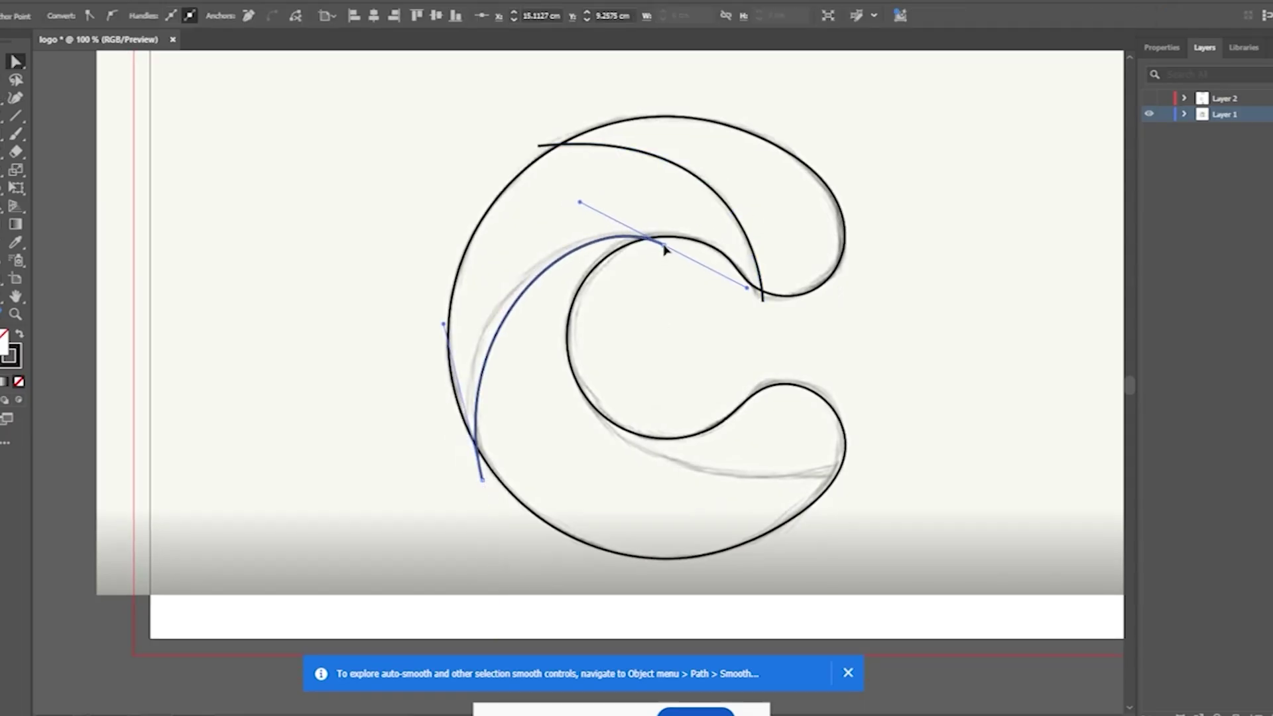
{"action": "left_click_drag", "start_coordinate": [444, 326], "coordinate": [421, 313]}
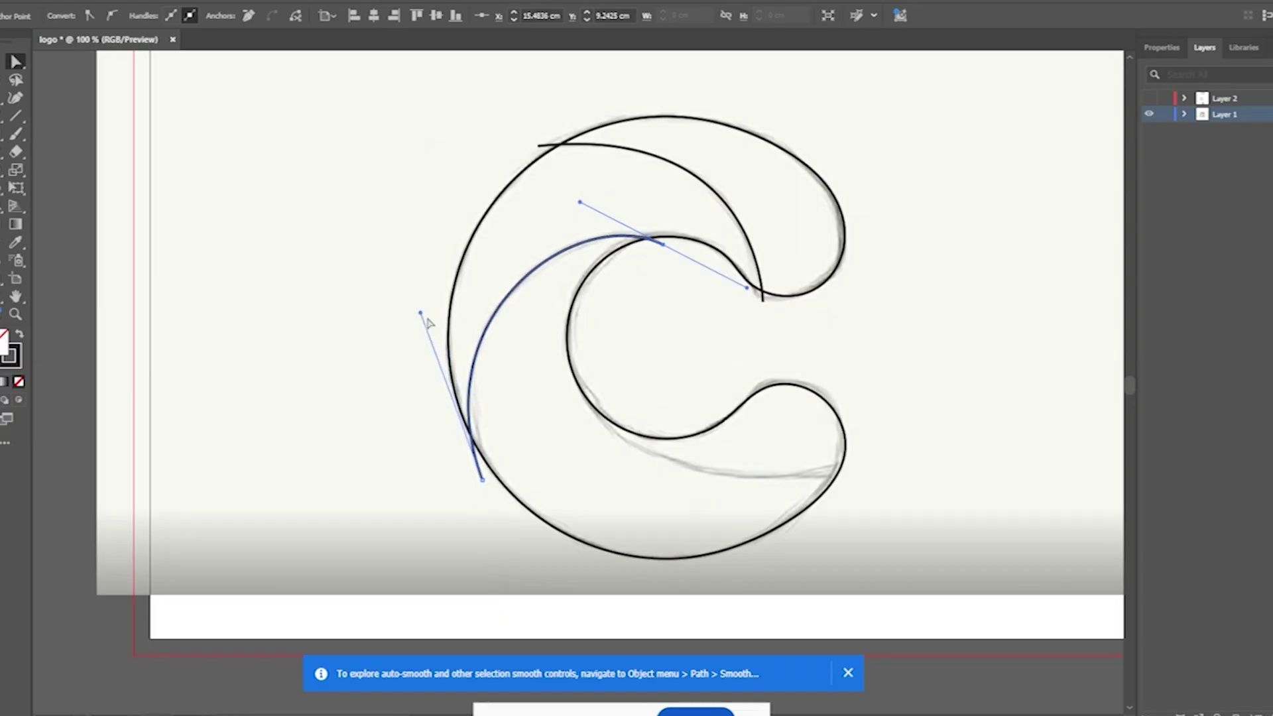
Fine-tune the middle swirl path's lower end anchor and its upward handle so the curve matches the sketch.
{"action": "left_click", "coordinate": [424, 504]}
{"action": "left_click_drag", "start_coordinate": [478, 483], "coordinate": [486, 480]}
{"action": "left_click", "coordinate": [481, 488]}
{"action": "left_click", "coordinate": [482, 480]}
{"action": "key", "text": "p"}
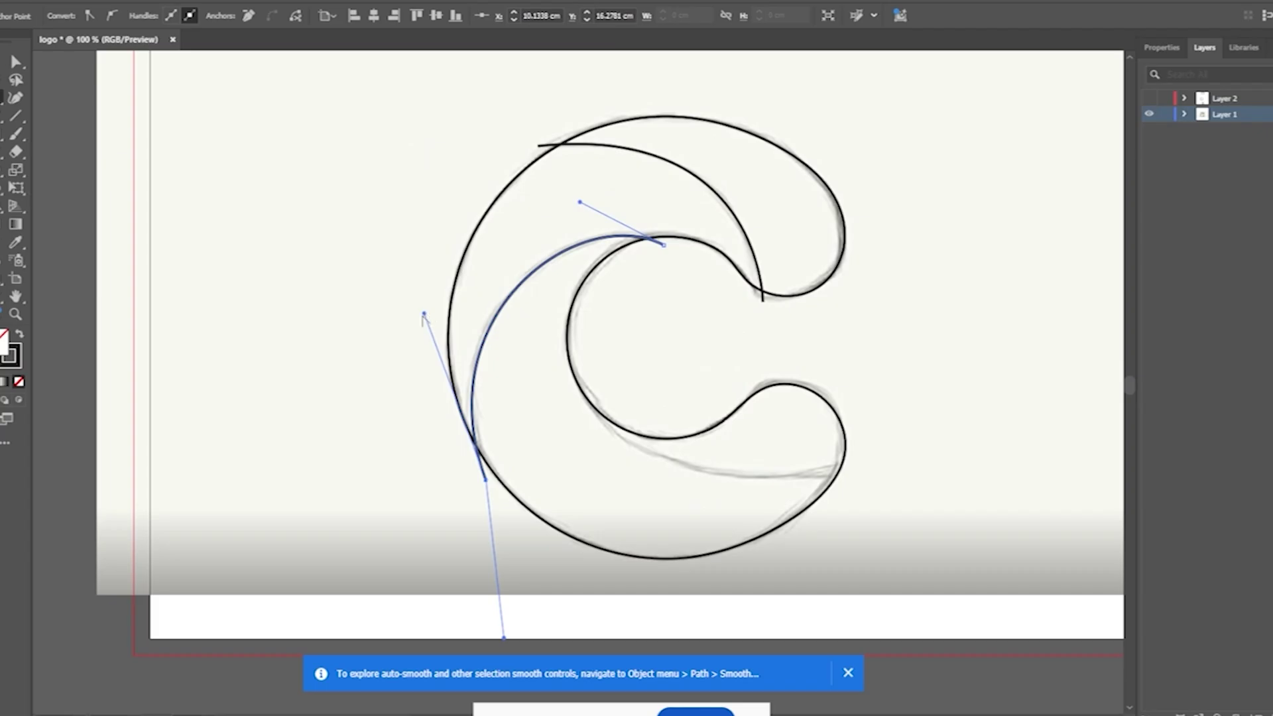
{"action": "left_click_drag", "start_coordinate": [424, 313], "coordinate": [422, 310]}
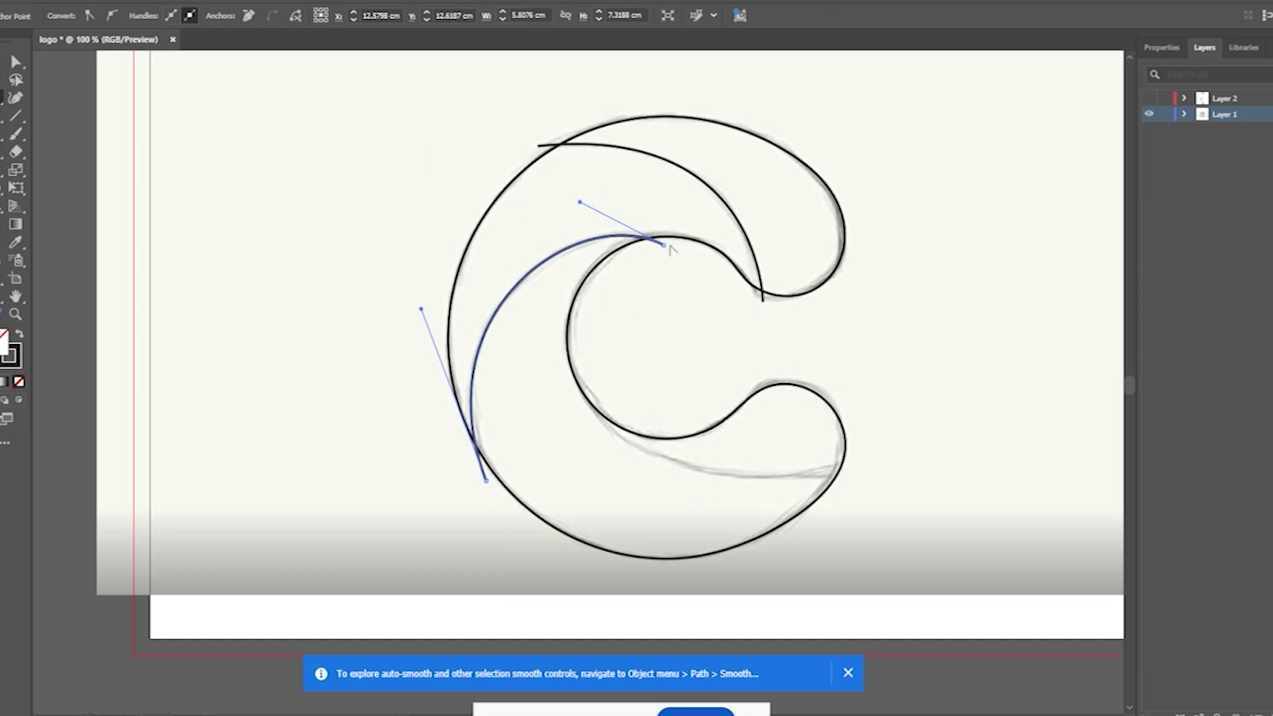
Draw a curved Pen path along the sketch's lower swirl, from inside the inner curve's lower-left to just outside the lower end's outer edge.
{"action": "scroll", "coordinate": [658, 258], "scroll_direction": "down", "scroll_amount": 1}
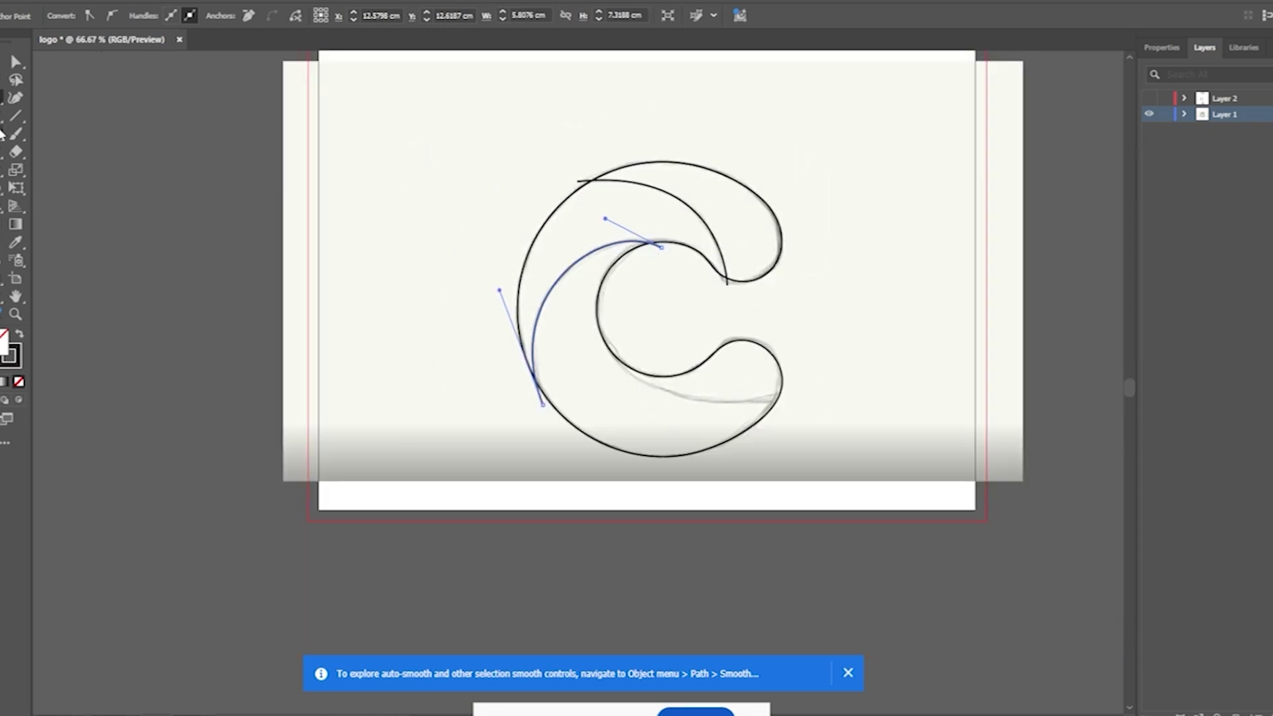
{"action": "left_click_drag", "start_coordinate": [14, 98], "coordinate": [47, 102]}
{"action": "left_click", "coordinate": [609, 342]}
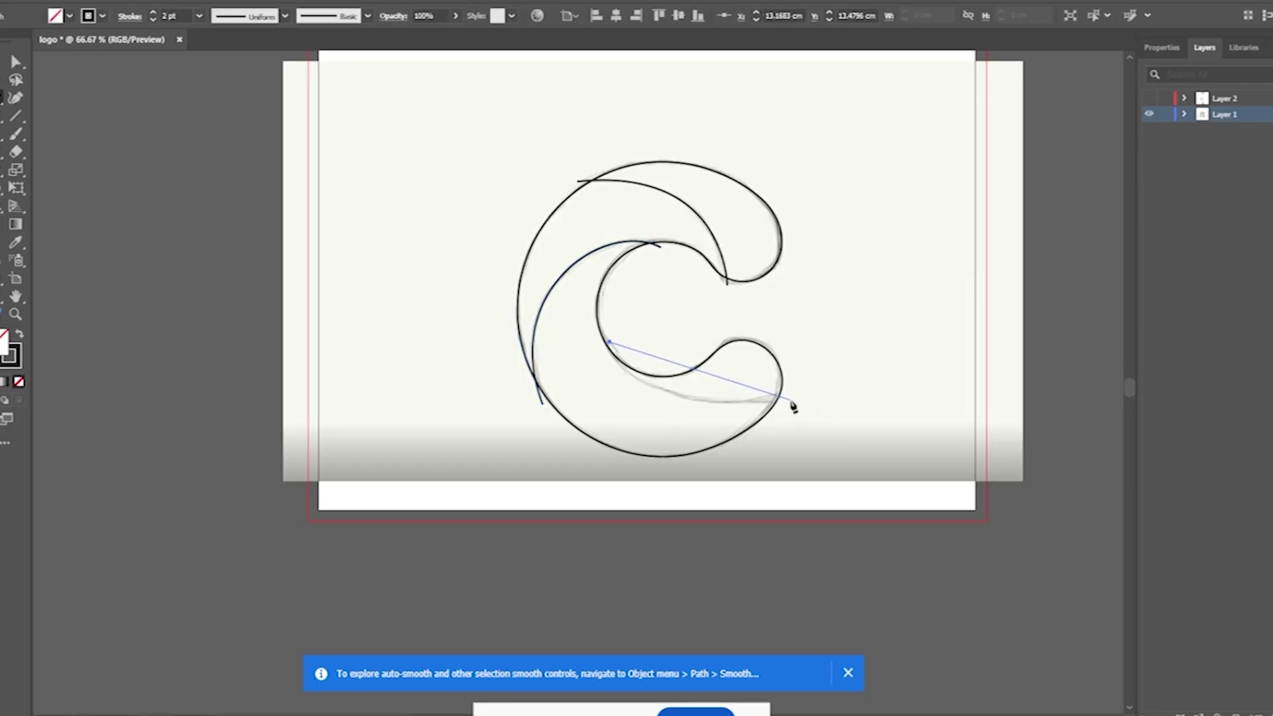
{"action": "left_click_drag", "start_coordinate": [788, 399], "coordinate": [950, 378]}
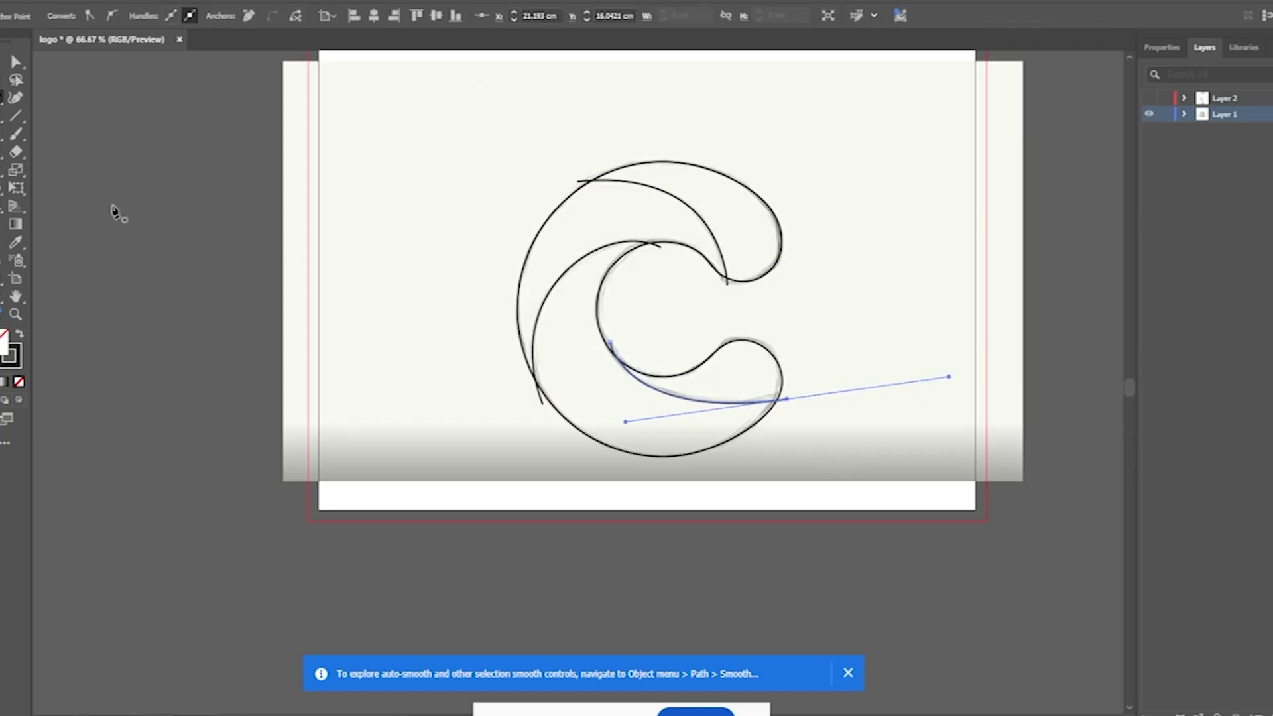
Select the C outline with all three swirl lines and trim the upper and middle swirls' overhangs at the inner curve with Shape Builder.
{"action": "left_click", "coordinate": [2, 63]}
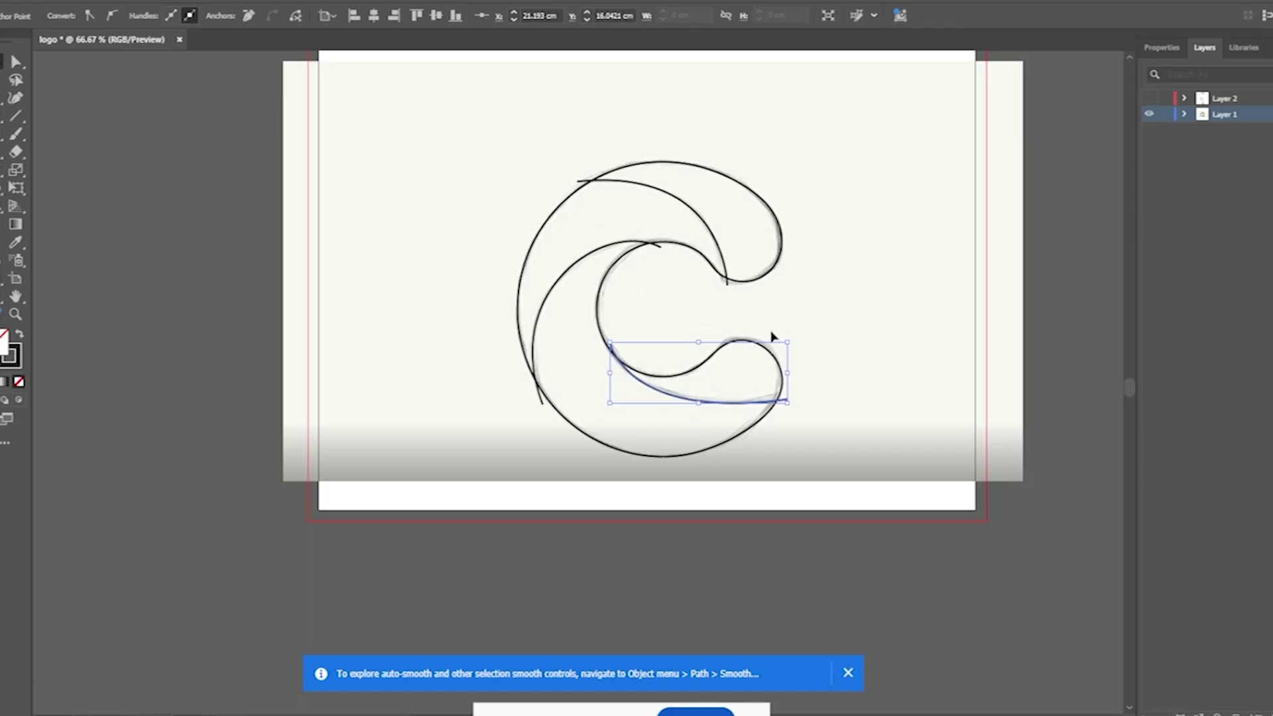
{"action": "scroll", "coordinate": [779, 330], "scroll_direction": "down", "scroll_amount": 1}
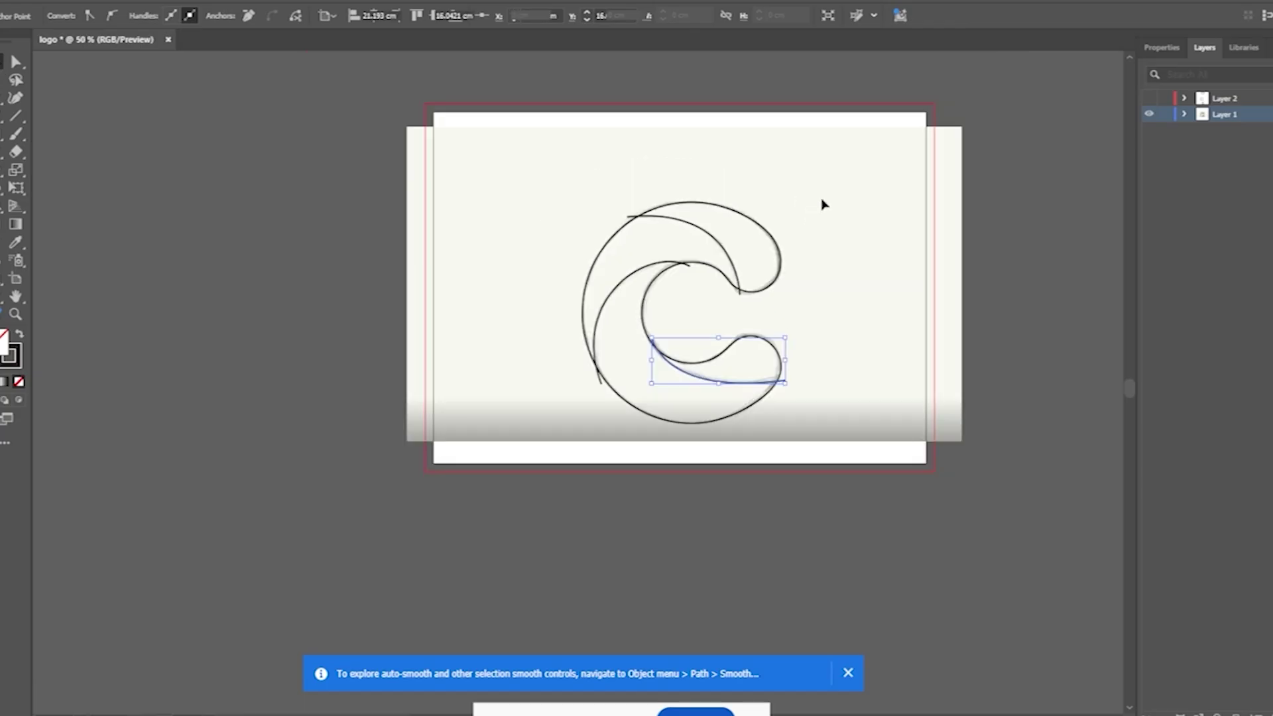
{"action": "left_click", "coordinate": [840, 183]}
{"action": "left_click_drag", "start_coordinate": [841, 182], "coordinate": [455, 483]}
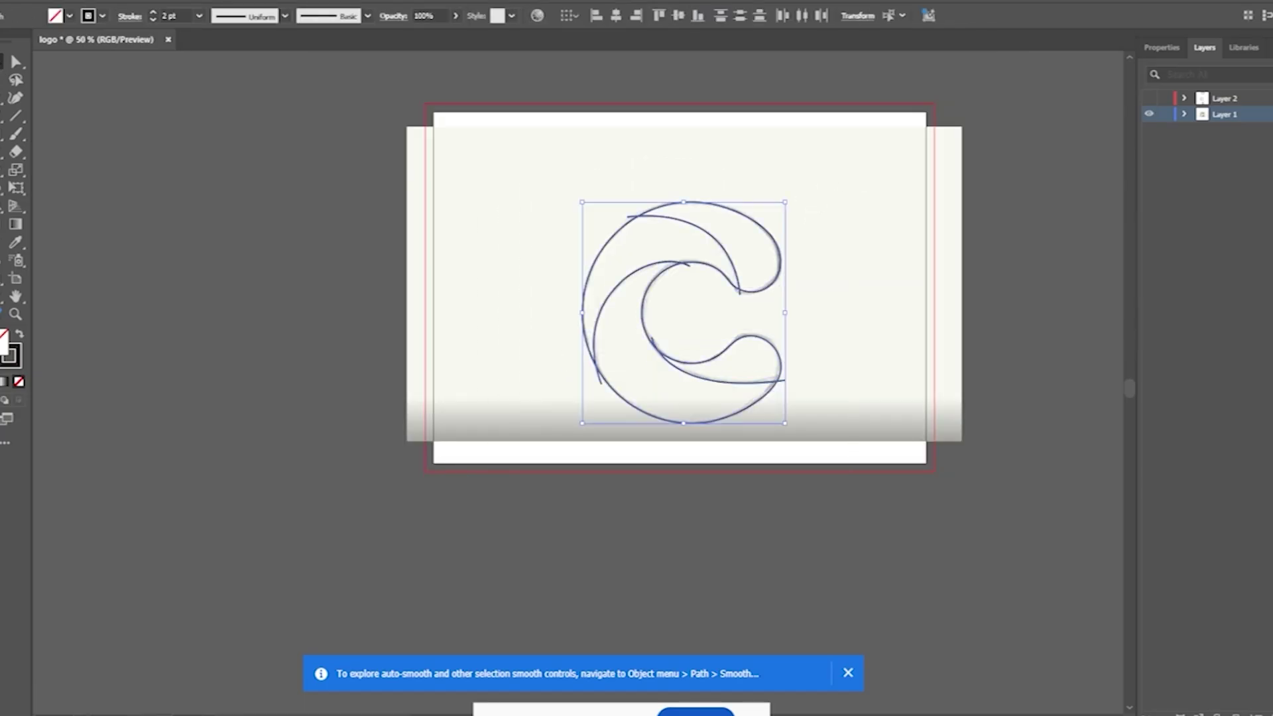
{"action": "left_click", "coordinate": [16, 206]}
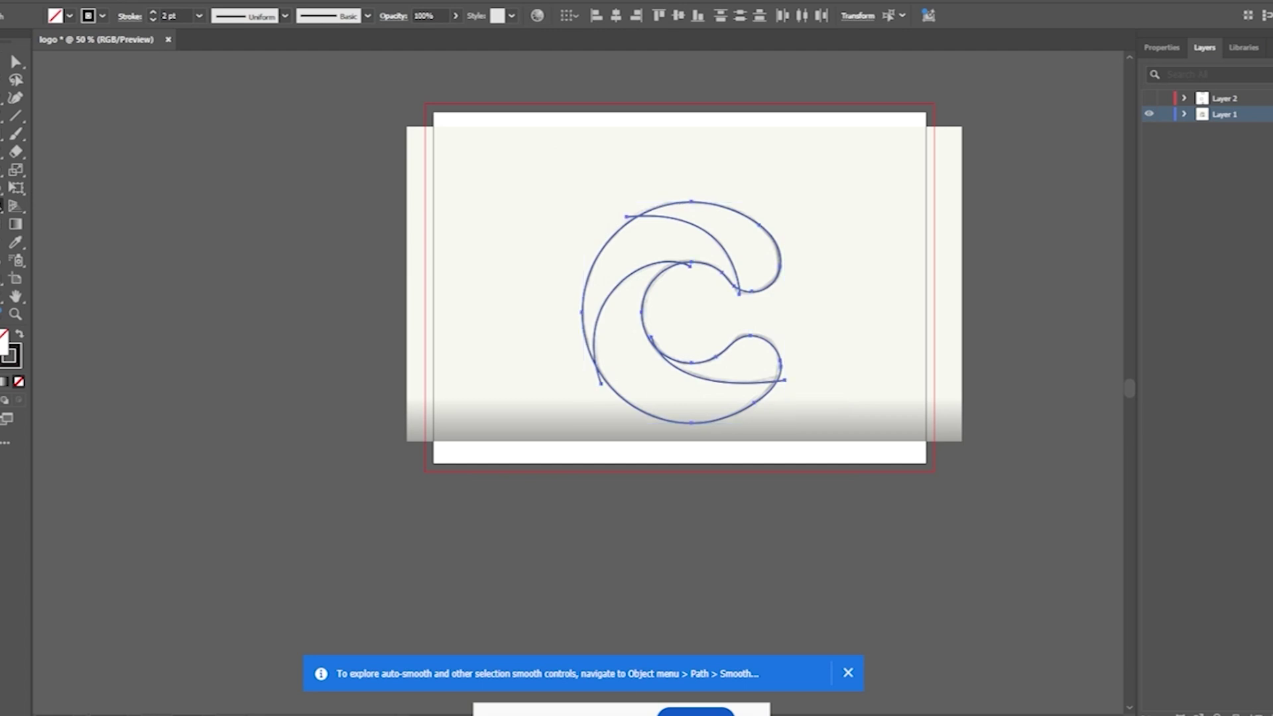
{"action": "scroll", "coordinate": [736, 308], "scroll_direction": "up", "scroll_amount": 5}
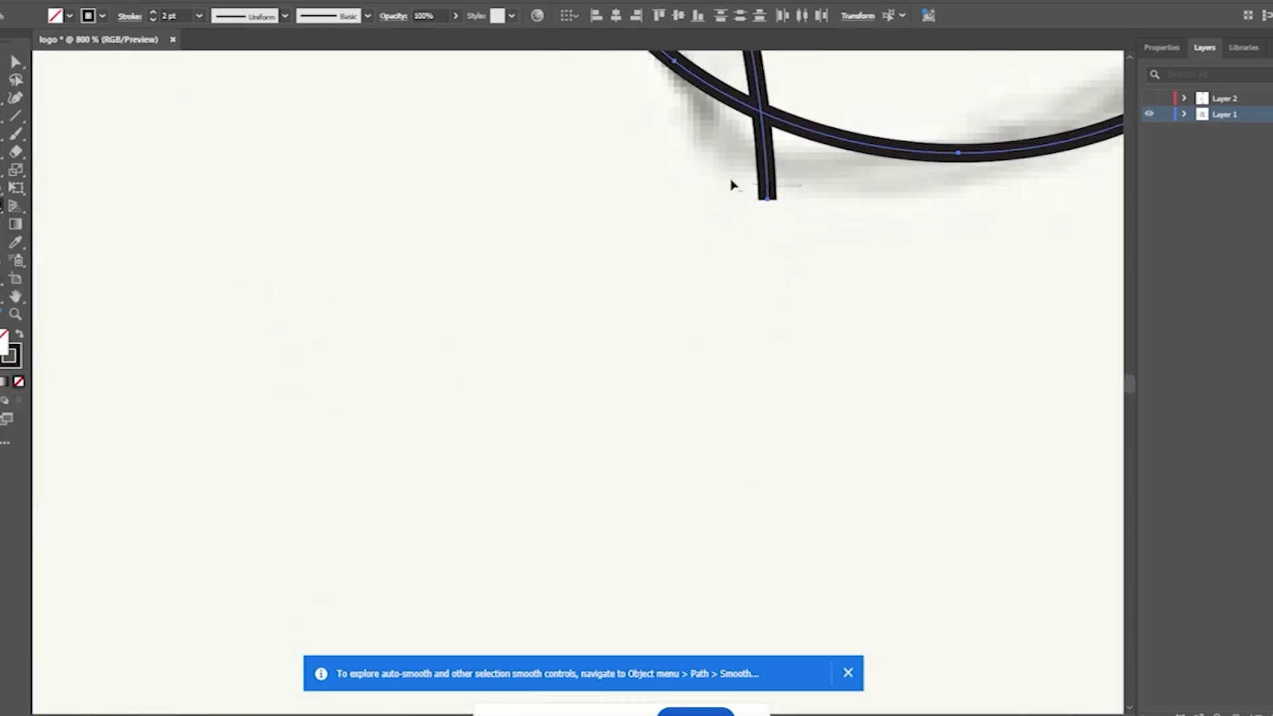
{"action": "scroll", "coordinate": [727, 203], "scroll_direction": "down", "scroll_amount": 4}
{"action": "scroll", "coordinate": [534, 88], "scroll_direction": "up", "scroll_amount": 2}
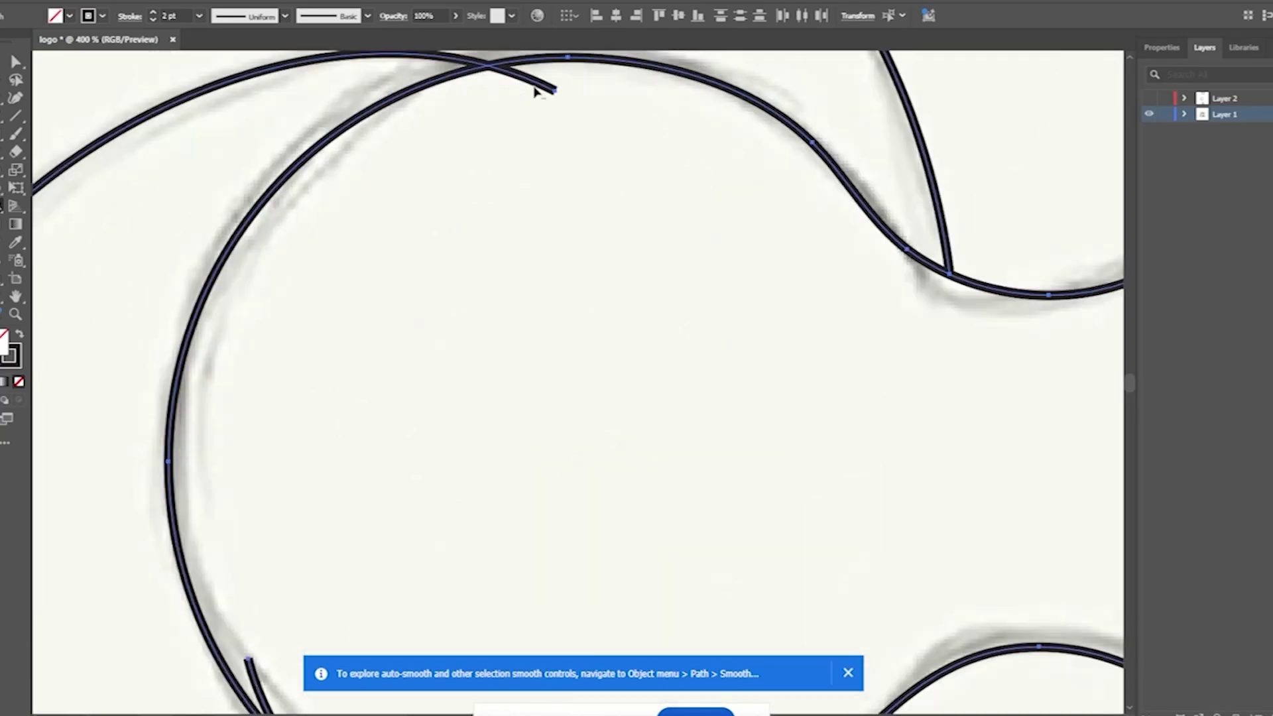
{"action": "scroll", "coordinate": [534, 279], "scroll_direction": "down", "scroll_amount": 4}
Trim the lower swirl line's overhanging ends at the inner curve and the outer edge with the Shape Builder tool.
{"action": "scroll", "coordinate": [542, 399], "scroll_direction": "up", "scroll_amount": 3}
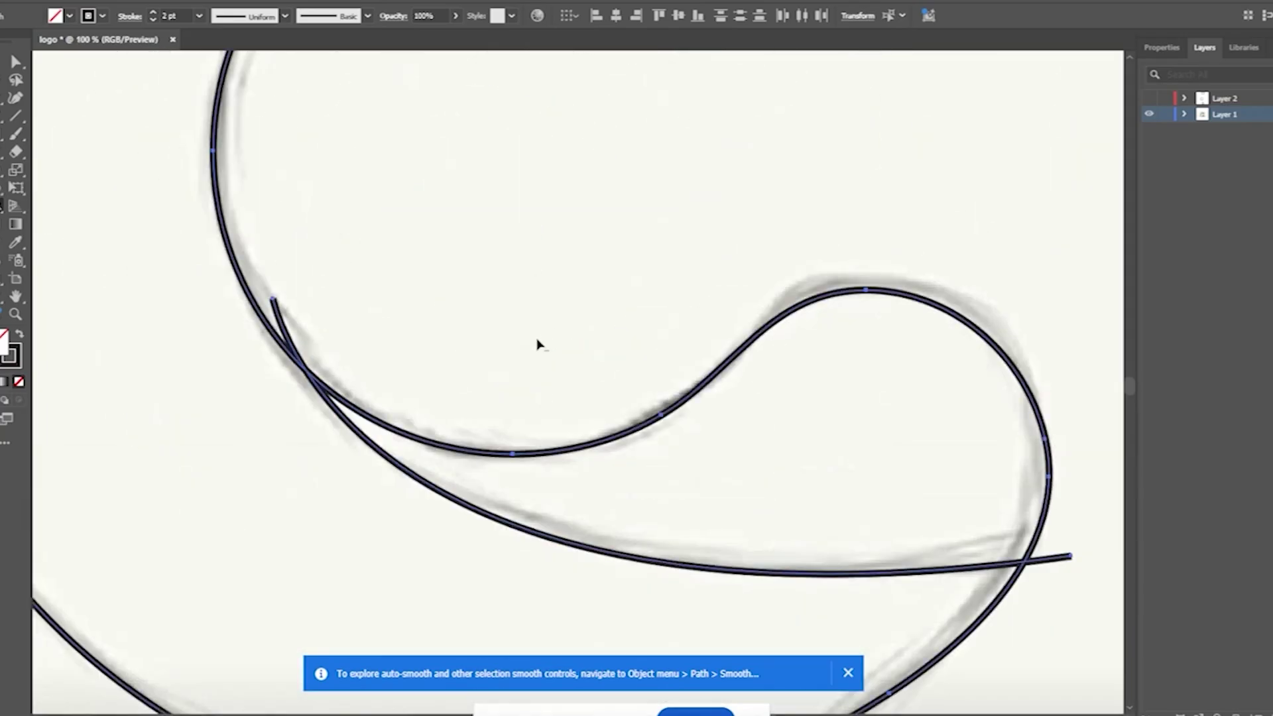
{"action": "left_click_drag", "start_coordinate": [286, 323], "coordinate": [296, 327]}
{"action": "left_click_drag", "start_coordinate": [1071, 534], "coordinate": [1052, 560]}
{"action": "scroll", "coordinate": [1044, 592], "scroll_direction": "down", "scroll_amount": 5}
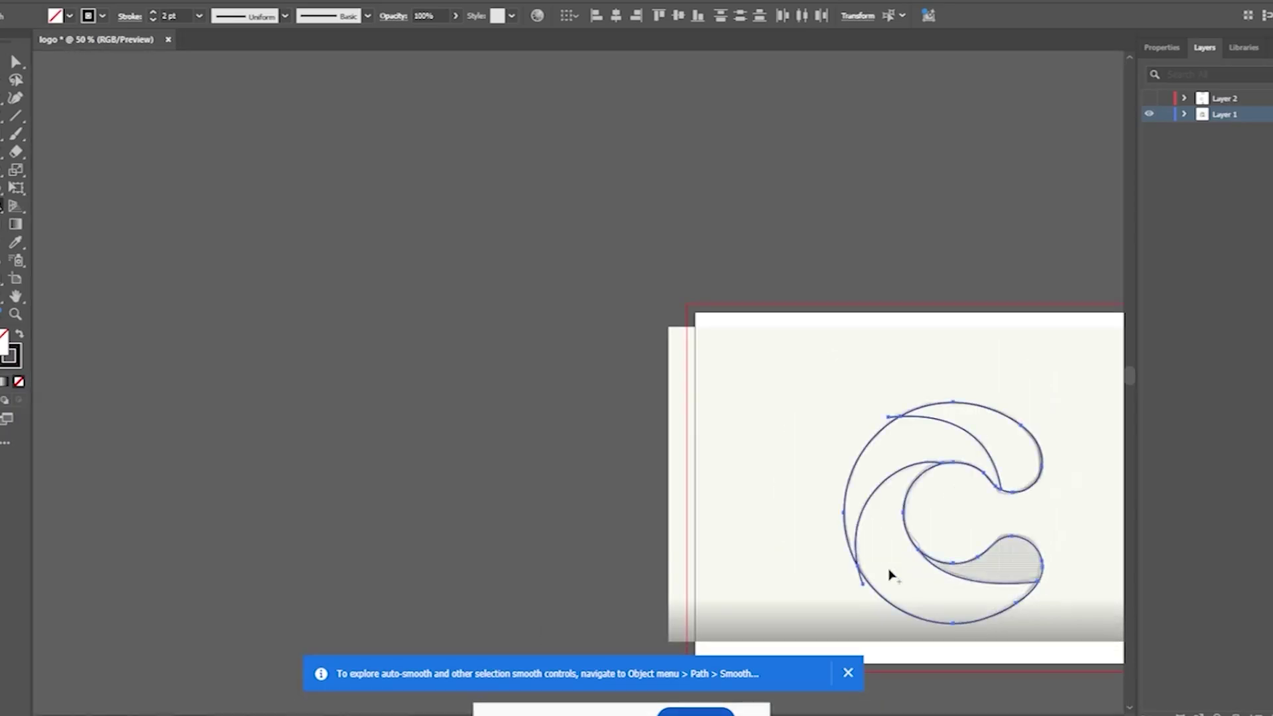
Trim the middle and upper swirl lines' overhanging ends outside the C's outer left edge with the Shape Builder tool.
{"action": "scroll", "coordinate": [889, 574], "scroll_direction": "up", "scroll_amount": 3}
{"action": "left_click_drag", "start_coordinate": [865, 567], "coordinate": [889, 585]}
{"action": "scroll", "coordinate": [873, 398], "scroll_direction": "right", "scroll_amount": 4}
{"action": "scroll", "coordinate": [736, 250], "scroll_direction": "up", "scroll_amount": 2}
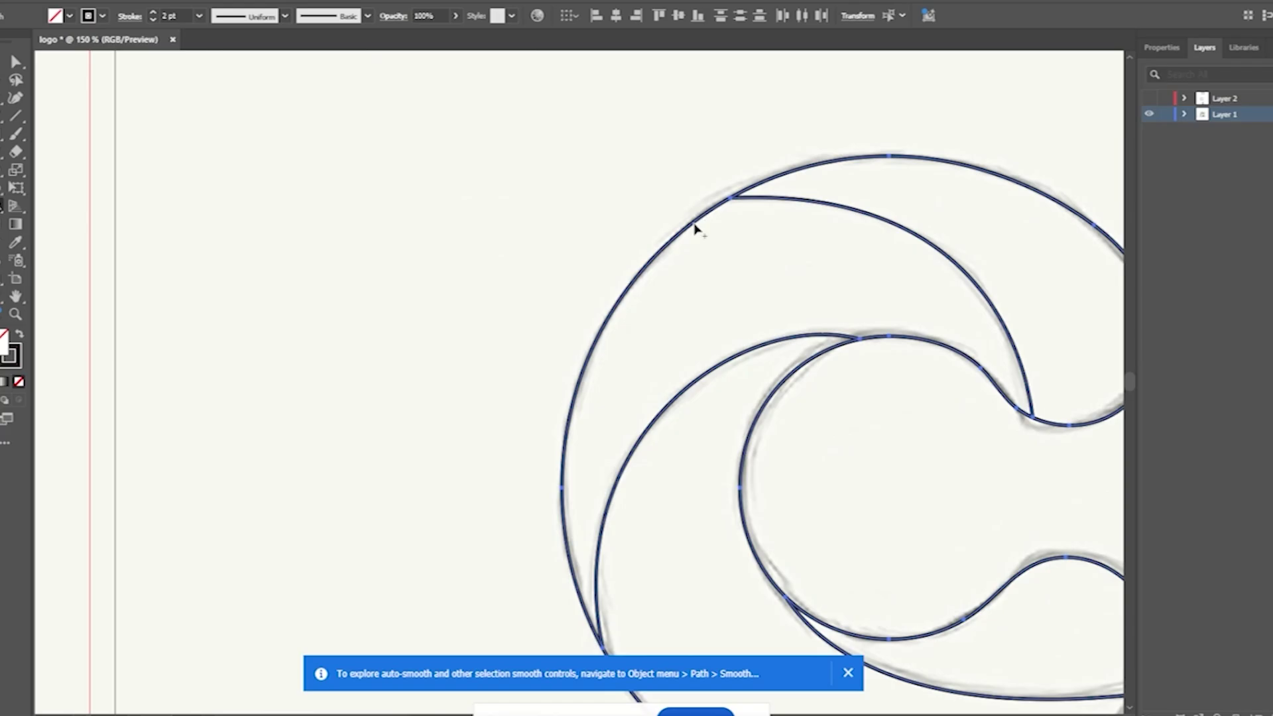
Examine the trimmed junctions between the swirl lines and the C outline up close and in the full view.
{"action": "scroll", "coordinate": [673, 246], "scroll_direction": "down", "scroll_amount": 5}
{"action": "scroll", "coordinate": [673, 247], "scroll_direction": "up", "scroll_amount": 5}
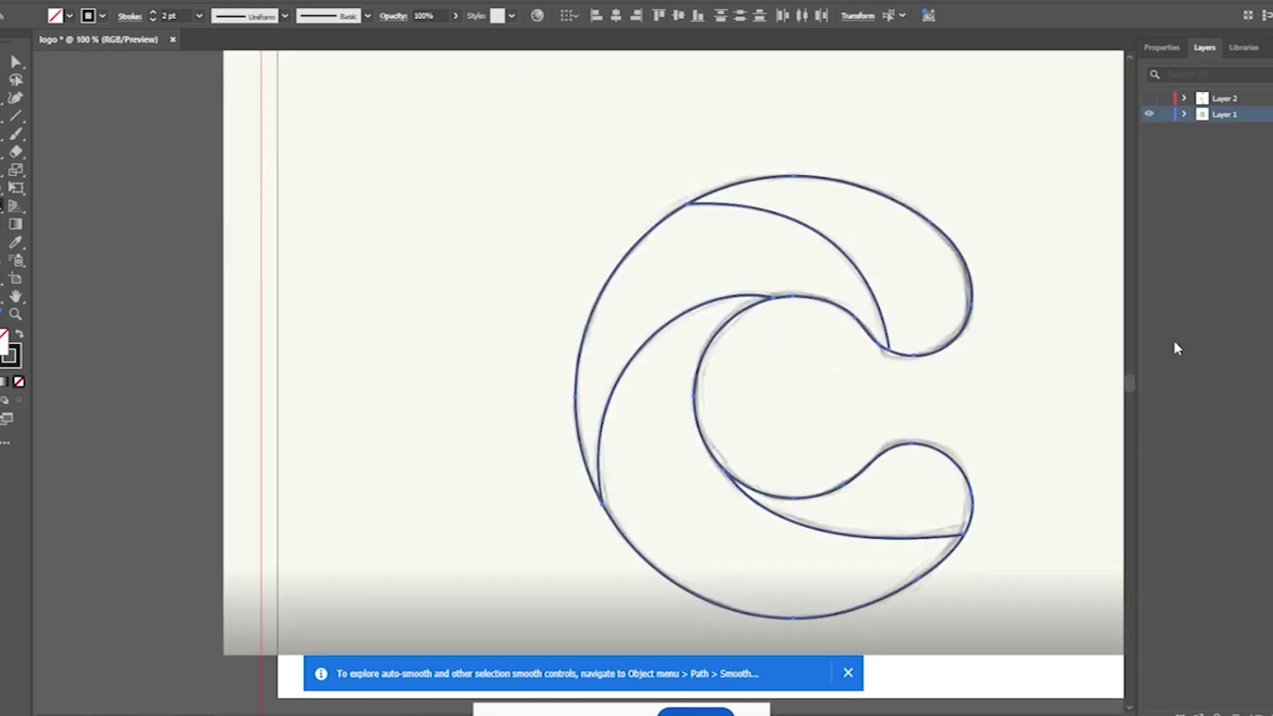
{"action": "scroll", "coordinate": [862, 358], "scroll_direction": "up", "scroll_amount": 3}
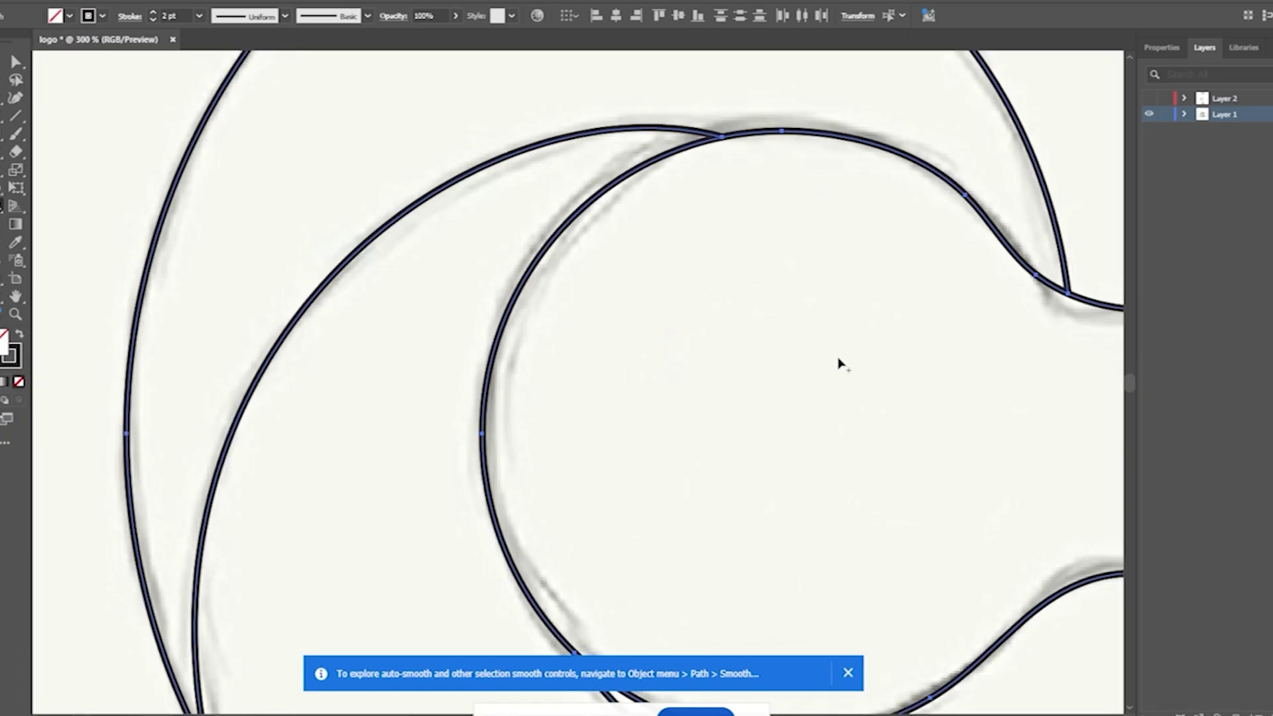
{"action": "left_click_drag", "start_coordinate": [890, 337], "coordinate": [676, 290]}
{"action": "key", "text": "ctrl+a"}
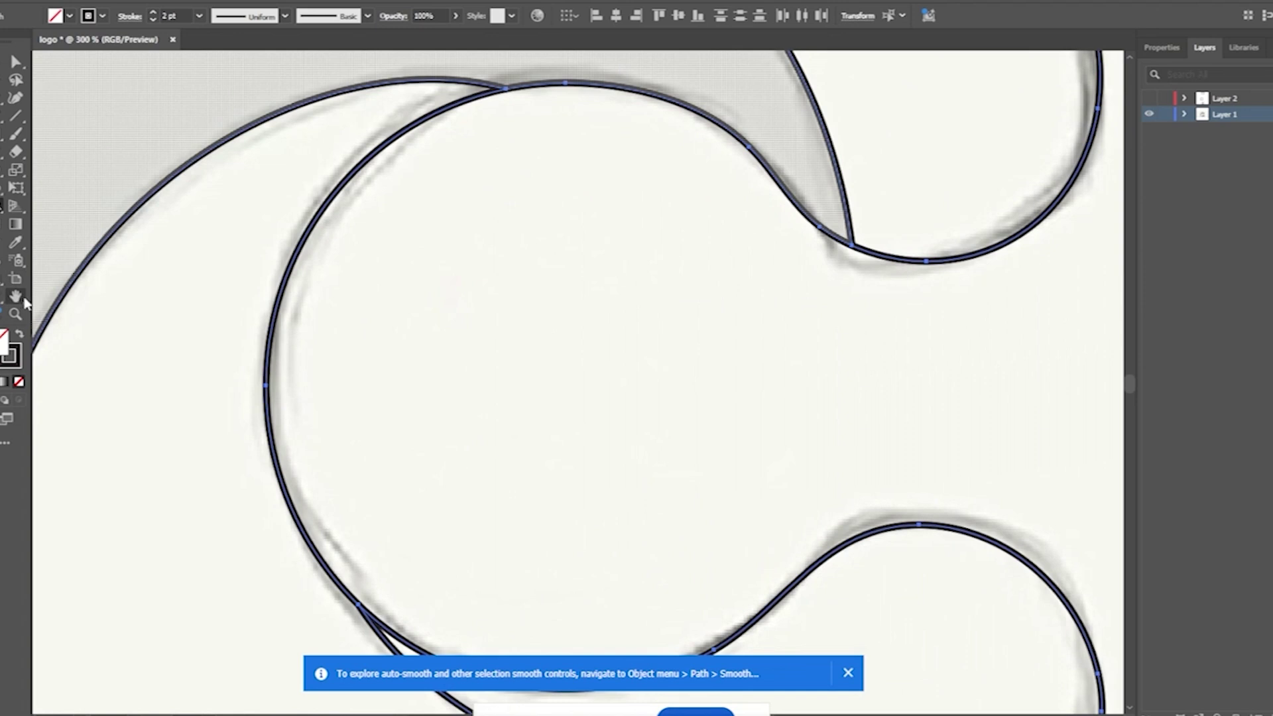
{"action": "left_click", "coordinate": [20, 299]}
{"action": "left_click", "coordinate": [80, 297]}
{"action": "key", "text": "ctrl+shift+a"}
{"action": "left_click_drag", "start_coordinate": [529, 290], "coordinate": [634, 287]}
{"action": "key", "text": "ctrl+a"}
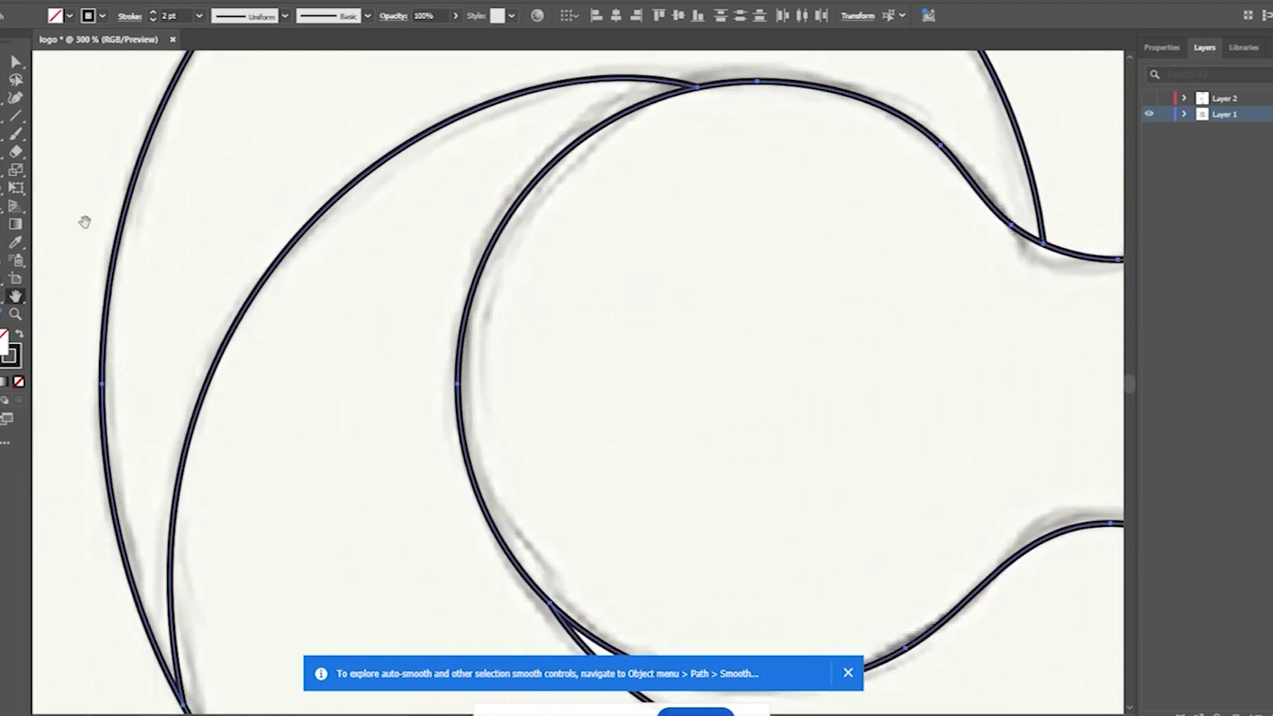
{"action": "left_click", "coordinate": [2, 63]}
{"action": "scroll", "coordinate": [488, 311], "scroll_direction": "down", "scroll_amount": 4}
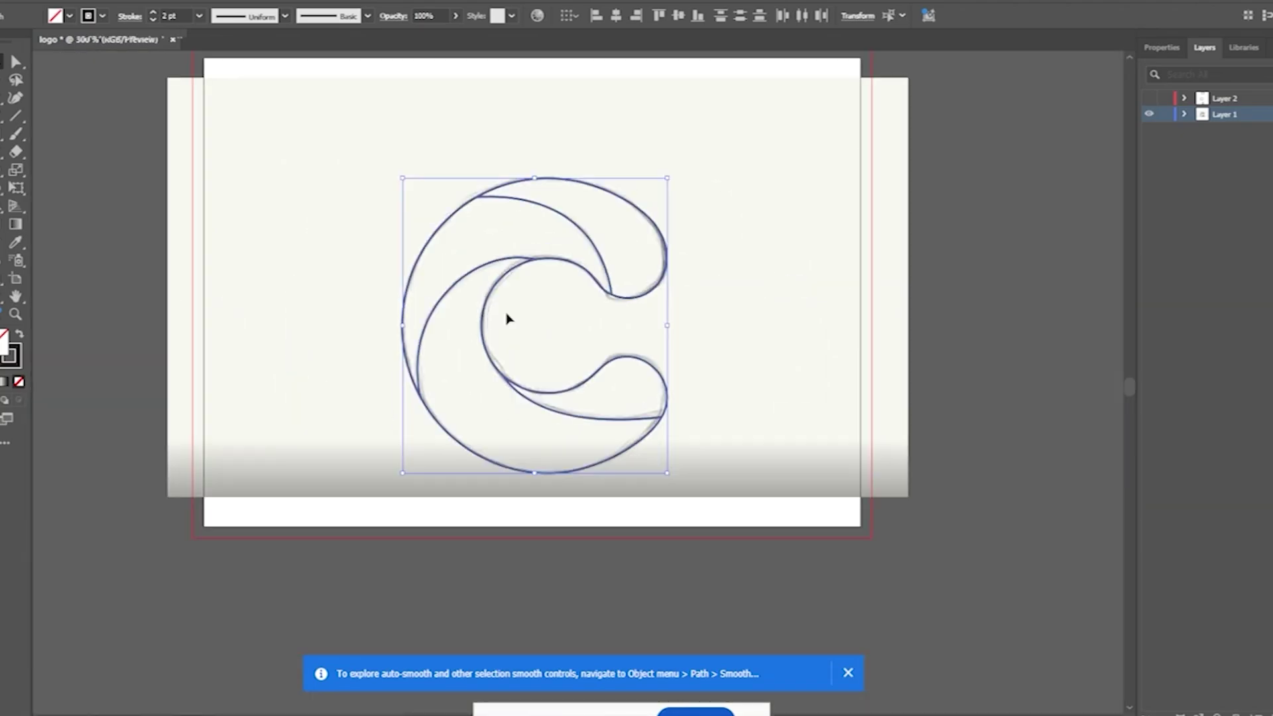
{"action": "key", "text": "ctrl+shift+a"}
{"action": "left_click_drag", "start_coordinate": [565, 323], "coordinate": [636, 259]}
{"action": "left_click_drag", "start_coordinate": [721, 258], "coordinate": [673, 359]}
{"action": "key", "text": "ctrl+a"}
{"action": "scroll", "coordinate": [800, 276], "scroll_direction": "down", "scroll_amount": 1}
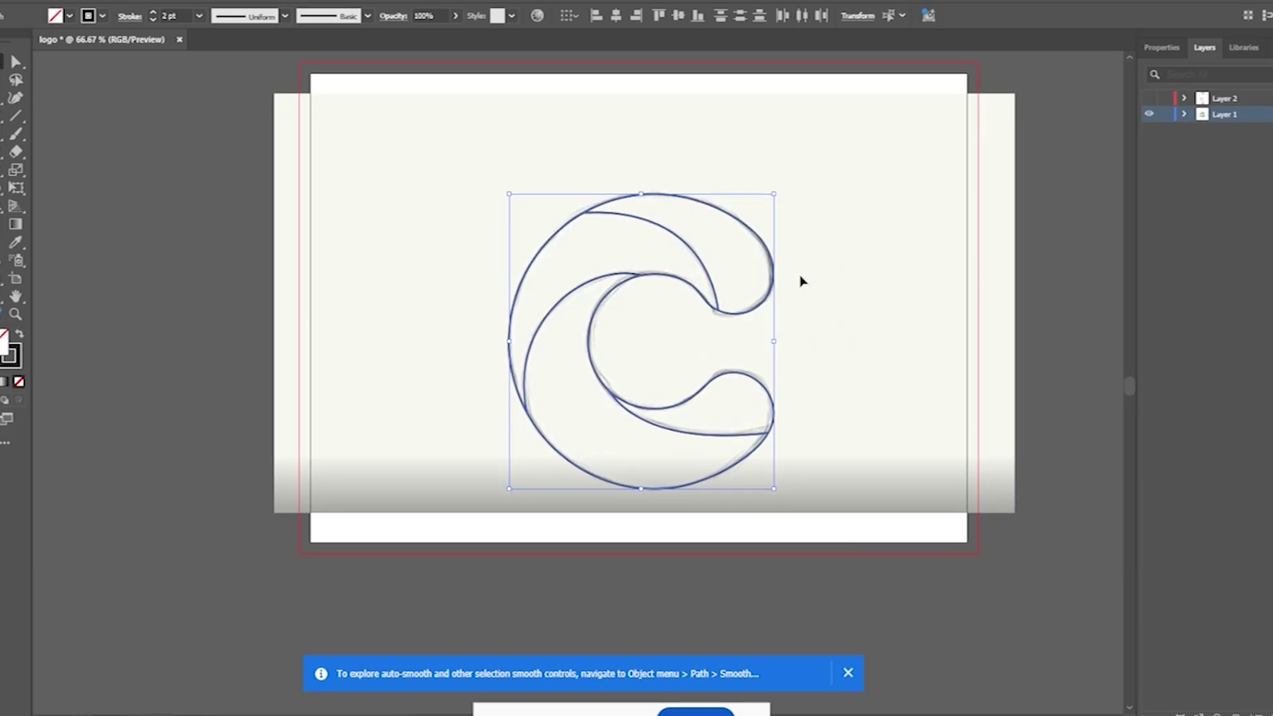
Select all the C logo paths and build their enclosed regions into separate shapes with the Shape Builder tool.
{"action": "left_click_drag", "start_coordinate": [825, 176], "coordinate": [418, 531]}
{"action": "left_click", "coordinate": [15, 206]}
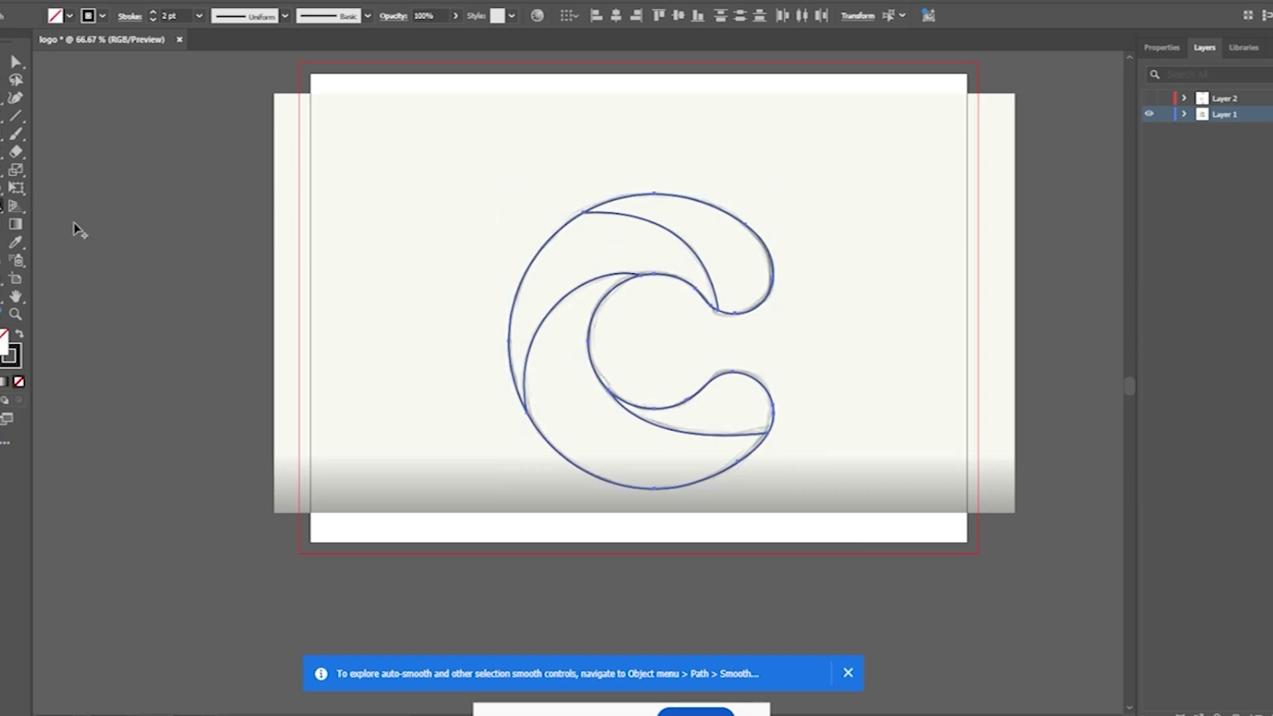
{"action": "mouse_move", "coordinate": [721, 247]}
{"action": "left_mouse_down"}
{"action": "mouse_move", "coordinate": [649, 240]}
{"action": "mouse_move", "coordinate": [581, 262]}
{"action": "mouse_move", "coordinate": [562, 364]}
{"action": "mouse_move", "coordinate": [670, 425]}
{"action": "left_mouse_up"}
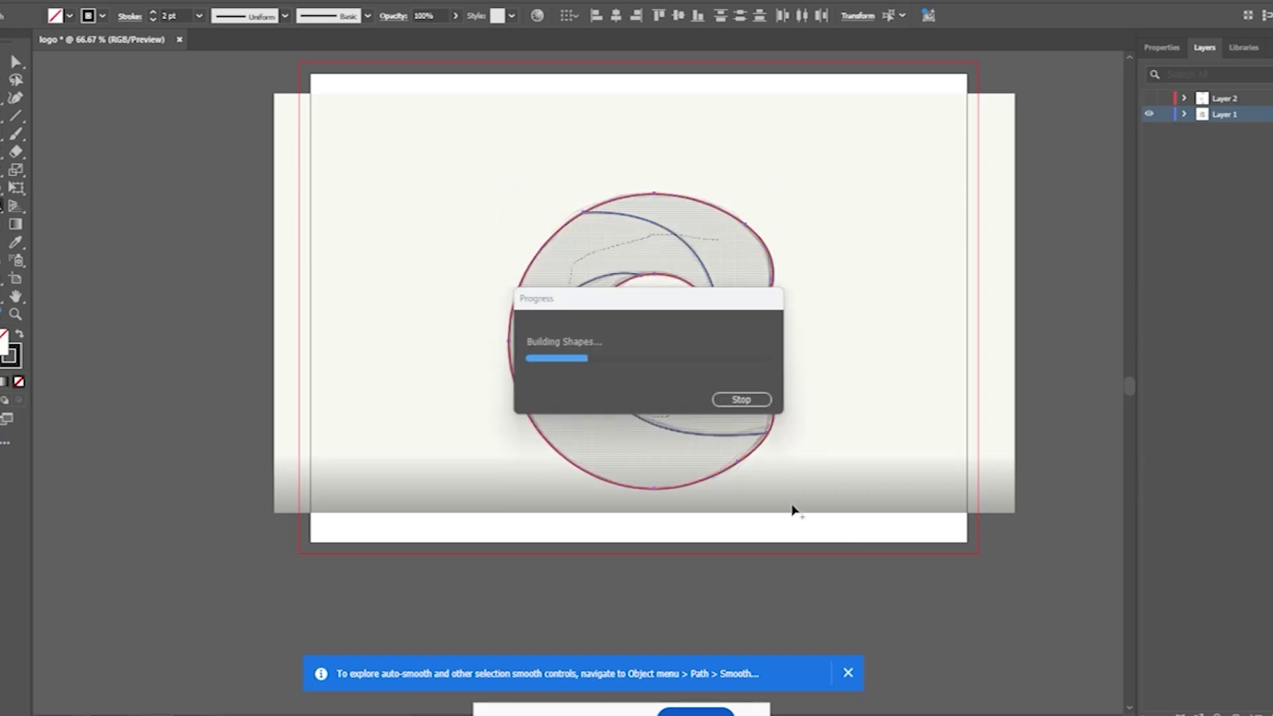
{"action": "scroll", "coordinate": [736, 284], "scroll_direction": "up", "scroll_amount": 2}
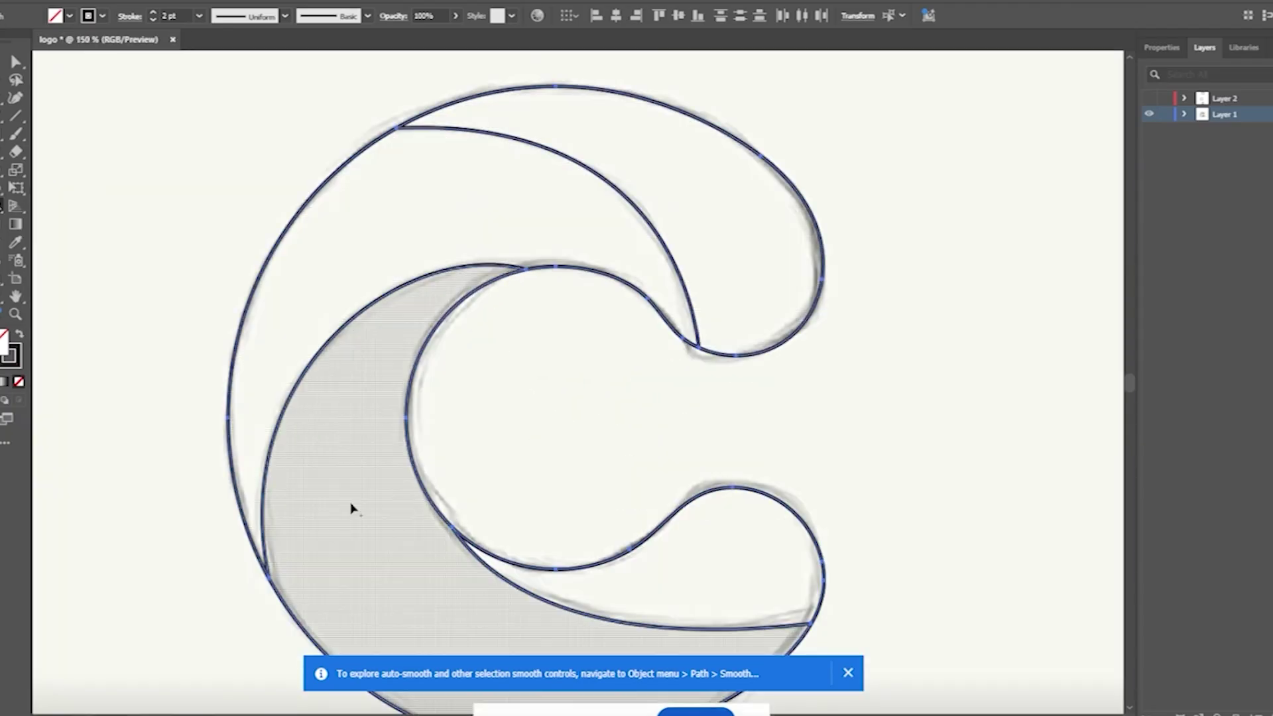
{"action": "scroll", "coordinate": [620, 551], "scroll_direction": "down", "scroll_amount": 2}
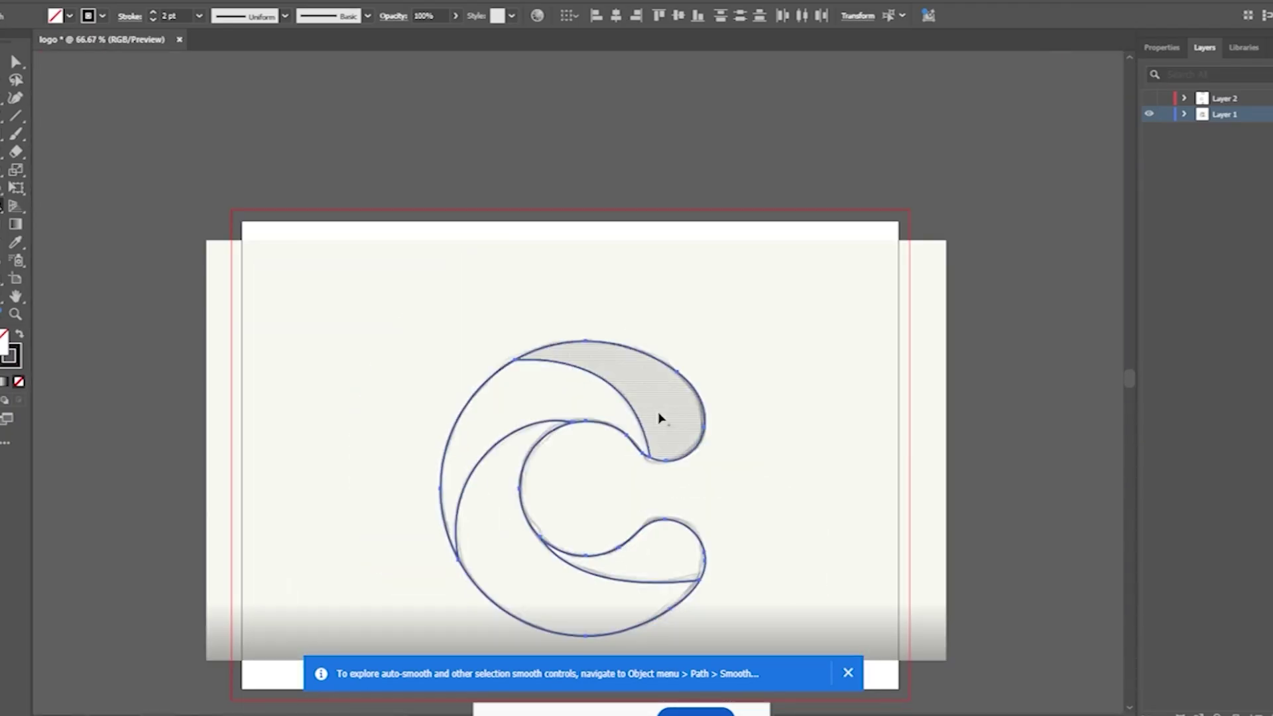
{"action": "left_click", "coordinate": [645, 542]}
{"action": "left_click", "coordinate": [7, 61]}
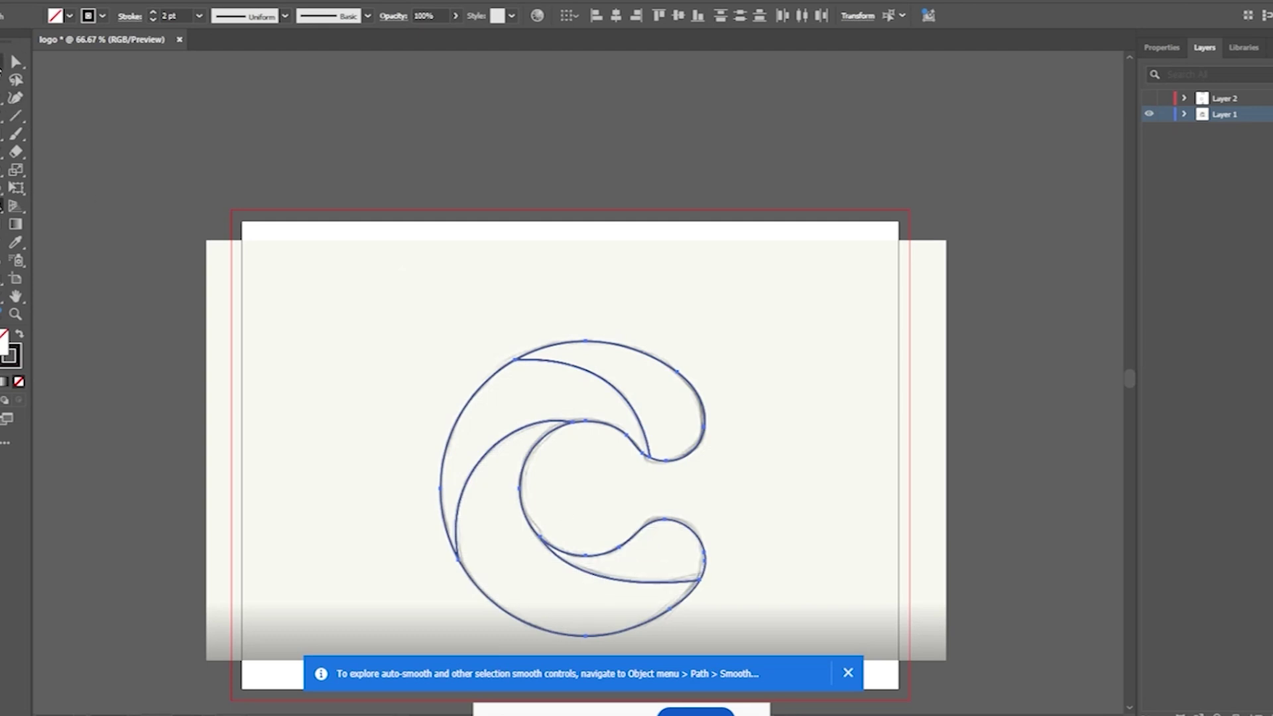
Try moving the C's upper-right segment away from the rest, and restore it to its original place.
{"action": "left_click", "coordinate": [653, 317]}
{"action": "left_click_drag", "start_coordinate": [638, 358], "coordinate": [681, 329]}
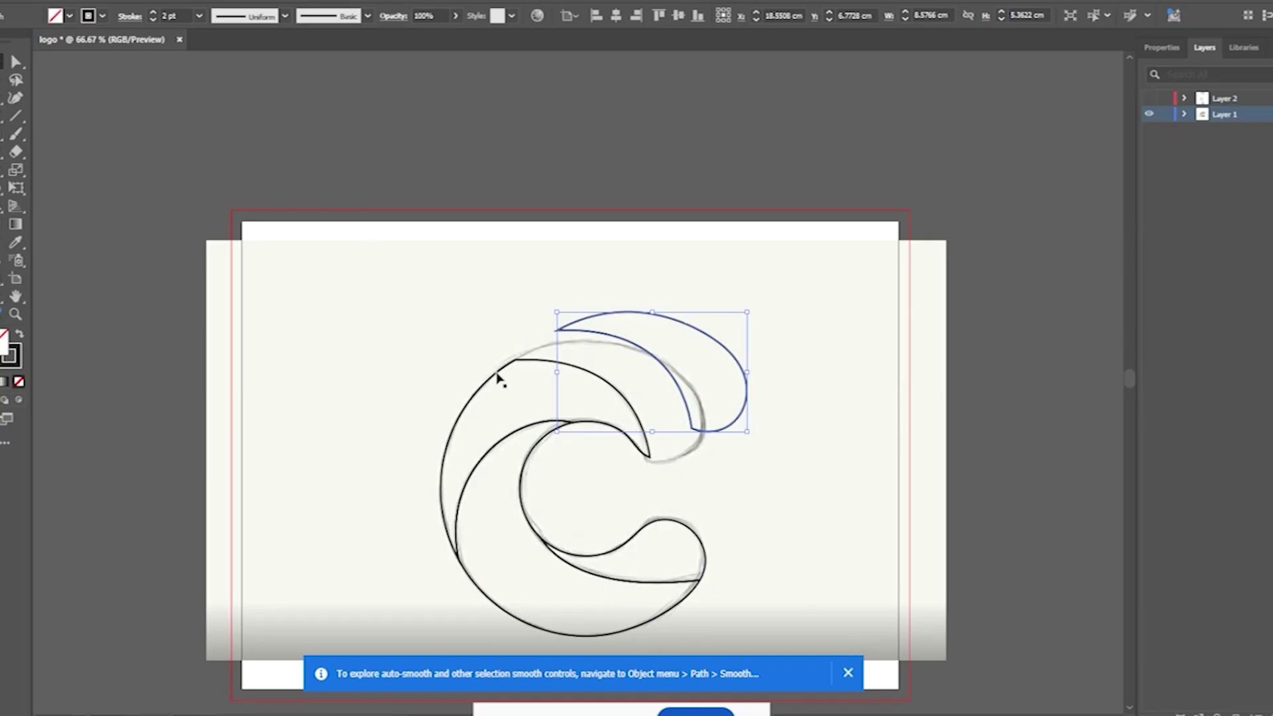
{"action": "left_click_drag", "start_coordinate": [497, 377], "coordinate": [497, 352]}
{"action": "left_click", "coordinate": [682, 528]}
{"action": "left_click", "coordinate": [739, 531]}
{"action": "left_click_drag", "start_coordinate": [699, 540], "coordinate": [711, 501]}
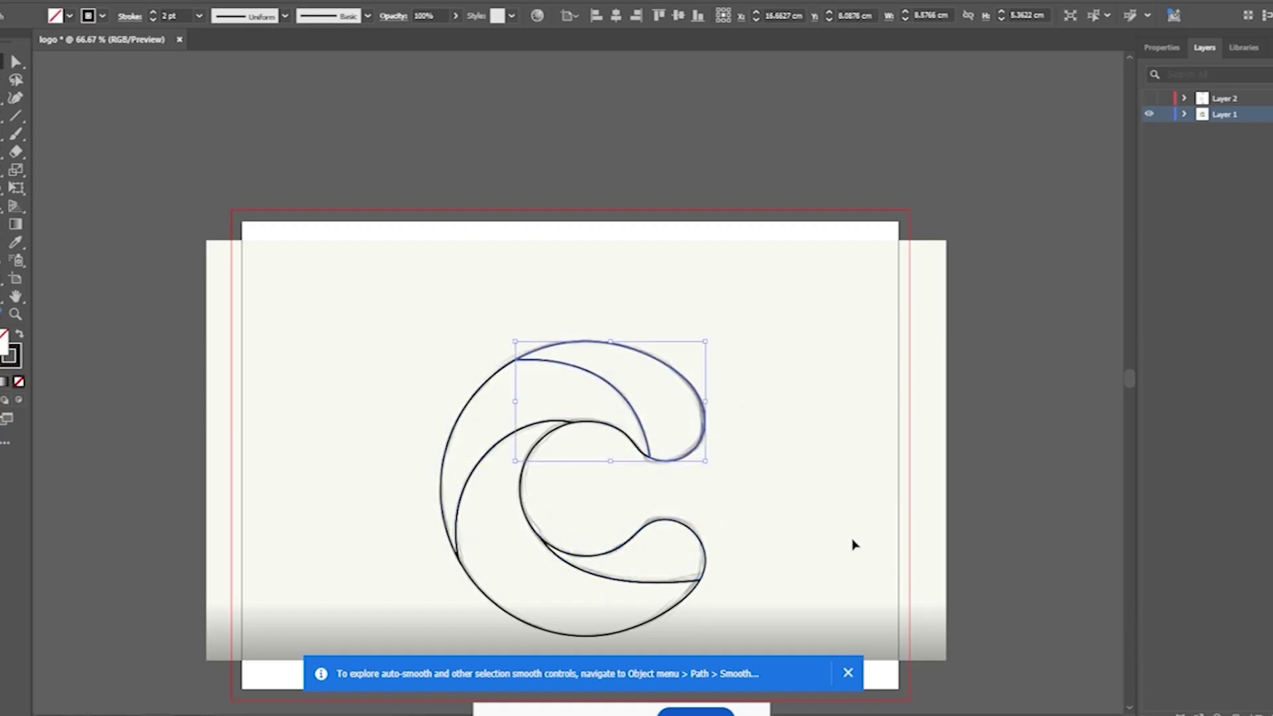
Select all segments of the C and set their stroke to none.
{"action": "scroll", "coordinate": [742, 461], "scroll_direction": "down", "scroll_amount": 1}
{"action": "scroll", "coordinate": [700, 474], "scroll_direction": "up", "scroll_amount": 1}
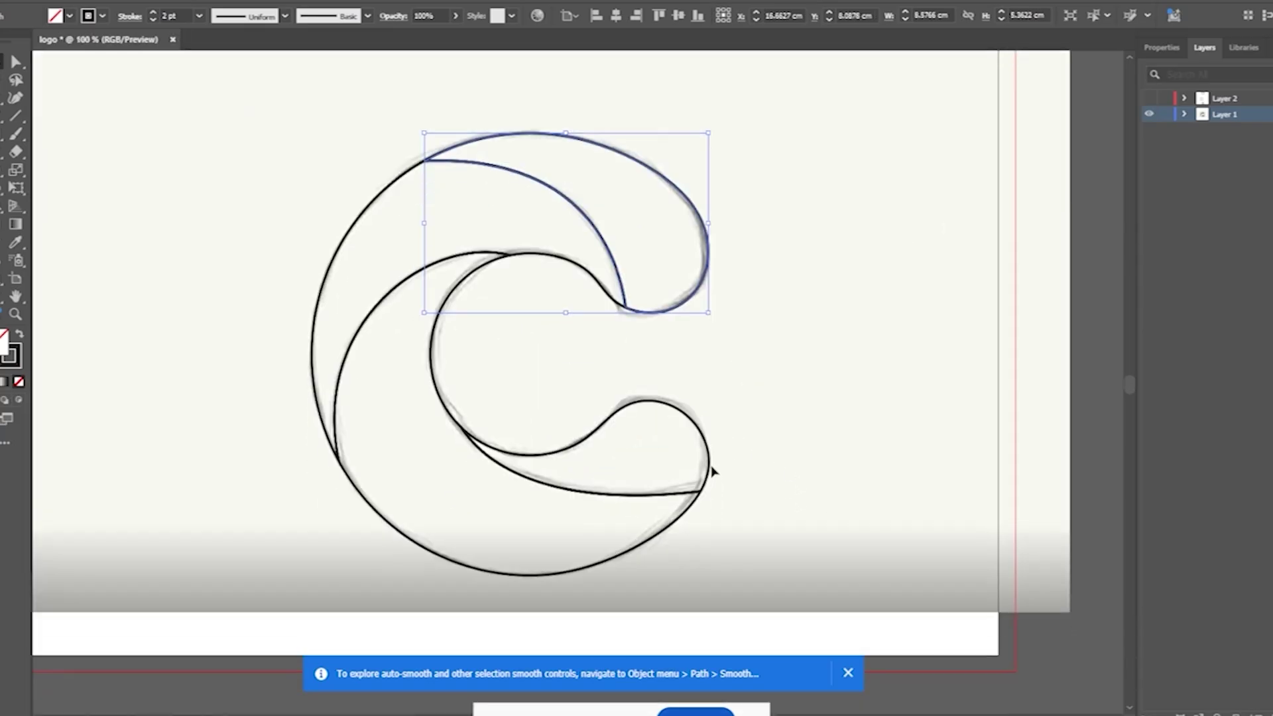
{"action": "scroll", "coordinate": [710, 467], "scroll_direction": "down", "scroll_amount": 1}
{"action": "left_click", "coordinate": [815, 497]}
{"action": "left_click_drag", "start_coordinate": [763, 214], "coordinate": [474, 561]}
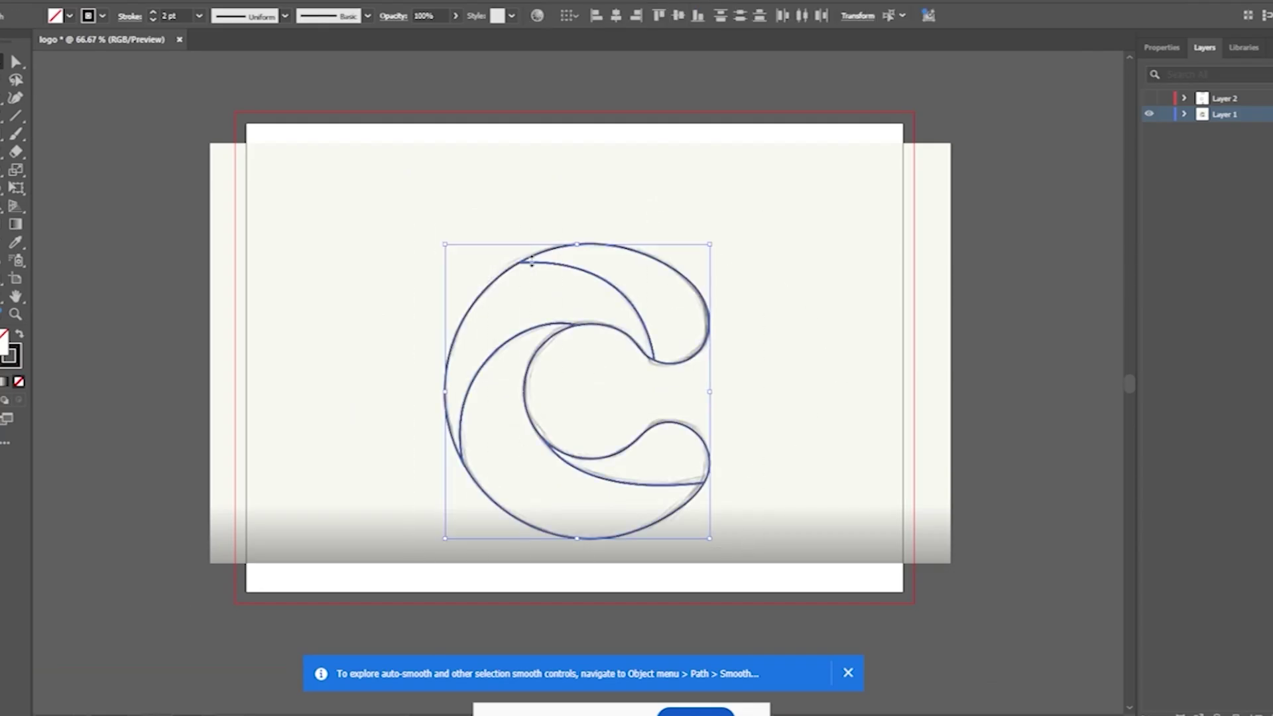
{"action": "left_click", "coordinate": [102, 16]}
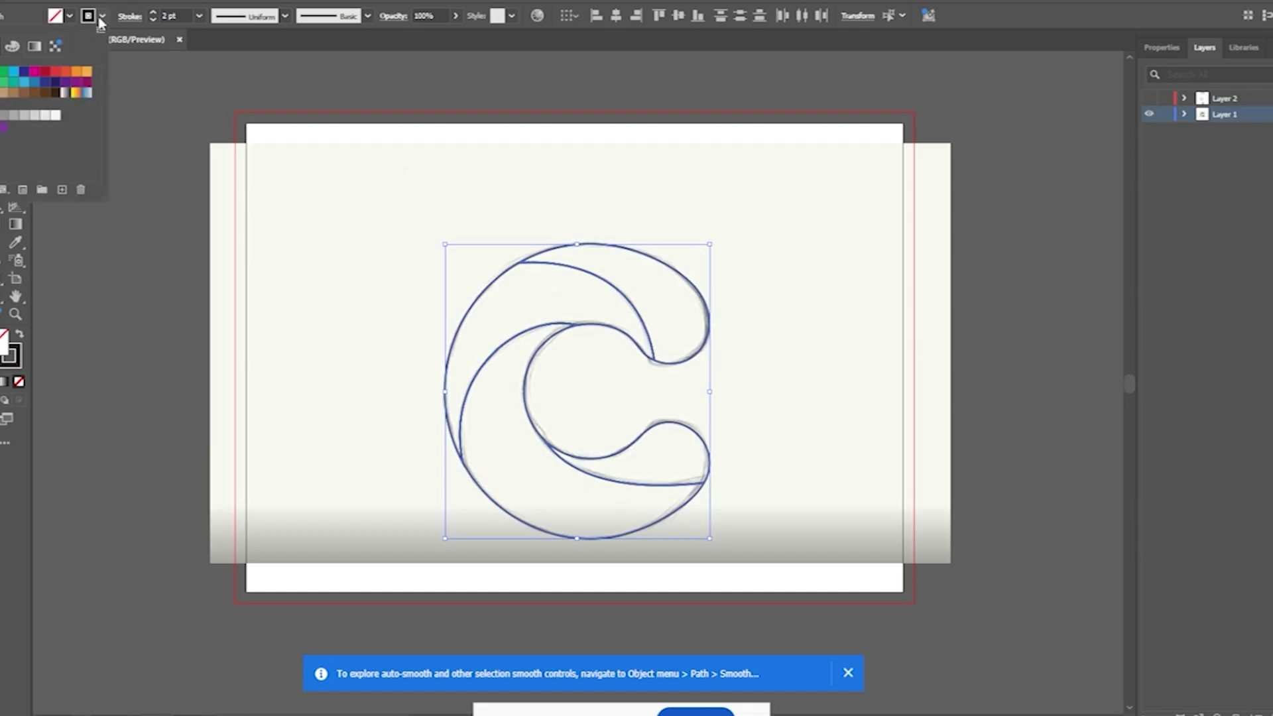
{"action": "left_click", "coordinate": [14, 100]}
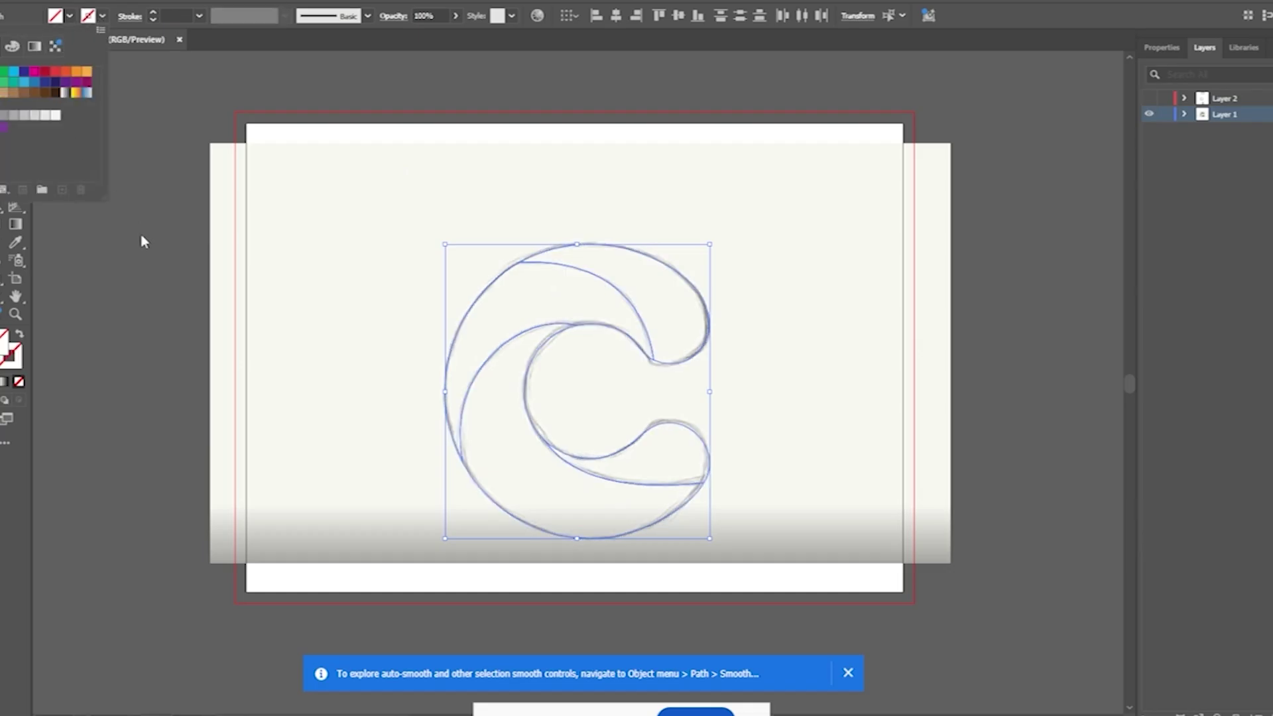
Fill all segments of the C with the light blue swatch and deselect them.
{"action": "left_click", "coordinate": [69, 16]}
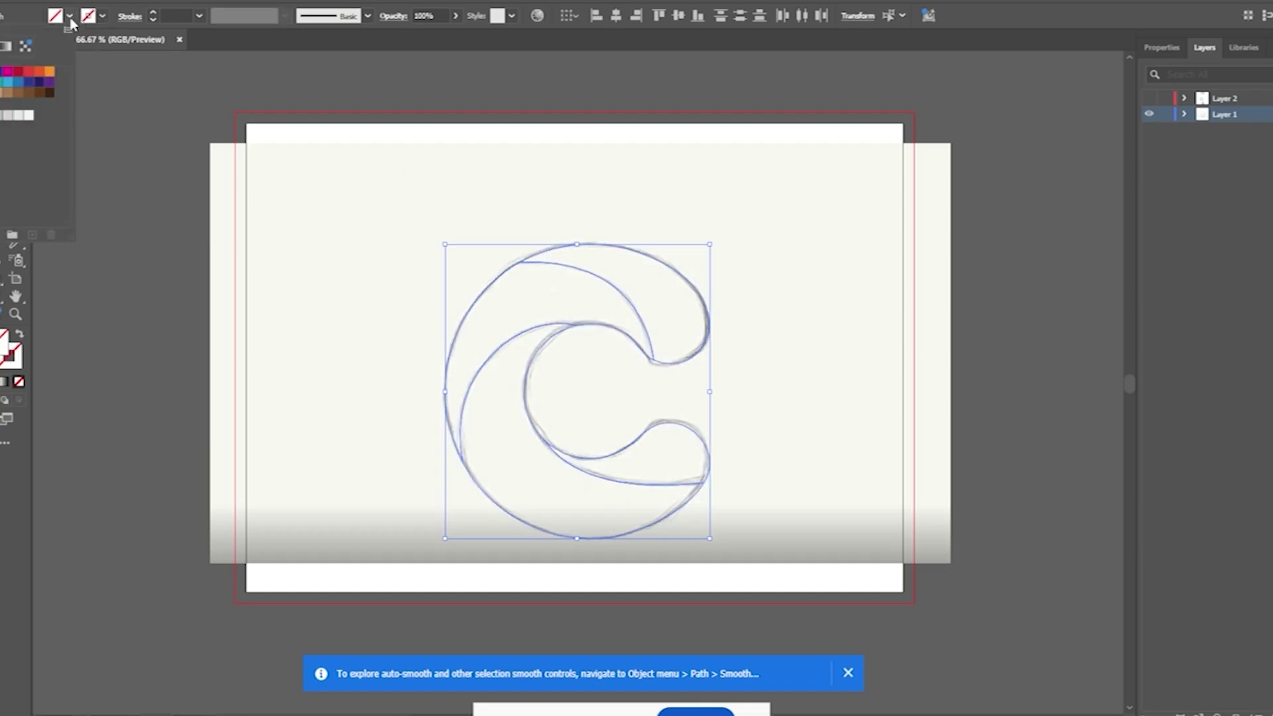
{"action": "left_click", "coordinate": [8, 82]}
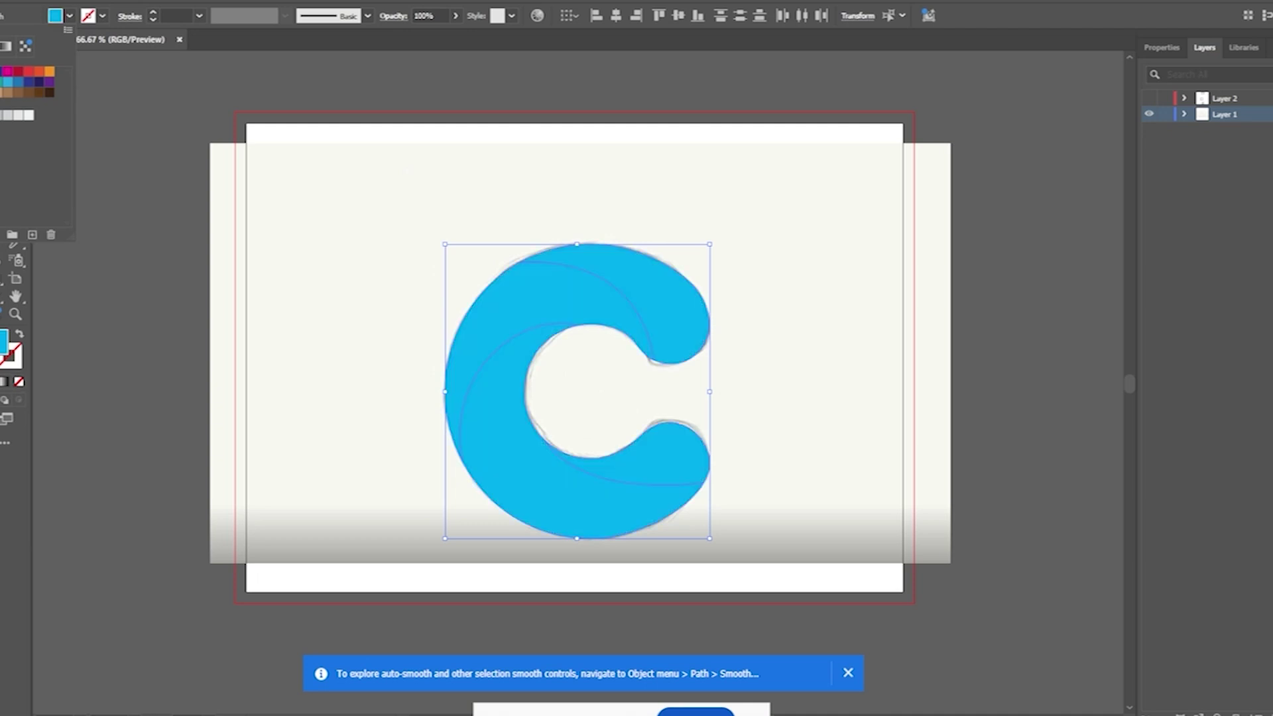
{"action": "left_click", "coordinate": [809, 309]}
{"action": "left_click", "coordinate": [814, 310]}
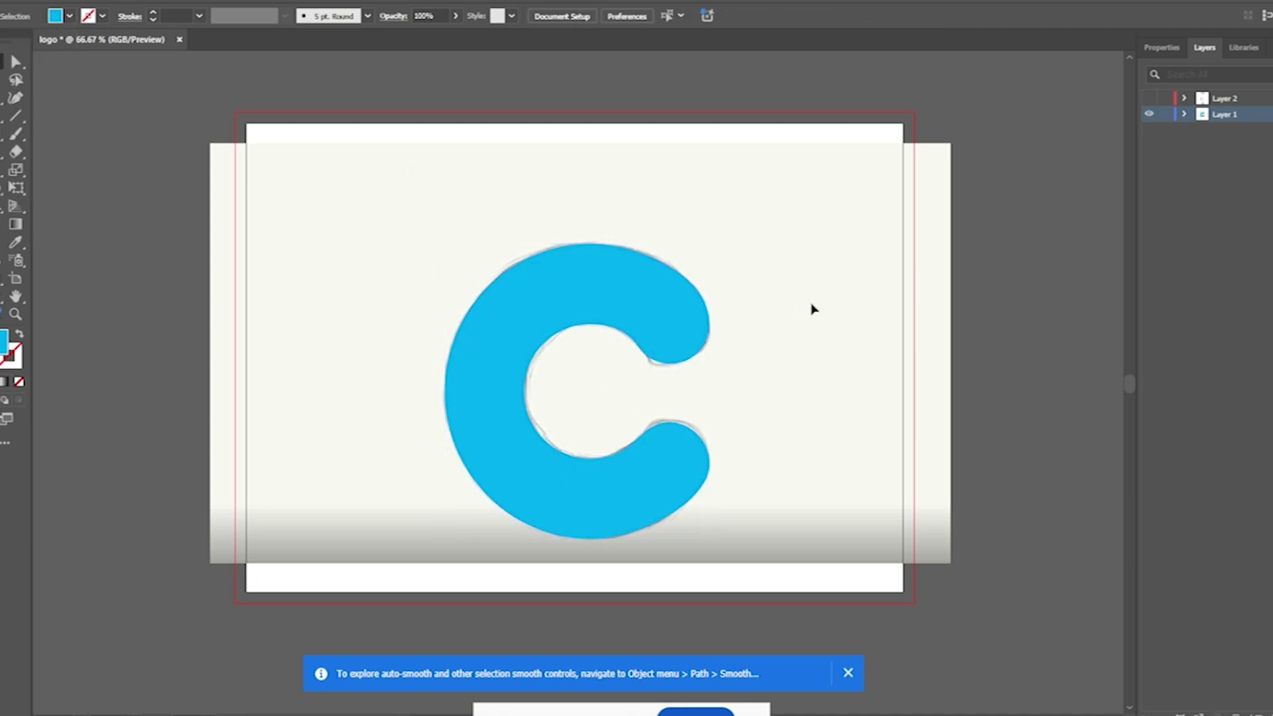
Select the C's upper-right segment with the Gradient tool active and display the gradient settings beside the artwork.
{"action": "left_click", "coordinate": [693, 294]}
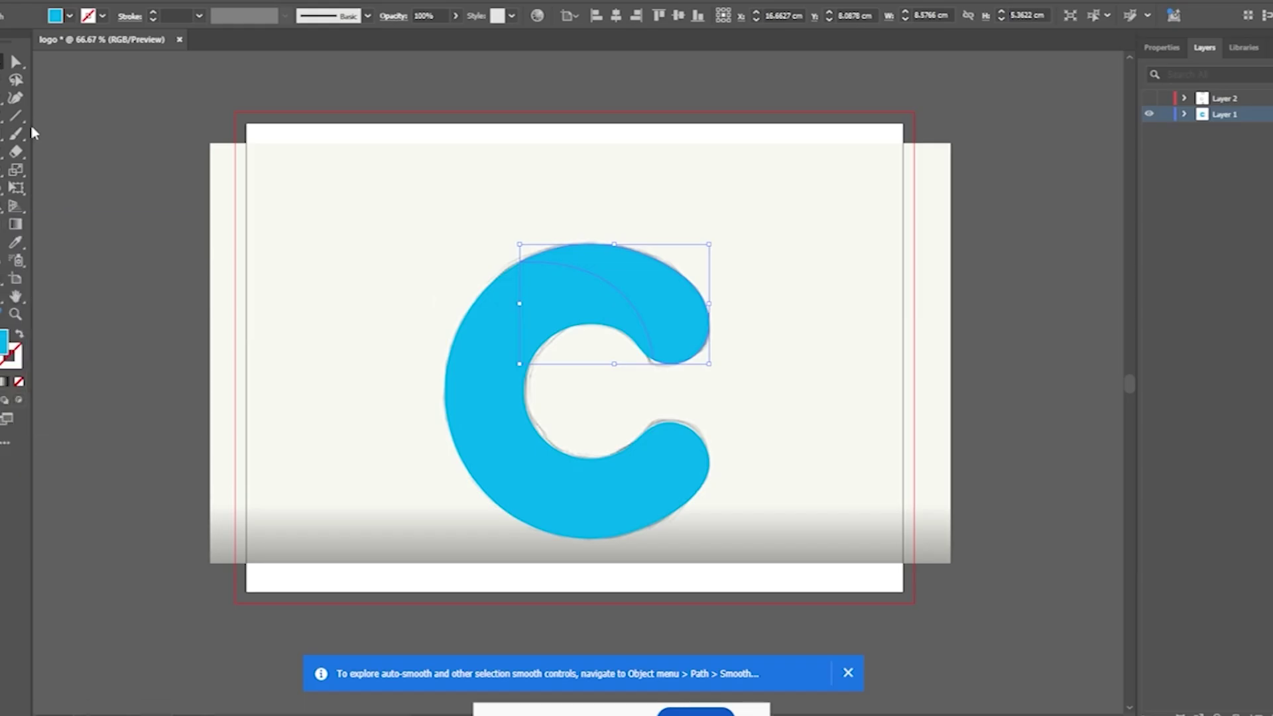
{"action": "left_click", "coordinate": [16, 225]}
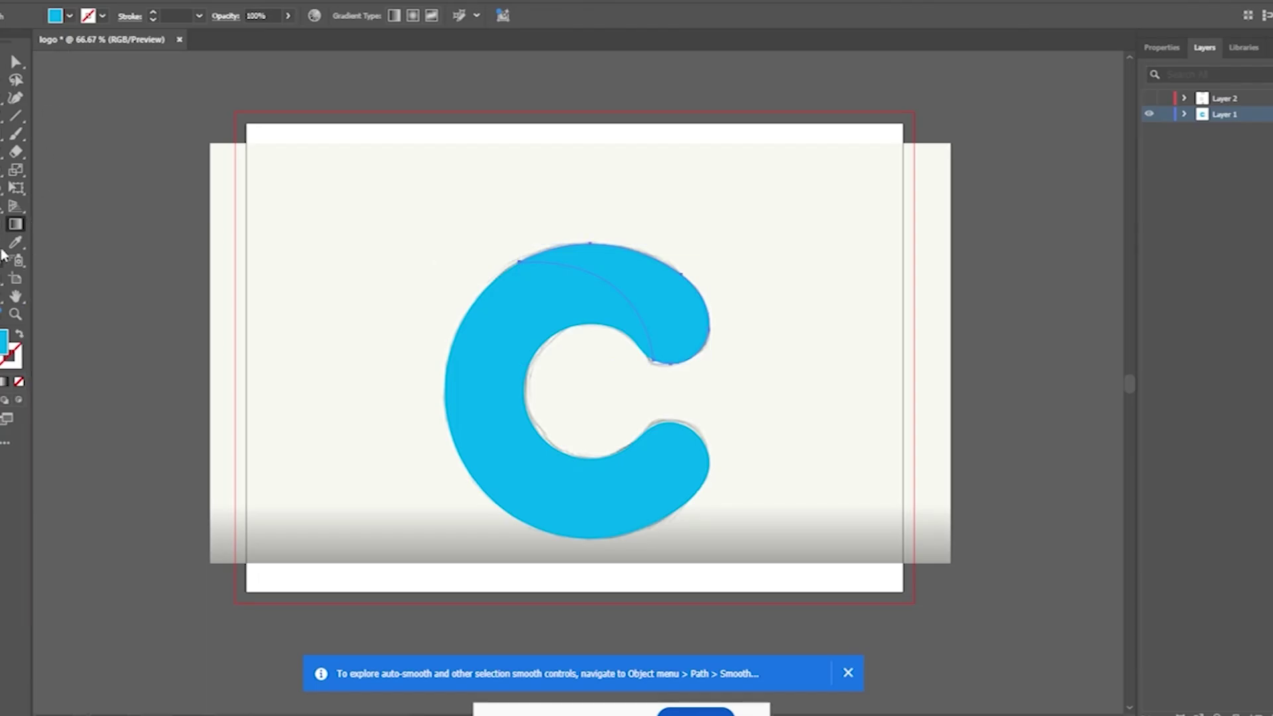
{"action": "left_click", "coordinate": [273, 2]}
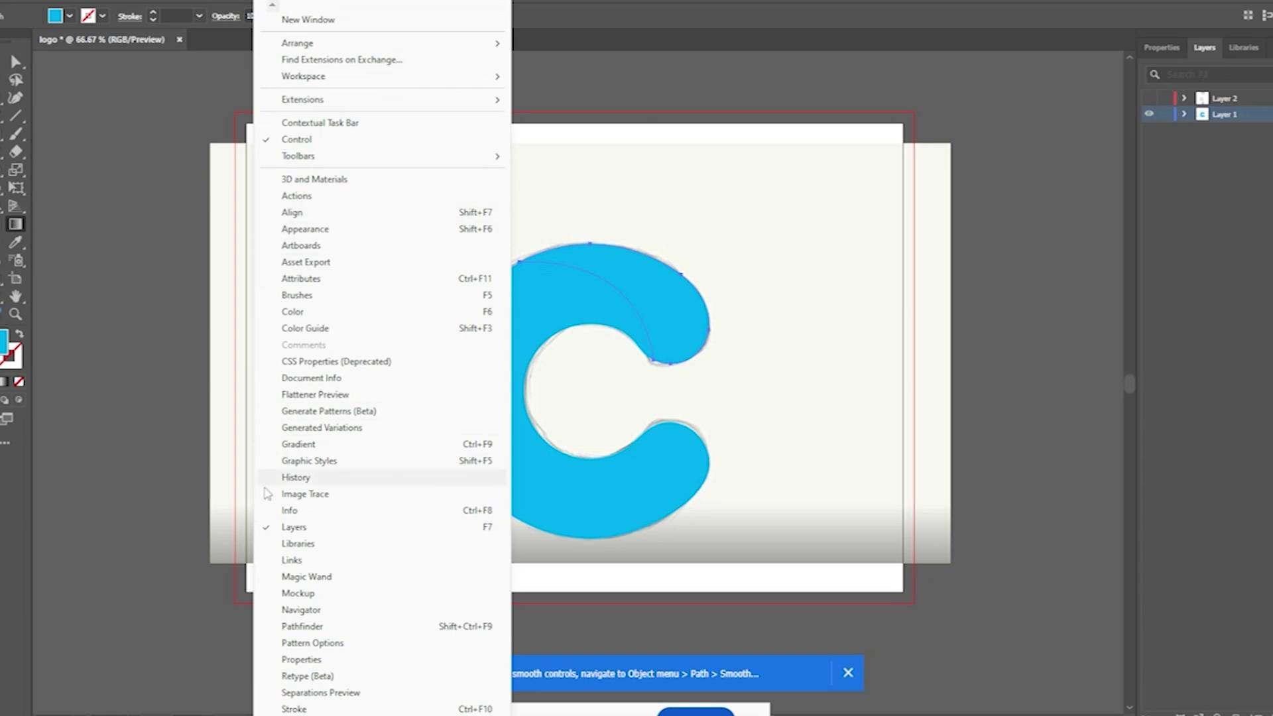
{"action": "scroll", "coordinate": [383, 365], "scroll_direction": "down", "scroll_amount": 10}
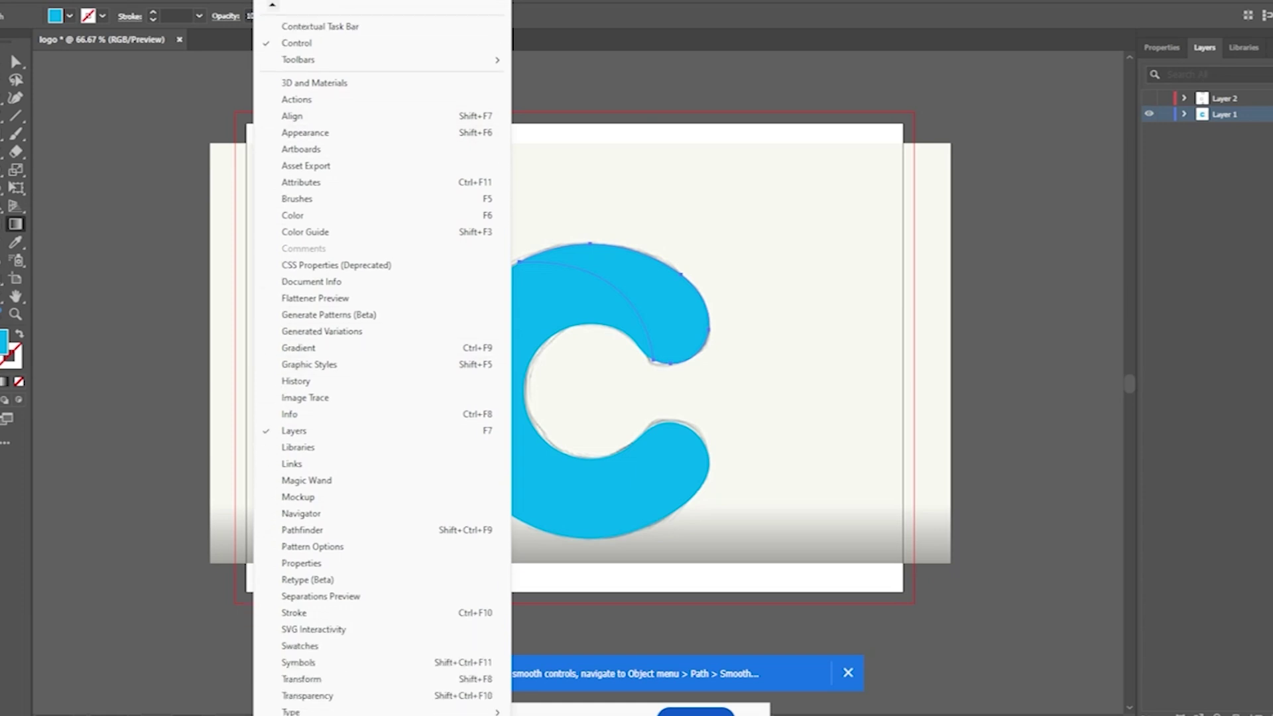
{"action": "scroll", "coordinate": [312, 663], "scroll_direction": "down", "scroll_amount": 2}
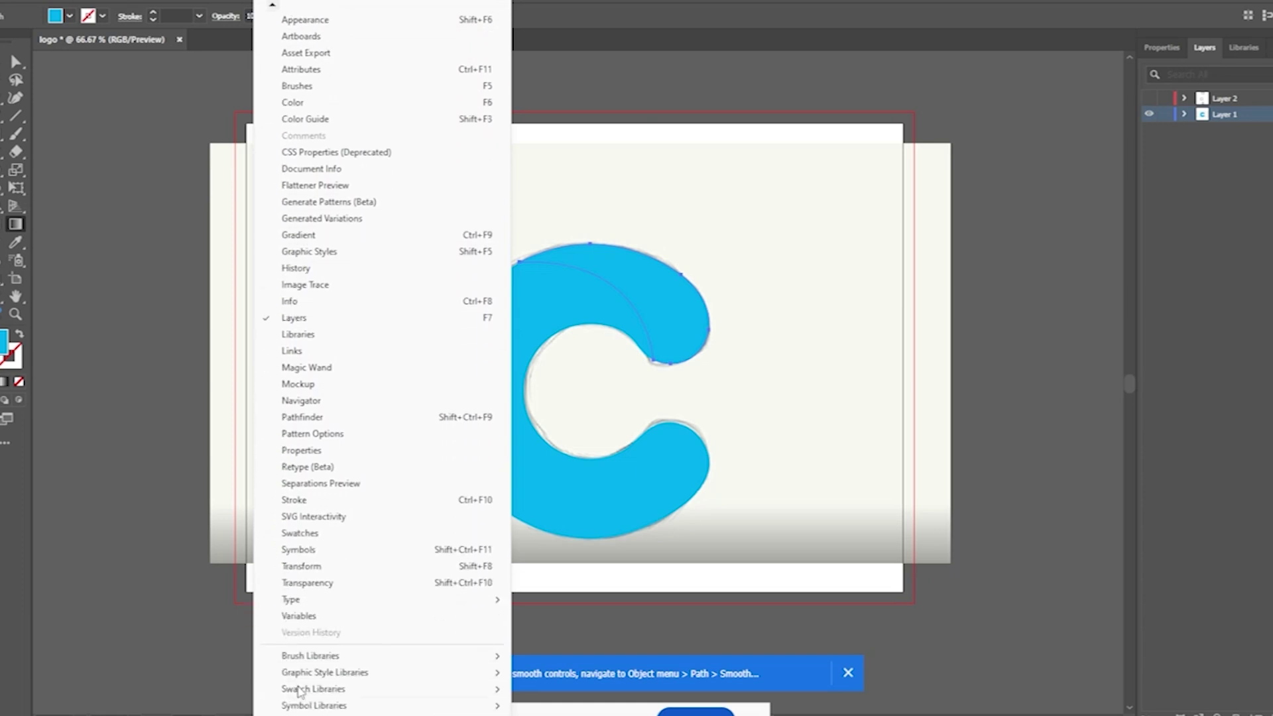
{"action": "left_click", "coordinate": [309, 238]}
{"action": "left_click_drag", "start_coordinate": [856, 218], "coordinate": [987, 201]}
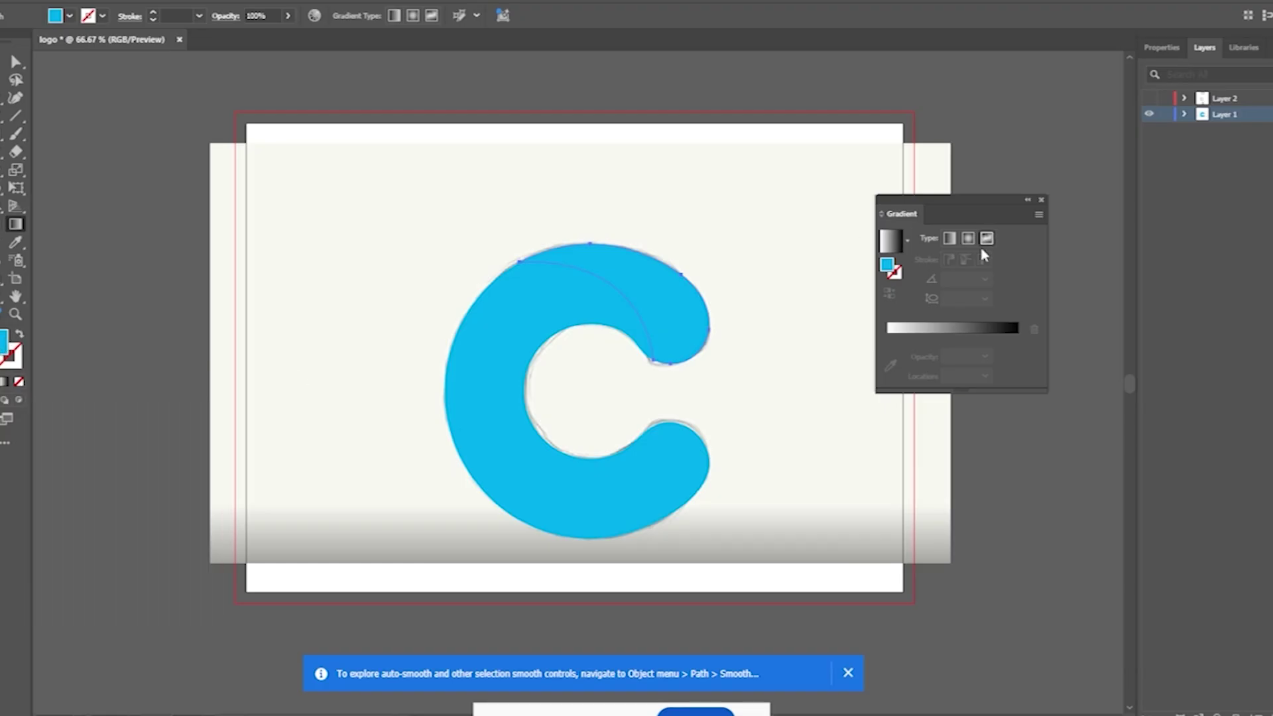
Apply a white-to-black linear gradient to the fill of the C's upper-right segment.
{"action": "left_click", "coordinate": [896, 273]}
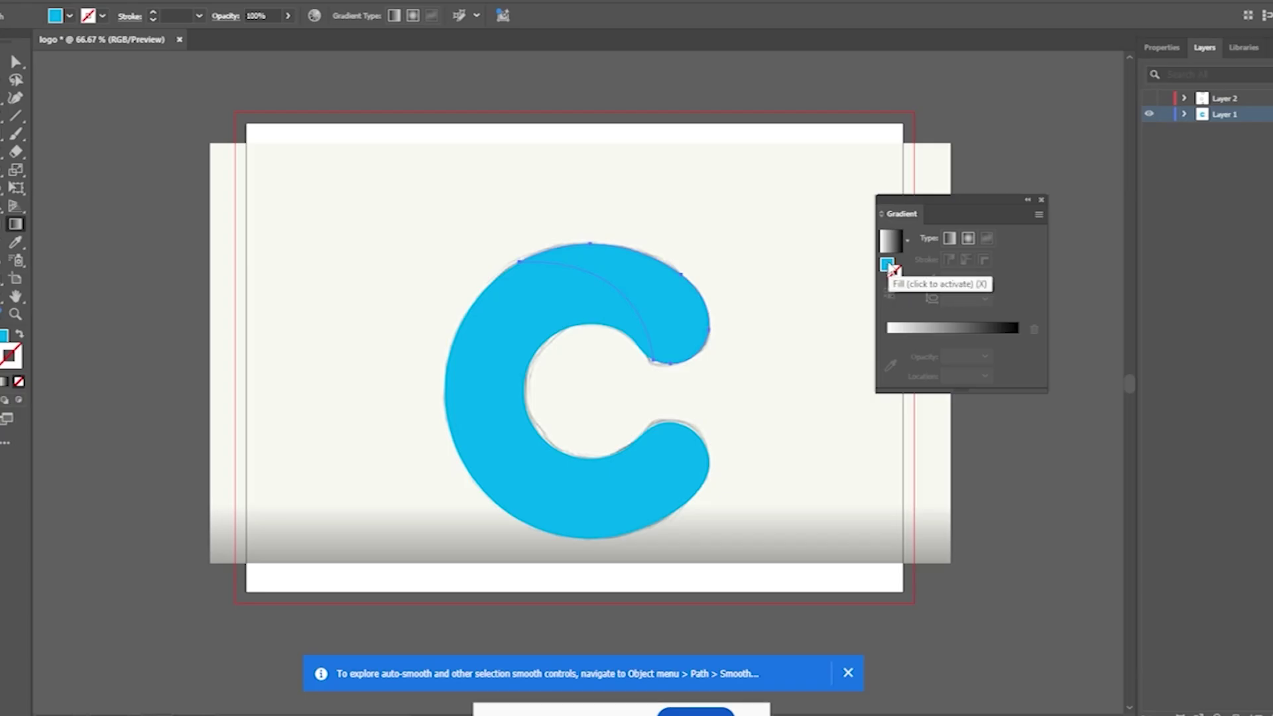
{"action": "left_click", "coordinate": [888, 265]}
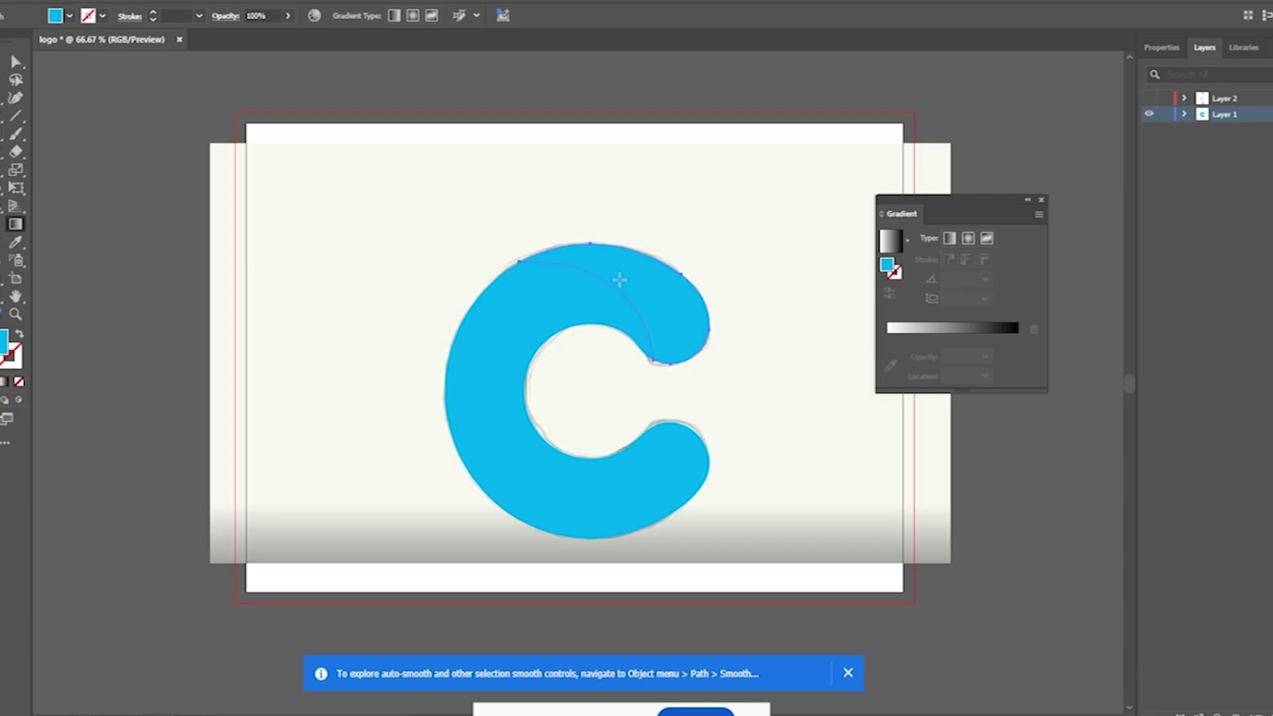
{"action": "left_click", "coordinate": [950, 332]}
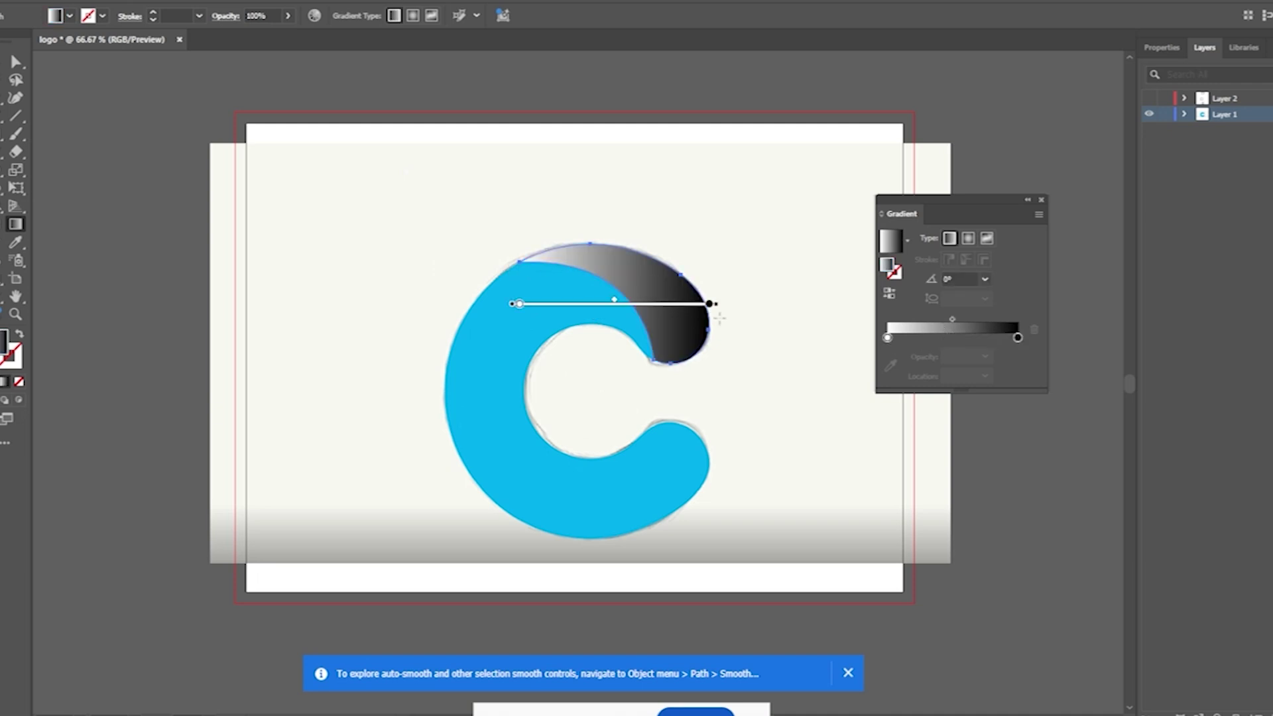
Set the gradient's white stop to the light blue swatch and its black stop to the dark navy blue swatch.
{"action": "left_click", "coordinate": [888, 338]}
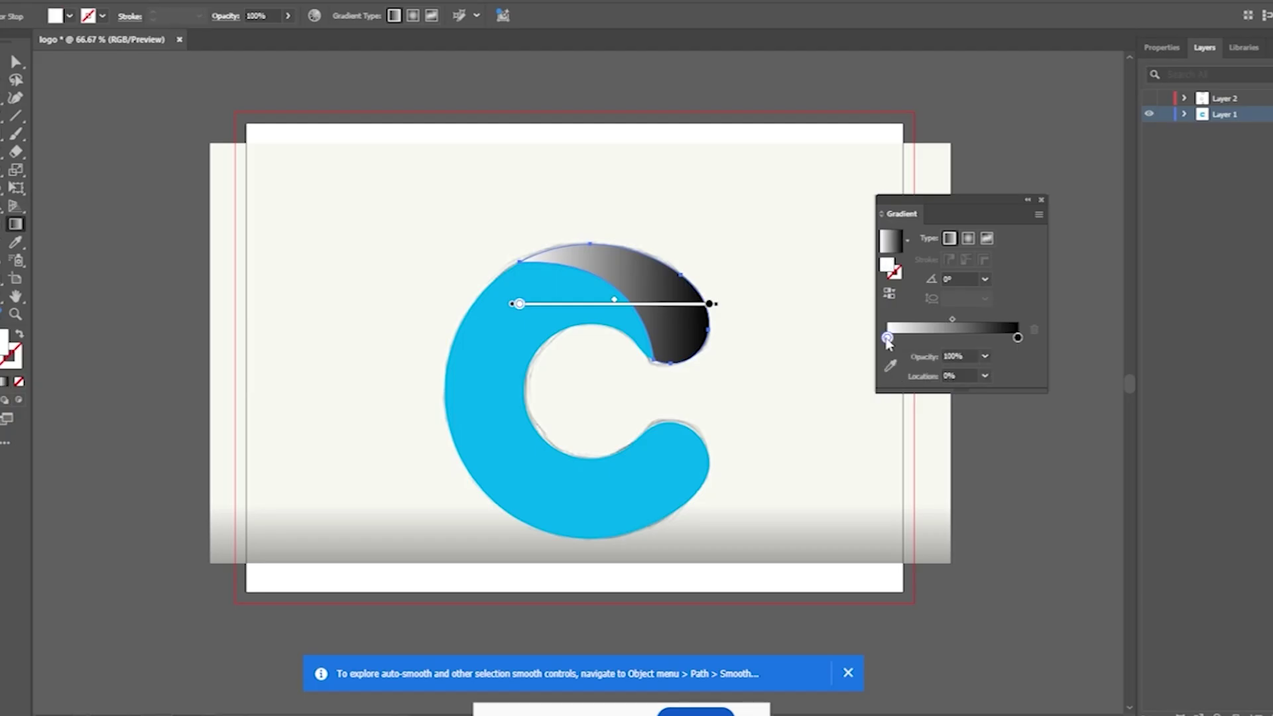
{"action": "double_click", "coordinate": [887, 339]}
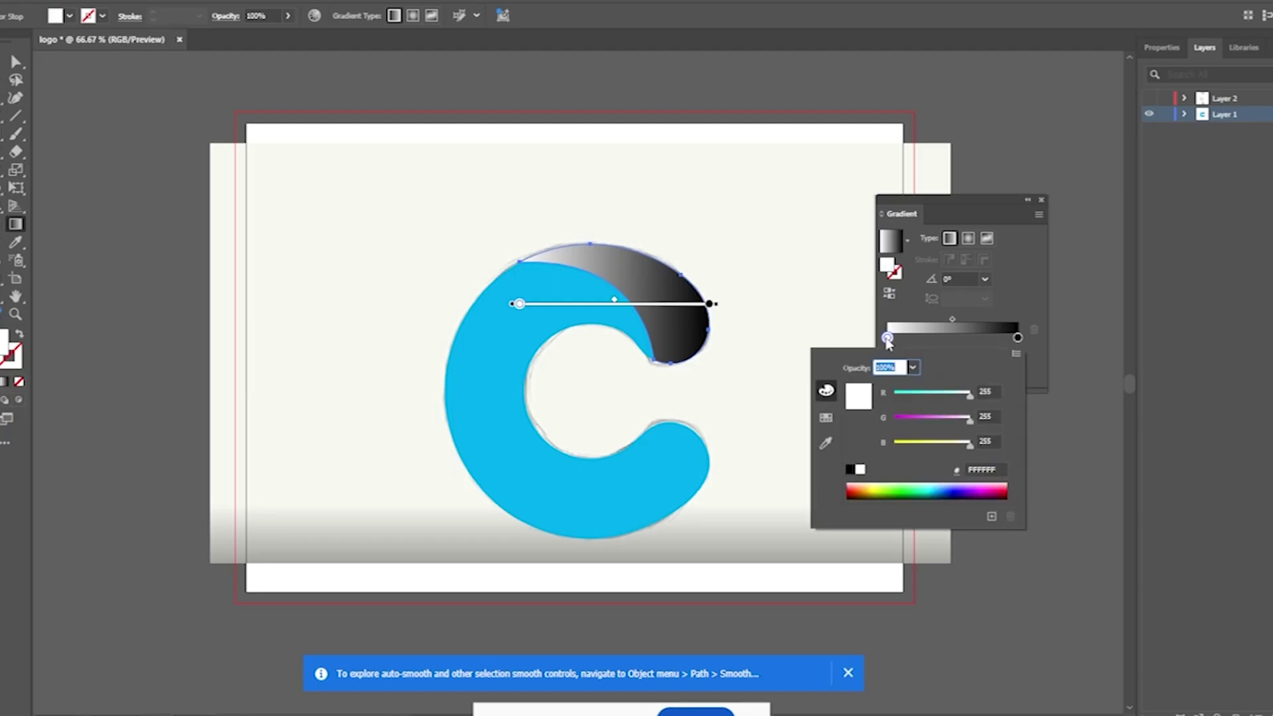
{"action": "left_click", "coordinate": [826, 419]}
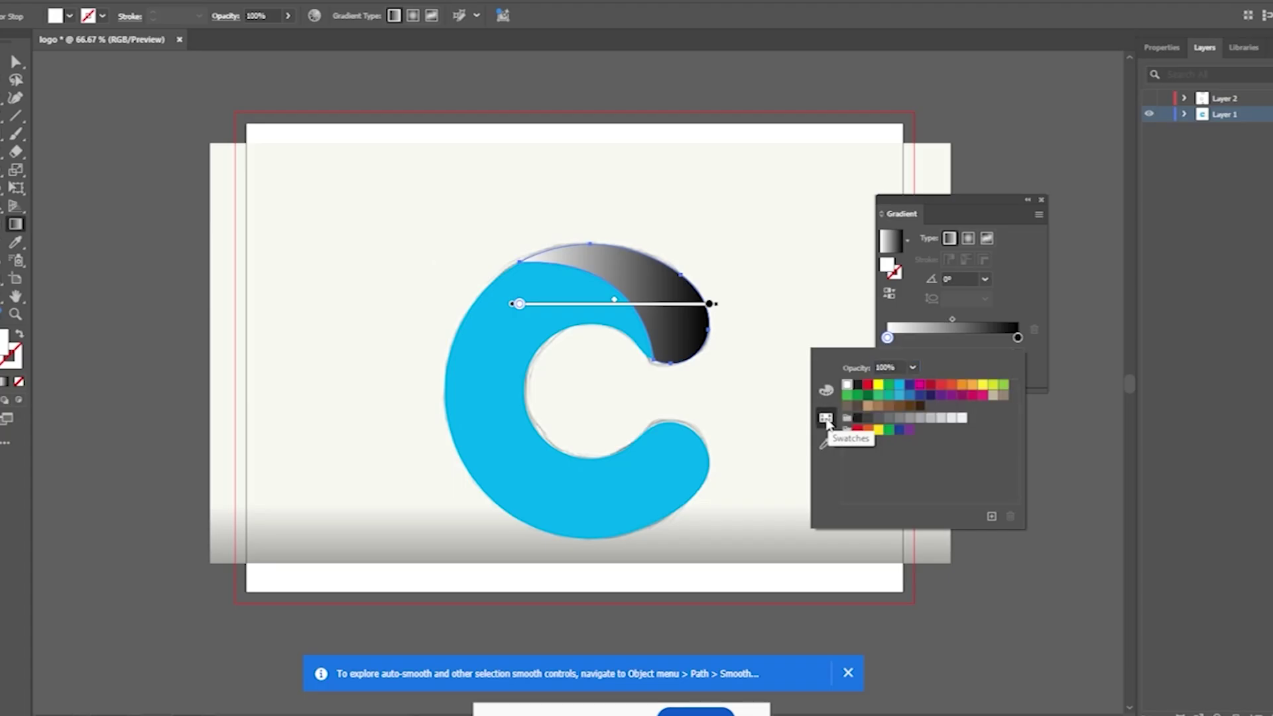
{"action": "left_click", "coordinate": [899, 386]}
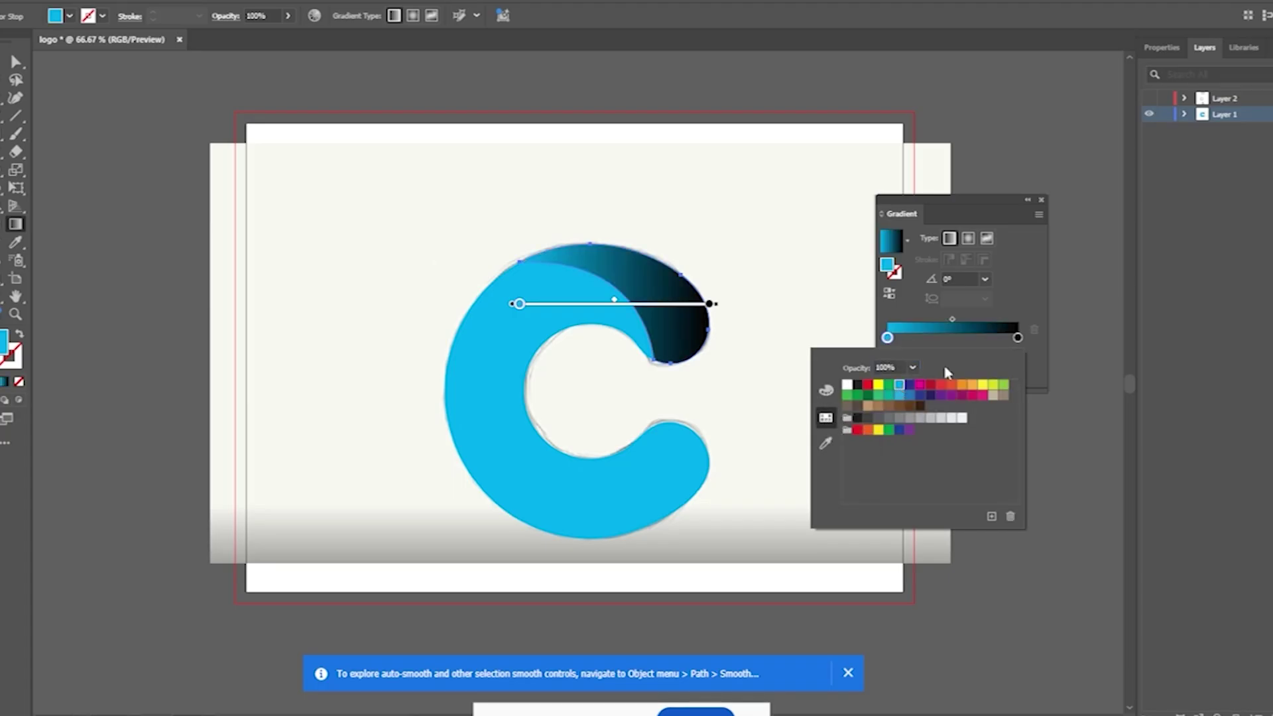
{"action": "double_click", "coordinate": [1018, 338]}
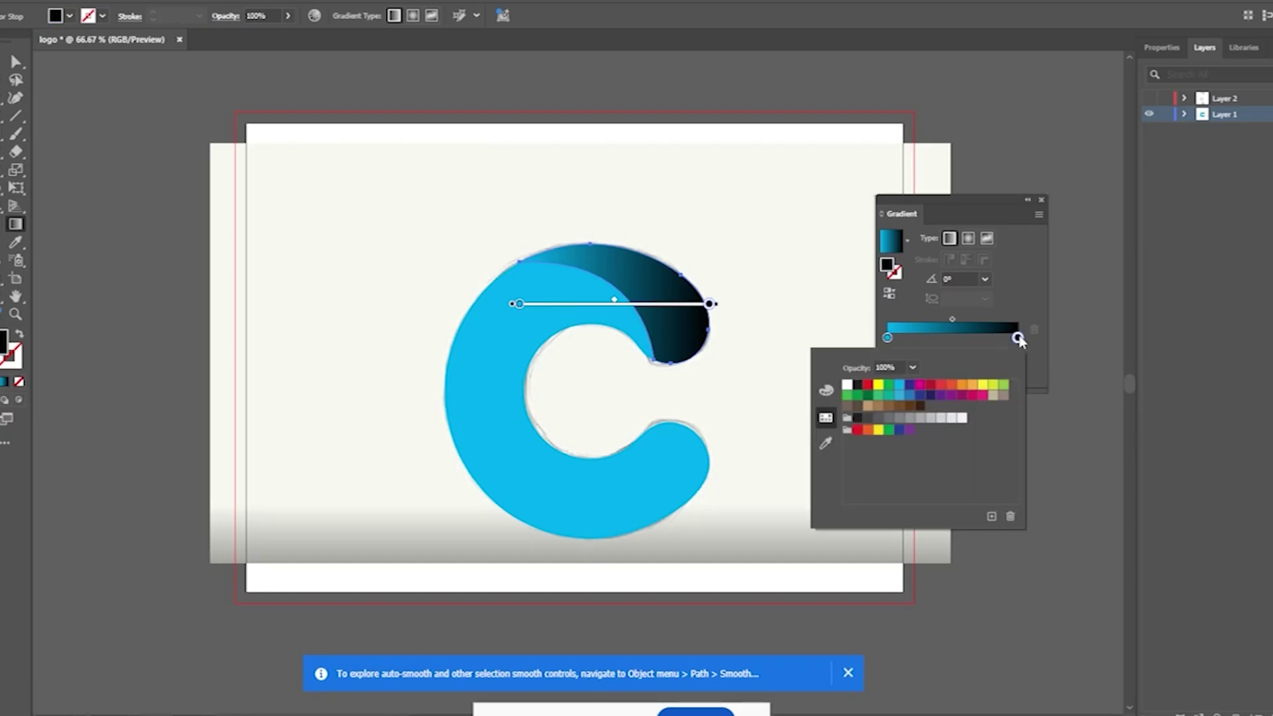
{"action": "left_click", "coordinate": [931, 395]}
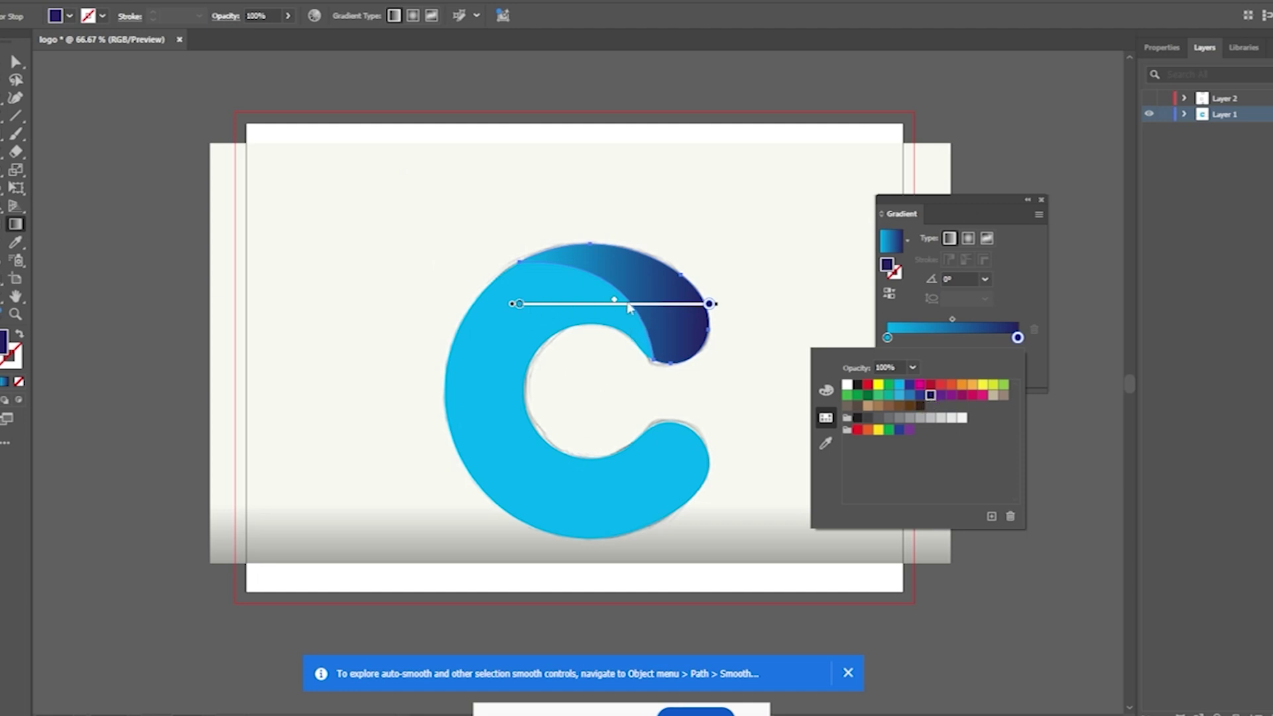
Set the angle of the upper-right segment's gradient to 90°.
{"action": "left_click", "coordinate": [984, 279]}
{"action": "left_click", "coordinate": [984, 282]}
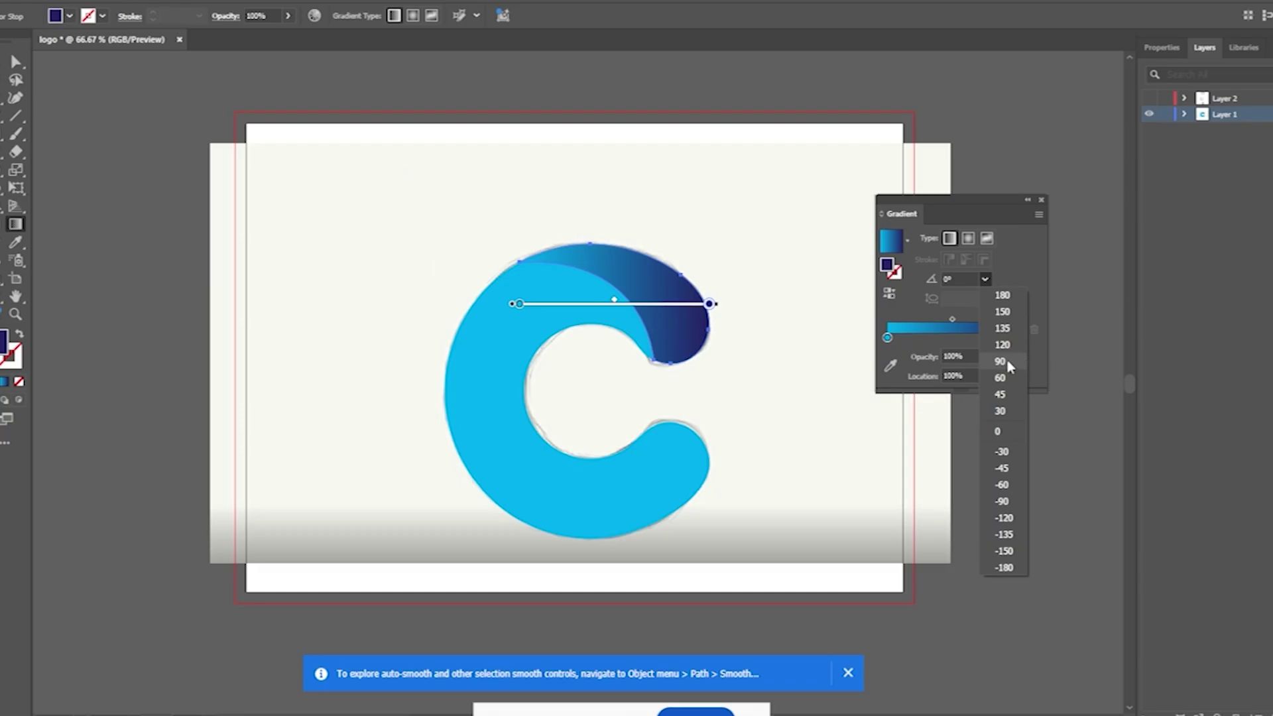
{"action": "left_click", "coordinate": [1007, 359]}
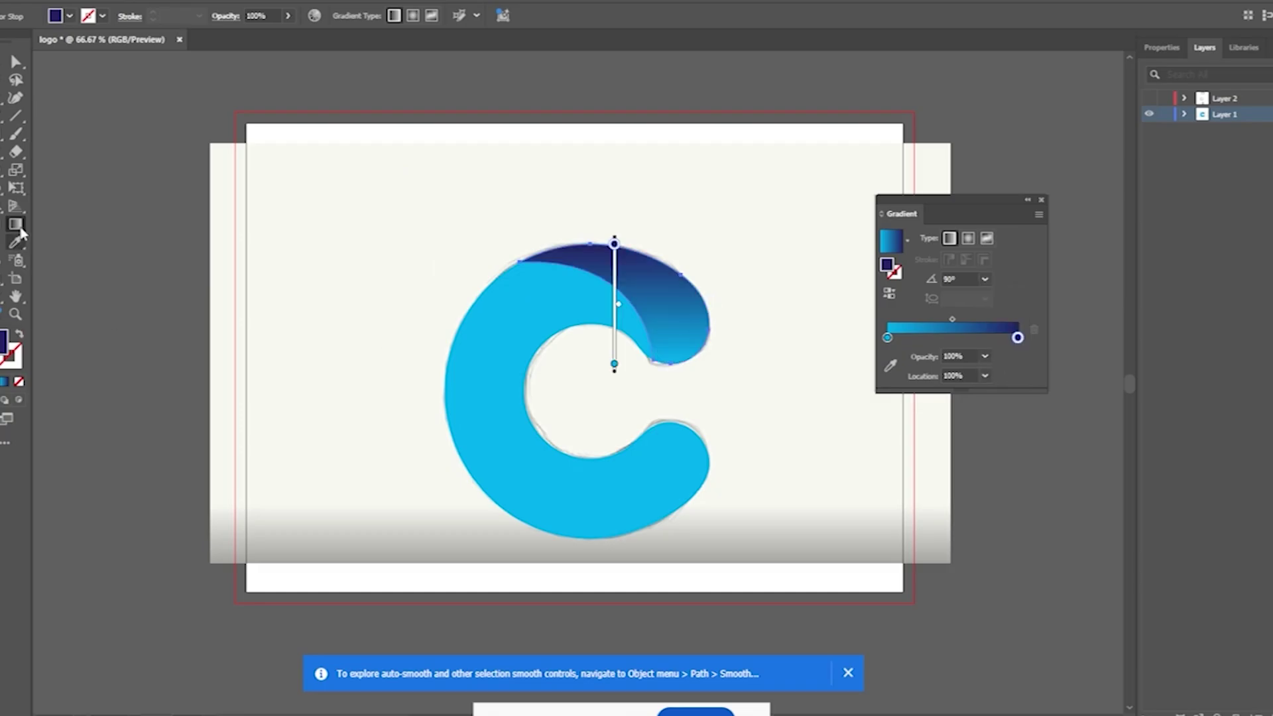
{"action": "left_click", "coordinate": [14, 206]}
{"action": "left_click", "coordinate": [16, 226]}
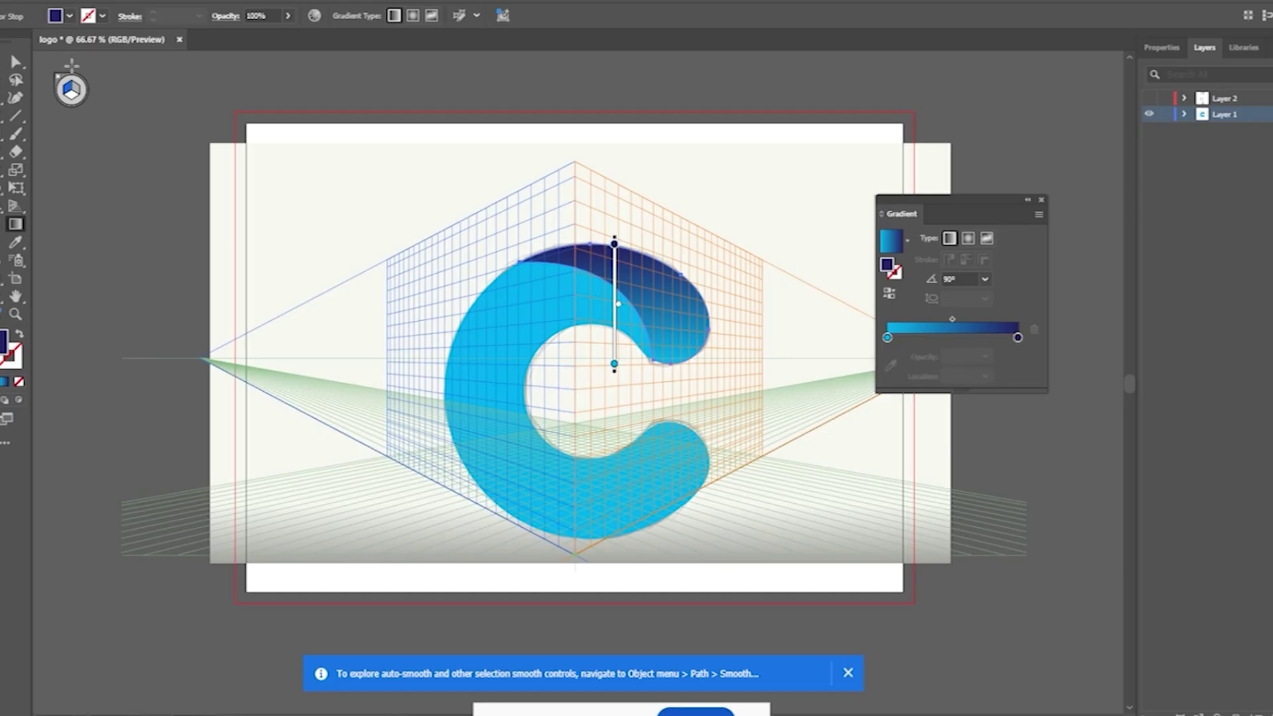
{"action": "key", "text": "ctrl+shift+i"}
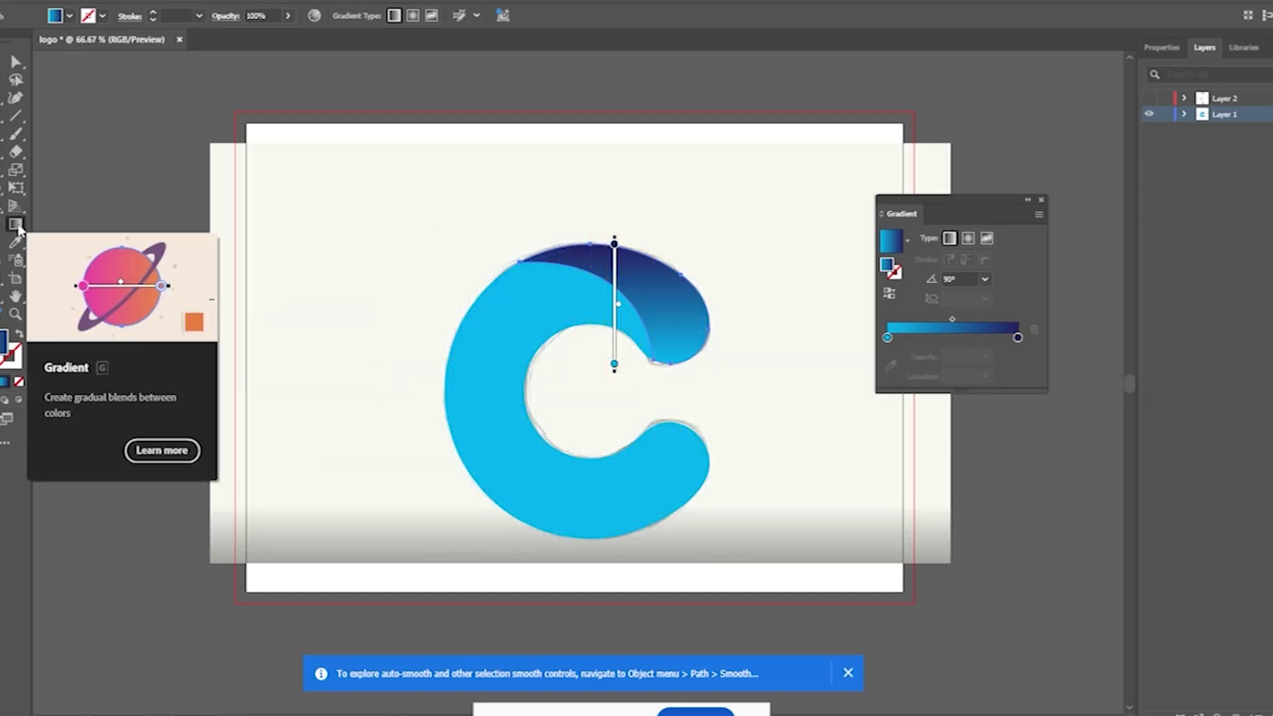
Redraw the gradient diagonally along the upper-right segment at about 153° and reverse it, with navy at the lower-right end.
{"action": "mouse_move", "coordinate": [713, 339]}
{"action": "left_mouse_down"}
{"action": "mouse_move", "coordinate": [597, 256]}
{"action": "mouse_move", "coordinate": [543, 252]}
{"action": "left_mouse_up"}
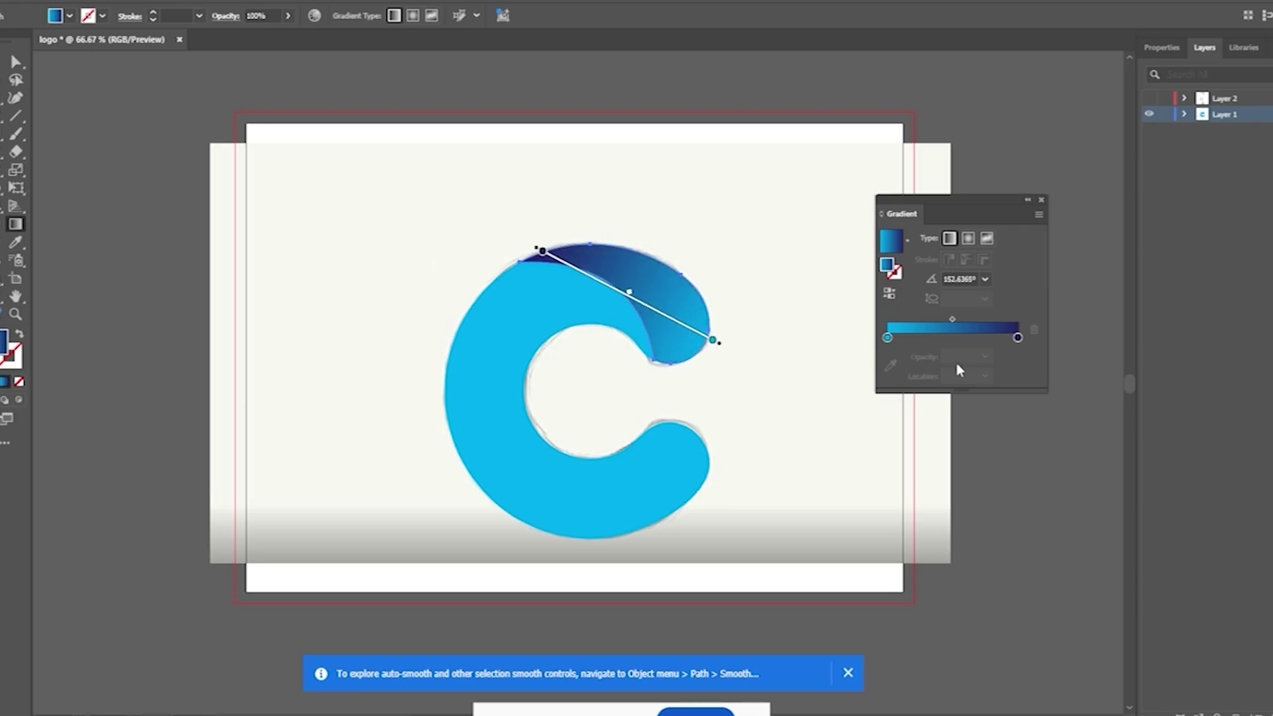
{"action": "left_click", "coordinate": [890, 295]}
{"action": "left_click", "coordinate": [890, 295]}
{"action": "left_click", "coordinate": [890, 295]}
{"action": "left_click", "coordinate": [890, 295]}
{"action": "left_click", "coordinate": [890, 295]}
{"action": "left_click", "coordinate": [890, 295]}
{"action": "left_click", "coordinate": [890, 296]}
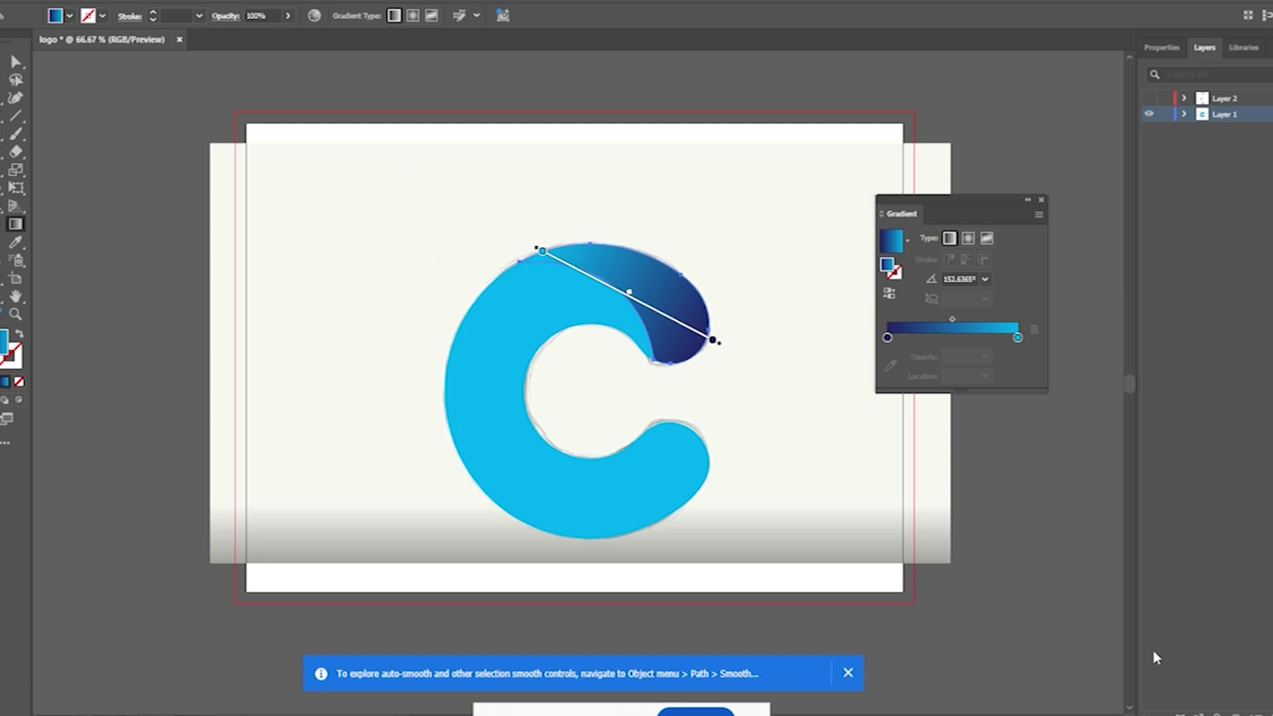
Apply the navy-to-light-blue linear gradient to the fill of the C's upper-left segment.
{"action": "left_click", "coordinate": [14, 62]}
{"action": "left_click", "coordinate": [318, 270]}
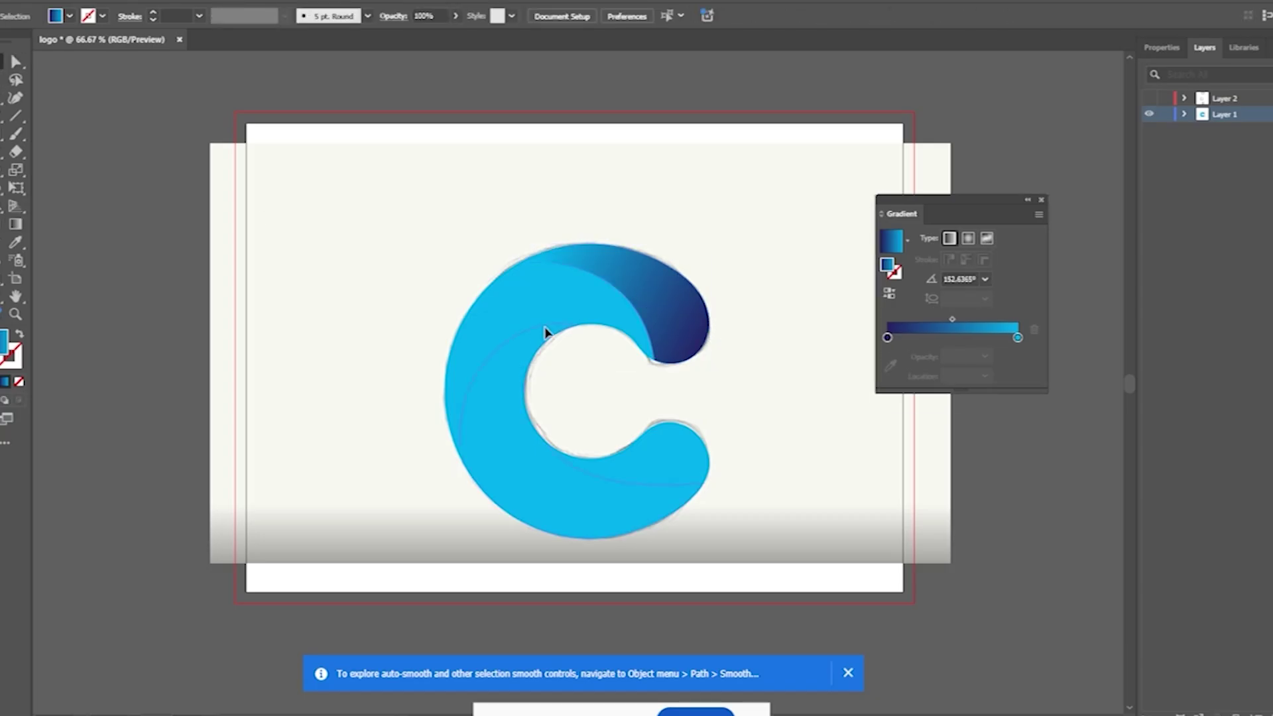
{"action": "left_click", "coordinate": [548, 333]}
{"action": "left_click", "coordinate": [504, 307]}
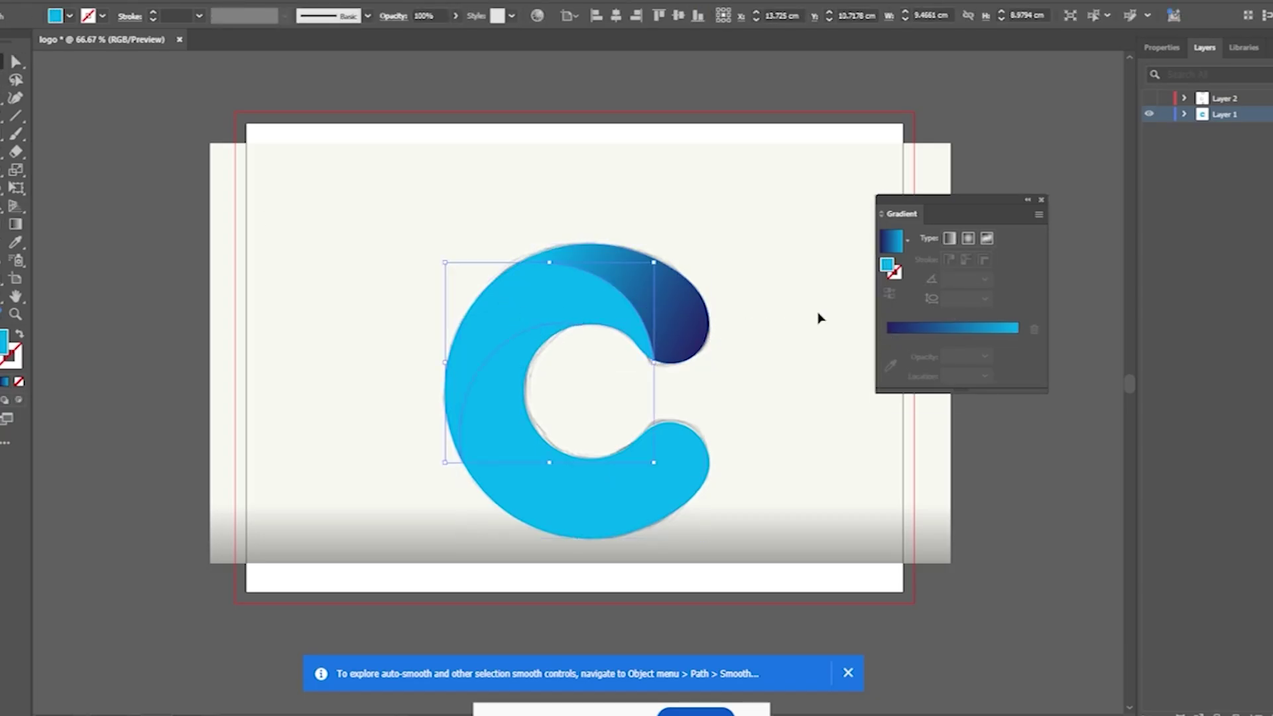
{"action": "left_click", "coordinate": [982, 329]}
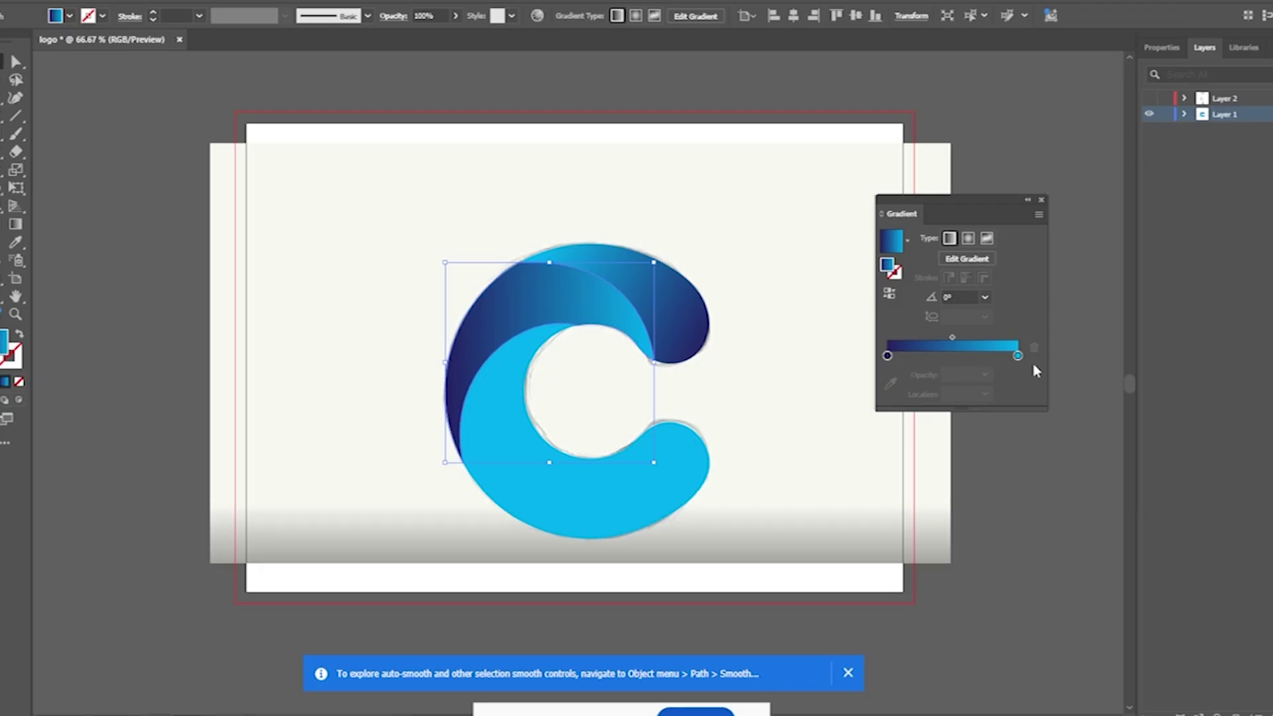
Set the upper-left segment's light blue gradient stop to CMYK Magenta and its navy stop to the purple swatch C=75 M=100 Y=0 K=0.
{"action": "double_click", "coordinate": [1018, 355]}
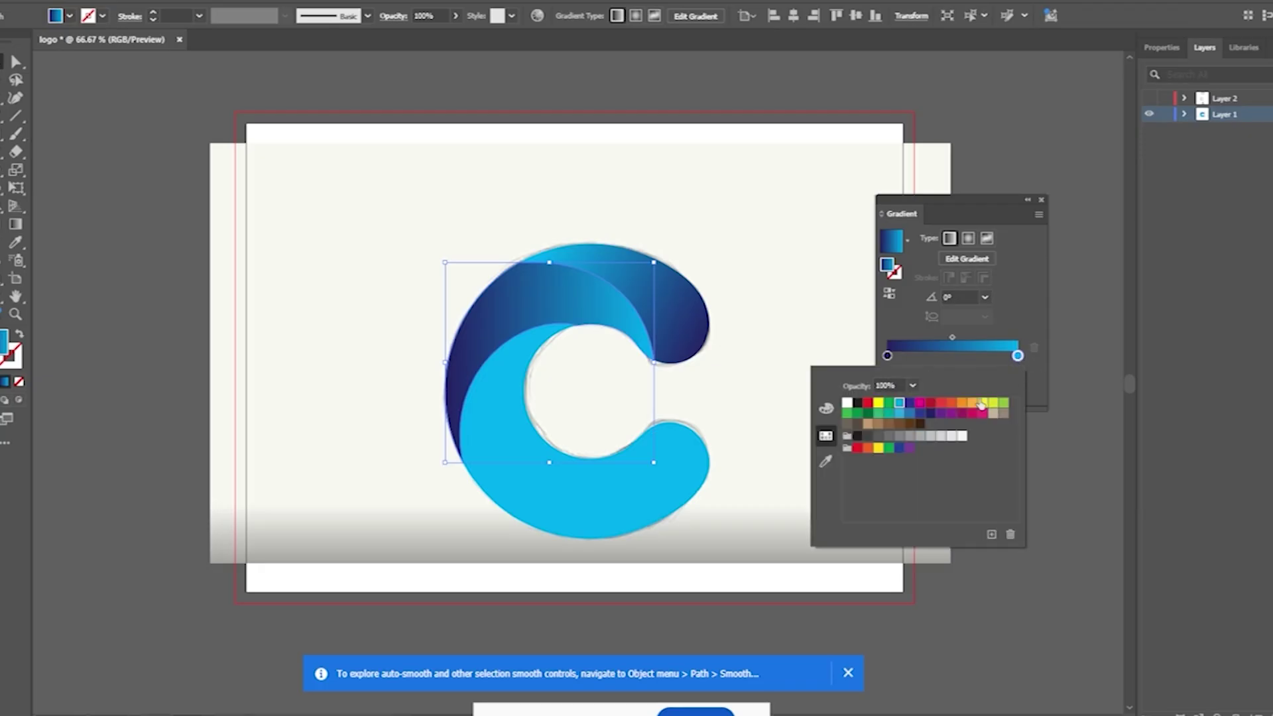
{"action": "left_click", "coordinate": [920, 402]}
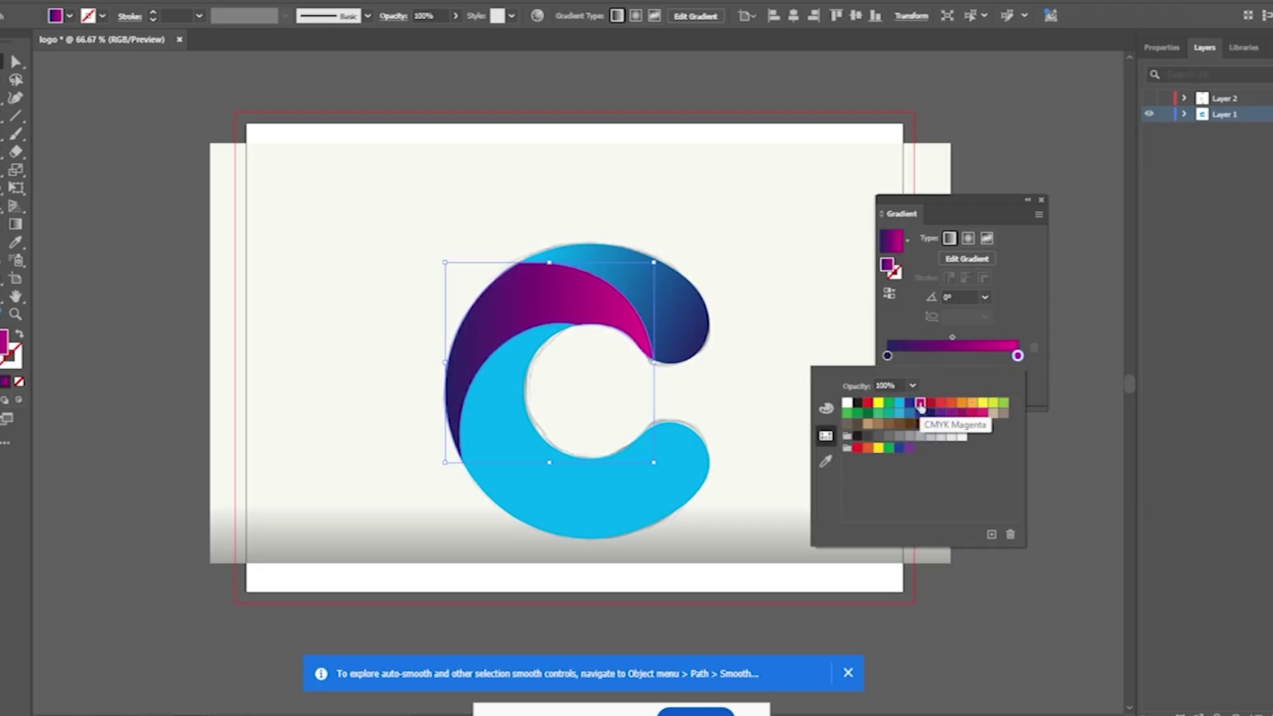
{"action": "left_click", "coordinate": [887, 355]}
{"action": "double_click", "coordinate": [887, 356]}
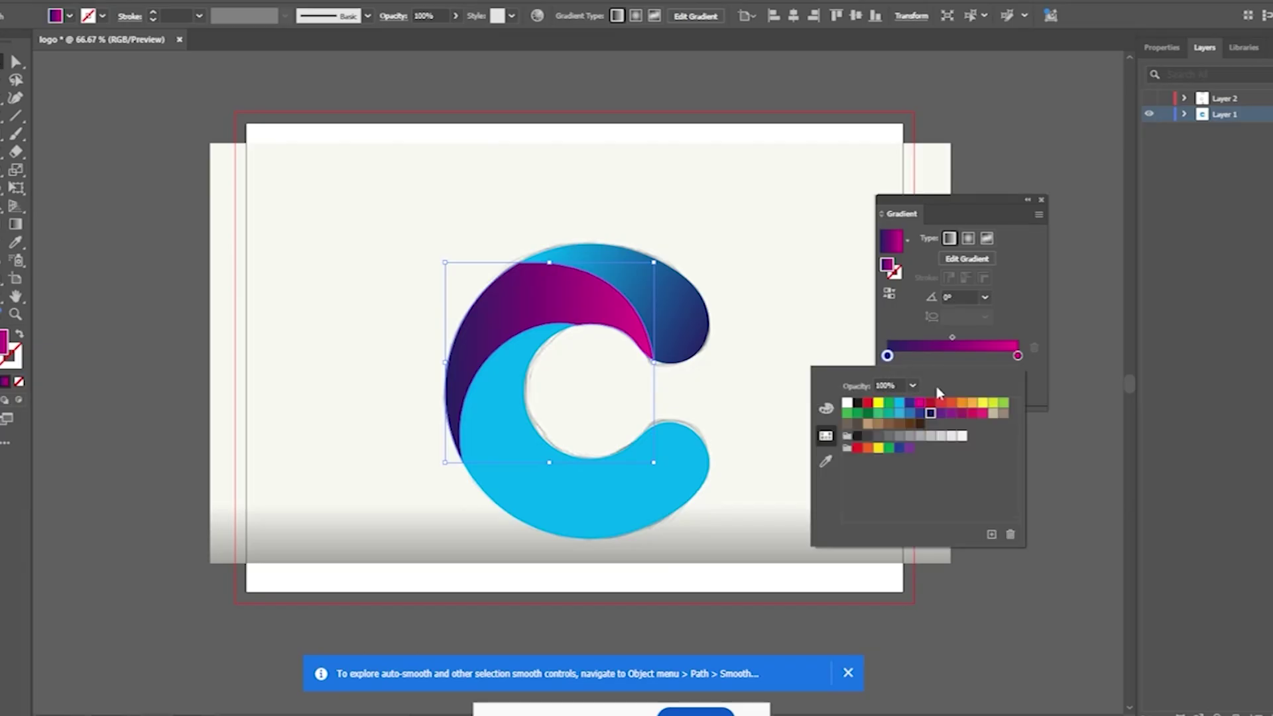
{"action": "left_click", "coordinate": [940, 414]}
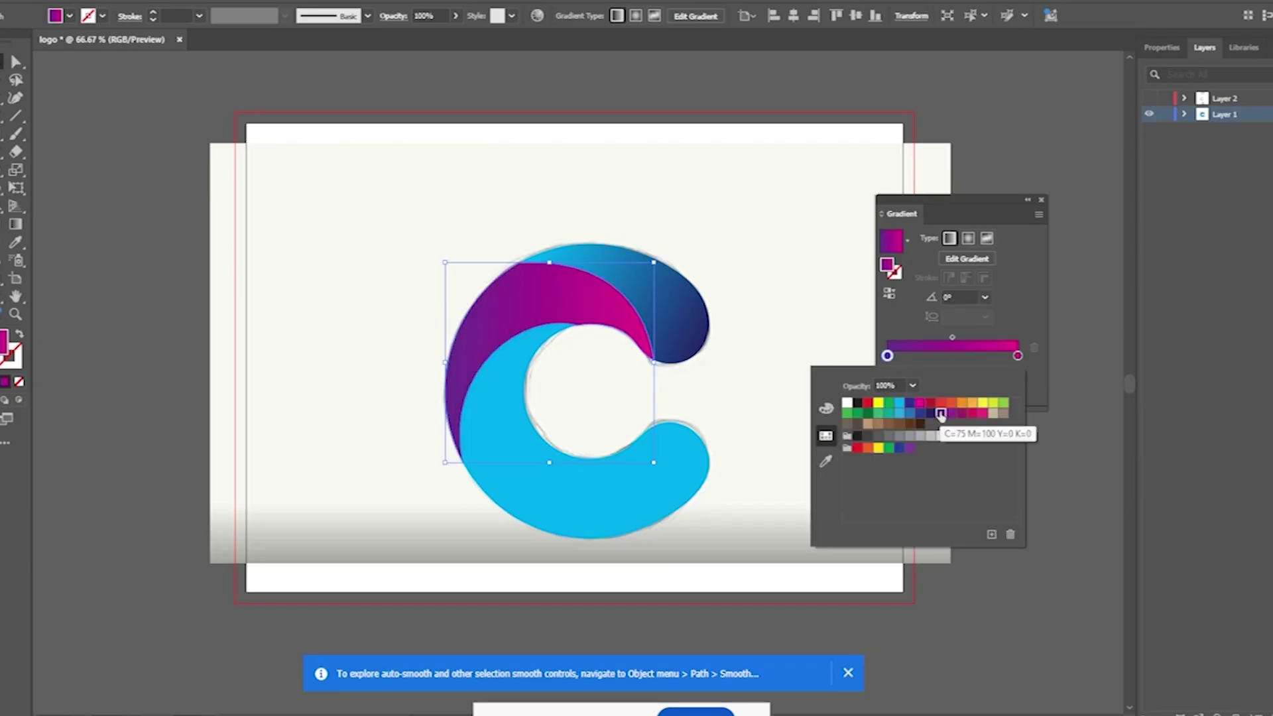
{"action": "key", "text": "Escape"}
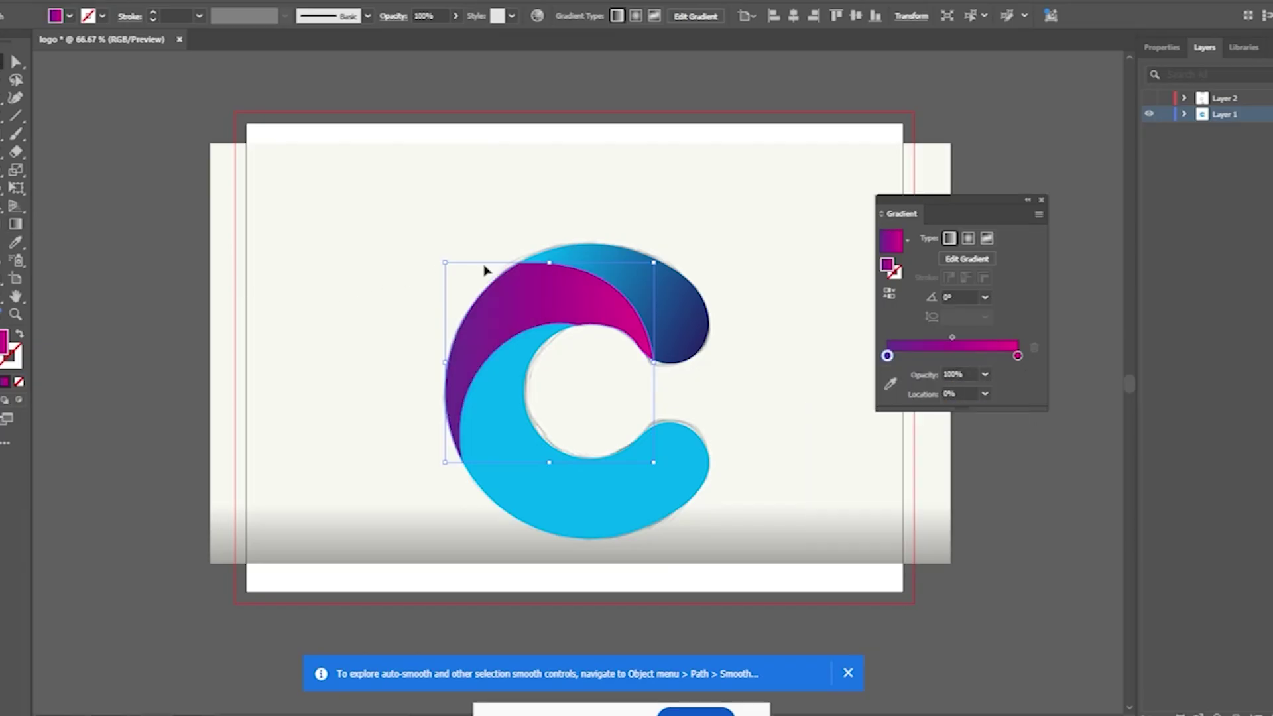
Redraw the gradient diagonally down the upper-left segment at about -123° and reverse it, with magenta at the upper end.
{"action": "left_click", "coordinate": [16, 224]}
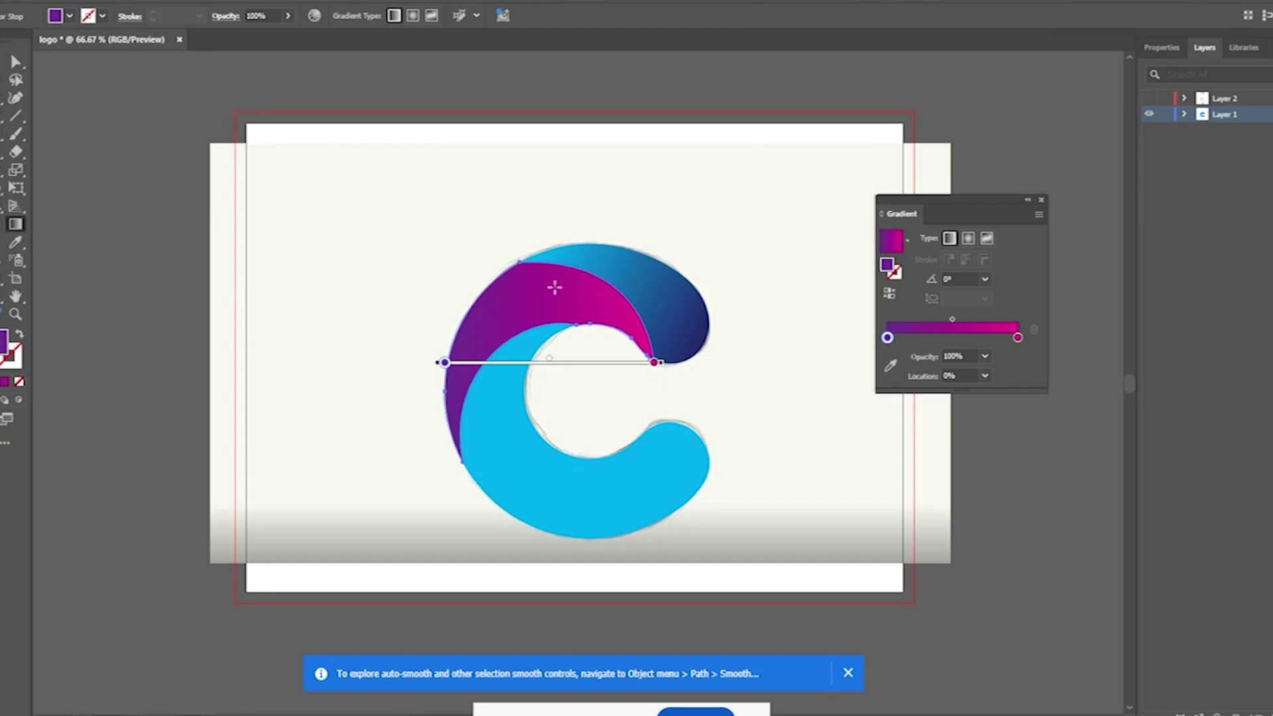
{"action": "left_click_drag", "start_coordinate": [573, 270], "coordinate": [452, 458]}
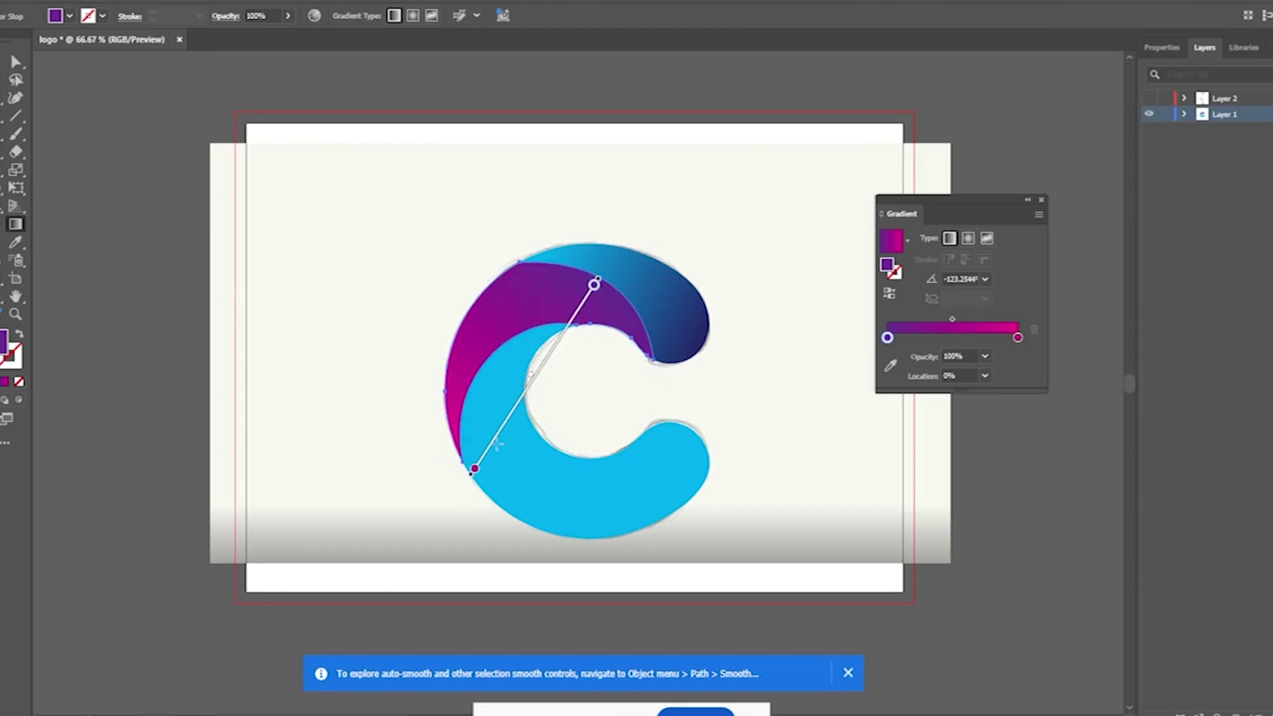
{"action": "left_click", "coordinate": [891, 294]}
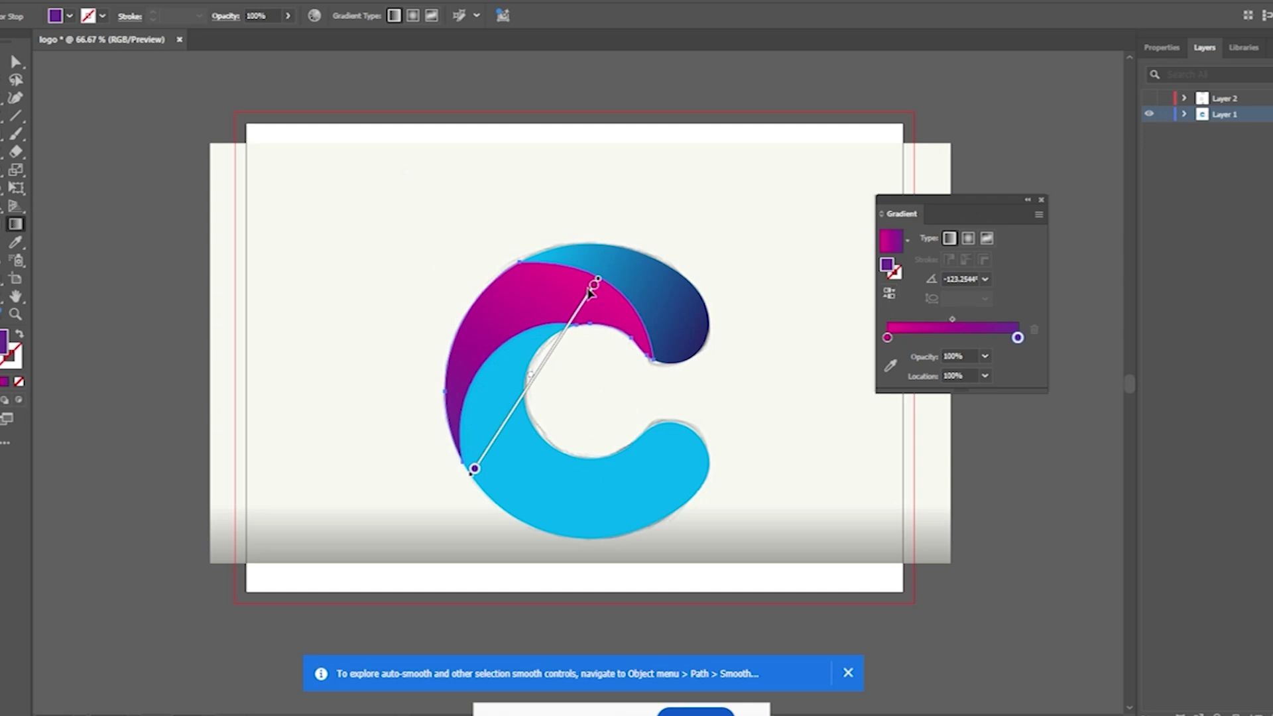
{"action": "left_click", "coordinate": [16, 61]}
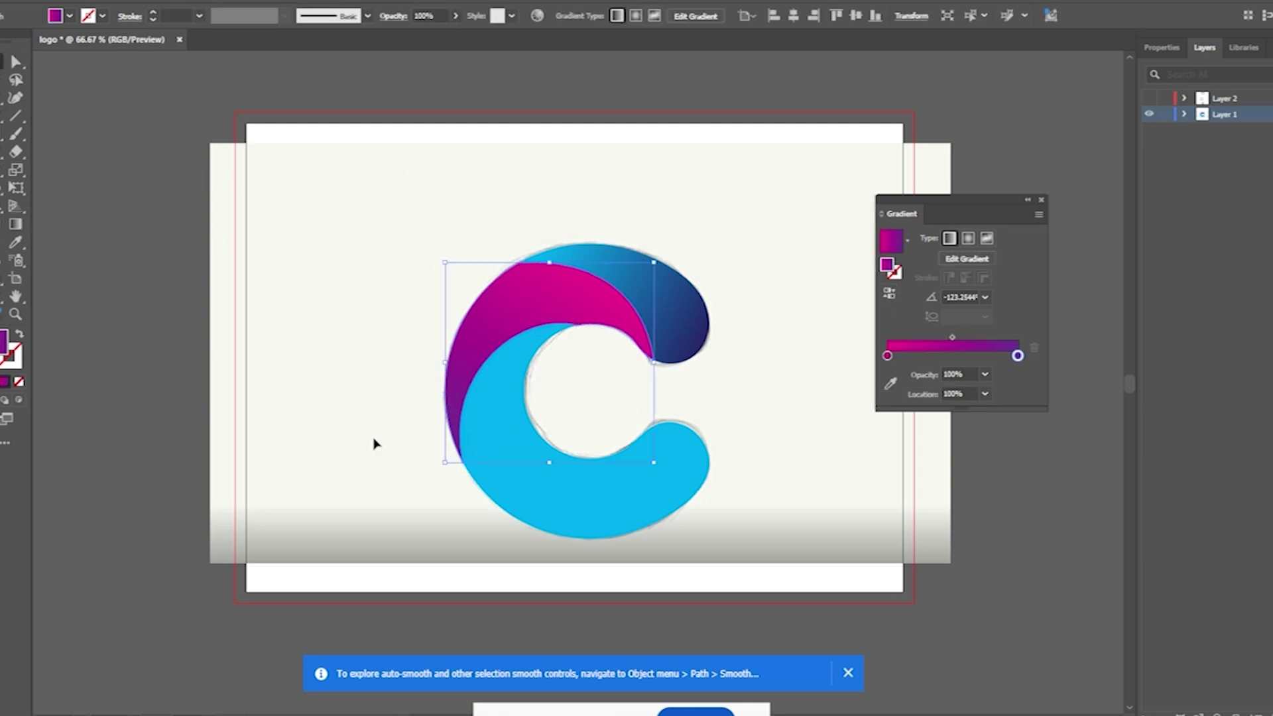
Fill the C's large lower segment with a linear gradient, replacing the purple stop with light green and the magenta stop with dark green.
{"action": "left_click", "coordinate": [557, 497]}
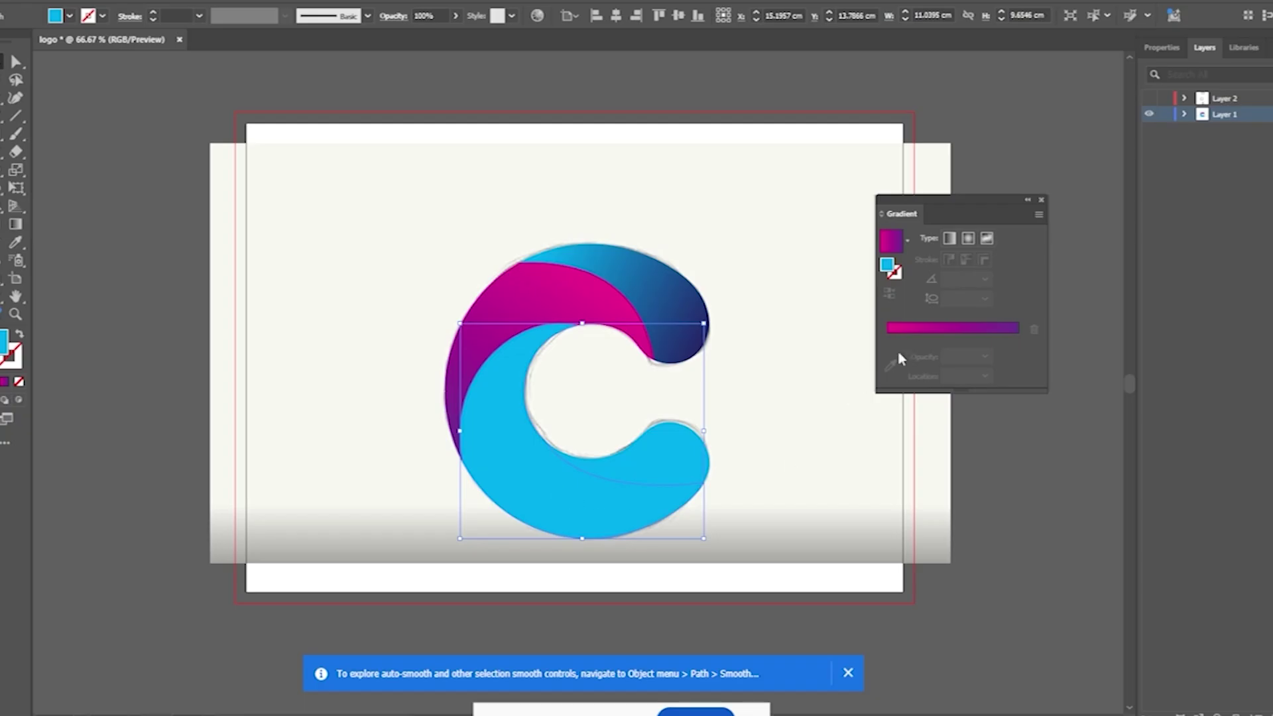
{"action": "left_click", "coordinate": [928, 329]}
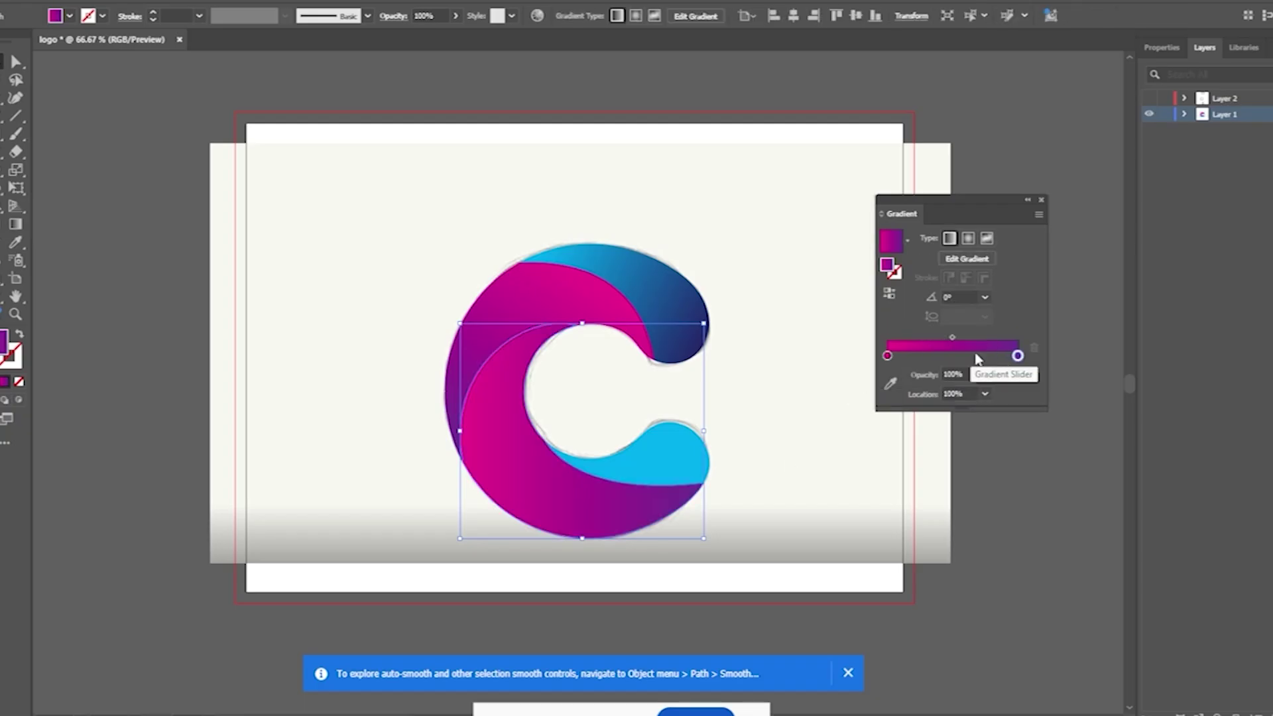
{"action": "double_click", "coordinate": [1018, 357]}
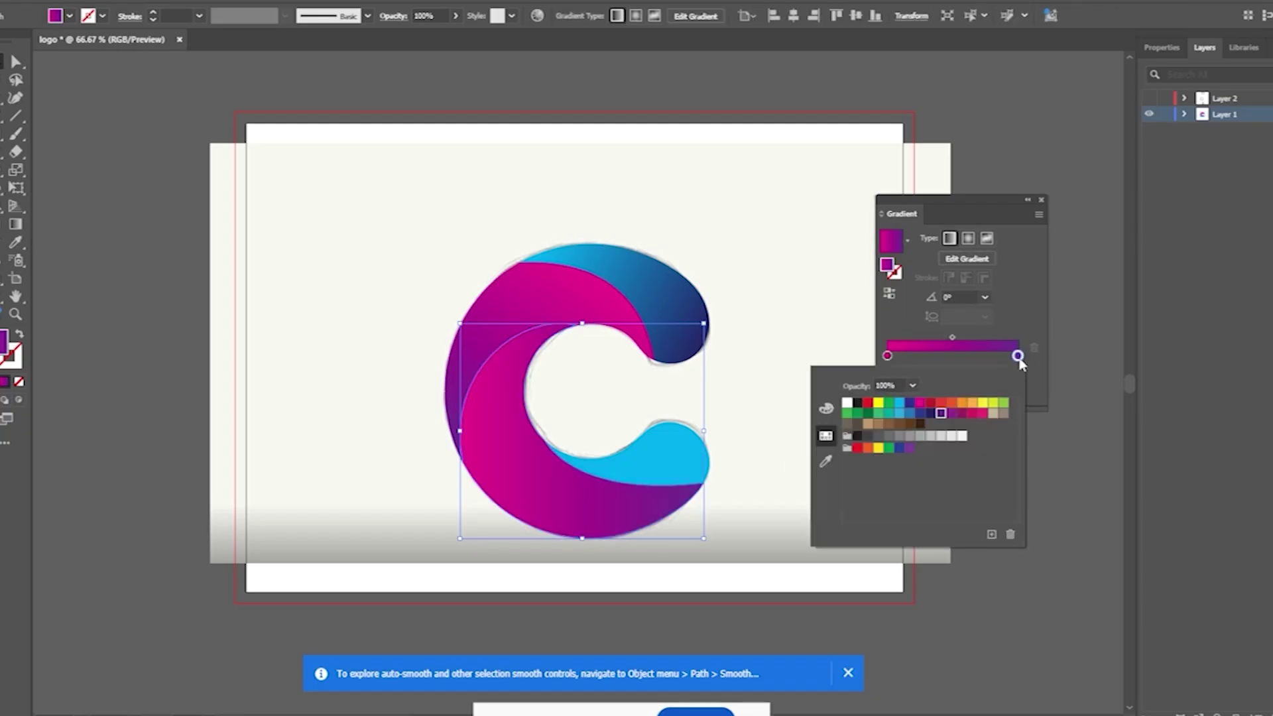
{"action": "left_click", "coordinate": [1004, 404]}
{"action": "double_click", "coordinate": [887, 356]}
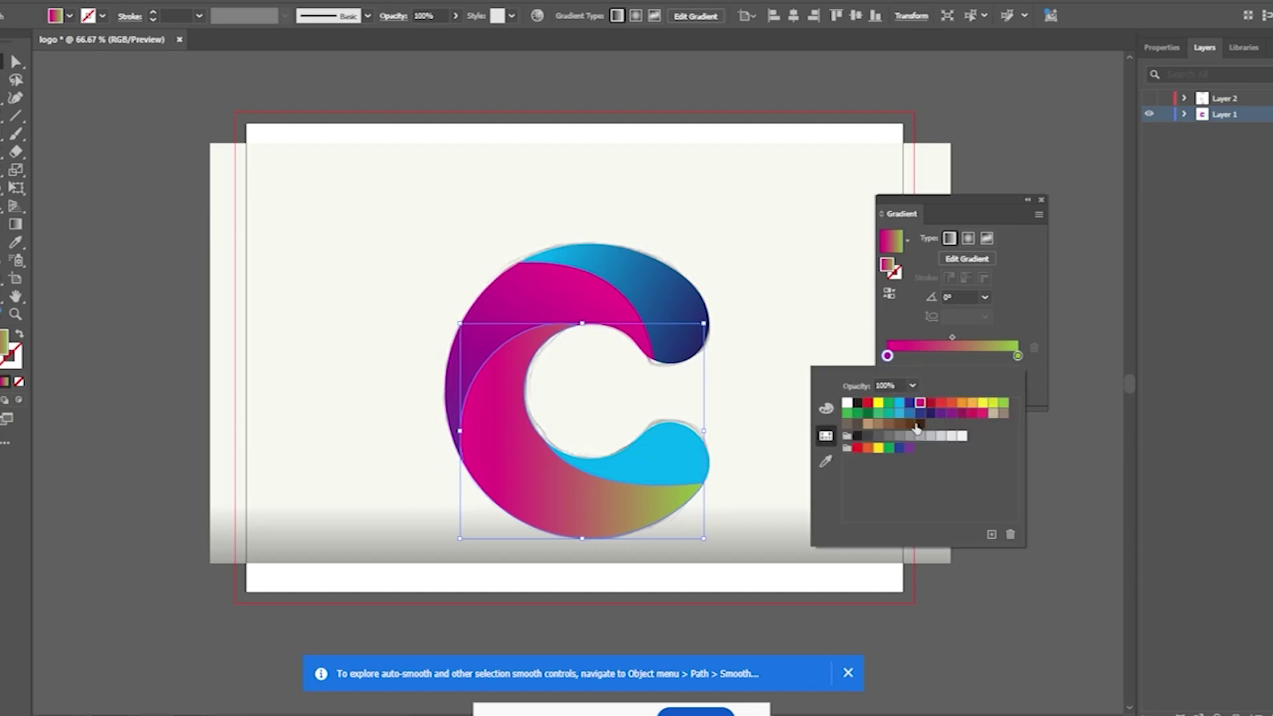
{"action": "left_click", "coordinate": [868, 414]}
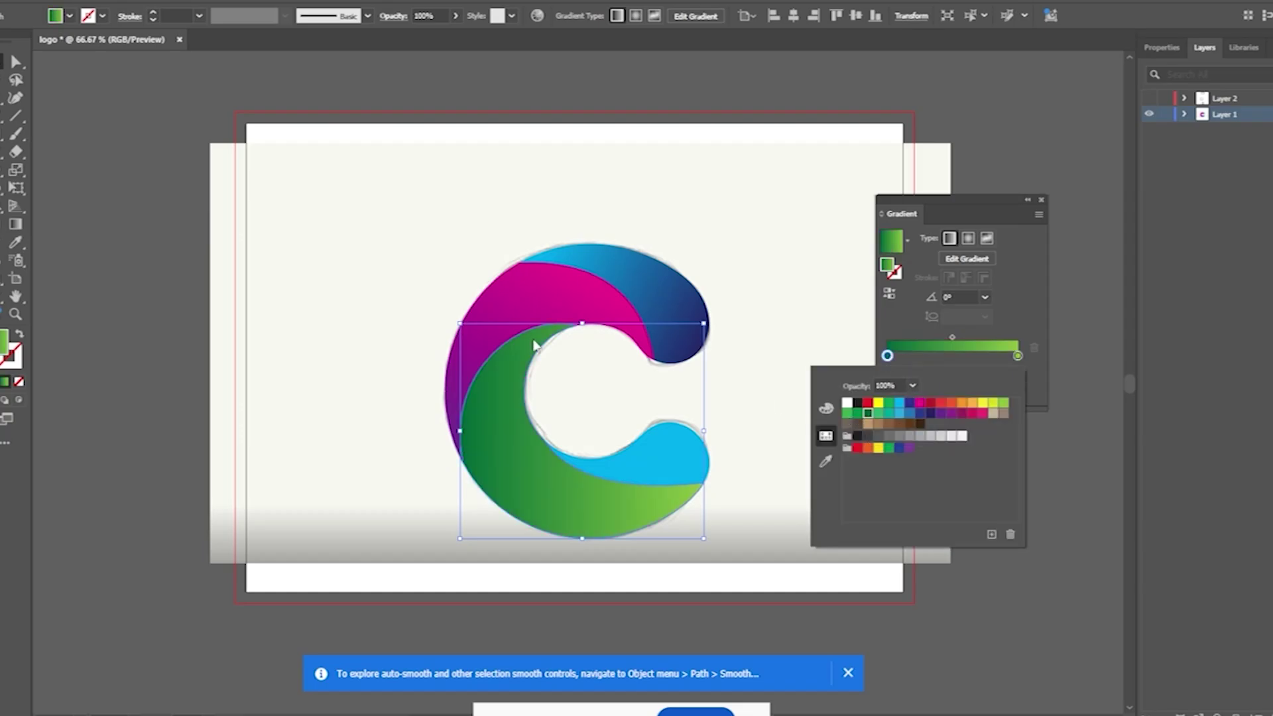
Redraw the green gradient diagonally across the lower segment at about -26° and reverse it, with dark green at the lower-right end.
{"action": "left_click", "coordinate": [18, 230]}
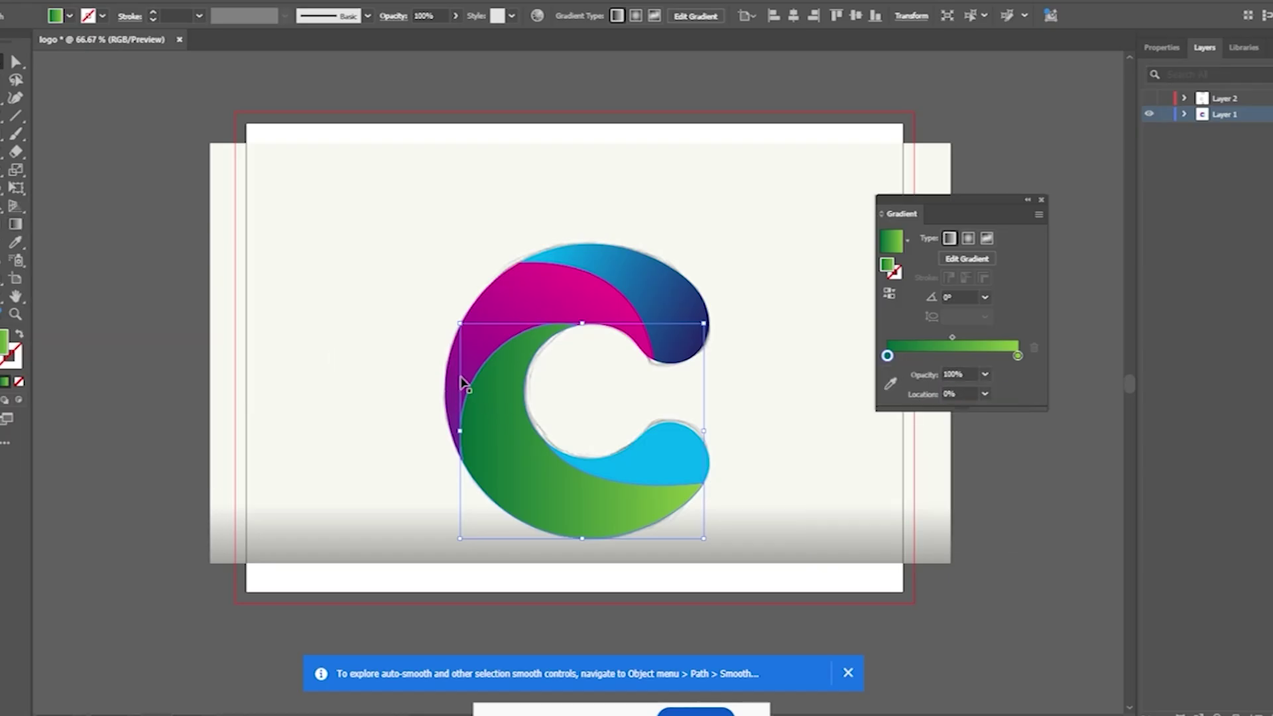
{"action": "left_click", "coordinate": [15, 224]}
{"action": "left_click_drag", "start_coordinate": [469, 377], "coordinate": [700, 496]}
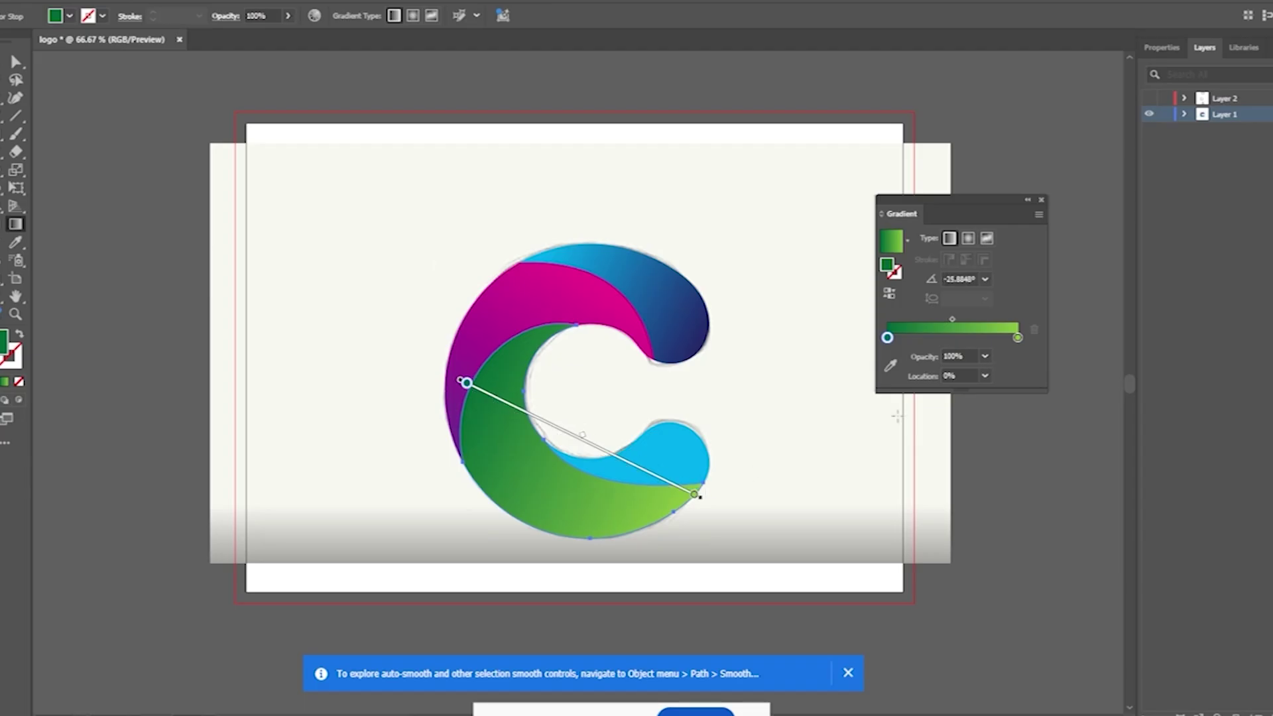
{"action": "left_click", "coordinate": [890, 292]}
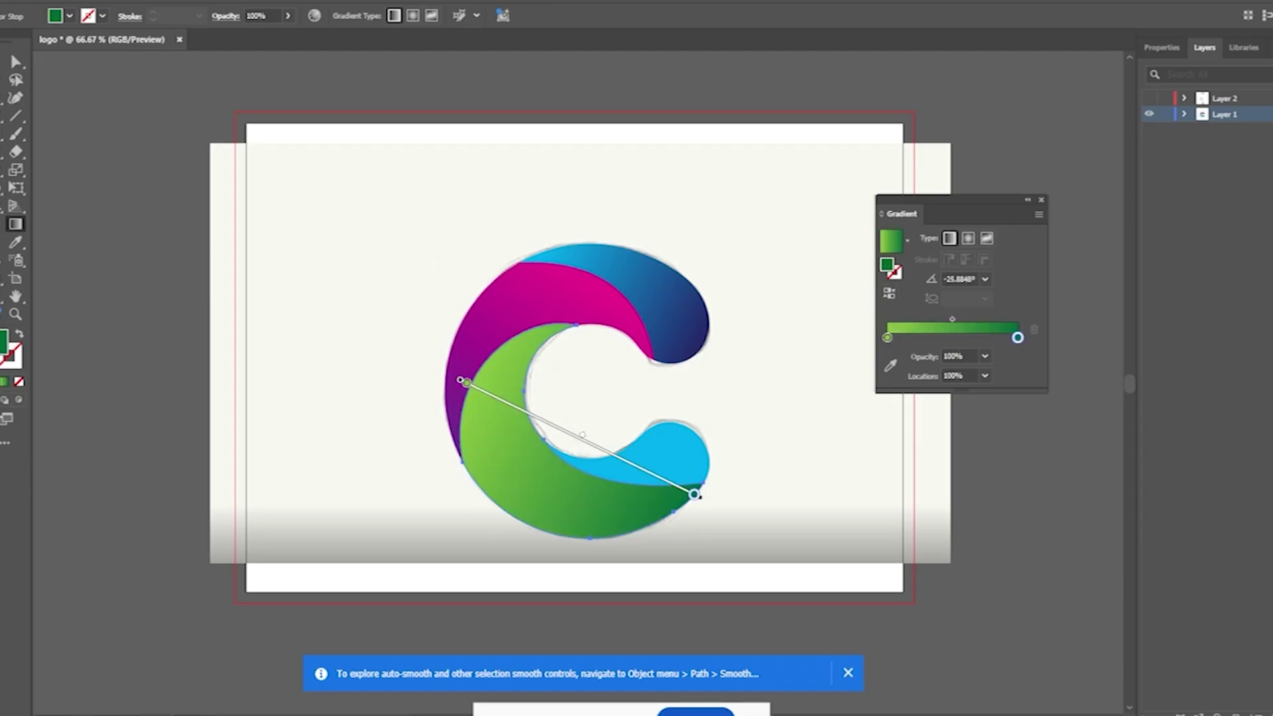
{"action": "key", "text": "v"}
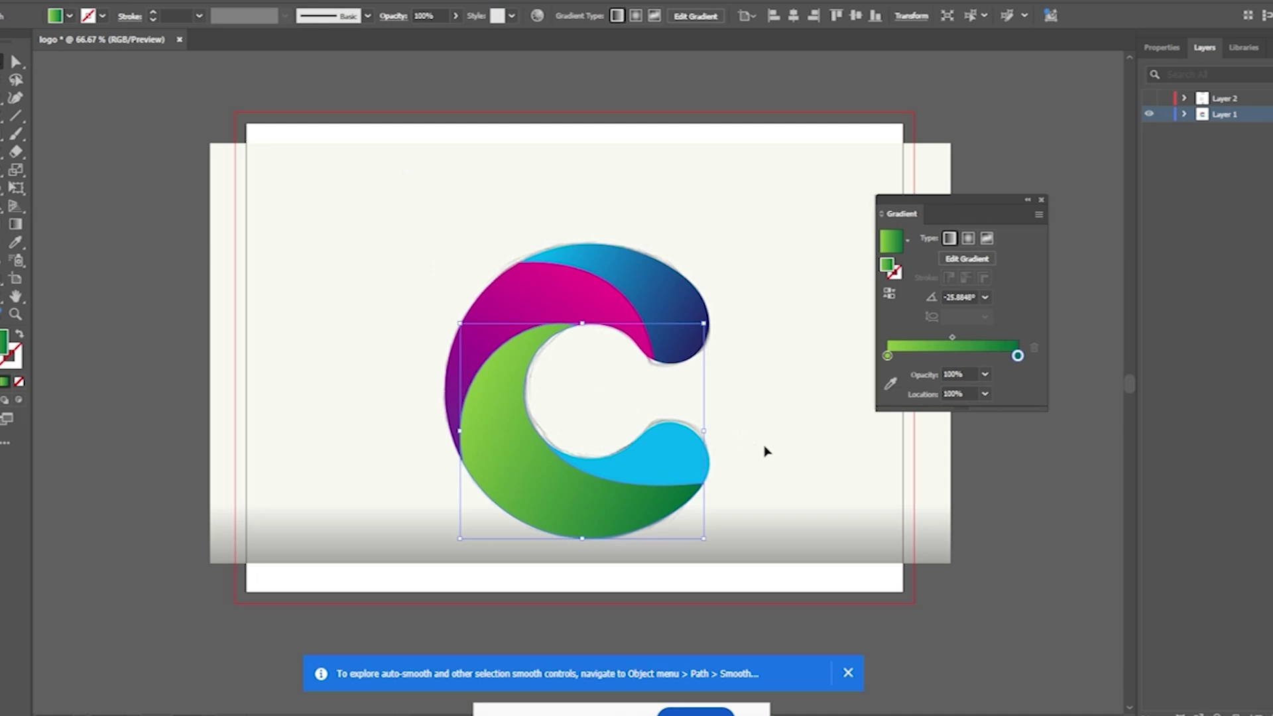
{"action": "left_click", "coordinate": [764, 446]}
Fill the C's lower-right tip with a linear gradient, replacing the light green stop with light orange and the dark green stop with dark red.
{"action": "left_click", "coordinate": [682, 462]}
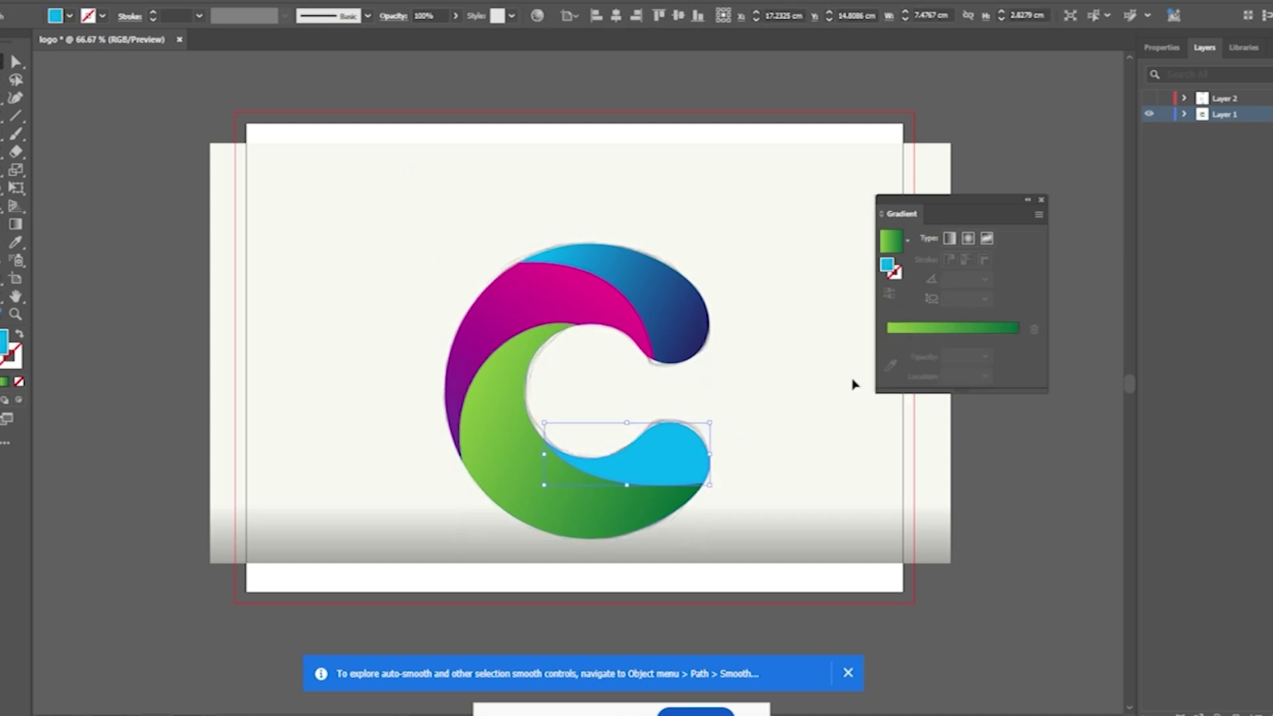
{"action": "left_click", "coordinate": [942, 329]}
{"action": "double_click", "coordinate": [887, 356]}
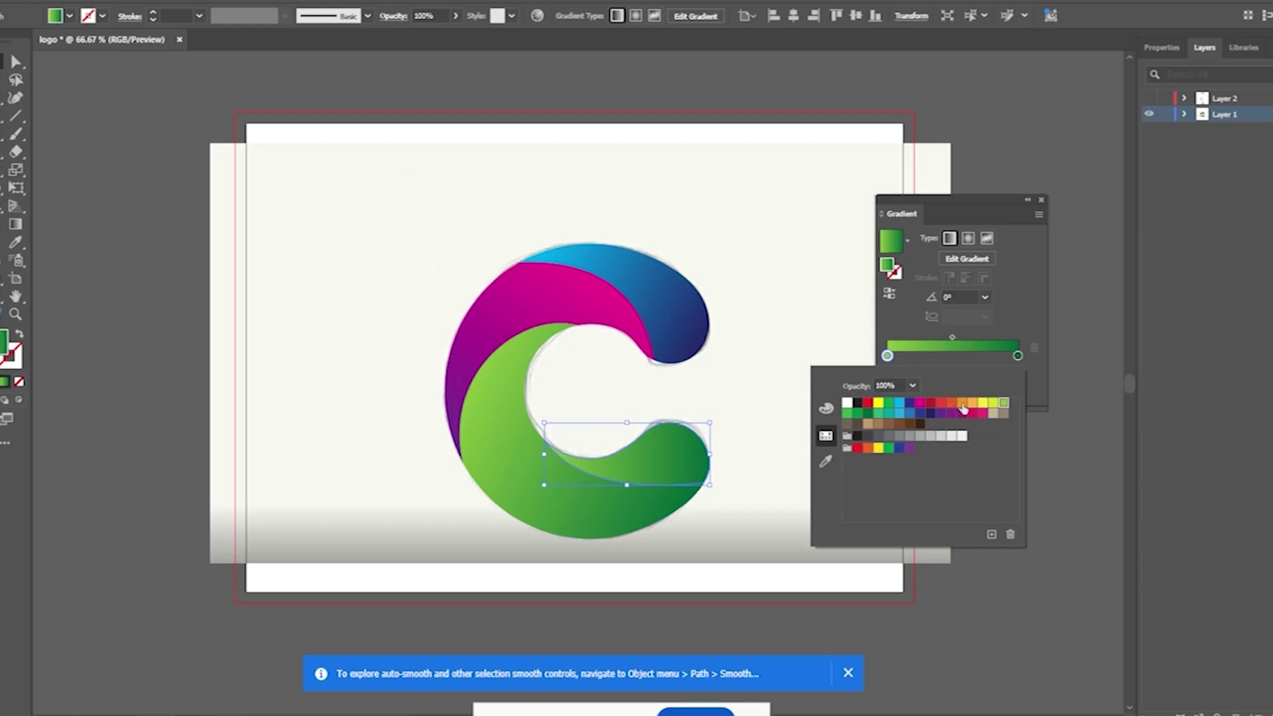
{"action": "left_click", "coordinate": [971, 405]}
{"action": "left_click", "coordinate": [1018, 357]}
{"action": "double_click", "coordinate": [1018, 357]}
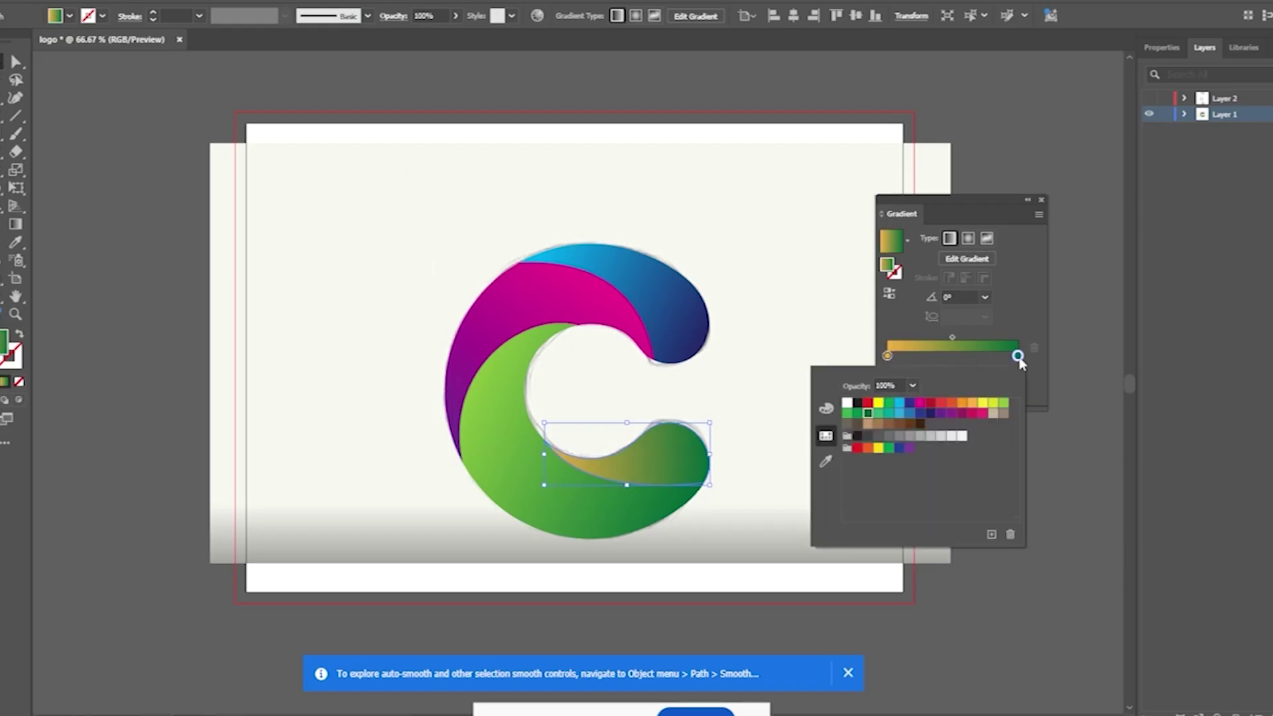
{"action": "left_click", "coordinate": [933, 405]}
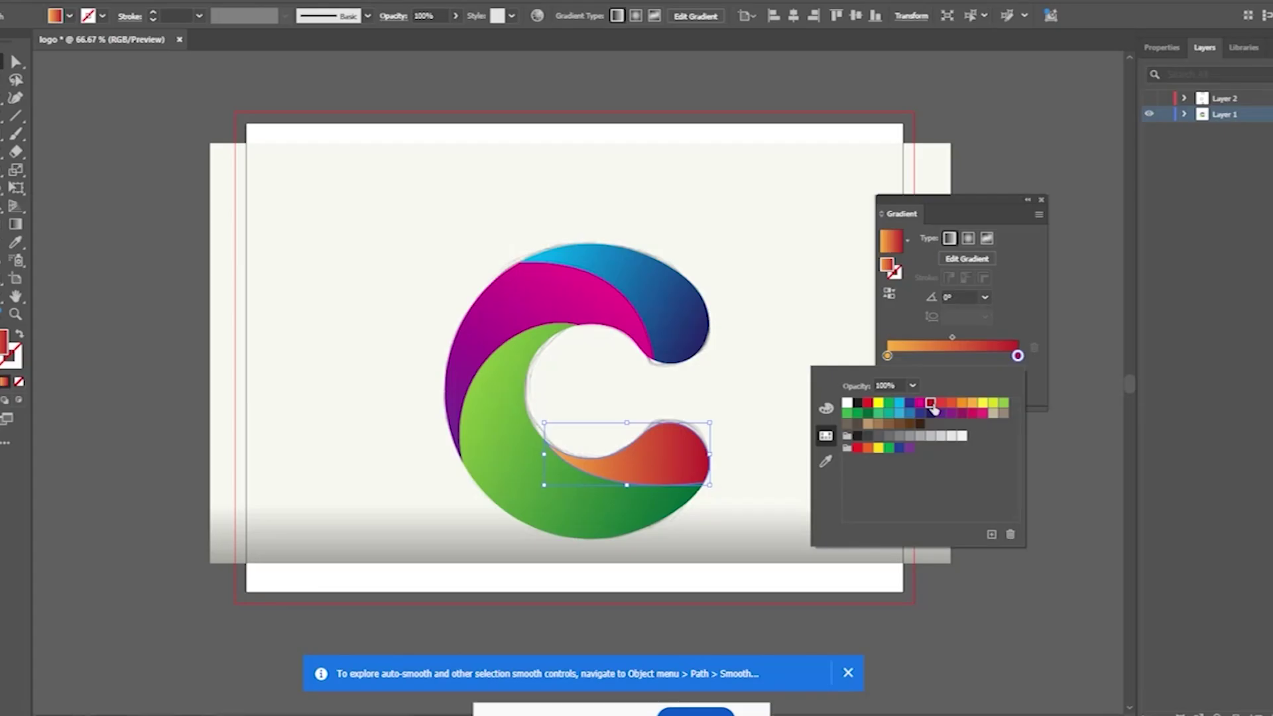
Redraw the lower-right tip's gradient from right to left at about -172°, with orange at the rounded end.
{"action": "key", "text": "g"}
{"action": "left_click_drag", "start_coordinate": [713, 449], "coordinate": [569, 469]}
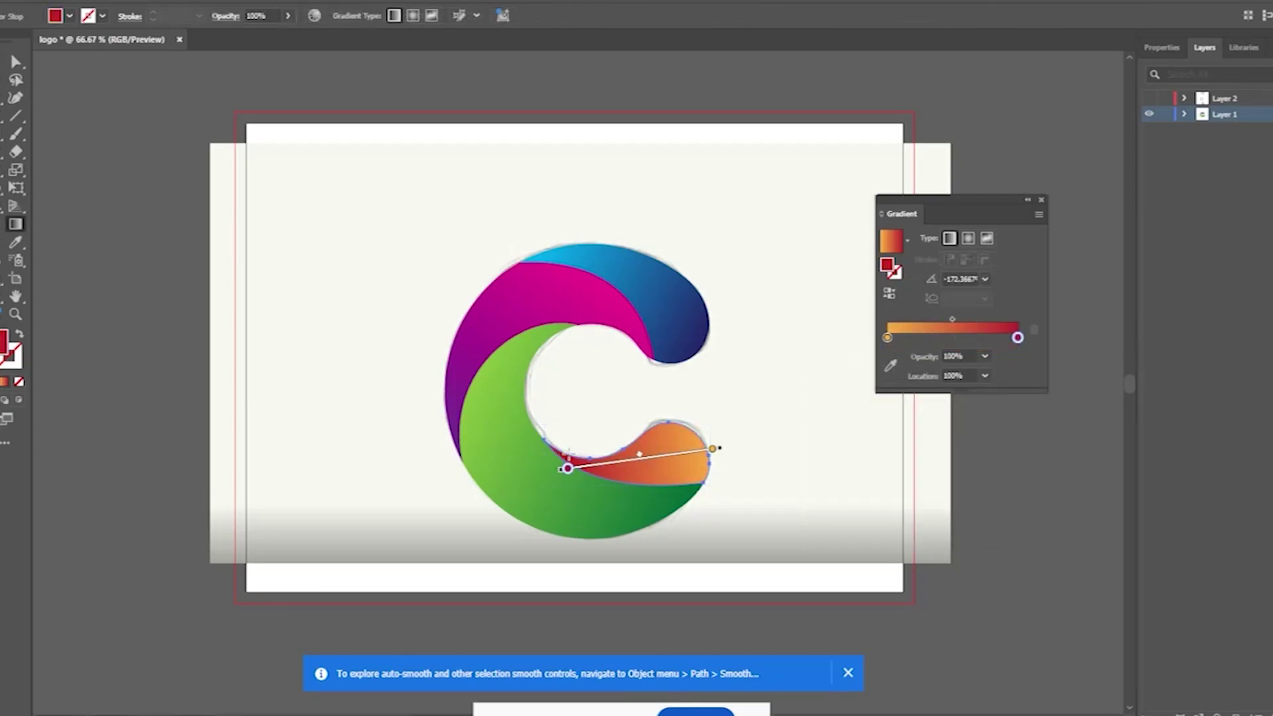
{"action": "key", "text": "v"}
Expand Layer 1 and hide its linked reference image.
{"action": "left_click", "coordinate": [1185, 114]}
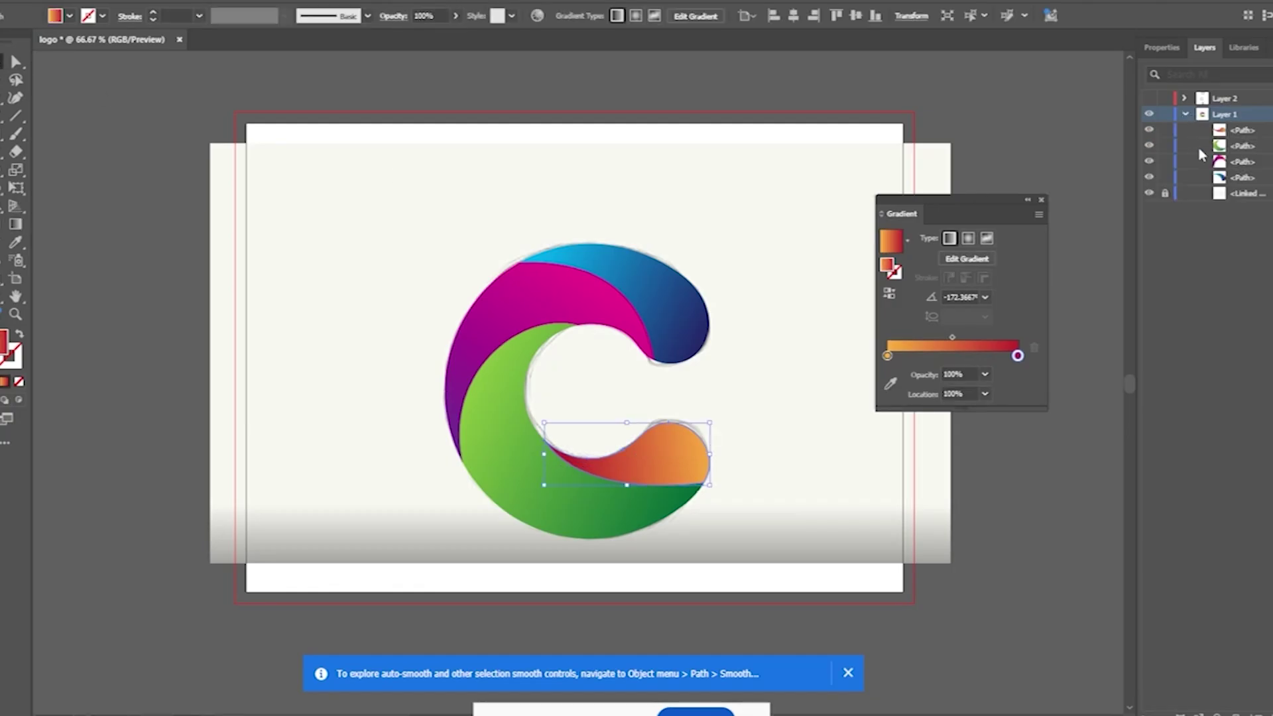
{"action": "left_click", "coordinate": [1150, 194]}
{"action": "left_click", "coordinate": [1150, 195]}
{"action": "left_click", "coordinate": [1150, 195]}
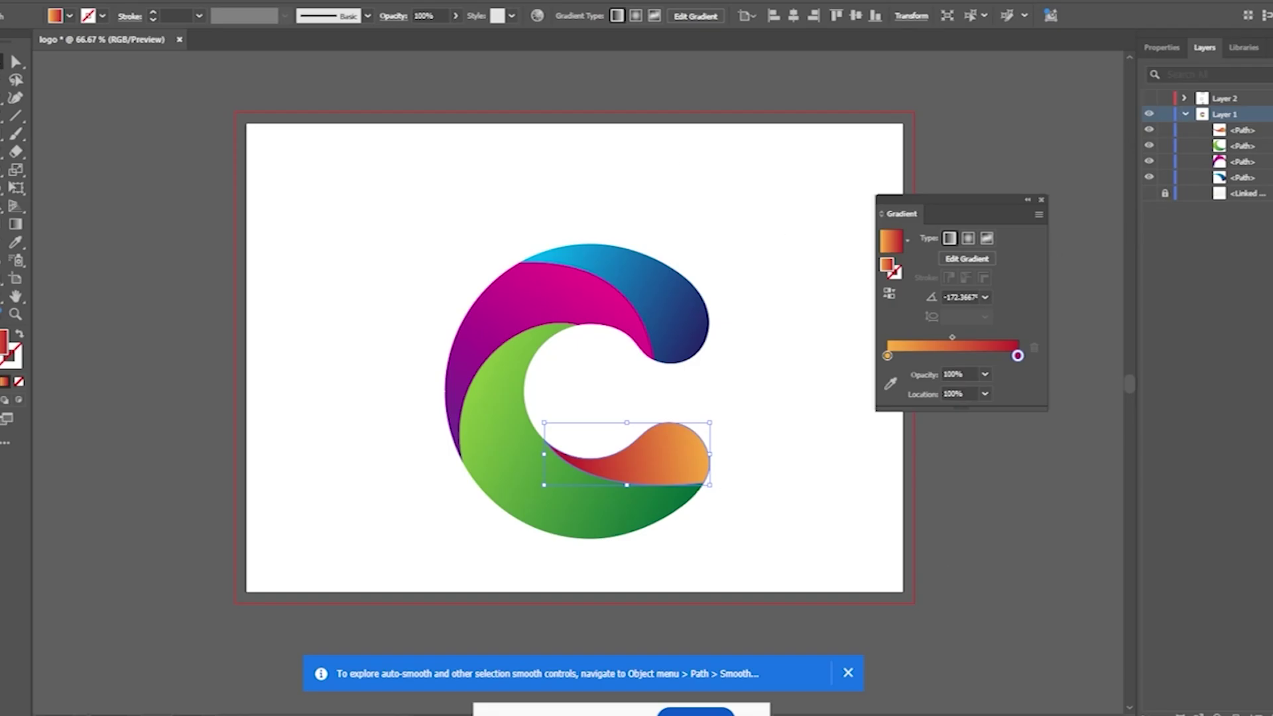
Scale the whole C logo down to about two-thirds of its size and move it near the artboard's centre.
{"action": "left_click_drag", "start_coordinate": [772, 229], "coordinate": [379, 562]}
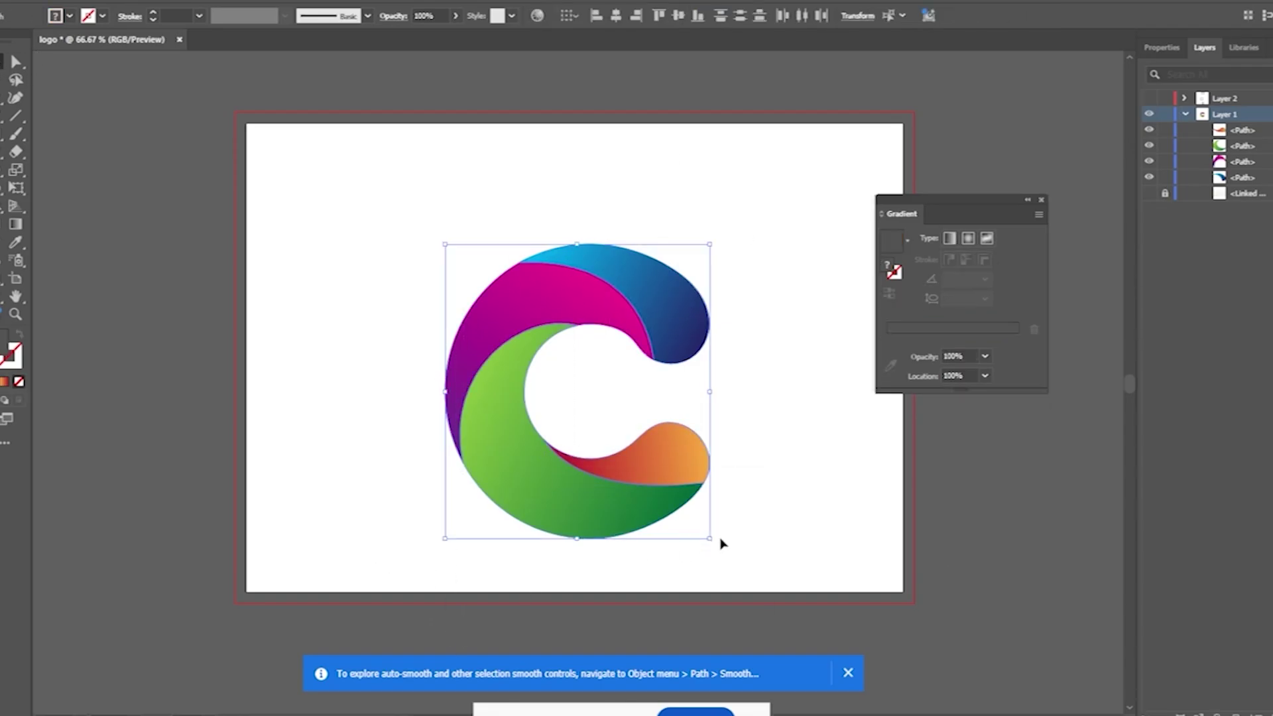
{"action": "left_click_drag", "start_coordinate": [711, 538], "coordinate": [671, 486]}
{"action": "left_click_drag", "start_coordinate": [568, 486], "coordinate": [543, 429]}
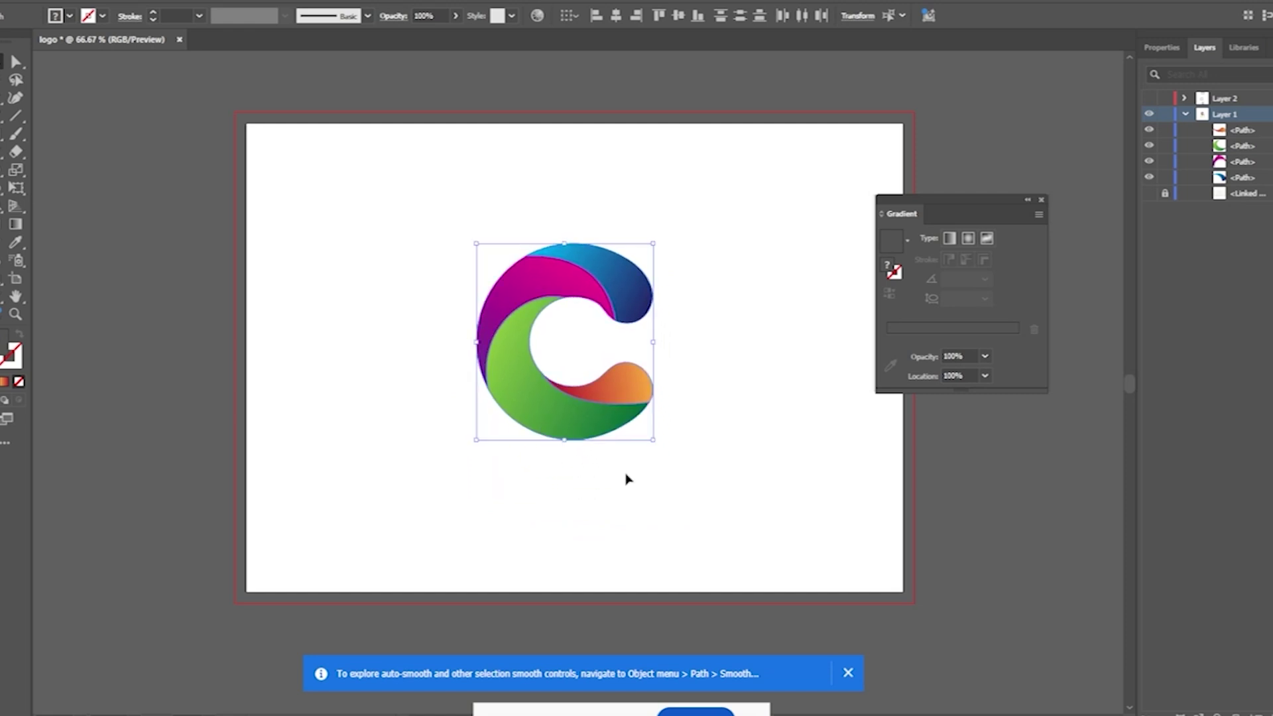
Compare the logo's segments with the finished example Untitled-2-01.jpg in the image viewer, and return to Illustrator to inspect the blue segment's gradient.
{"action": "scroll", "coordinate": [654, 440], "scroll_direction": "up", "scroll_amount": 1, "text": "alt"}
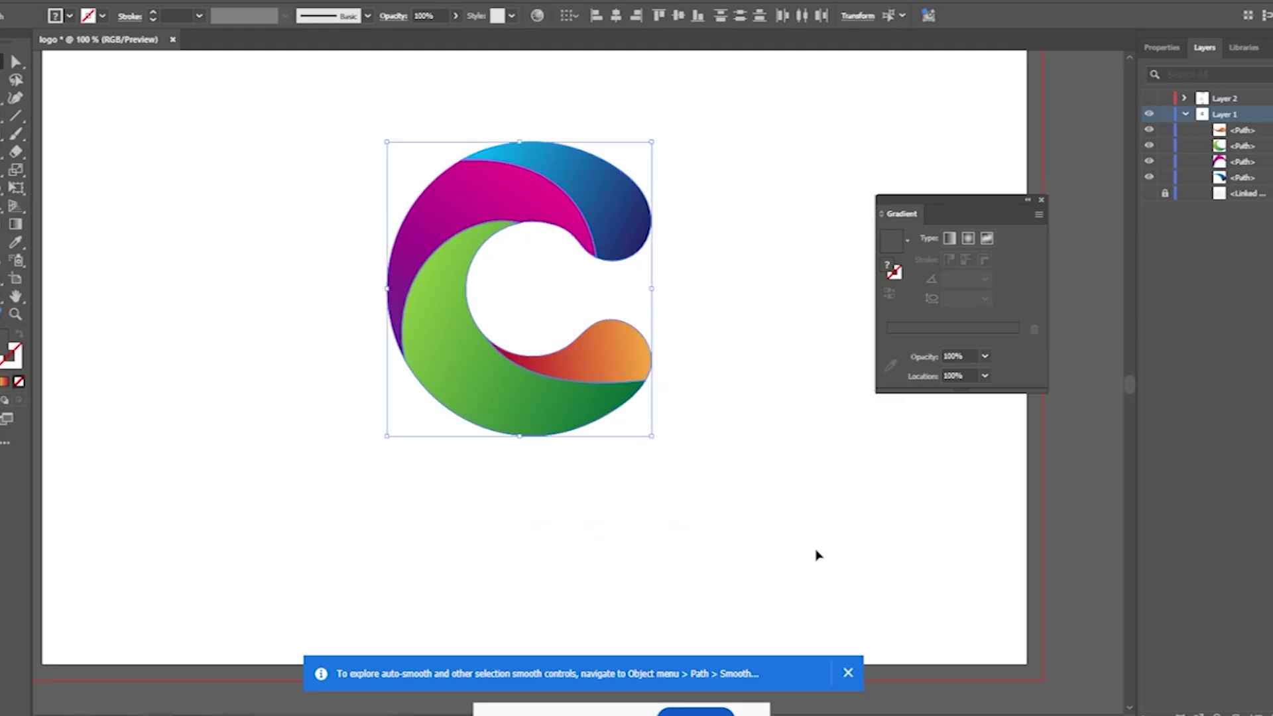
{"action": "key", "text": "alt+Tab"}
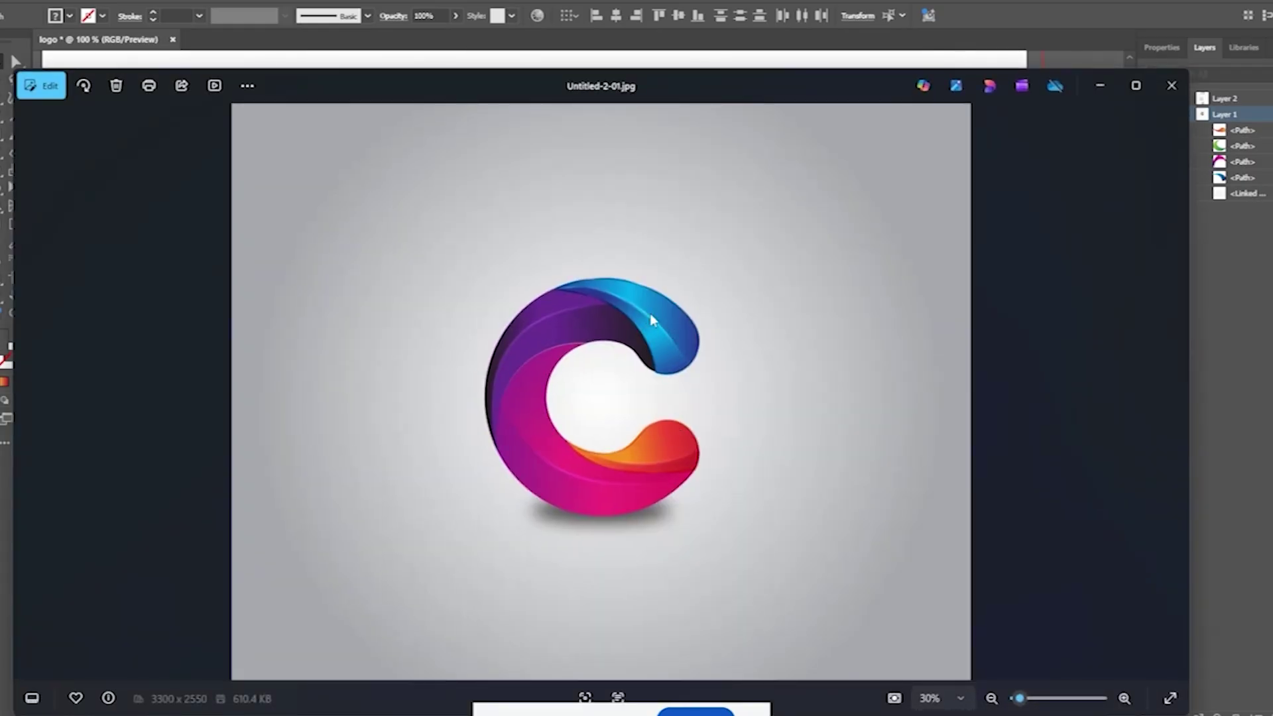
{"action": "key", "text": "alt+Tab"}
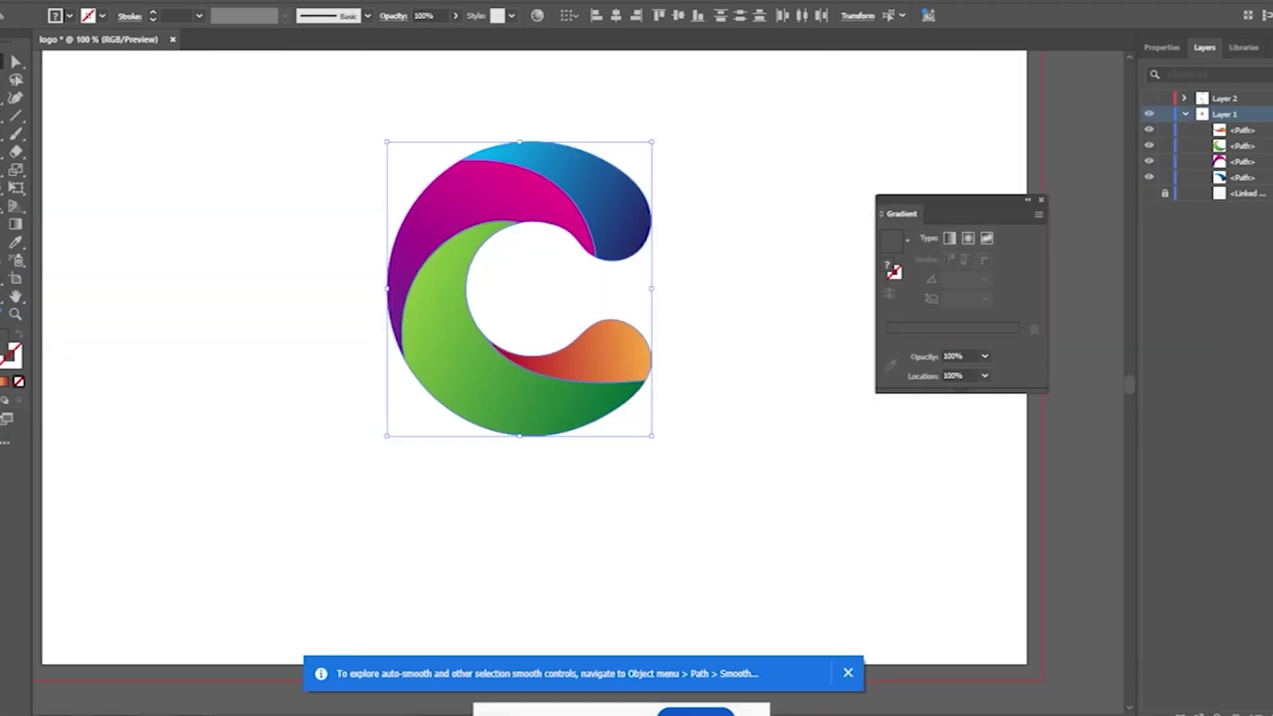
{"action": "left_click", "coordinate": [743, 306]}
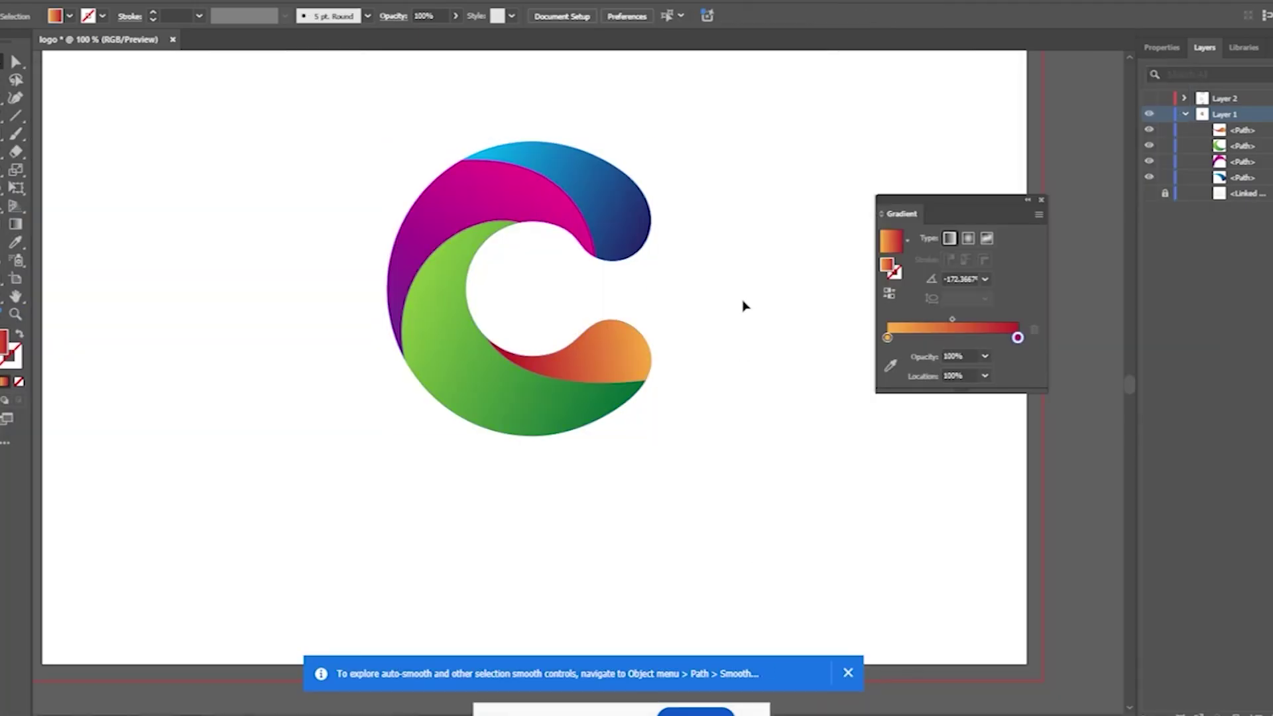
{"action": "left_click", "coordinate": [639, 228]}
{"action": "left_click", "coordinate": [701, 241]}
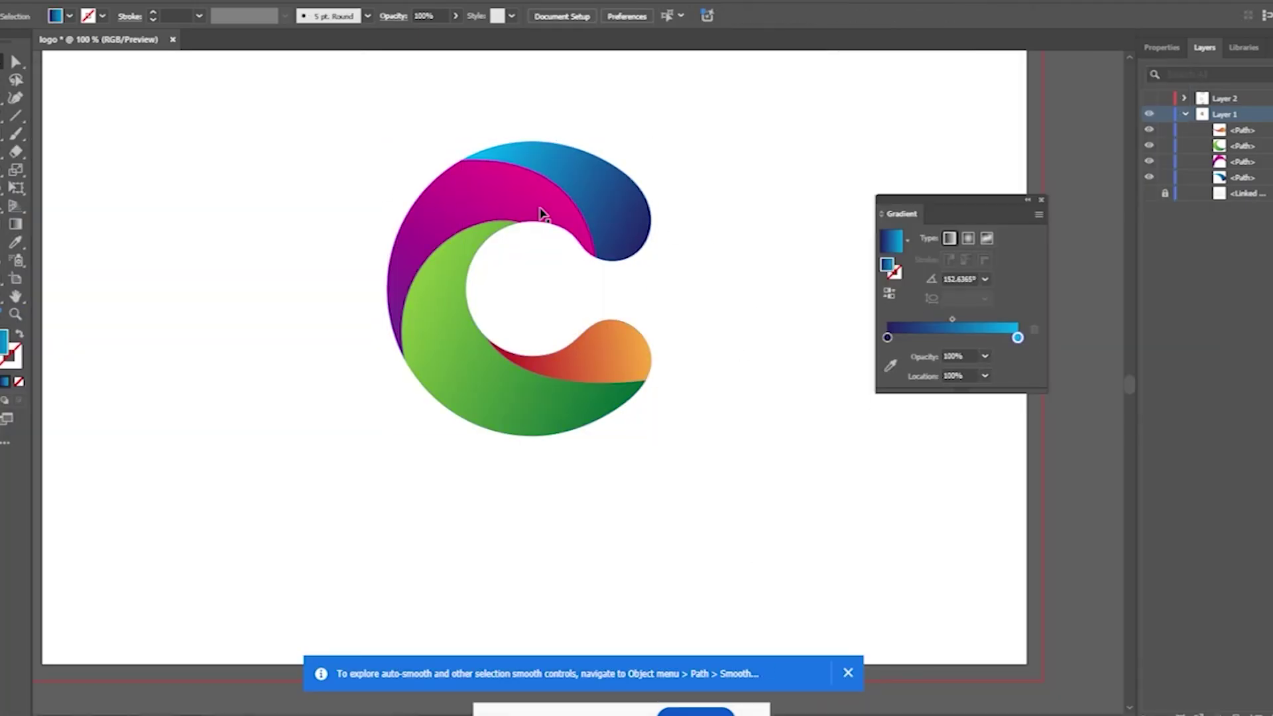
{"action": "left_click", "coordinate": [642, 229]}
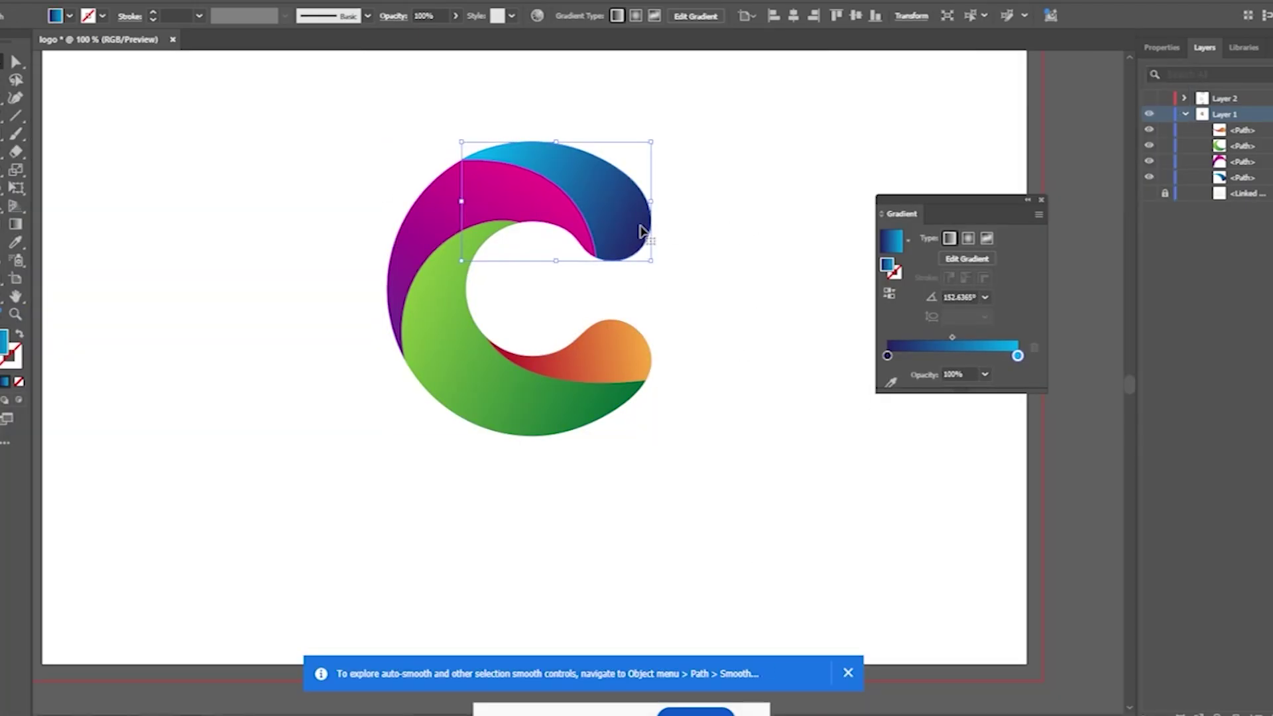
{"action": "left_click", "coordinate": [705, 229]}
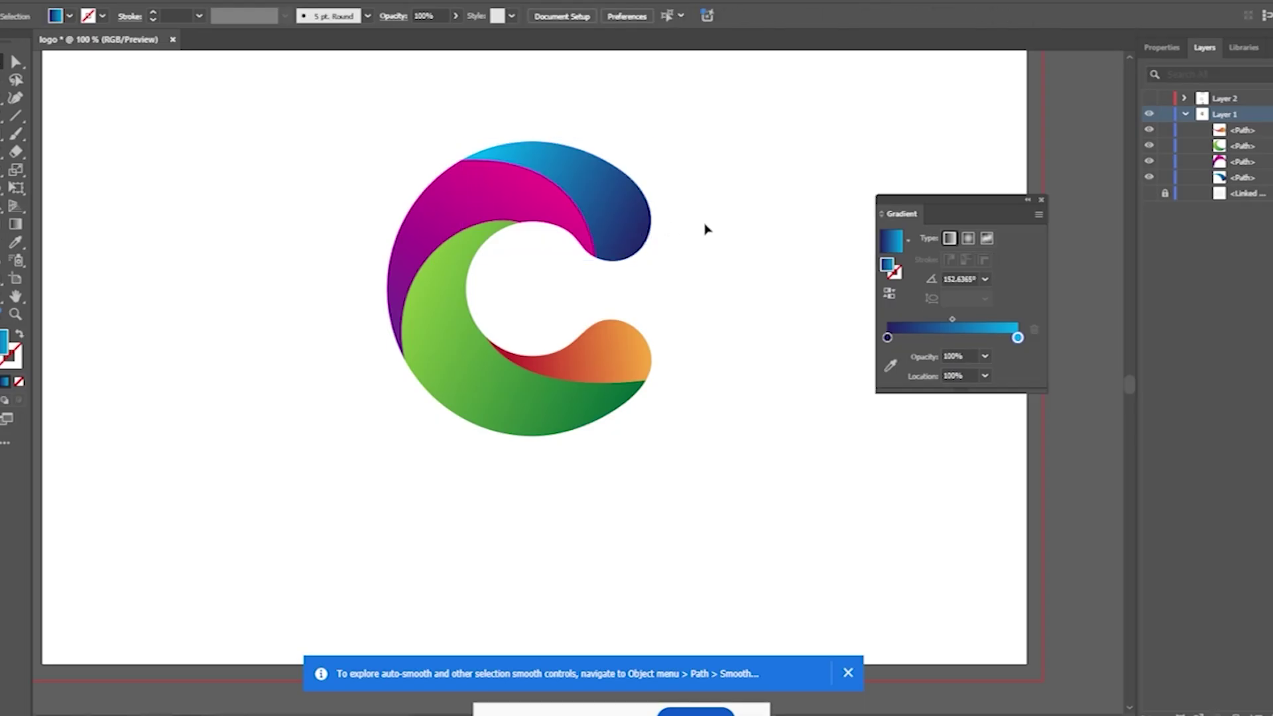
{"action": "left_click", "coordinate": [655, 230]}
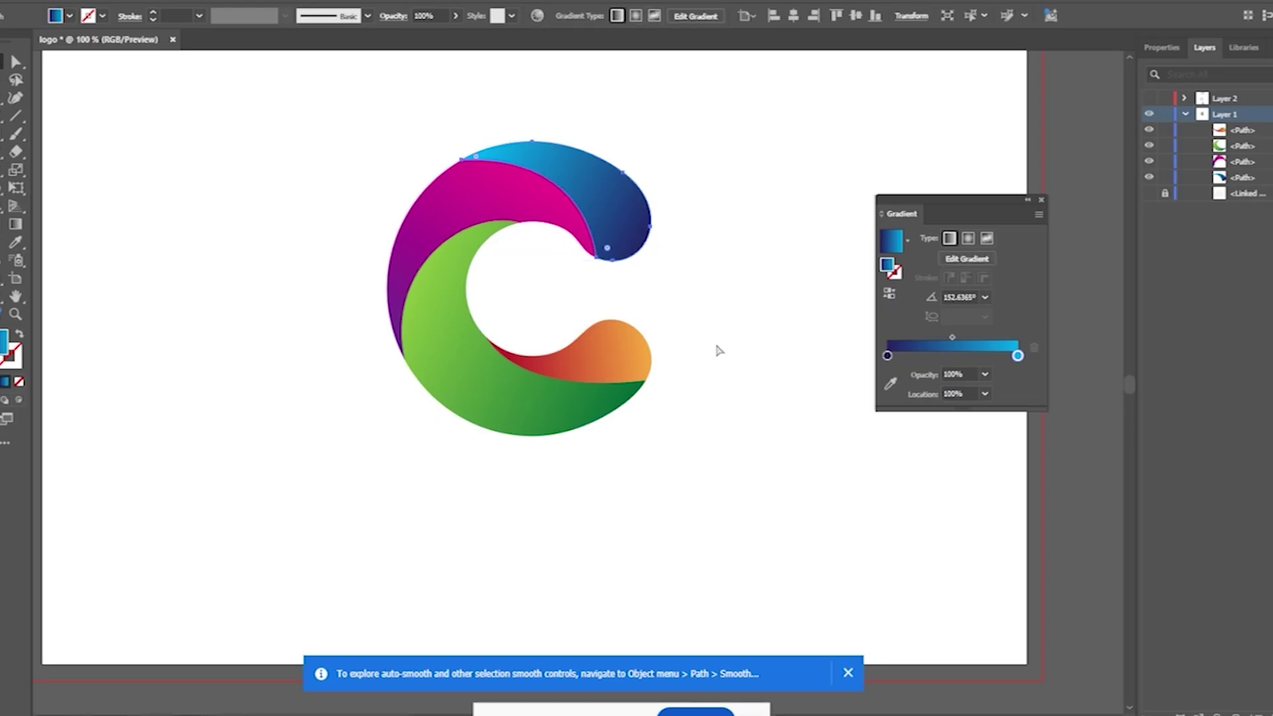
{"action": "key", "text": "ctrl+a"}
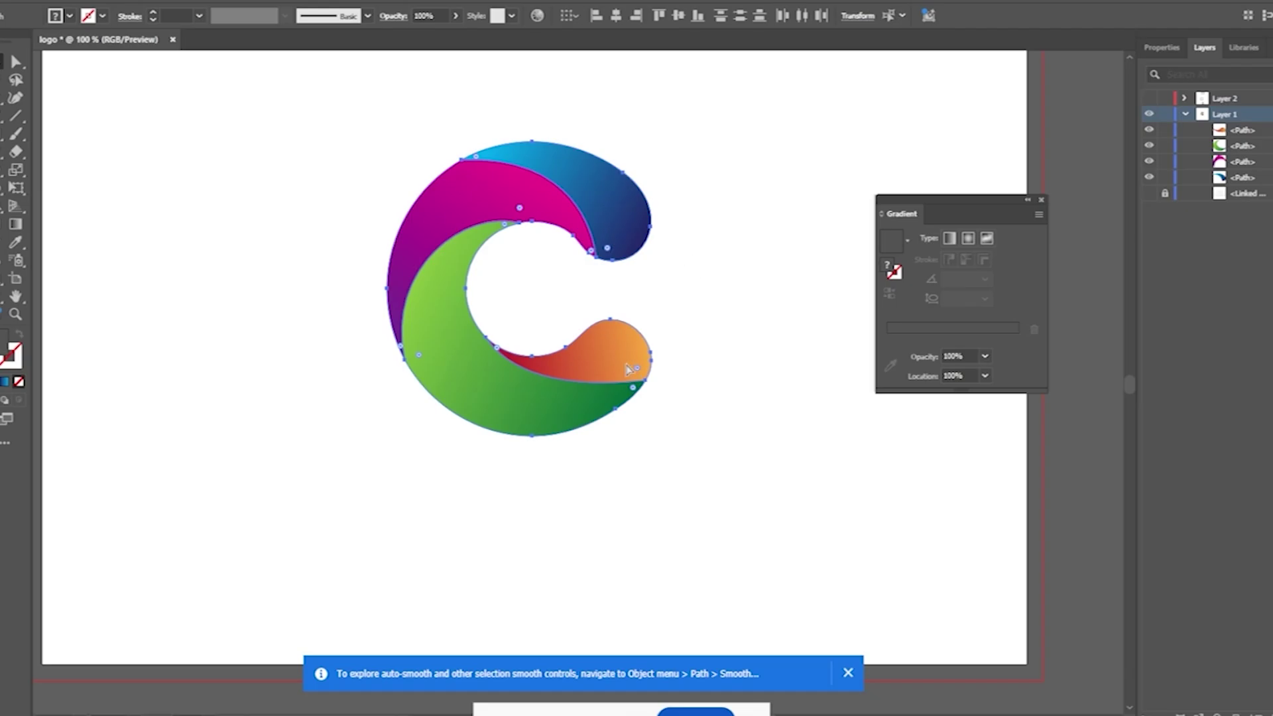
{"action": "left_click", "coordinate": [695, 373]}
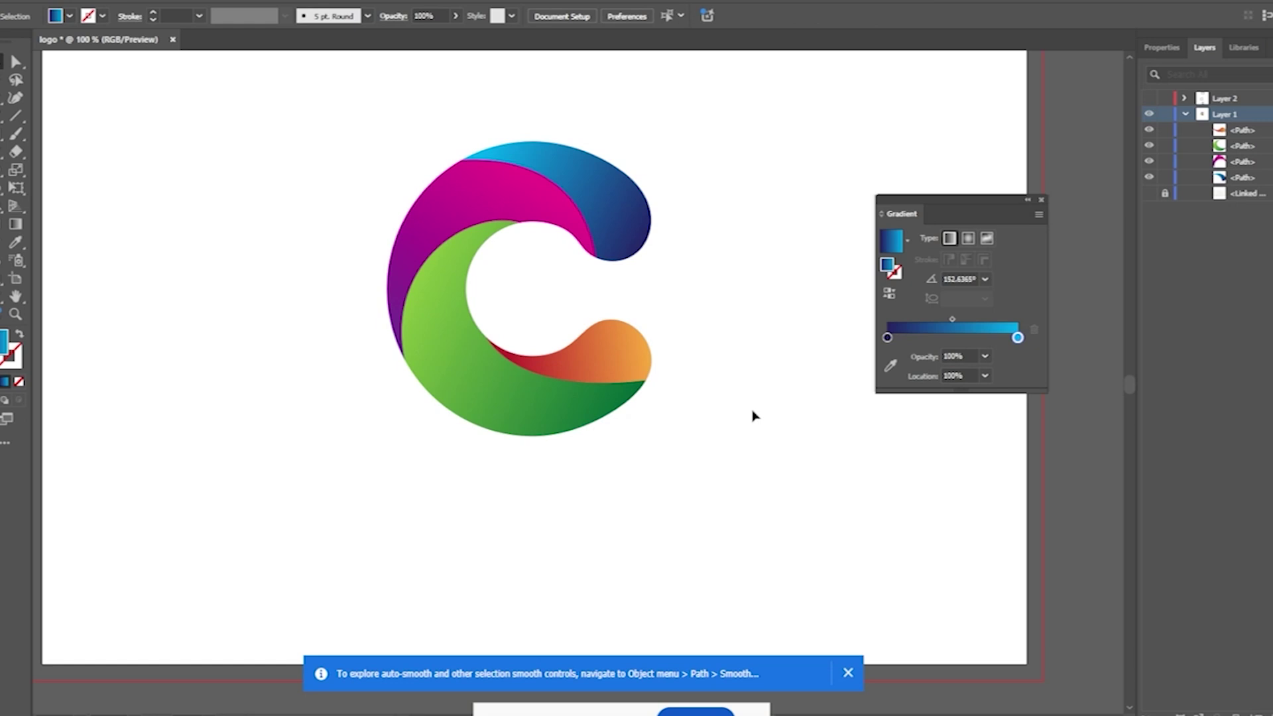
{"action": "key", "text": "ctrl+a"}
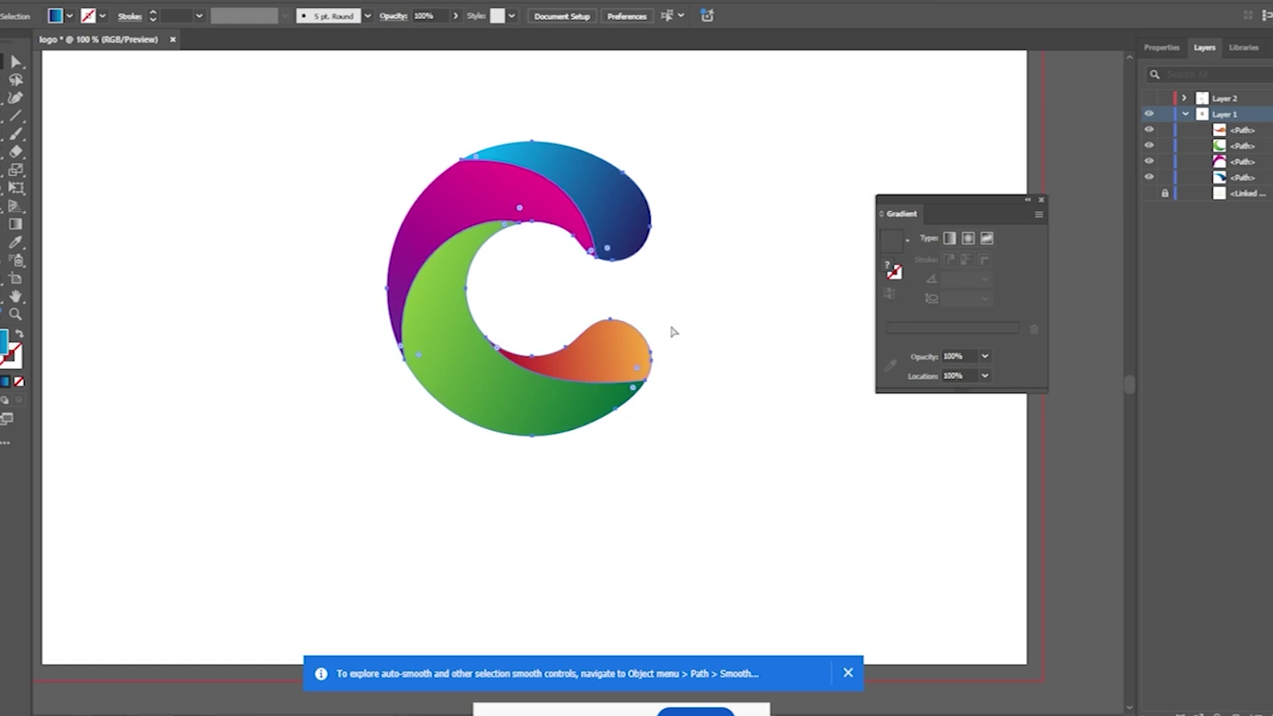
{"action": "key", "text": "a"}
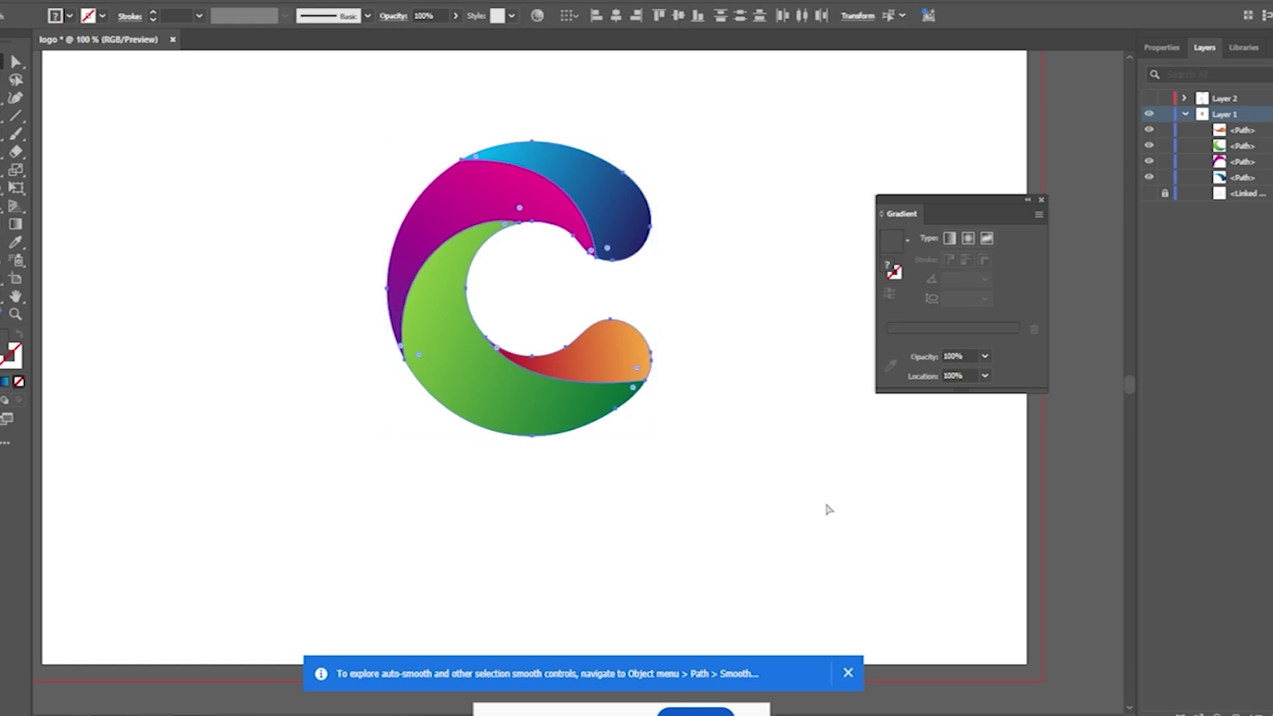
Dismiss the auto-smooth tip and the pop-up below it, and deselect the logo.
{"action": "left_click", "coordinate": [847, 672]}
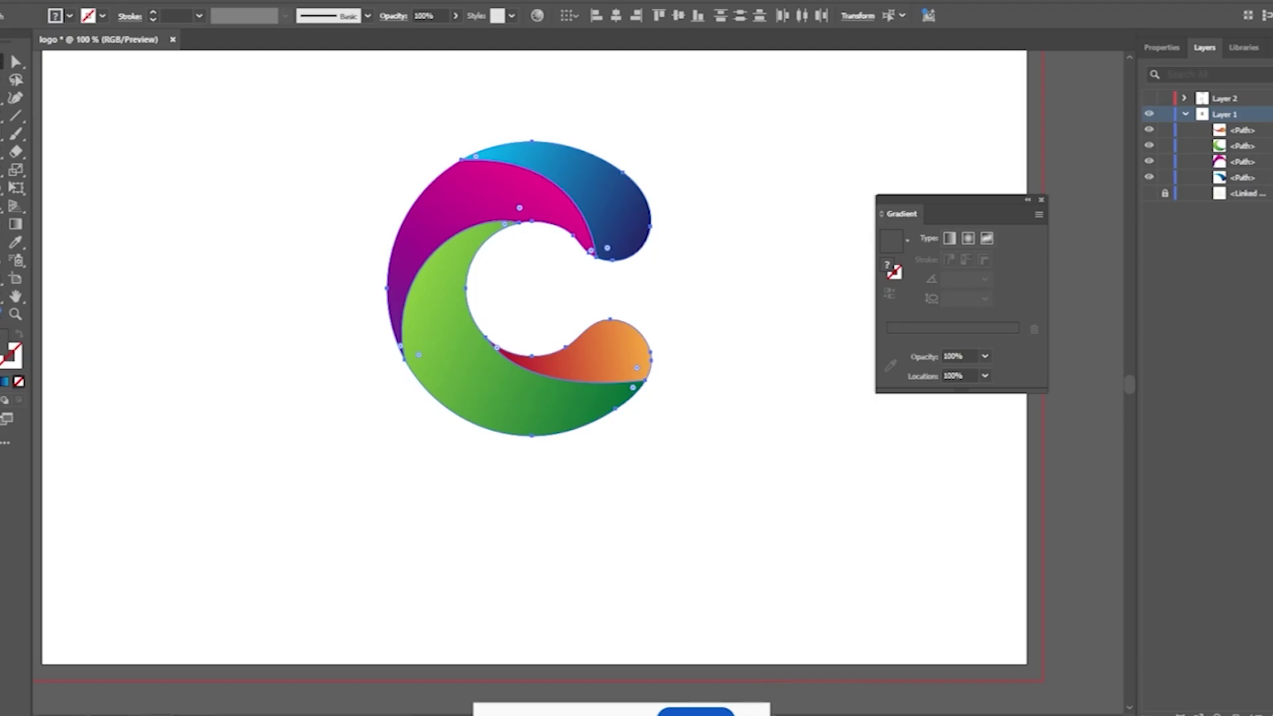
{"action": "left_click", "coordinate": [747, 708]}
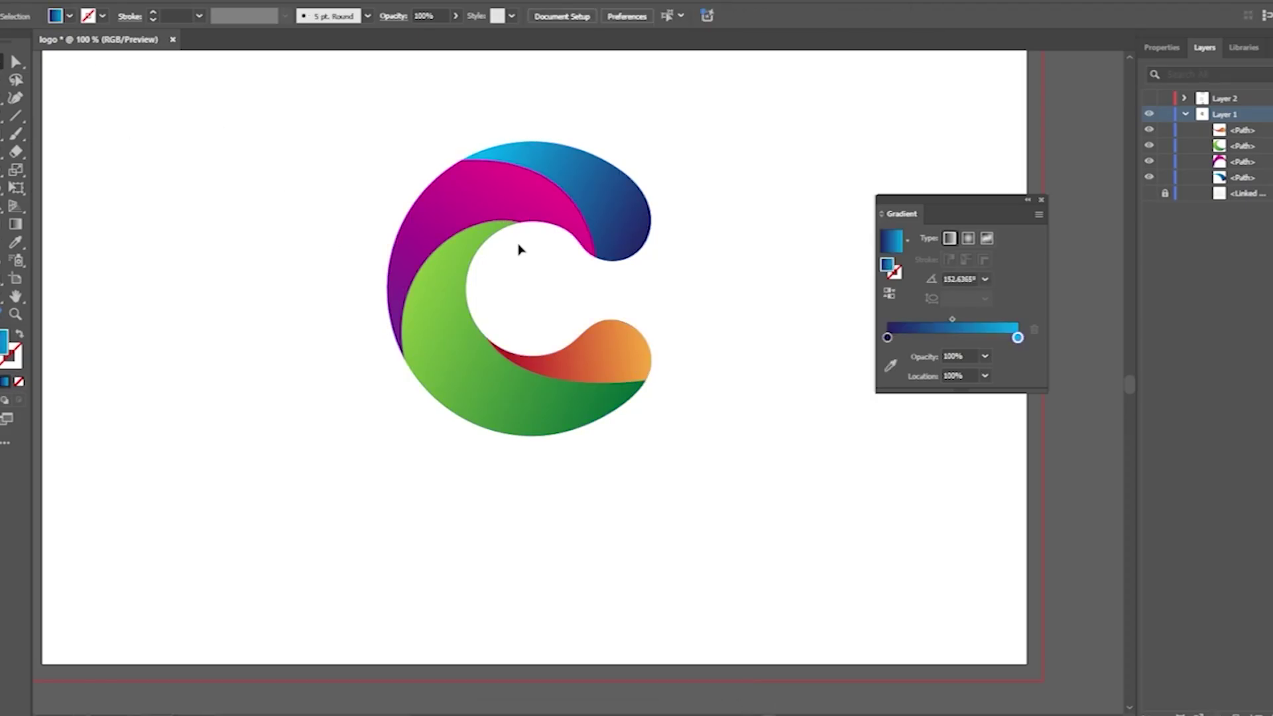
Try to draw a closed Pen shape over the blue segment, curving from its pointed tip to its rounded end and enclosing the area above.
{"action": "left_click", "coordinate": [640, 219]}
{"action": "left_click", "coordinate": [707, 210]}
{"action": "left_click_drag", "start_coordinate": [15, 97], "coordinate": [39, 100]}
{"action": "left_click", "coordinate": [464, 72]}
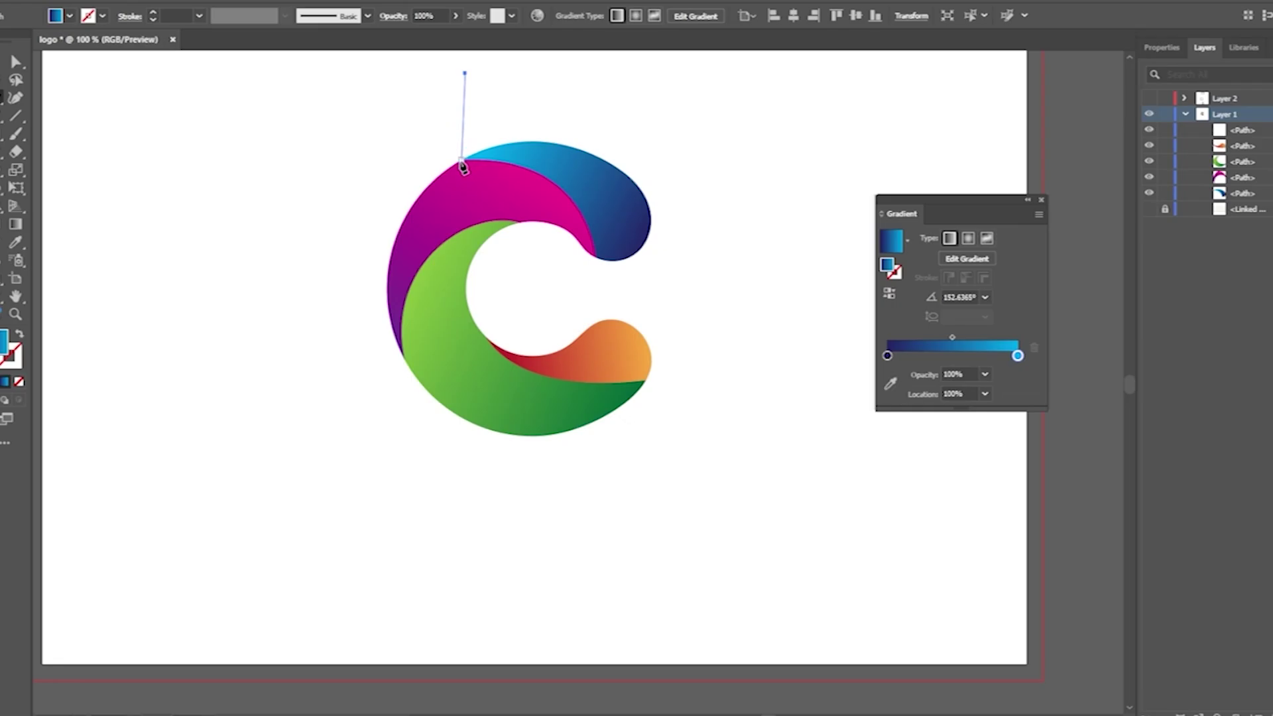
{"action": "scroll", "coordinate": [462, 163], "scroll_direction": "up", "scroll_amount": 4}
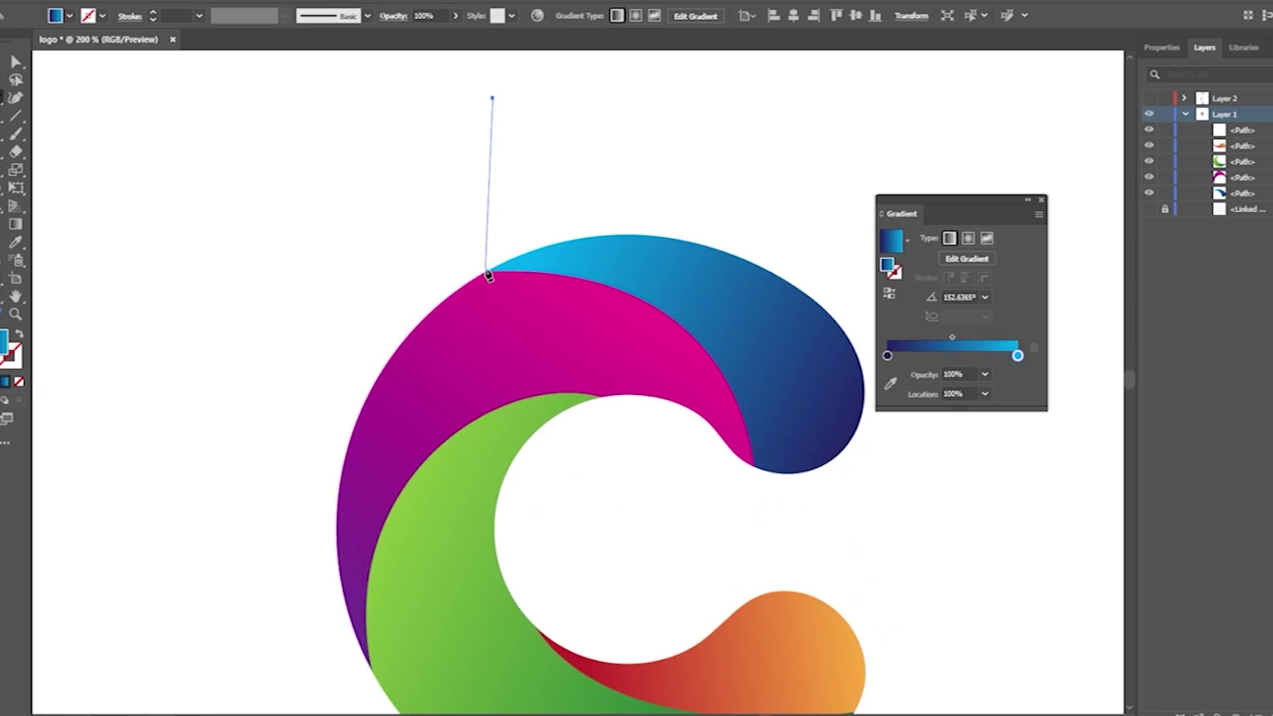
{"action": "left_click", "coordinate": [489, 277]}
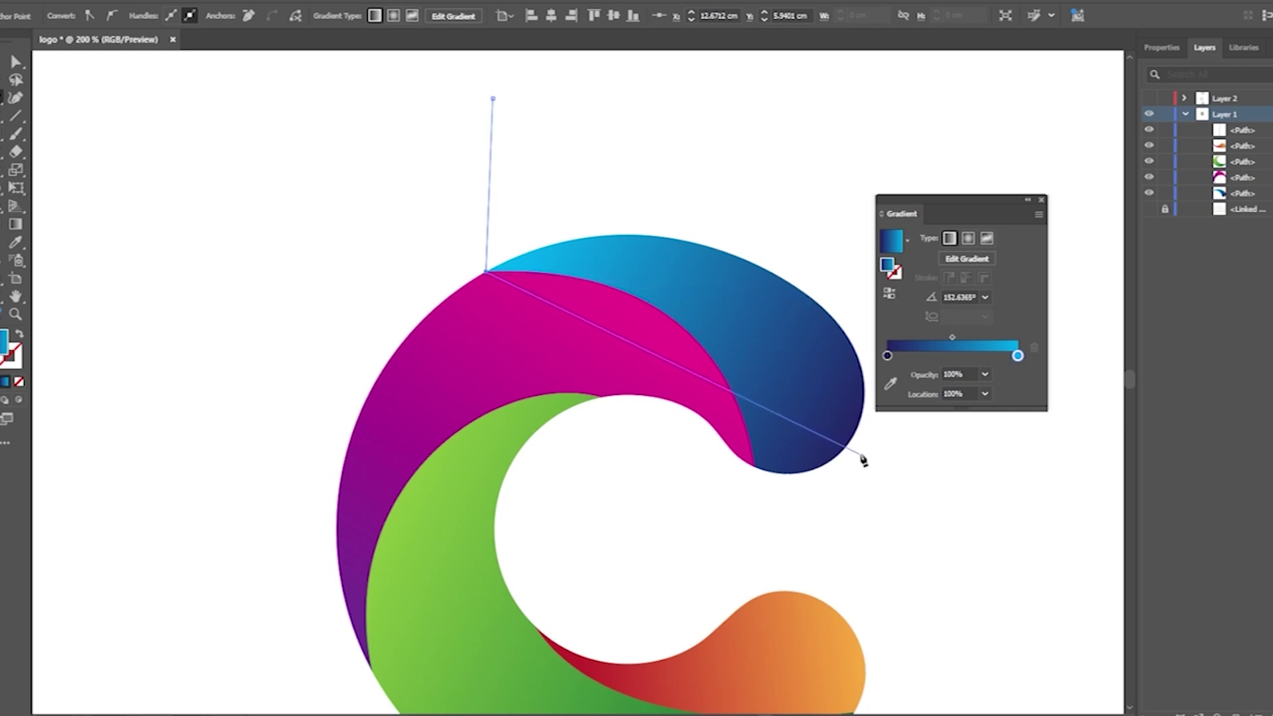
{"action": "left_click_drag", "start_coordinate": [861, 456], "coordinate": [905, 395]}
{"action": "left_click_drag", "start_coordinate": [798, 284], "coordinate": [652, 463]}
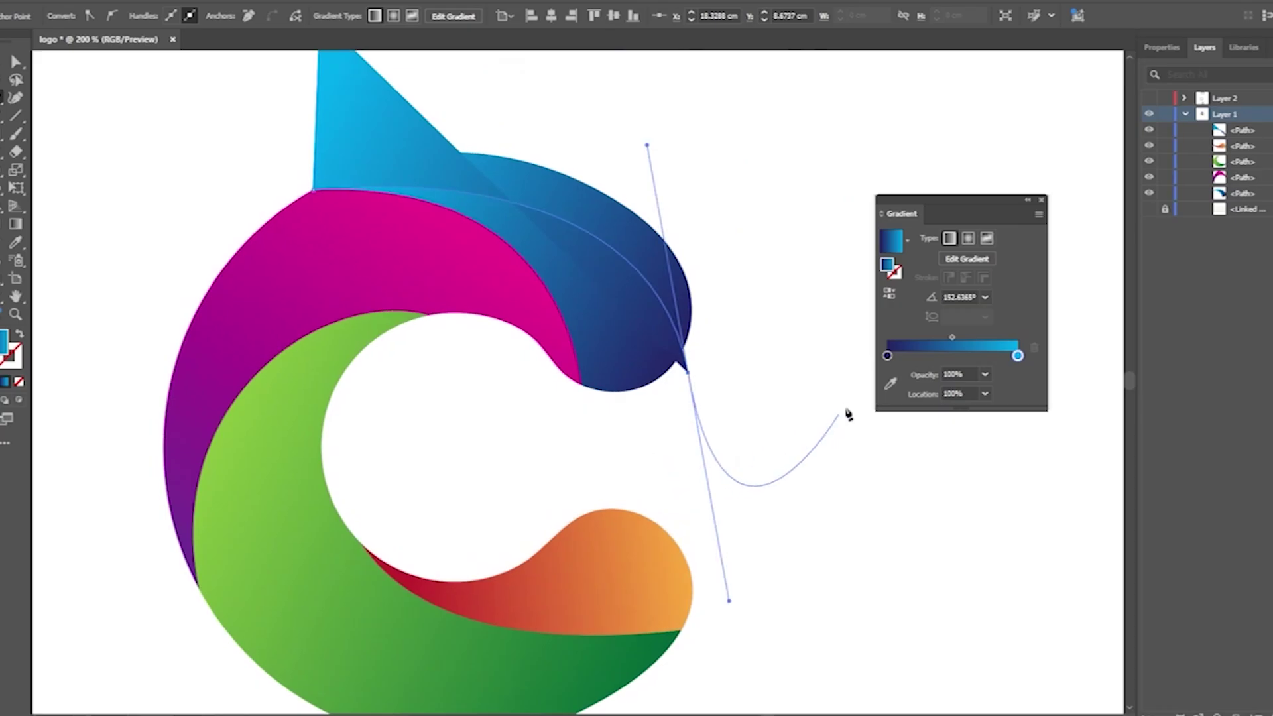
{"action": "left_click", "coordinate": [826, 269]}
{"action": "left_click", "coordinate": [810, 134]}
{"action": "left_click_drag", "start_coordinate": [654, 110], "coordinate": [745, 245]}
{"action": "left_click", "coordinate": [412, 154]}
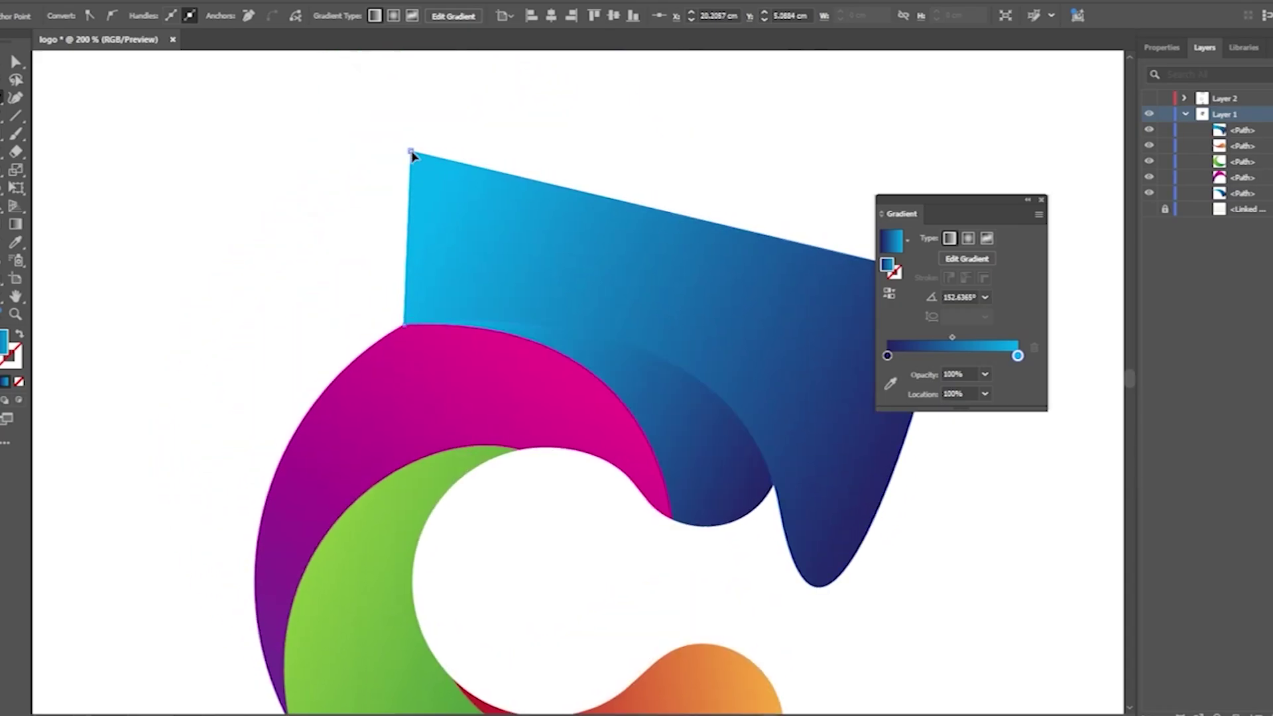
Select the drawn shape together with the blue segment, and delete only the drawn cutting shape.
{"action": "scroll", "coordinate": [457, 209], "scroll_direction": "down", "scroll_amount": 1}
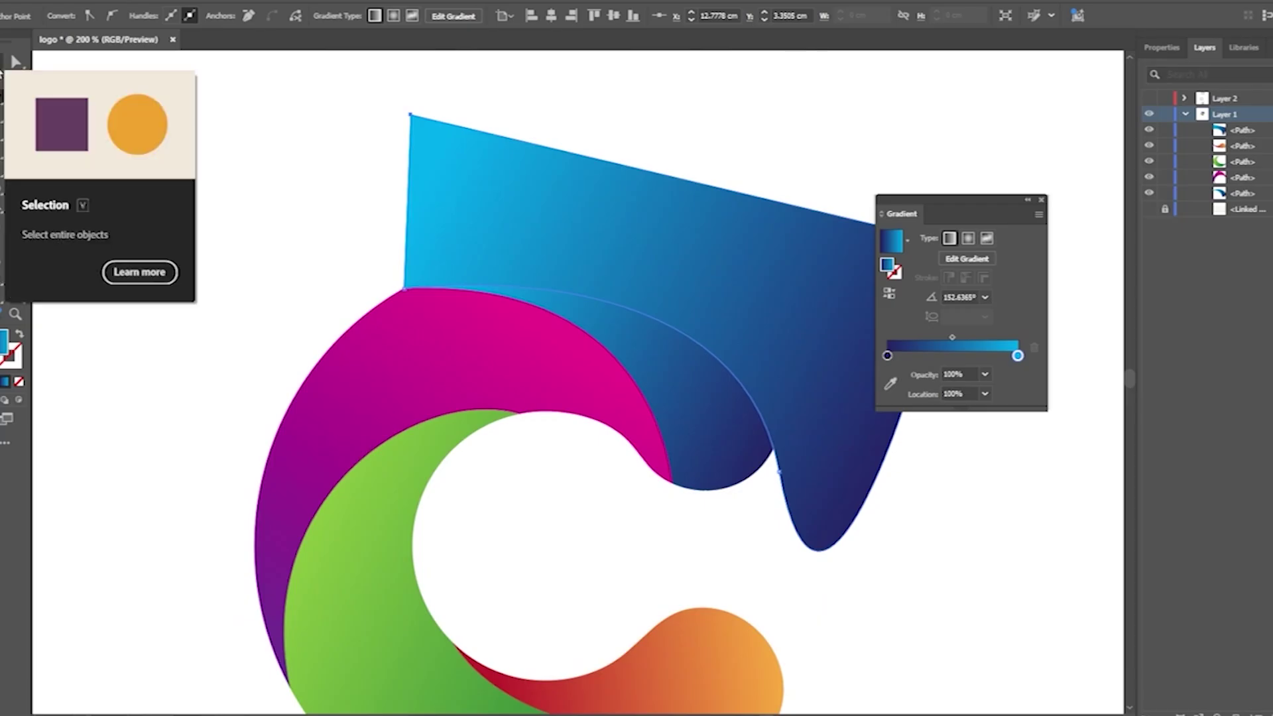
{"action": "left_click", "coordinate": [16, 62]}
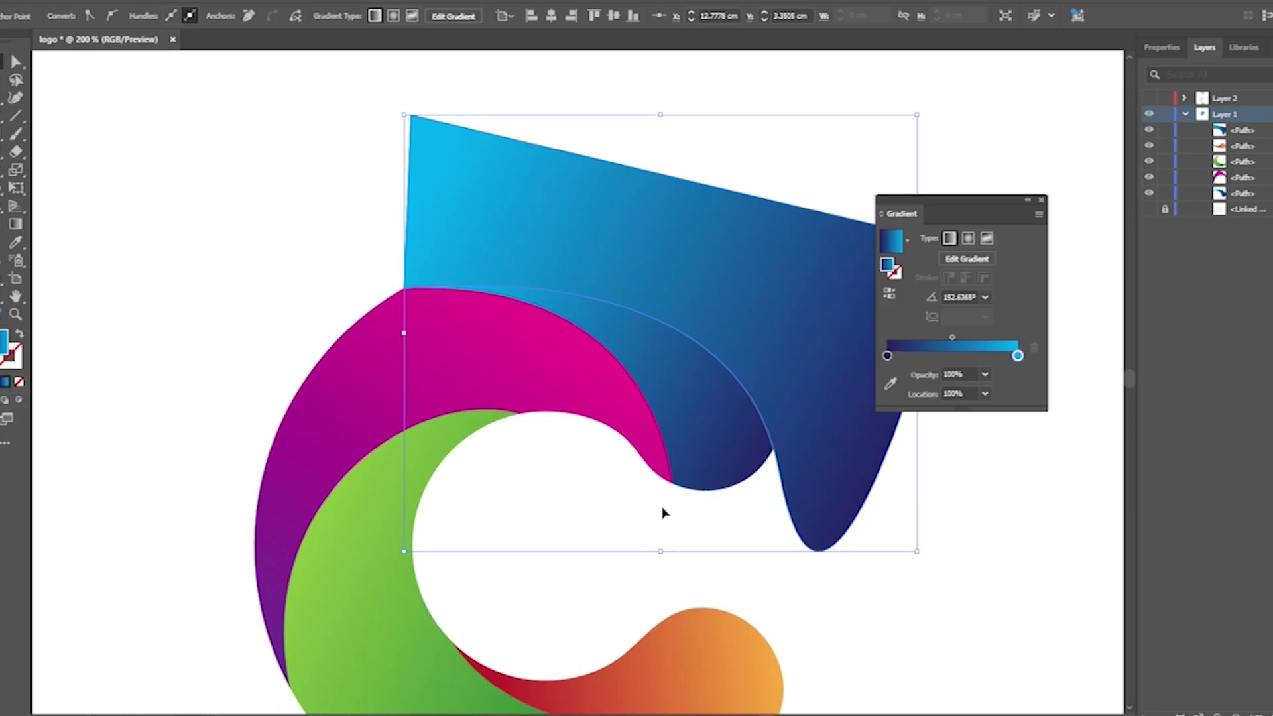
{"action": "left_click", "coordinate": [752, 468]}
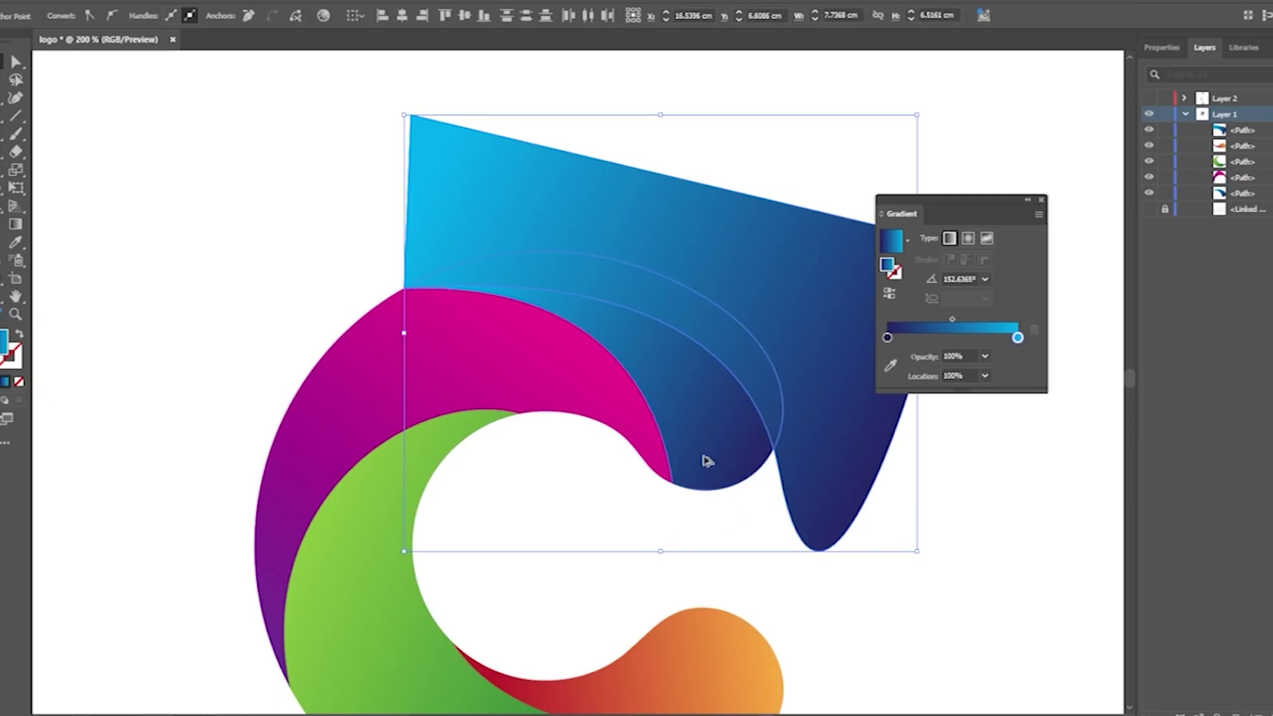
{"action": "scroll", "coordinate": [705, 474], "scroll_direction": "down", "scroll_amount": 3}
{"action": "scroll", "coordinate": [714, 451], "scroll_direction": "up", "scroll_amount": 3}
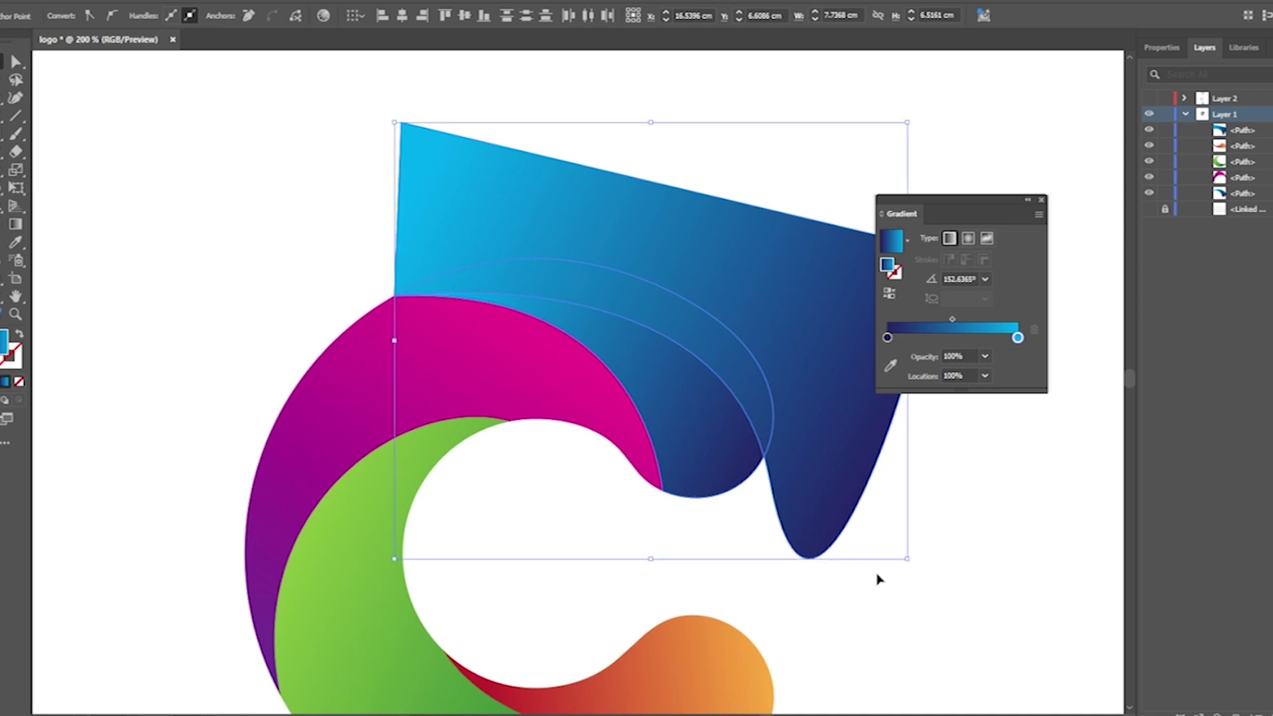
{"action": "left_click", "coordinate": [1087, 604]}
{"action": "left_click", "coordinate": [852, 482]}
{"action": "key", "text": "Delete"}
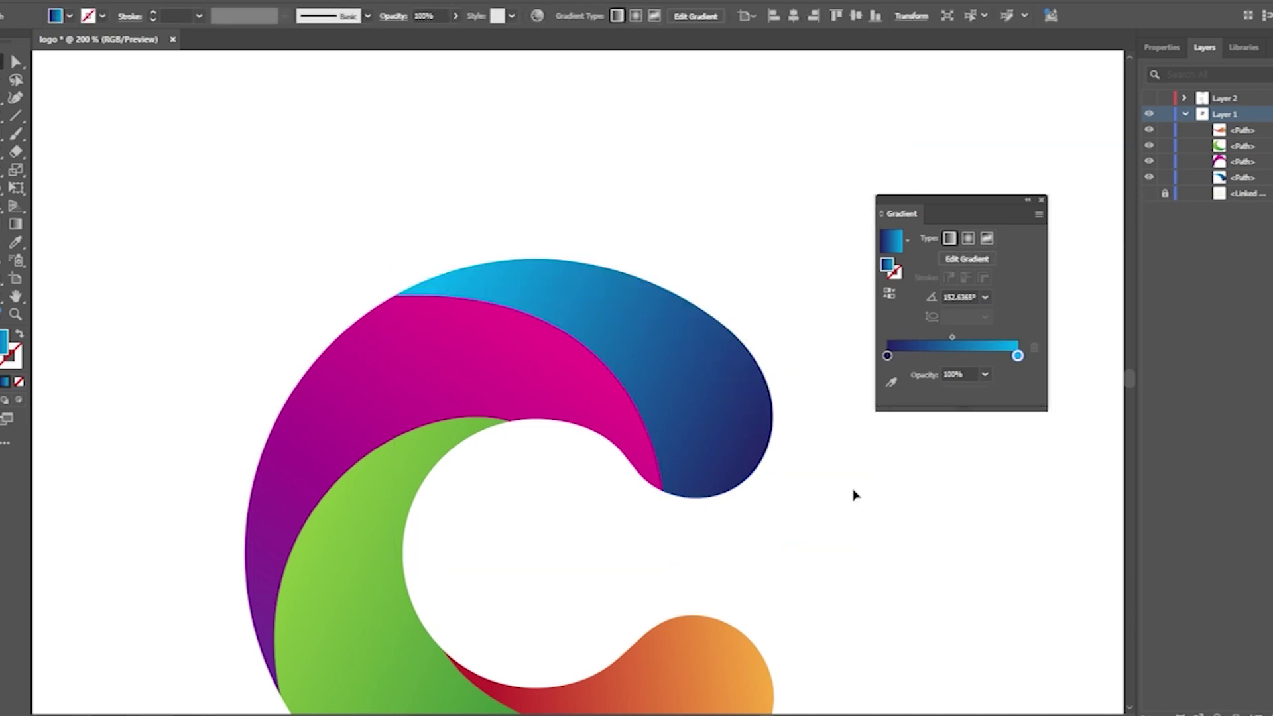
Draw a closed Pen shape whose lower edge curves from the blue segment's pointed tip to its rounded end, enclosing the area above the segment.
{"action": "left_click_drag", "start_coordinate": [592, 395], "coordinate": [500, 368]}
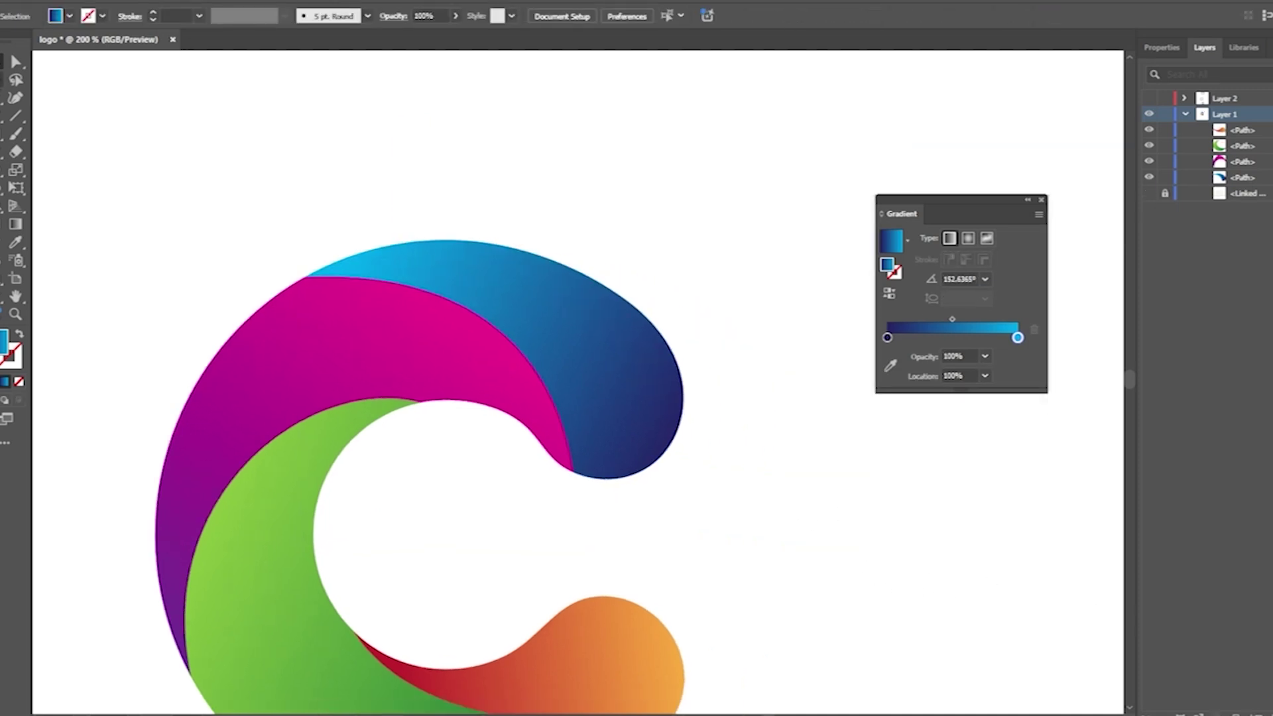
{"action": "left_click", "coordinate": [299, 174]}
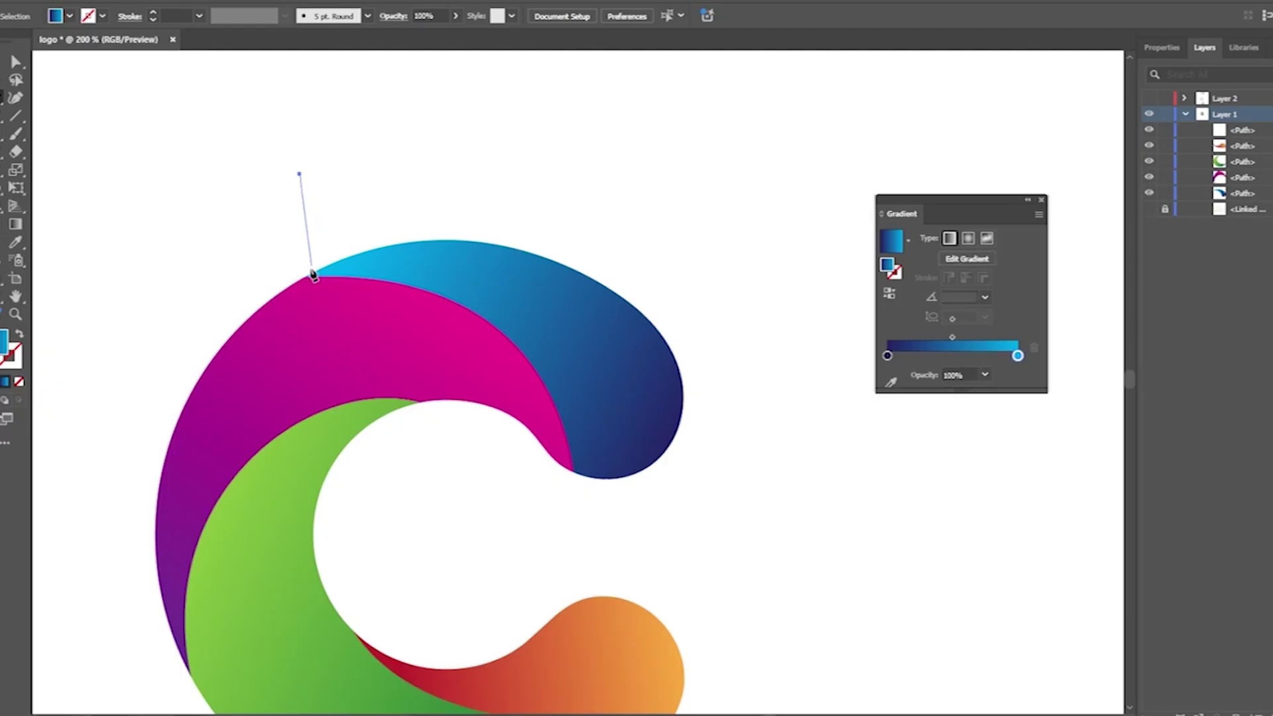
{"action": "left_click", "coordinate": [301, 287]}
{"action": "left_click", "coordinate": [304, 281]}
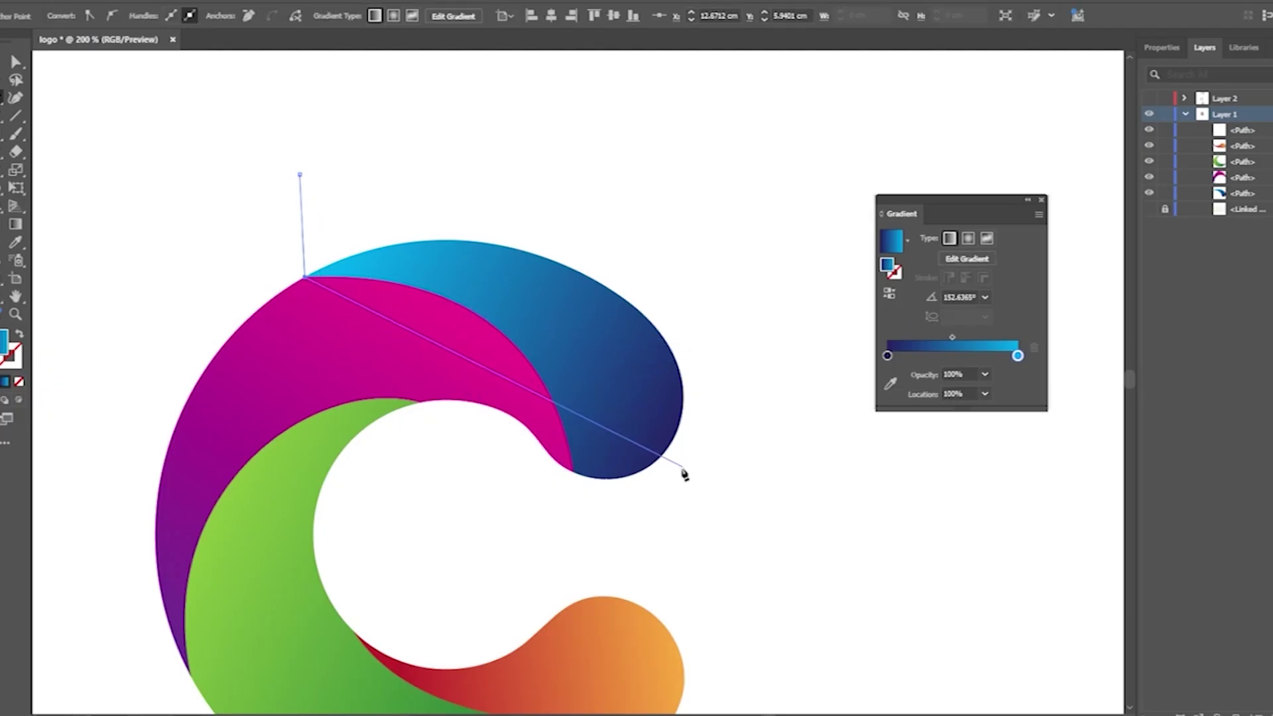
{"action": "left_click_drag", "start_coordinate": [685, 458], "coordinate": [776, 703]}
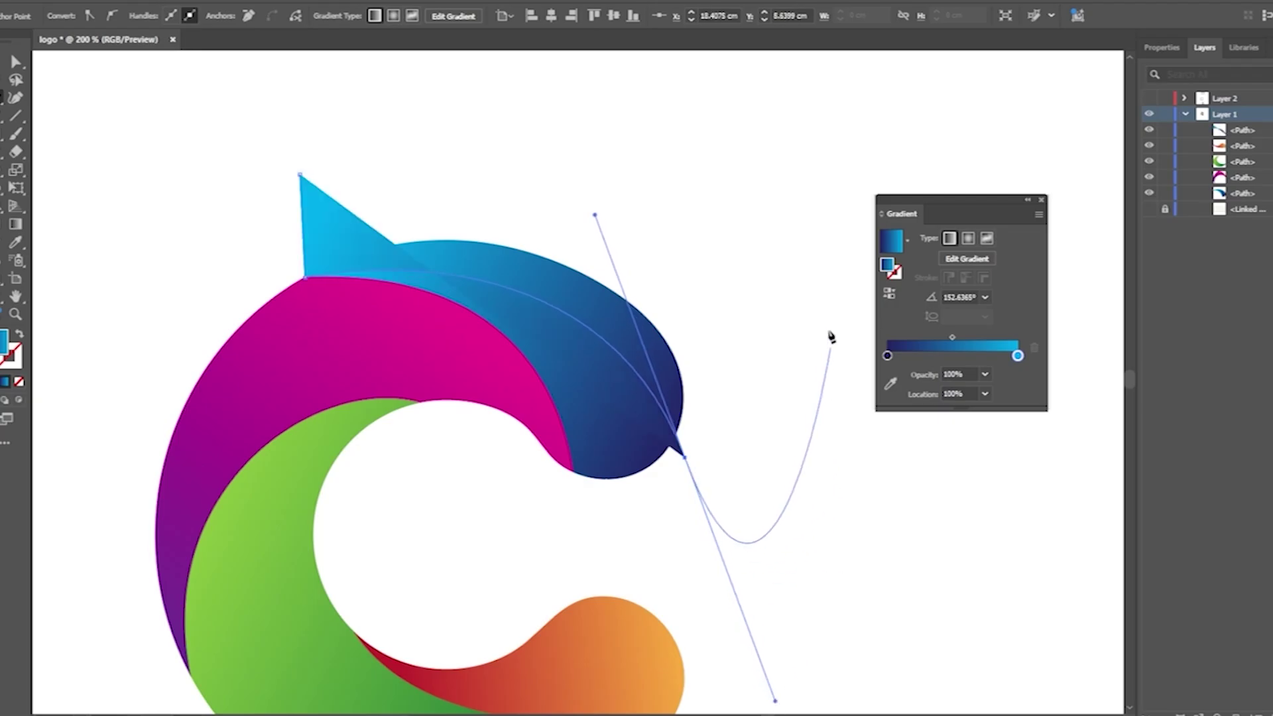
{"action": "left_click", "coordinate": [830, 320]}
{"action": "left_click", "coordinate": [795, 179]}
{"action": "left_click", "coordinate": [300, 175]}
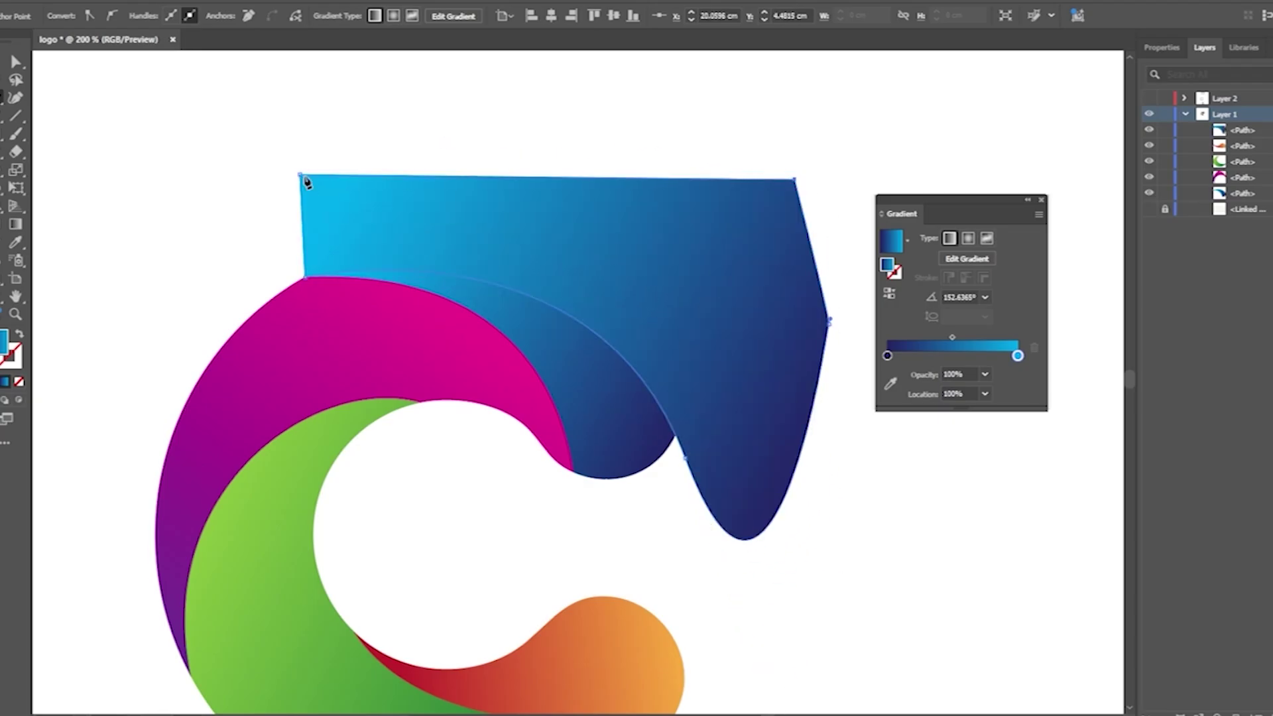
Split the blue segment along the drawn curve with the Shape Builder tool and remove the excess shape outside the logo.
{"action": "key", "text": "ctrl"}
{"action": "left_click", "coordinate": [645, 459], "text": "ctrl"}
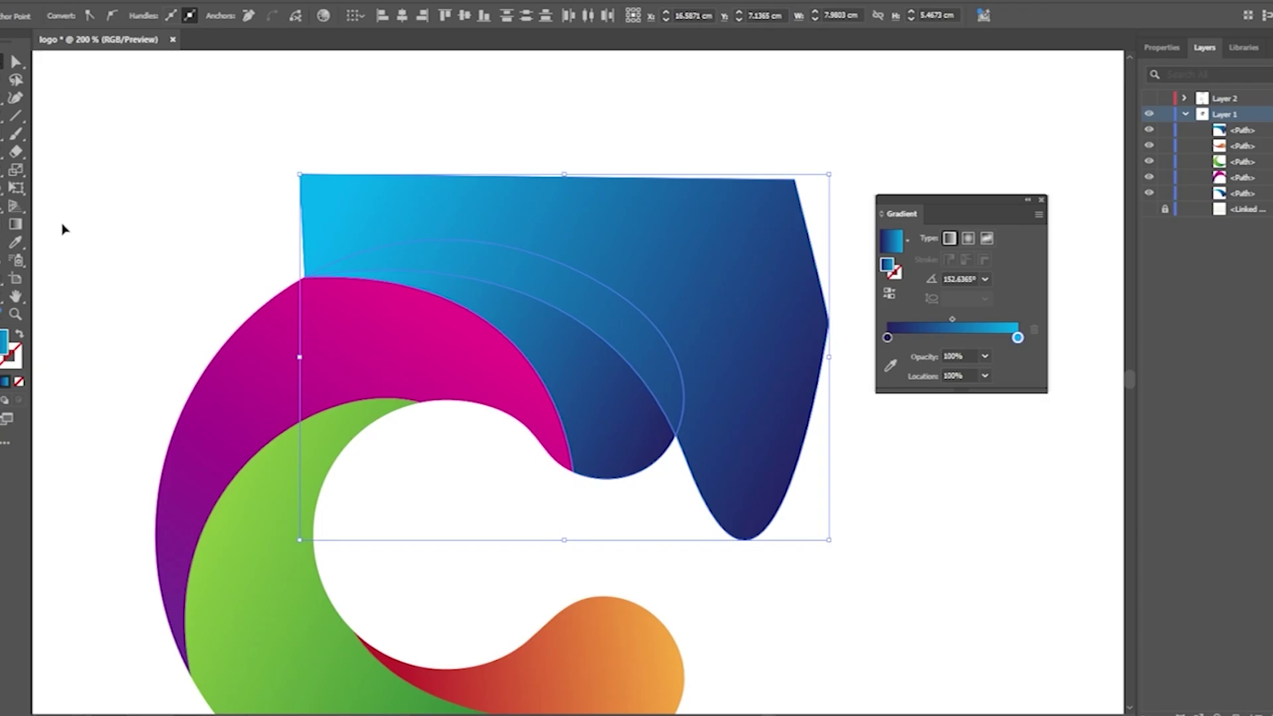
{"action": "left_click_drag", "start_coordinate": [15, 205], "coordinate": [50, 207]}
{"action": "left_click", "coordinate": [708, 451]}
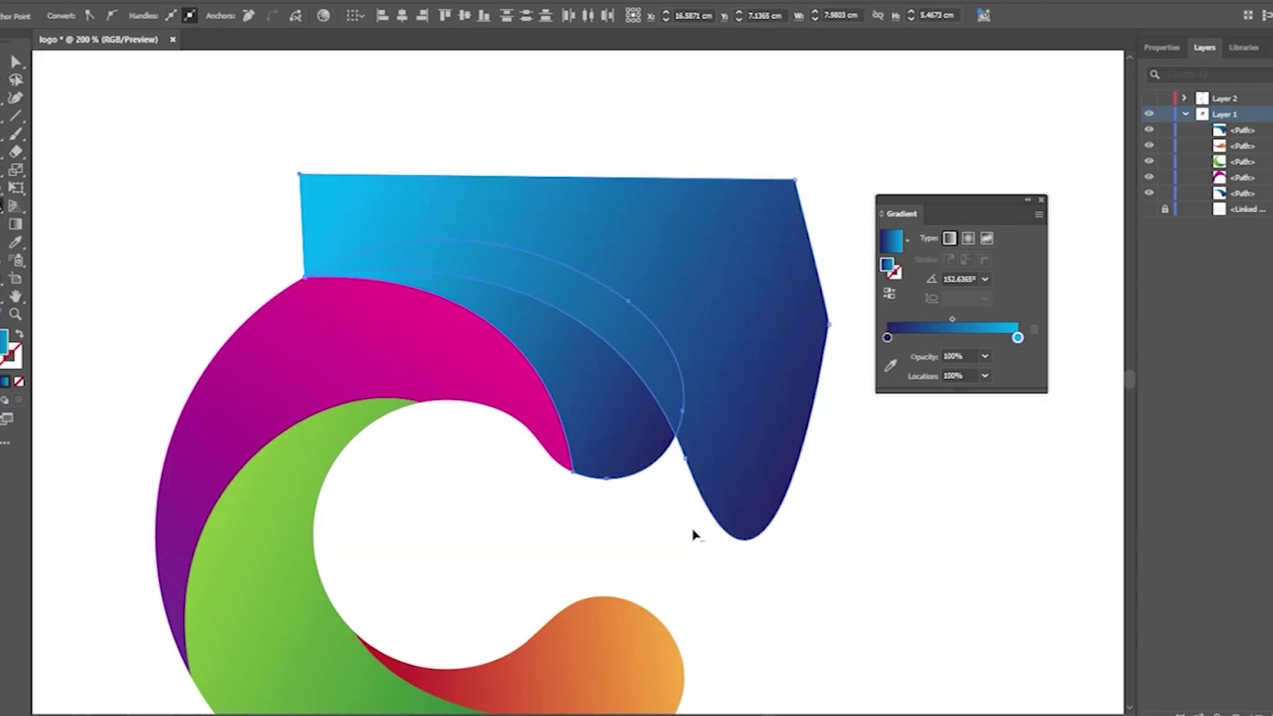
{"action": "left_click", "coordinate": [772, 408], "text": "alt"}
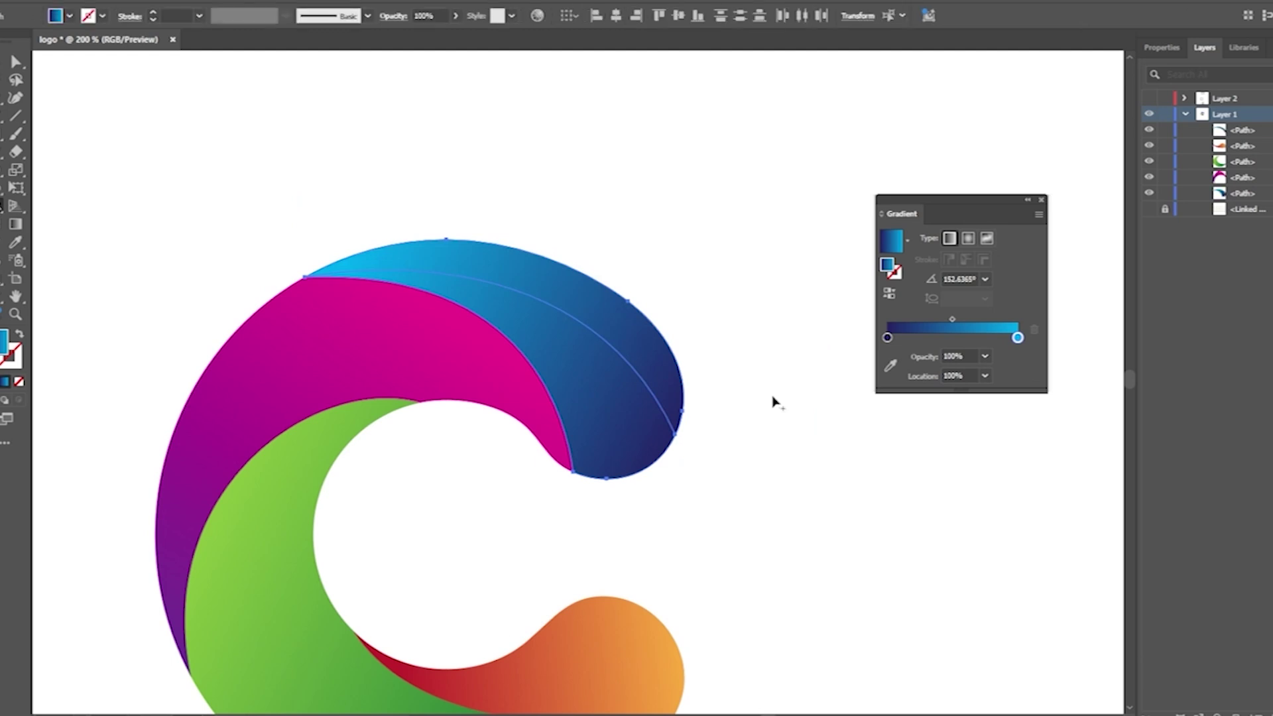
{"action": "key", "text": "v"}
{"action": "left_click", "coordinate": [338, 157]}
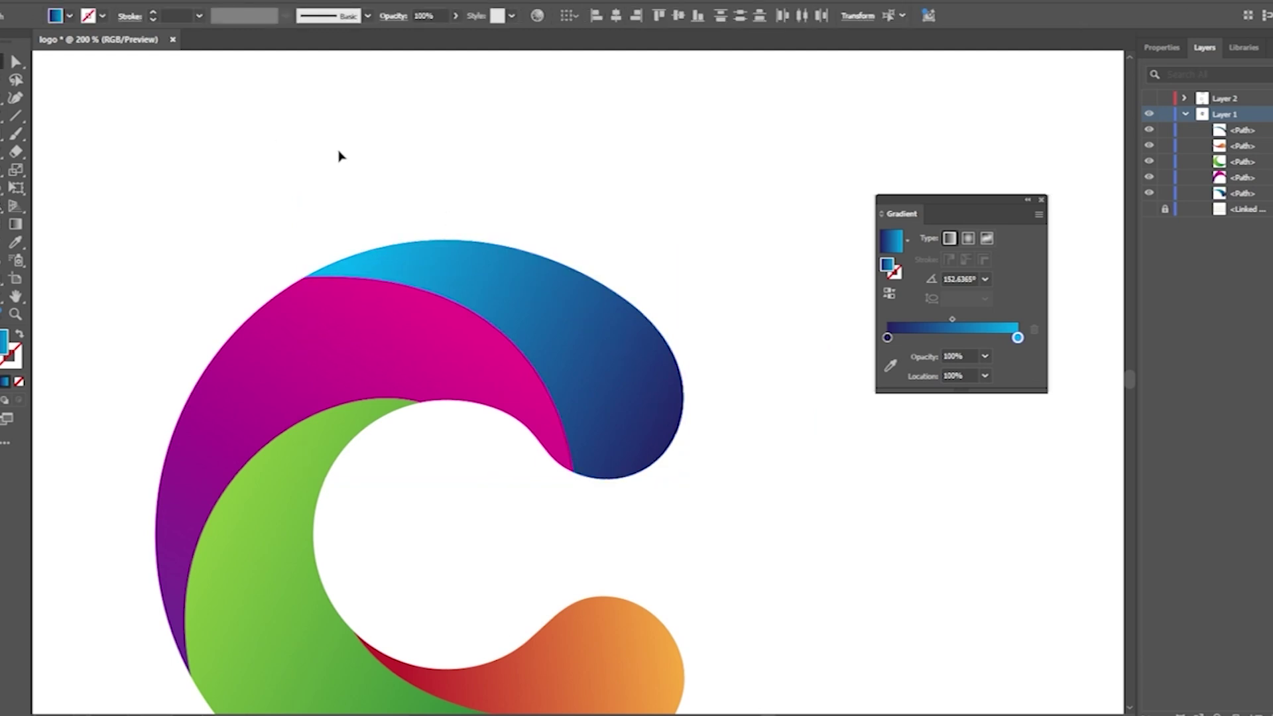
Check the finished example Untitled-2-01.jpg and reverse the gradient on the outer strip of the blue segment.
{"action": "left_click", "coordinate": [627, 337]}
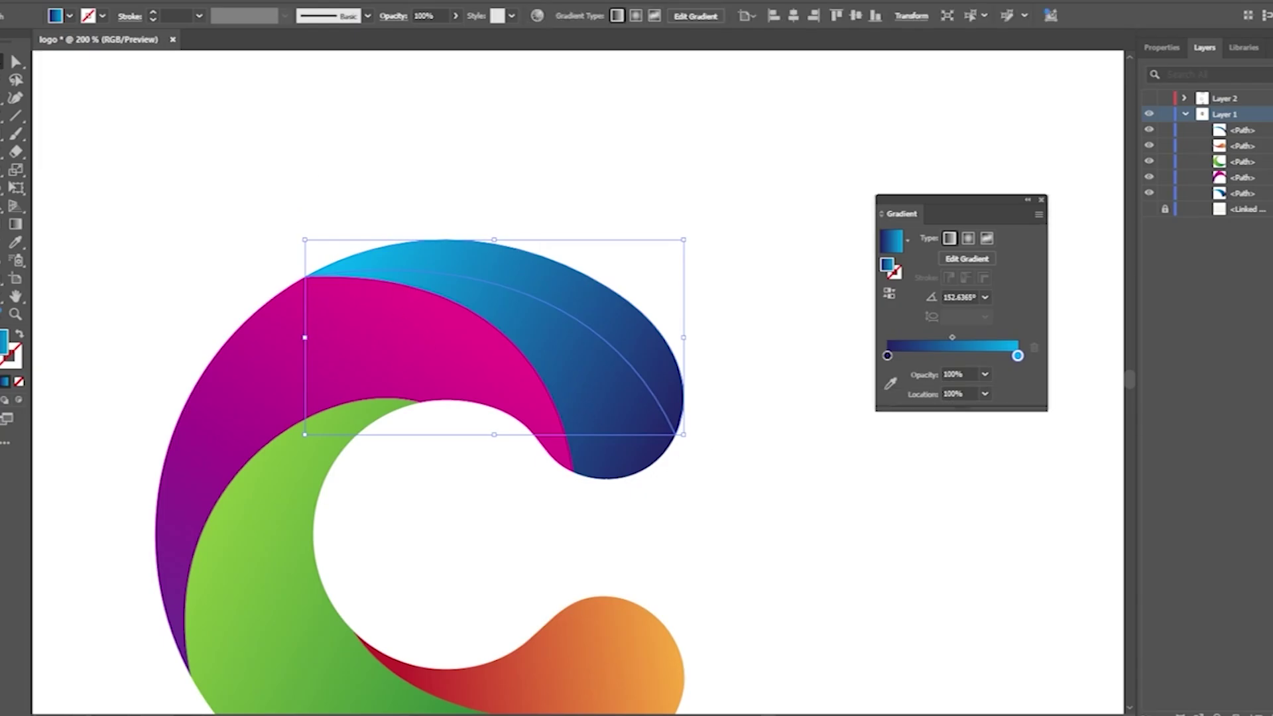
{"action": "left_click", "coordinate": [851, 715]}
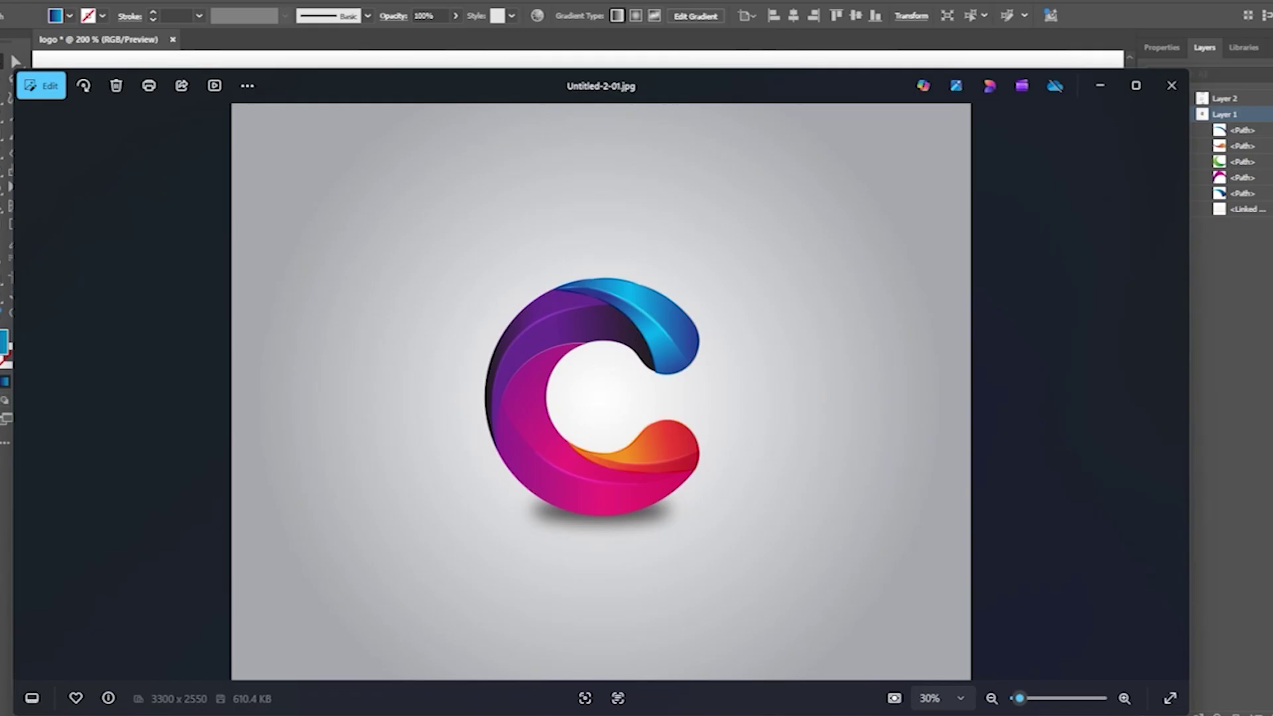
{"action": "left_click", "coordinate": [850, 715]}
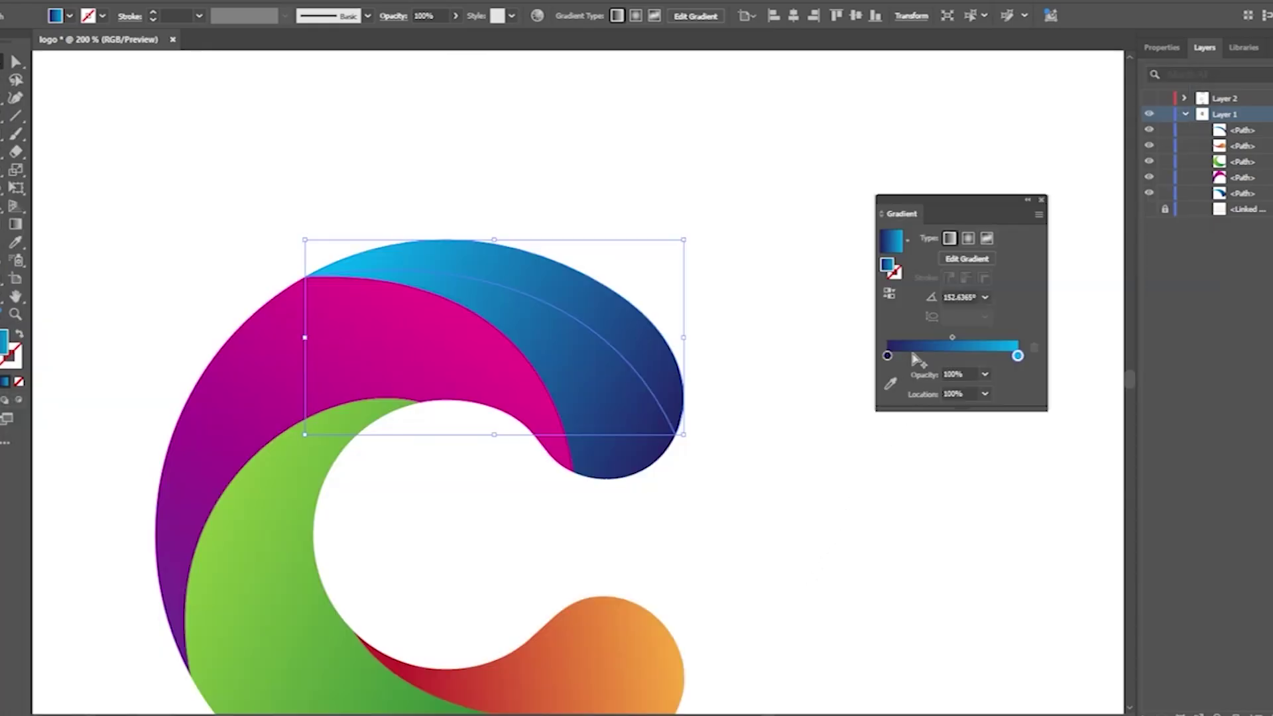
{"action": "left_click", "coordinate": [889, 294]}
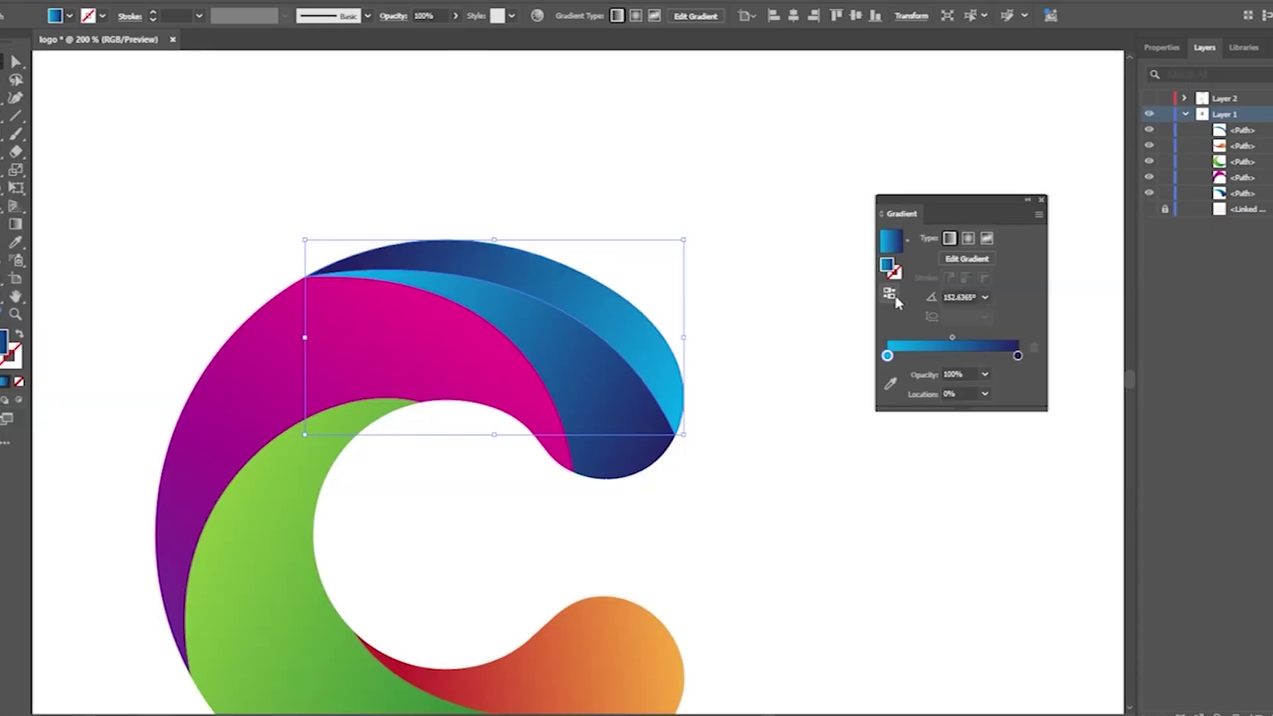
{"action": "left_click", "coordinate": [790, 268]}
{"action": "scroll", "coordinate": [761, 303], "scroll_direction": "down", "scroll_amount": 1}
{"action": "scroll", "coordinate": [761, 303], "scroll_direction": "down", "scroll_amount": 2}
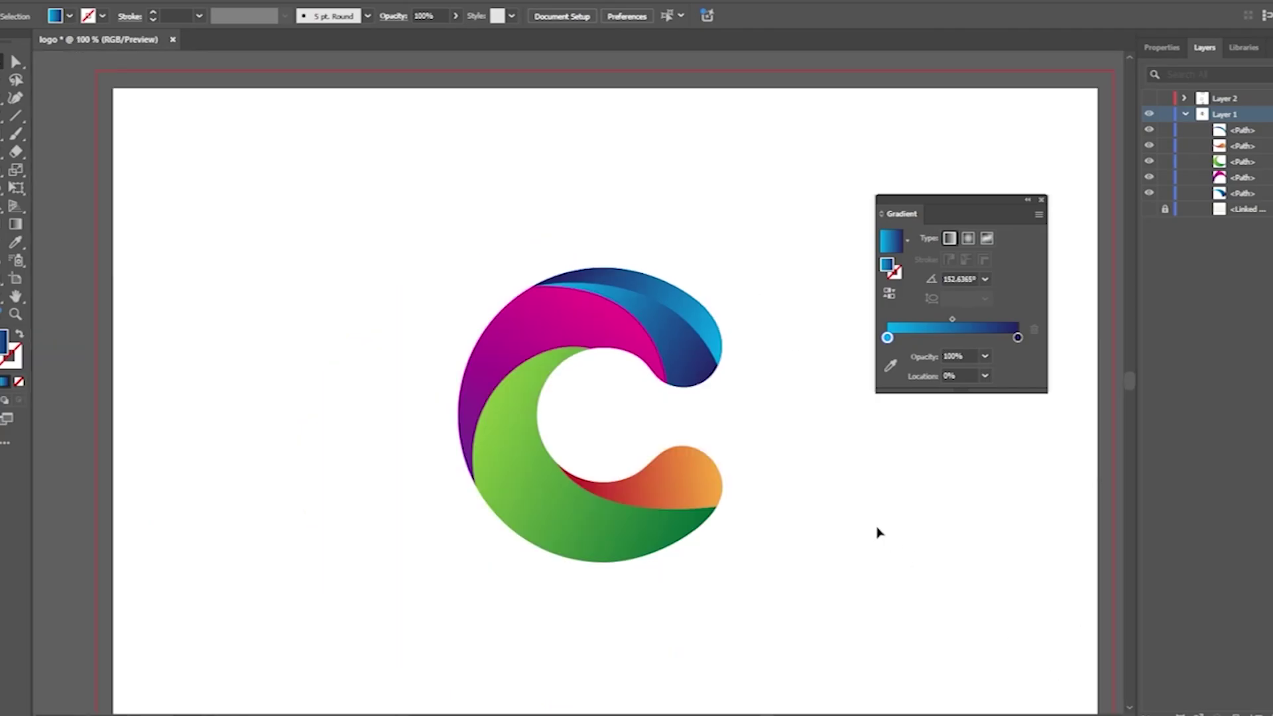
Draw a closed Pen shape whose lower edge curves from the magenta segment's lower tip up to the blue segment, enclosing the area above.
{"action": "left_click_drag", "start_coordinate": [432, 298], "coordinate": [498, 332]}
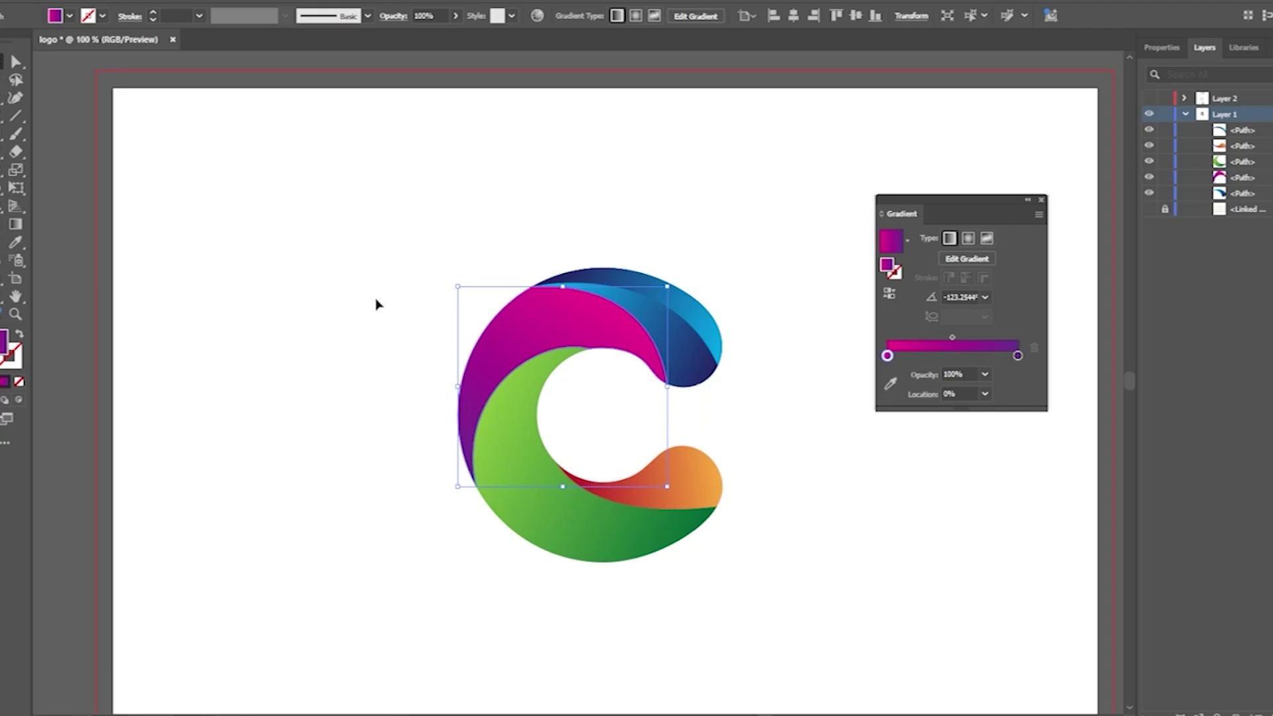
{"action": "key", "text": "p"}
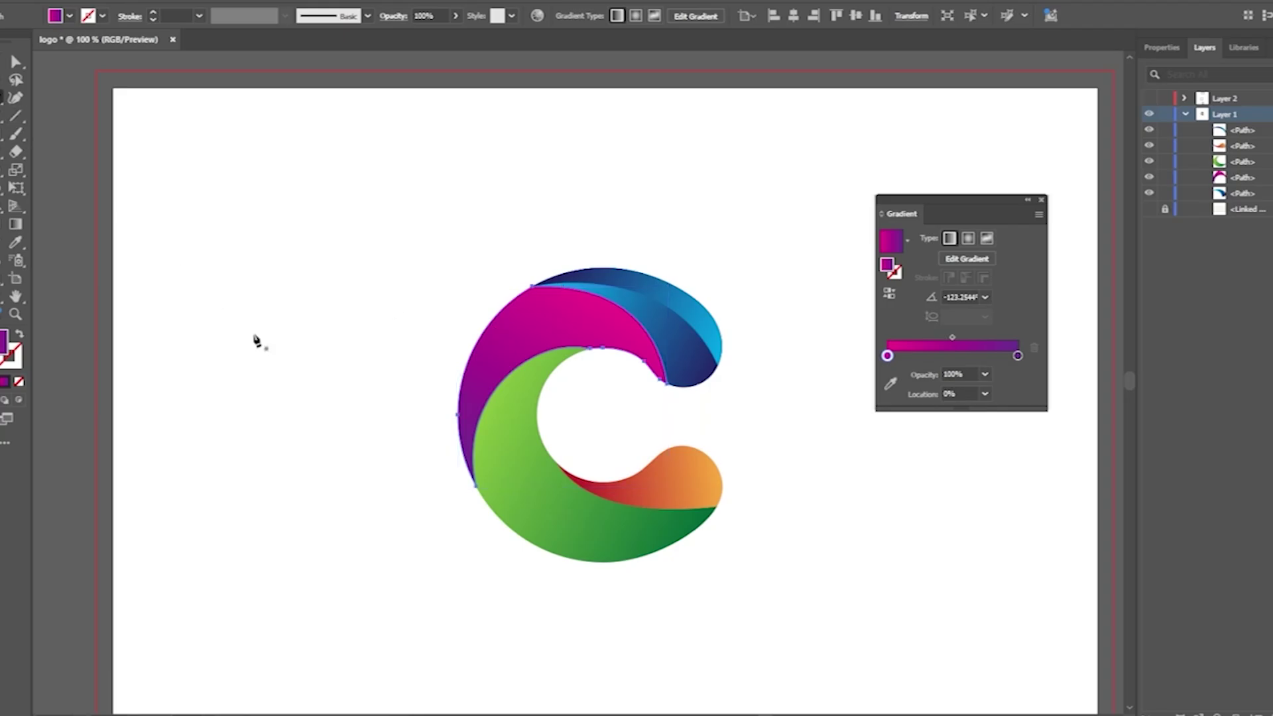
{"action": "left_click", "coordinate": [392, 470]}
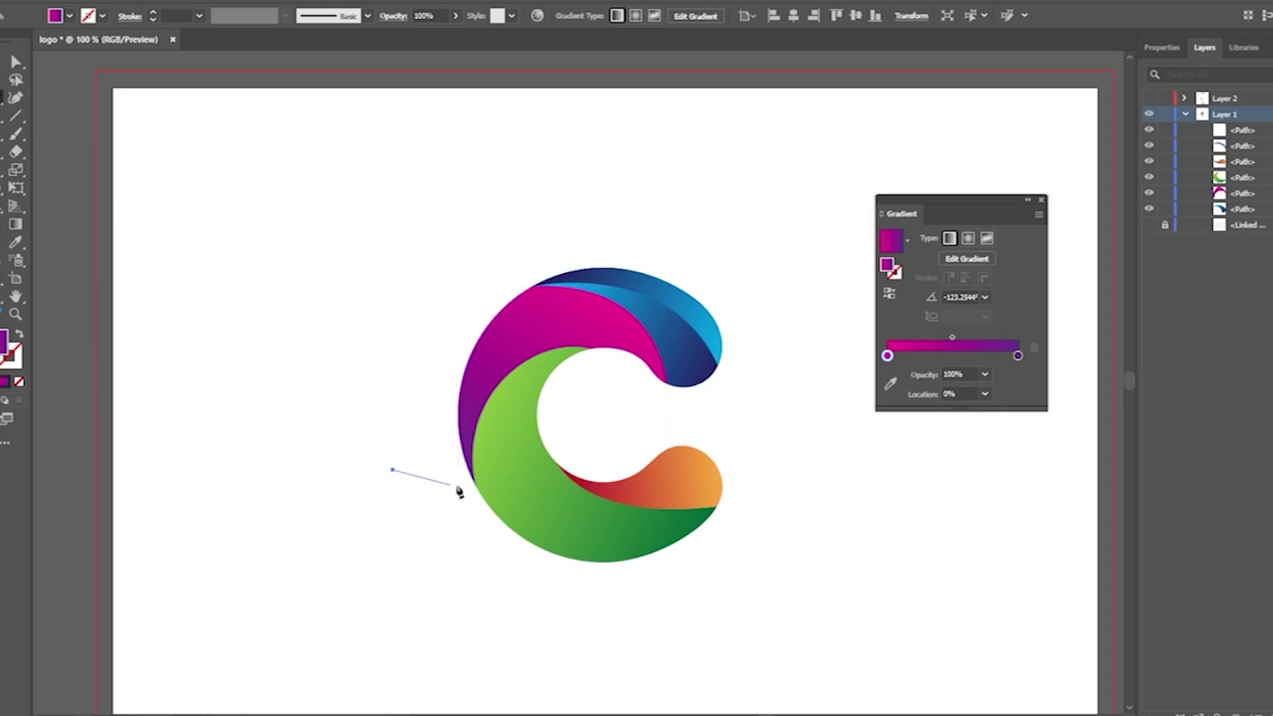
{"action": "left_click", "coordinate": [475, 483]}
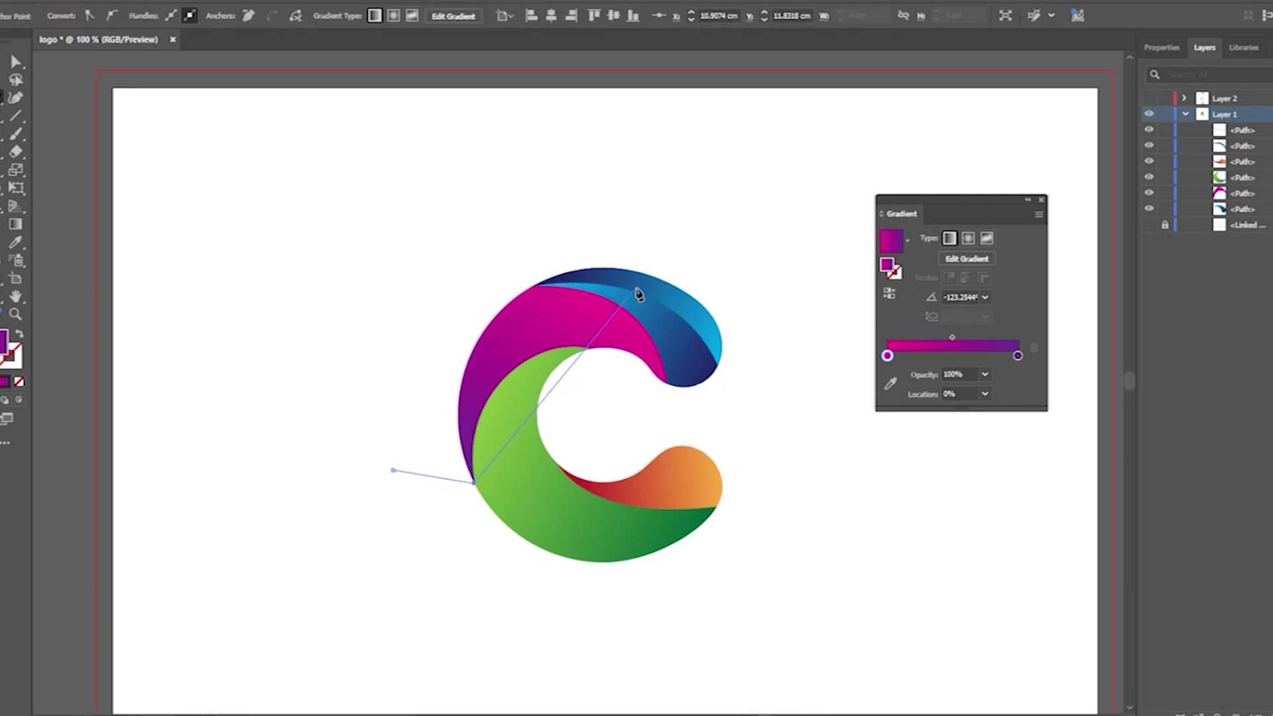
{"action": "left_click_drag", "start_coordinate": [636, 291], "coordinate": [861, 238]}
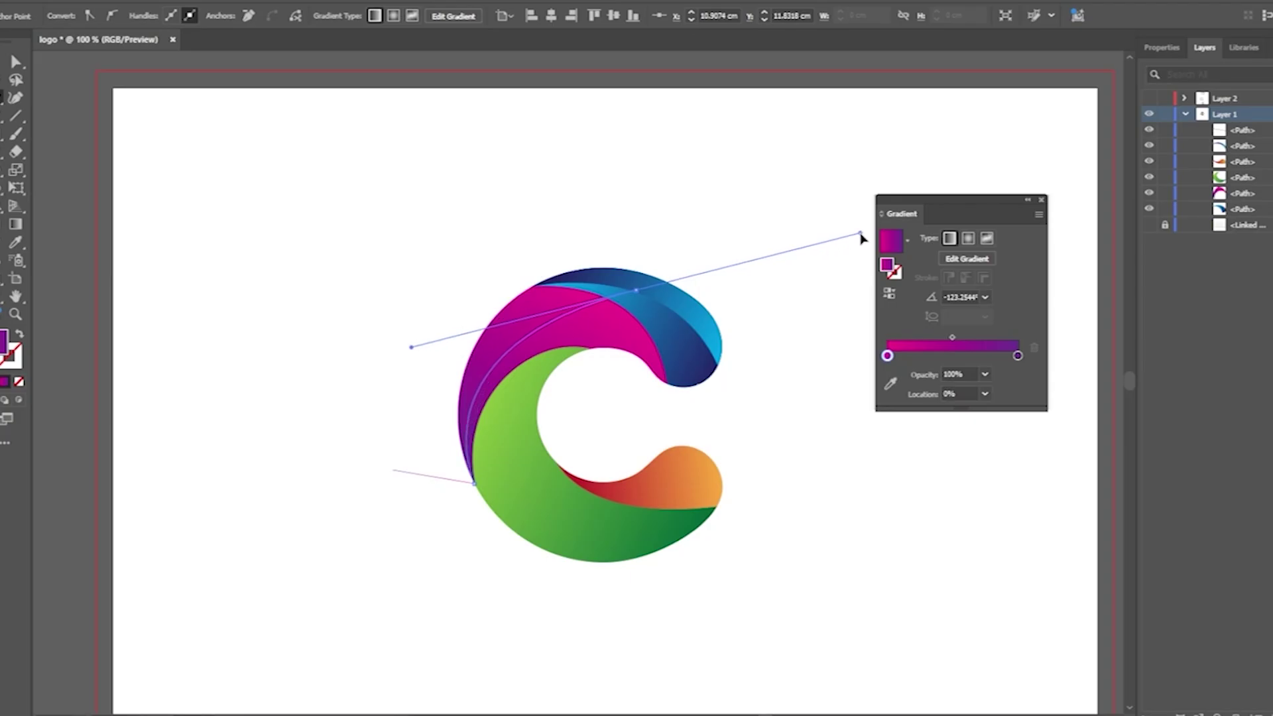
{"action": "left_click", "coordinate": [635, 187]}
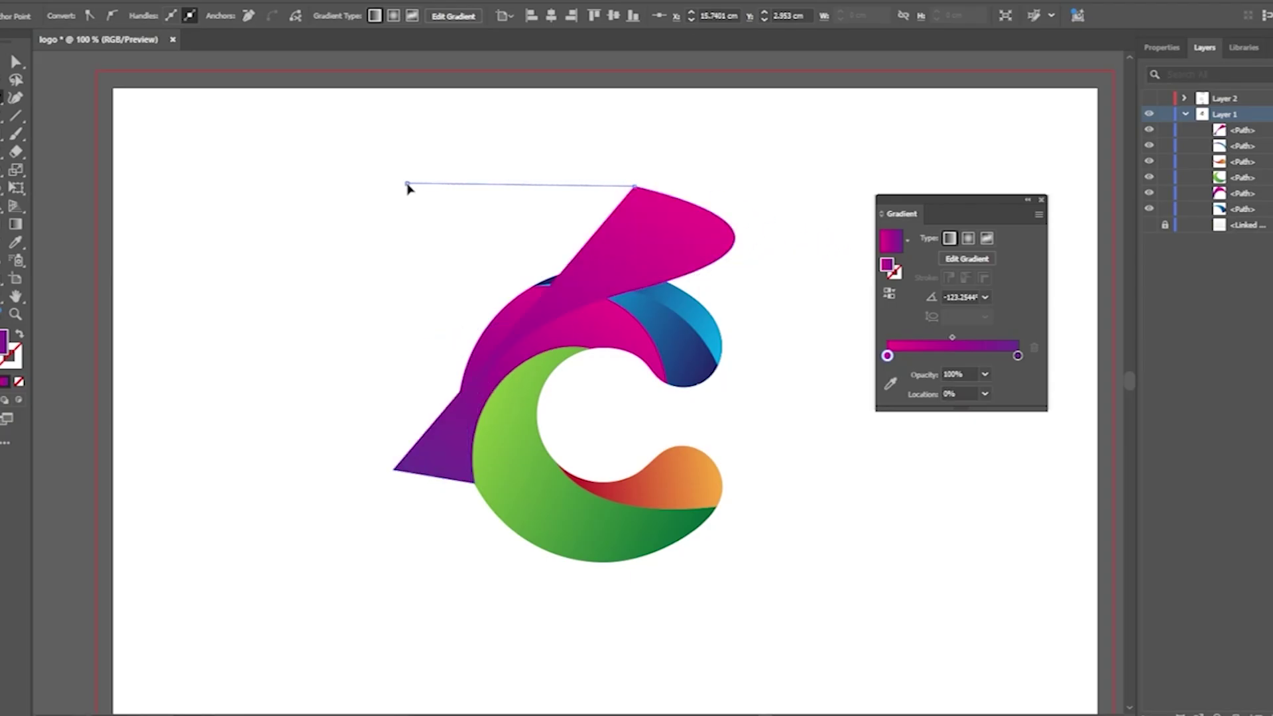
{"action": "left_click", "coordinate": [407, 184]}
{"action": "left_click", "coordinate": [394, 470]}
Split the magenta segment along the drawn curve with the Shape Builder tool and remove the excess shape outside the logo.
{"action": "left_click", "coordinate": [16, 62]}
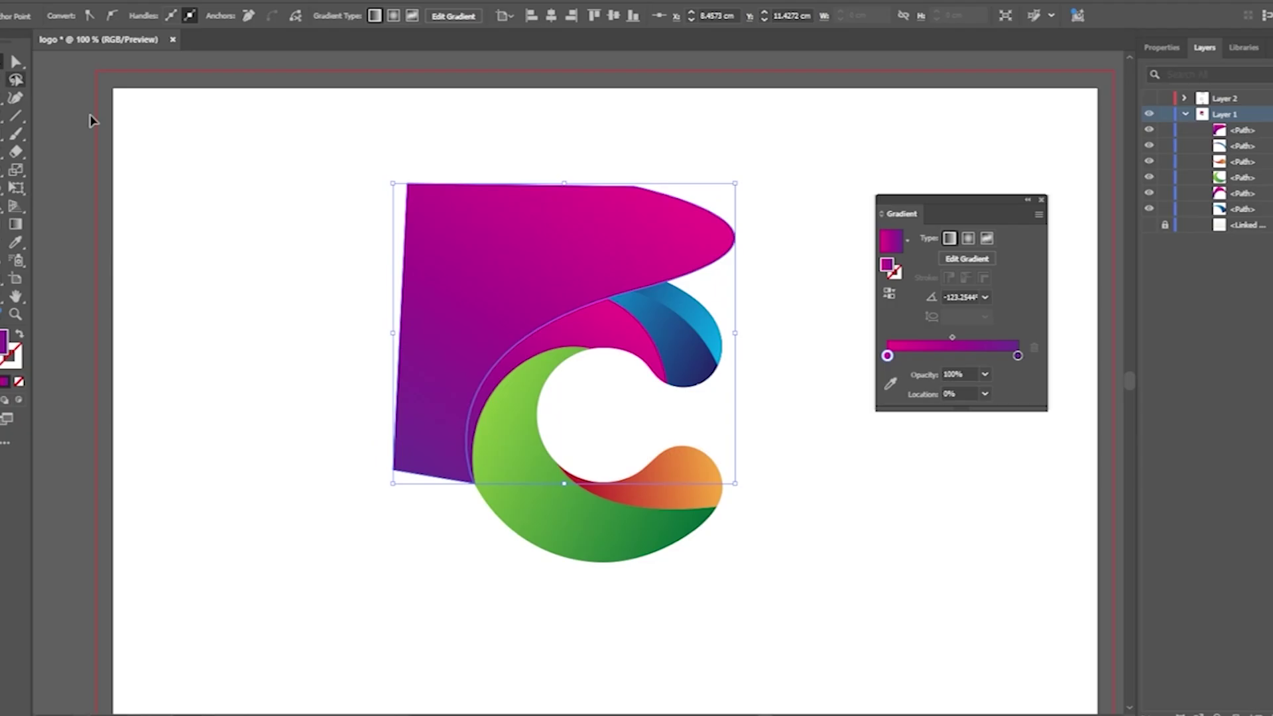
{"action": "left_click", "coordinate": [610, 342], "text": "shift"}
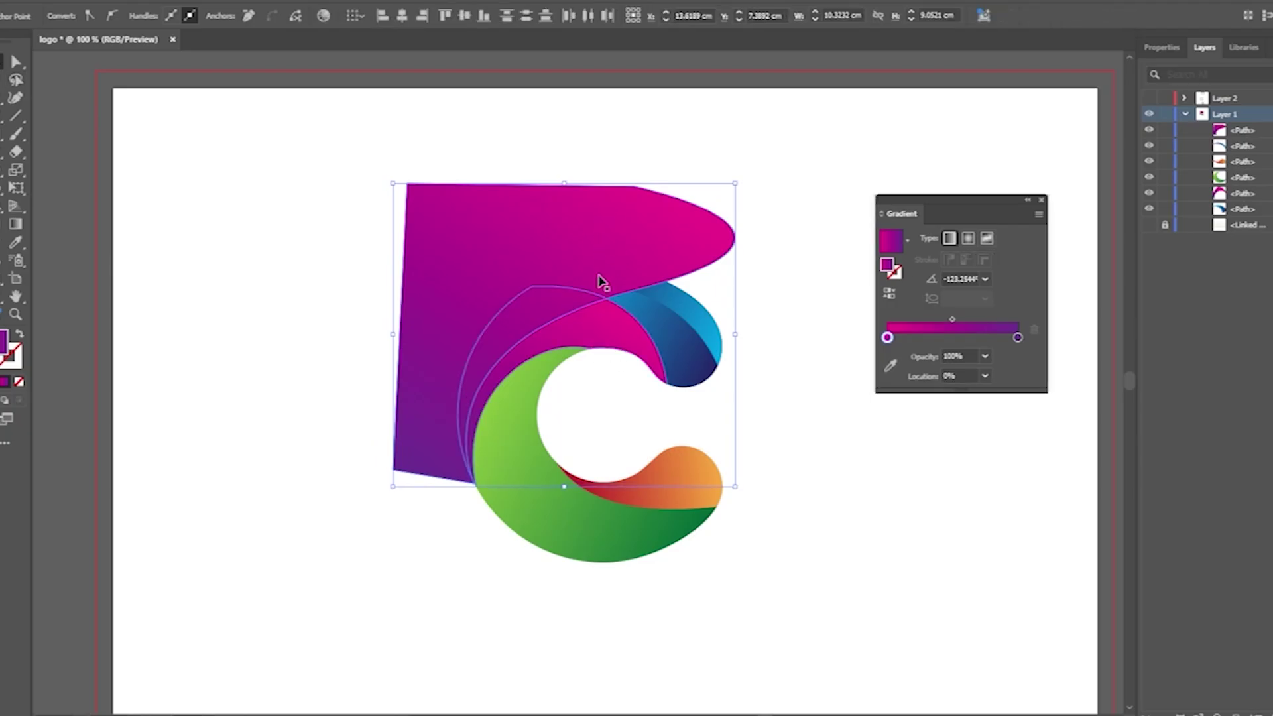
{"action": "left_click", "coordinate": [2, 207]}
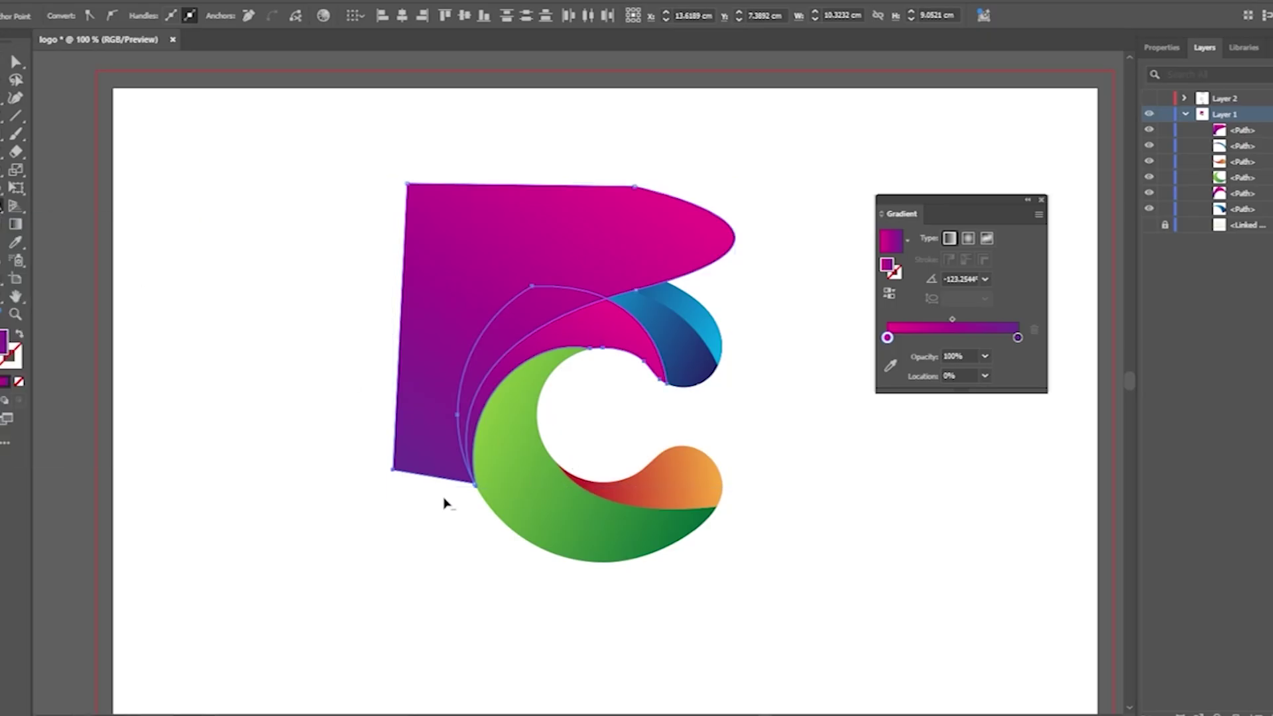
{"action": "left_click_drag", "start_coordinate": [434, 486], "coordinate": [415, 420]}
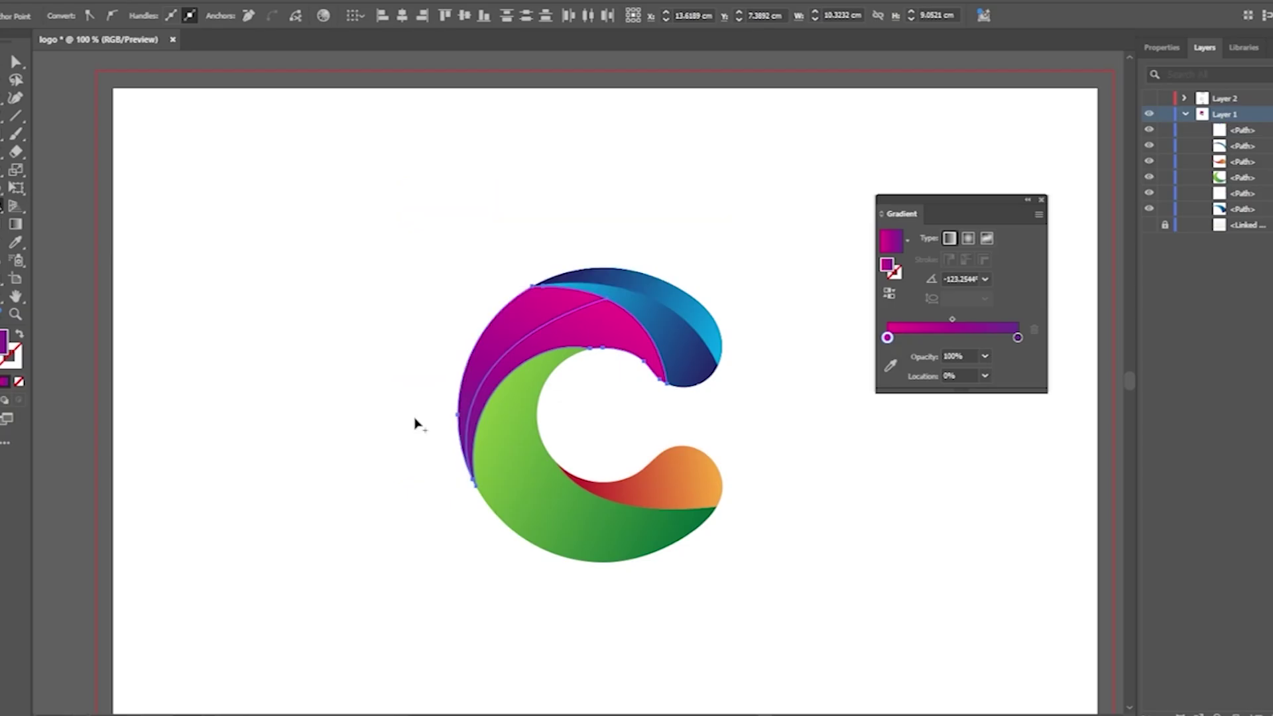
{"action": "key", "text": "v"}
{"action": "left_click", "coordinate": [457, 327]}
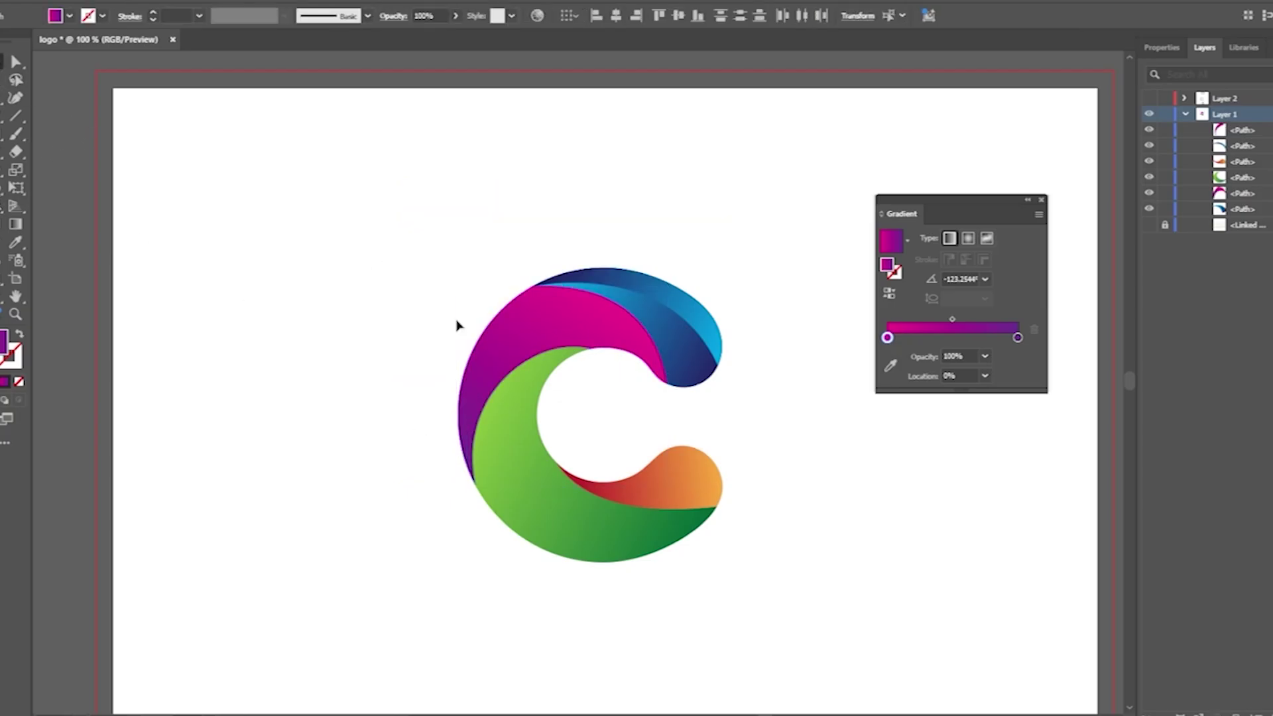
Reverse the gradient on the outer strip of the magenta segment.
{"action": "left_click", "coordinate": [532, 313]}
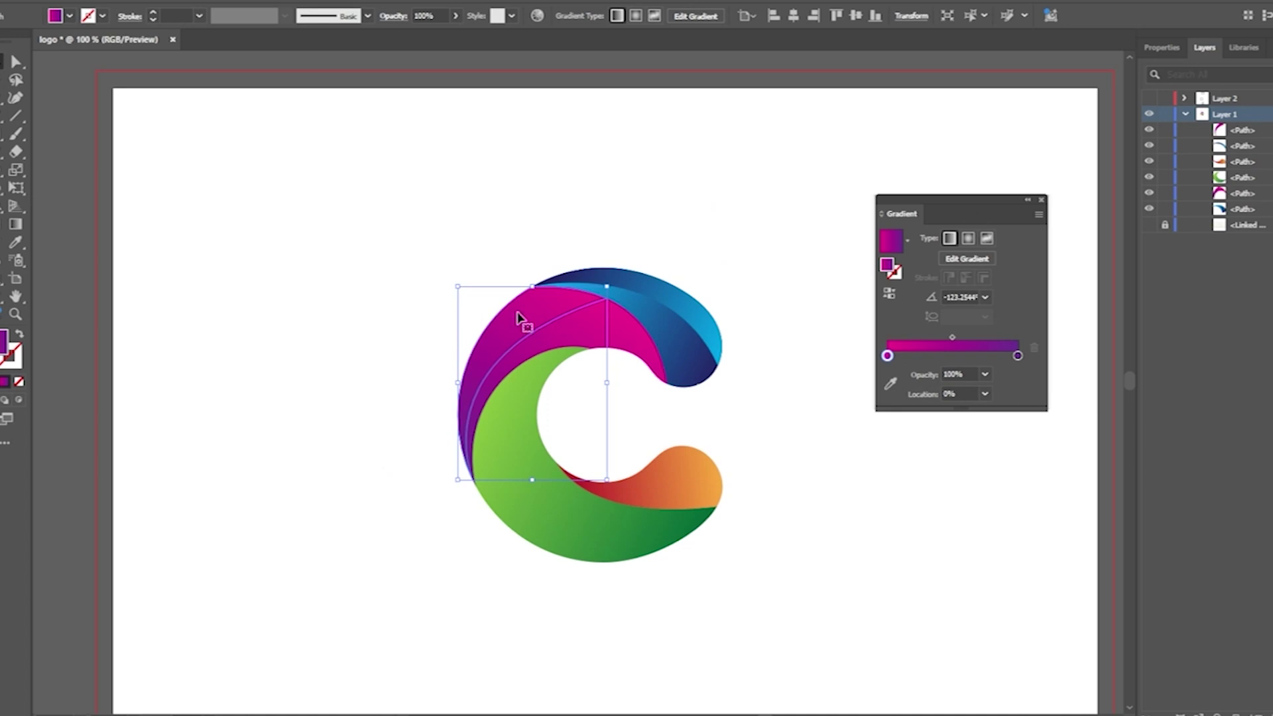
{"action": "left_click", "coordinate": [890, 294]}
{"action": "left_click", "coordinate": [384, 253]}
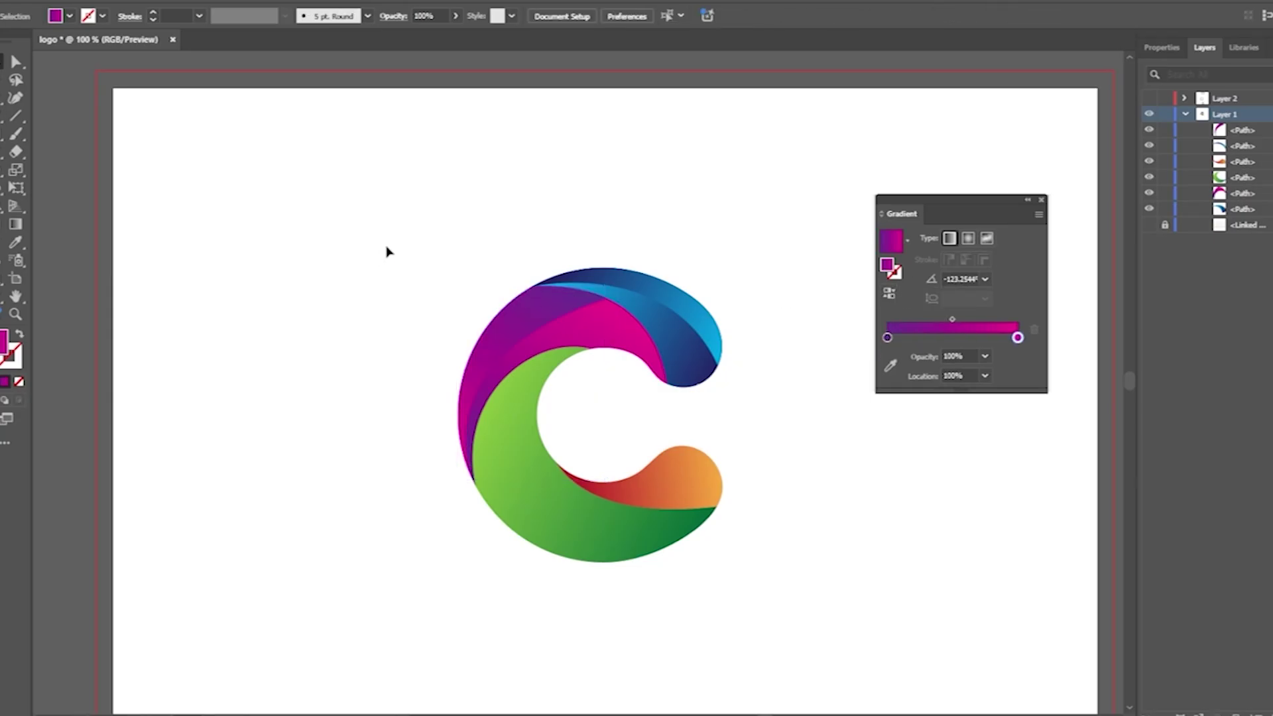
Draw a closed Pen shape whose upper edge curves from the green segment's outer left edge to its right tip, enclosing the area below.
{"action": "scroll", "coordinate": [389, 252], "scroll_direction": "down", "scroll_amount": 1}
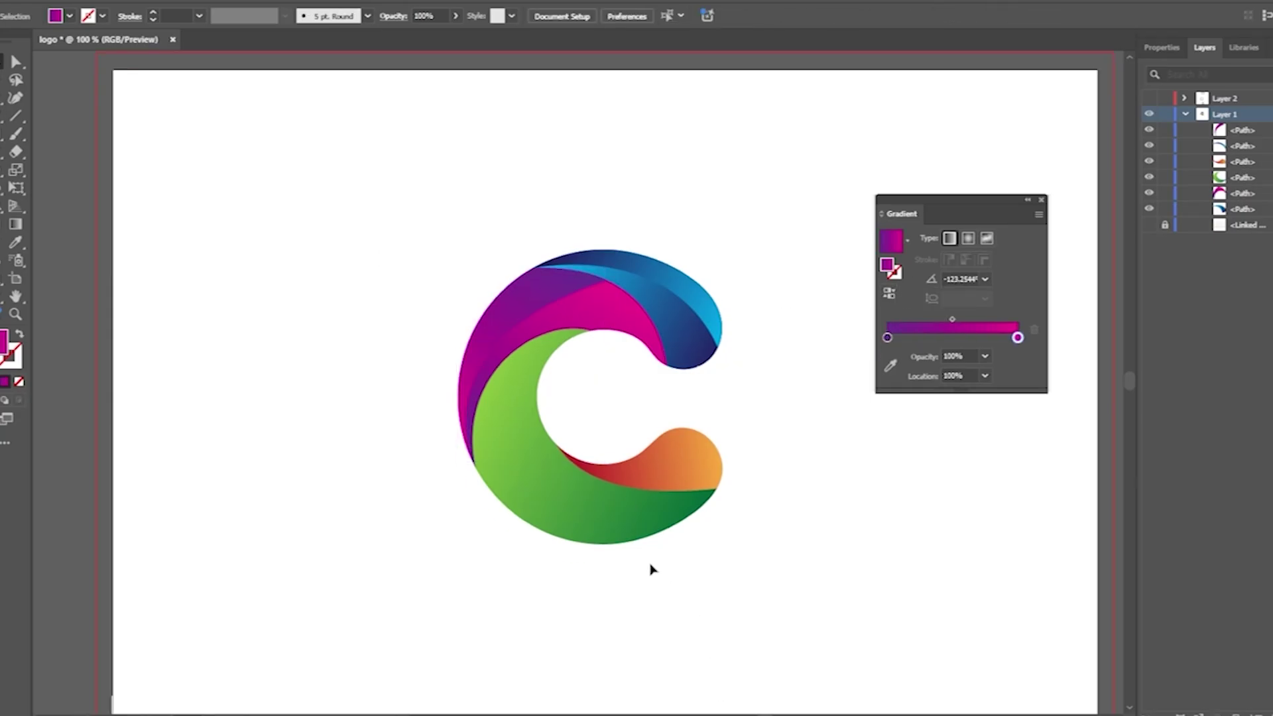
{"action": "left_click", "coordinate": [618, 542]}
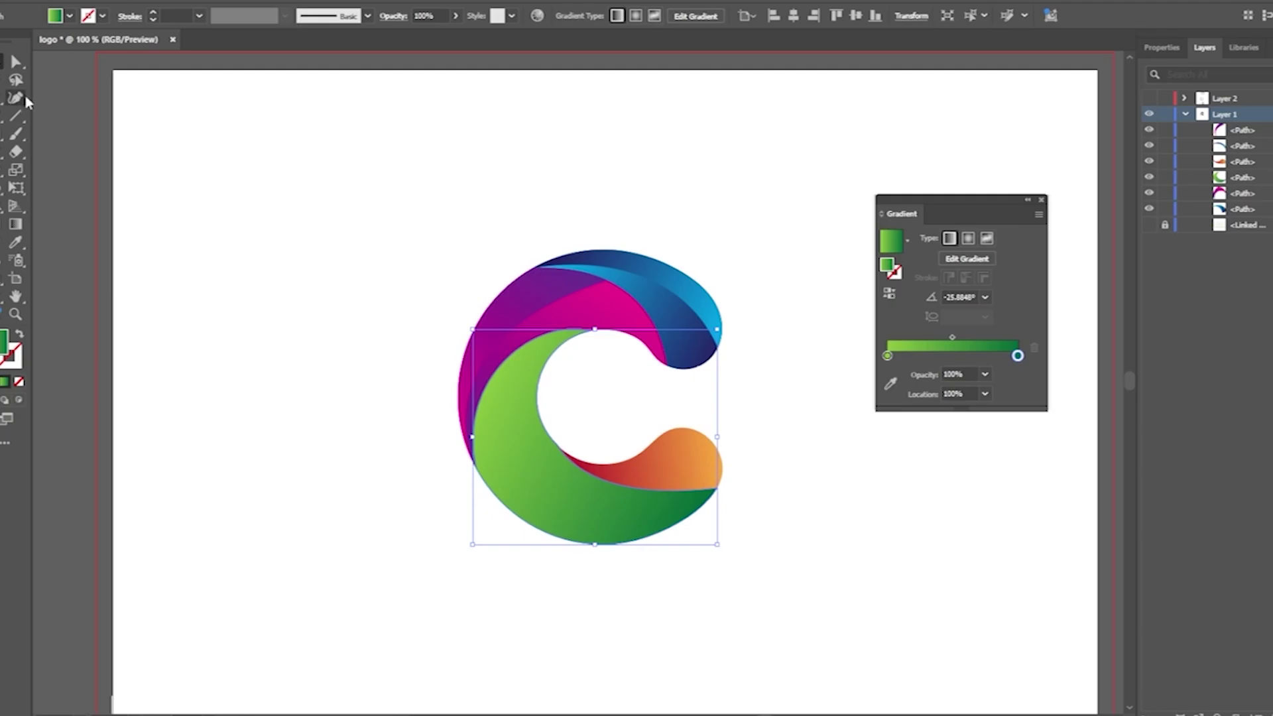
{"action": "left_click", "coordinate": [209, 272]}
{"action": "key", "text": "p"}
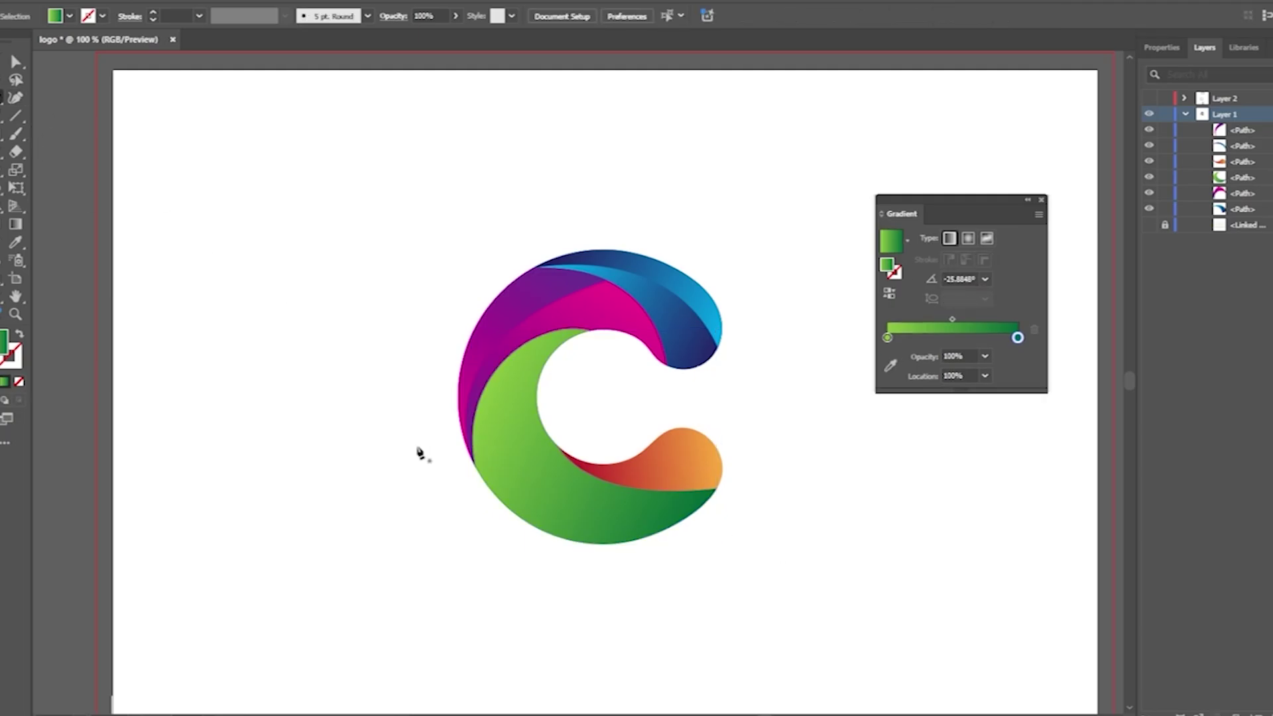
{"action": "left_click", "coordinate": [372, 426]}
{"action": "left_click", "coordinate": [490, 378]}
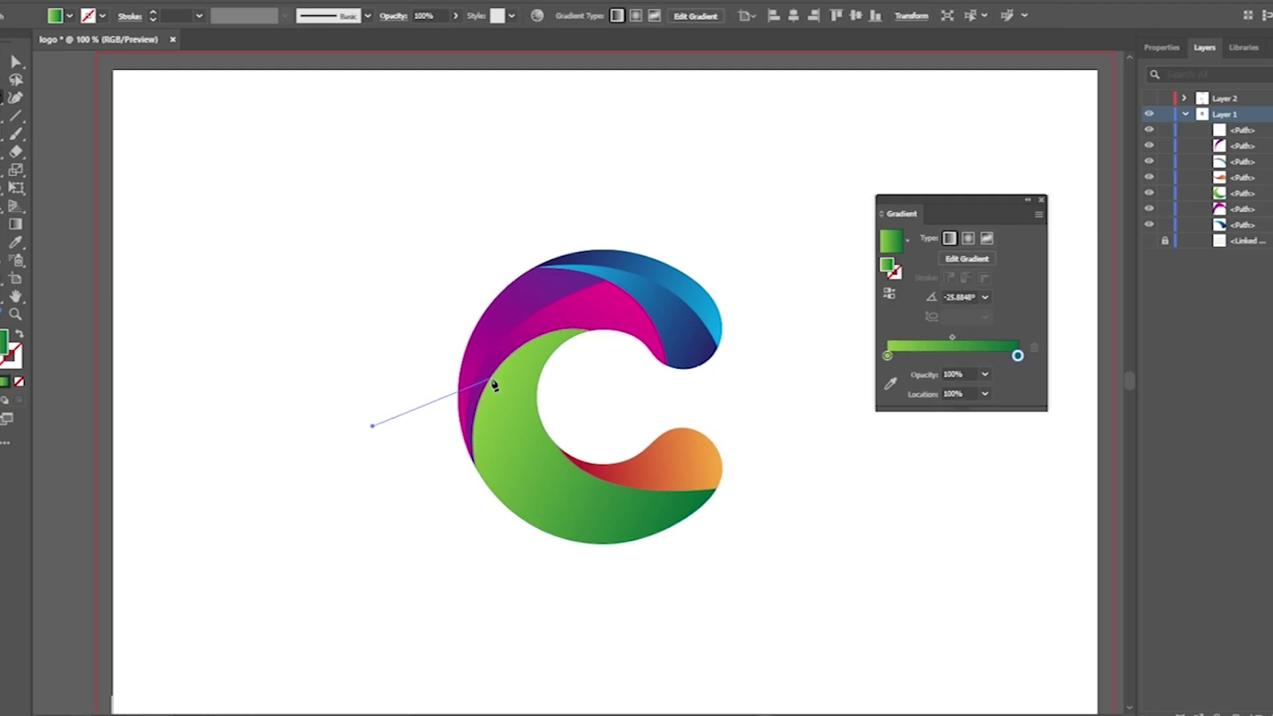
{"action": "left_click", "coordinate": [718, 489]}
{"action": "left_click_drag", "start_coordinate": [718, 489], "coordinate": [909, 426]}
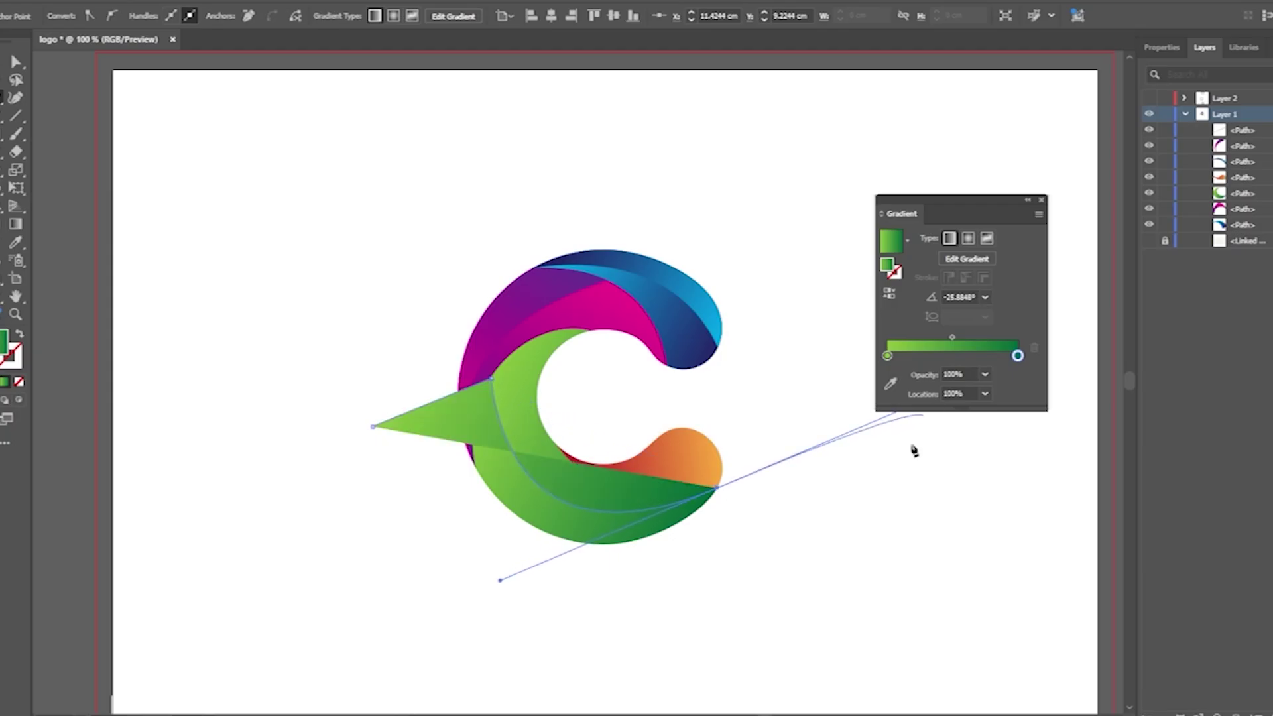
{"action": "left_click", "coordinate": [851, 567]}
{"action": "left_click", "coordinate": [651, 657]}
{"action": "left_click", "coordinate": [388, 589]}
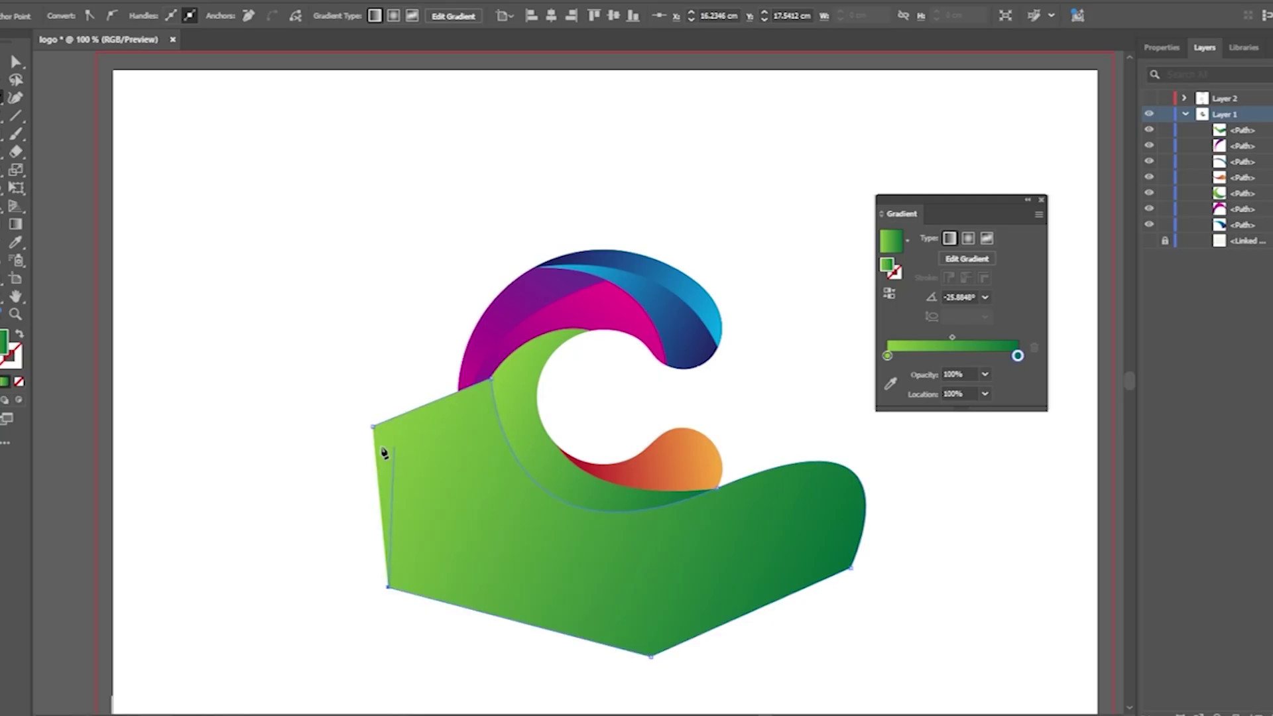
{"action": "left_click", "coordinate": [373, 427]}
Split the green segment along the drawn curve with the Shape Builder tool and remove the excess shape outside the logo.
{"action": "left_click", "coordinate": [1, 63]}
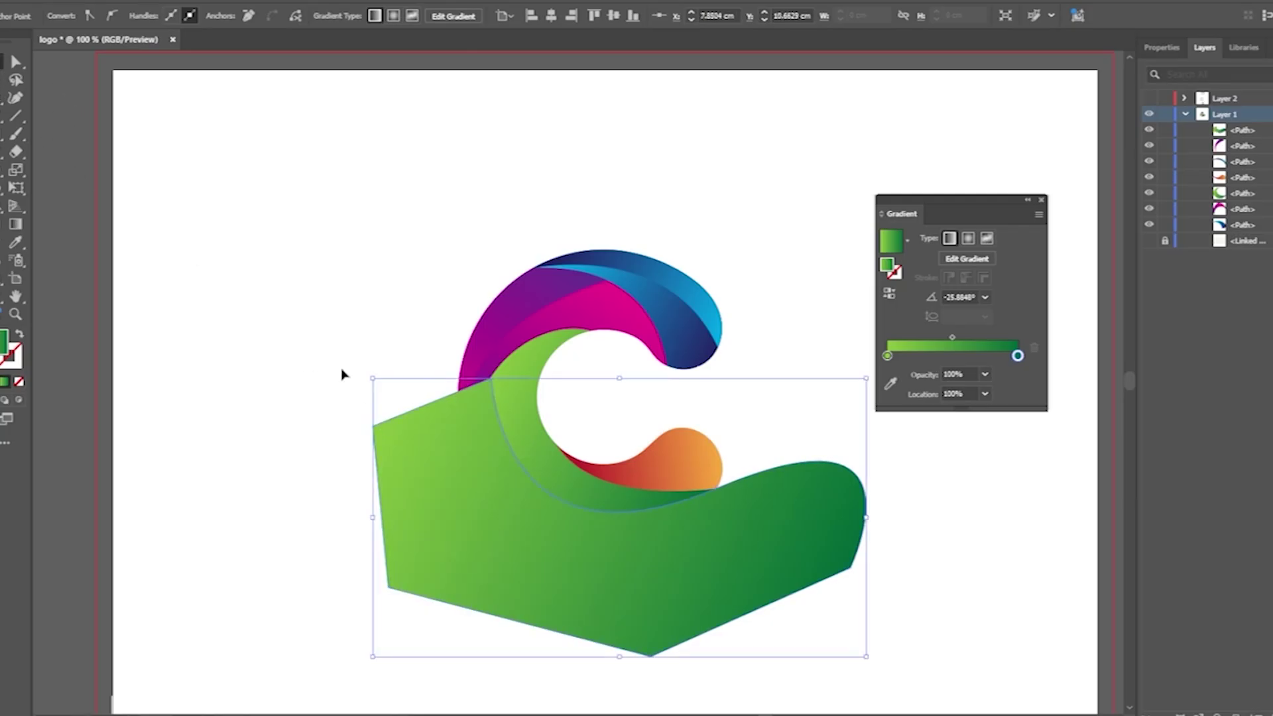
{"action": "left_click", "coordinate": [512, 418], "text": "shift"}
{"action": "left_click", "coordinate": [1, 210]}
{"action": "mouse_move", "coordinate": [300, 534]}
{"action": "left_mouse_down"}
{"action": "mouse_move", "coordinate": [345, 528]}
{"action": "mouse_move", "coordinate": [399, 496]}
{"action": "left_mouse_up"}
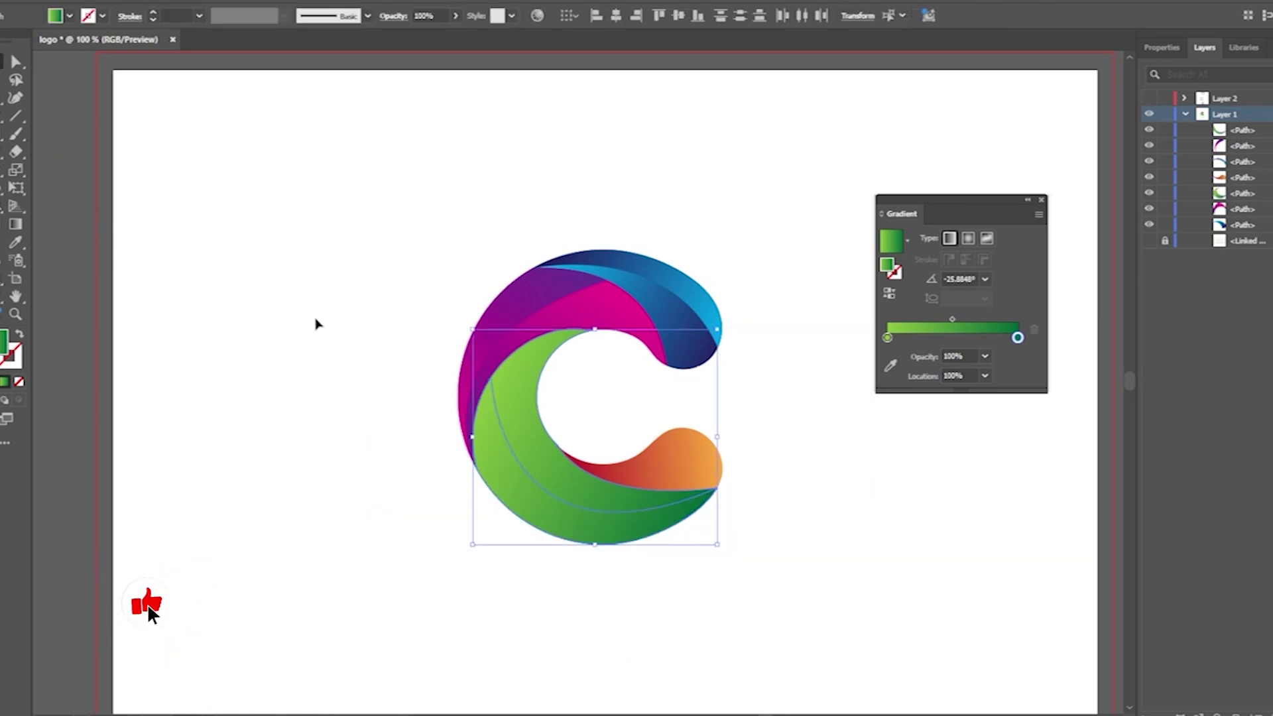
Reverse the gradient on the outer strip of the green segment.
{"action": "left_click", "coordinate": [537, 513]}
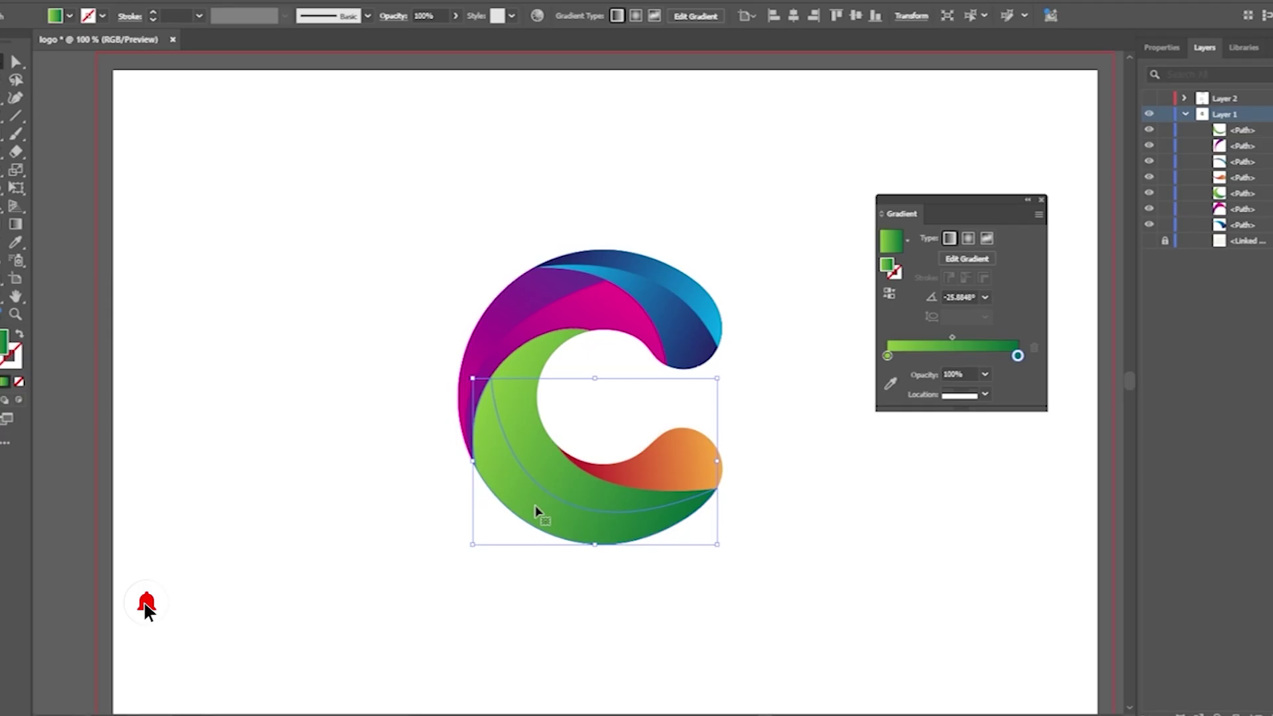
{"action": "left_click", "coordinate": [889, 293]}
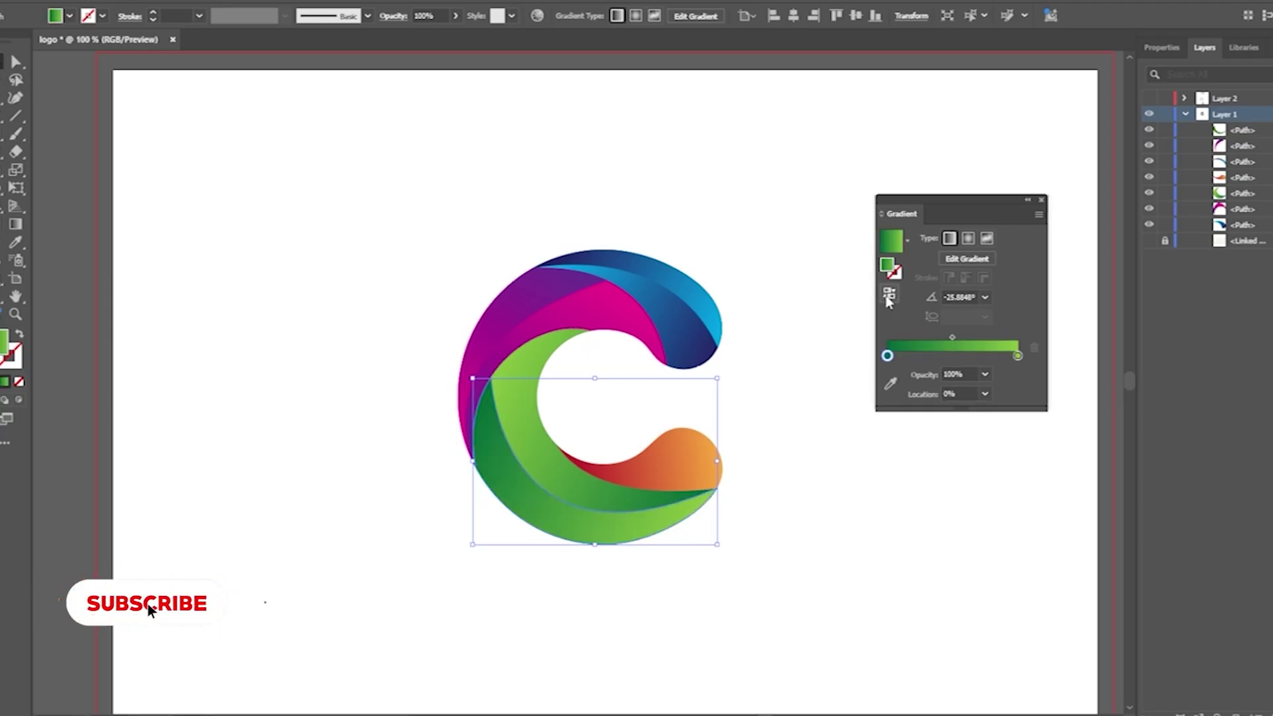
{"action": "left_click", "coordinate": [838, 529]}
Draw a closed Pen shape whose lower edge curves from the orange segment's pointed tip across its rounded end, enclosing the area above.
{"action": "scroll", "coordinate": [802, 516], "scroll_direction": "down", "scroll_amount": 2}
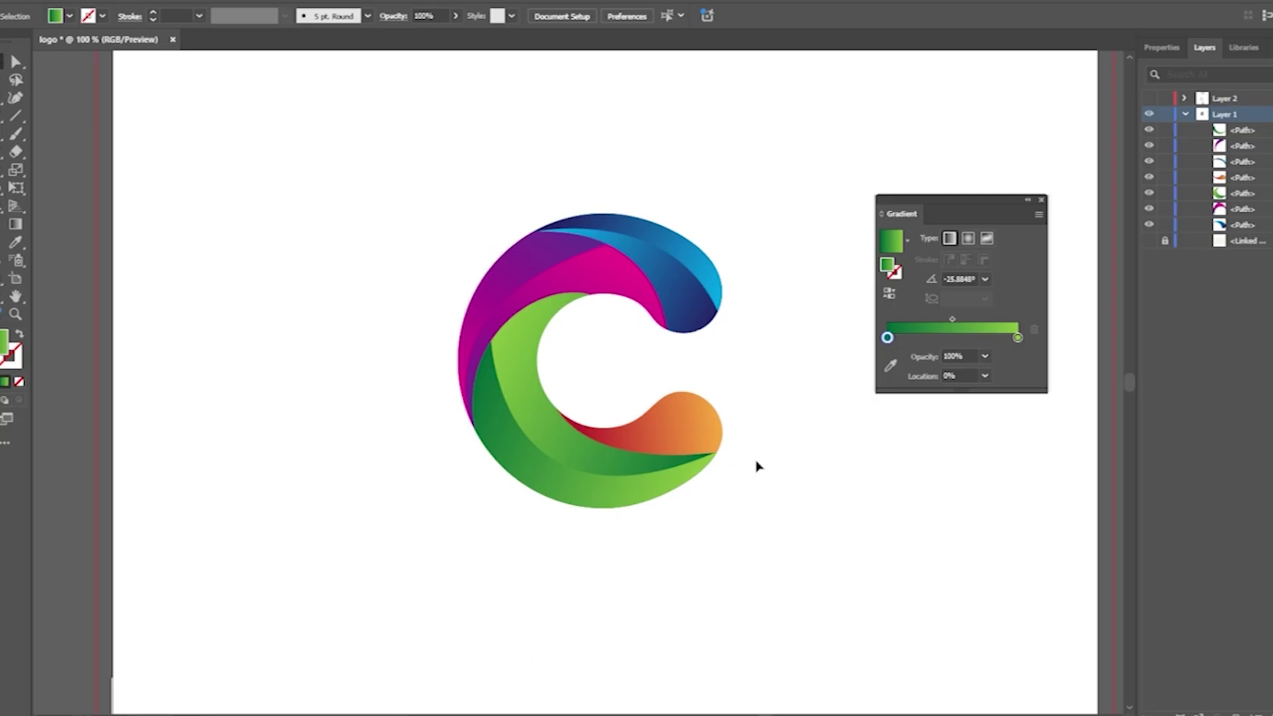
{"action": "scroll", "coordinate": [759, 466], "scroll_direction": "up", "scroll_amount": 3}
{"action": "left_click", "coordinate": [674, 440]}
{"action": "key", "text": "p"}
{"action": "key", "text": "ctrl+shift+a"}
{"action": "left_click", "coordinate": [435, 270]}
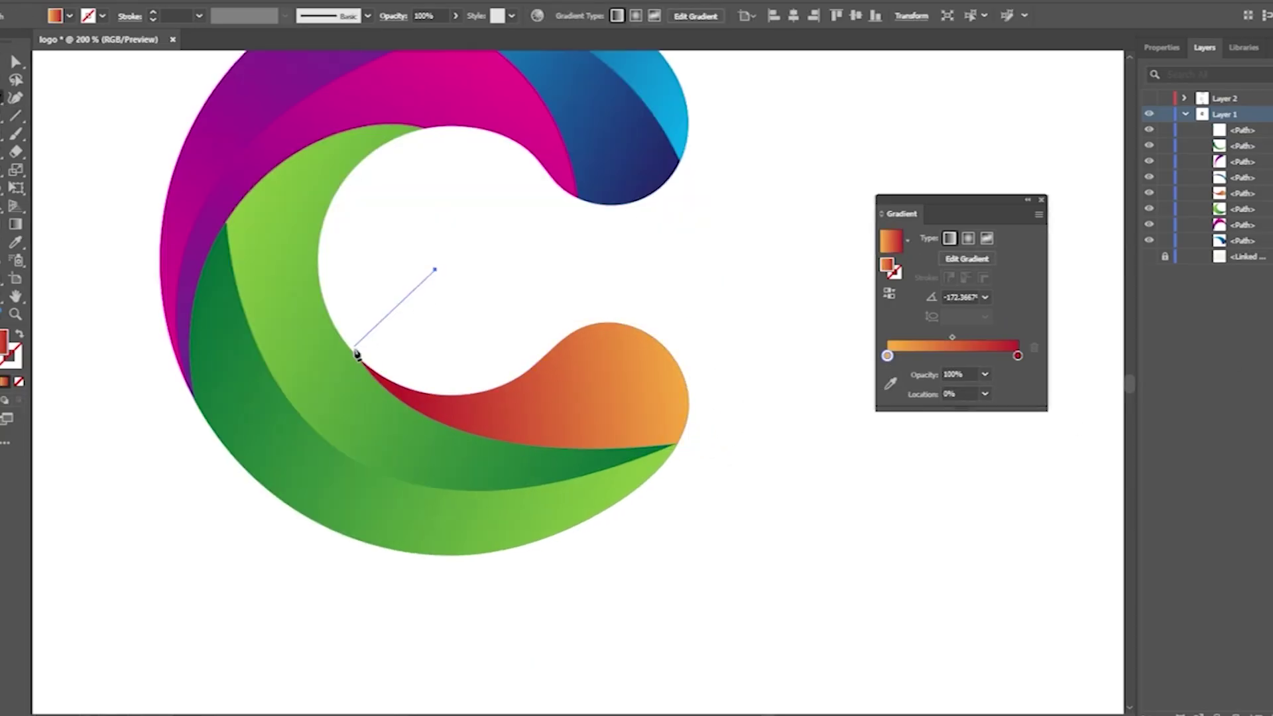
{"action": "left_click", "coordinate": [358, 359]}
{"action": "left_click_drag", "start_coordinate": [715, 372], "coordinate": [981, 253]}
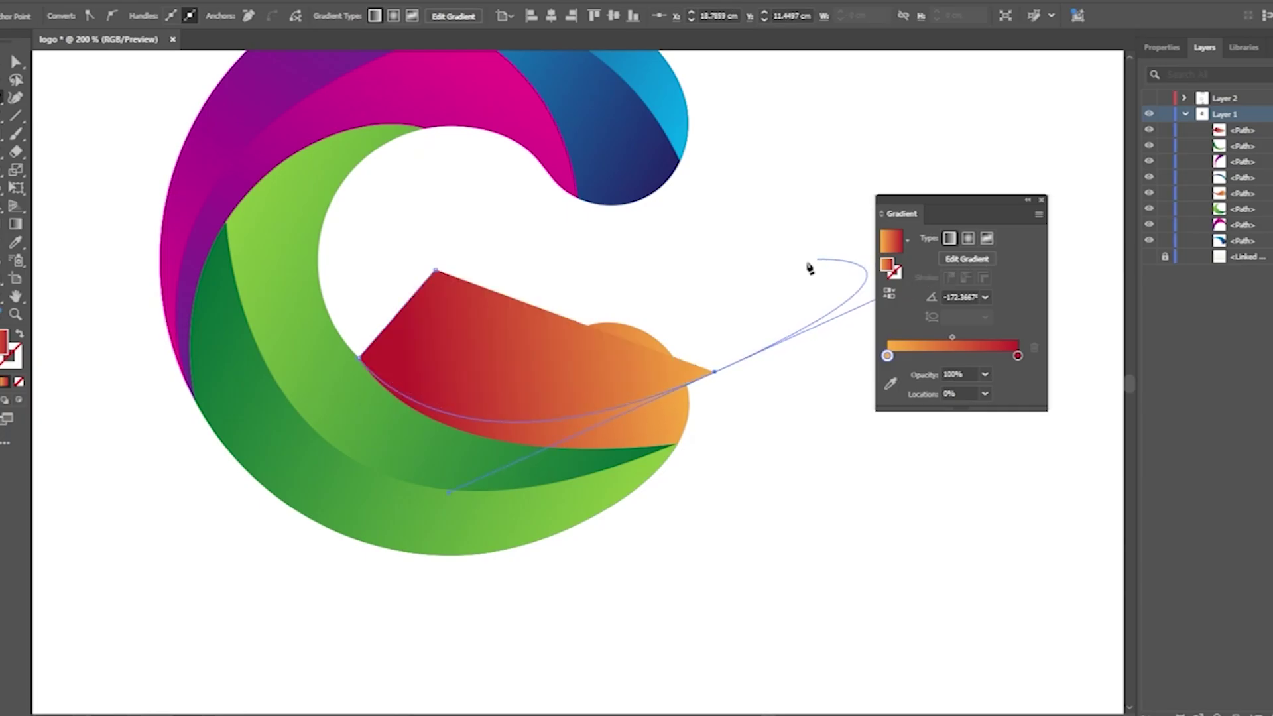
{"action": "left_click", "coordinate": [850, 277]}
{"action": "left_click", "coordinate": [435, 269]}
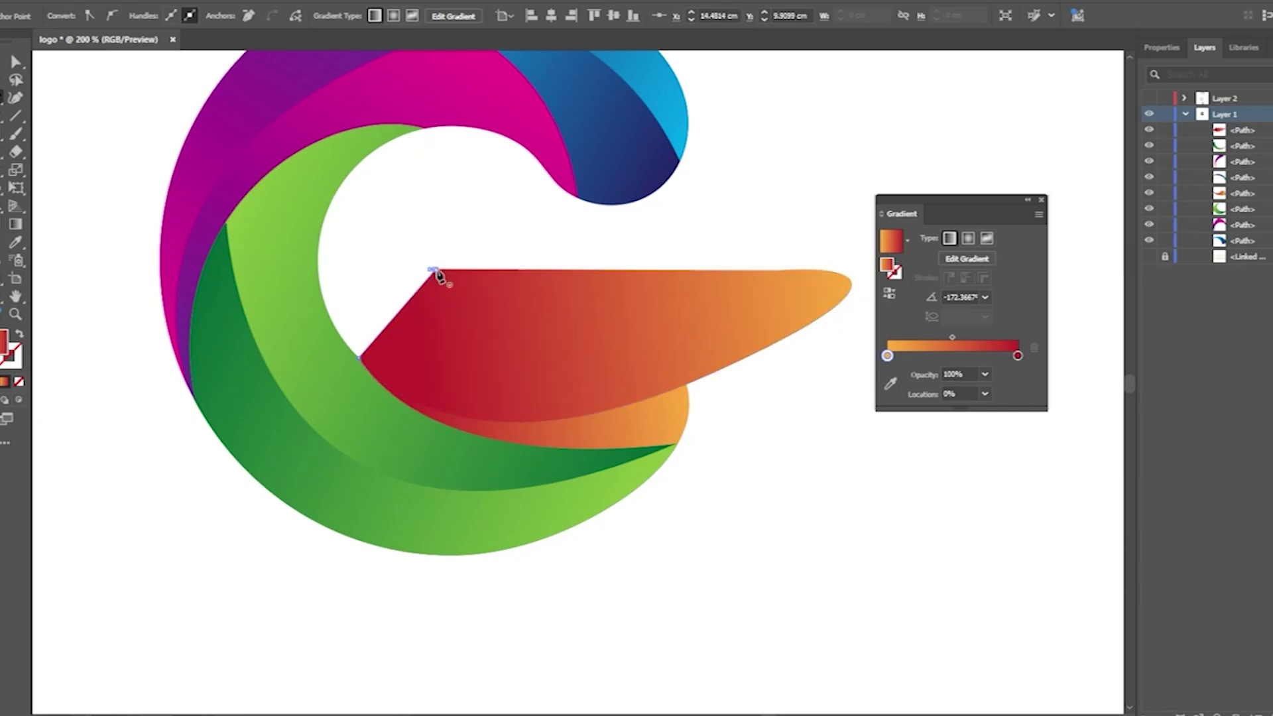
Split the orange segment along the drawn curve with the Shape Builder tool and remove the excess shape outside the logo.
{"action": "left_click", "coordinate": [1, 61]}
{"action": "left_click_drag", "start_coordinate": [784, 431], "coordinate": [616, 346]}
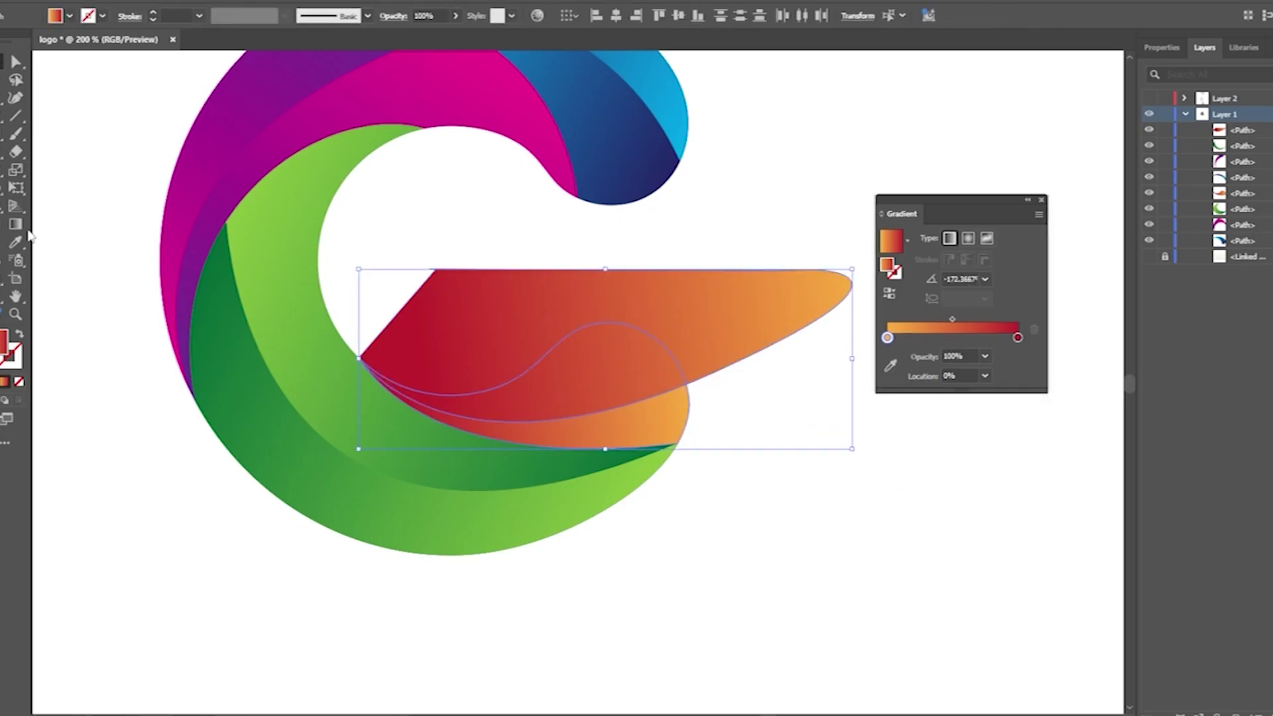
{"action": "key", "text": "a"}
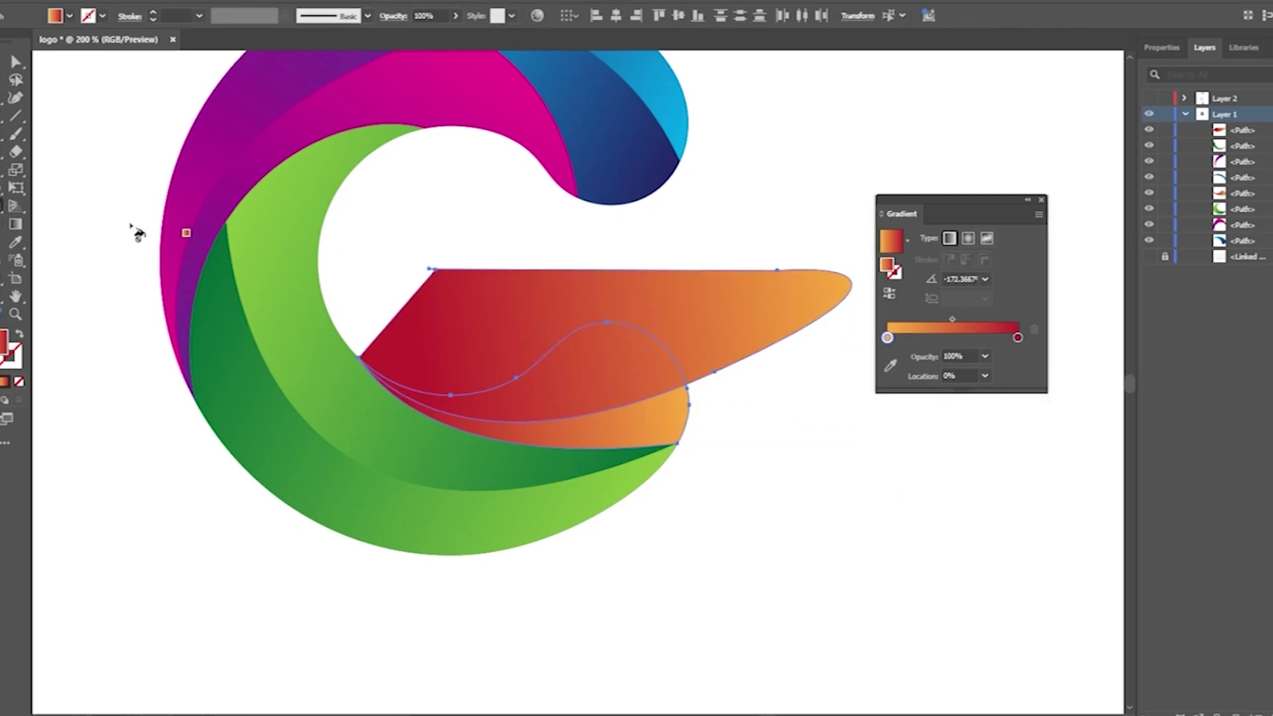
{"action": "left_click", "coordinate": [17, 207]}
{"action": "left_click", "coordinate": [22, 211]}
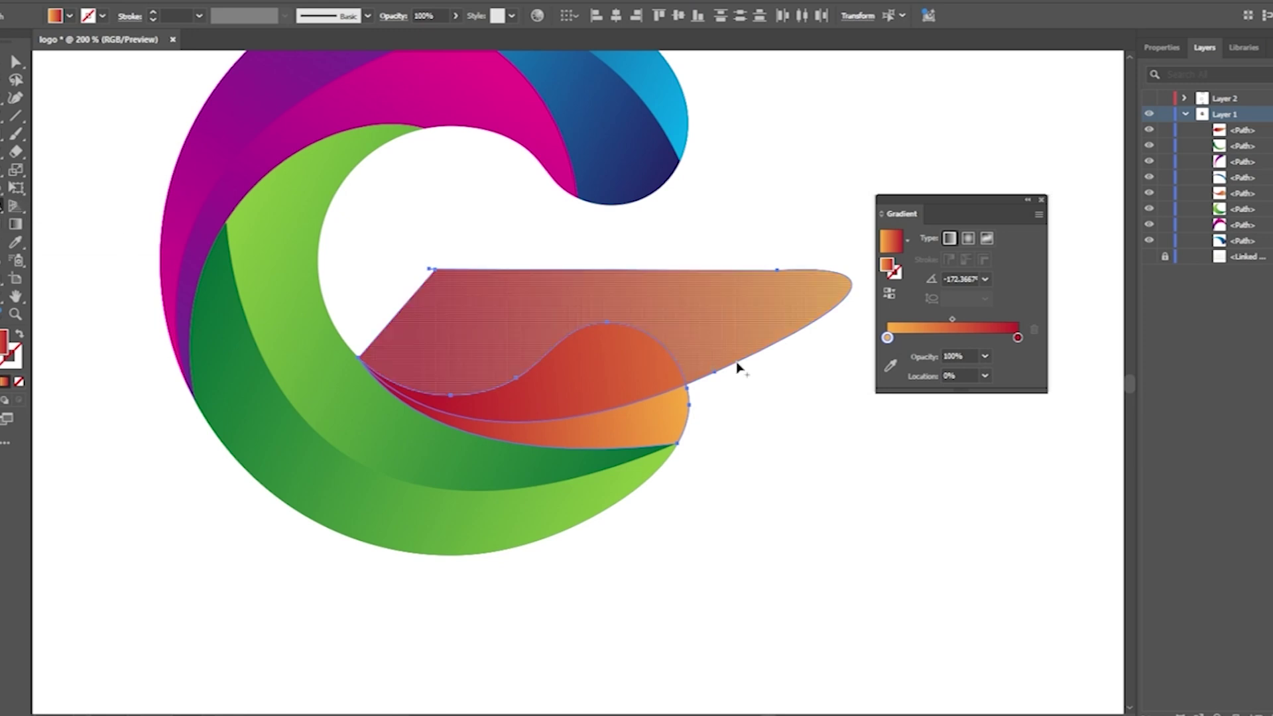
{"action": "left_click", "coordinate": [750, 347], "text": "alt"}
{"action": "key", "text": "v"}
{"action": "left_click", "coordinate": [750, 330]}
Reverse the gradient on the upper strip of the orange segment.
{"action": "left_click", "coordinate": [660, 369]}
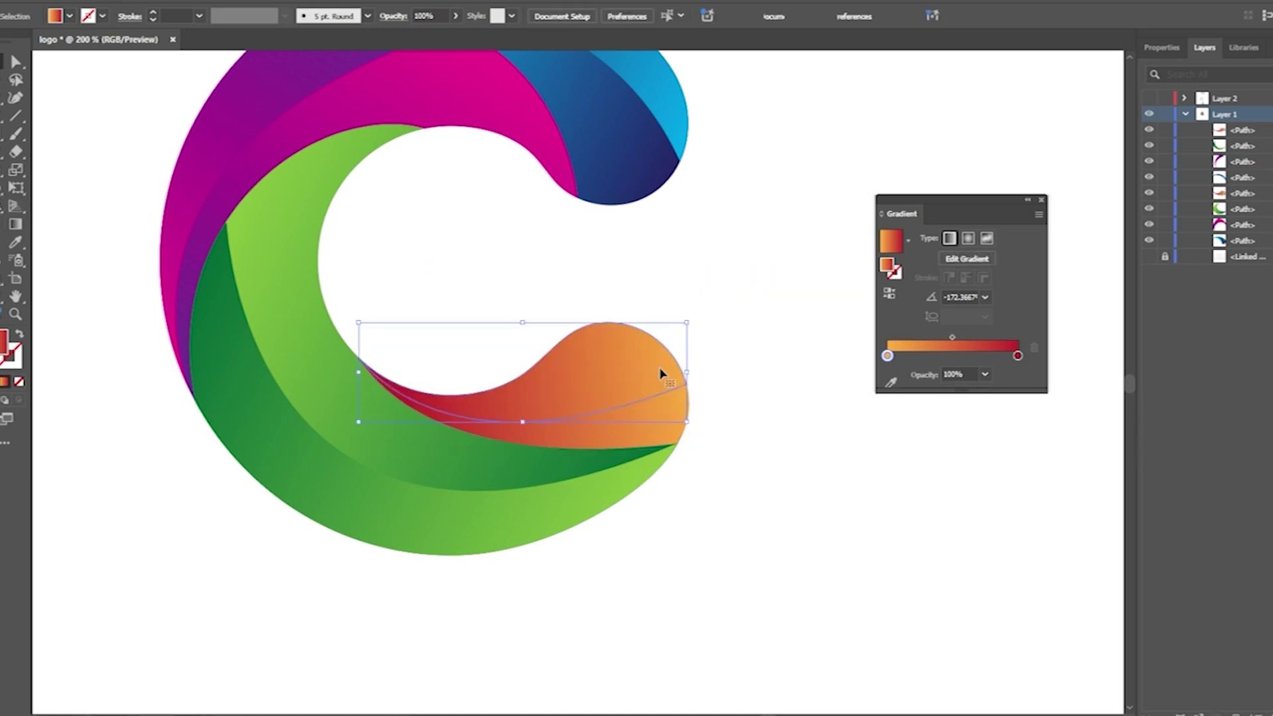
{"action": "left_click", "coordinate": [889, 292]}
{"action": "key", "text": "ctrl+0"}
{"action": "left_click", "coordinate": [816, 395]}
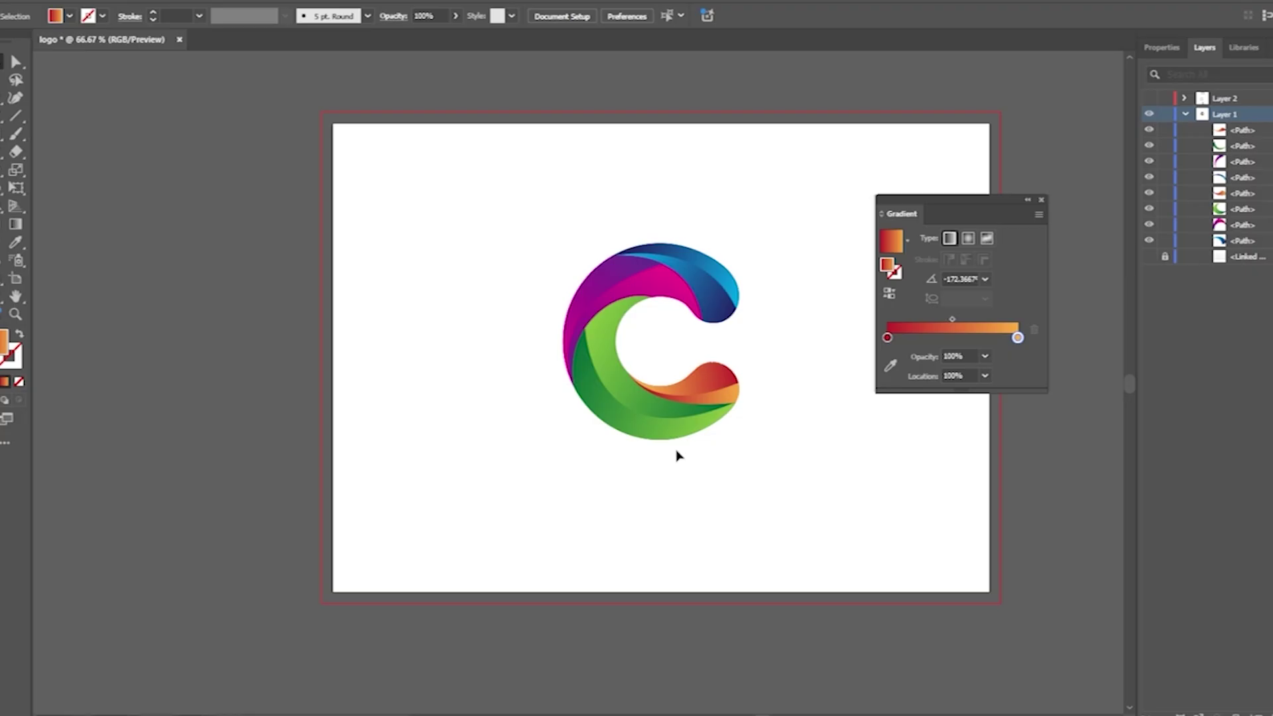
Compare the logo with the finished example image Untitled-2-01.jpg.
{"action": "left_click_drag", "start_coordinate": [677, 455], "coordinate": [599, 449]}
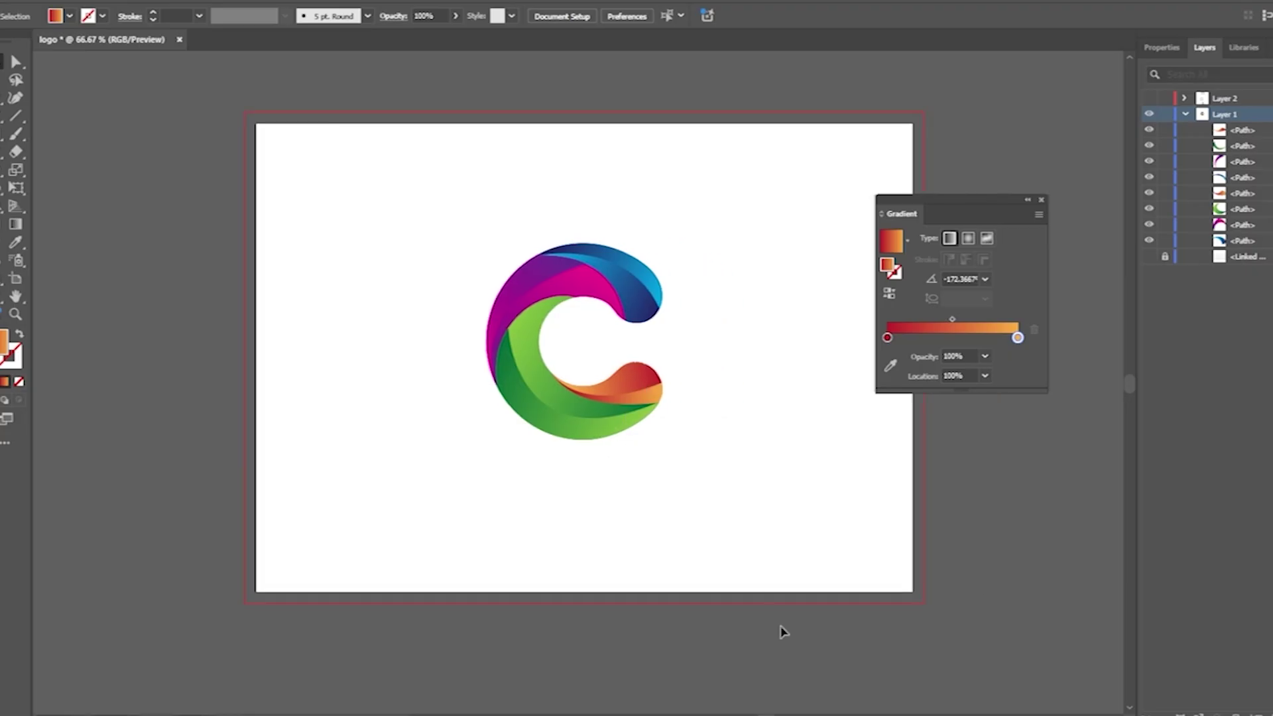
{"action": "key", "text": "alt+Tab"}
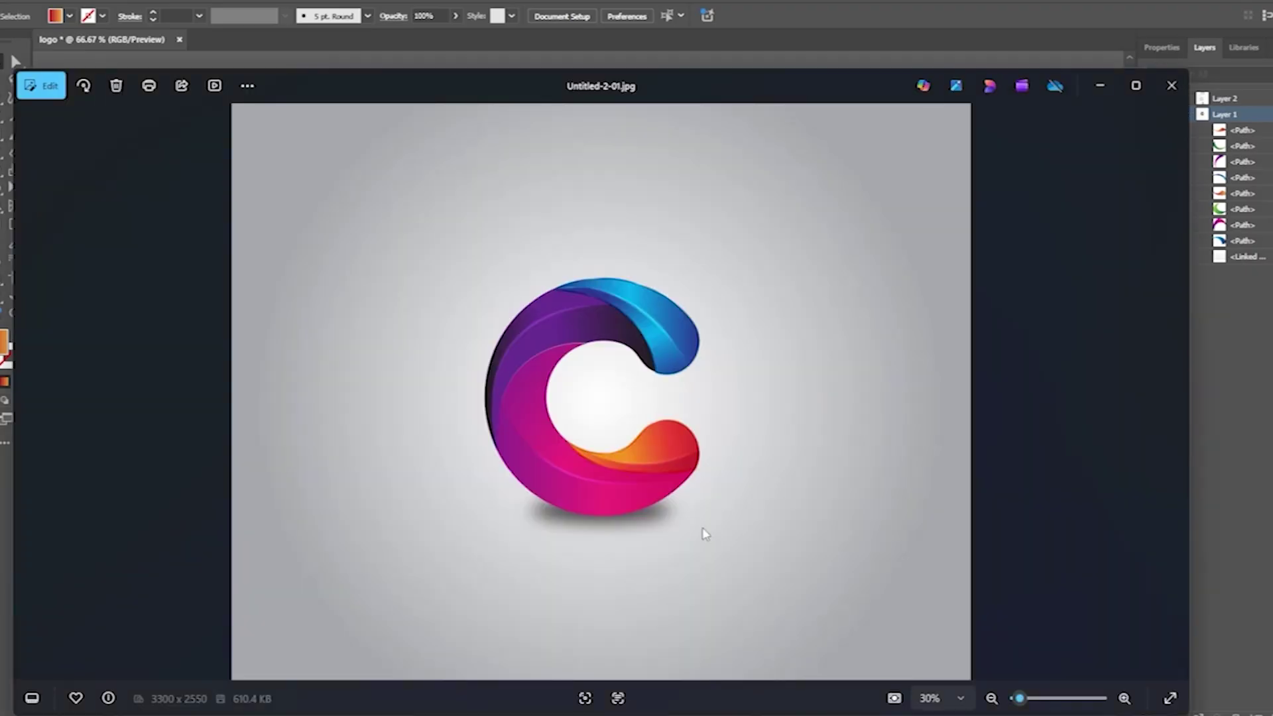
{"action": "mouse_move", "coordinate": [781, 706]}
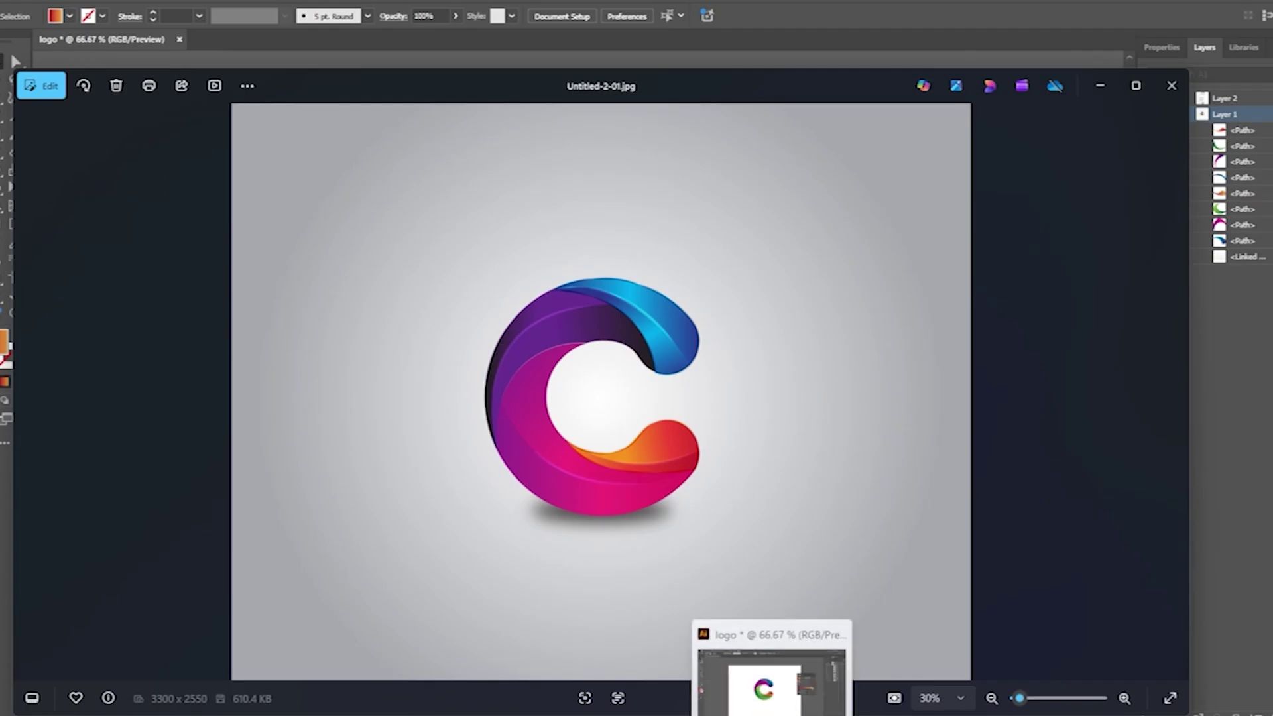
Switch back to the logo document in Illustrator and reverse the gradients on the lower and upper purple strips.
{"action": "left_click", "coordinate": [769, 670]}
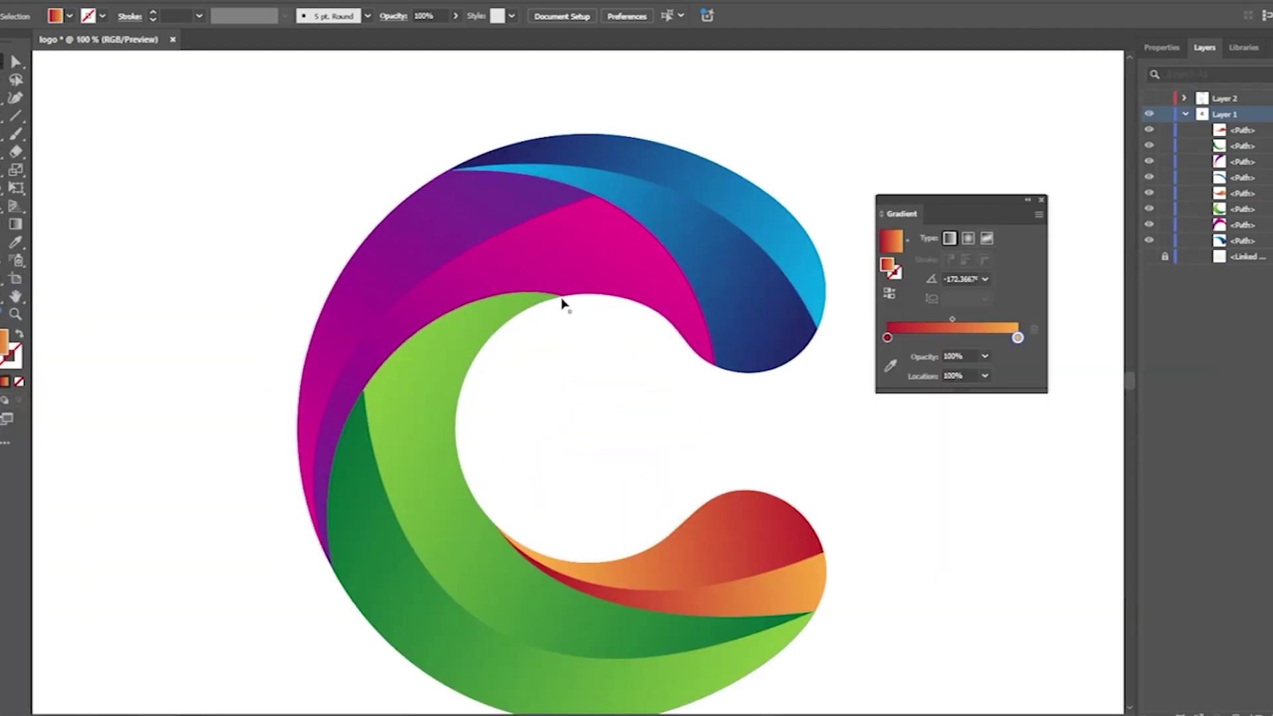
{"action": "scroll", "coordinate": [563, 302], "scroll_direction": "up", "scroll_amount": 3}
{"action": "left_click", "coordinate": [631, 294]}
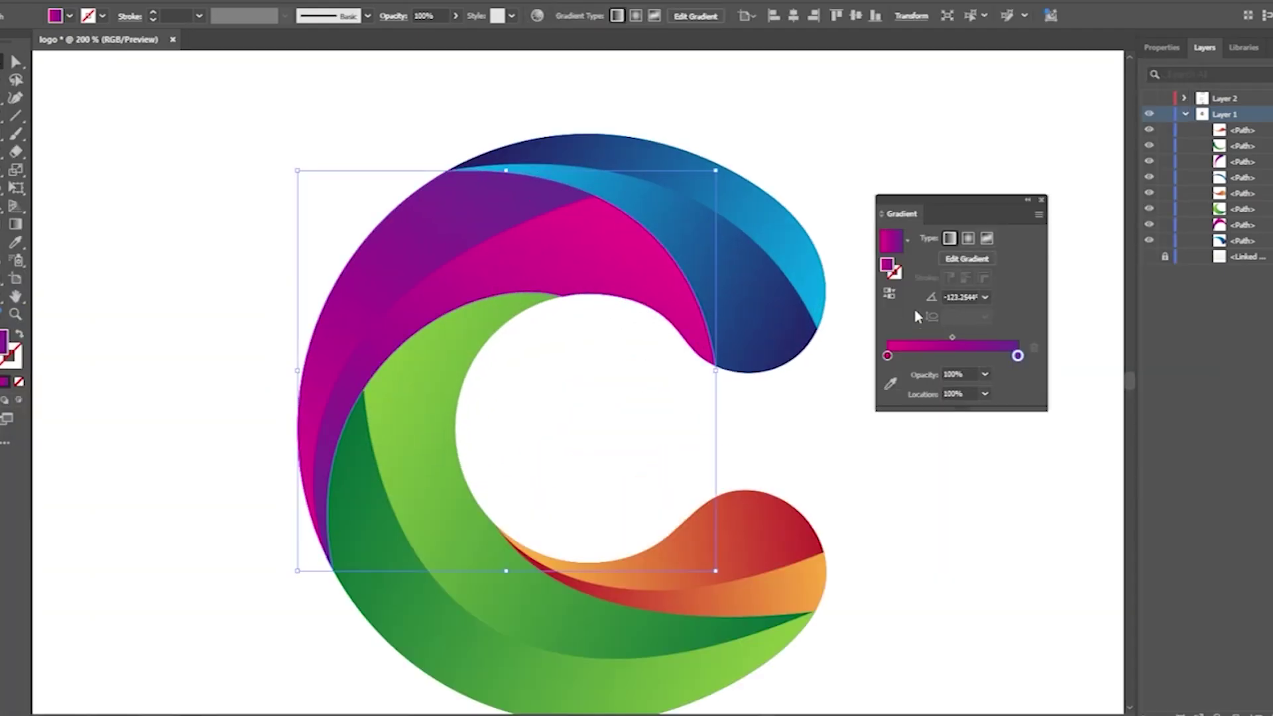
{"action": "left_click", "coordinate": [889, 292]}
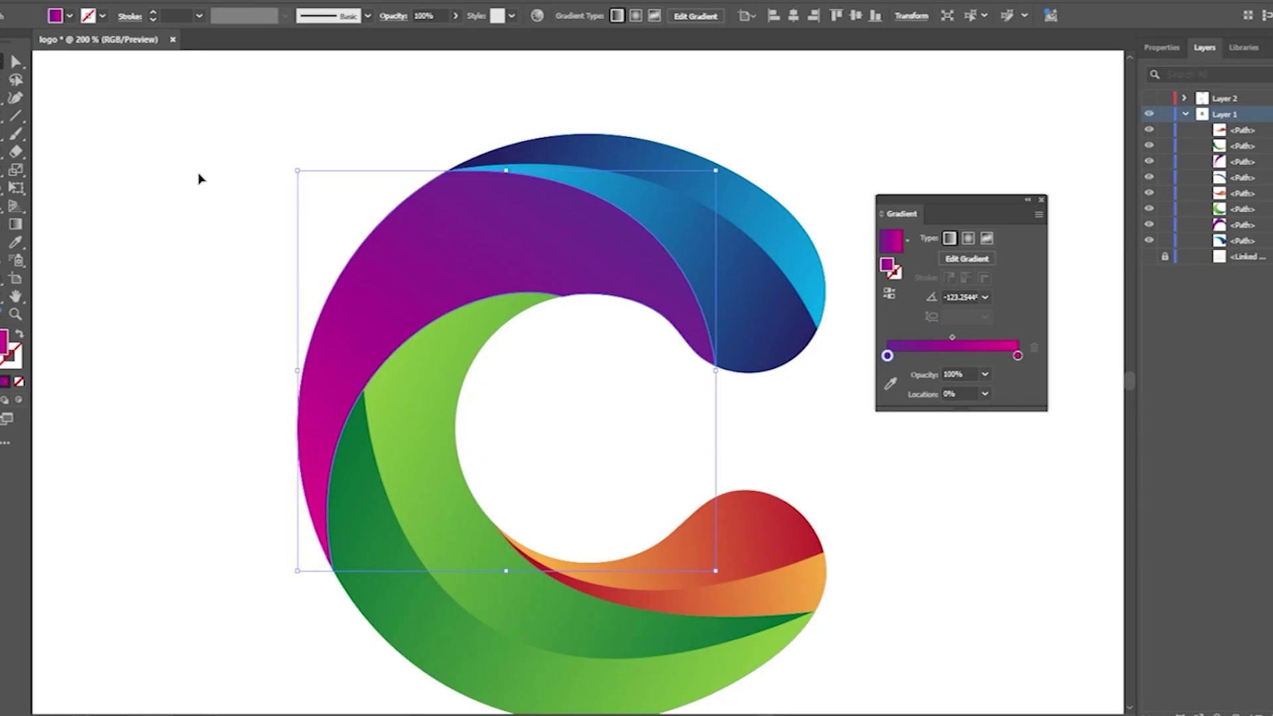
{"action": "left_click", "coordinate": [199, 176]}
{"action": "left_click", "coordinate": [434, 235]}
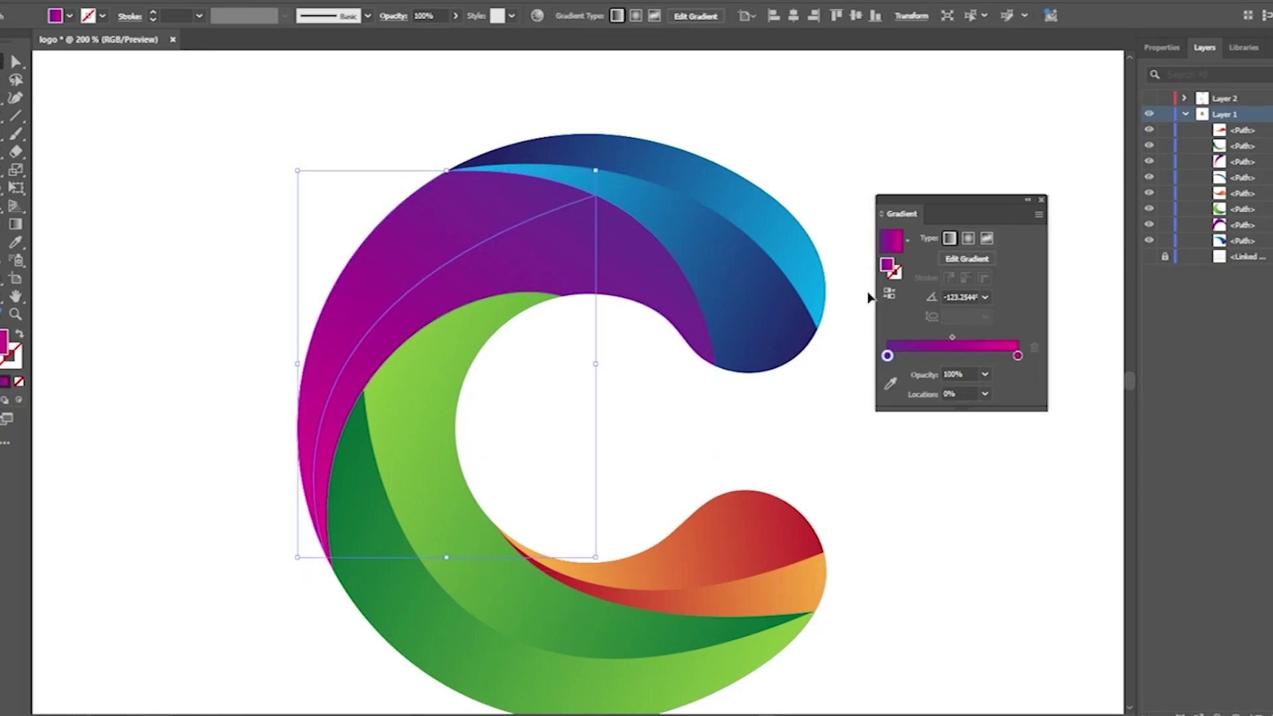
{"action": "left_click", "coordinate": [890, 293]}
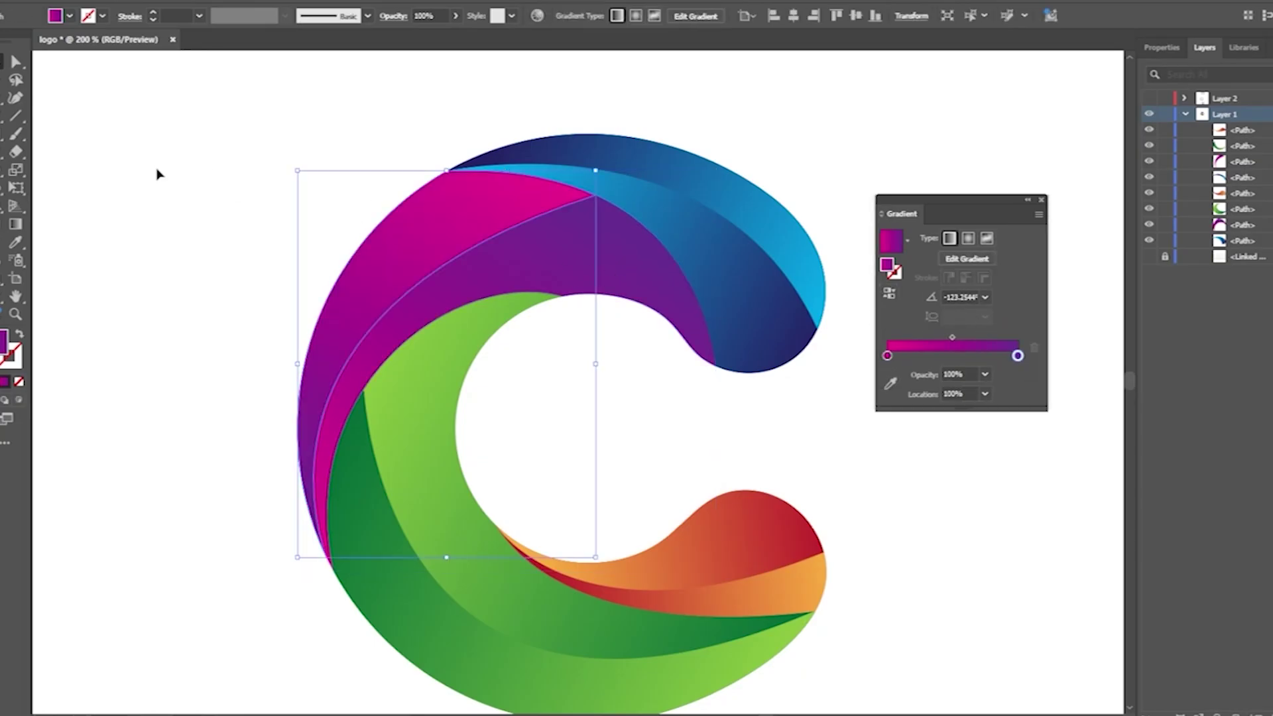
Reverse the gradients on the inner and outer green strips of the logo.
{"action": "left_click", "coordinate": [196, 207]}
{"action": "scroll", "coordinate": [199, 209], "scroll_direction": "down", "scroll_amount": 1}
{"action": "left_click", "coordinate": [360, 372]}
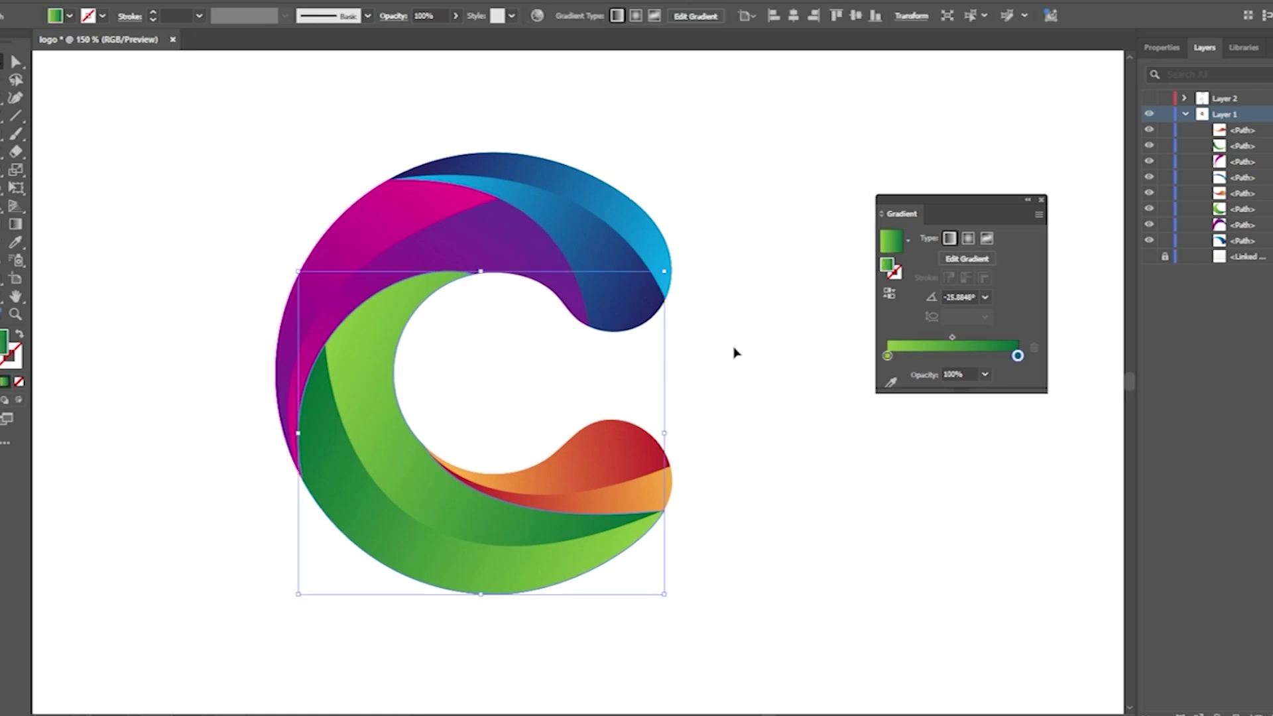
{"action": "left_click", "coordinate": [889, 294]}
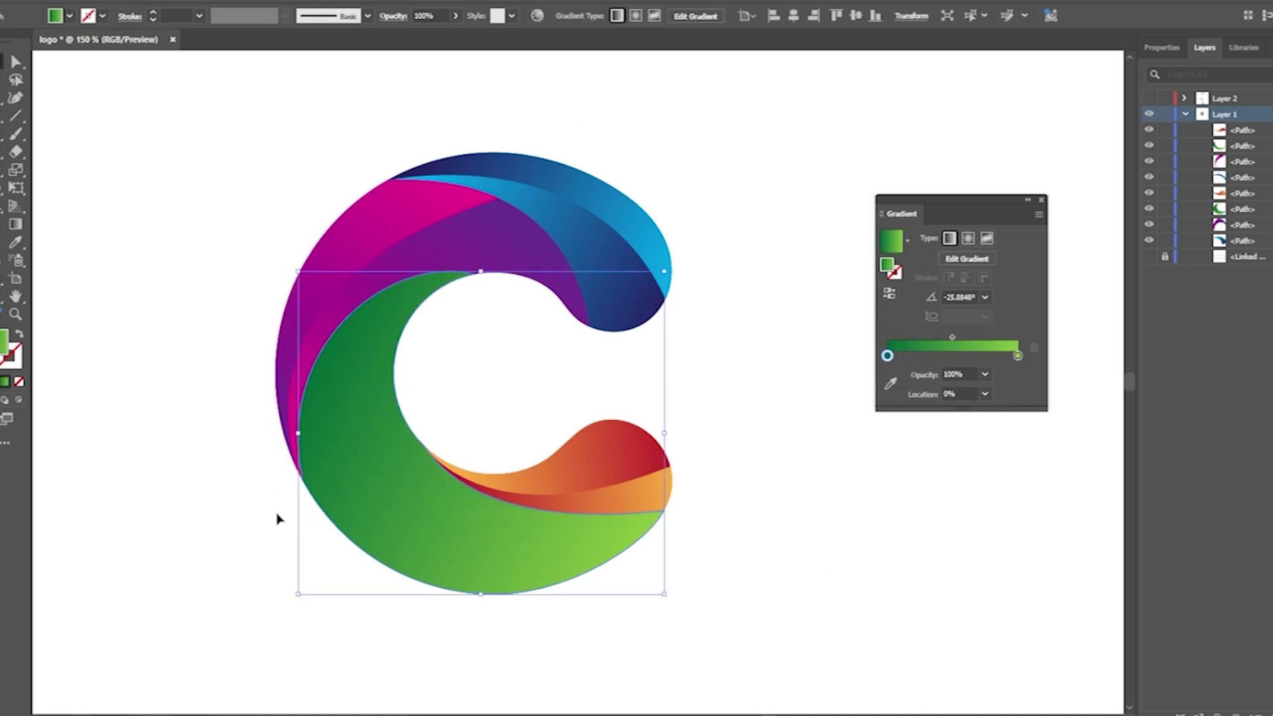
{"action": "left_click", "coordinate": [333, 520]}
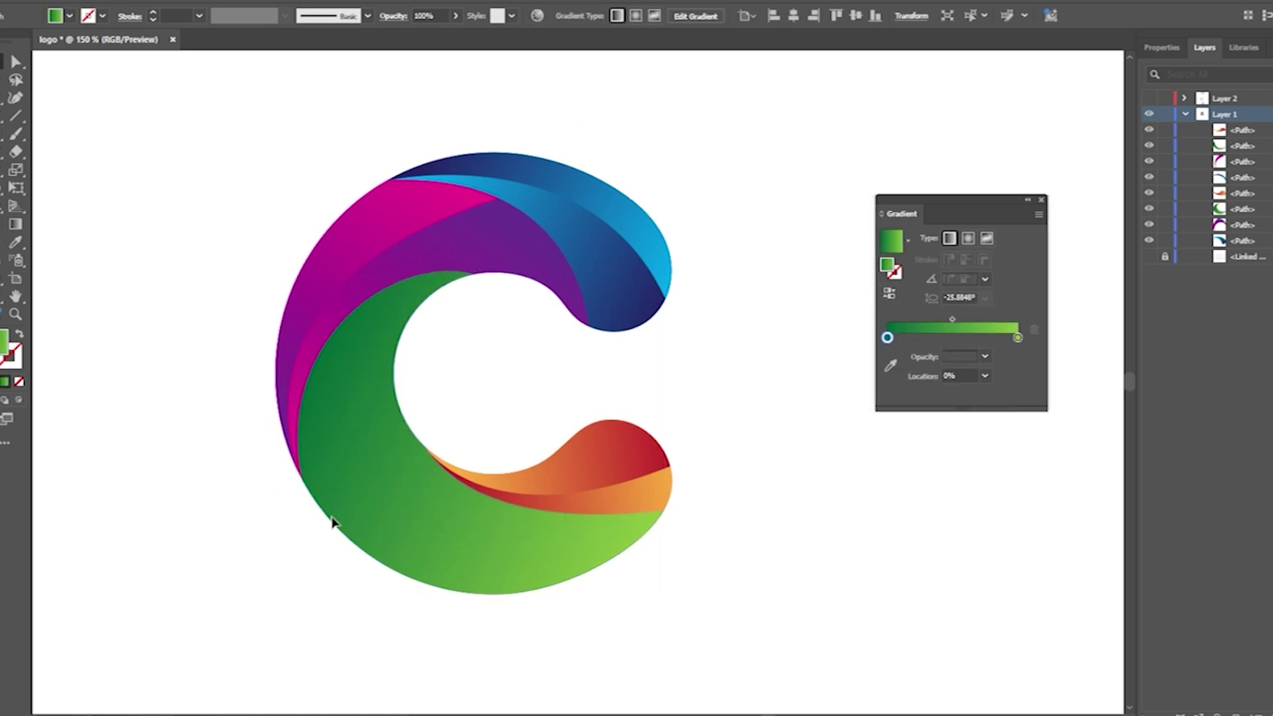
{"action": "left_click", "coordinate": [890, 297]}
{"action": "left_click", "coordinate": [764, 378]}
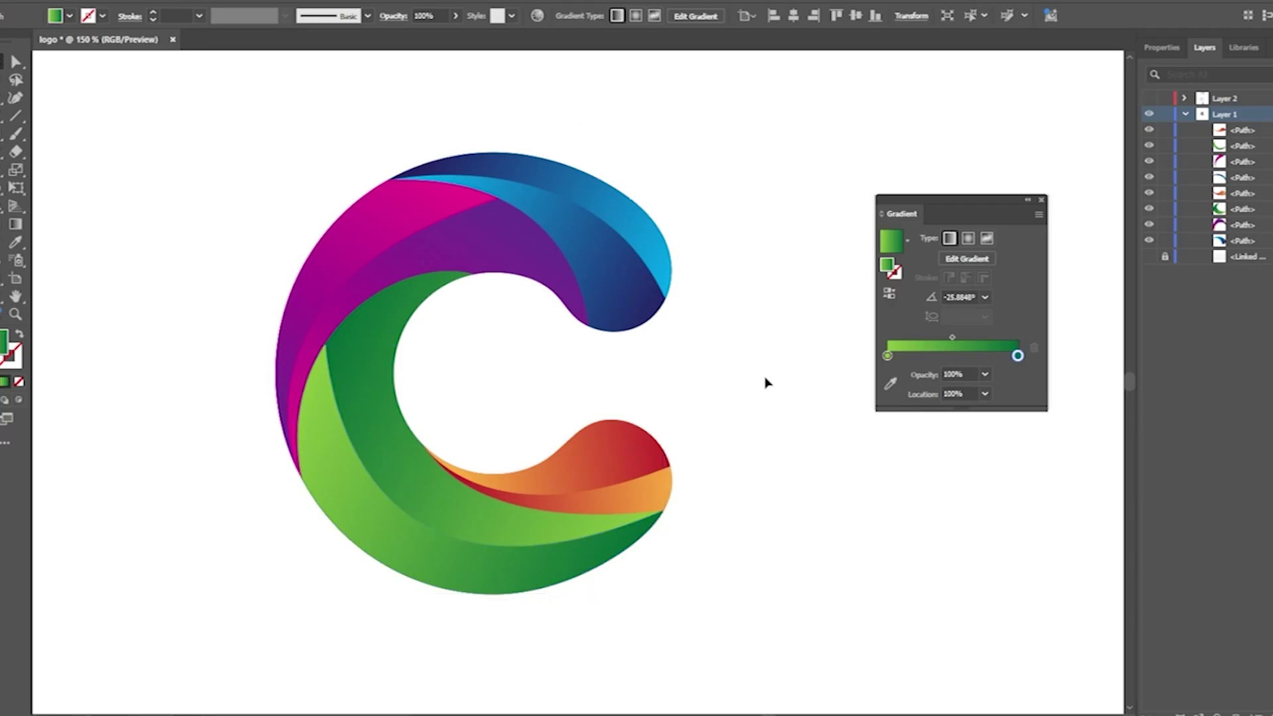
{"action": "left_click", "coordinate": [630, 462]}
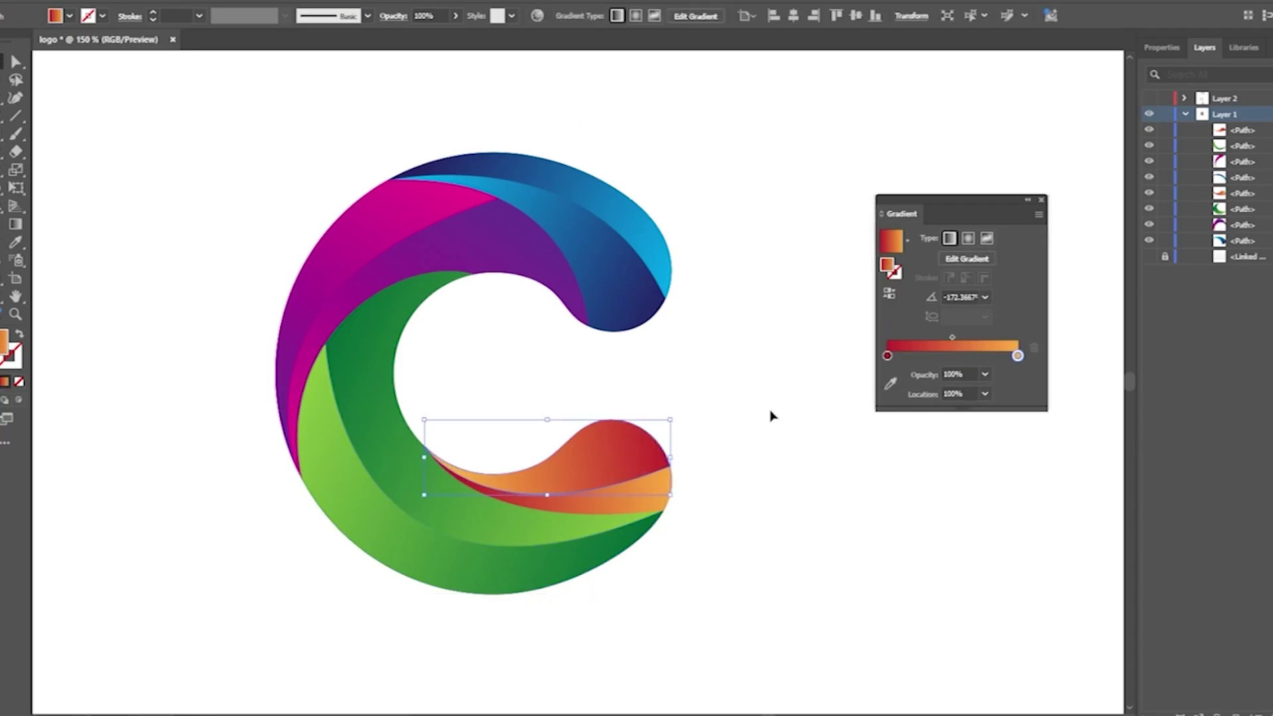
{"action": "left_click", "coordinate": [700, 411]}
{"action": "scroll", "coordinate": [700, 411], "scroll_direction": "down", "scroll_amount": 2}
{"action": "scroll", "coordinate": [668, 264], "scroll_direction": "up", "scroll_amount": 1}
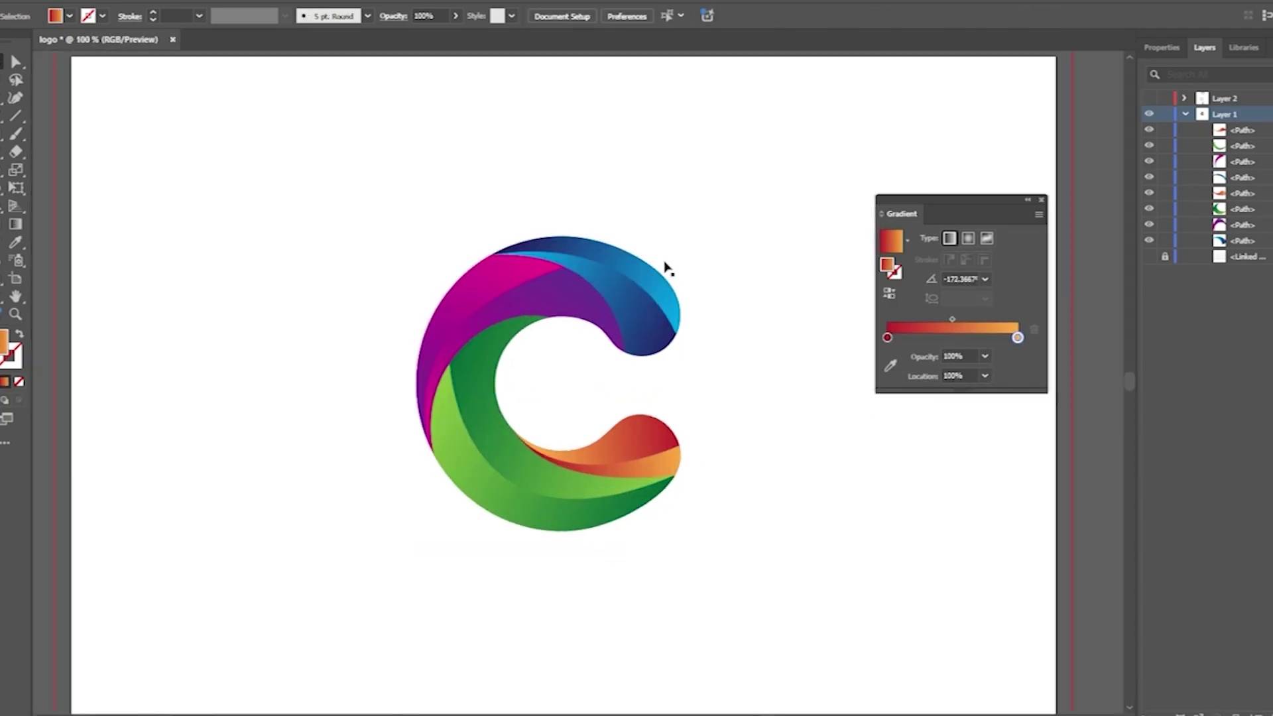
Set the drawing appearance to no fill with a white 2 pt stroke.
{"action": "scroll", "coordinate": [665, 256], "scroll_direction": "up", "scroll_amount": 2}
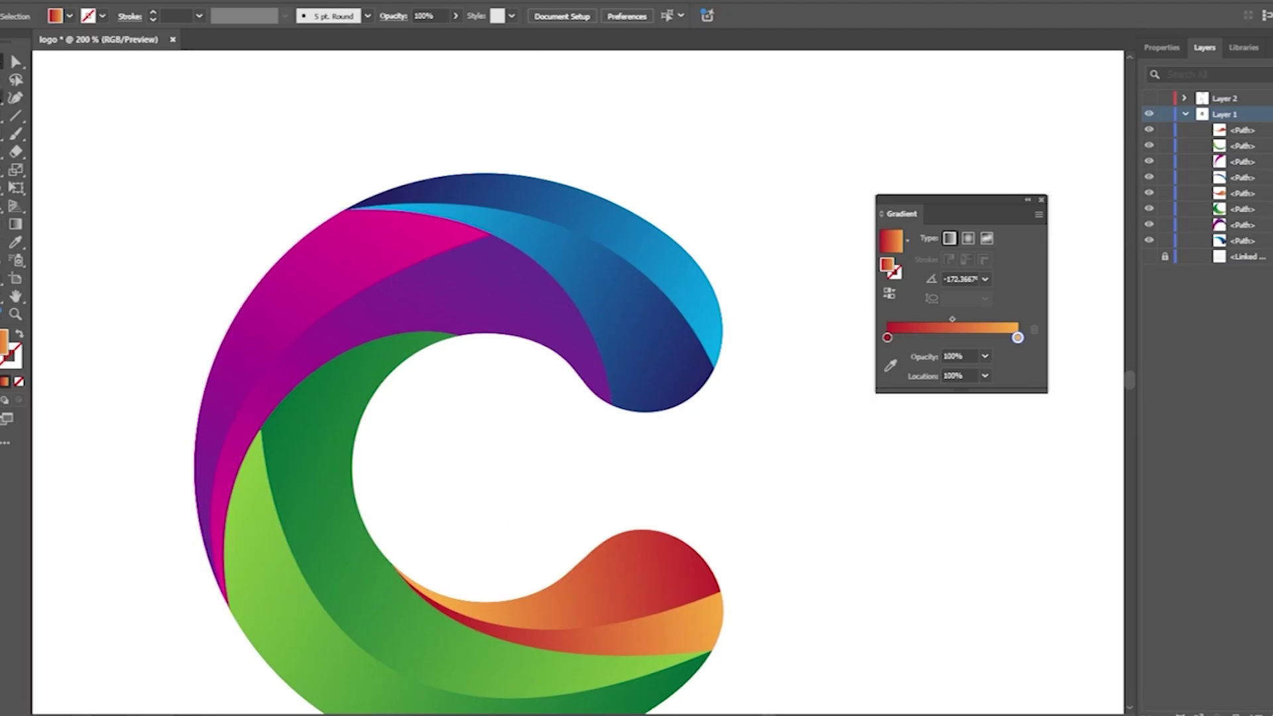
{"action": "left_click", "coordinate": [69, 17]}
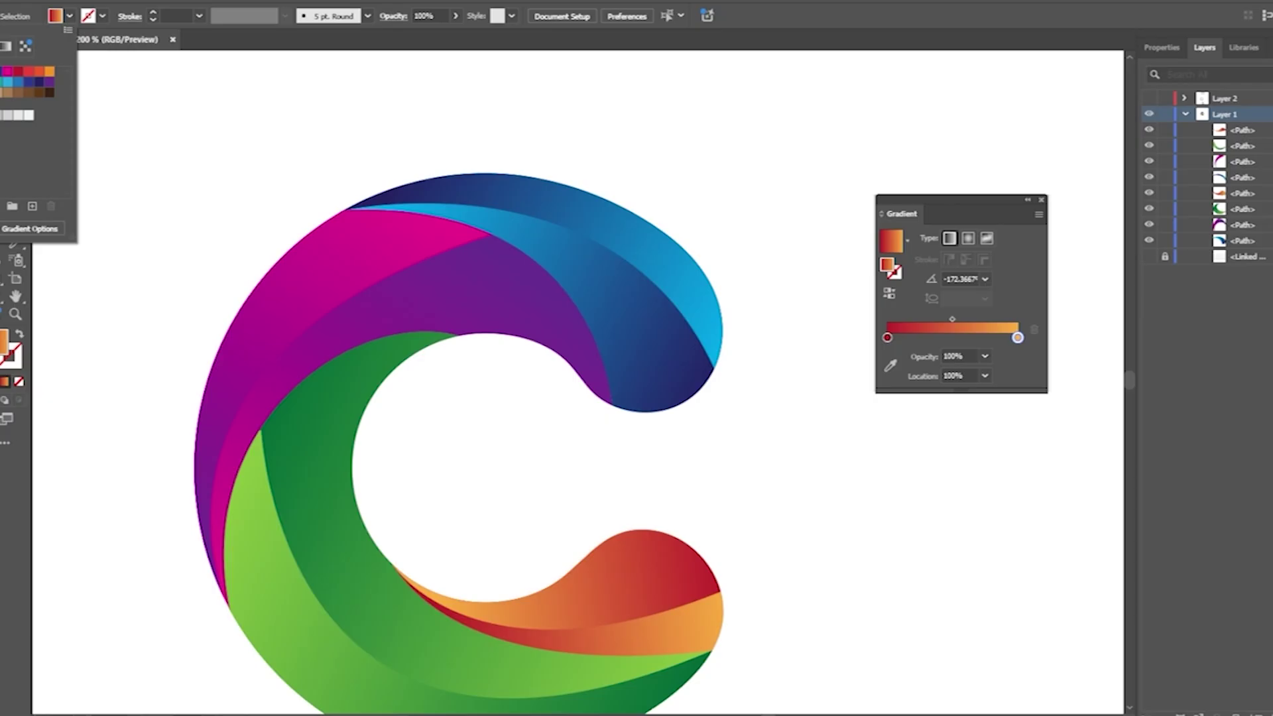
{"action": "left_click", "coordinate": [0, 71]}
{"action": "left_click", "coordinate": [103, 18]}
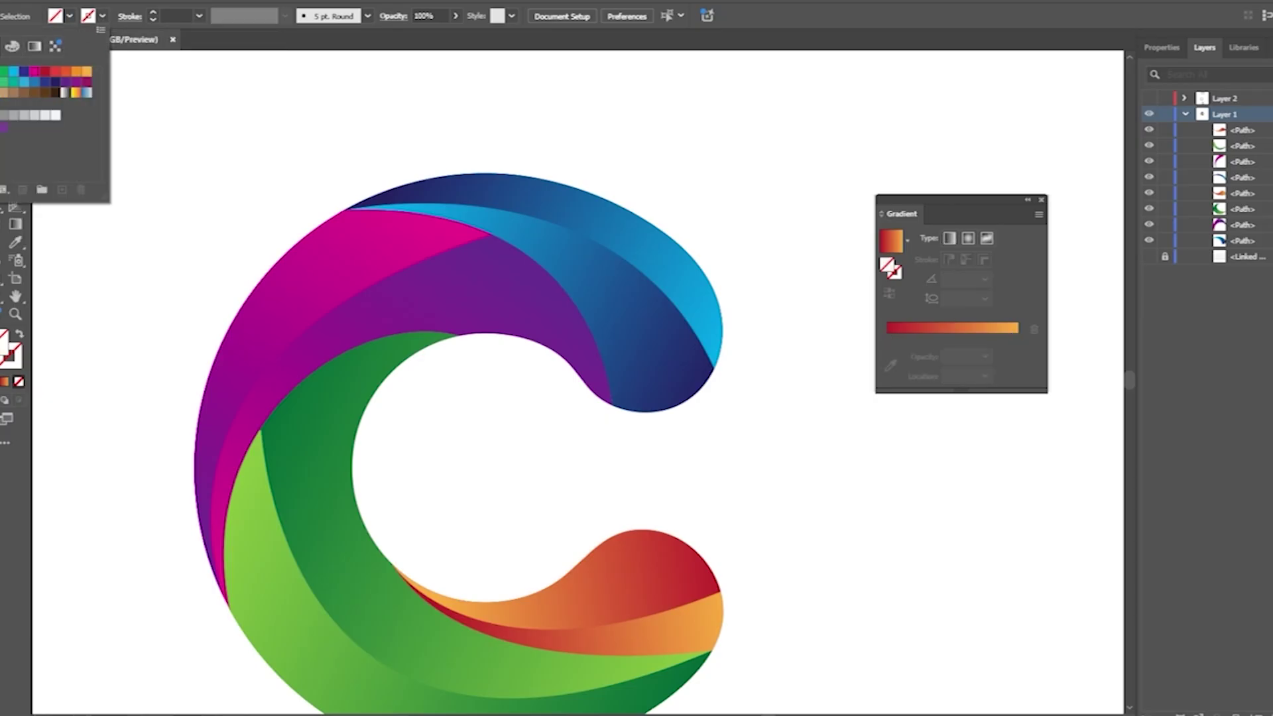
{"action": "left_click", "coordinate": [0, 71]}
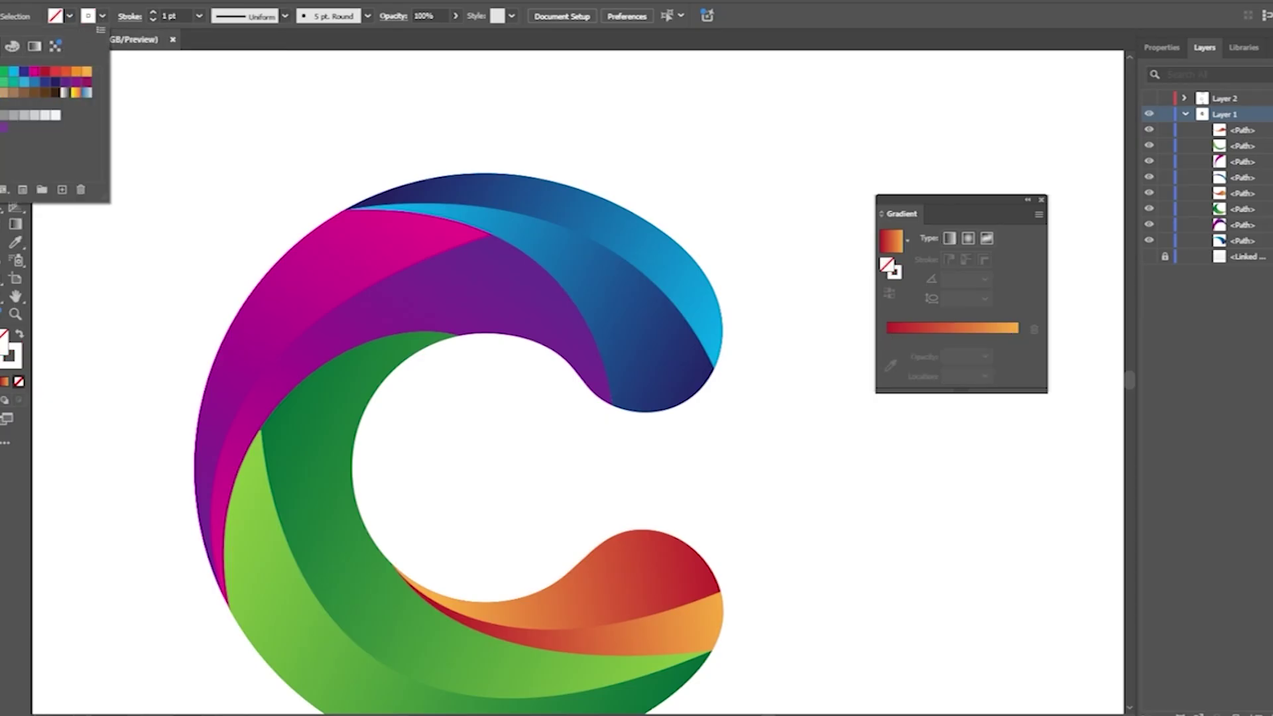
{"action": "left_click", "coordinate": [154, 13]}
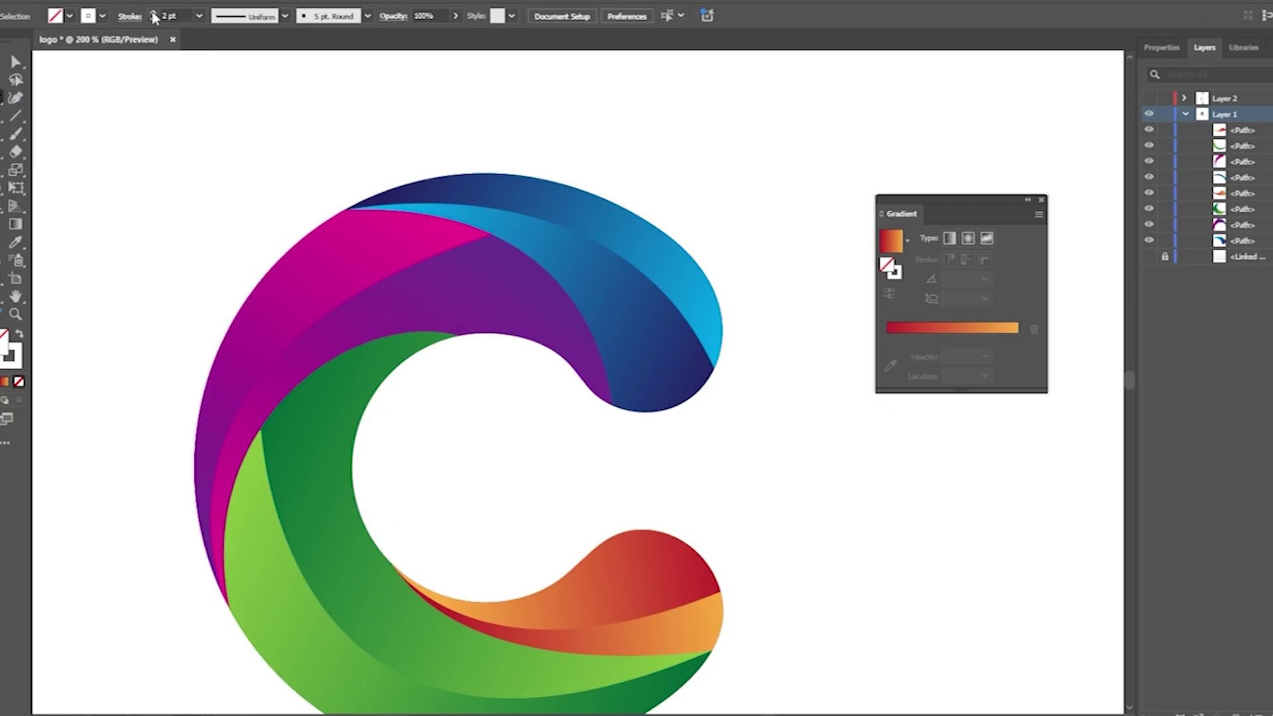
{"action": "left_click", "coordinate": [348, 210]}
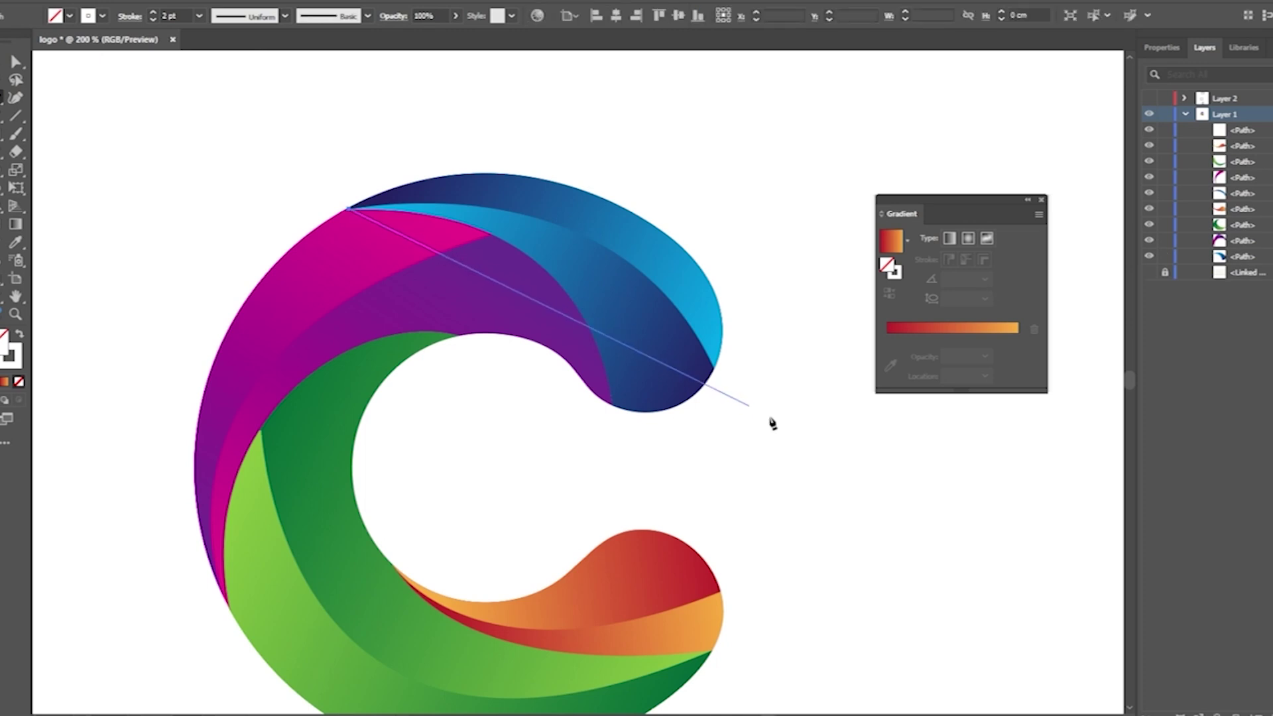
{"action": "left_click", "coordinate": [714, 367]}
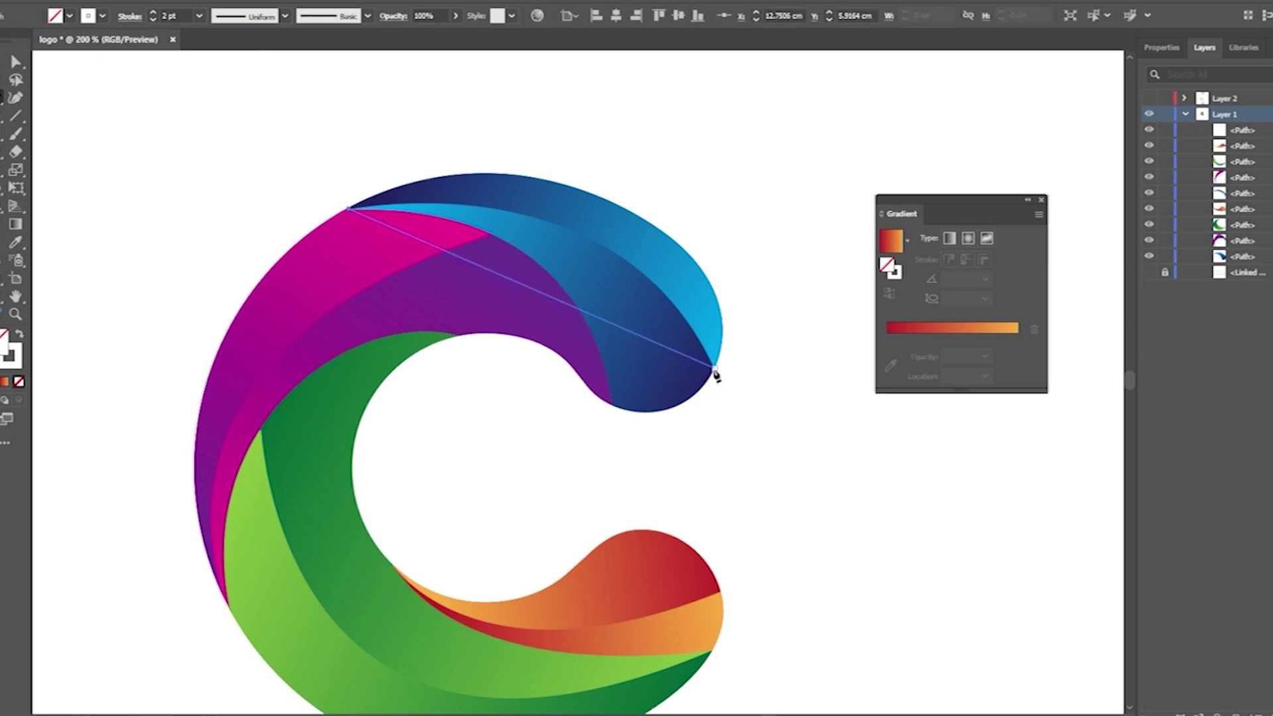
{"action": "left_click_drag", "start_coordinate": [716, 375], "coordinate": [811, 582]}
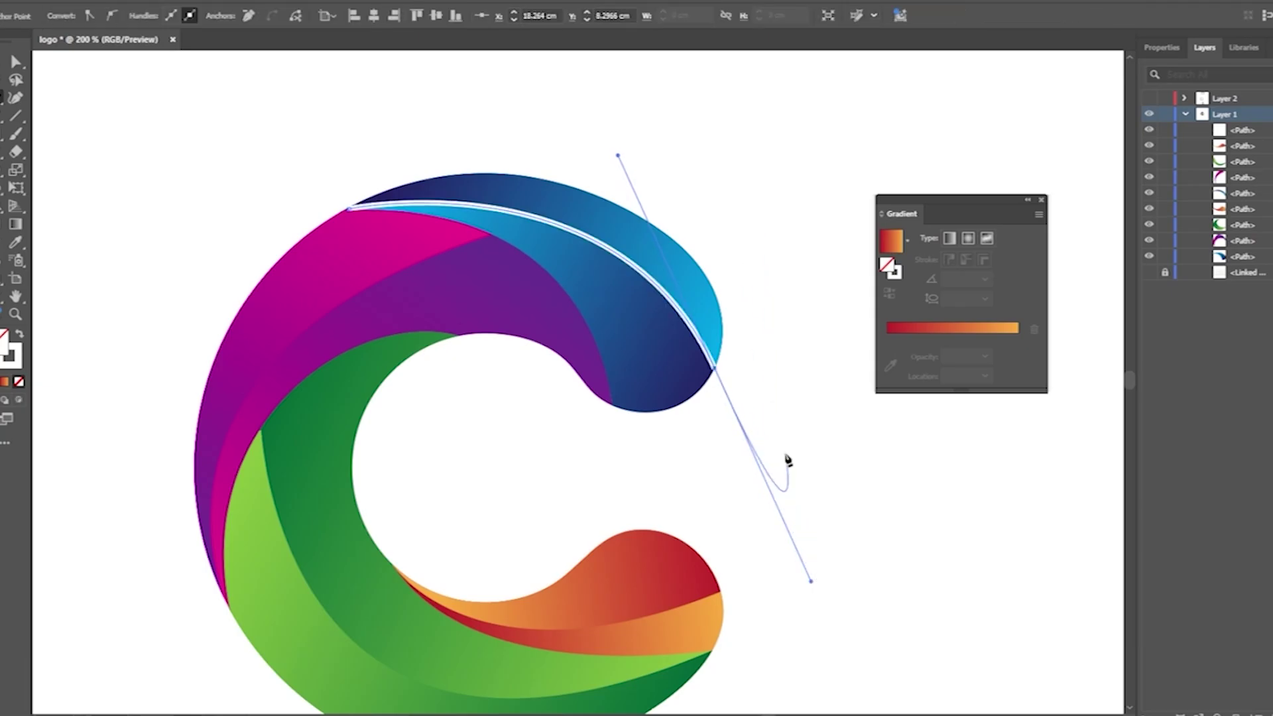
{"action": "key", "text": "ctrl+z"}
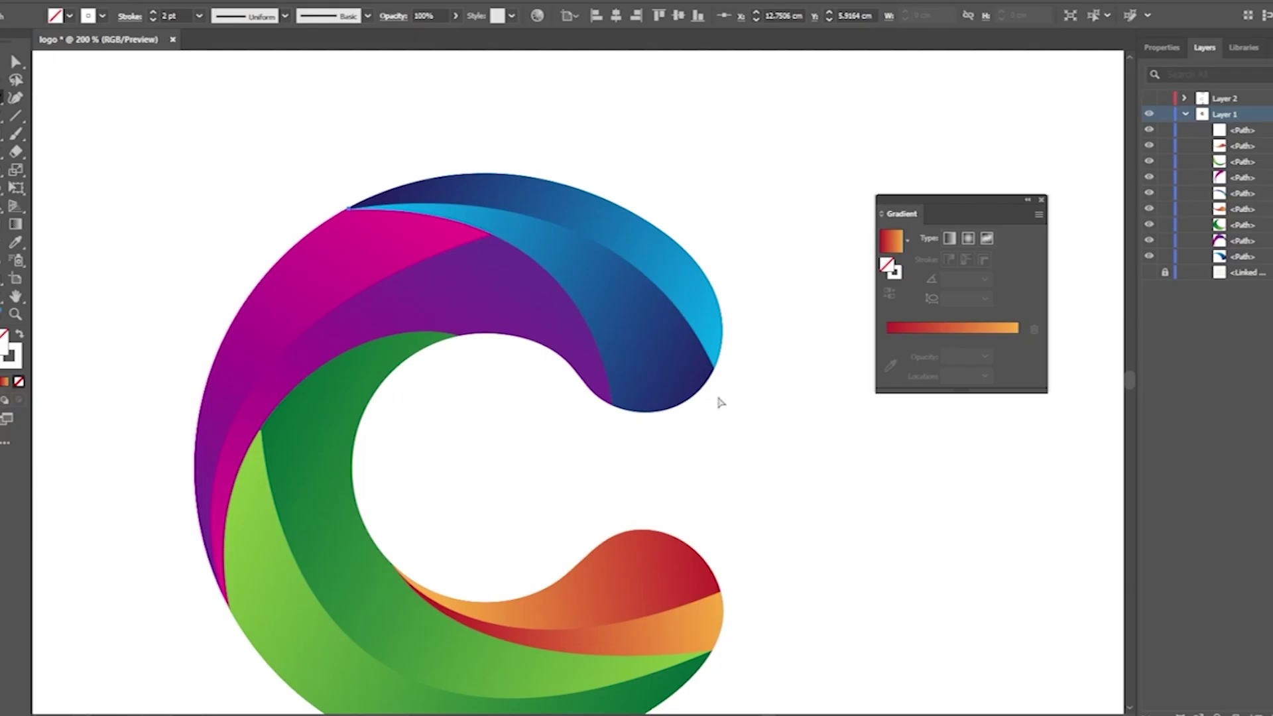
{"action": "key", "text": "ctrl+shift+z"}
{"action": "key", "text": "Delete"}
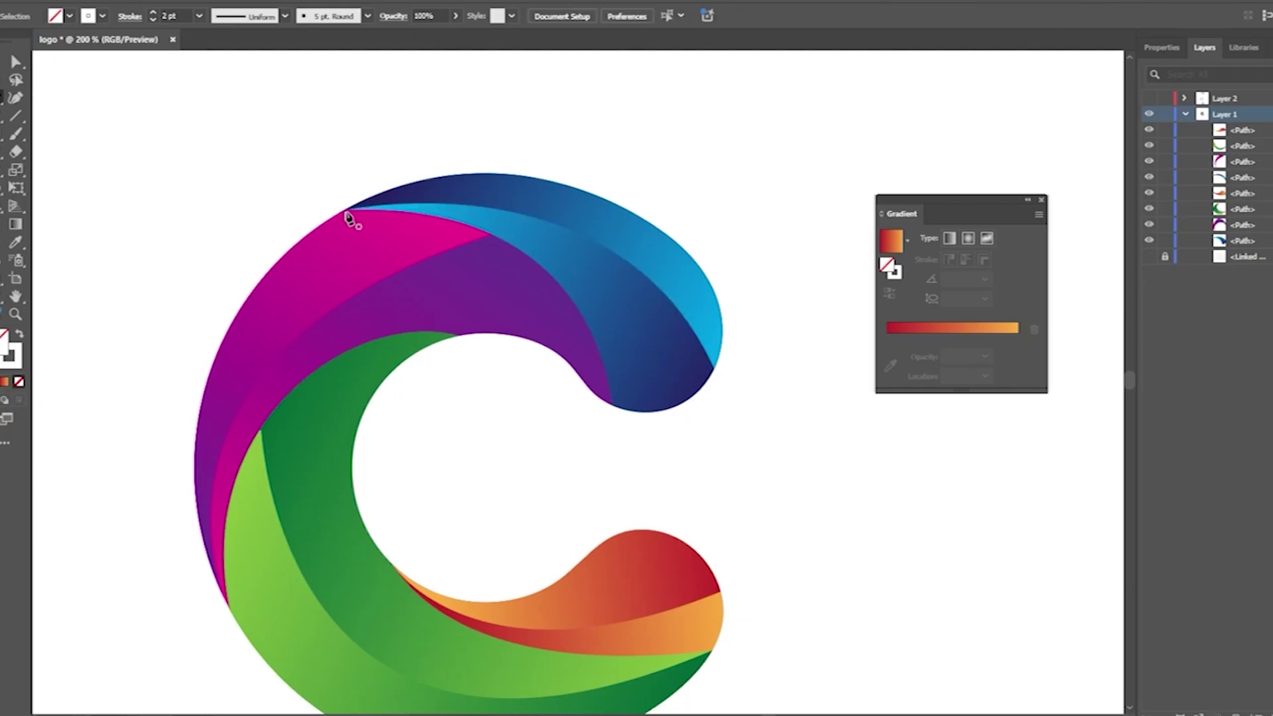
Draw a path from the blue segment's pointed tip to its rounded end and curve it along the boundary between the two blue strips.
{"action": "left_click", "coordinate": [344, 210]}
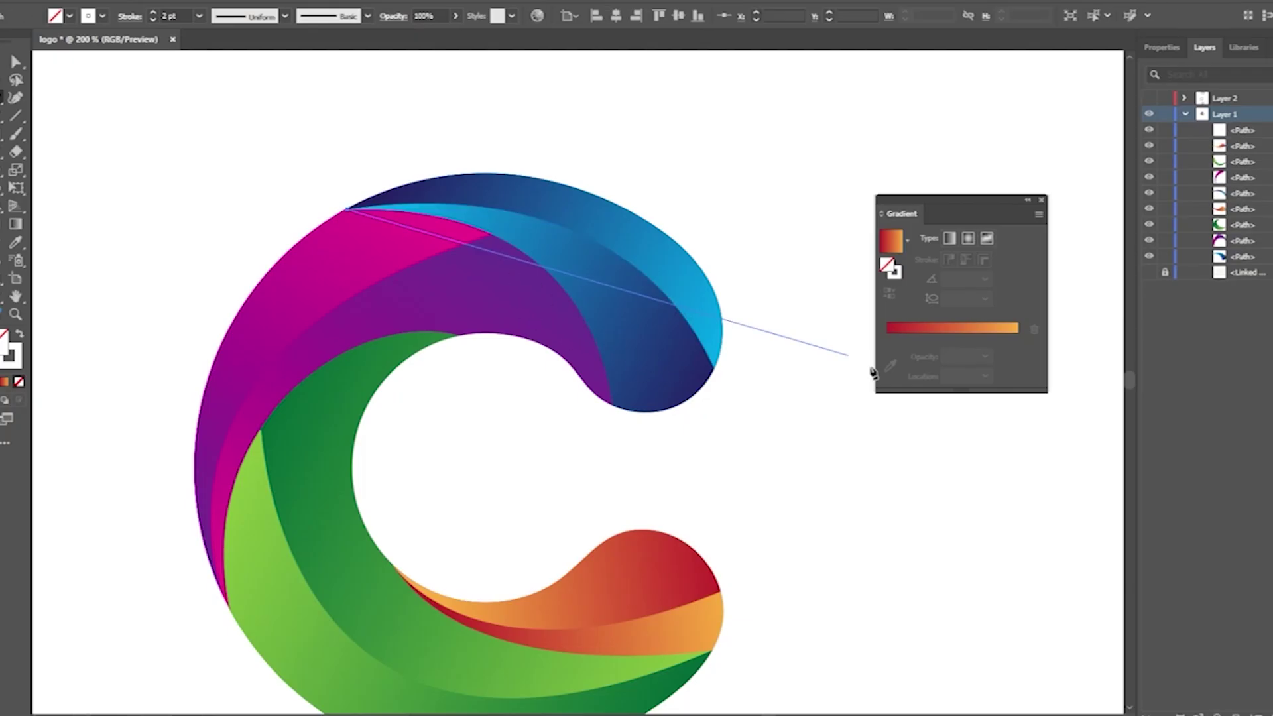
{"action": "left_click", "coordinate": [714, 369]}
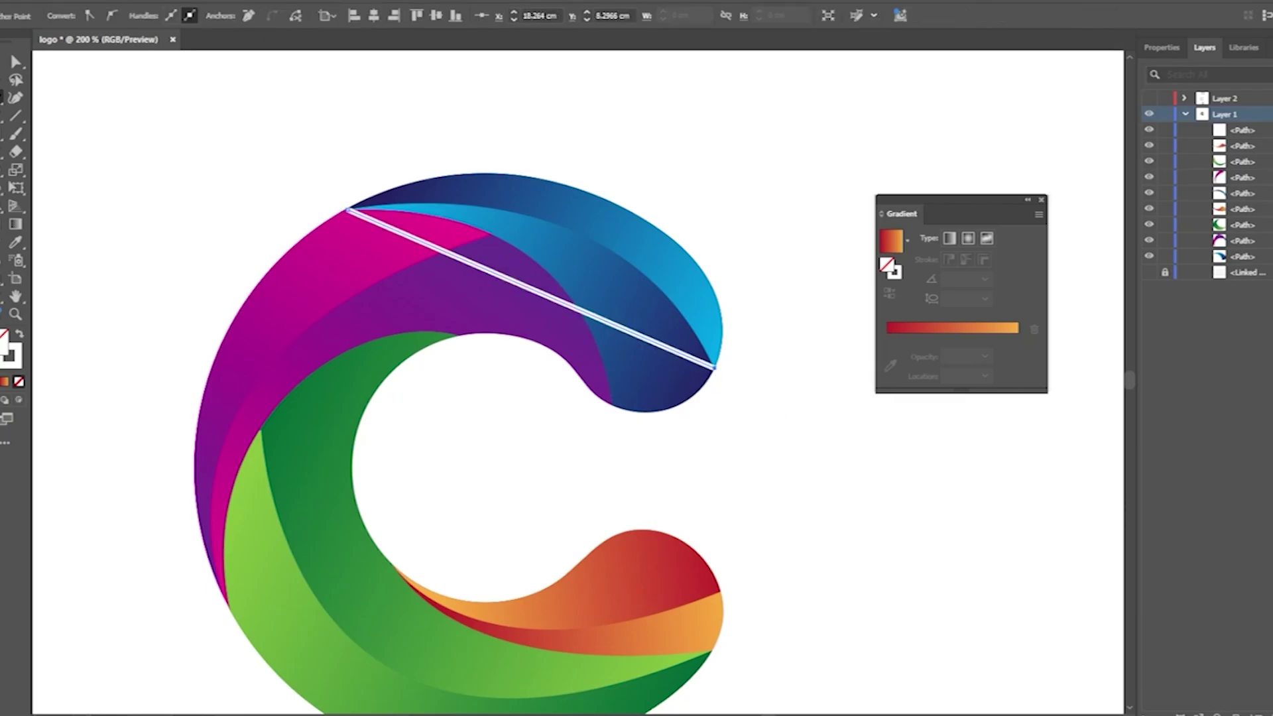
{"action": "left_click_drag", "start_coordinate": [15, 98], "coordinate": [40, 154]}
{"action": "left_click_drag", "start_coordinate": [346, 211], "coordinate": [630, 161]}
{"action": "scroll", "coordinate": [673, 292], "scroll_direction": "down", "scroll_amount": 1}
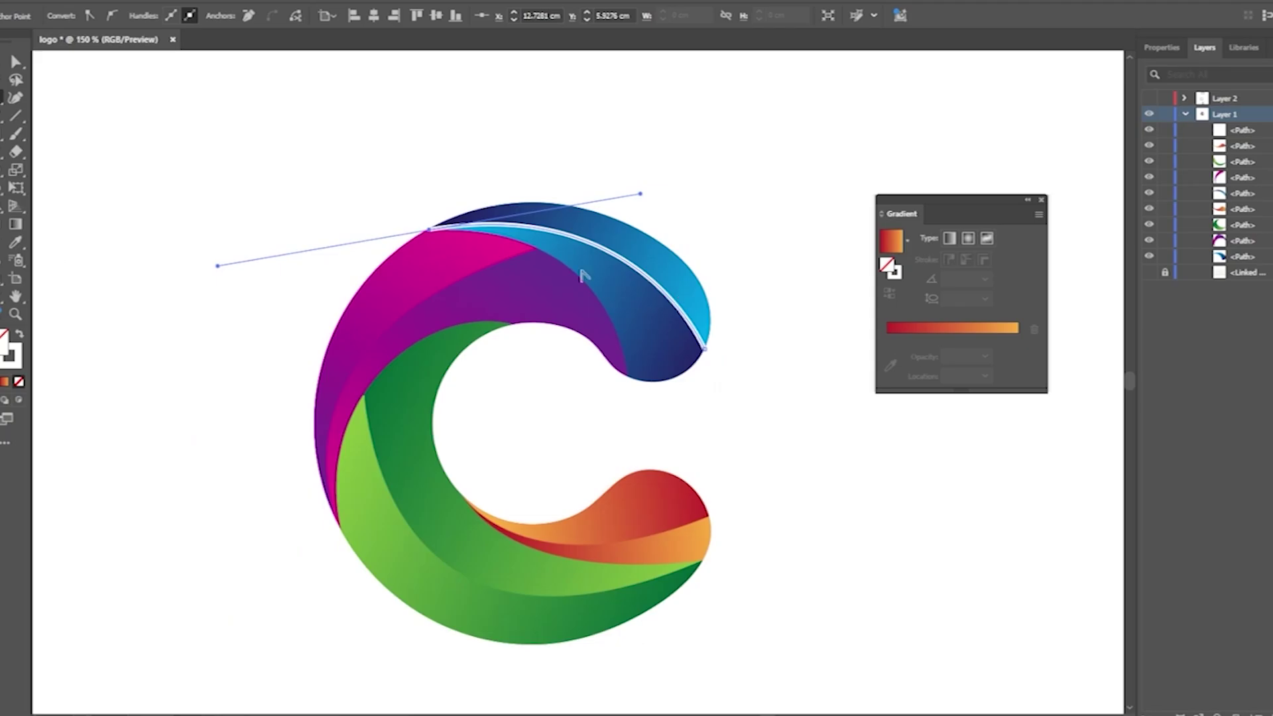
Reduce the white highlight curve's stroke to 1 pt and apply the lens-shaped width profile that tapers at both ends.
{"action": "left_click", "coordinate": [16, 101]}
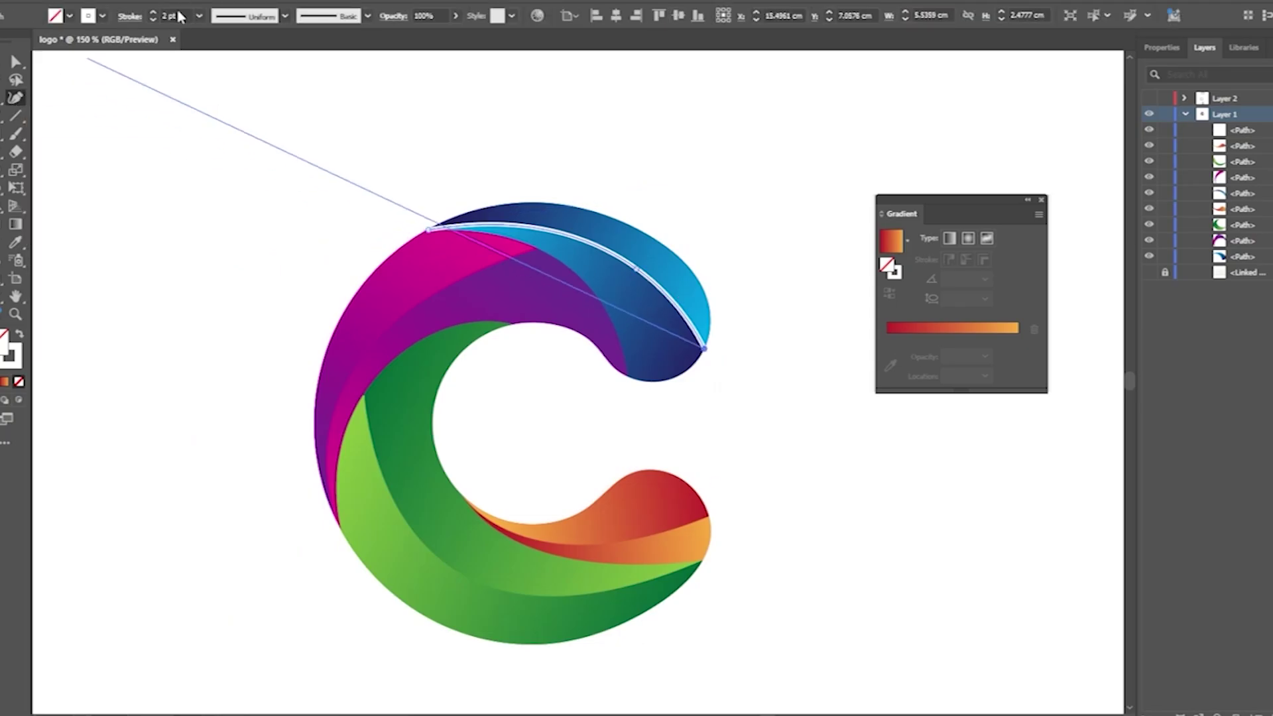
{"action": "left_click", "coordinate": [153, 21]}
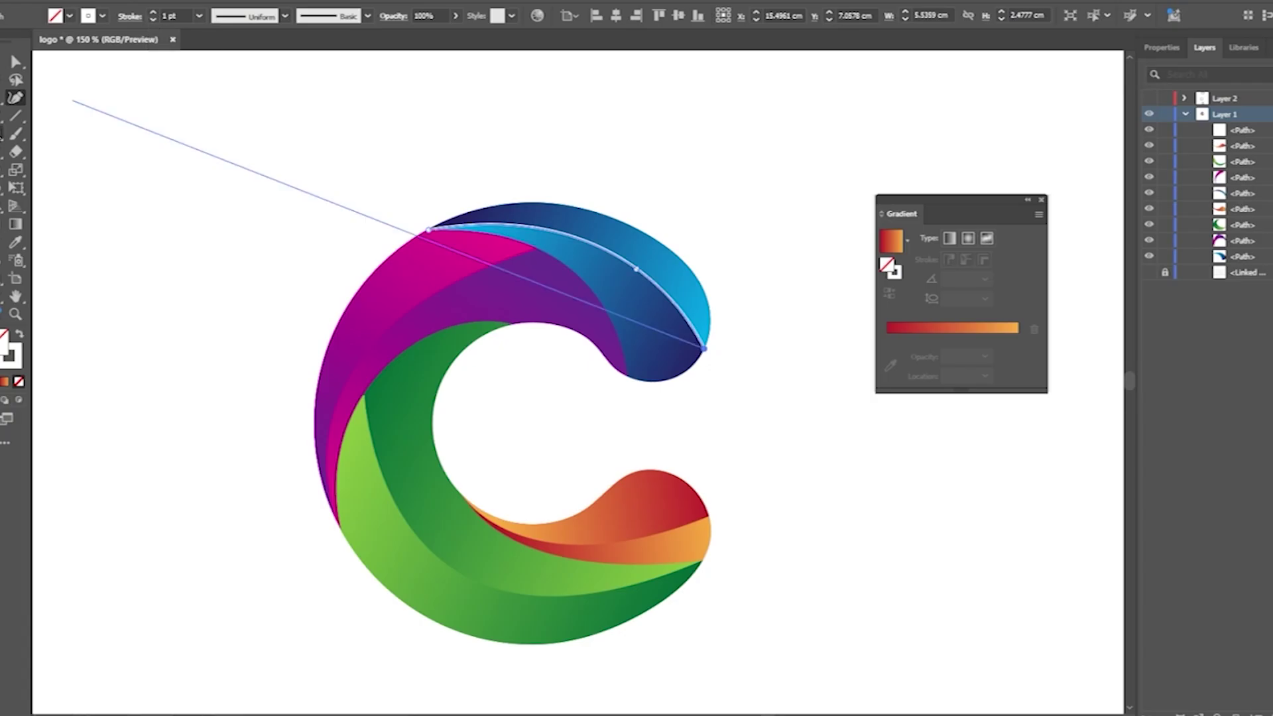
{"action": "key", "text": "a"}
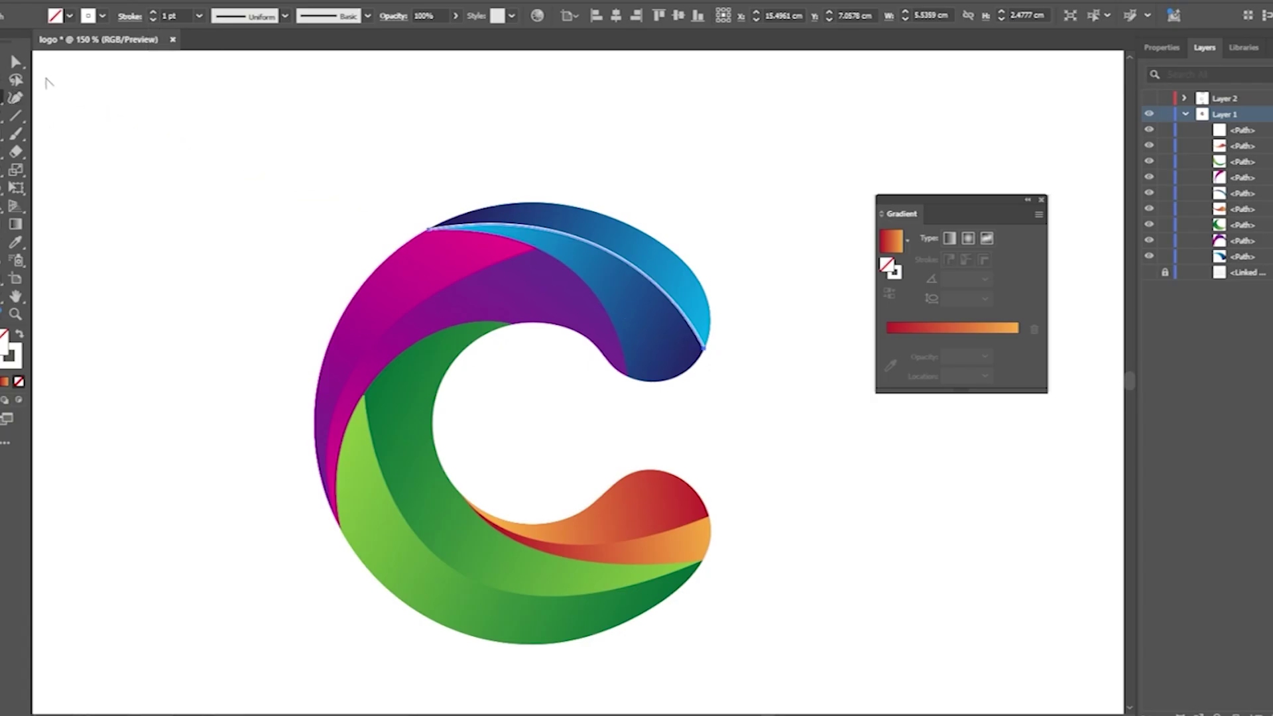
{"action": "left_click", "coordinate": [230, 18]}
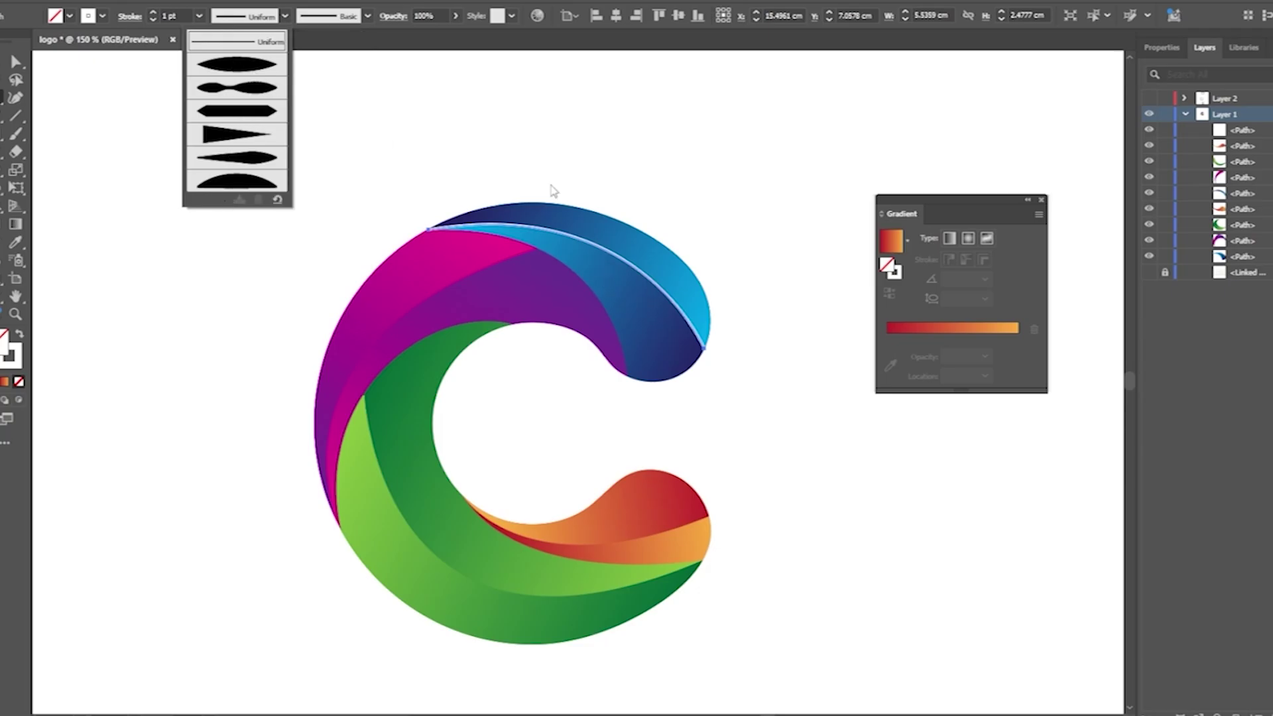
{"action": "left_click", "coordinate": [622, 299]}
{"action": "scroll", "coordinate": [622, 300], "scroll_direction": "up", "scroll_amount": 3}
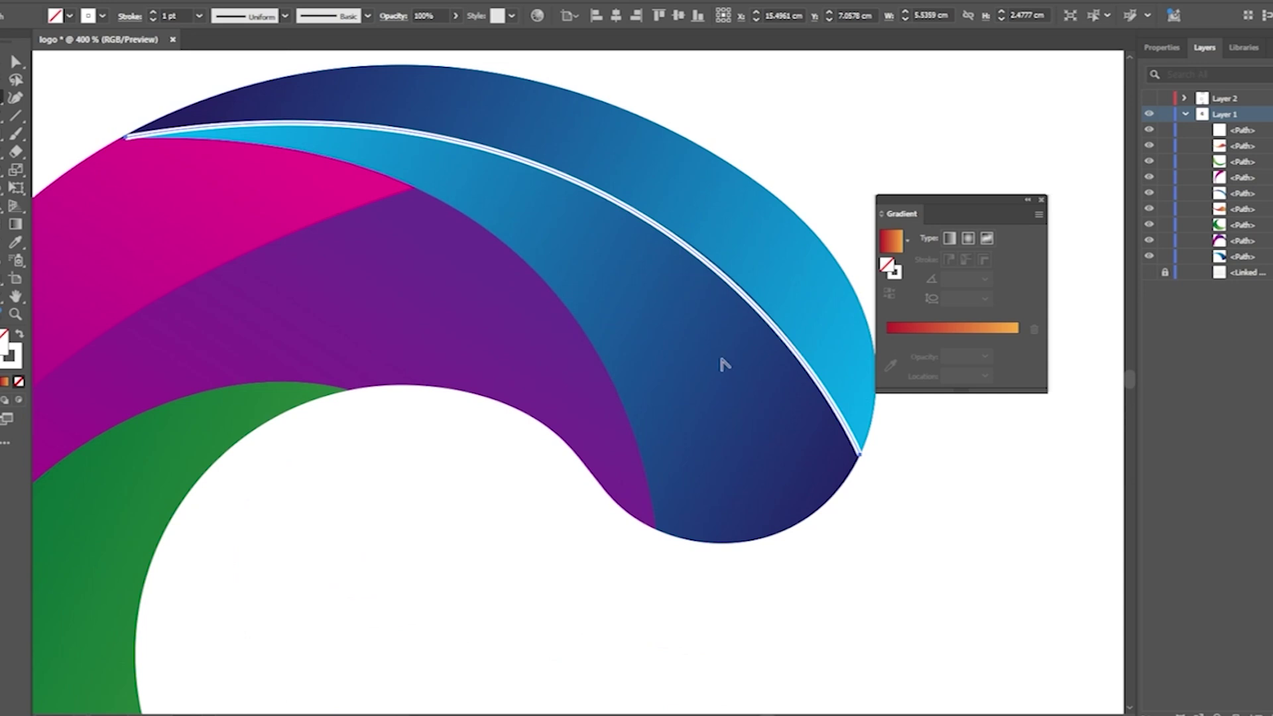
{"action": "scroll", "coordinate": [719, 360], "scroll_direction": "down", "scroll_amount": 2}
{"action": "left_click", "coordinate": [255, 17]}
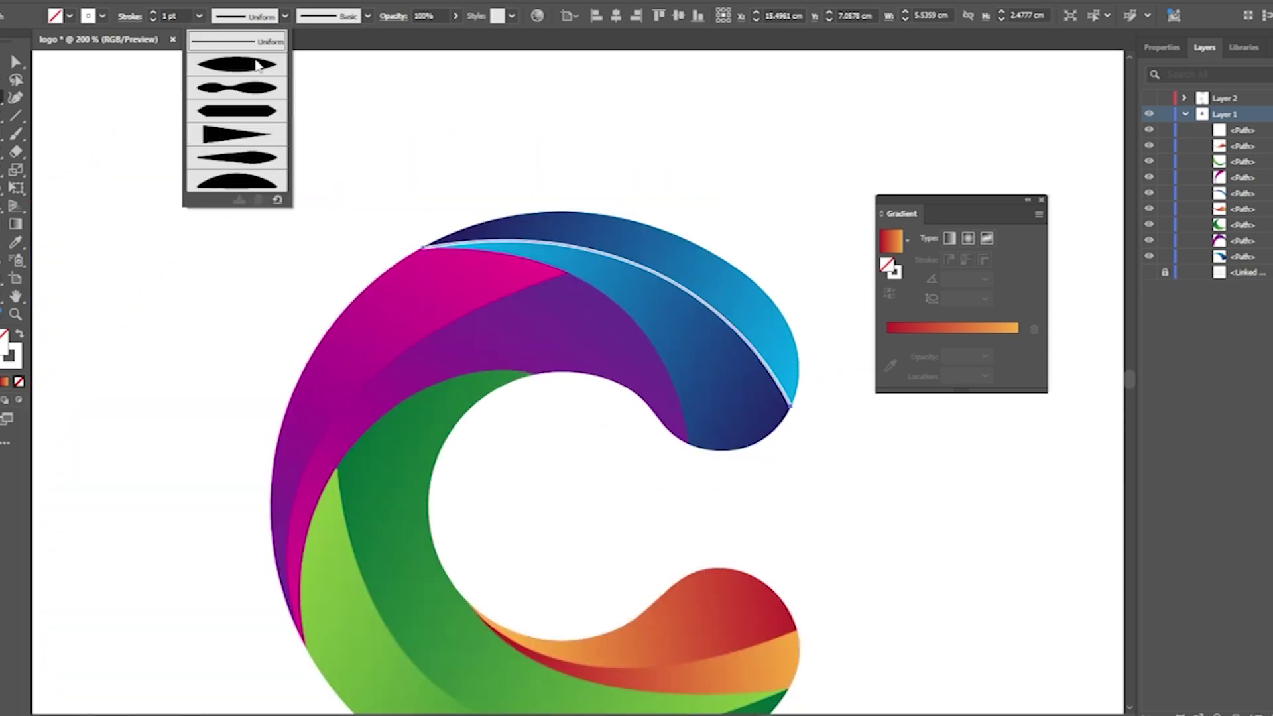
{"action": "left_click", "coordinate": [255, 66]}
{"action": "scroll", "coordinate": [735, 405], "scroll_direction": "up", "scroll_amount": 2}
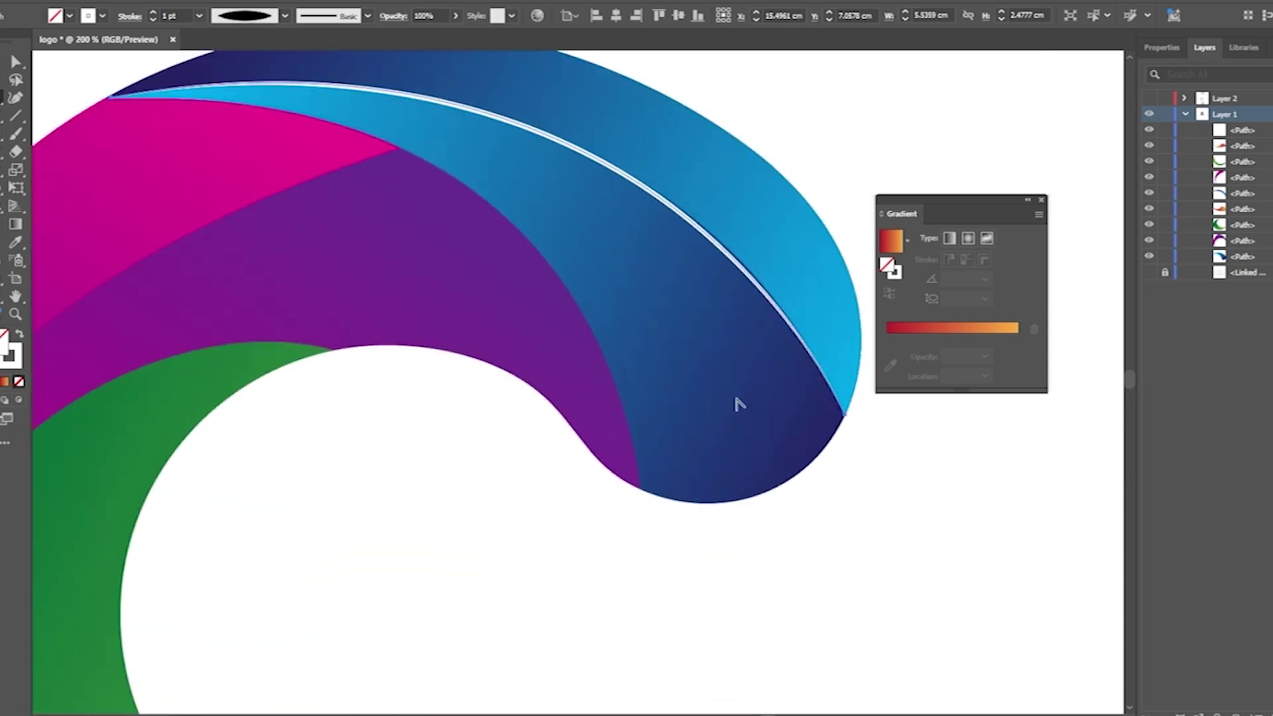
Adjust the direction handle at the white highlight curve's pointed end so the curve follows the boundary between the two blue strips.
{"action": "left_click", "coordinate": [112, 100]}
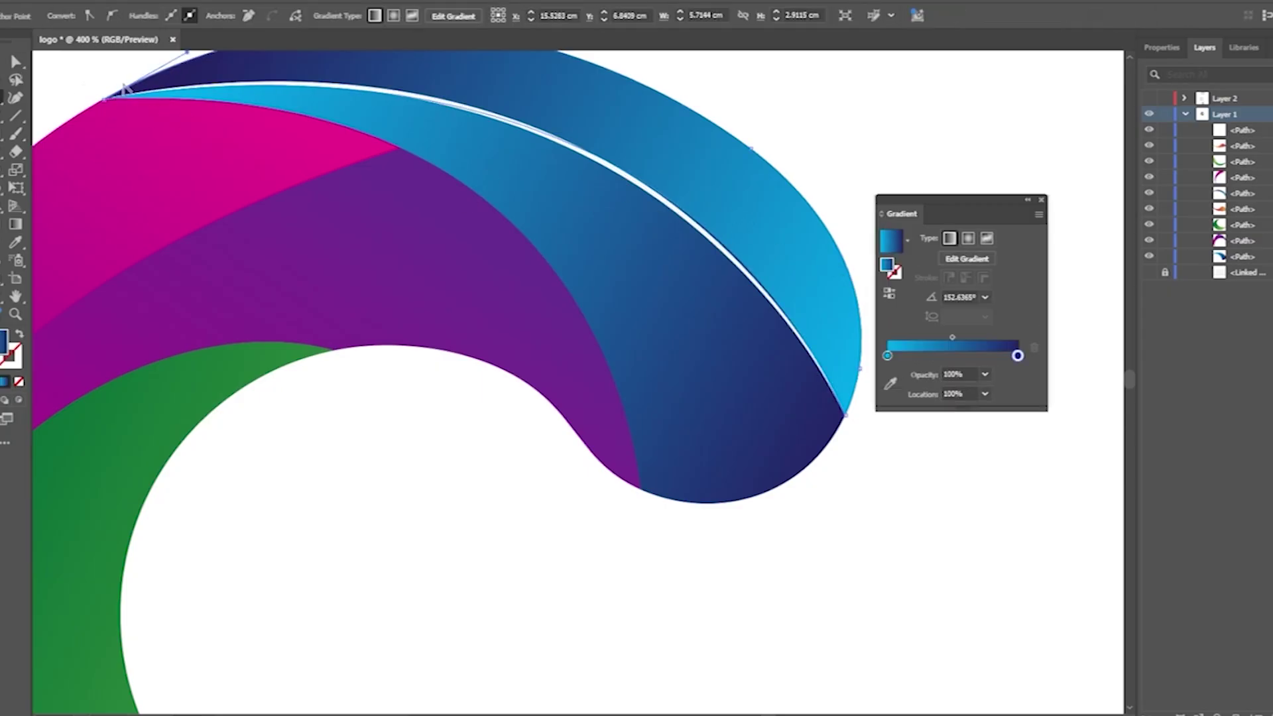
{"action": "scroll", "coordinate": [194, 74], "scroll_direction": "up", "scroll_amount": 2}
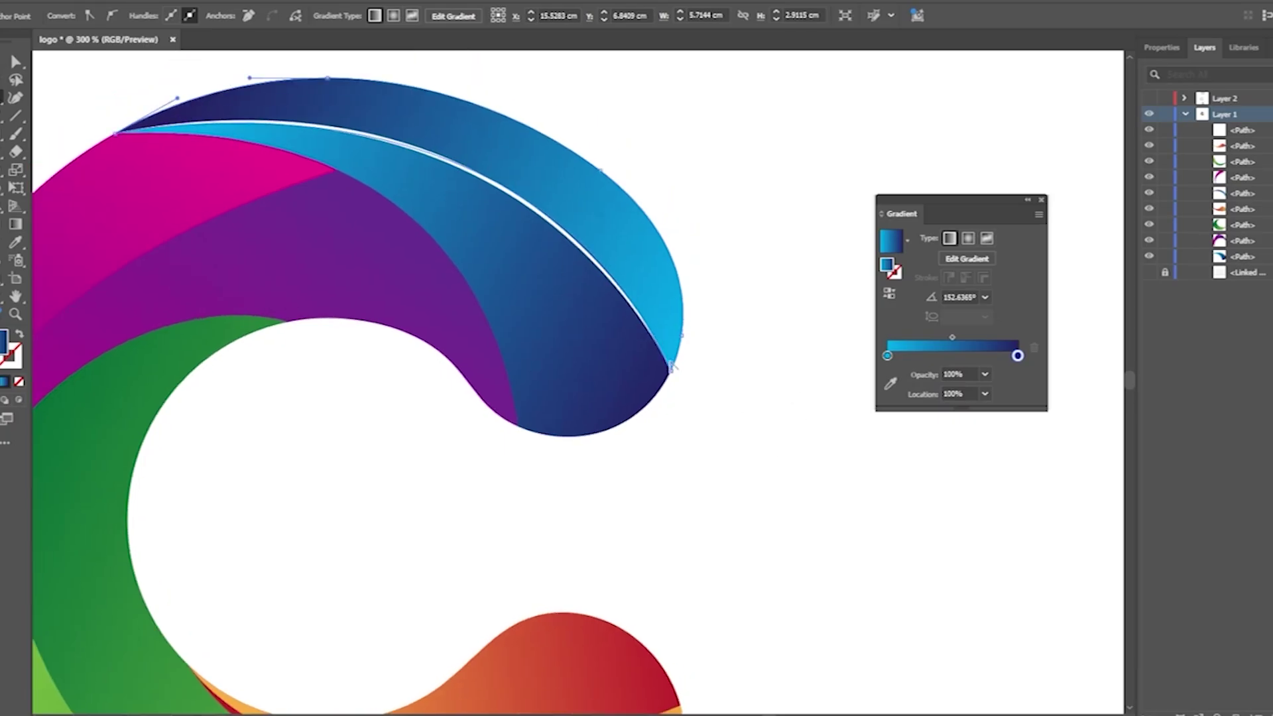
{"action": "left_click", "coordinate": [573, 243]}
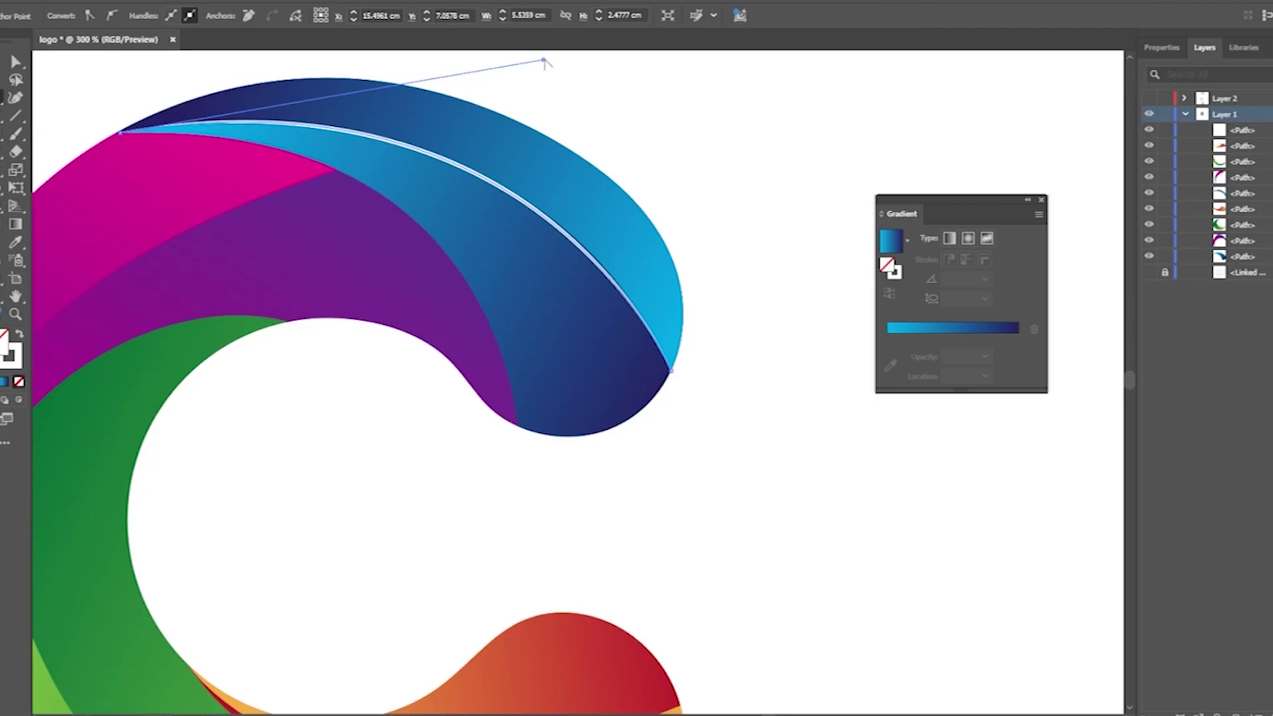
{"action": "scroll", "coordinate": [544, 63], "scroll_direction": "up", "scroll_amount": 3}
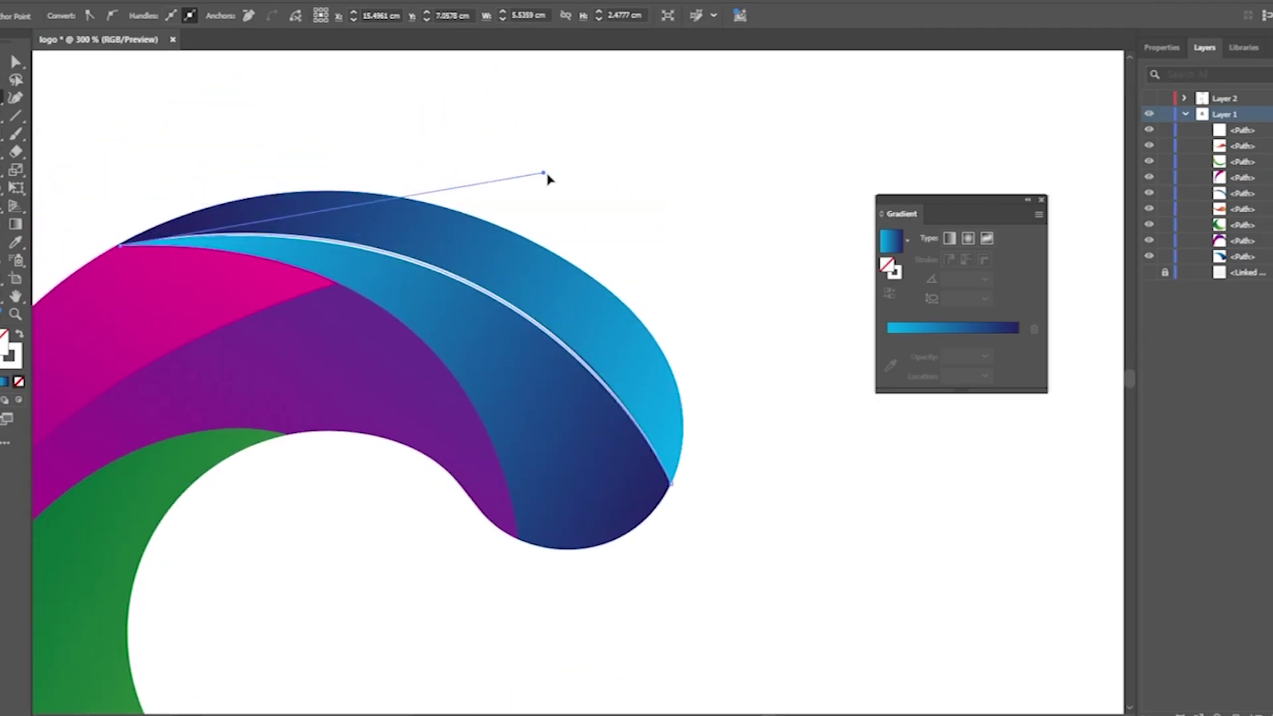
{"action": "left_click_drag", "start_coordinate": [548, 179], "coordinate": [559, 178]}
{"action": "scroll", "coordinate": [705, 376], "scroll_direction": "down", "scroll_amount": 2}
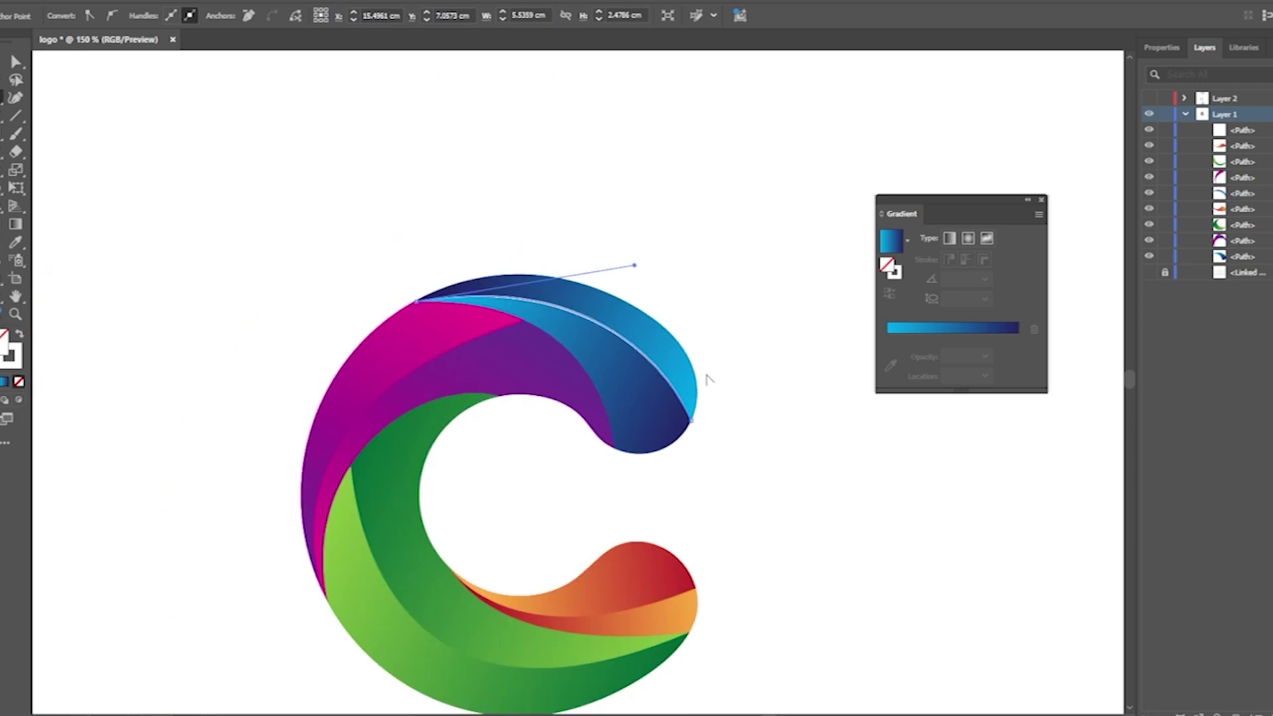
{"action": "left_click", "coordinate": [16, 61]}
{"action": "left_click", "coordinate": [277, 147]}
{"action": "scroll", "coordinate": [673, 364], "scroll_direction": "up", "scroll_amount": 1}
{"action": "scroll", "coordinate": [673, 364], "scroll_direction": "down", "scroll_amount": 1}
{"action": "scroll", "coordinate": [672, 369], "scroll_direction": "up", "scroll_amount": 1}
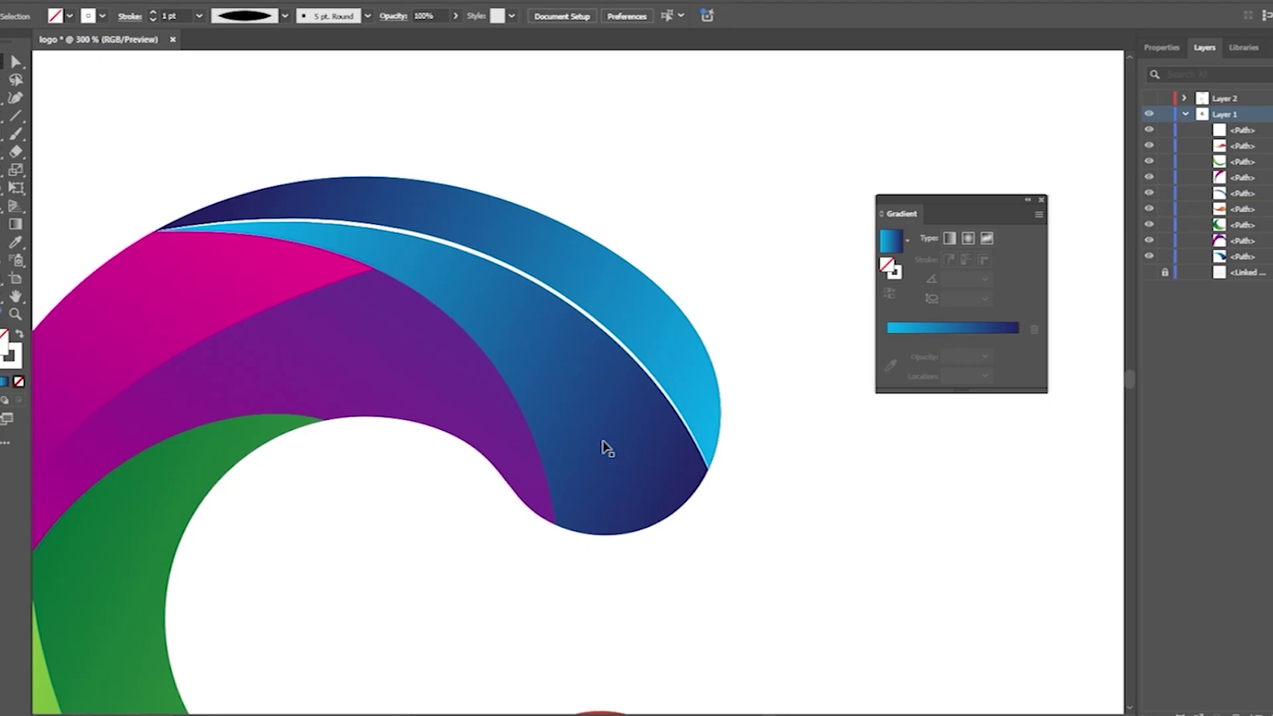
{"action": "scroll", "coordinate": [568, 306], "scroll_direction": "down", "scroll_amount": 2}
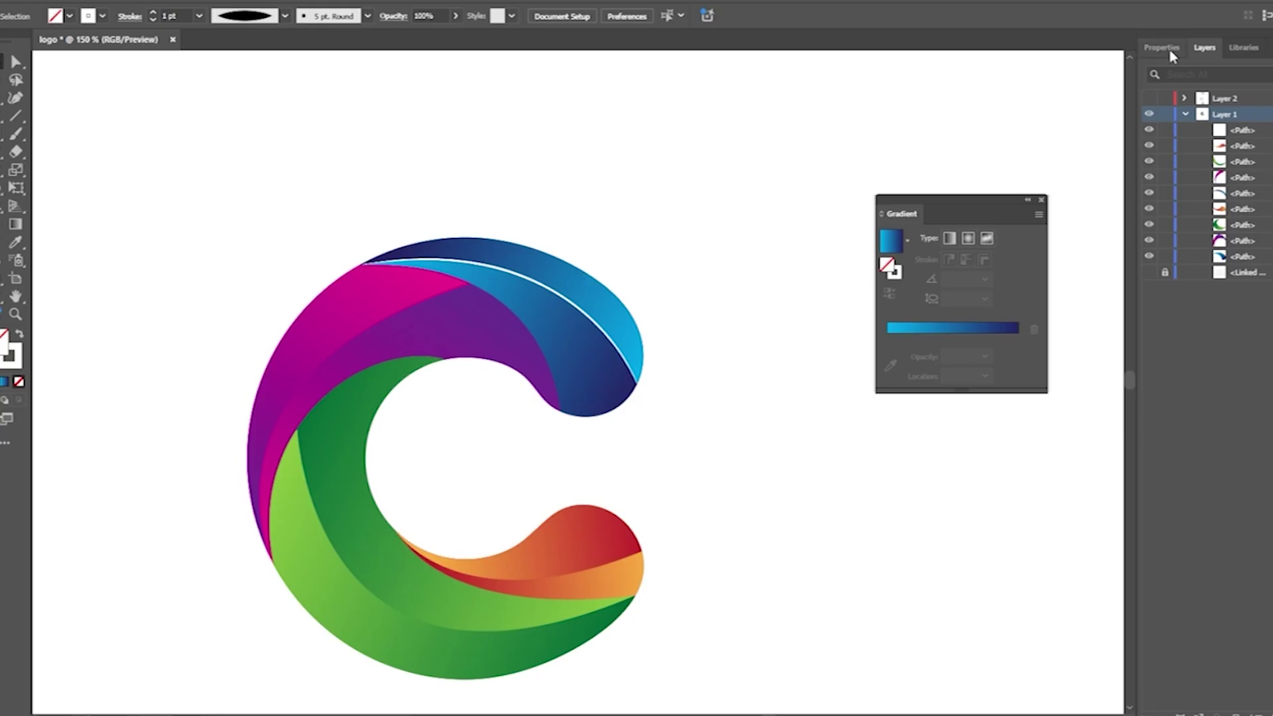
Show the Transparency settings and set the blend mode of the blue segment's highlight curve to Overlay.
{"action": "left_click", "coordinate": [272, 2]}
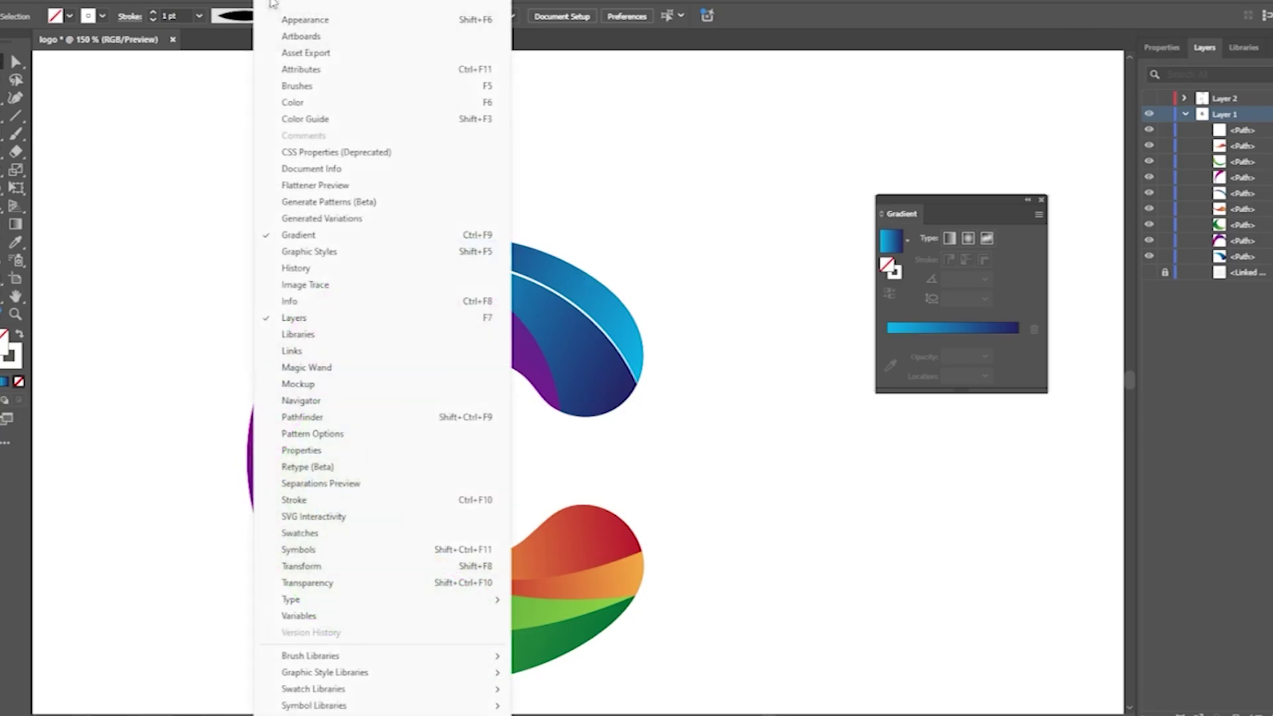
{"action": "left_click", "coordinate": [306, 584]}
{"action": "left_click_drag", "start_coordinate": [744, 380], "coordinate": [804, 129]}
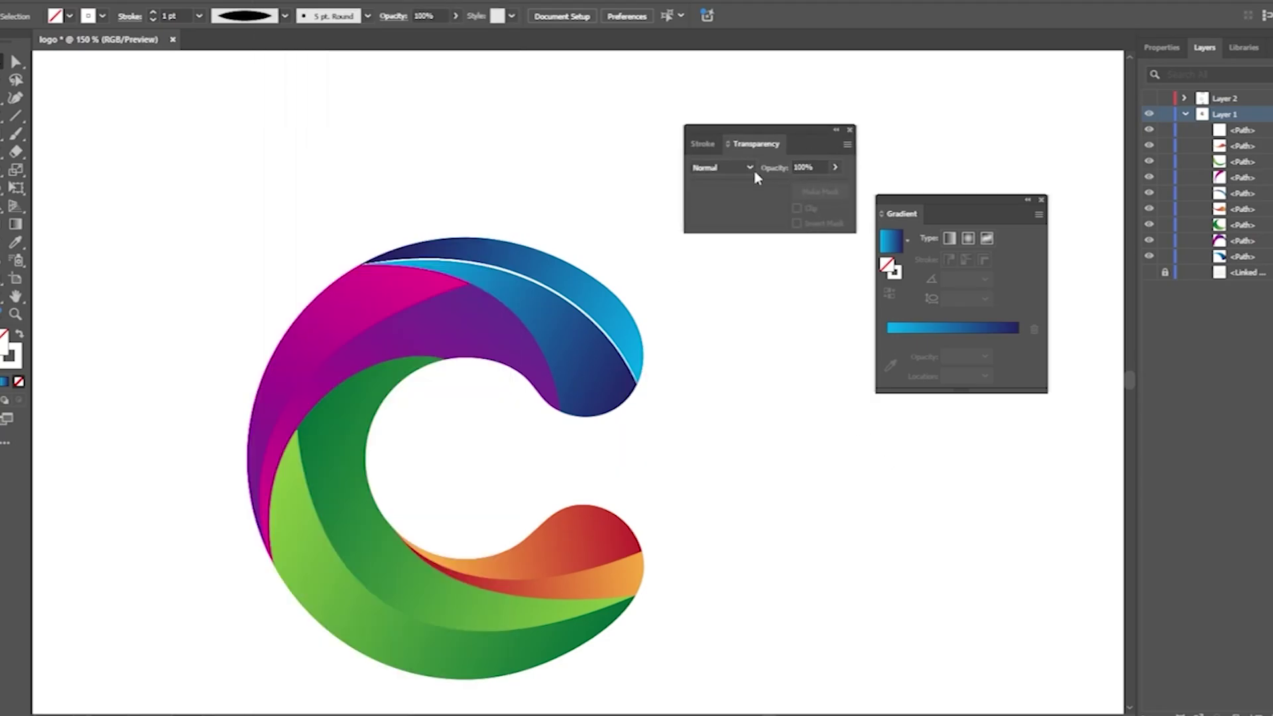
{"action": "left_click", "coordinate": [558, 301]}
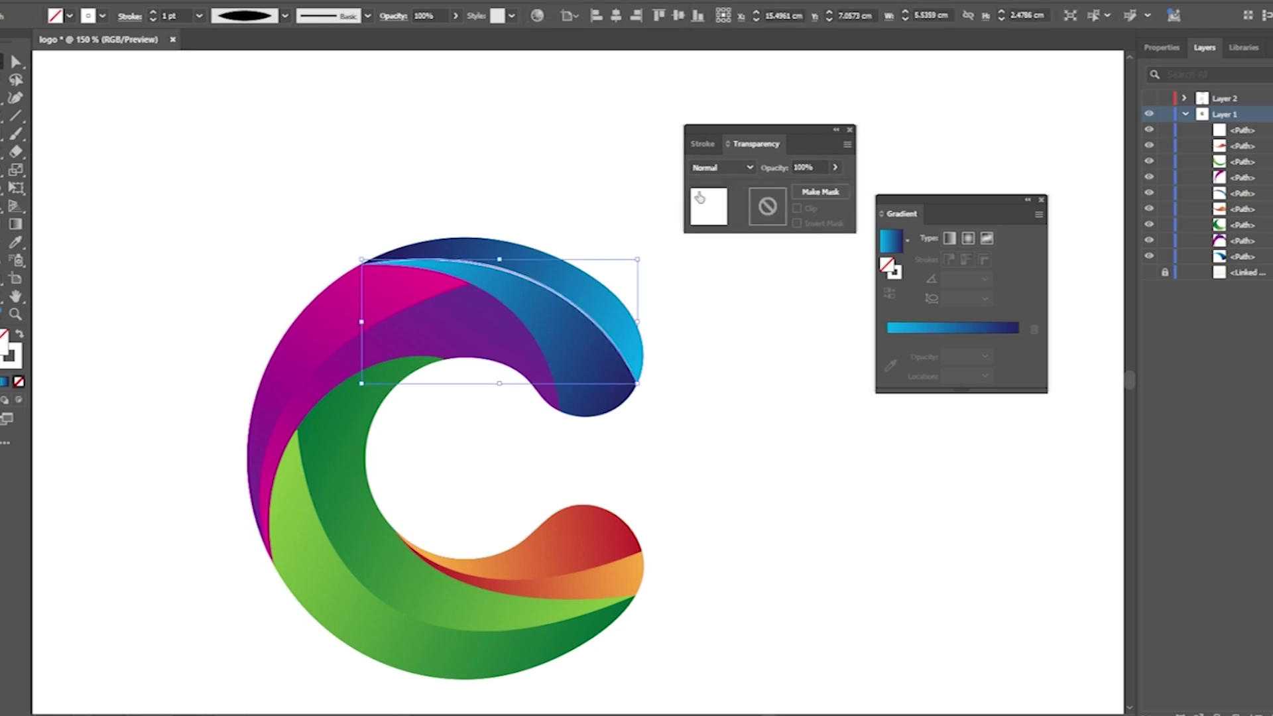
{"action": "left_click", "coordinate": [723, 169]}
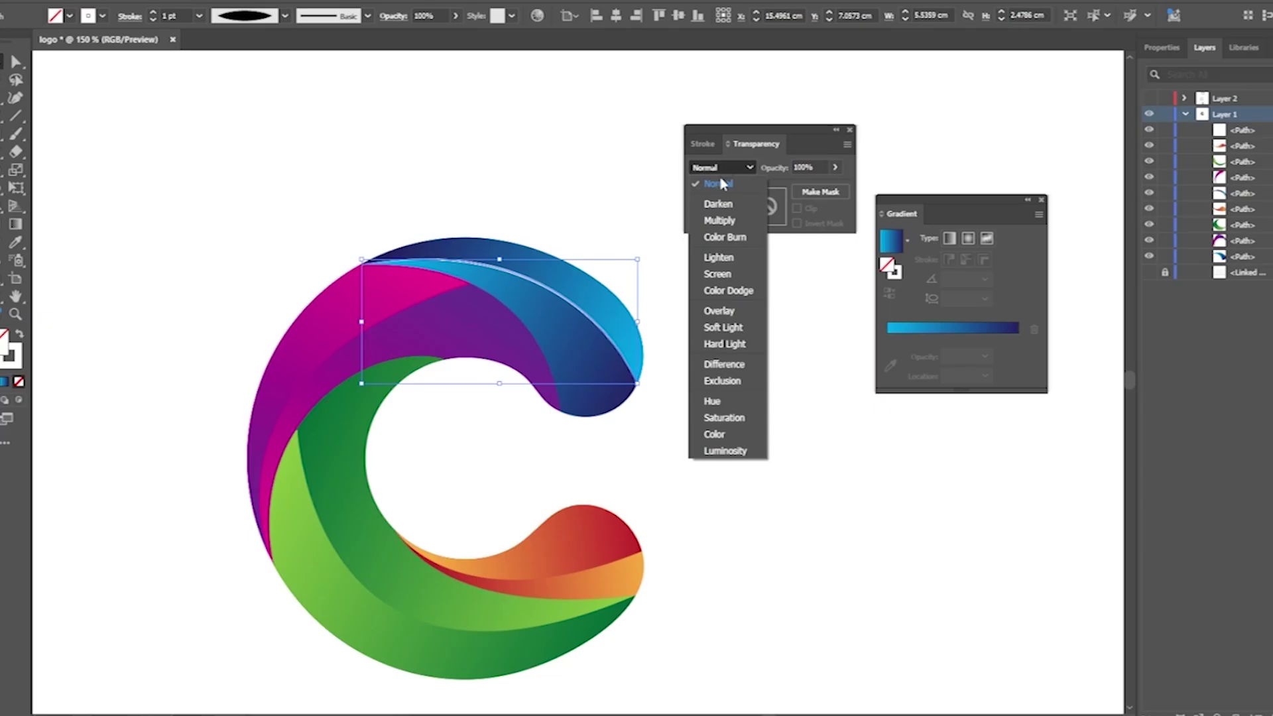
{"action": "left_click", "coordinate": [719, 311]}
{"action": "left_click", "coordinate": [718, 307]}
{"action": "key", "text": "ctrl+0"}
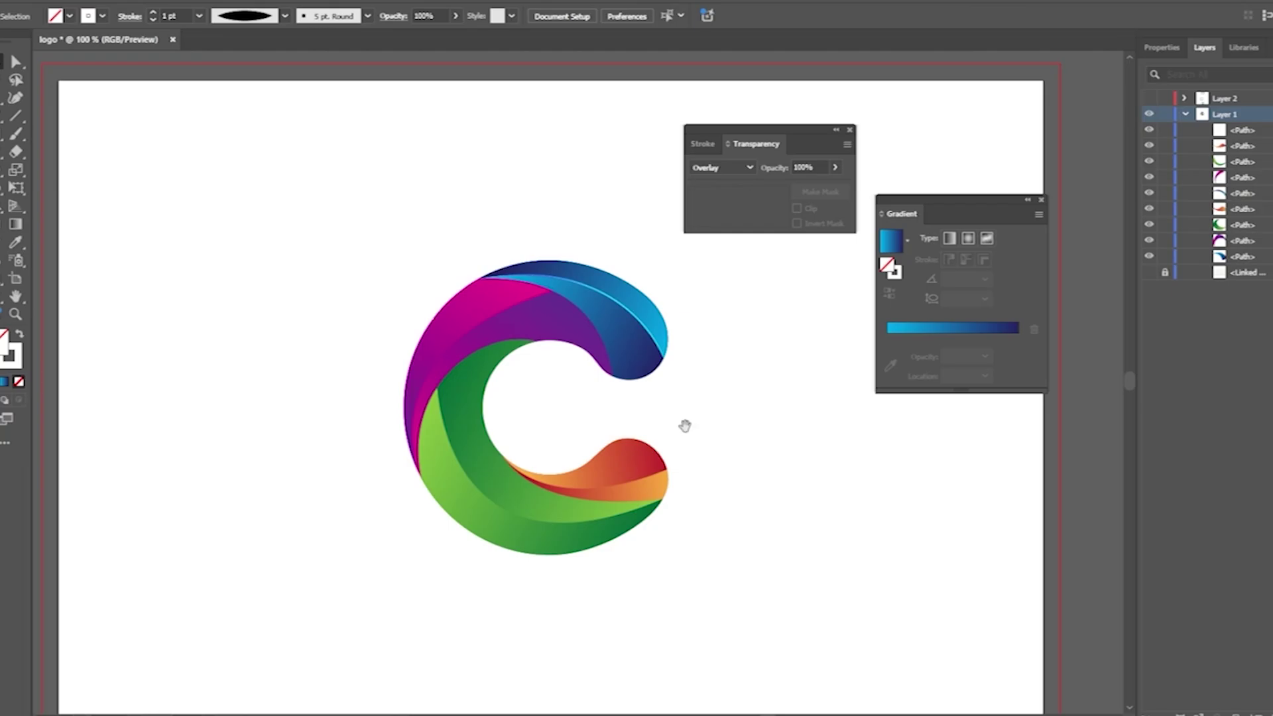
{"action": "left_click_drag", "start_coordinate": [685, 426], "coordinate": [604, 319]}
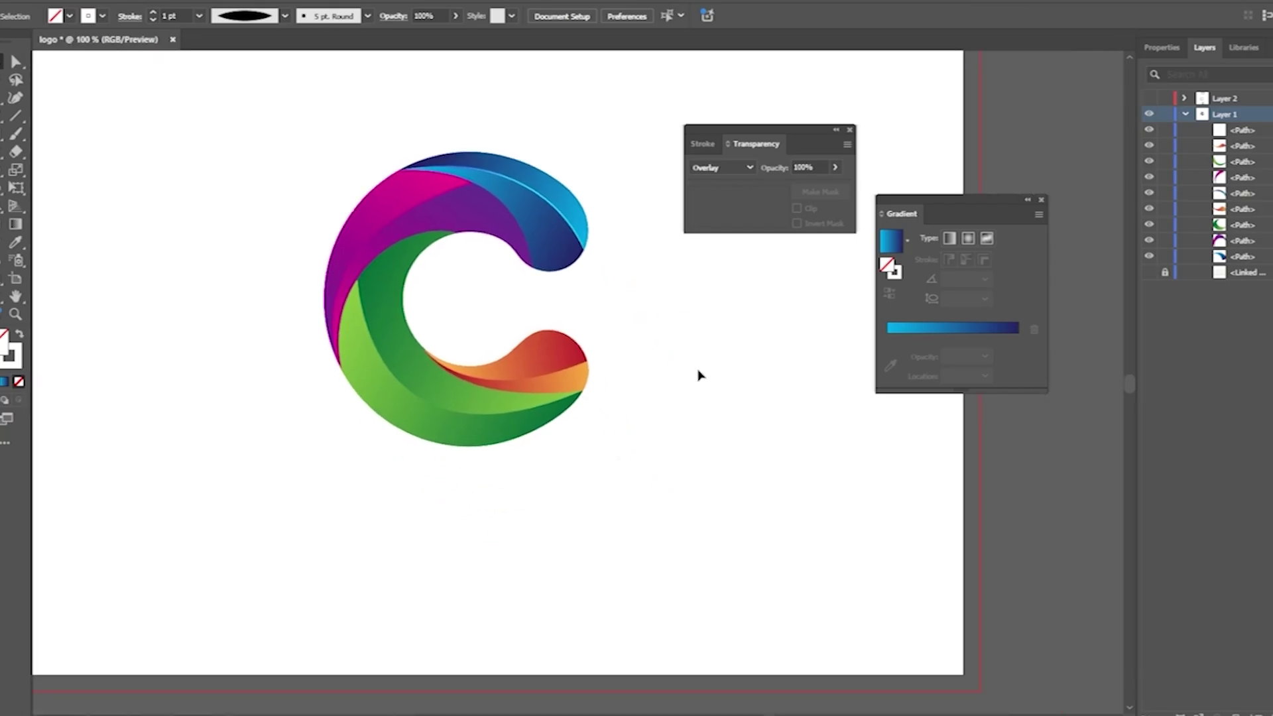
Draw a curved path along the boundary between the magenta and purple strips, from the magenta strip's upper tip to the segment's lower tip.
{"action": "left_click", "coordinate": [16, 98]}
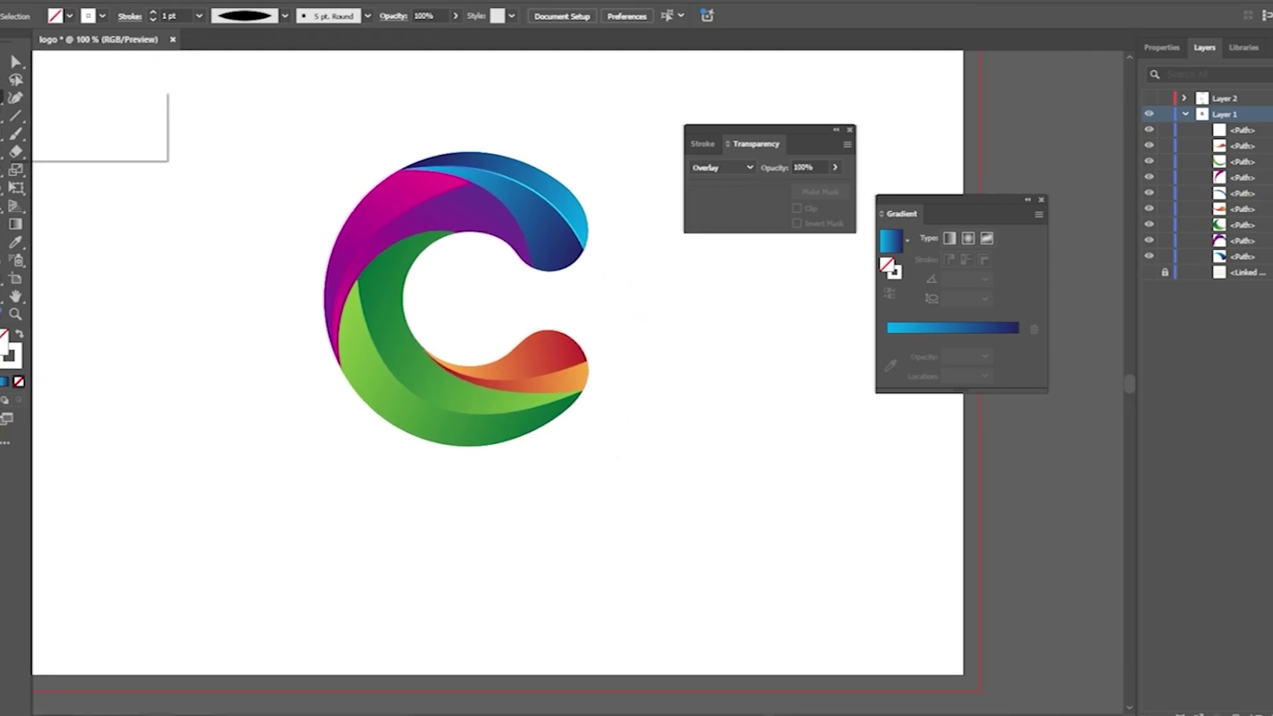
{"action": "left_click", "coordinate": [40, 99]}
{"action": "scroll", "coordinate": [420, 196], "scroll_direction": "up", "scroll_amount": 1}
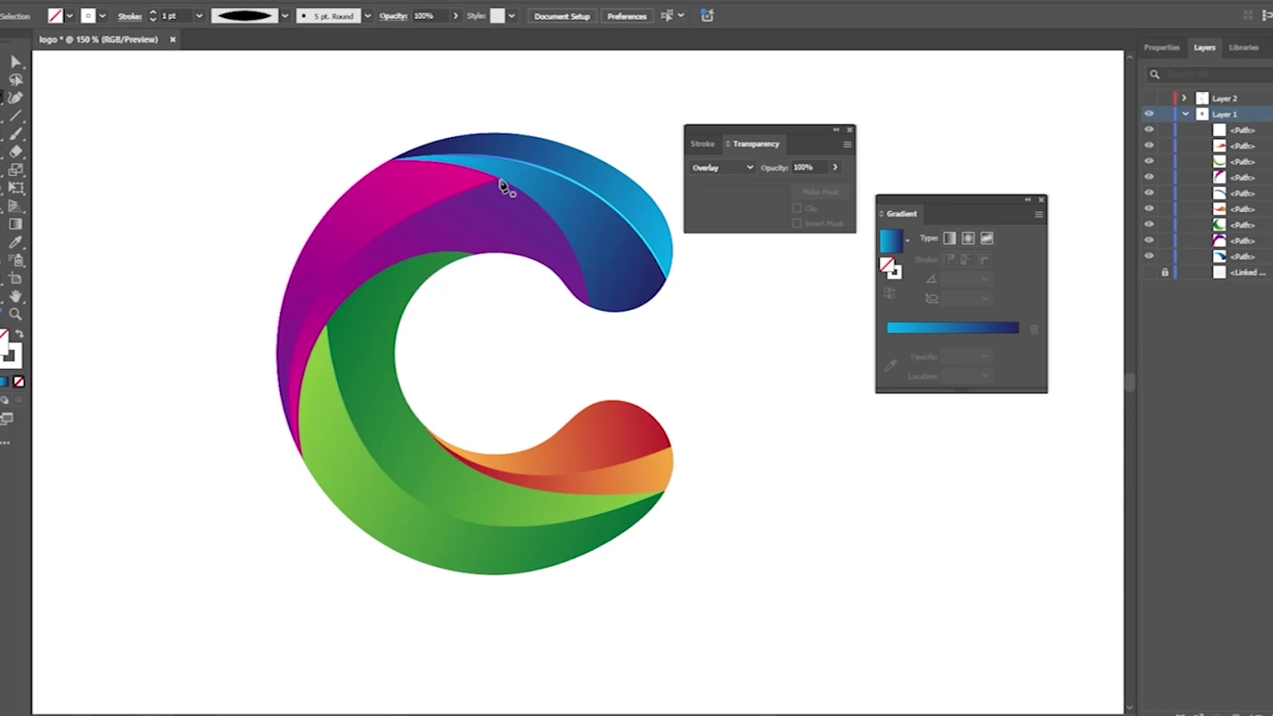
{"action": "left_click", "coordinate": [499, 179]}
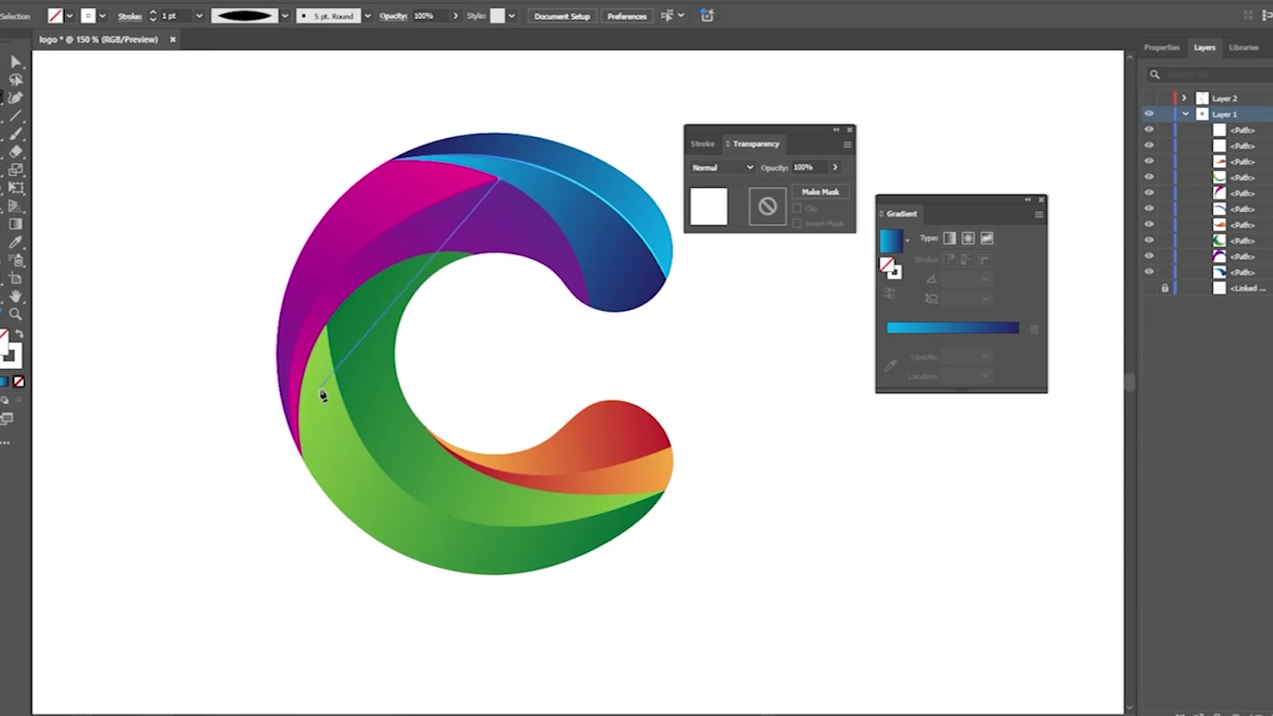
{"action": "mouse_move", "coordinate": [303, 460]}
{"action": "left_mouse_down"}
{"action": "mouse_move", "coordinate": [347, 628]}
{"action": "mouse_move", "coordinate": [367, 670]}
{"action": "mouse_move", "coordinate": [387, 681]}
{"action": "left_mouse_up"}
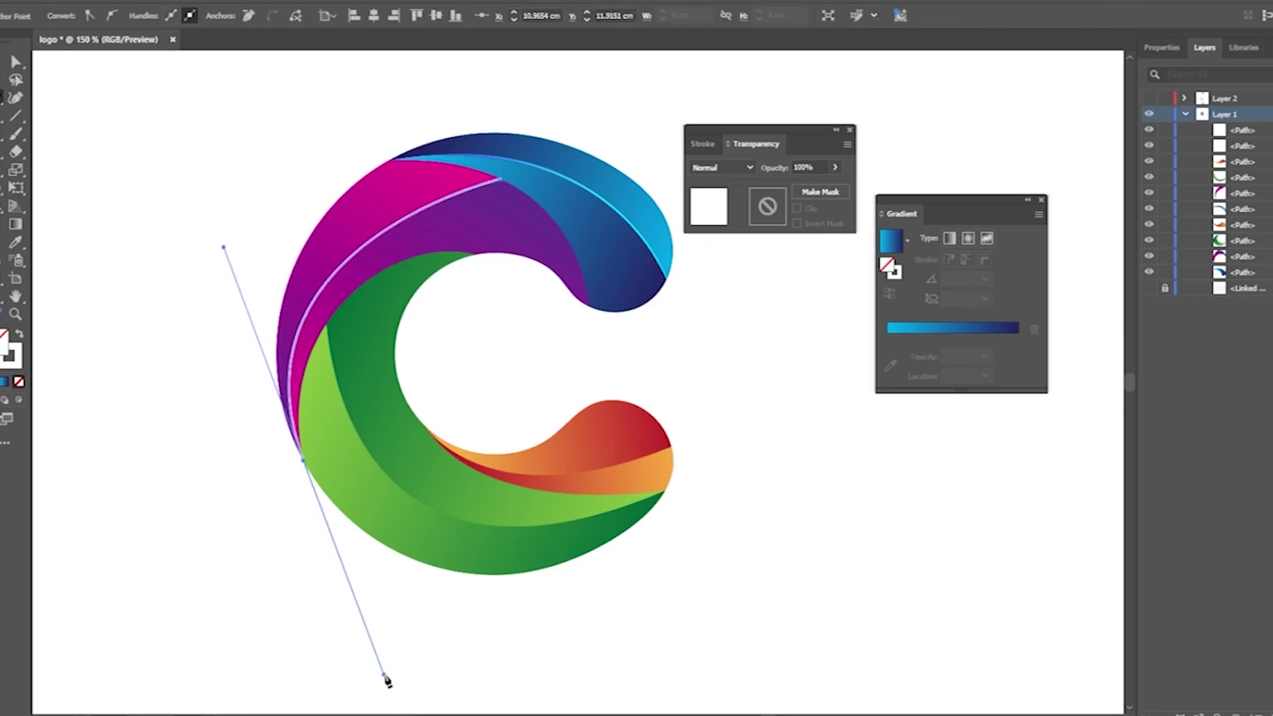
{"action": "left_click", "coordinate": [16, 98]}
Give the magenta-purple highlight curve the lens-shaped width profile that tapers at both ends and the Overlay blend mode.
{"action": "left_click", "coordinate": [237, 16]}
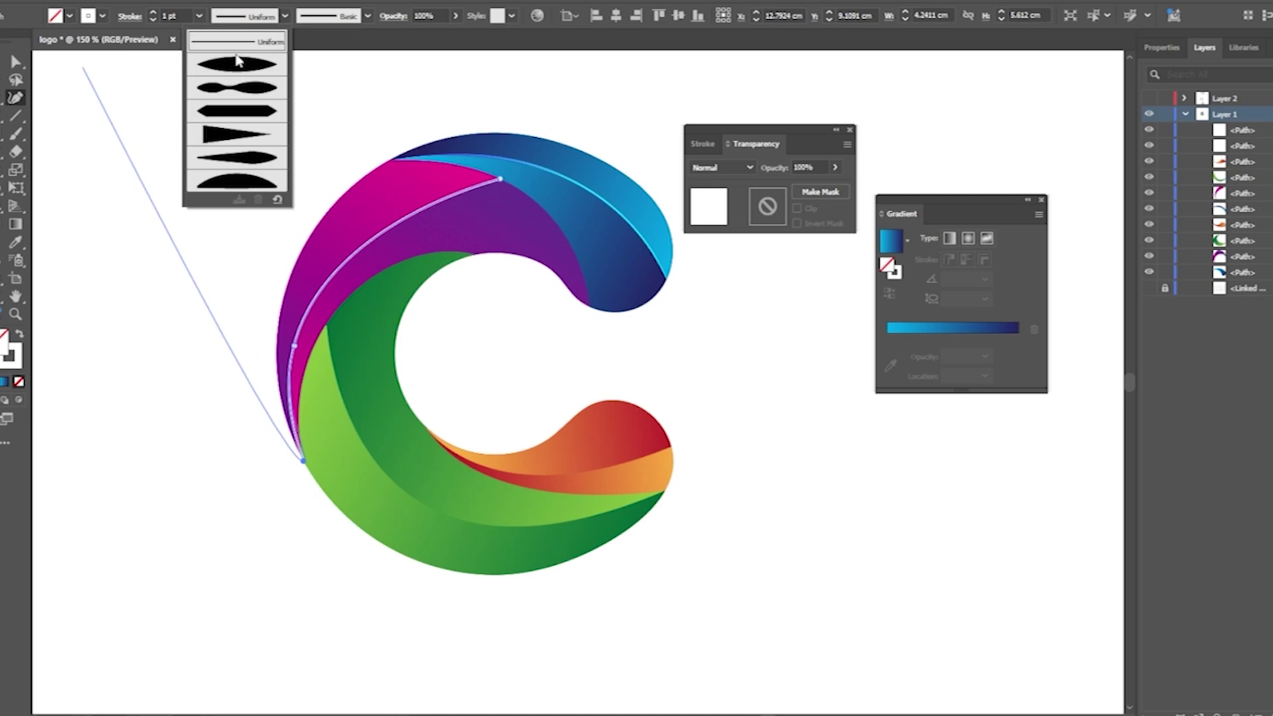
{"action": "left_click", "coordinate": [236, 64]}
{"action": "left_click", "coordinate": [736, 166]}
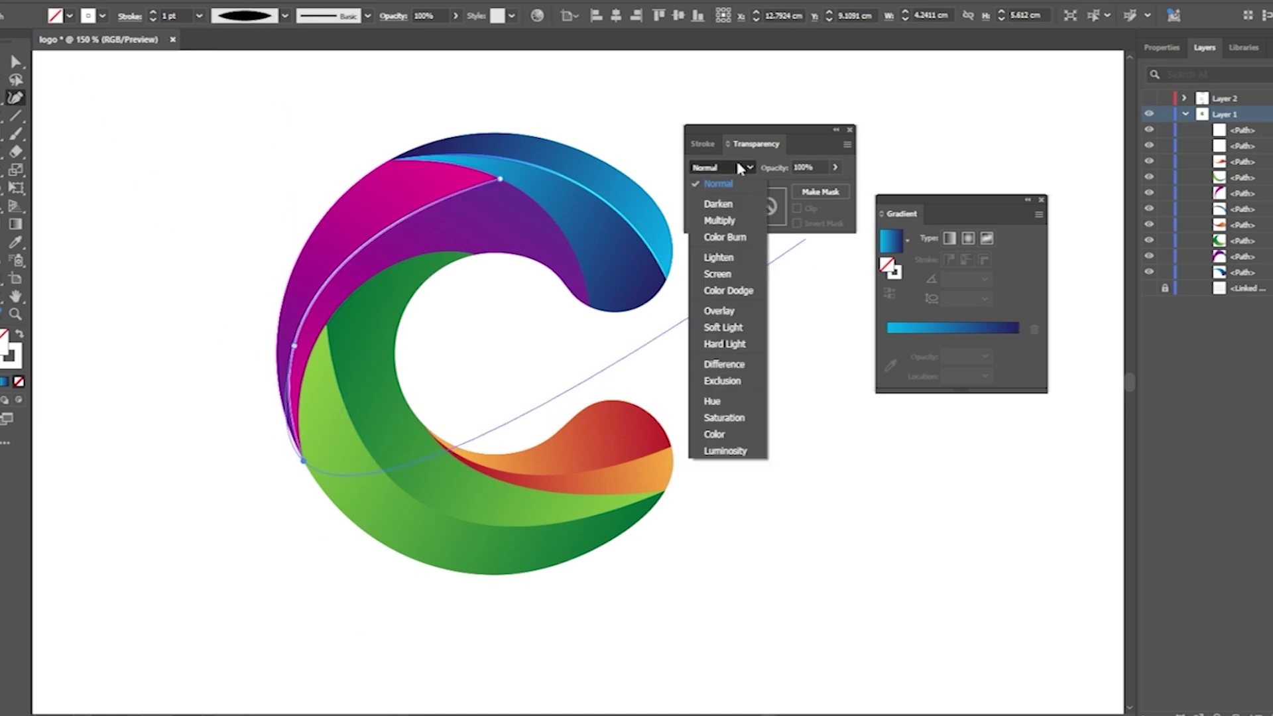
{"action": "left_click", "coordinate": [727, 311]}
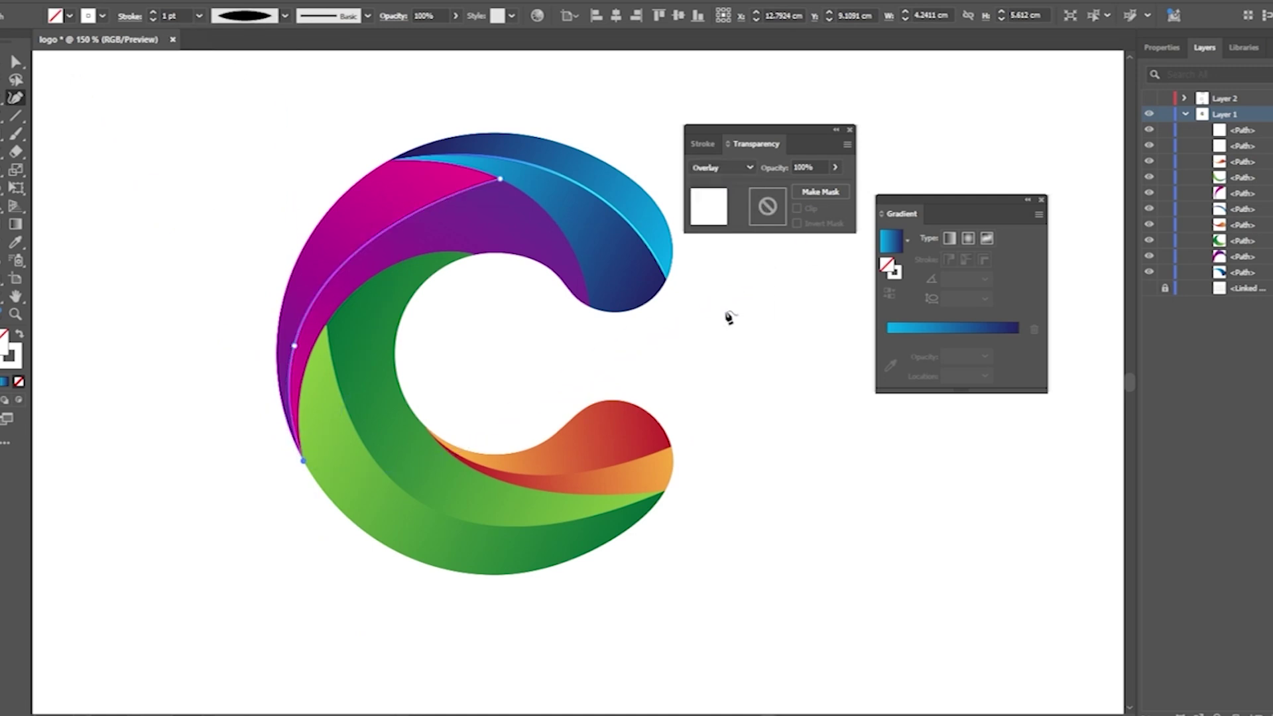
{"action": "key", "text": "v"}
{"action": "left_click", "coordinate": [198, 258]}
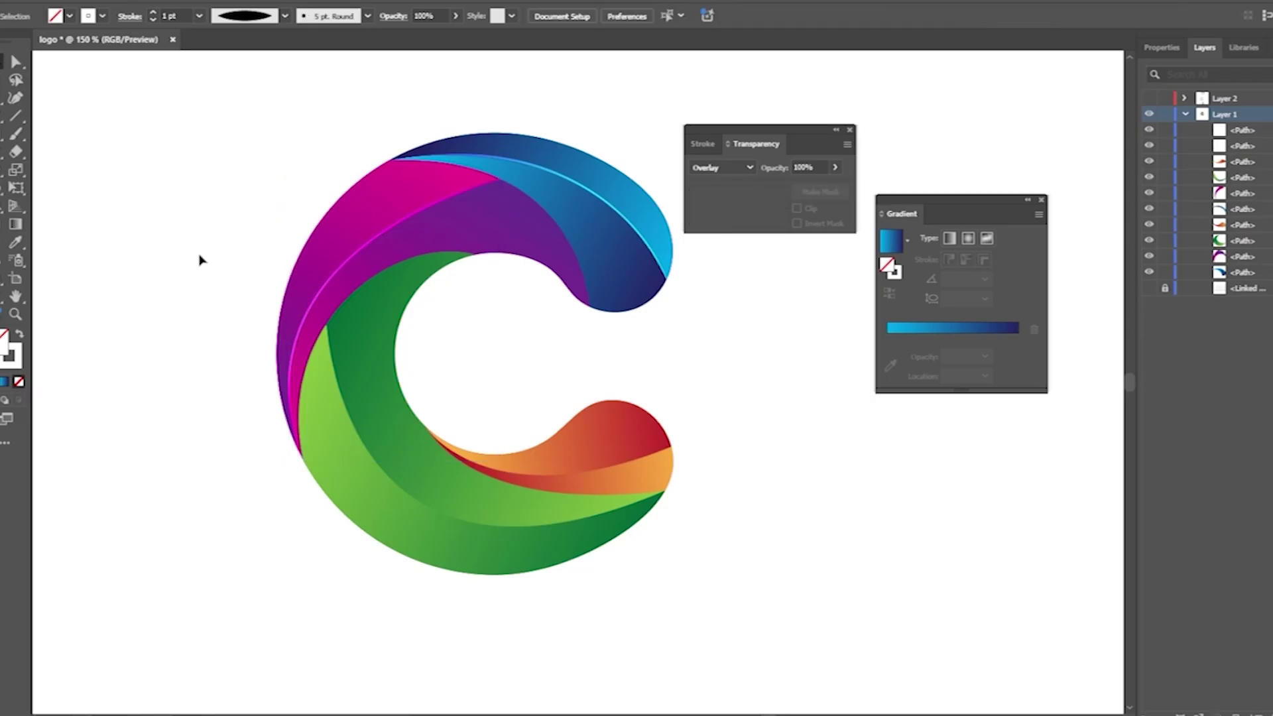
{"action": "scroll", "coordinate": [569, 447], "scroll_direction": "down", "scroll_amount": 1}
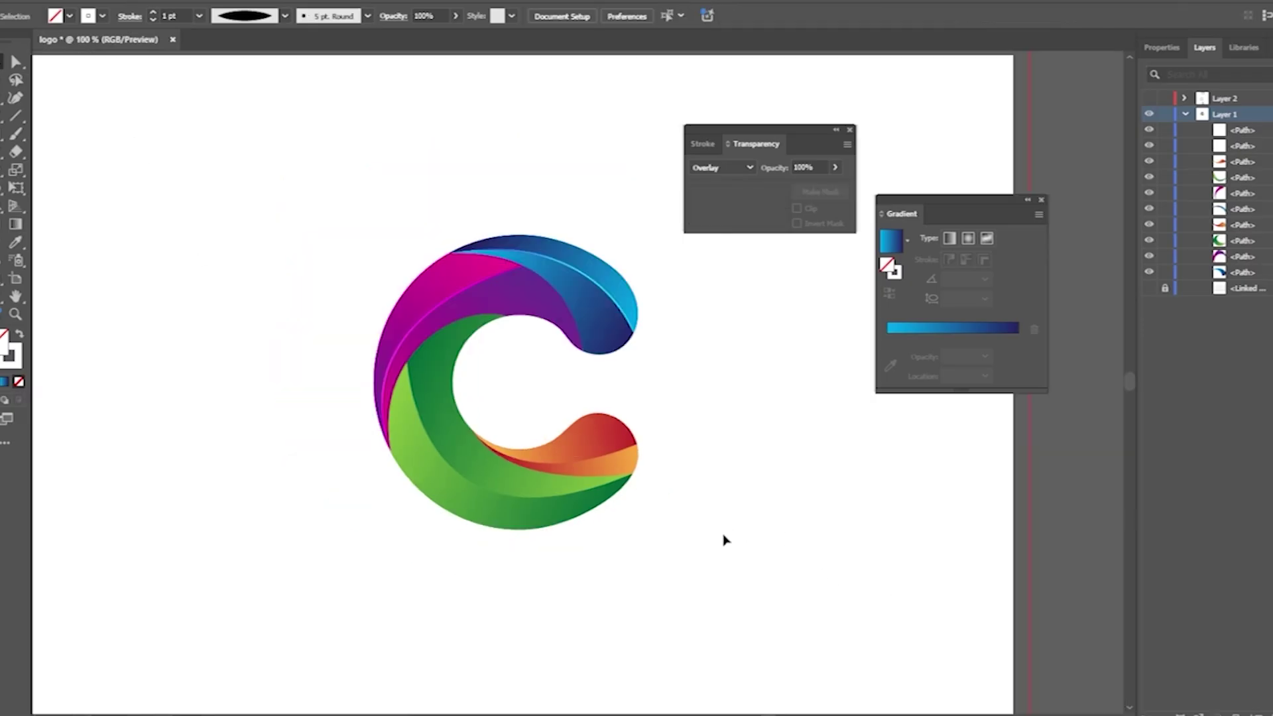
Draw a curved path along the boundary between the two green strips, from the light green strip's upper tip to the segment's right tip.
{"action": "scroll", "coordinate": [726, 539], "scroll_direction": "up", "scroll_amount": 1}
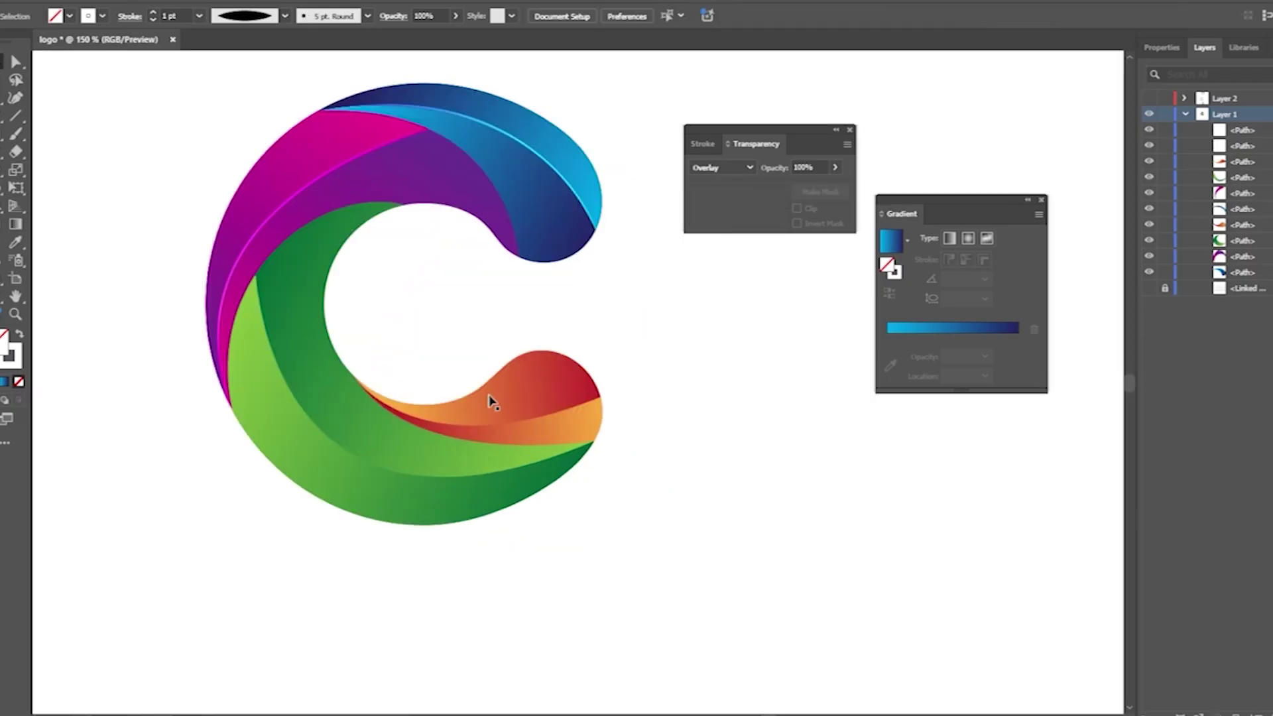
{"action": "left_click", "coordinate": [254, 276]}
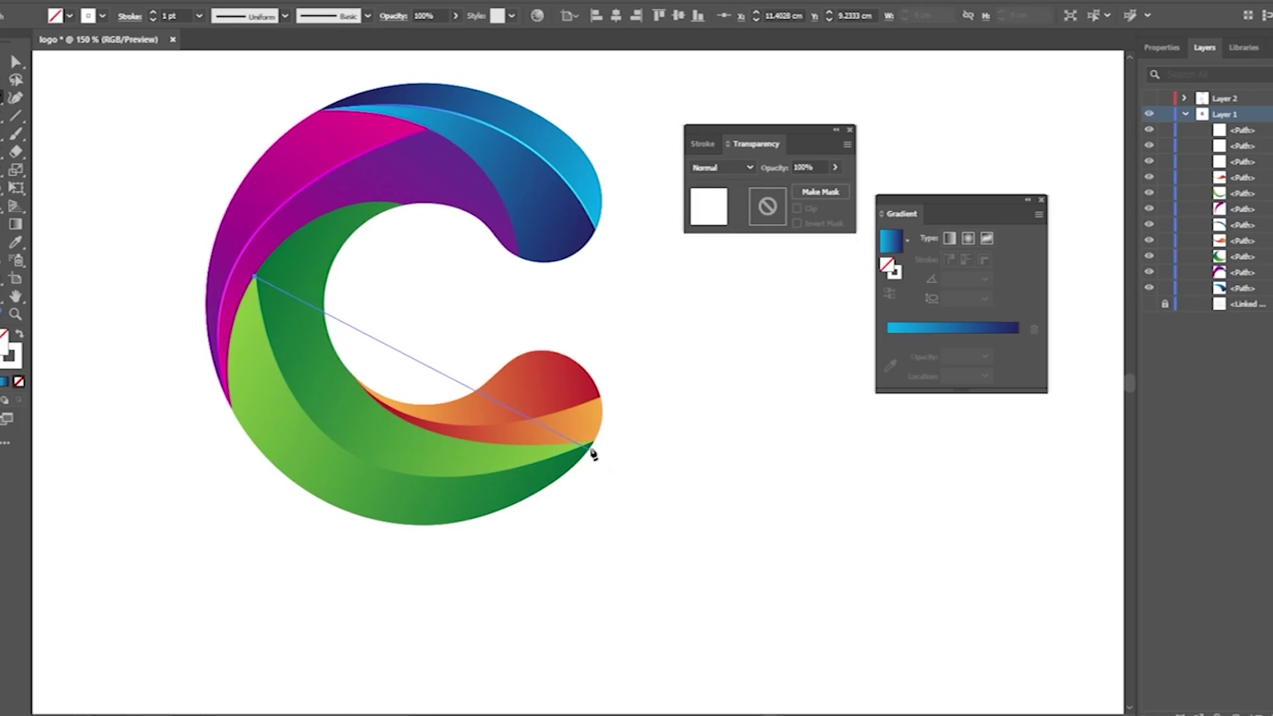
{"action": "left_click_drag", "start_coordinate": [593, 441], "coordinate": [924, 317]}
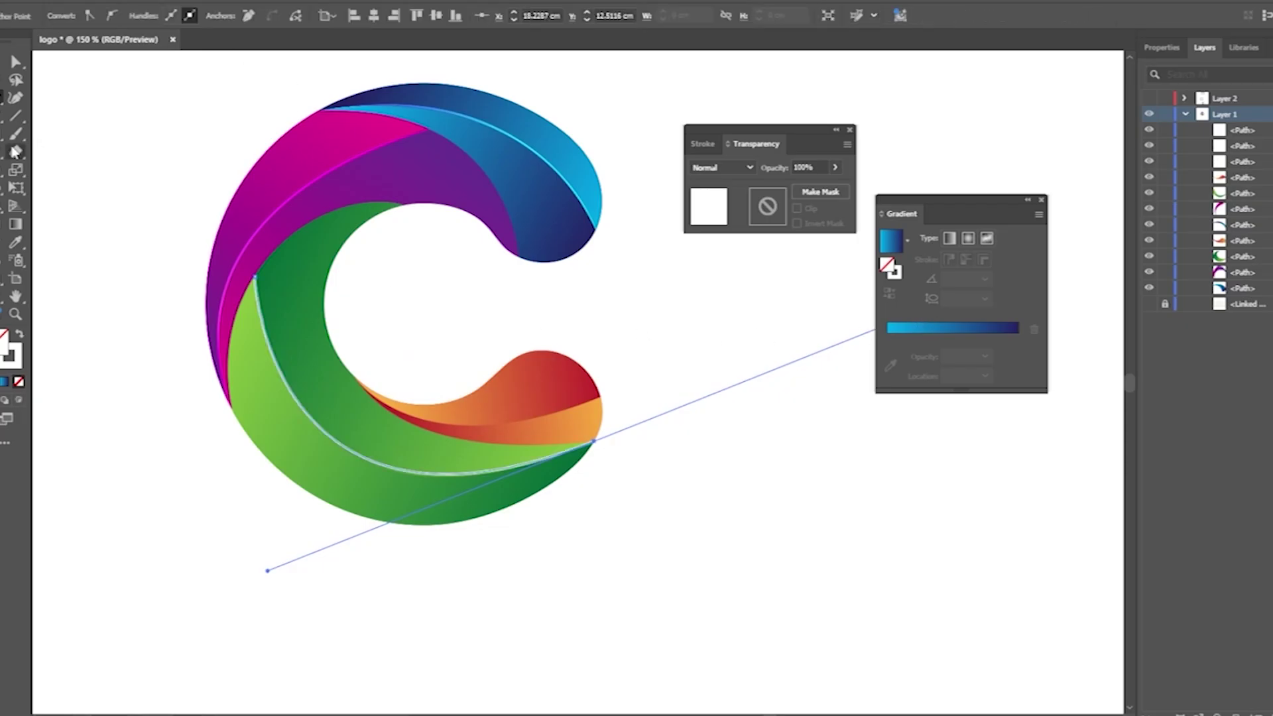
{"action": "left_click", "coordinate": [24, 99]}
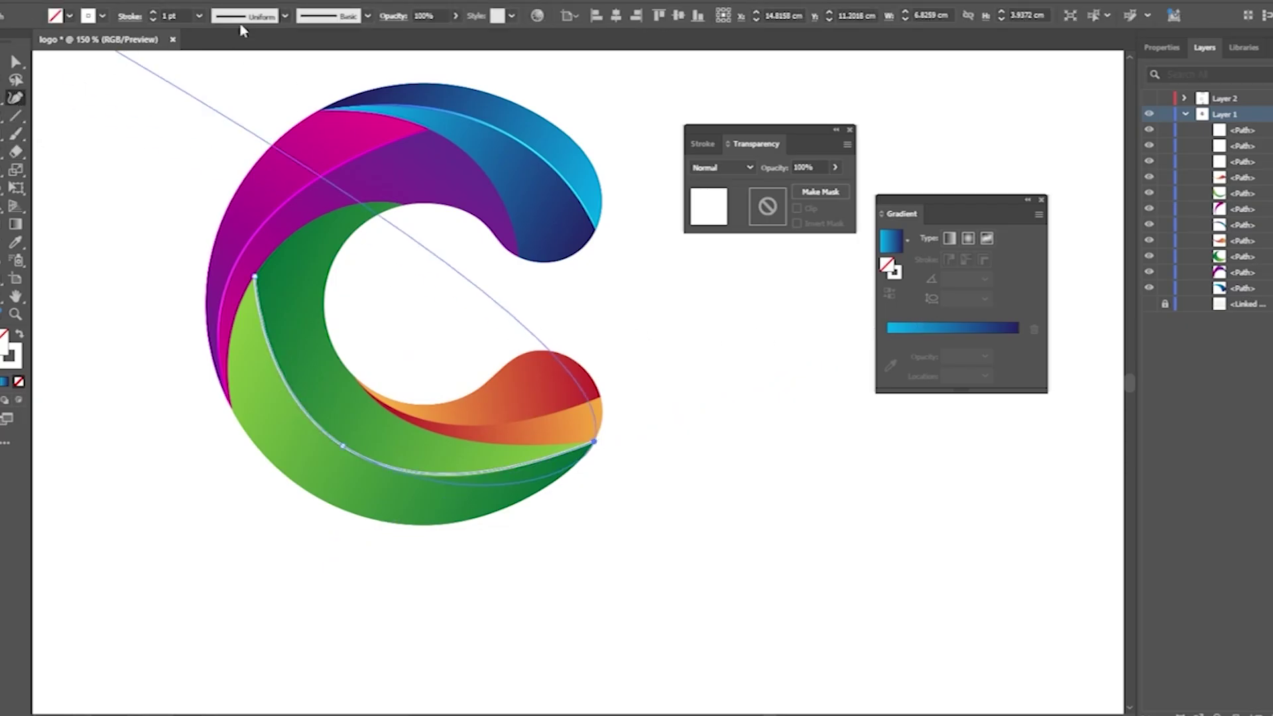
Apply the lens-shaped tapered width profile to the green segment's highlight curve and set its blend mode to Overlay.
{"action": "left_click", "coordinate": [245, 25]}
{"action": "left_click", "coordinate": [237, 66]}
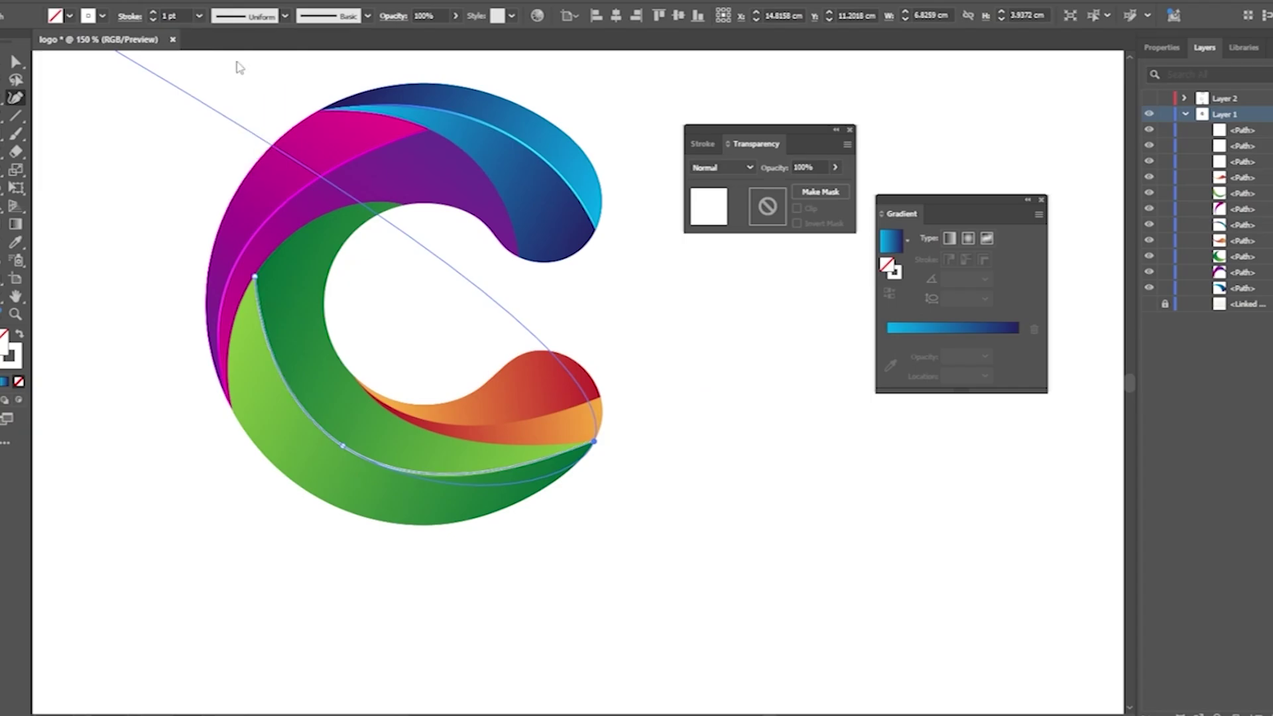
{"action": "left_click", "coordinate": [16, 61]}
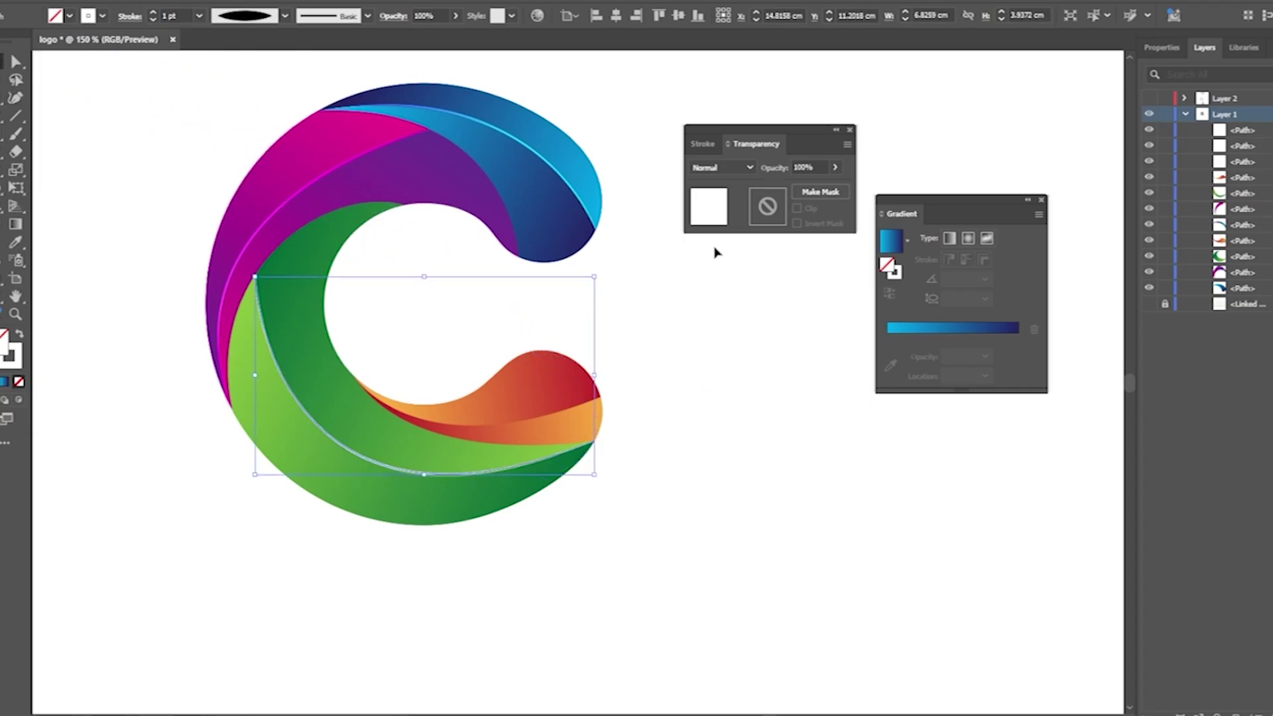
{"action": "left_click", "coordinate": [750, 167]}
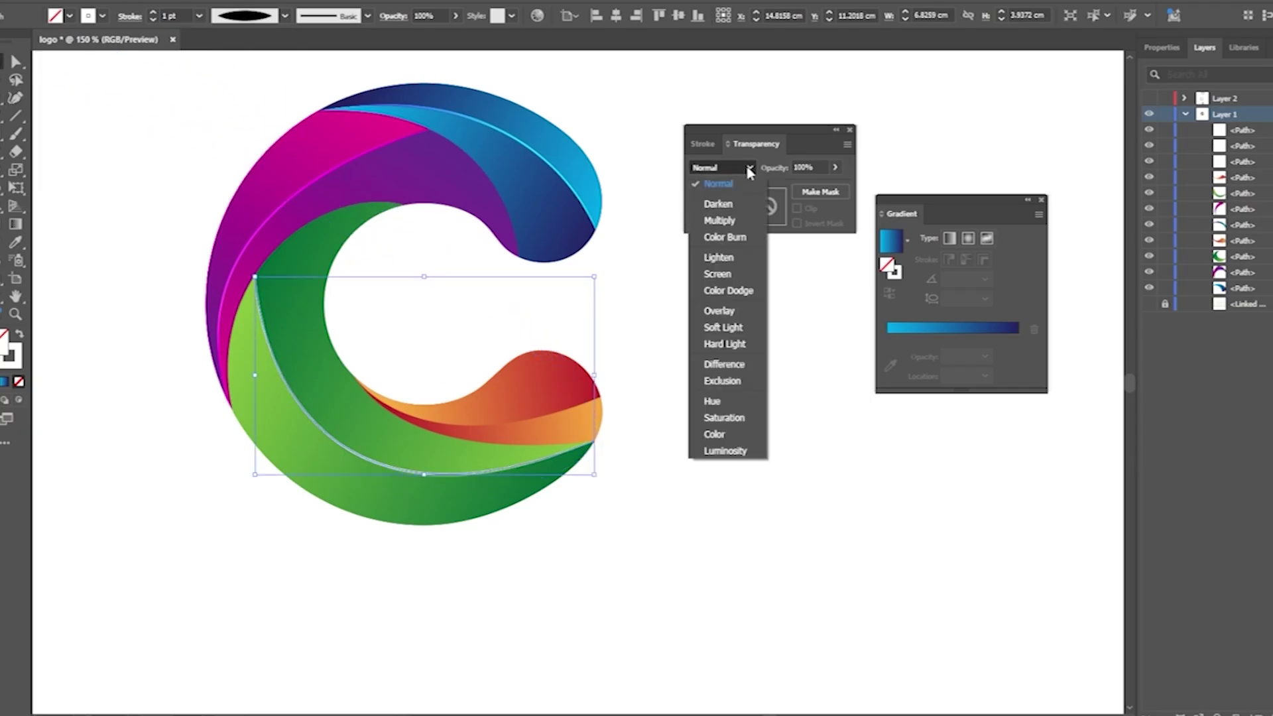
{"action": "left_click", "coordinate": [718, 274]}
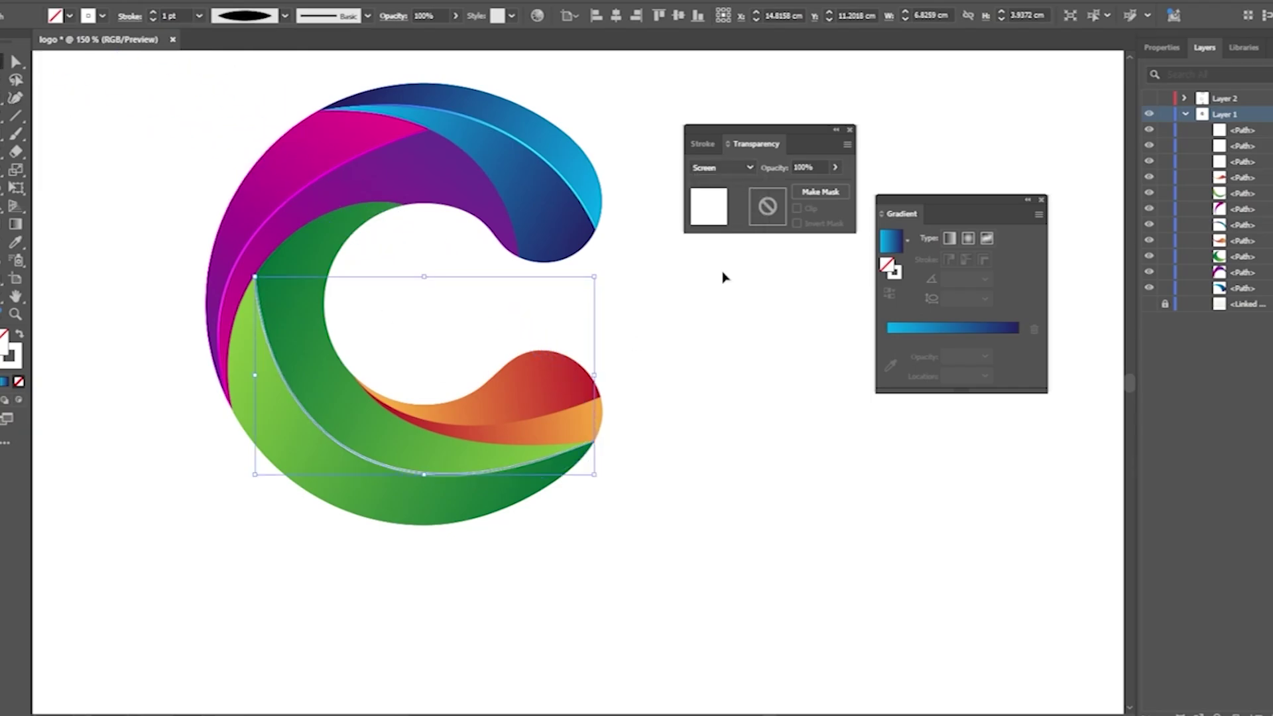
{"action": "left_click", "coordinate": [729, 169]}
{"action": "left_click", "coordinate": [721, 311]}
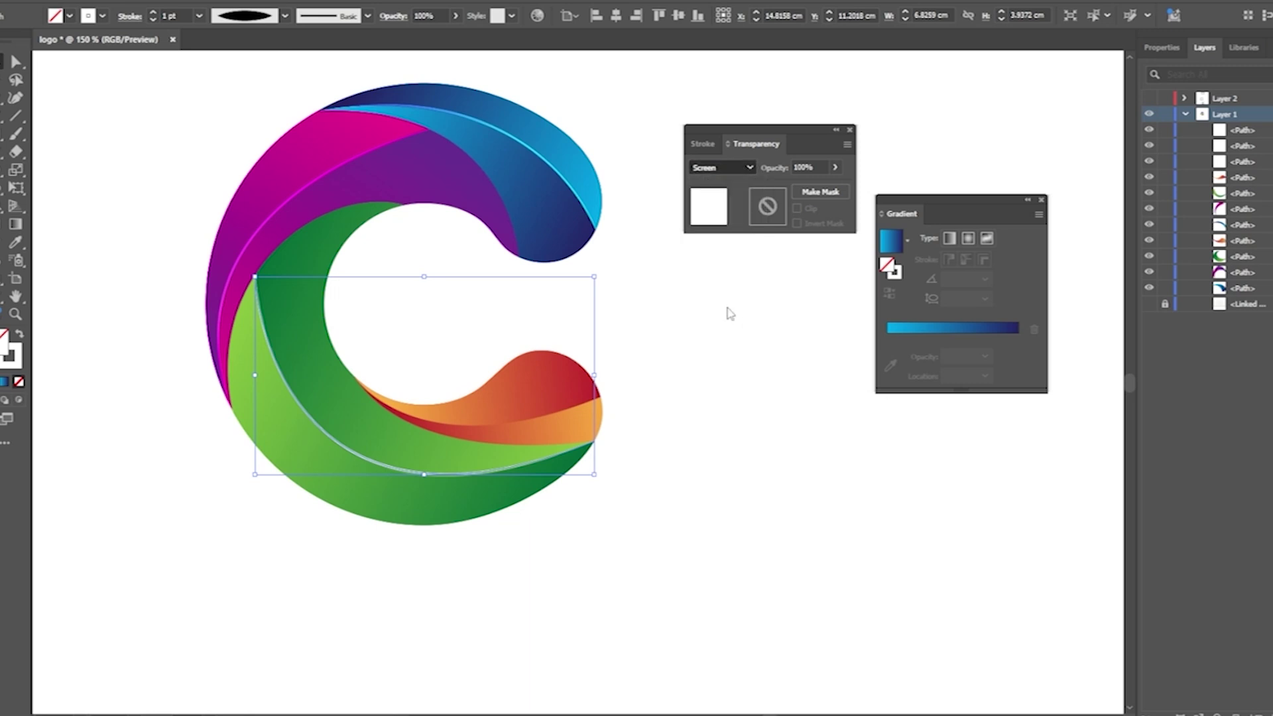
{"action": "left_click", "coordinate": [683, 455]}
{"action": "scroll", "coordinate": [686, 457], "scroll_direction": "down", "scroll_amount": 2}
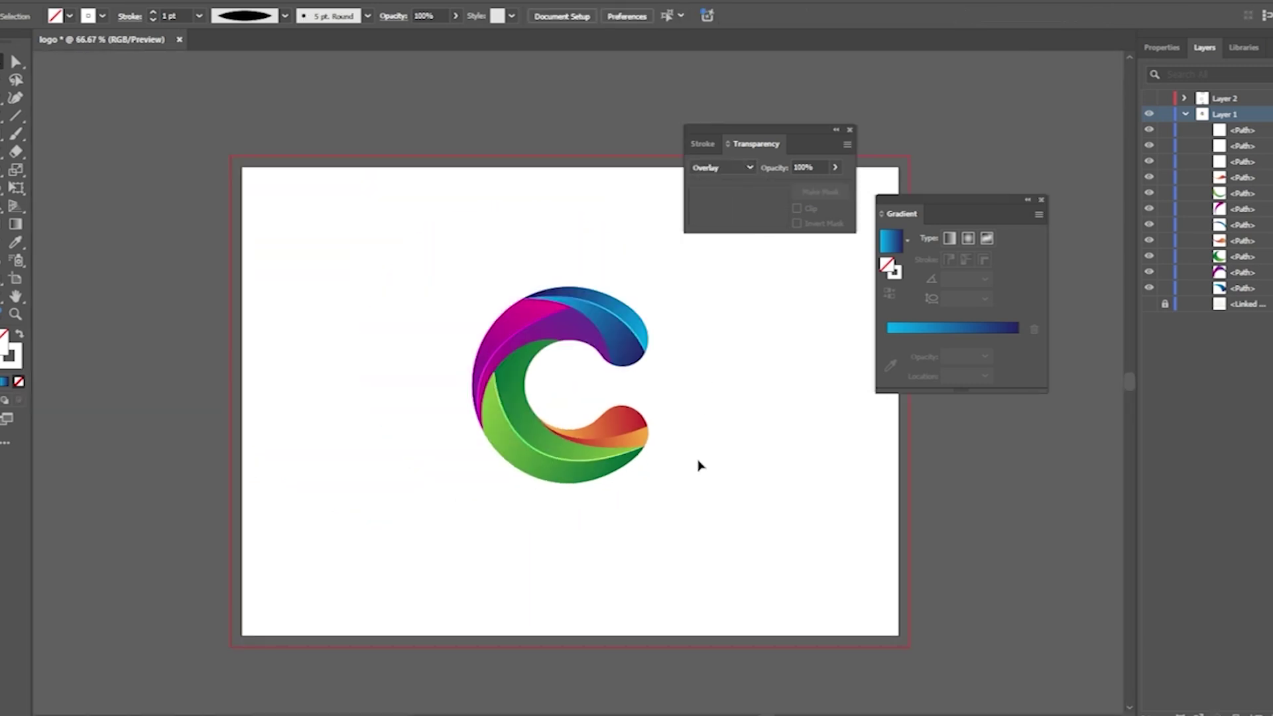
Draw a curved path along the boundary between the red and orange strips, from the segment's inner tip to its outer edge.
{"action": "scroll", "coordinate": [693, 464], "scroll_direction": "up", "scroll_amount": 2}
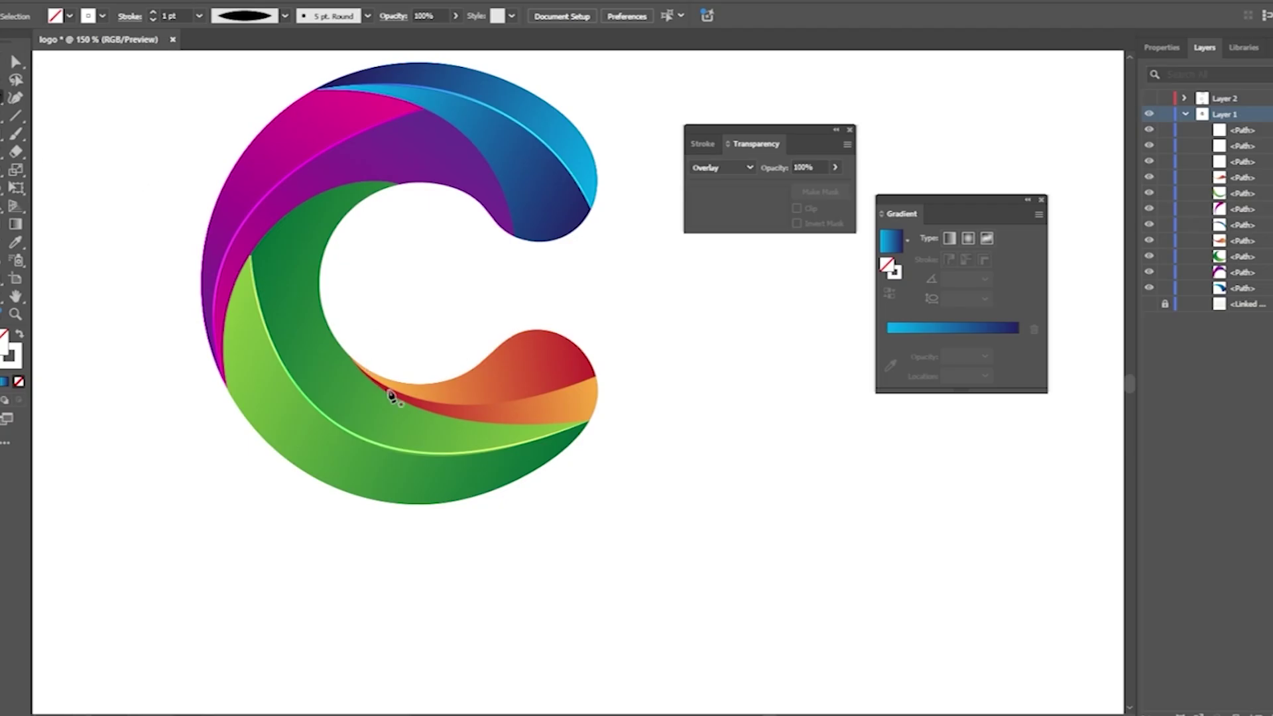
{"action": "scroll", "coordinate": [341, 372], "scroll_direction": "up", "scroll_amount": 1}
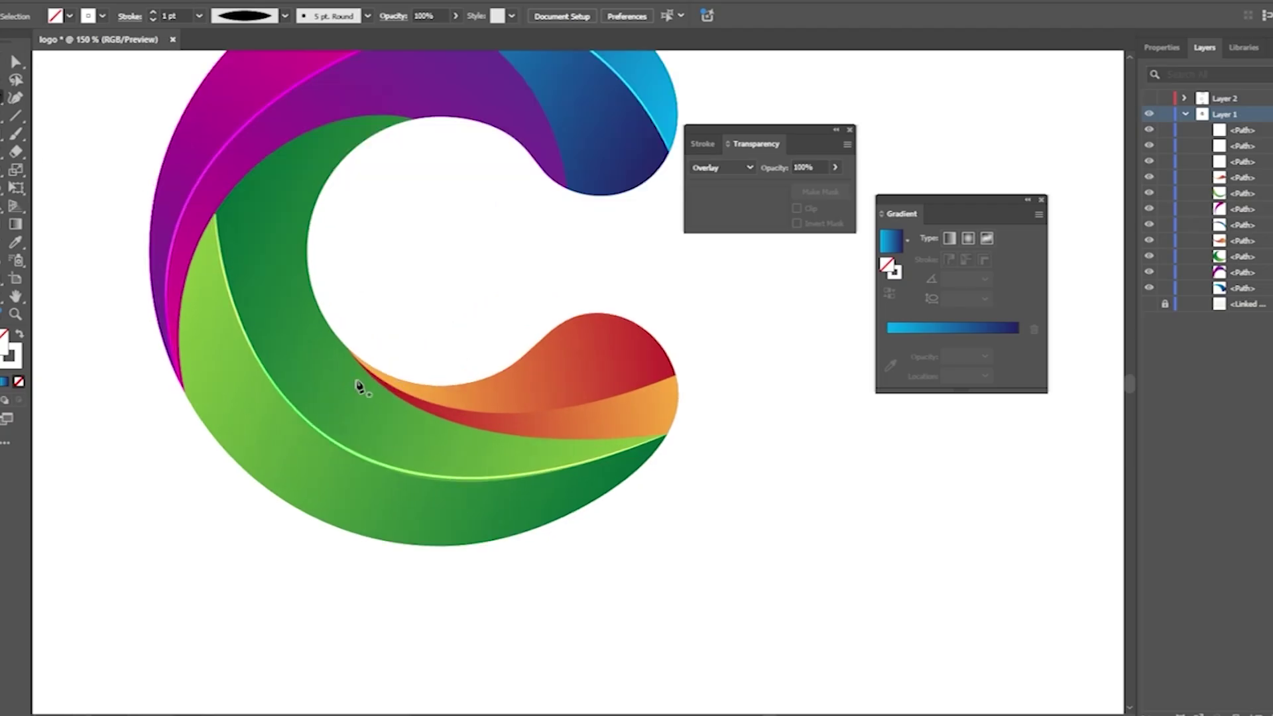
{"action": "left_click", "coordinate": [347, 350]}
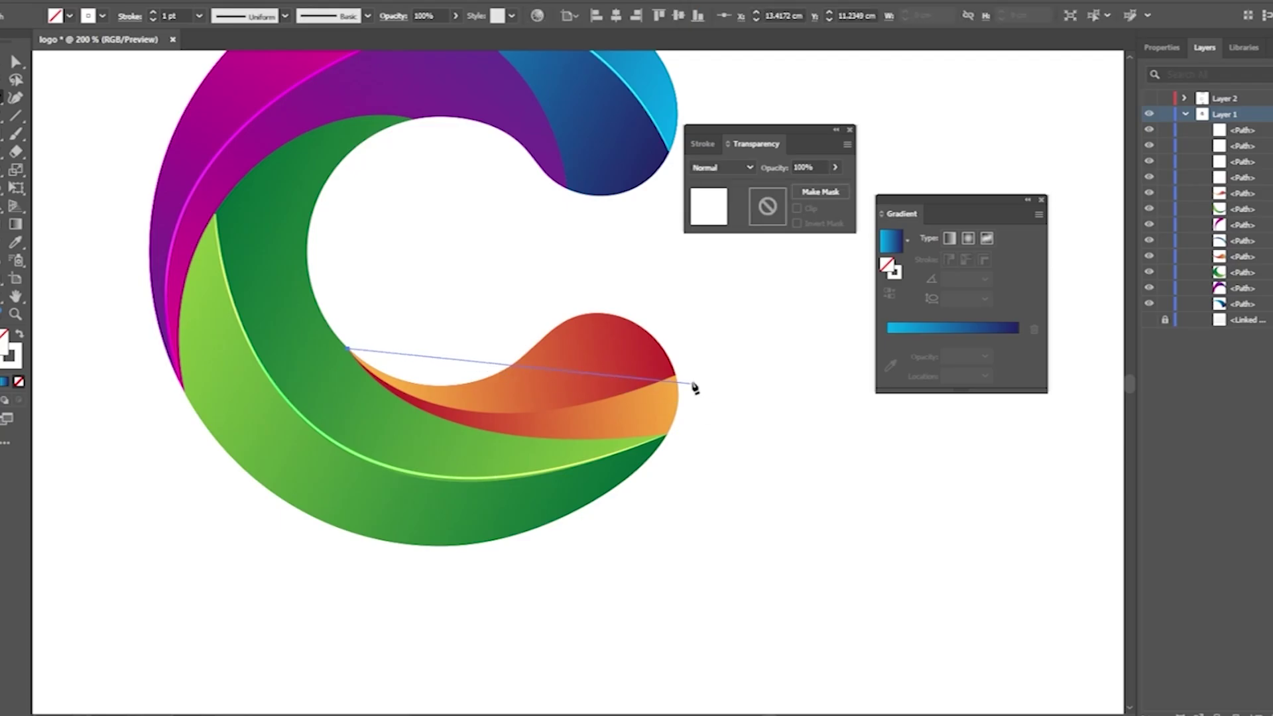
{"action": "left_click_drag", "start_coordinate": [676, 376], "coordinate": [912, 281]}
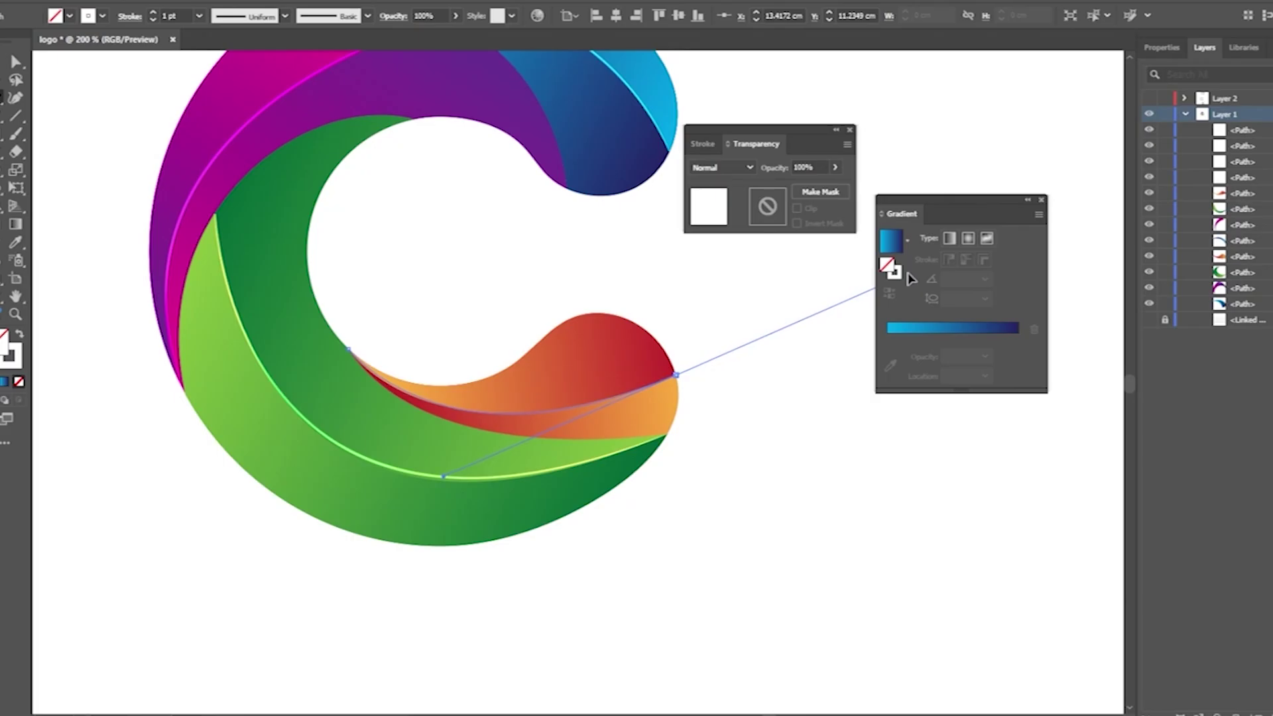
{"action": "left_click_drag", "start_coordinate": [912, 280], "coordinate": [912, 280]}
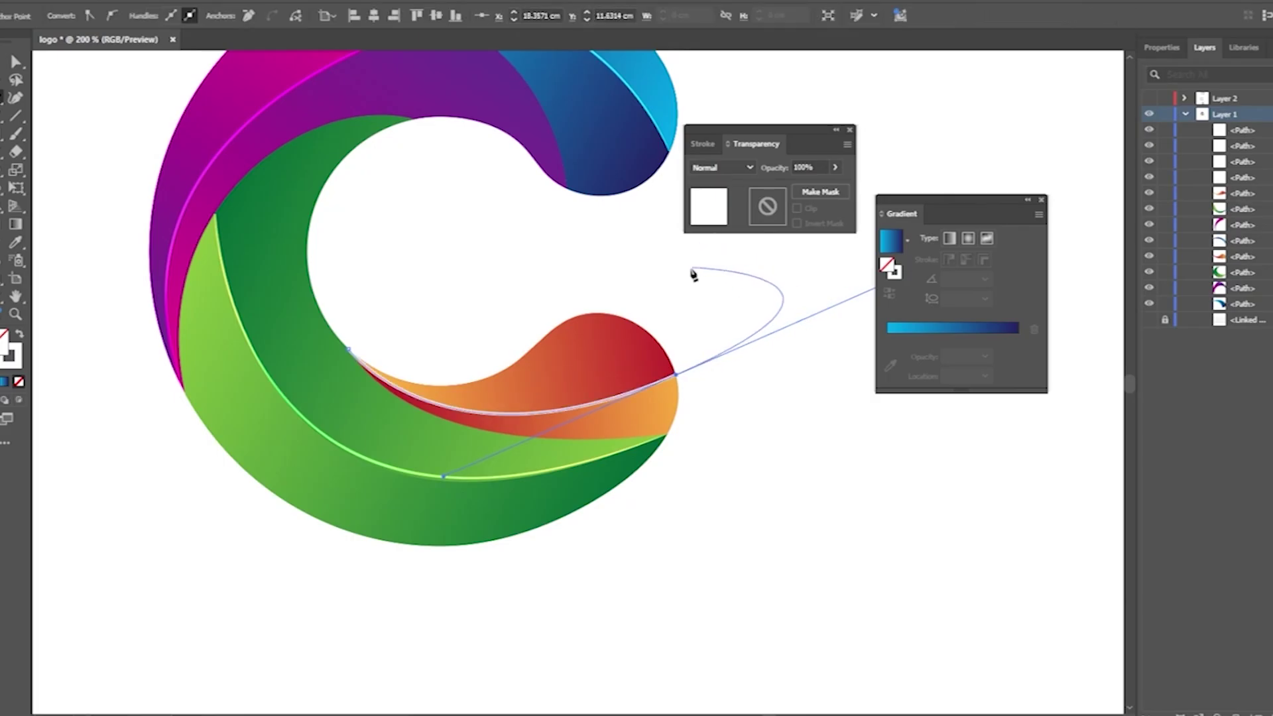
Give the red-orange segment's highlight curve the lens-shaped tapered width profile and the Overlay blend mode, and deselect it.
{"action": "left_click", "coordinate": [14, 97]}
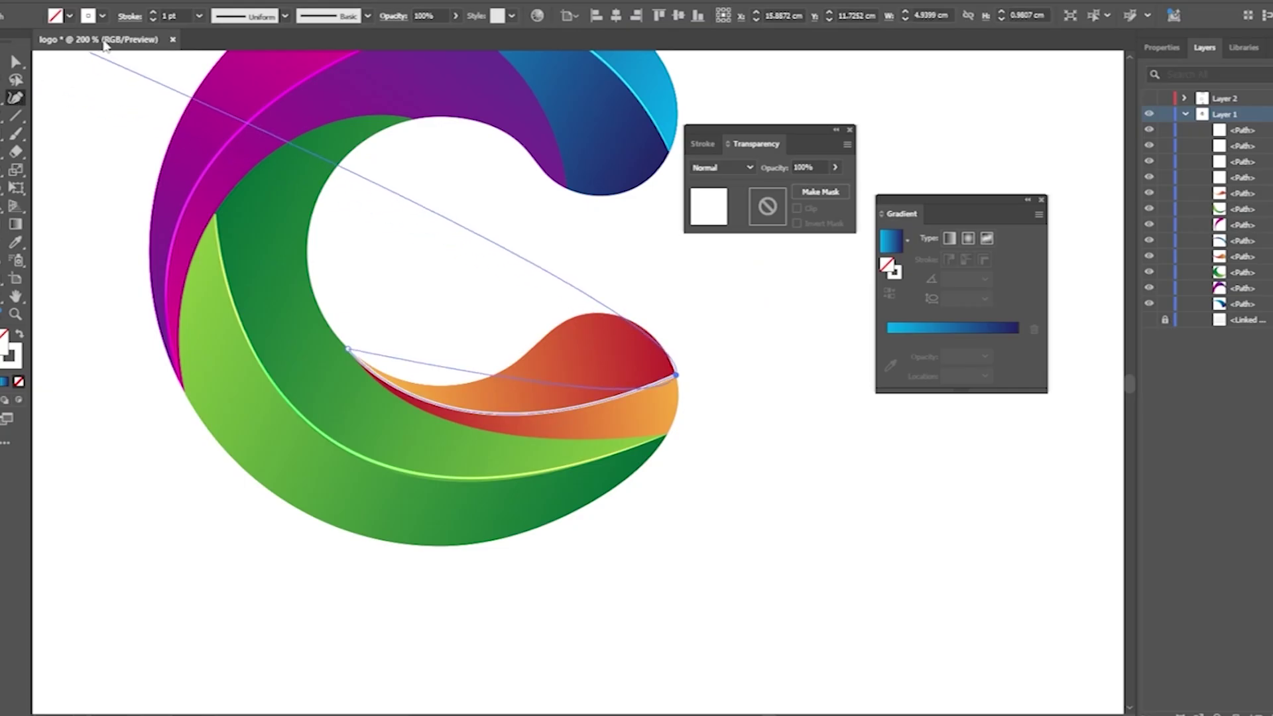
{"action": "left_click", "coordinate": [246, 25]}
{"action": "left_click", "coordinate": [244, 73]}
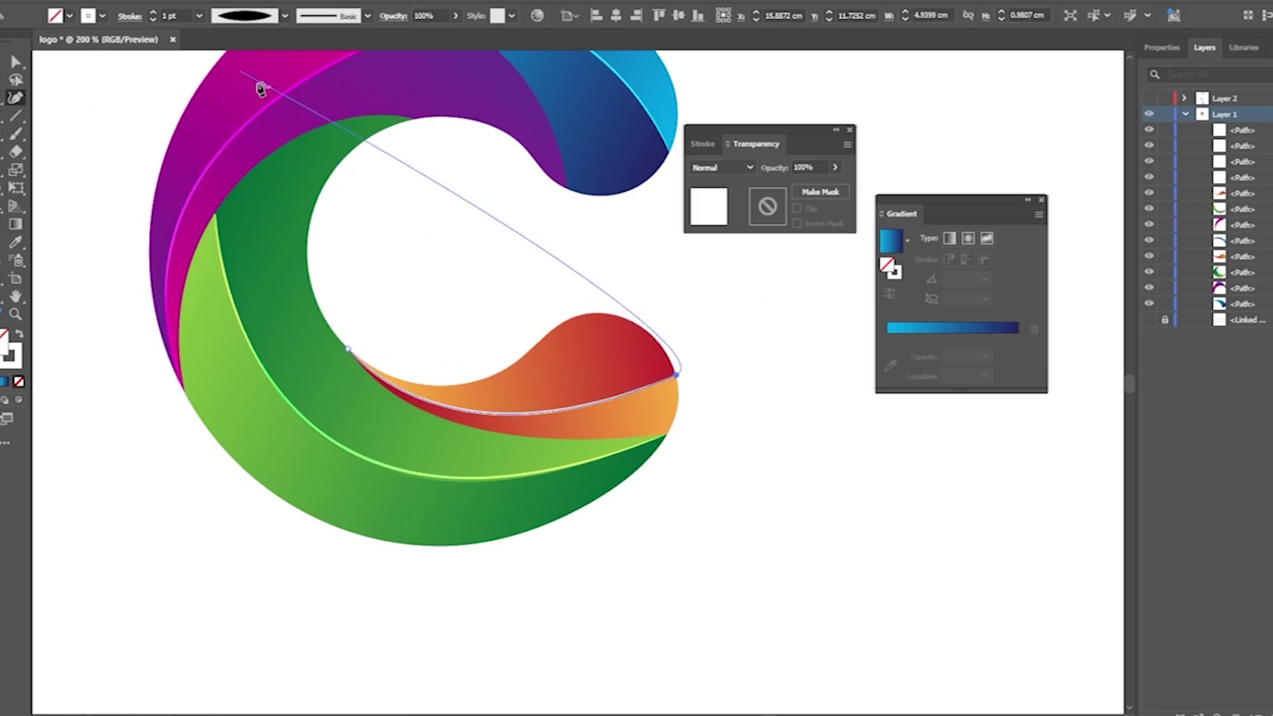
{"action": "left_click", "coordinate": [750, 168]}
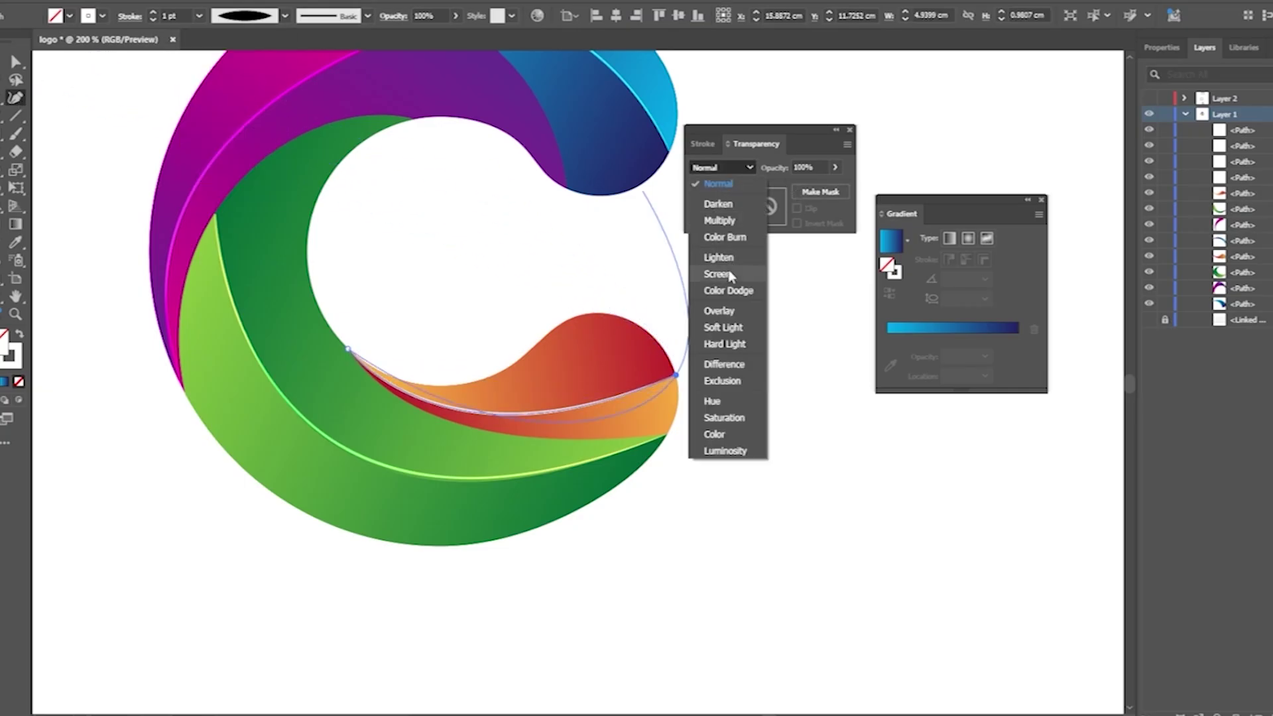
{"action": "left_click", "coordinate": [720, 311]}
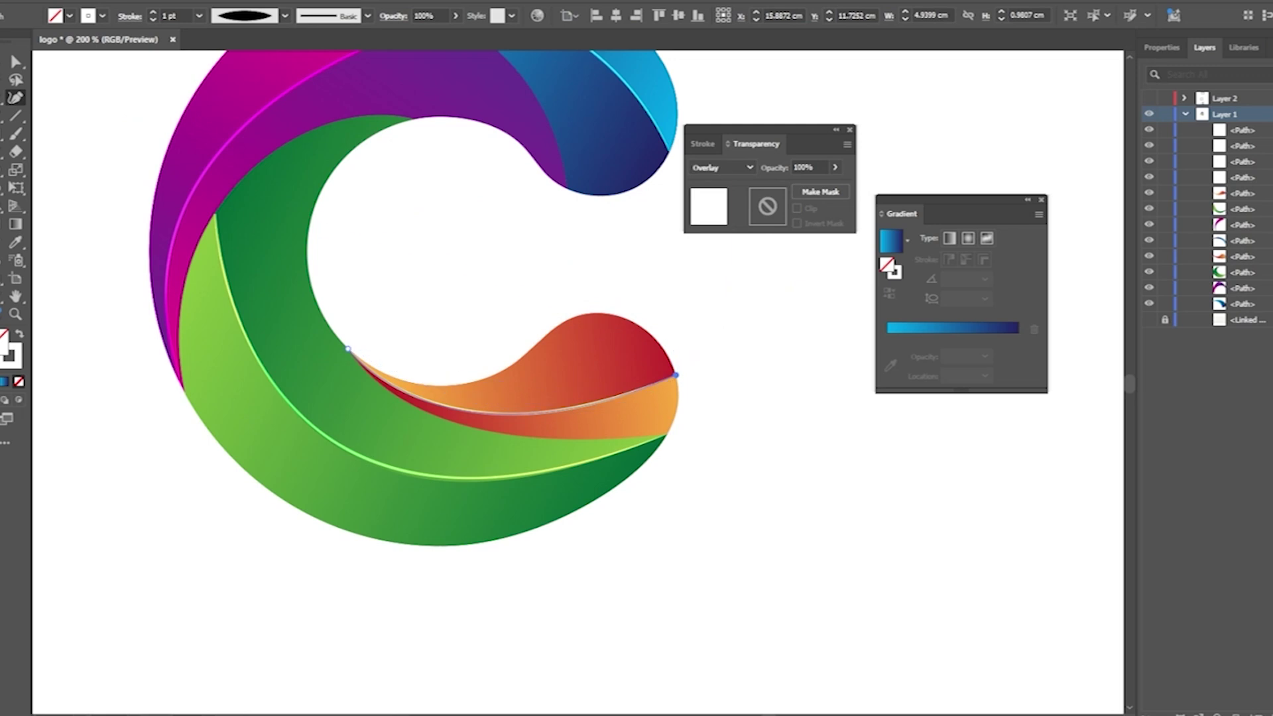
{"action": "key", "text": "v"}
{"action": "key", "text": "ctrl+1"}
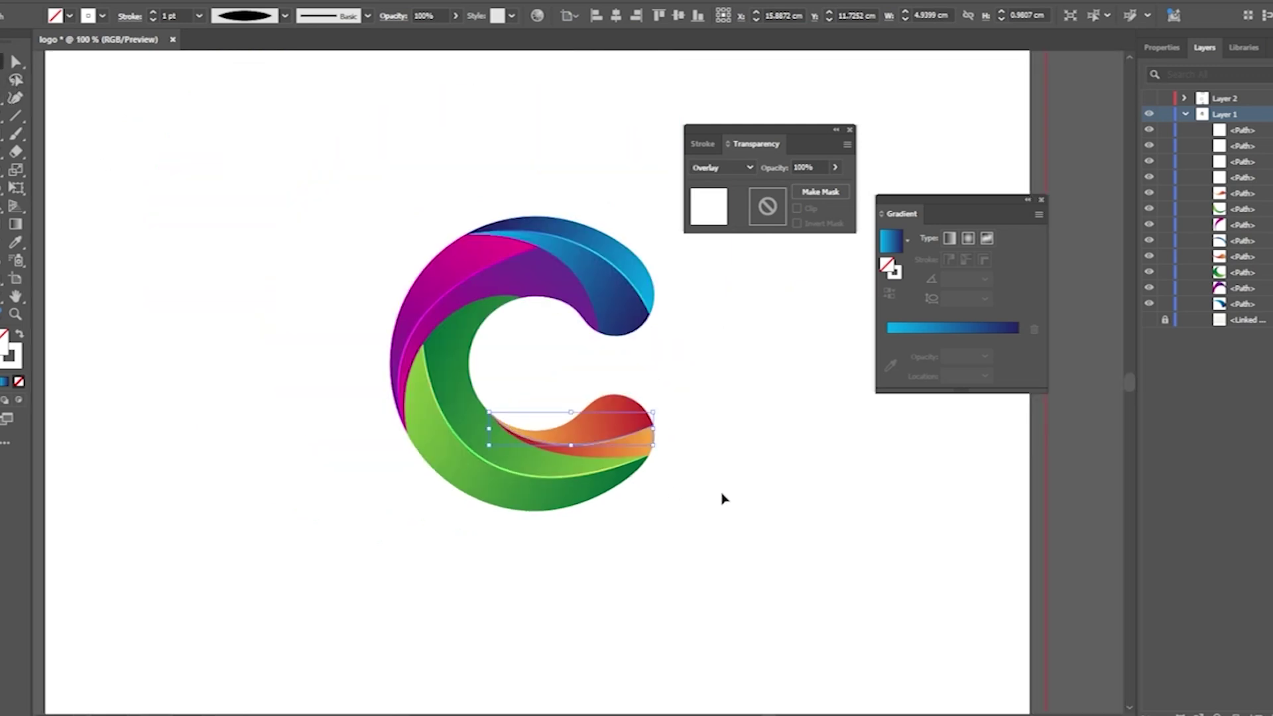
{"action": "left_click", "coordinate": [677, 496]}
{"action": "key", "text": "ctrl+minus"}
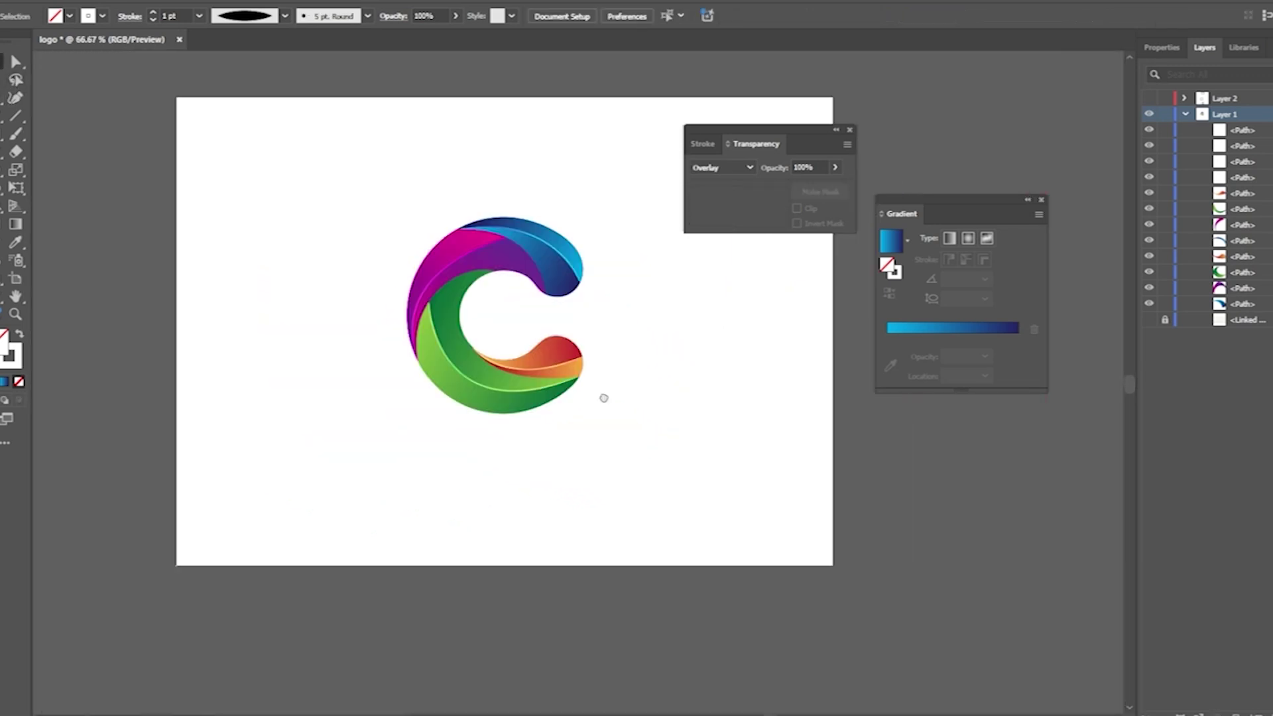
Check the finished reference logo image and draw a rectangle about 29.8 by 21.2 cm covering the whole artboard.
{"action": "scroll", "coordinate": [603, 398], "scroll_direction": "down", "scroll_amount": 2}
{"action": "scroll", "coordinate": [620, 424], "scroll_direction": "up", "scroll_amount": 1}
{"action": "scroll", "coordinate": [596, 422], "scroll_direction": "right", "scroll_amount": 1}
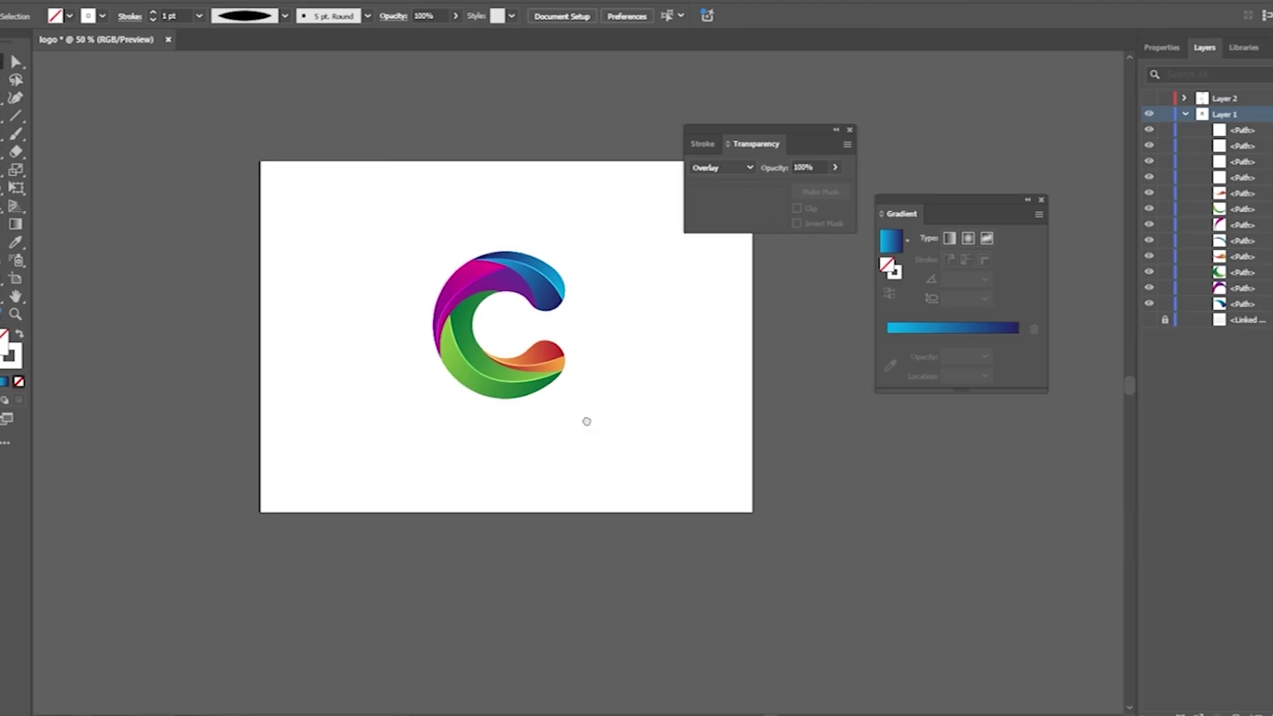
{"action": "scroll", "coordinate": [587, 422], "scroll_direction": "right", "scroll_amount": 2}
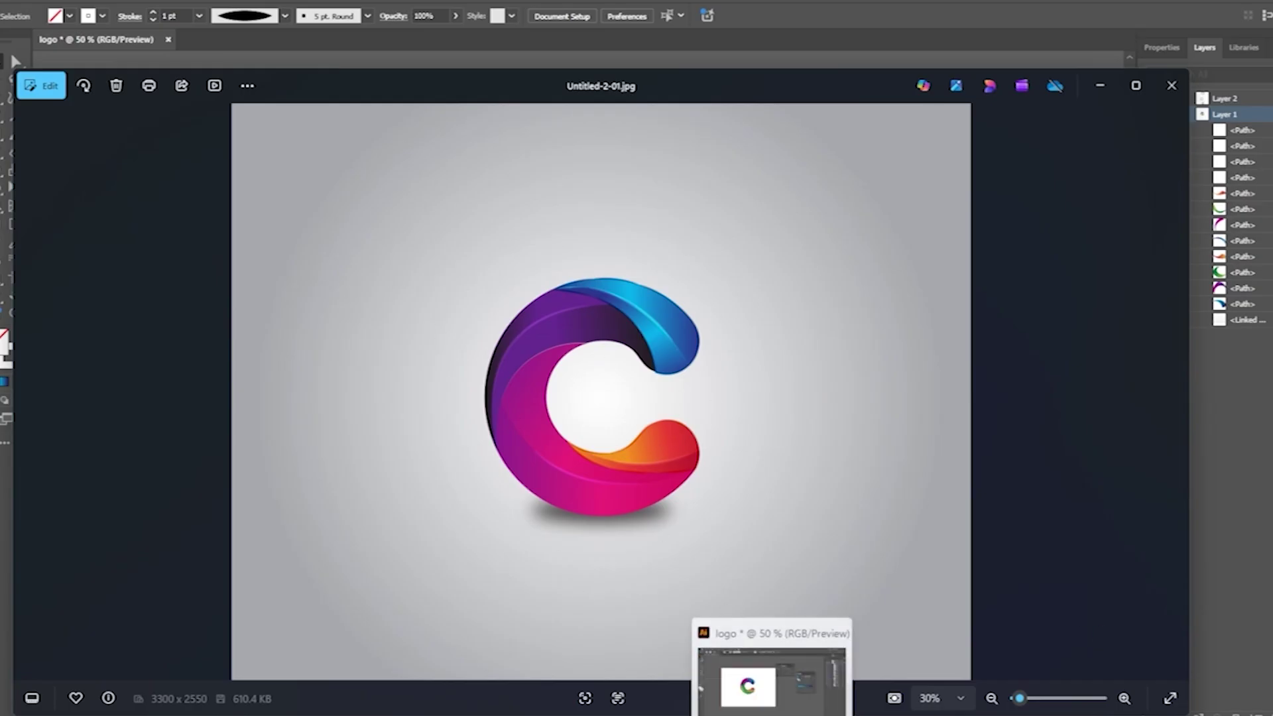
{"action": "left_click", "coordinate": [769, 673]}
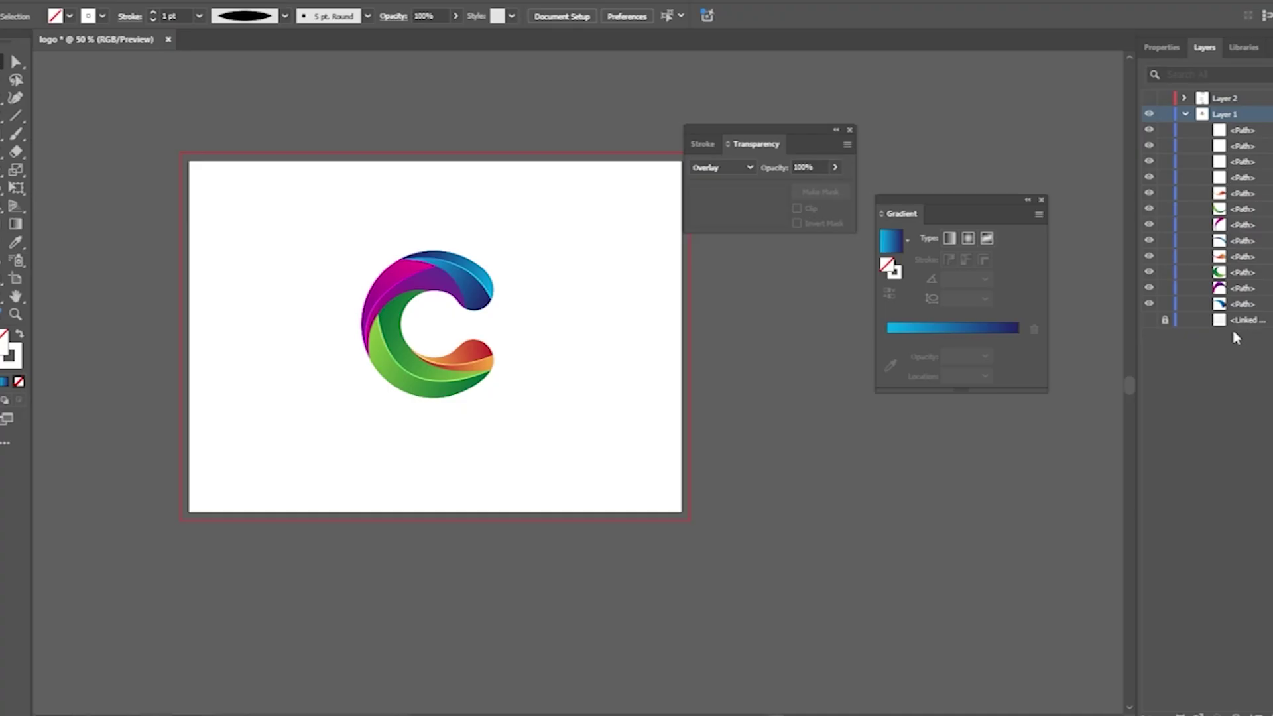
{"action": "left_click_drag", "start_coordinate": [14, 133], "coordinate": [37, 131]}
{"action": "mouse_move", "coordinate": [188, 158]}
{"action": "left_mouse_down"}
{"action": "mouse_move", "coordinate": [526, 455]}
{"action": "mouse_move", "coordinate": [683, 515]}
{"action": "left_mouse_up"}
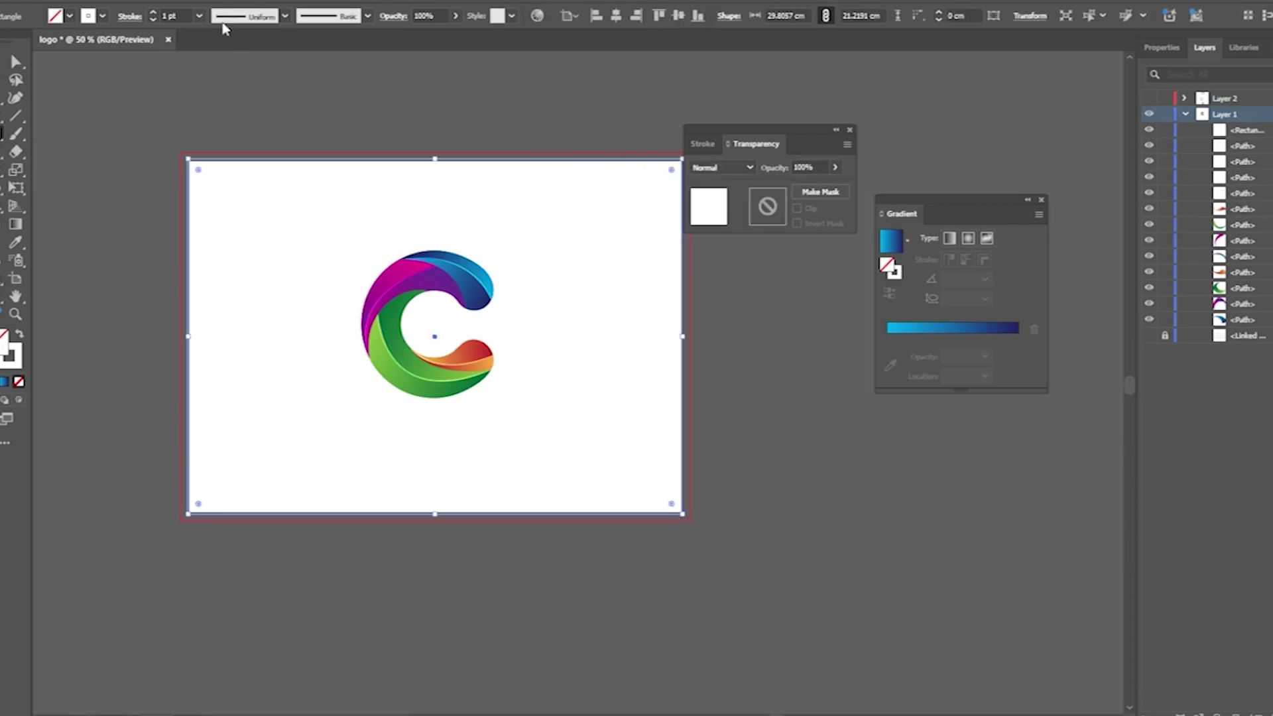
Fill the artboard-sized rectangle with yellow and remove its stroke.
{"action": "left_click", "coordinate": [69, 16]}
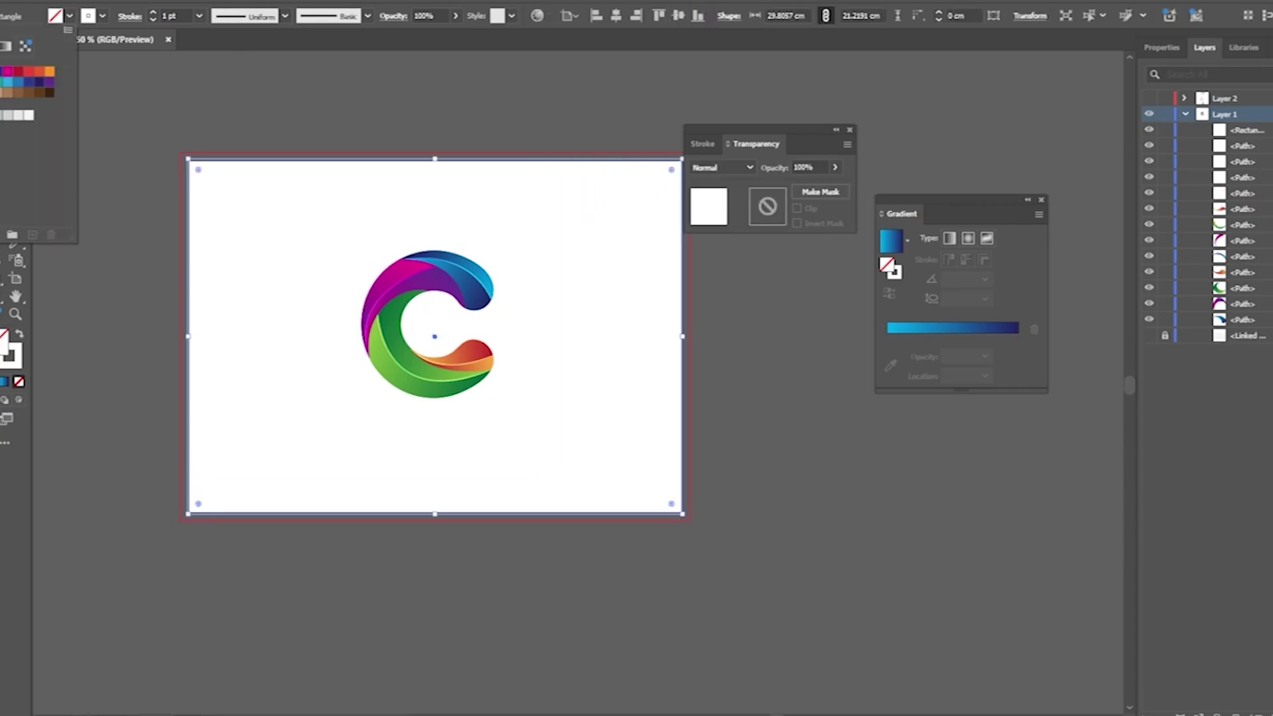
{"action": "left_click", "coordinate": [3, 71]}
{"action": "left_click", "coordinate": [102, 15]}
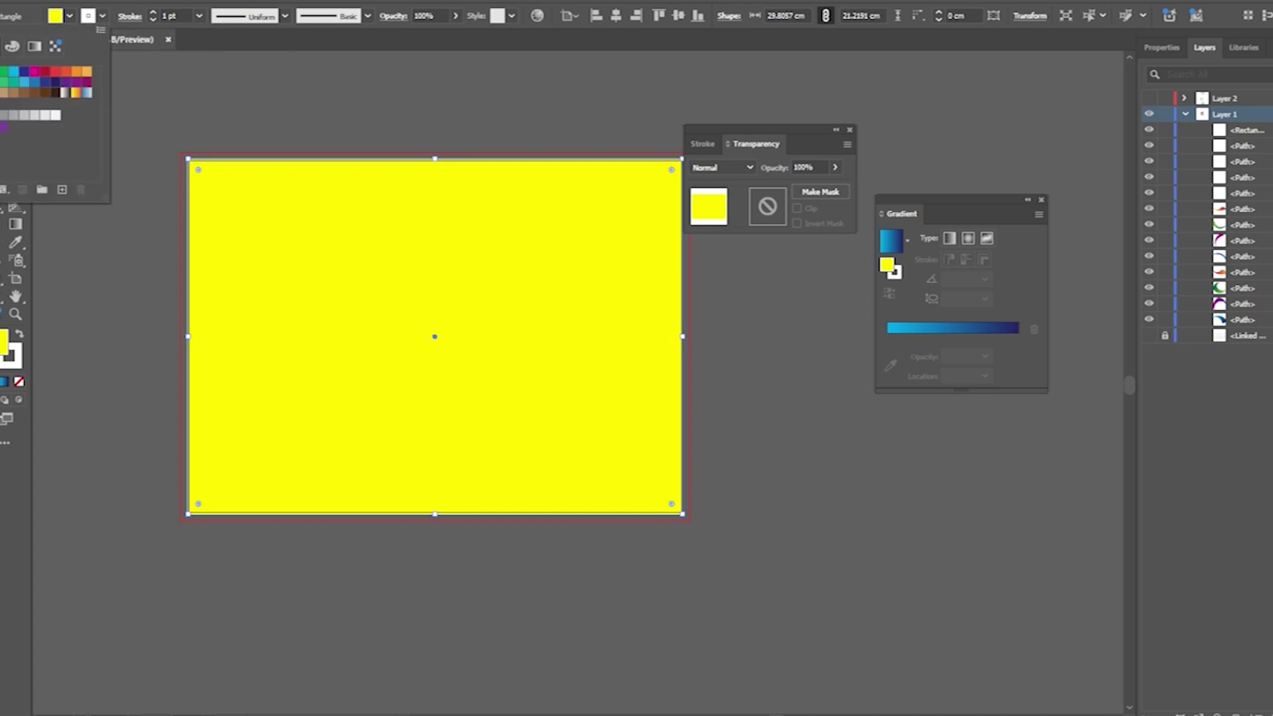
{"action": "left_click", "coordinate": [1, 72]}
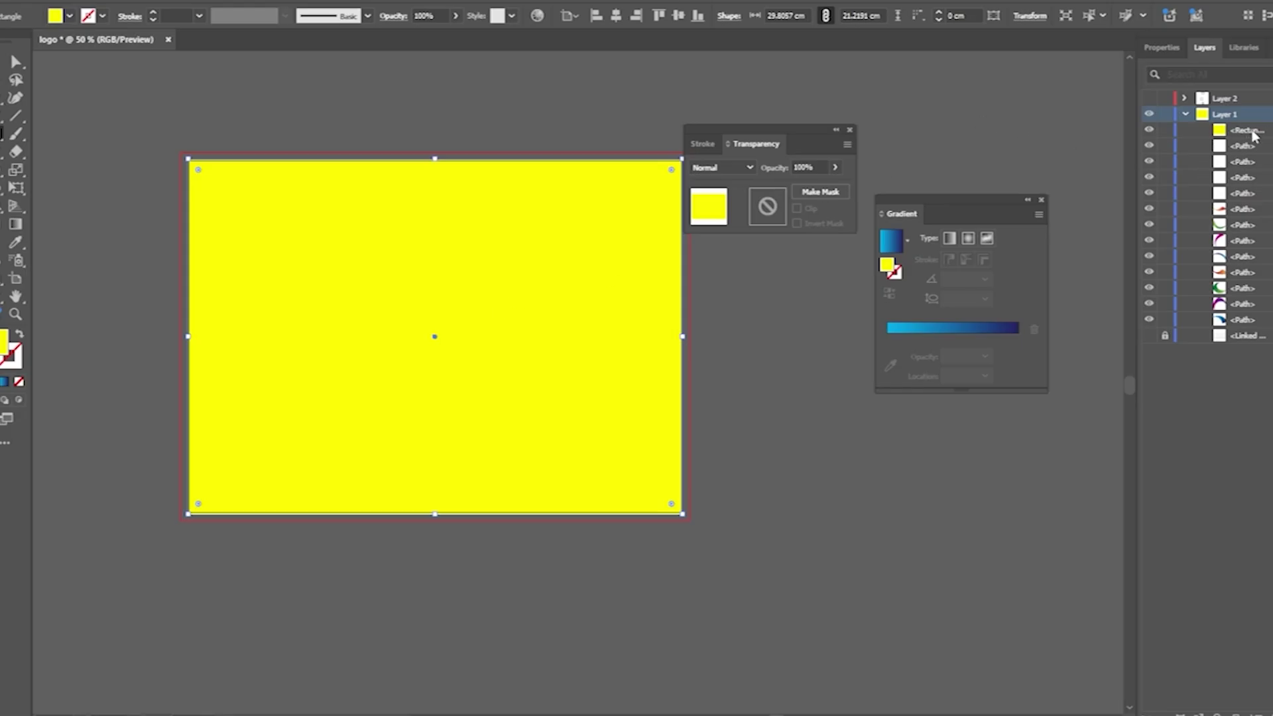
Undo the attempted layer reorder of the yellow rectangle and send it to the back with the Arrange command.
{"action": "left_click_drag", "start_coordinate": [1253, 135], "coordinate": [1245, 334]}
{"action": "key", "text": "ctrl+z"}
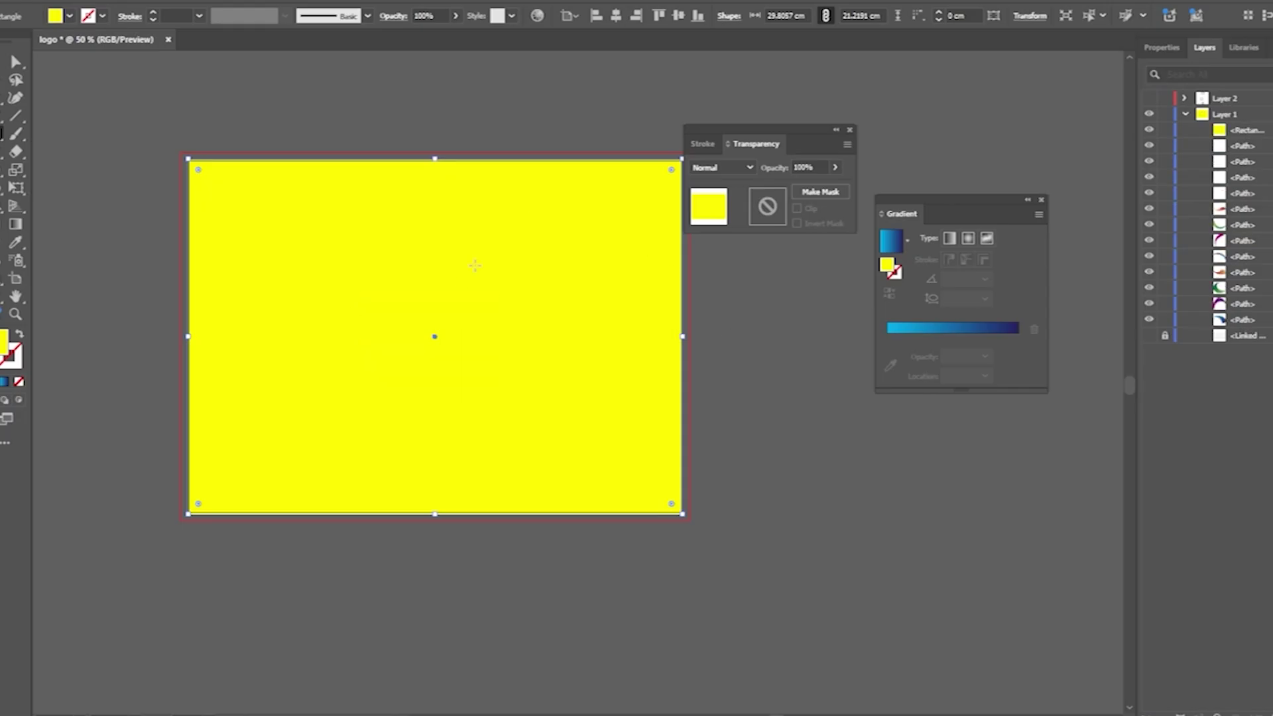
{"action": "right_click", "coordinate": [484, 253]}
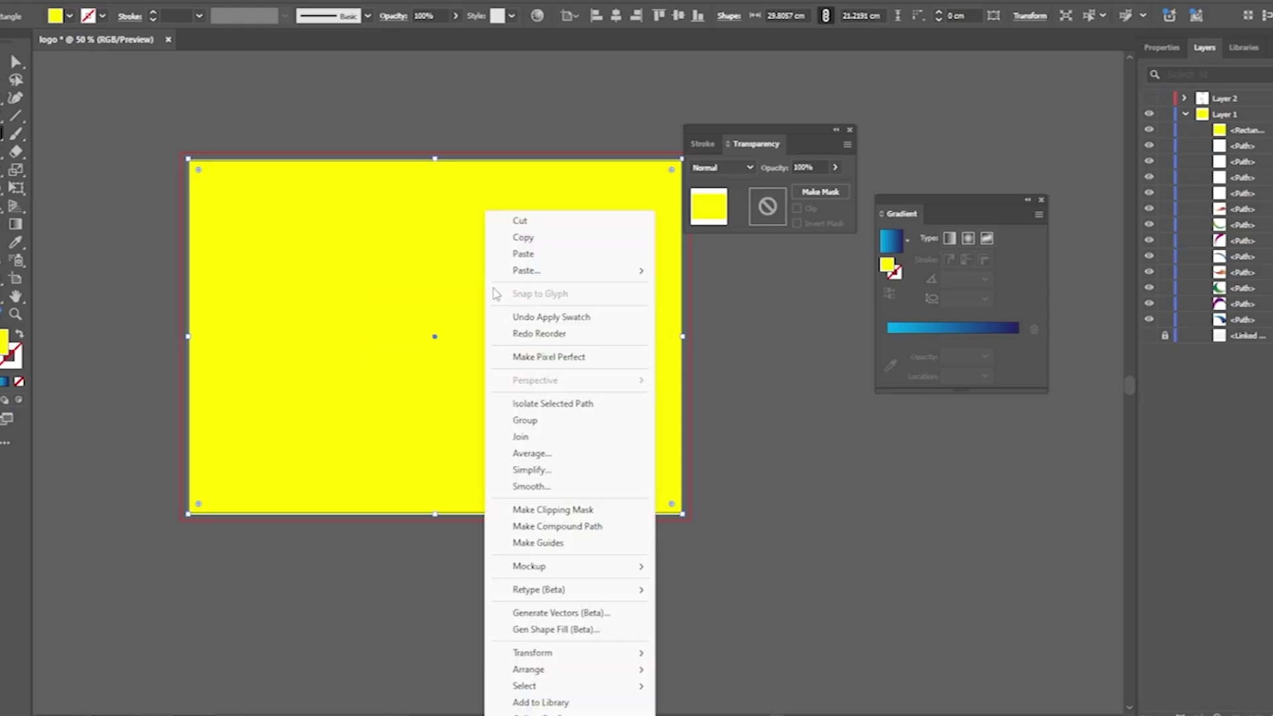
{"action": "mouse_move", "coordinate": [540, 670]}
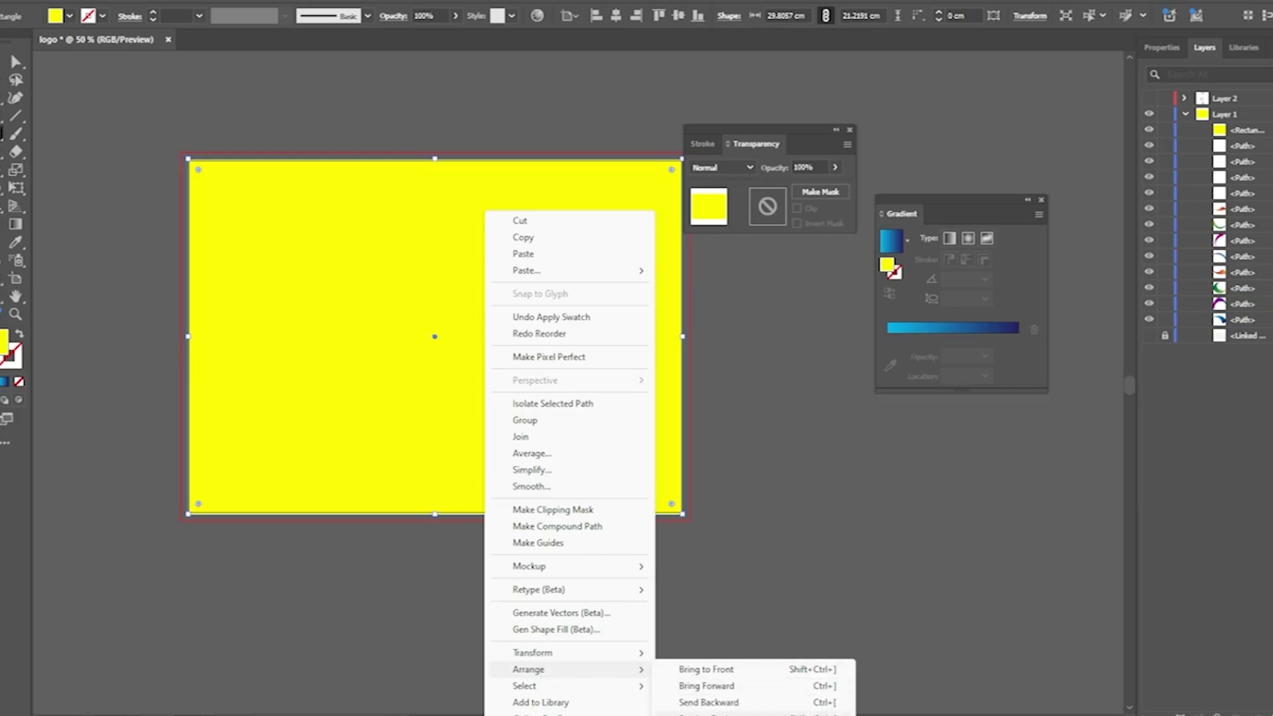
{"action": "left_click", "coordinate": [710, 715]}
Bring the yellow rectangle to the front, above all the logo paths.
{"action": "right_click", "coordinate": [579, 467]}
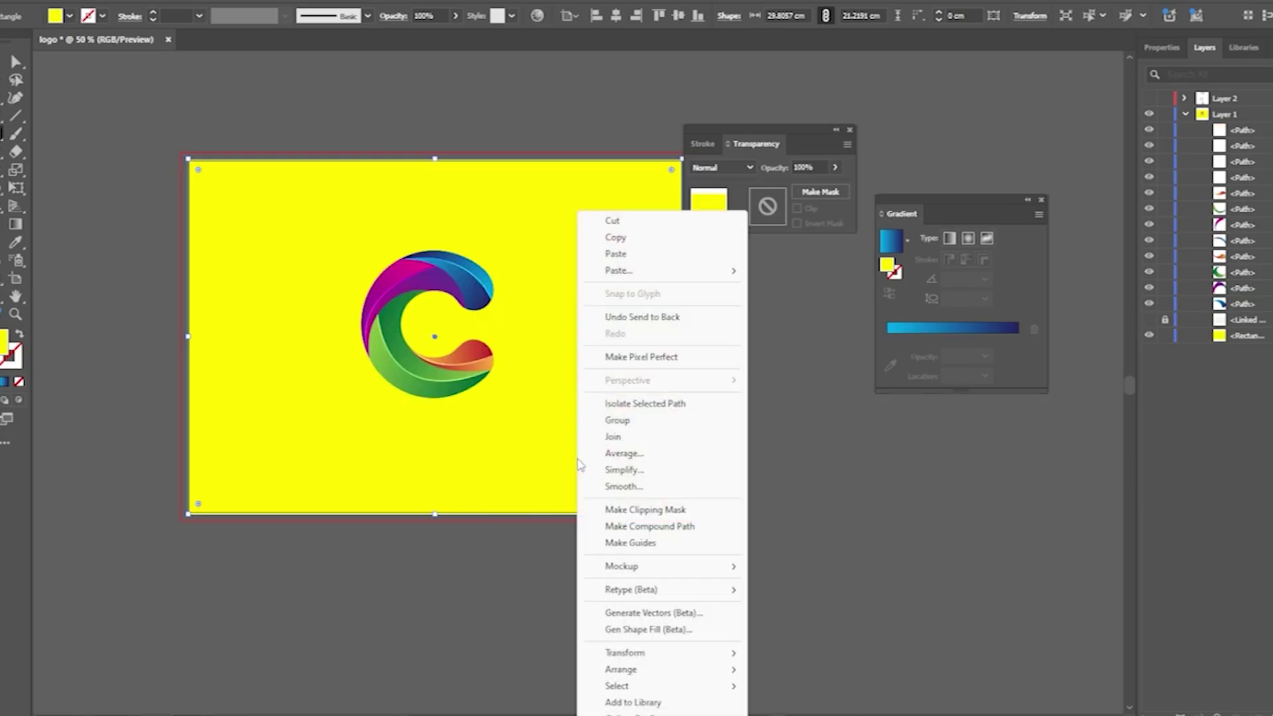
{"action": "mouse_move", "coordinate": [697, 673]}
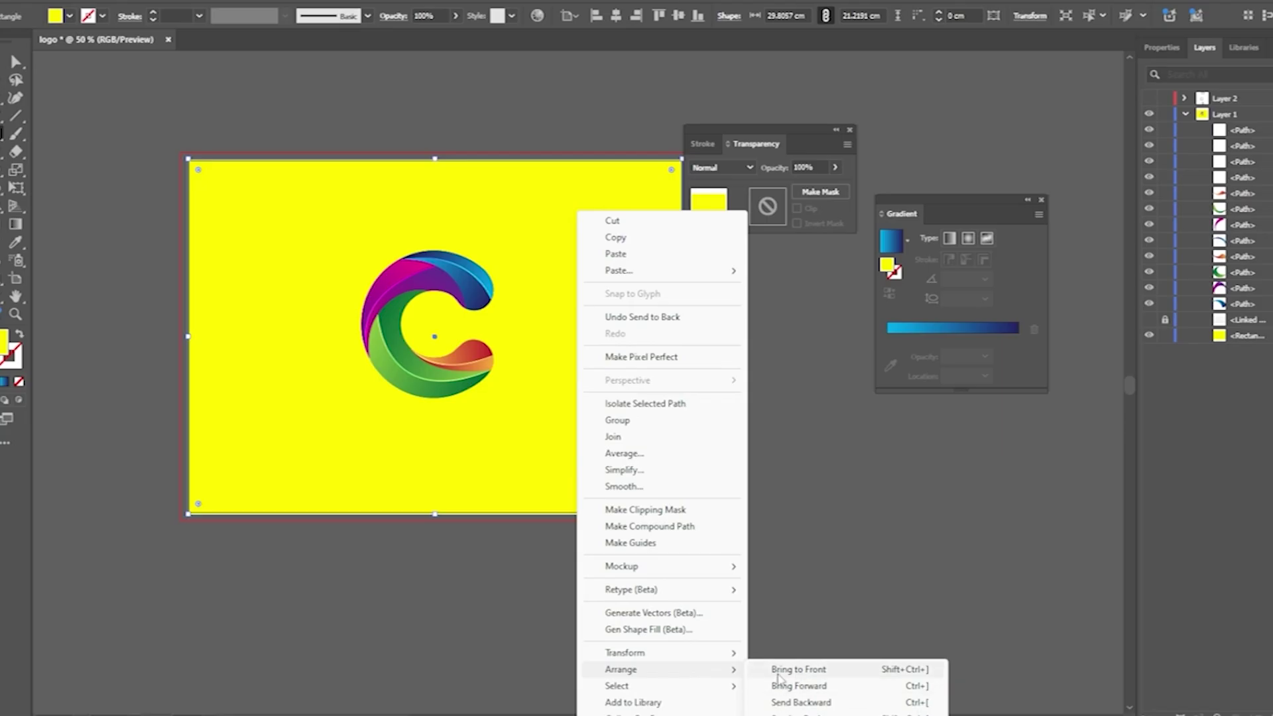
{"action": "left_click", "coordinate": [794, 671]}
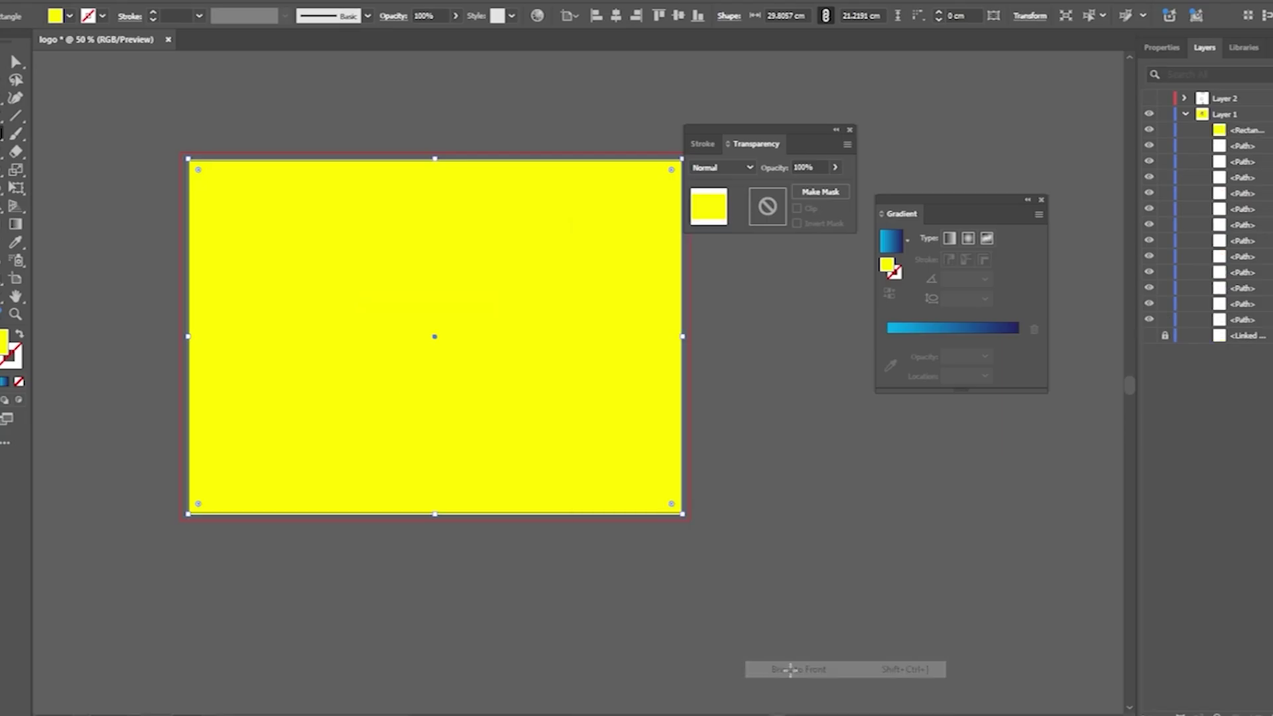
Send the yellow rectangle backward repeatedly until it lies just below the green segment's path.
{"action": "right_click", "coordinate": [548, 247]}
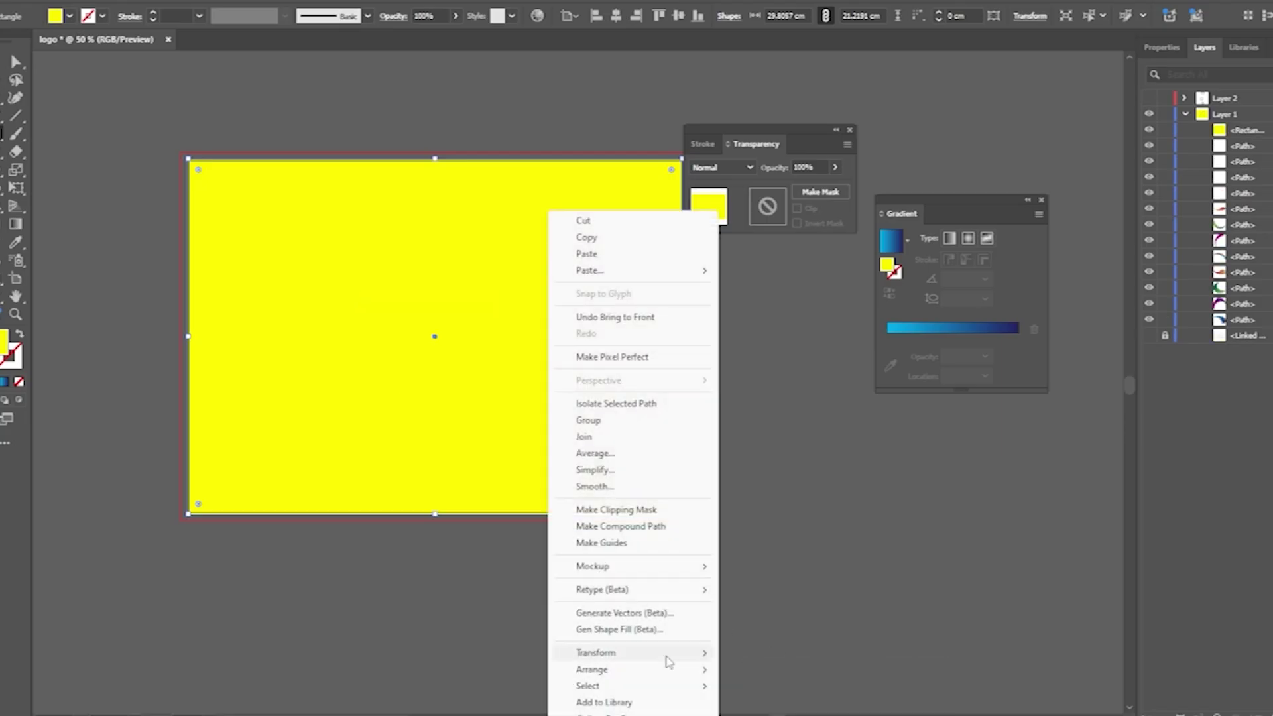
{"action": "mouse_move", "coordinate": [669, 676]}
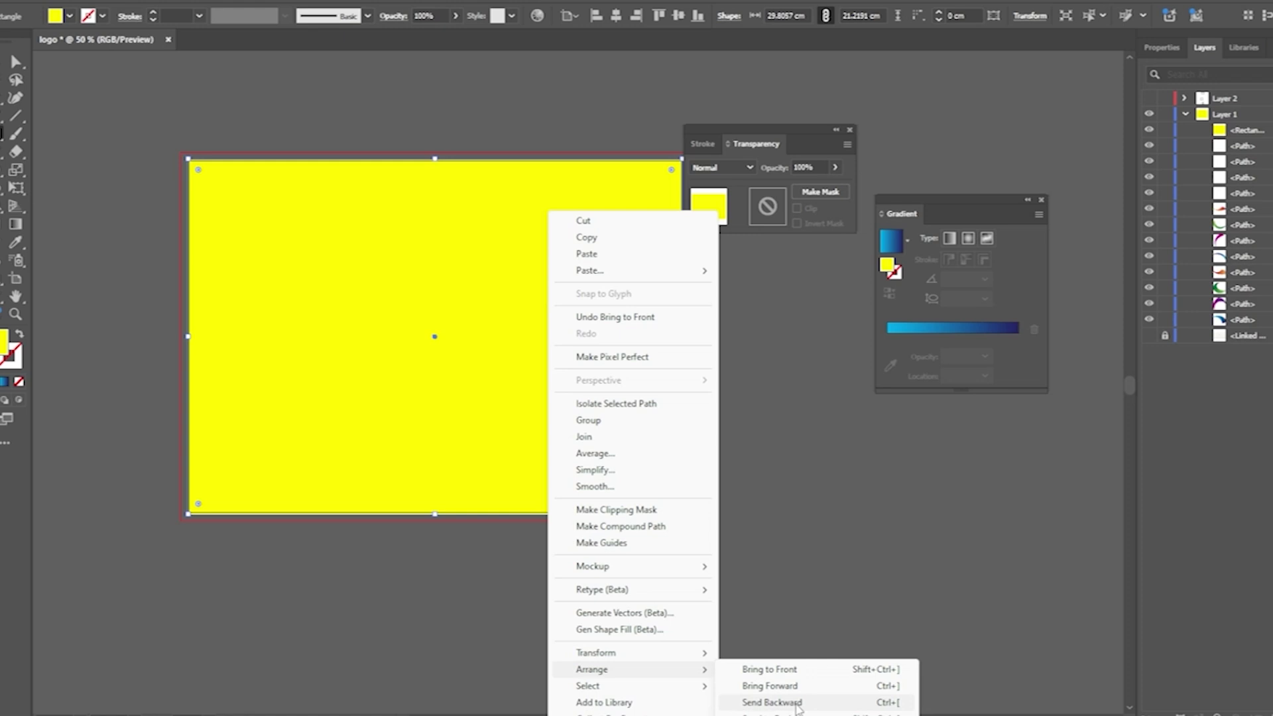
{"action": "left_click", "coordinate": [798, 706]}
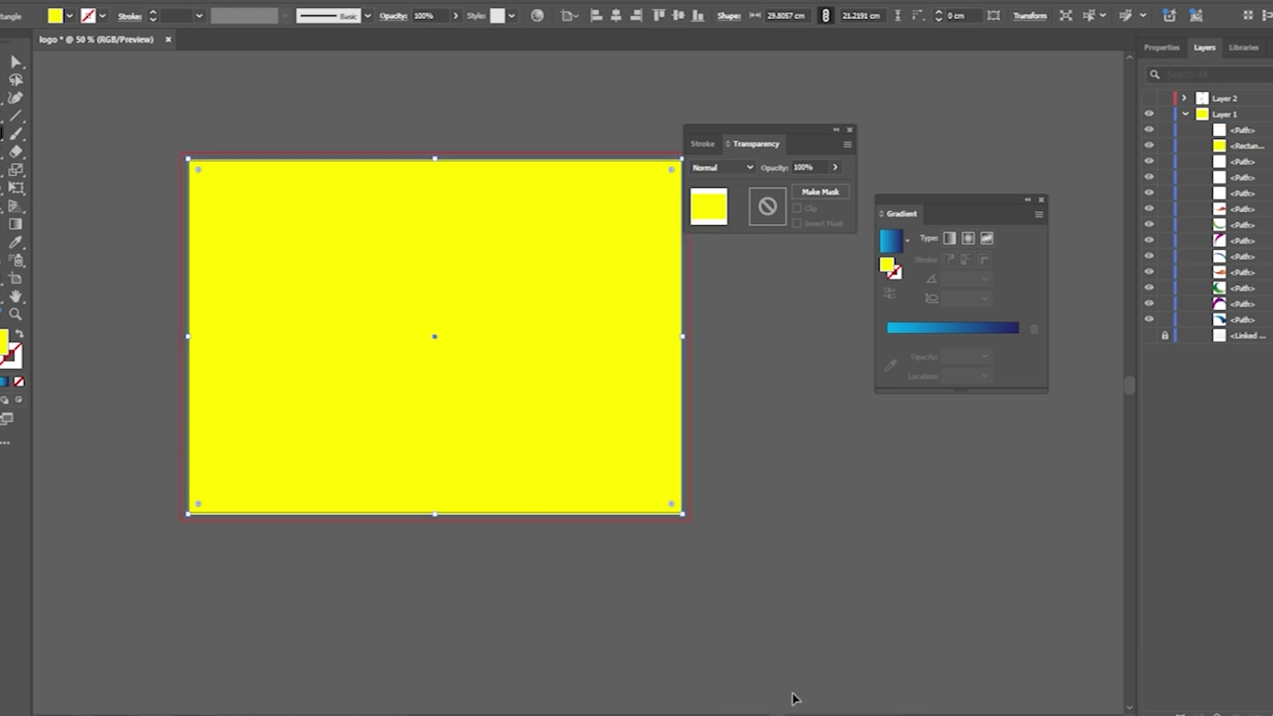
{"action": "left_click_drag", "start_coordinate": [1260, 158], "coordinate": [1224, 289]}
Bring the yellow rectangle forward one level at a time until it covers the coloured logo segments.
{"action": "right_click", "coordinate": [571, 301]}
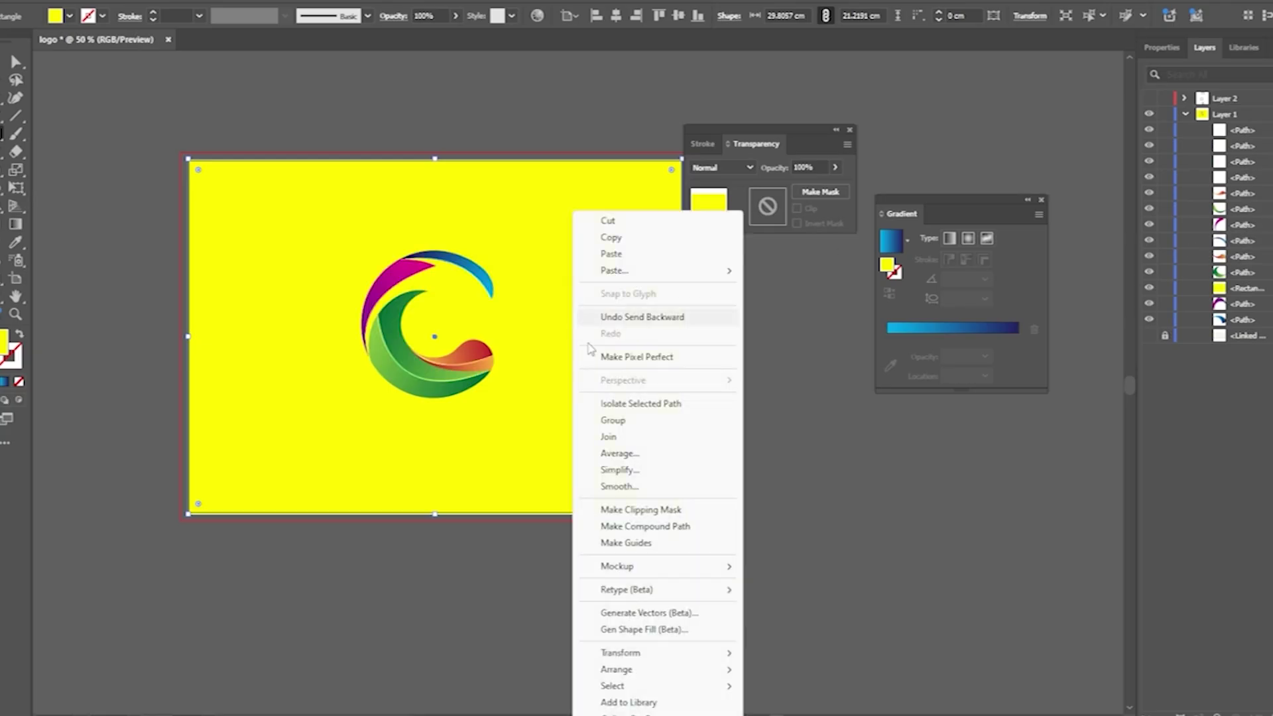
{"action": "mouse_move", "coordinate": [660, 670]}
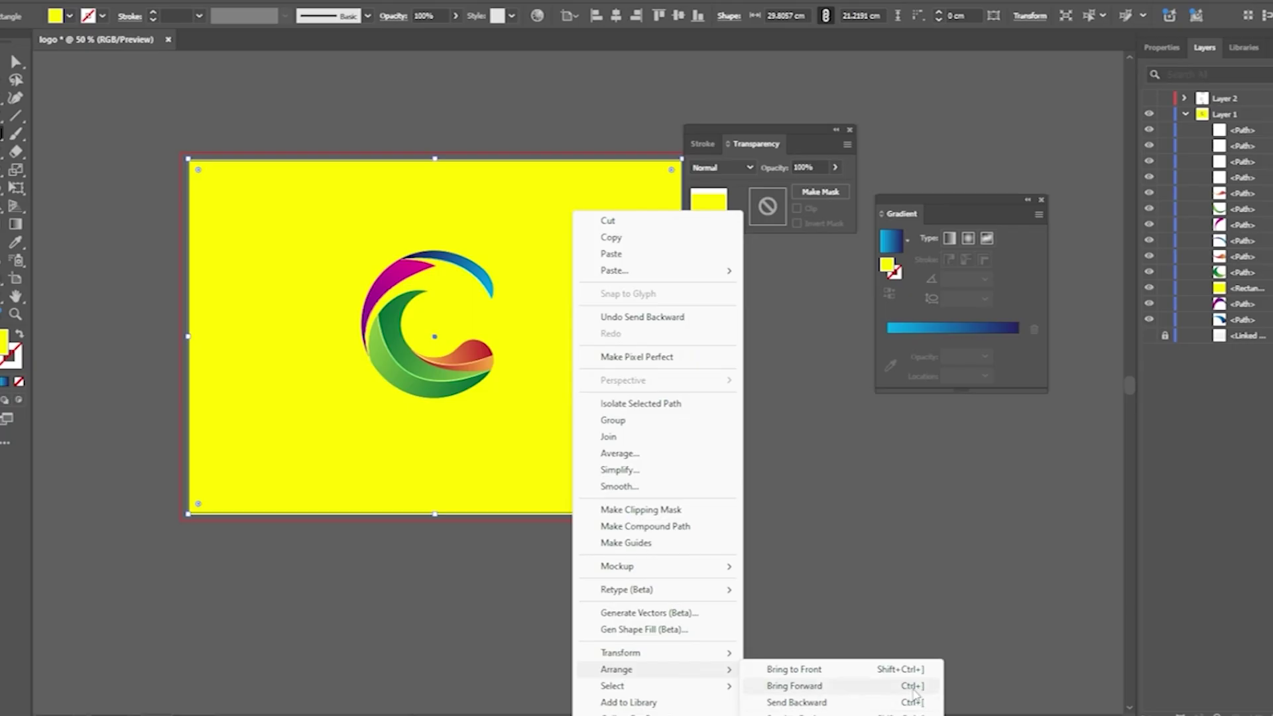
{"action": "left_click", "coordinate": [913, 689]}
{"action": "key", "text": "ctrl+bracketright"}
{"action": "key", "text": "ctrl+bracketright"}
{"action": "key", "text": "ctrl+bracketright"}
{"action": "key", "text": "ctrl+bracketright"}
{"action": "key", "text": "ctrl+bracketright"}
{"action": "key", "text": "ctrl+bracketright"}
{"action": "key", "text": "ctrl+bracketright"}
Send the yellow rectangle to the back so that it lies behind the whole logo.
{"action": "right_click", "coordinate": [493, 308]}
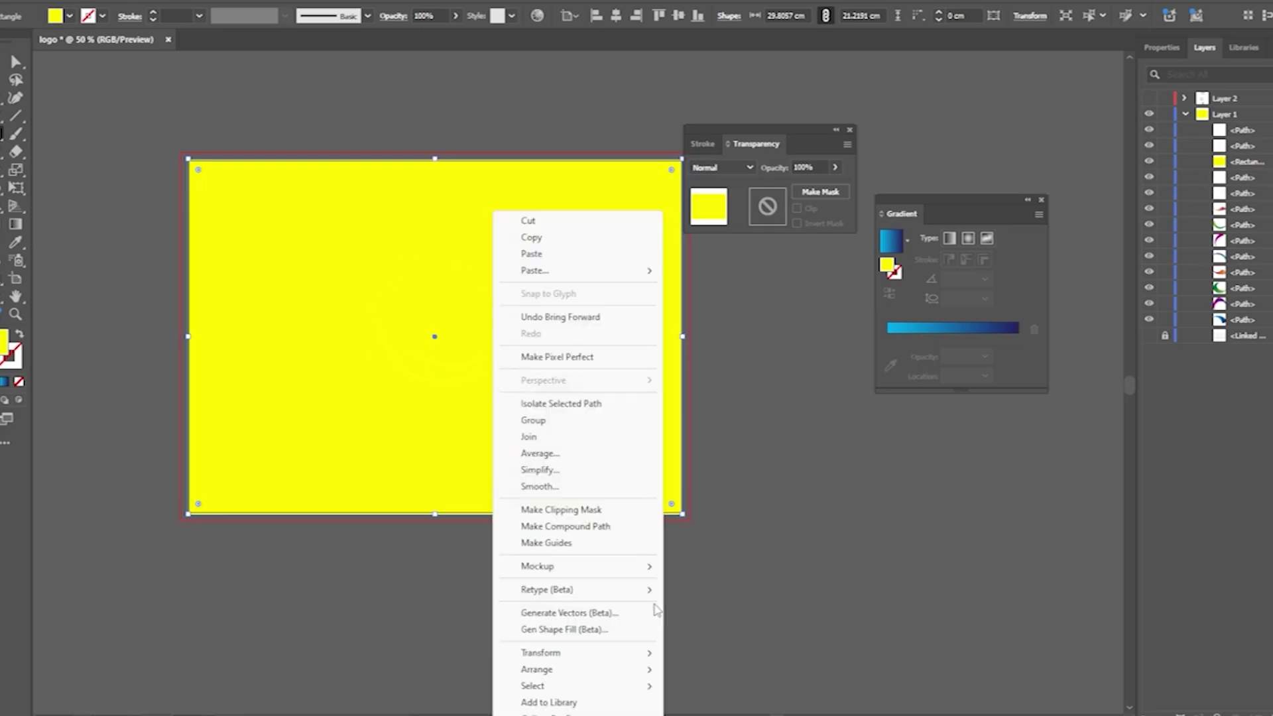
{"action": "mouse_move", "coordinate": [619, 670]}
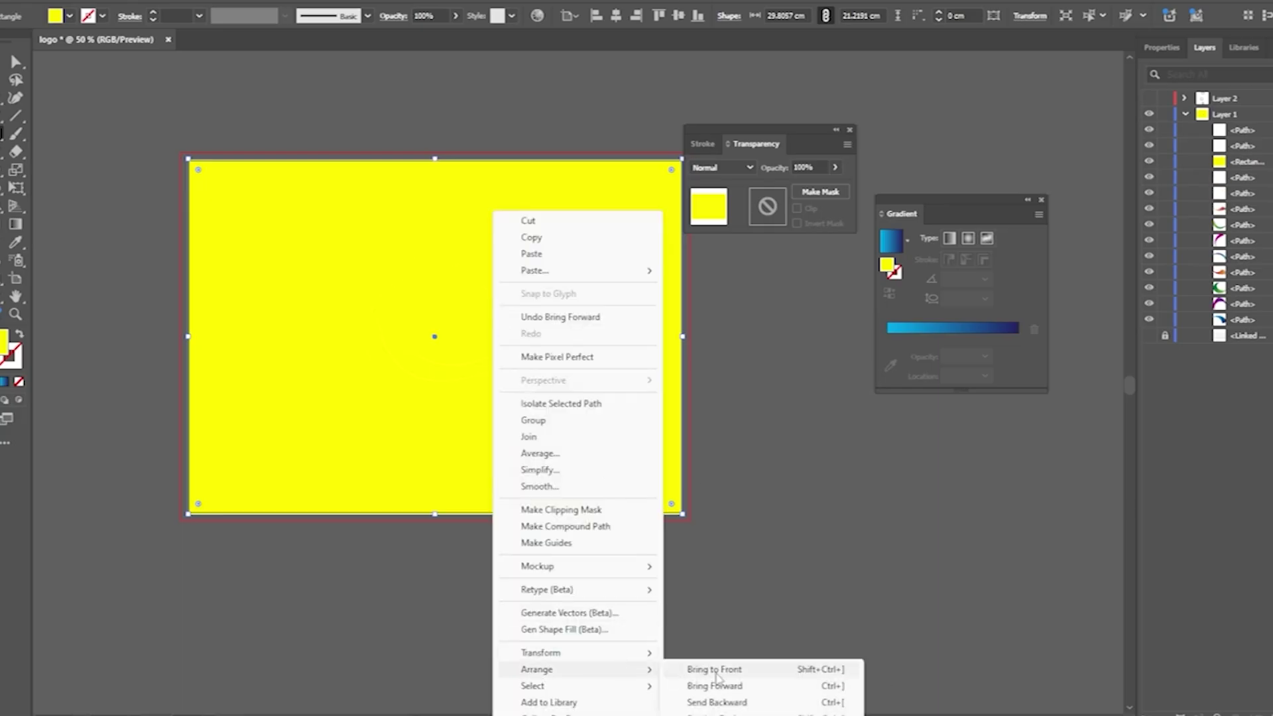
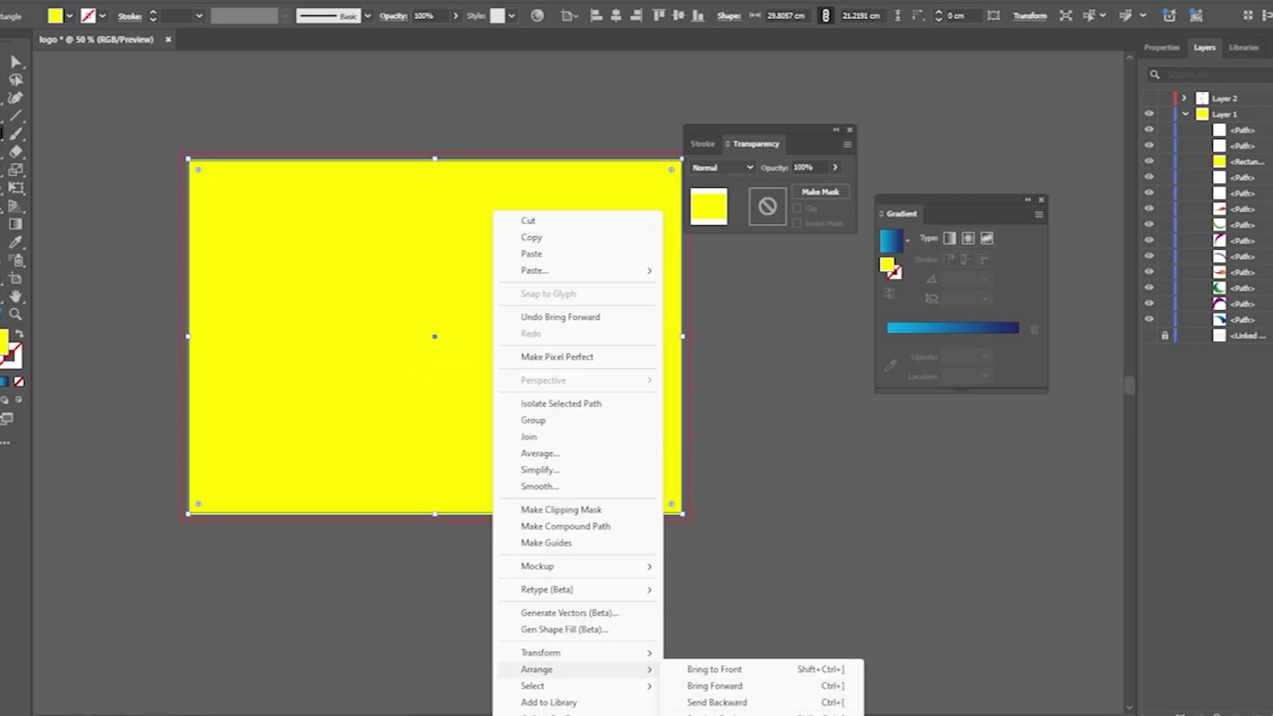
{"action": "left_click", "coordinate": [837, 715]}
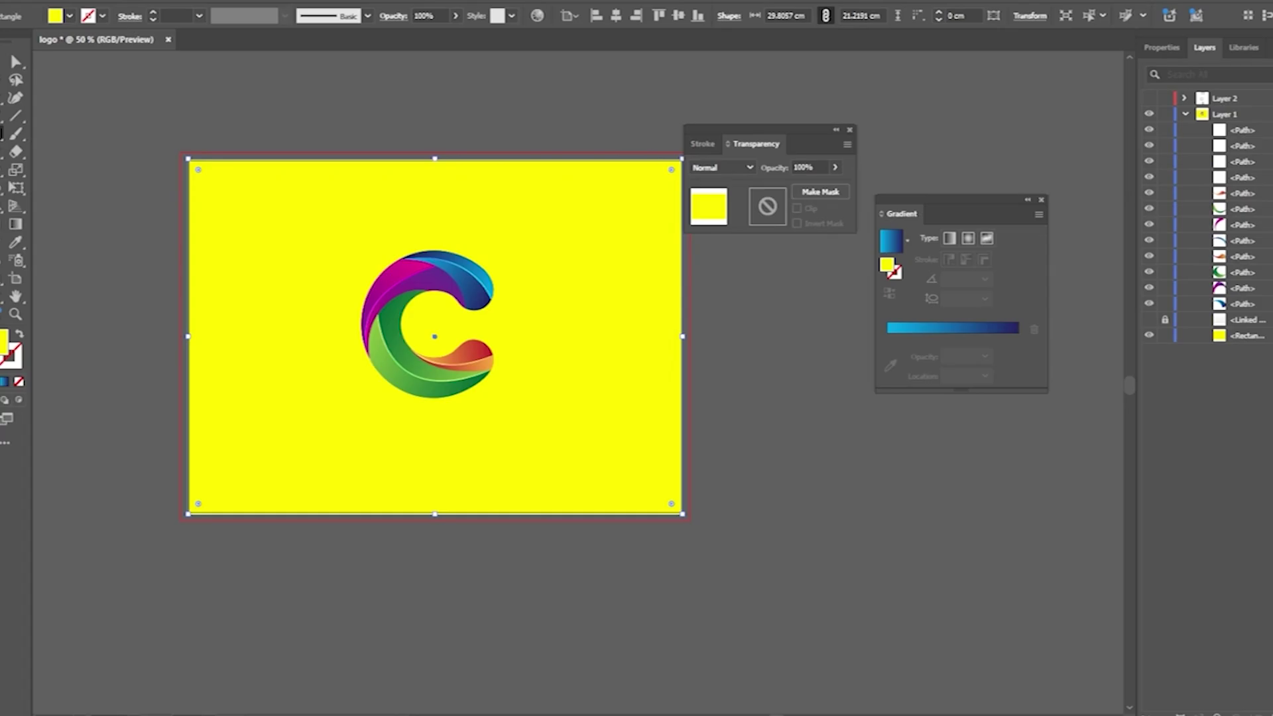
Fill the background rectangle with the White, Black gradient preset and make it radial.
{"action": "left_click", "coordinate": [273, 1]}
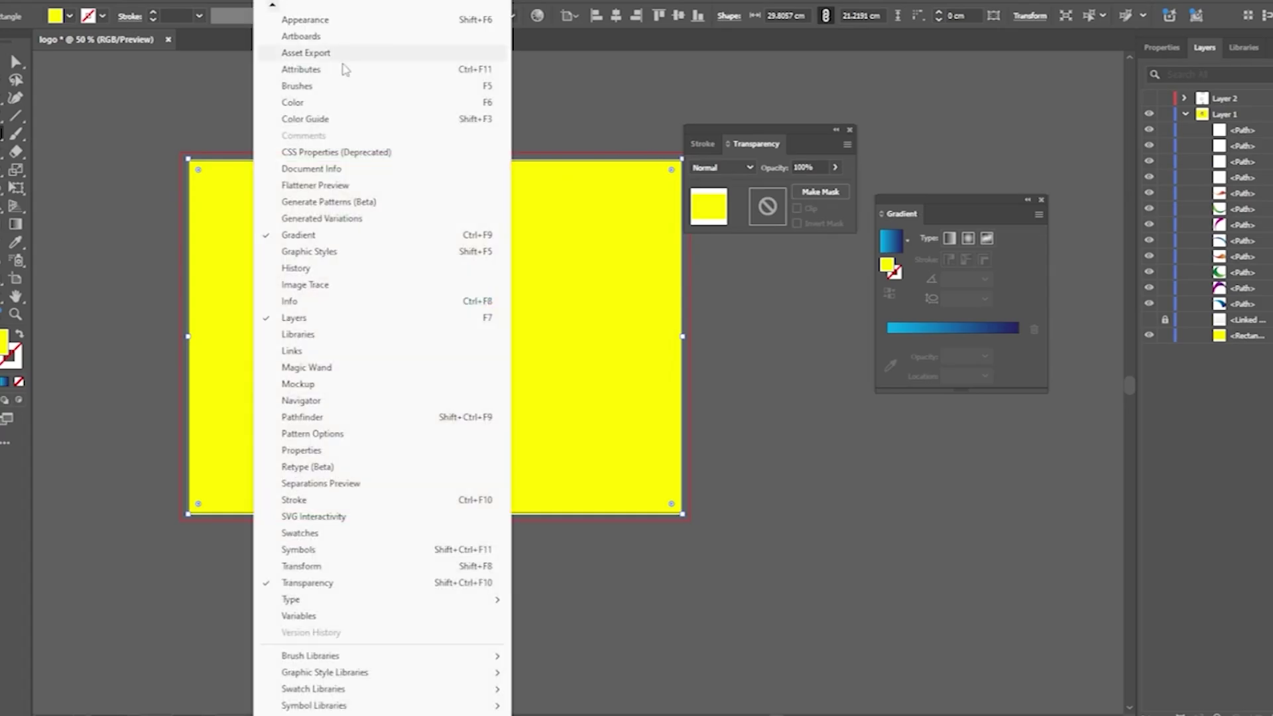
{"action": "left_click", "coordinate": [908, 241]}
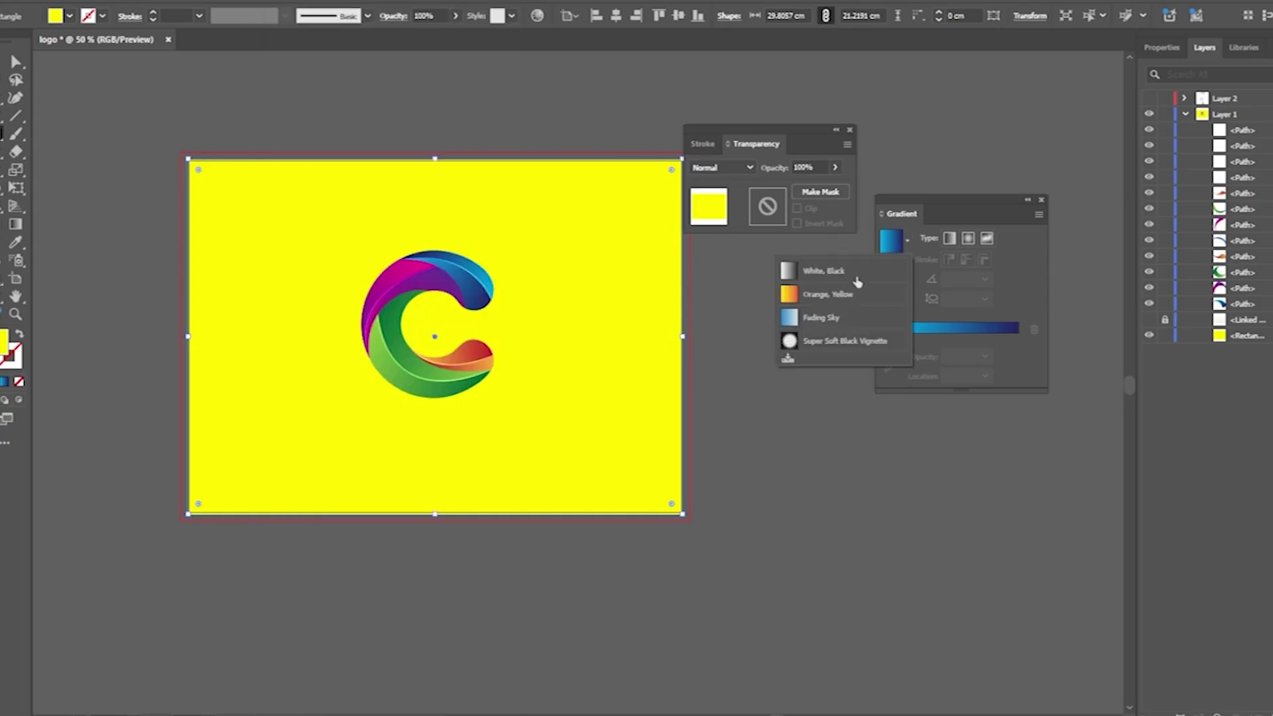
{"action": "left_click", "coordinate": [816, 272]}
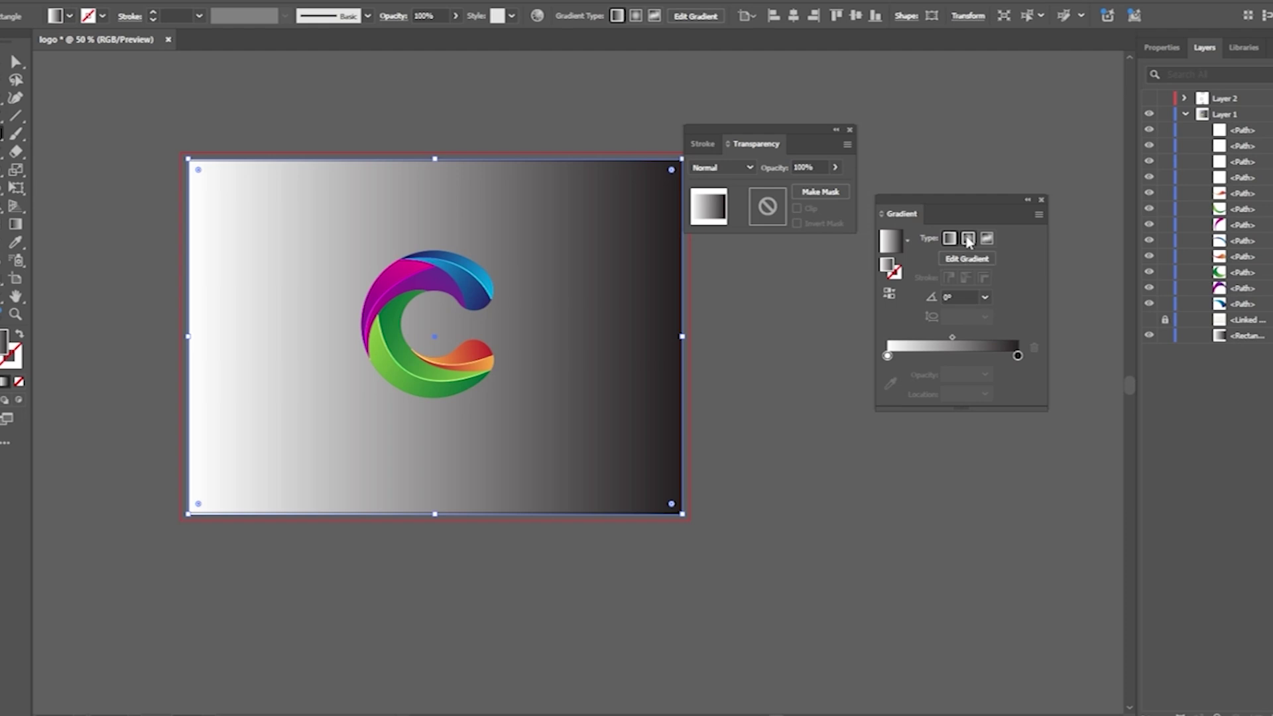
{"action": "left_click", "coordinate": [968, 239]}
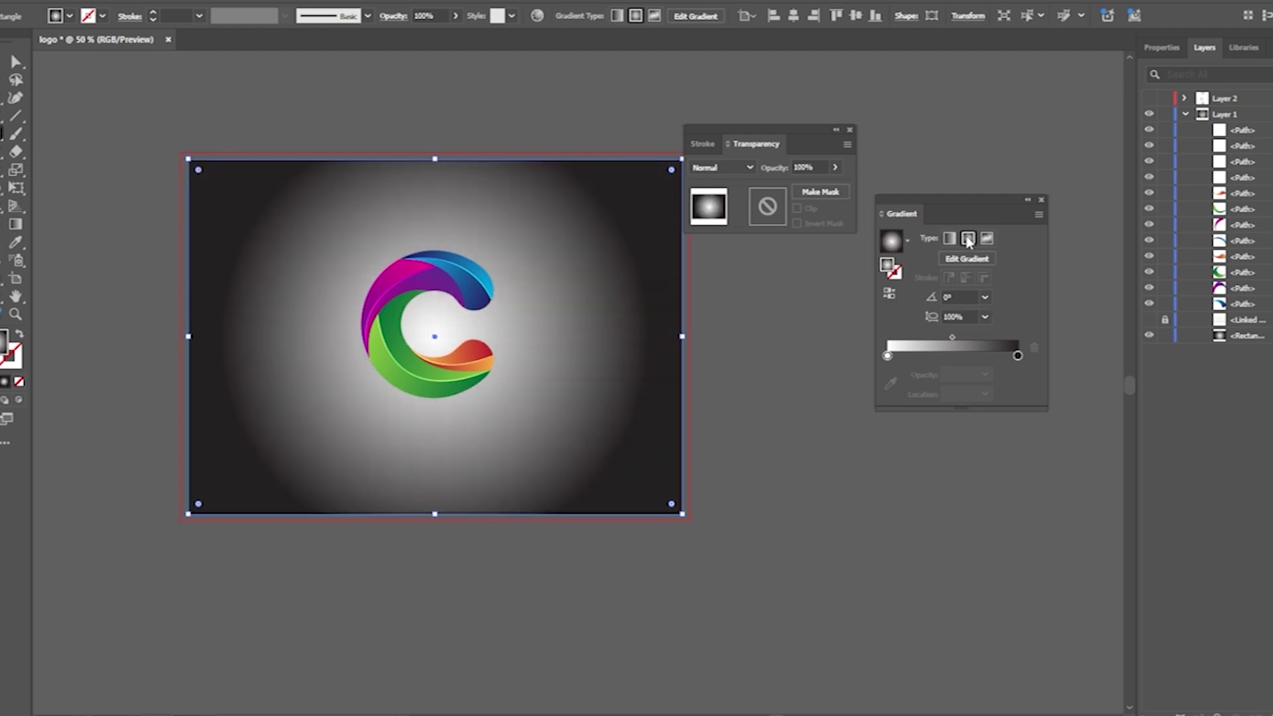
Change the radial gradient's black outer stop to a medium gray swatch.
{"action": "double_click", "coordinate": [1018, 356]}
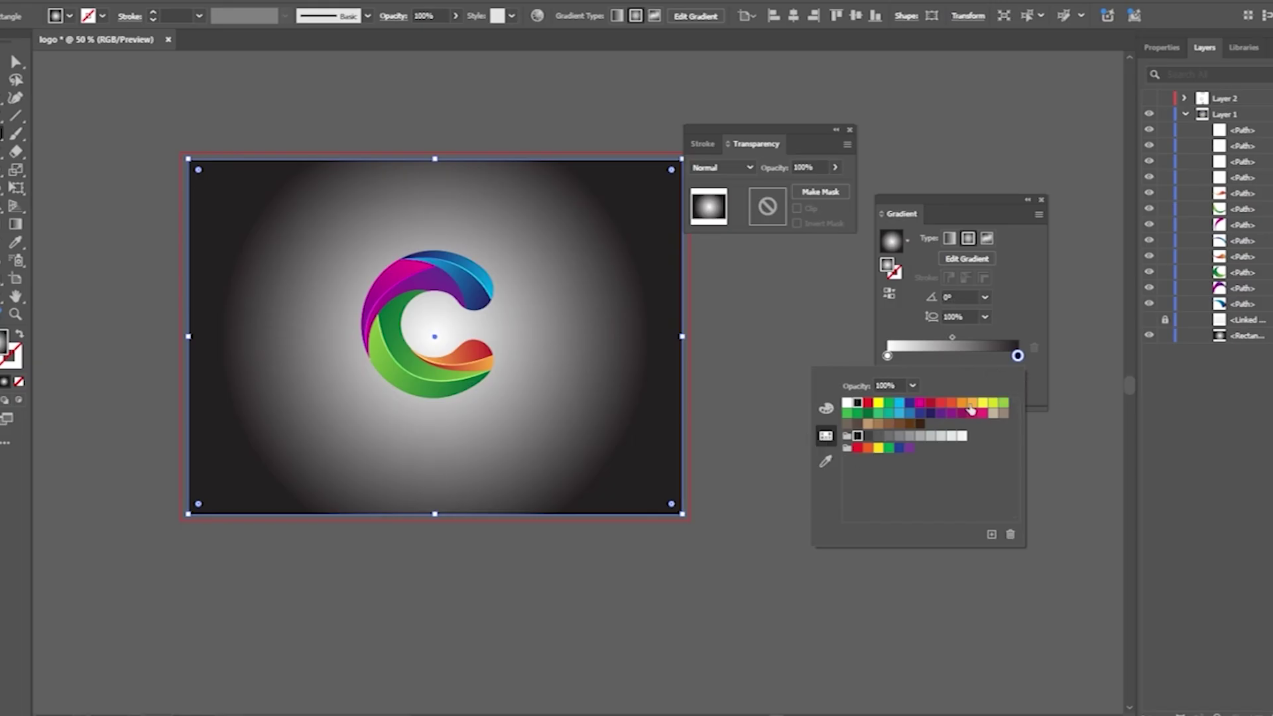
{"action": "left_click", "coordinate": [910, 437]}
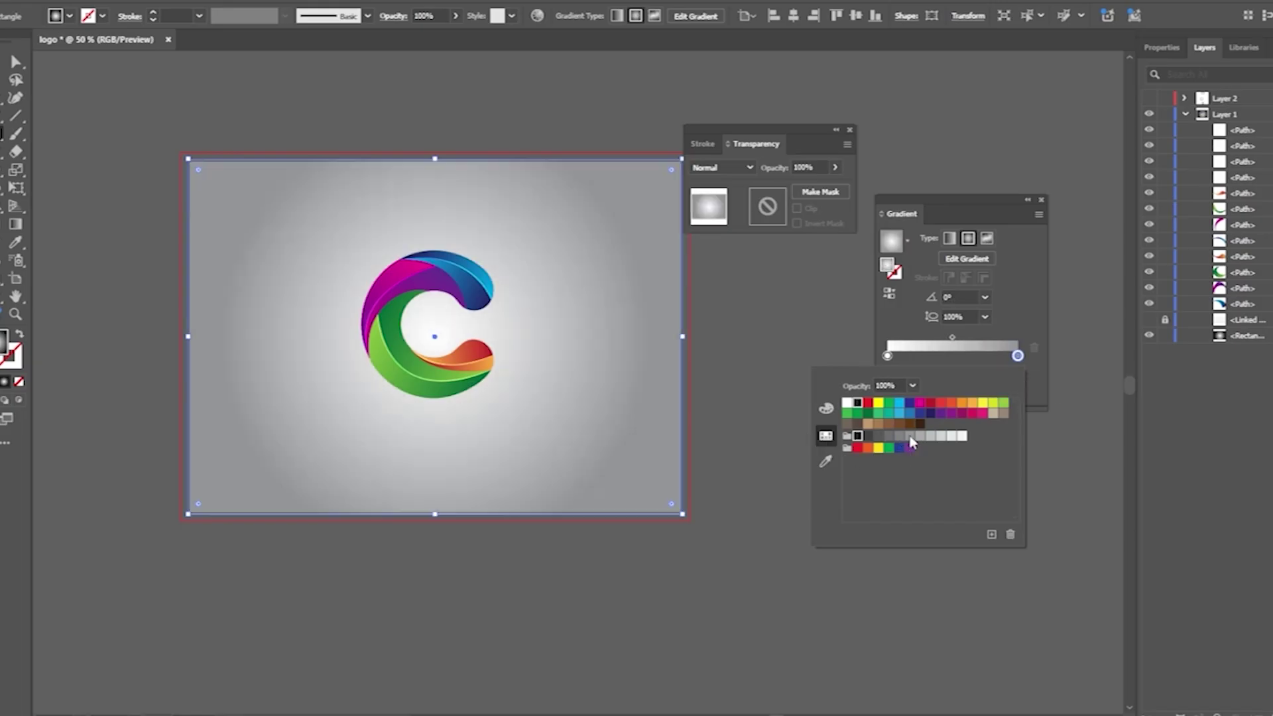
{"action": "left_click", "coordinate": [899, 437]}
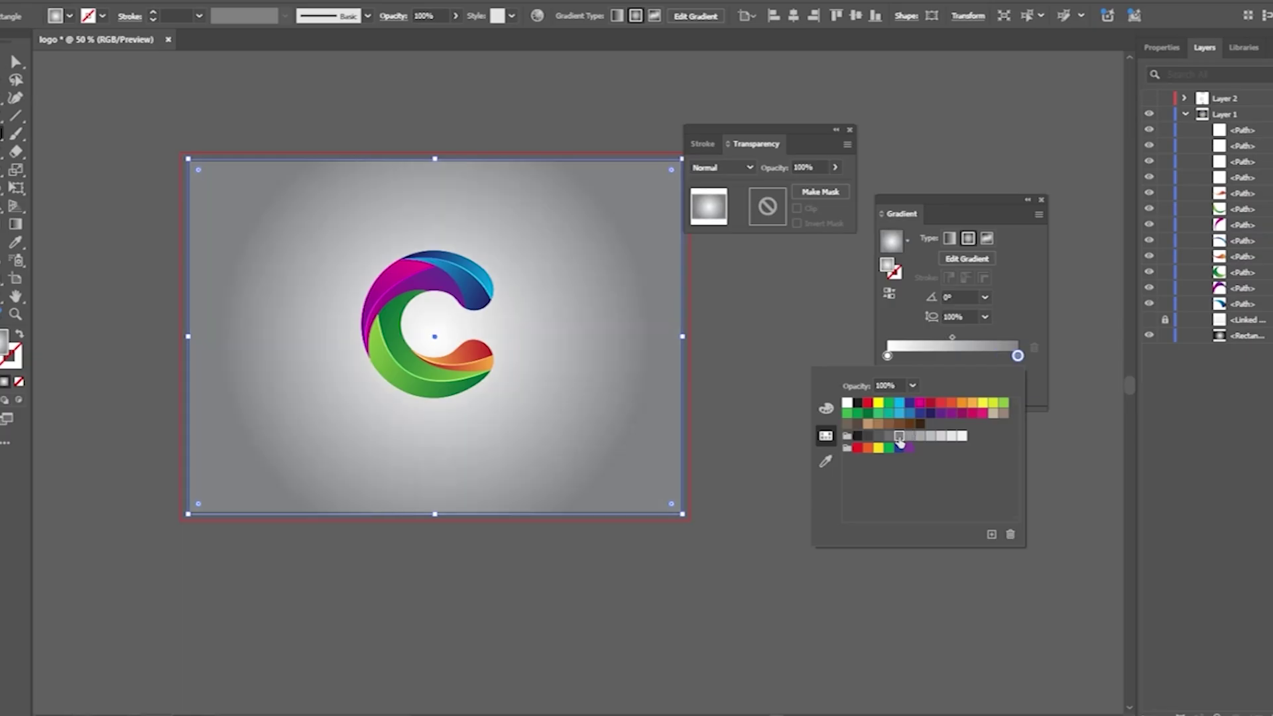
Enlarge the radial gradient with the Gradient tool so that its outer end extends well beyond the rectangle's edge, and deselect the rectangle.
{"action": "left_click", "coordinate": [16, 224]}
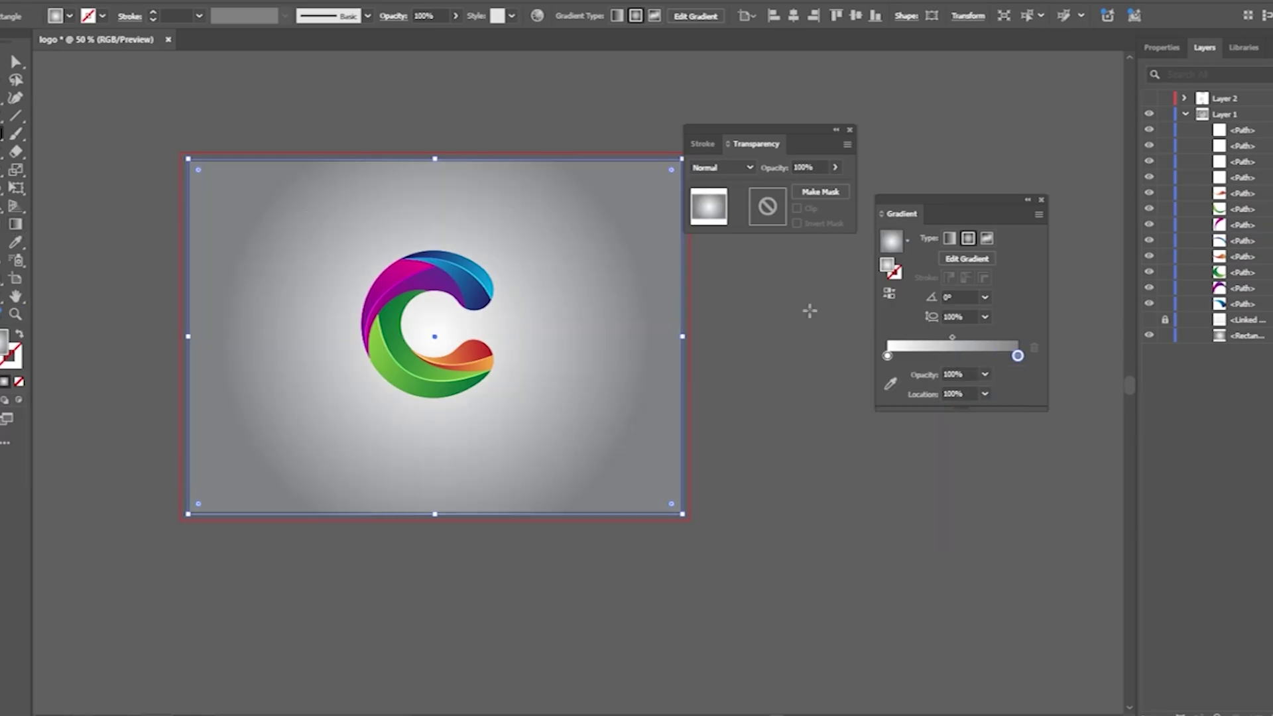
{"action": "left_click", "coordinate": [15, 225]}
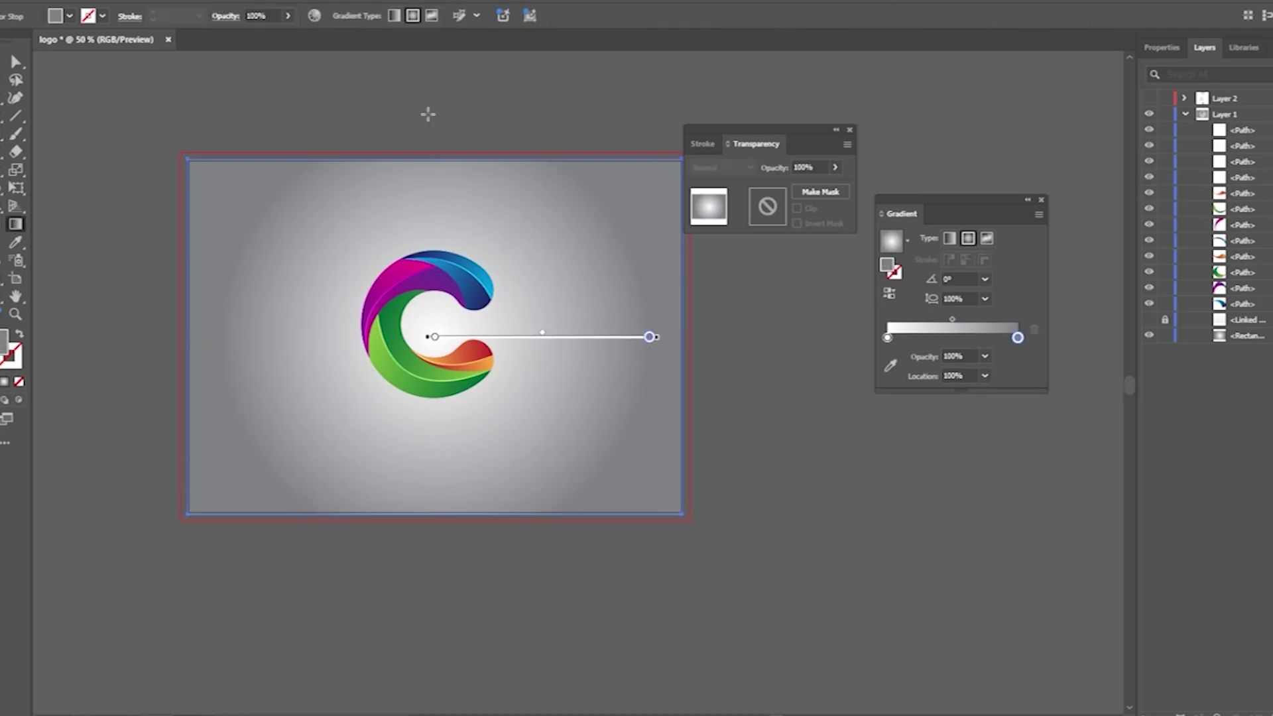
{"action": "left_click_drag", "start_coordinate": [435, 122], "coordinate": [435, 127]}
{"action": "mouse_move", "coordinate": [219, 340]}
{"action": "left_mouse_down"}
{"action": "mouse_move", "coordinate": [170, 369]}
{"action": "mouse_move", "coordinate": [85, 383]}
{"action": "left_mouse_up"}
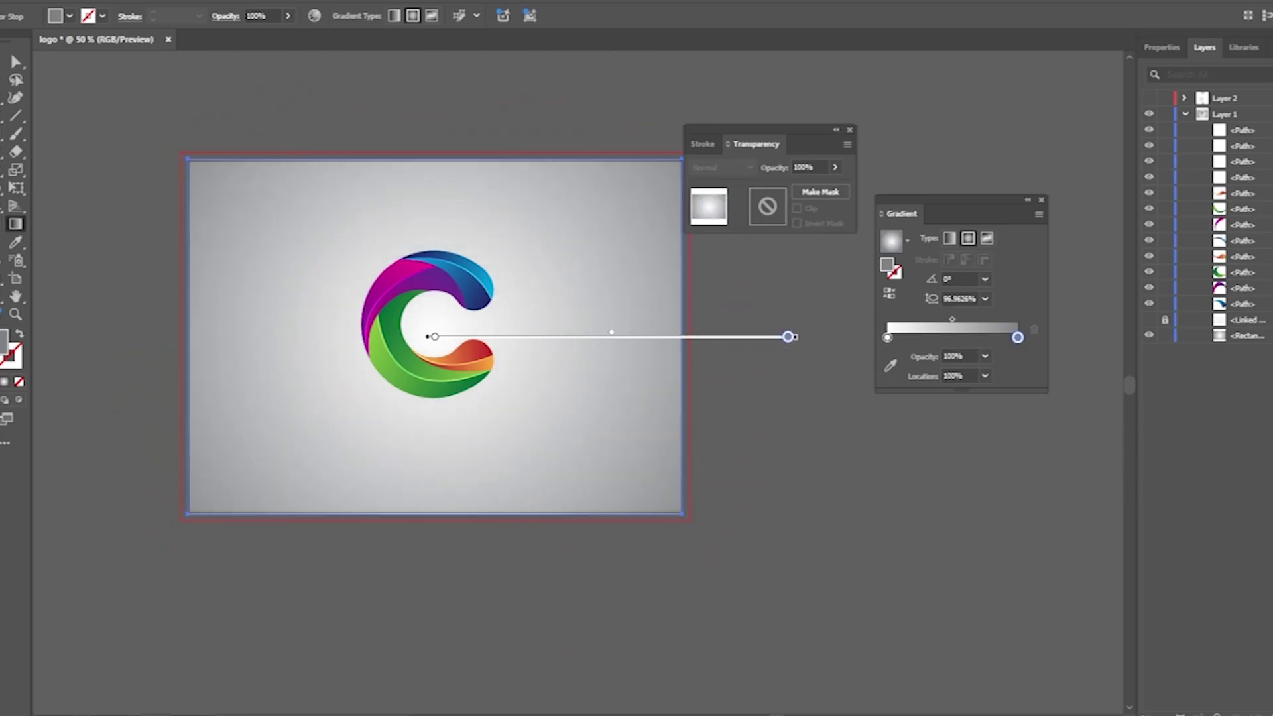
{"action": "left_click", "coordinate": [15, 61]}
{"action": "left_click", "coordinate": [165, 105]}
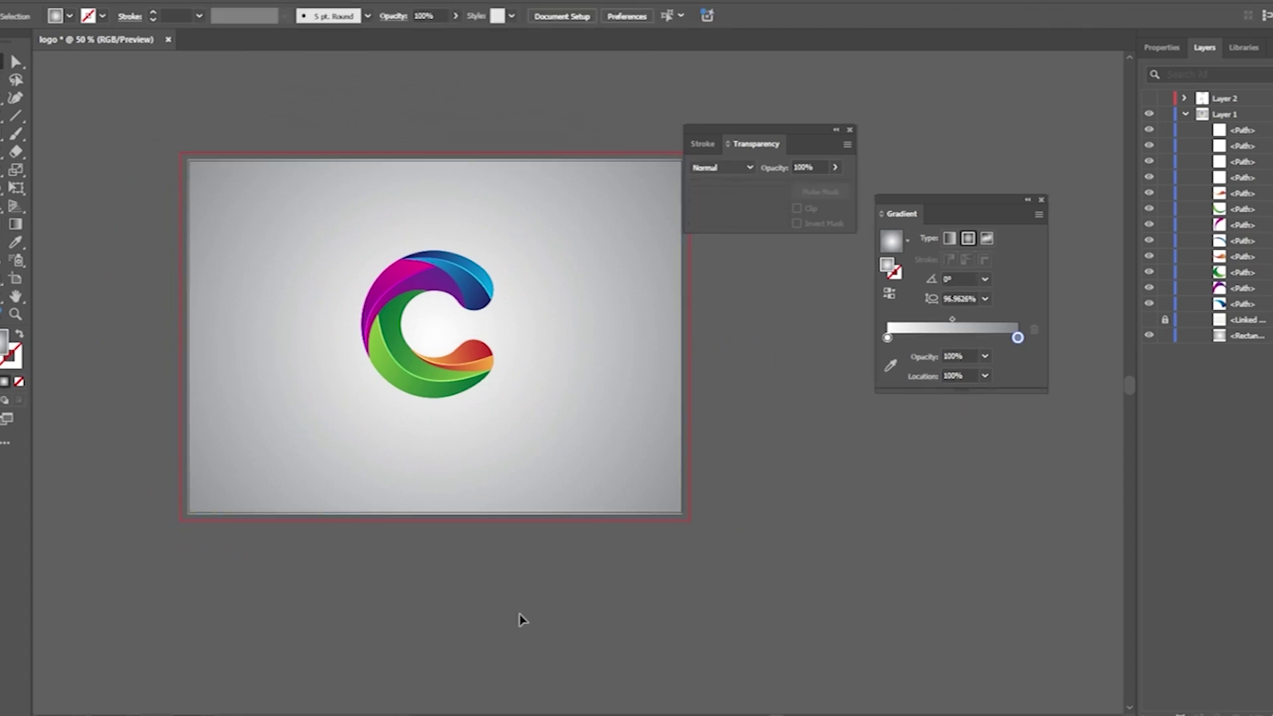
Lock the gradient background rectangle in Layer 1.
{"action": "left_click", "coordinate": [545, 508]}
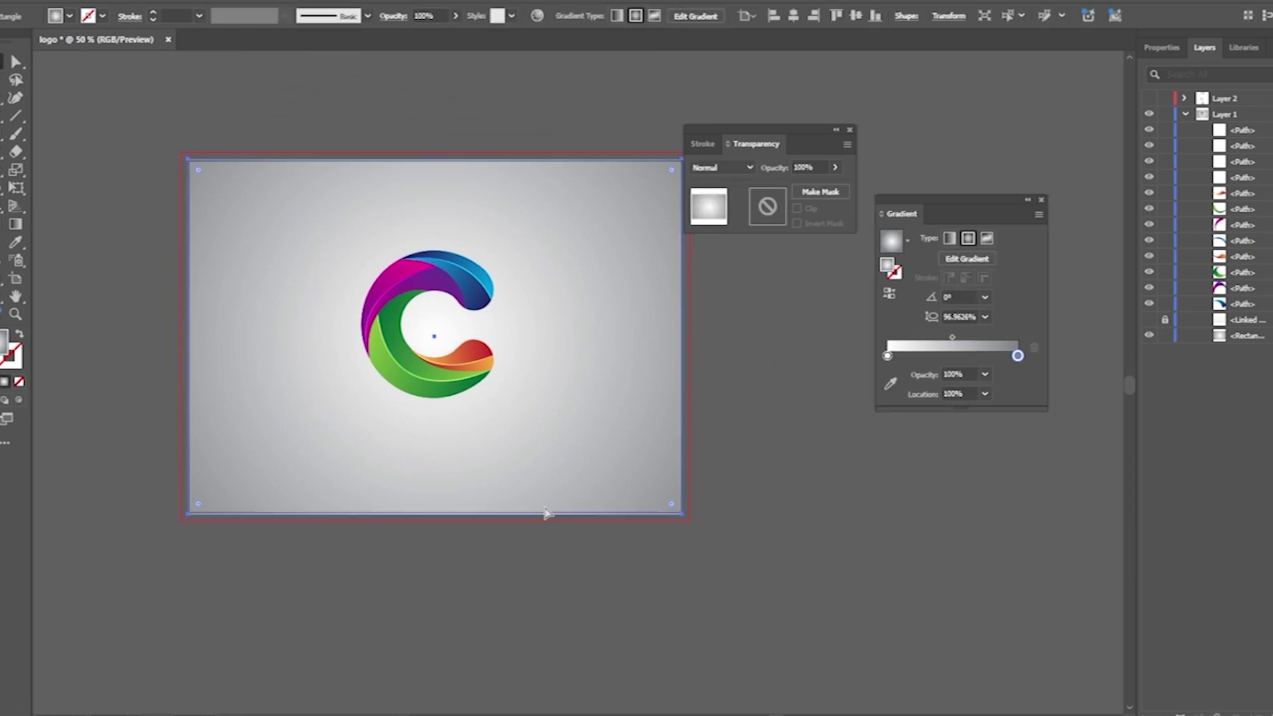
{"action": "left_click", "coordinate": [542, 516]}
{"action": "left_click", "coordinate": [1163, 336]}
Switch to the reference image Untitled-2-01.jpg, examine the shadow beneath its logo, and return to the Illustrator document.
{"action": "mouse_move", "coordinate": [837, 715]}
{"action": "left_click", "coordinate": [838, 693]}
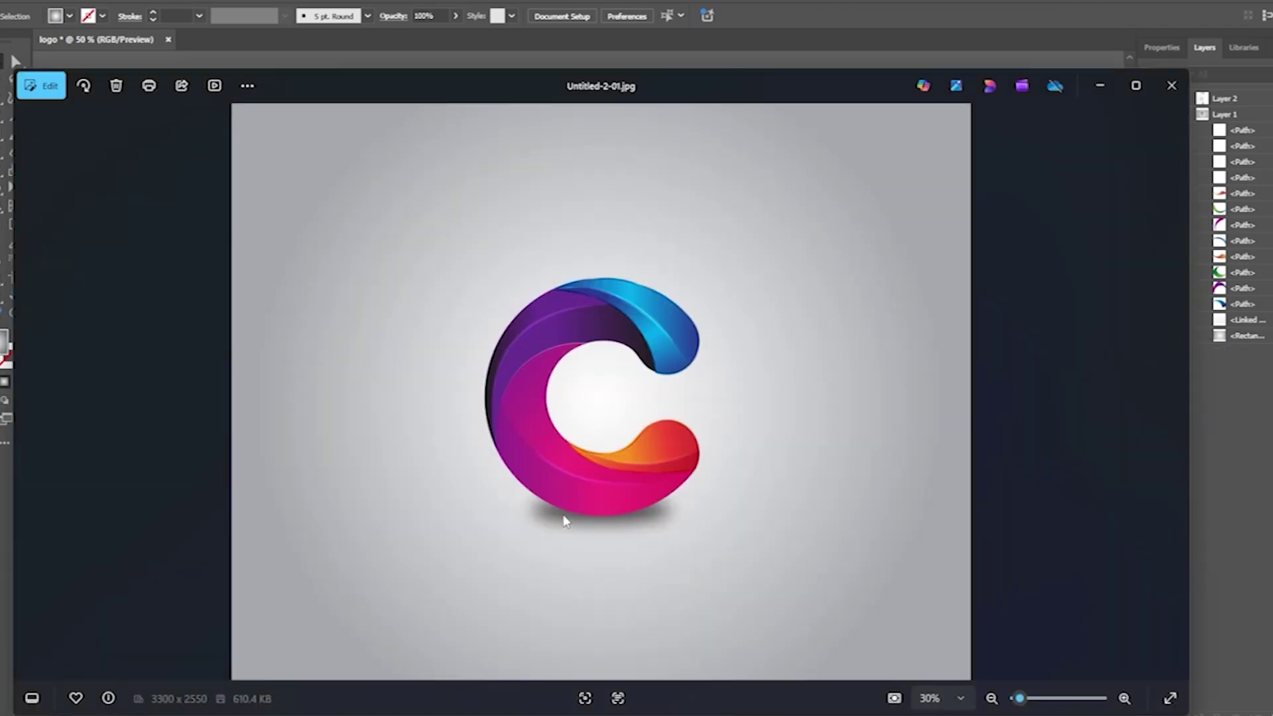
{"action": "left_click", "coordinate": [776, 697]}
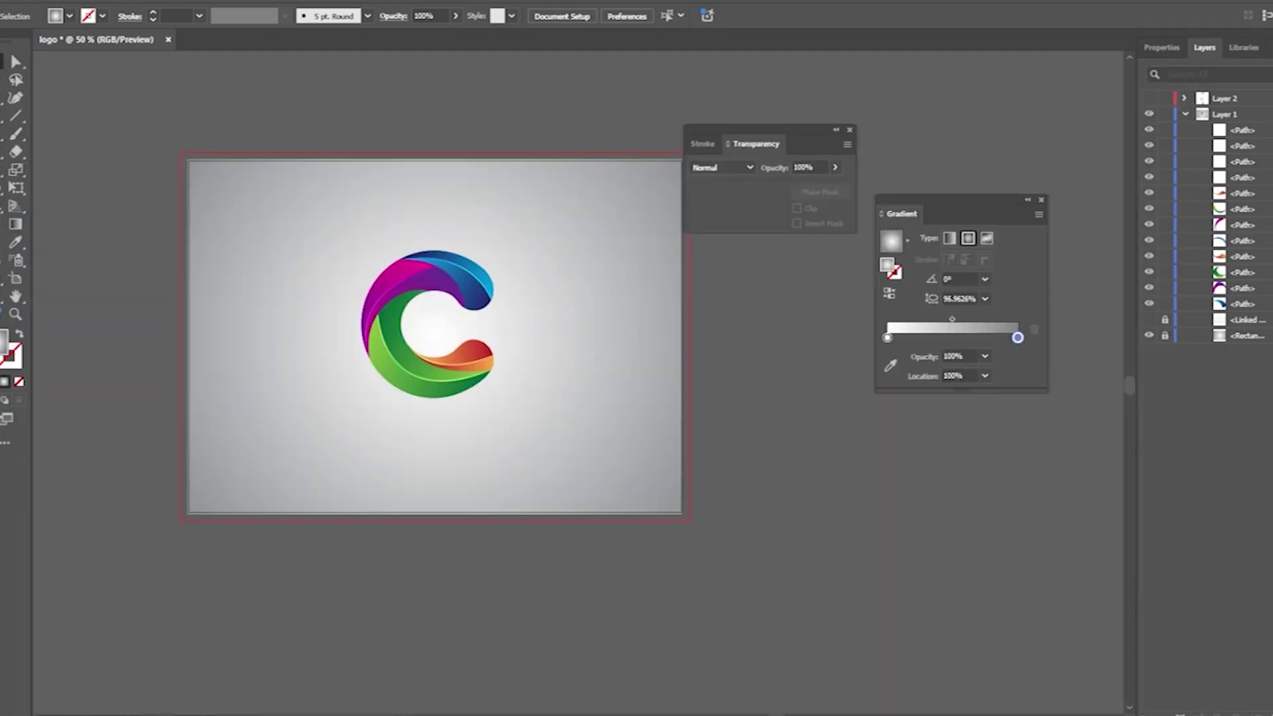
Draw a flat ellipse about 5.5 × 1 cm just below the C logo and fill it with black (000000).
{"action": "left_click_drag", "start_coordinate": [3, 134], "coordinate": [40, 169]}
{"action": "left_click_drag", "start_coordinate": [366, 411], "coordinate": [459, 429]}
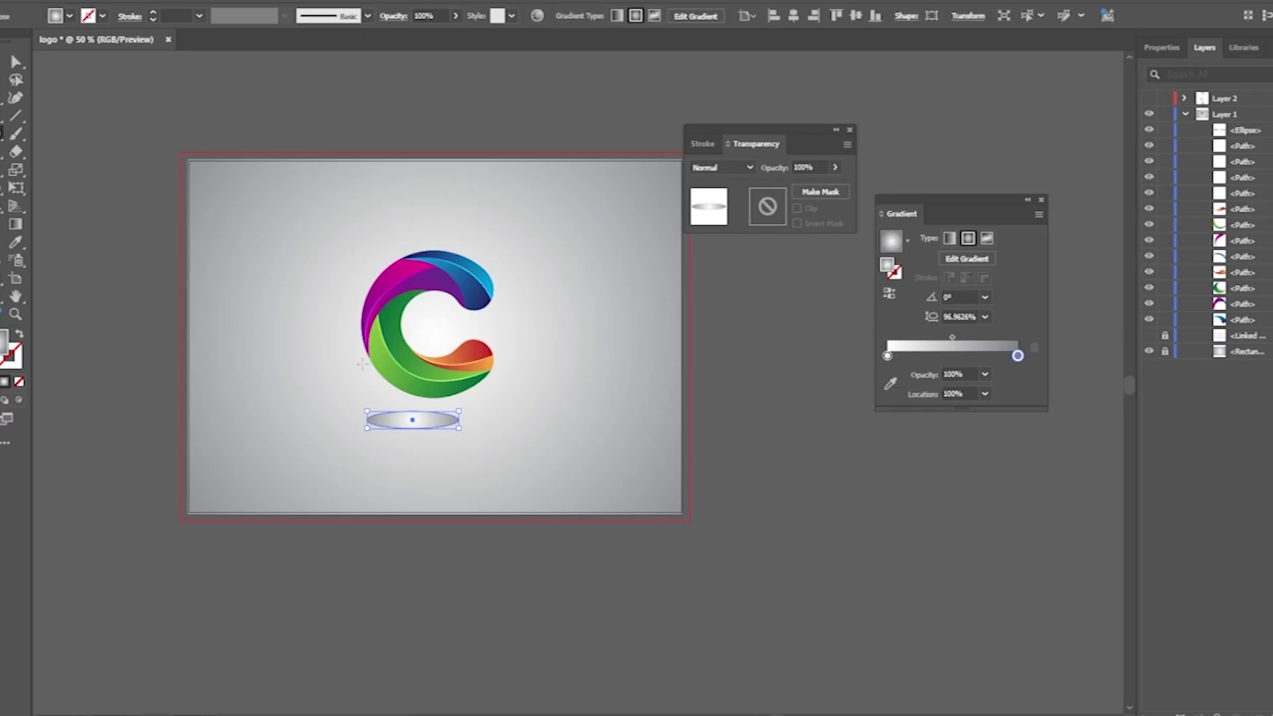
{"action": "left_click", "coordinate": [69, 17]}
{"action": "left_click", "coordinate": [68, 18]}
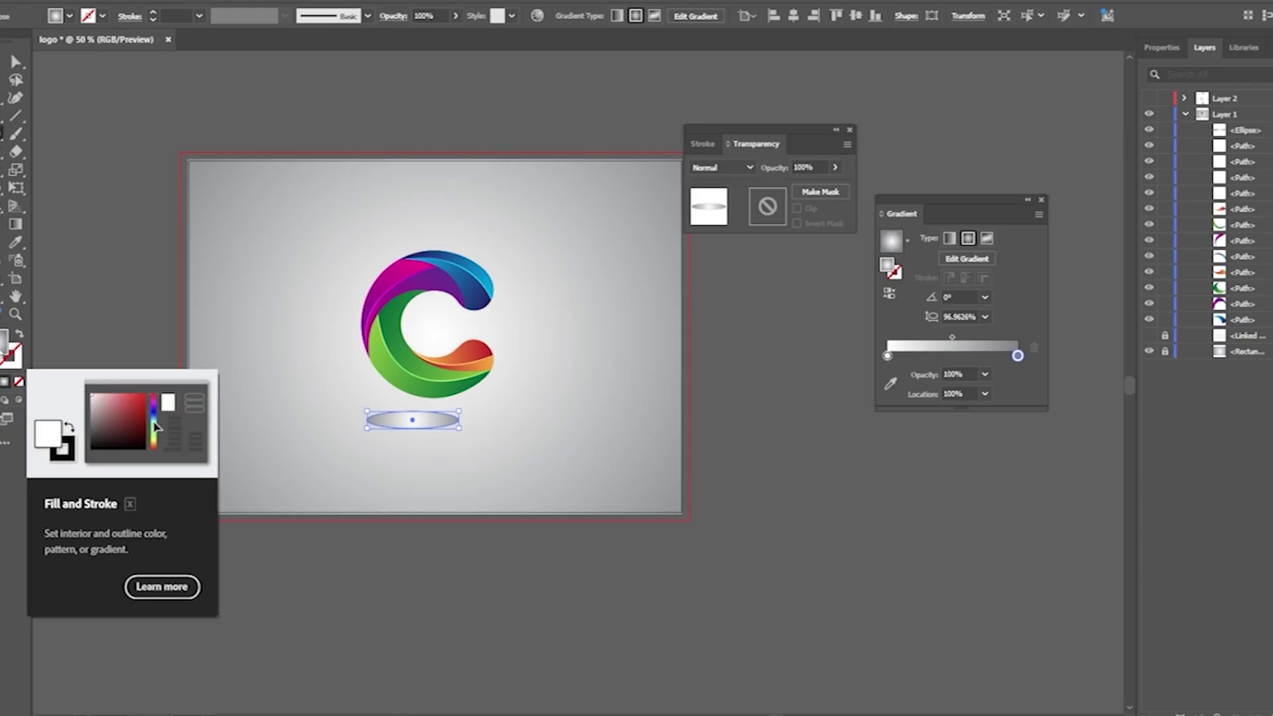
{"action": "double_click", "coordinate": [5, 342]}
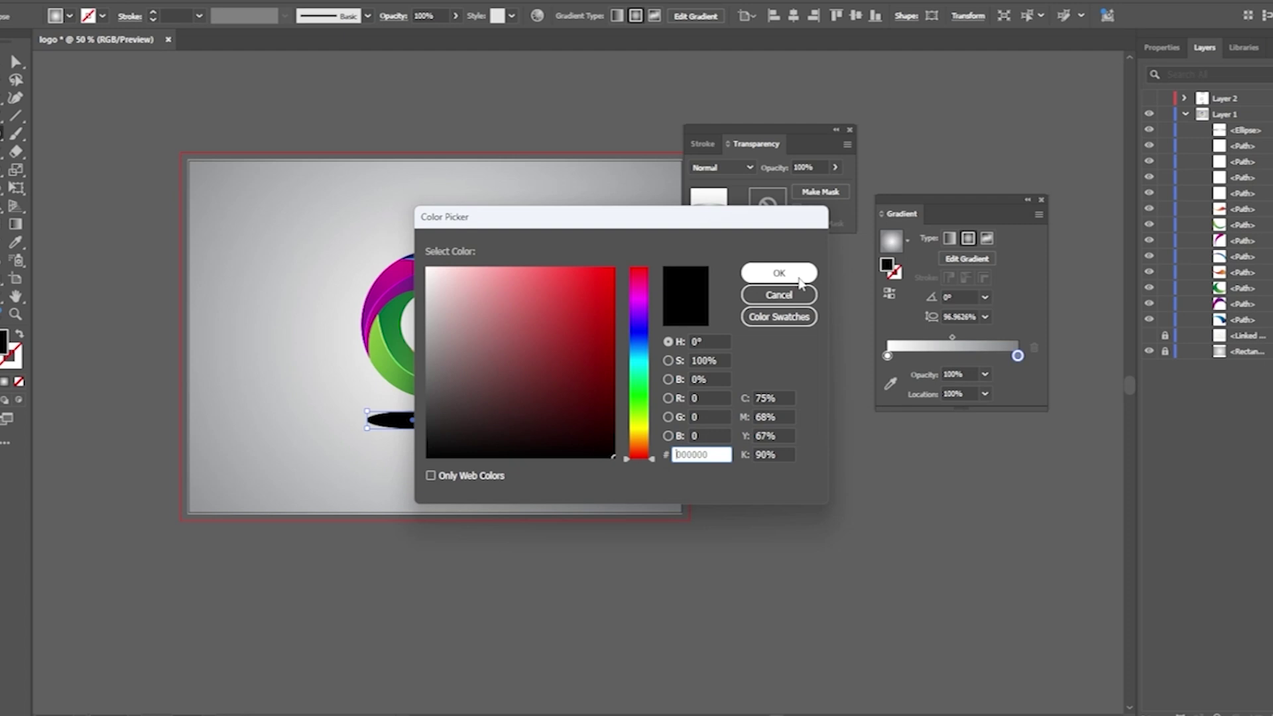
{"action": "left_click", "coordinate": [779, 274]}
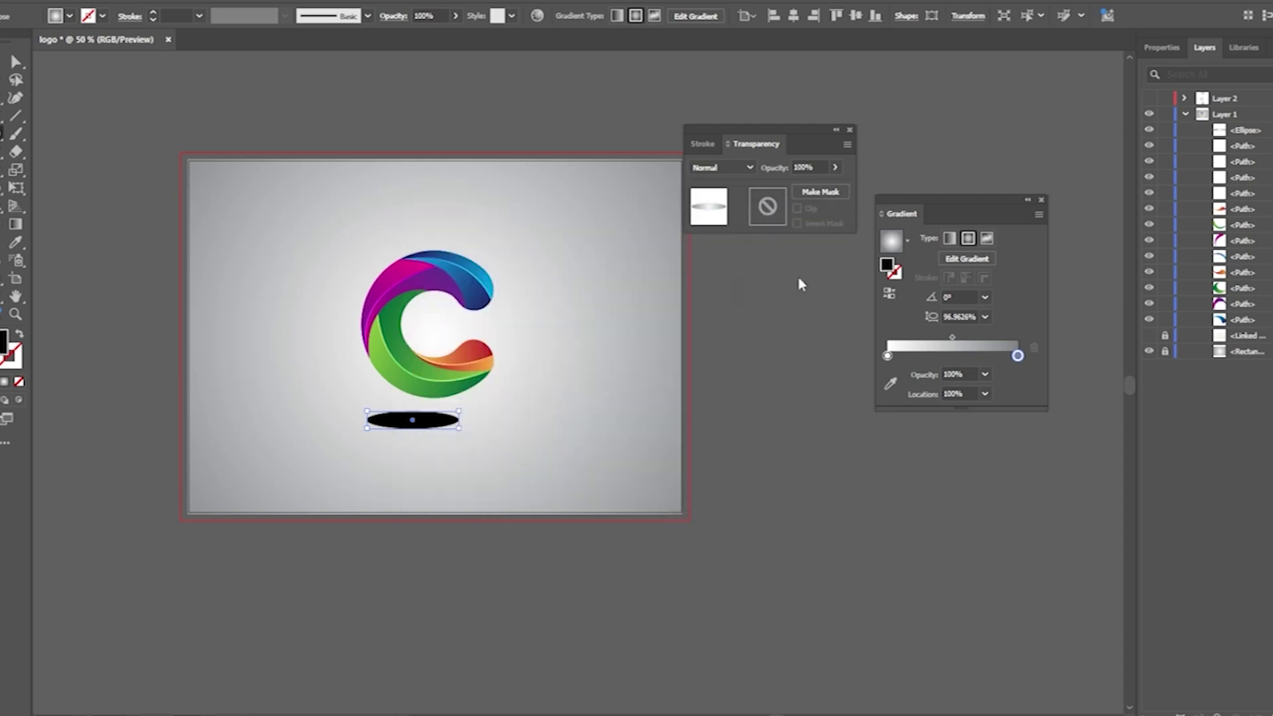
Apply a Gaussian Blur effect with a radius of about 62.9 pixels to the black ellipse.
{"action": "left_click", "coordinate": [211, 1]}
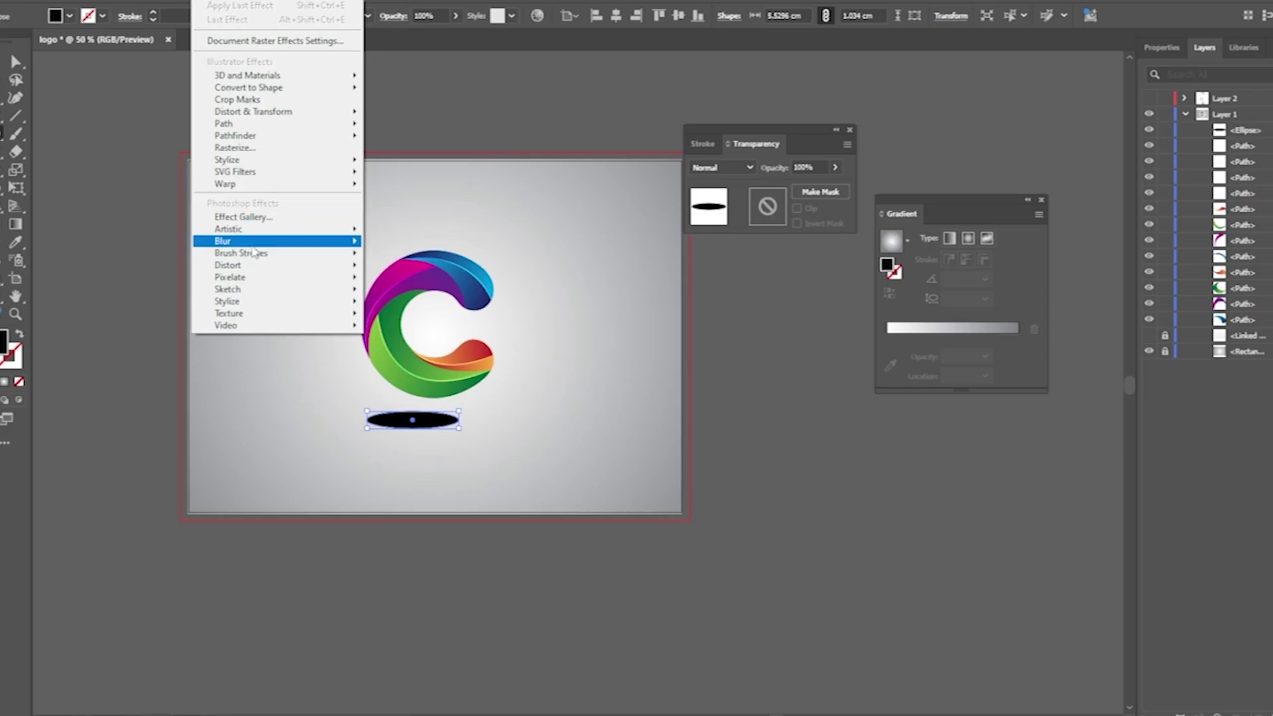
{"action": "mouse_move", "coordinate": [254, 242]}
{"action": "left_click", "coordinate": [418, 243]}
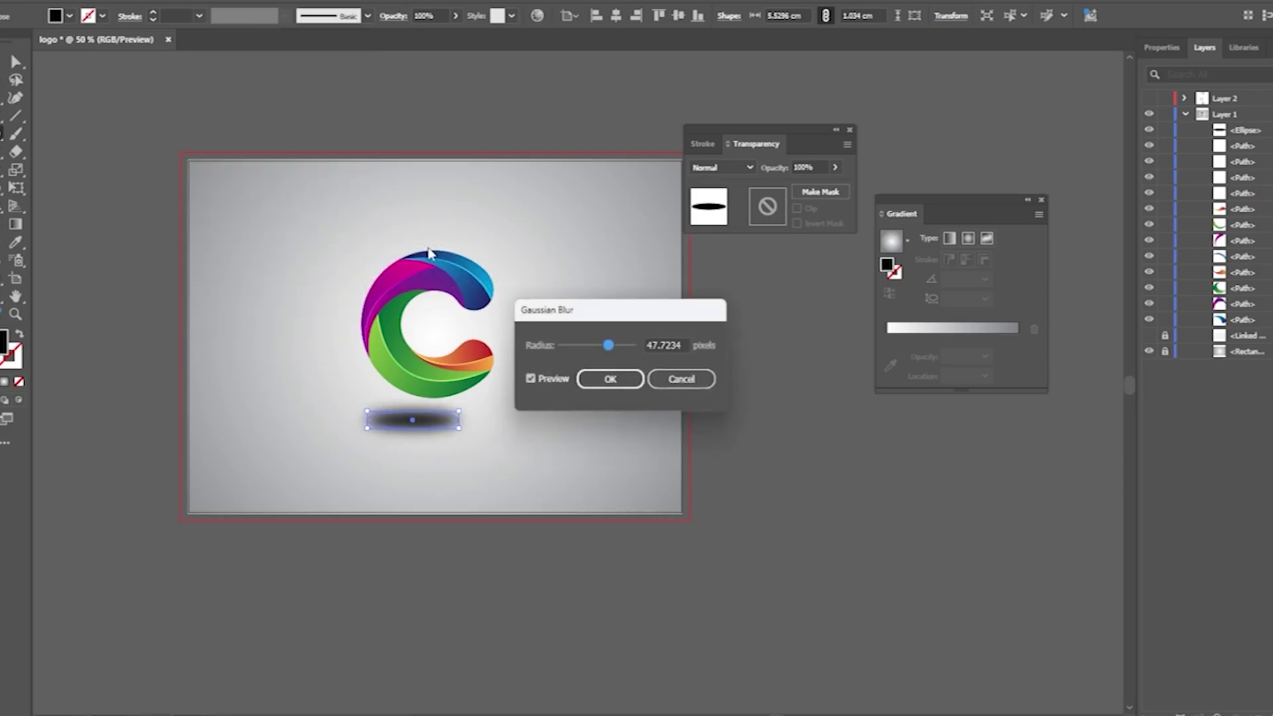
{"action": "left_click_drag", "start_coordinate": [600, 349], "coordinate": [617, 355]}
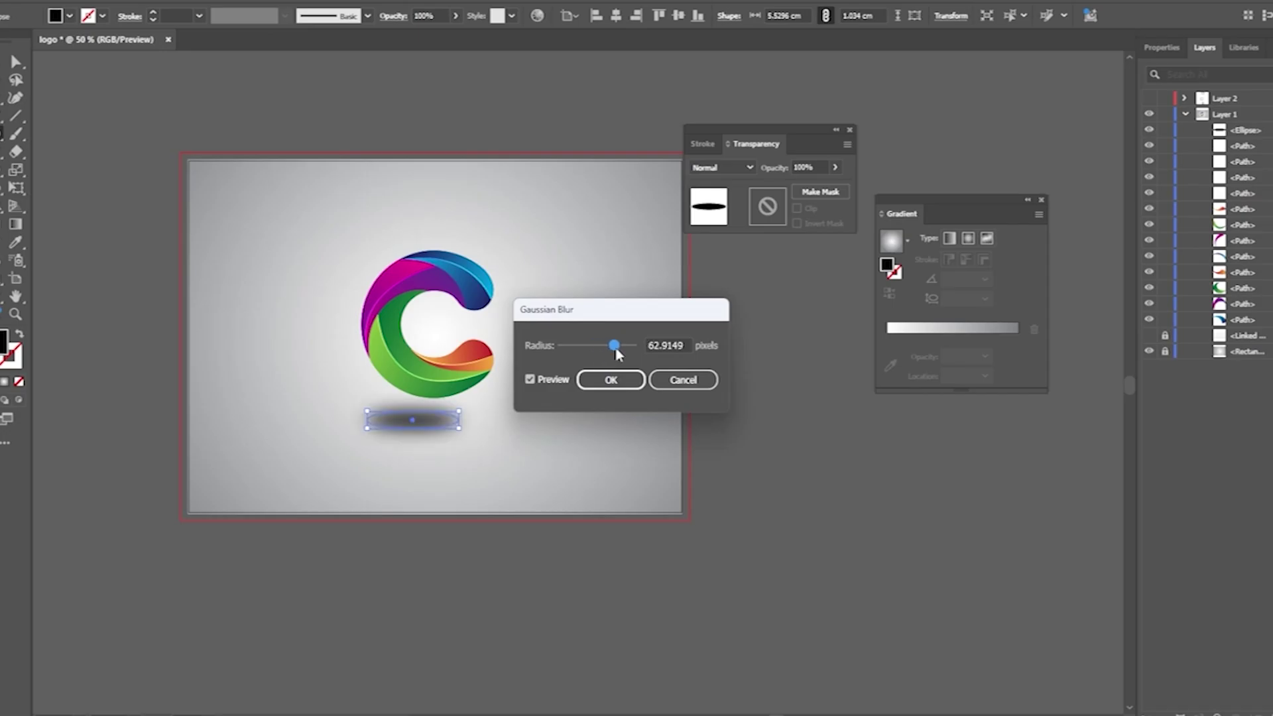
{"action": "left_click", "coordinate": [610, 381]}
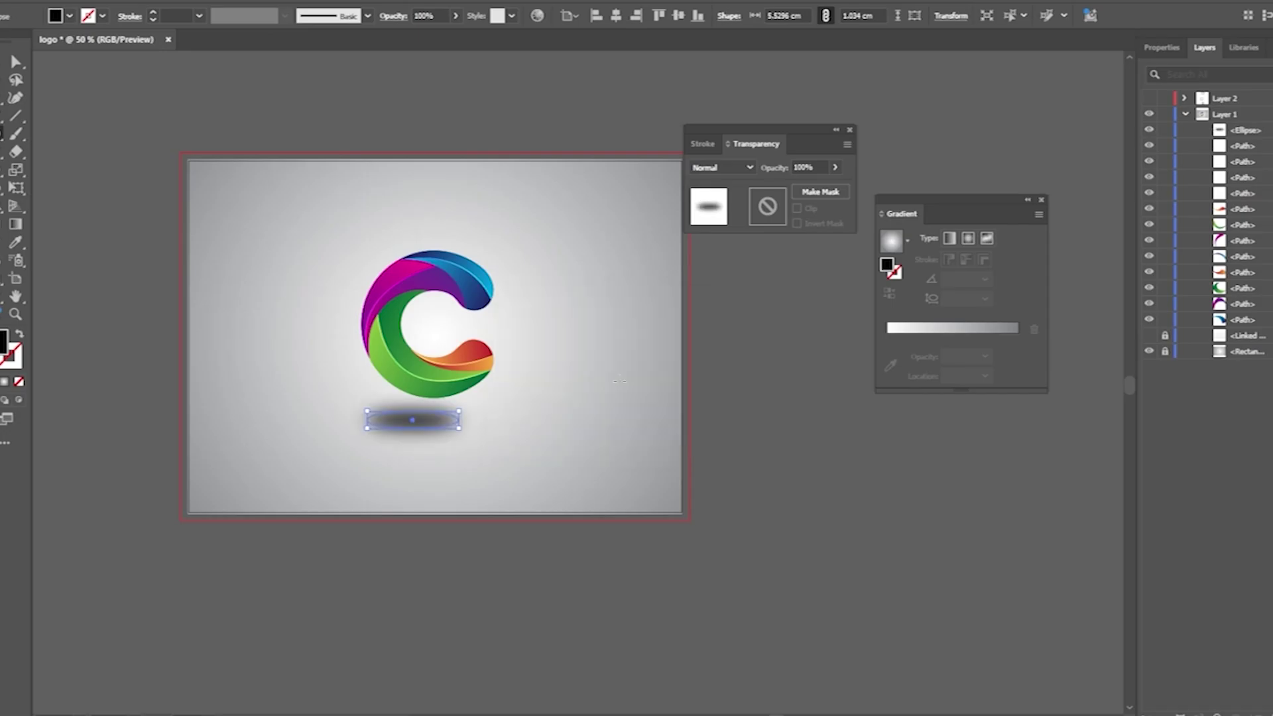
Reduce the blurred ellipse's opacity to 40% and move it up so that it overlaps the bottom edge of the C.
{"action": "left_click", "coordinate": [835, 167]}
{"action": "left_click_drag", "start_coordinate": [829, 188], "coordinate": [800, 193]}
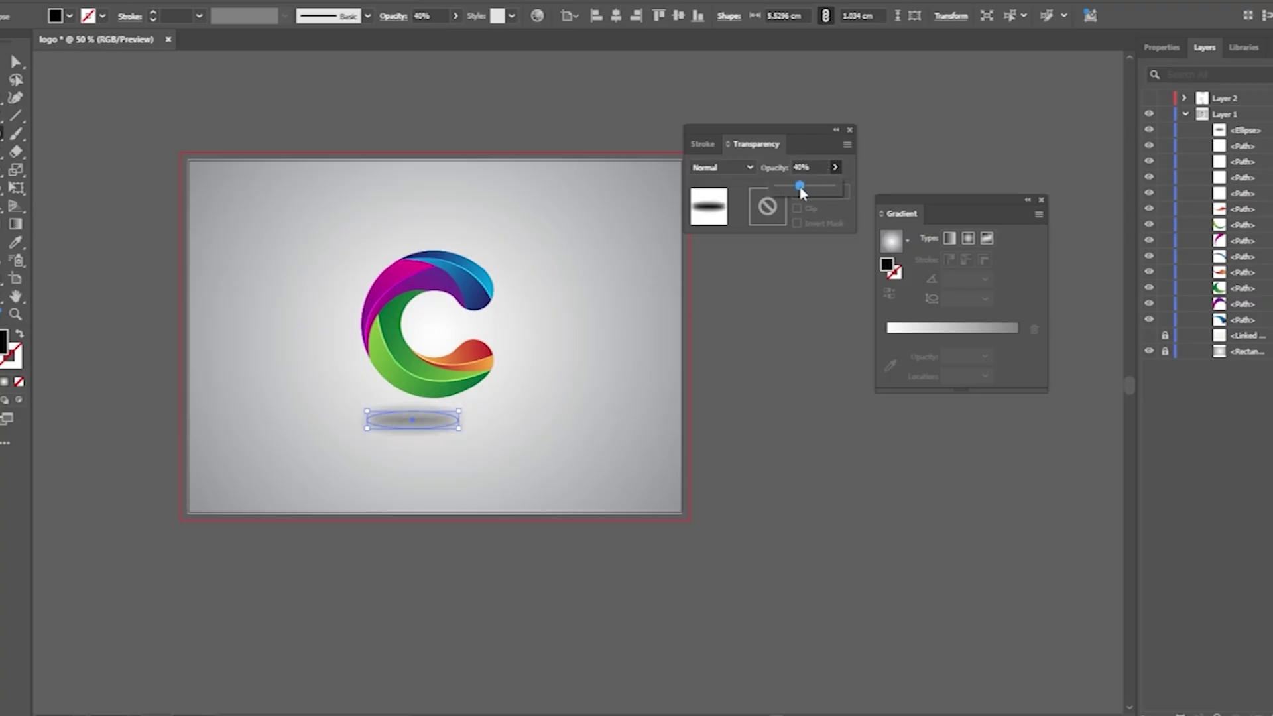
{"action": "left_click", "coordinate": [0, 61]}
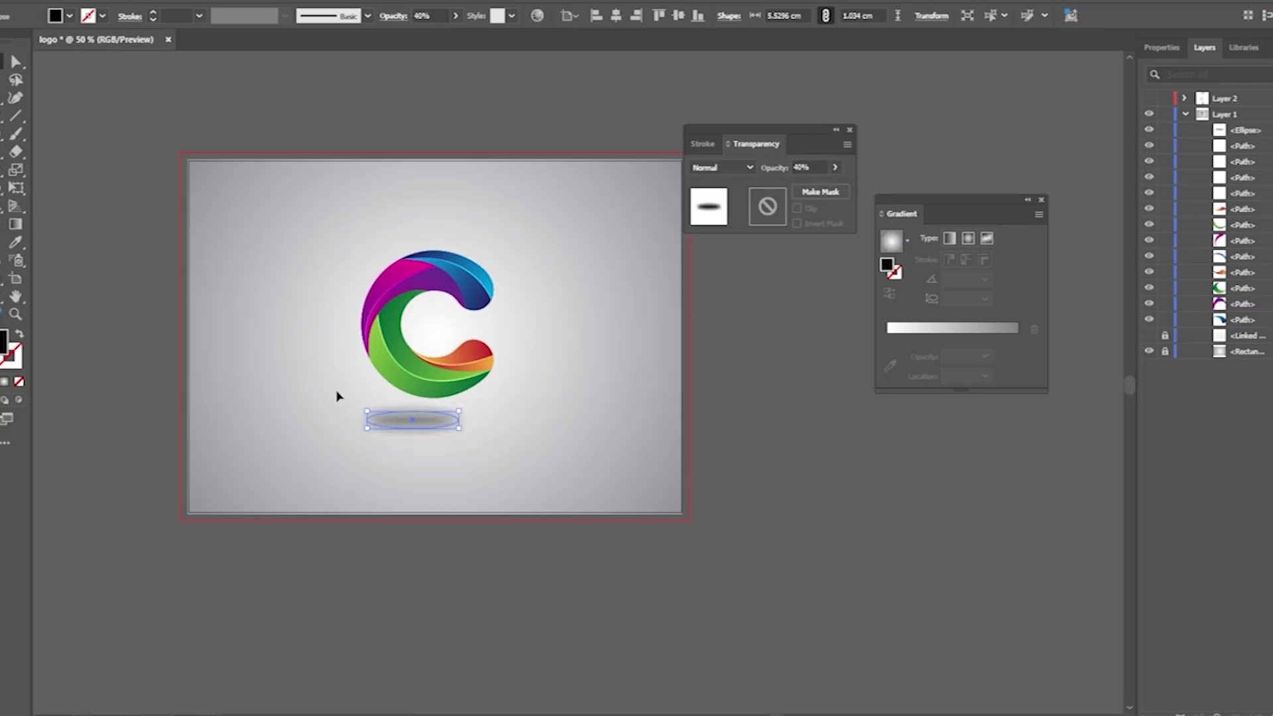
{"action": "left_click_drag", "start_coordinate": [404, 423], "coordinate": [426, 398]}
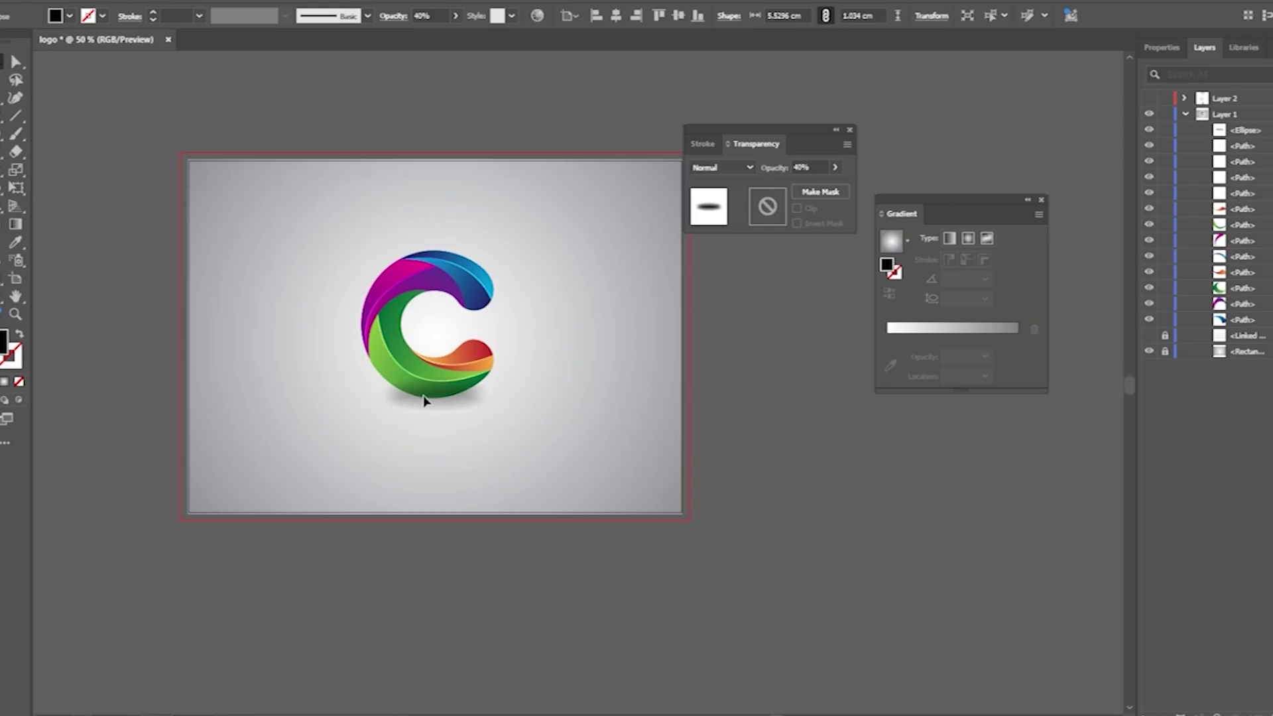
Send the shadow ellipse backward until it lies behind all logo paths and directly above the background rectangle, and deselect it.
{"action": "scroll", "coordinate": [461, 416], "scroll_direction": "up", "scroll_amount": 2}
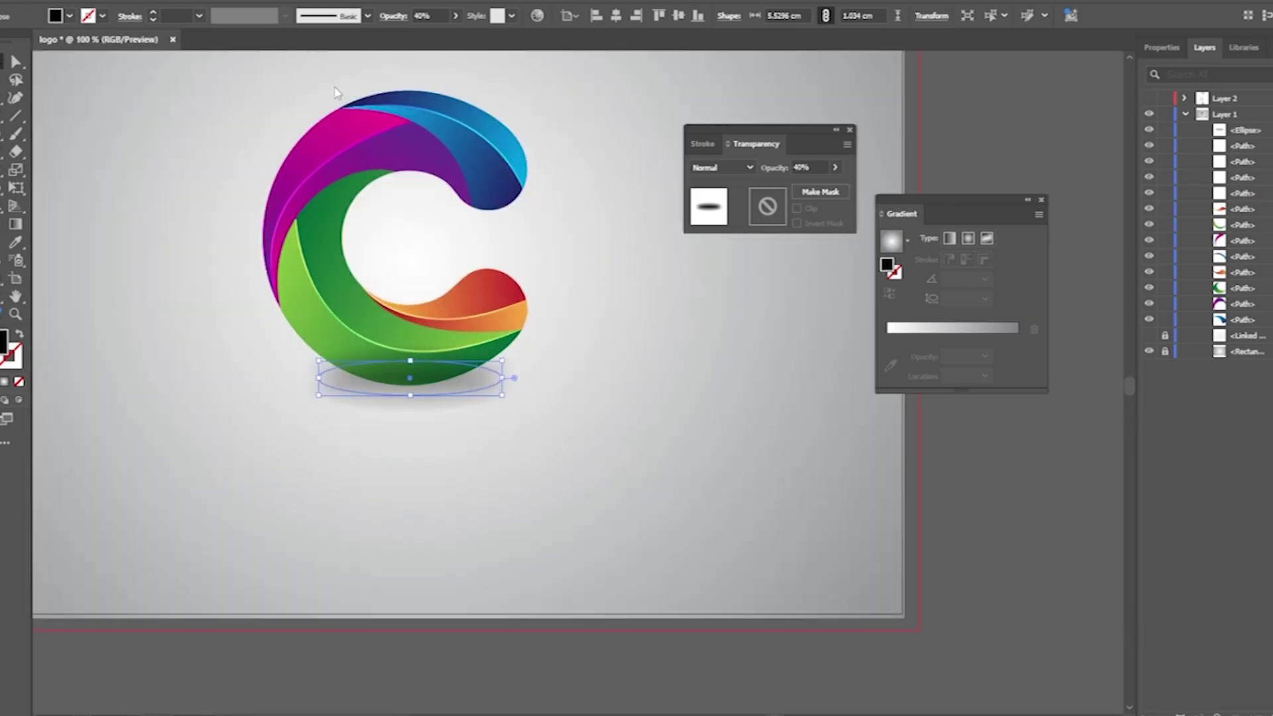
{"action": "right_click", "coordinate": [469, 396]}
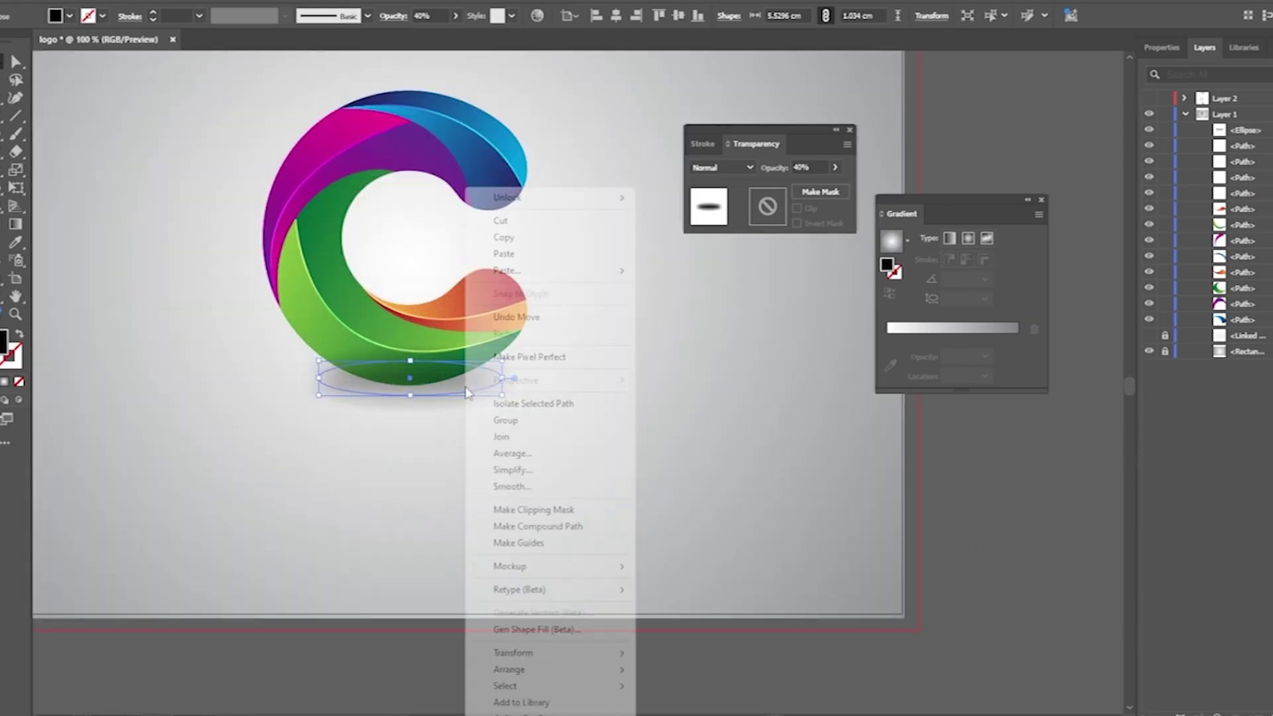
{"action": "mouse_move", "coordinate": [562, 674]}
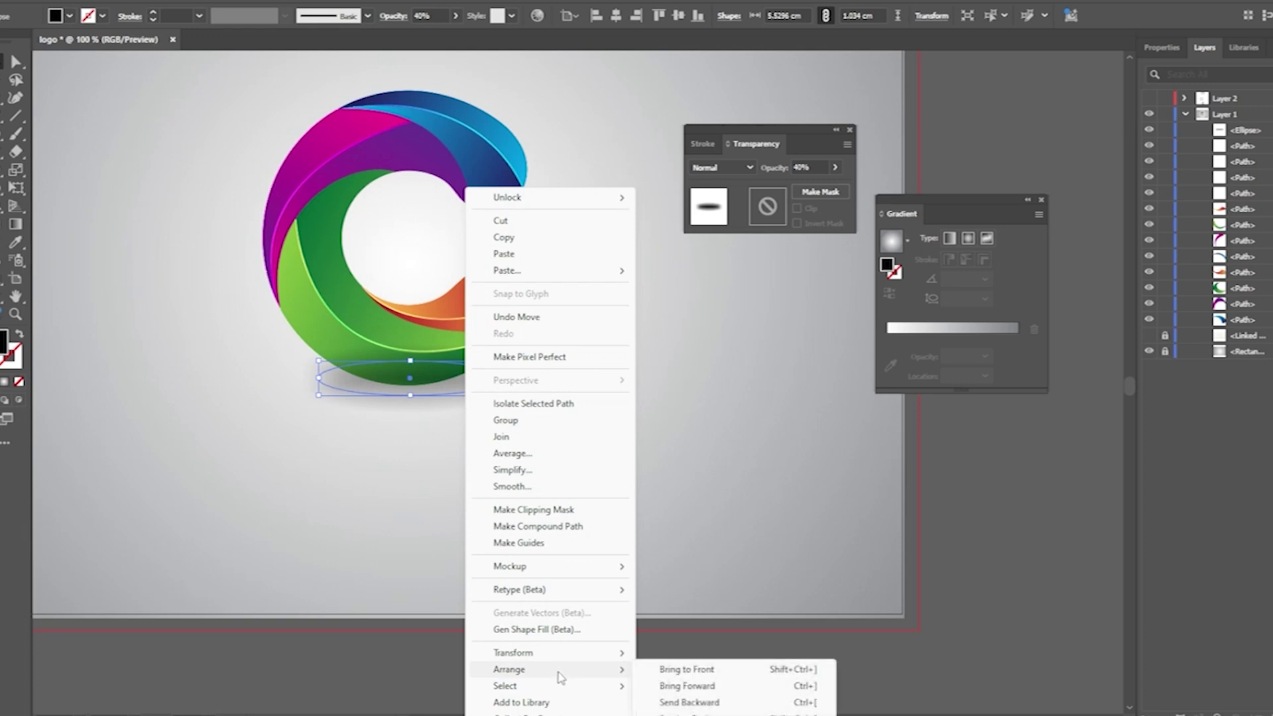
{"action": "left_click", "coordinate": [689, 702]}
{"action": "key", "text": "ctrl+["}
{"action": "key", "text": "ctrl+["}
{"action": "key", "text": "ctrl+["}
{"action": "key", "text": "ctrl+["}
{"action": "key", "text": "ctrl+["}
{"action": "key", "text": "ctrl+["}
{"action": "key", "text": "ctrl+["}
{"action": "key", "text": "ctrl+["}
{"action": "key", "text": "ctrl+["}
{"action": "key", "text": "ctrl+["}
{"action": "key", "text": "ctrl+["}
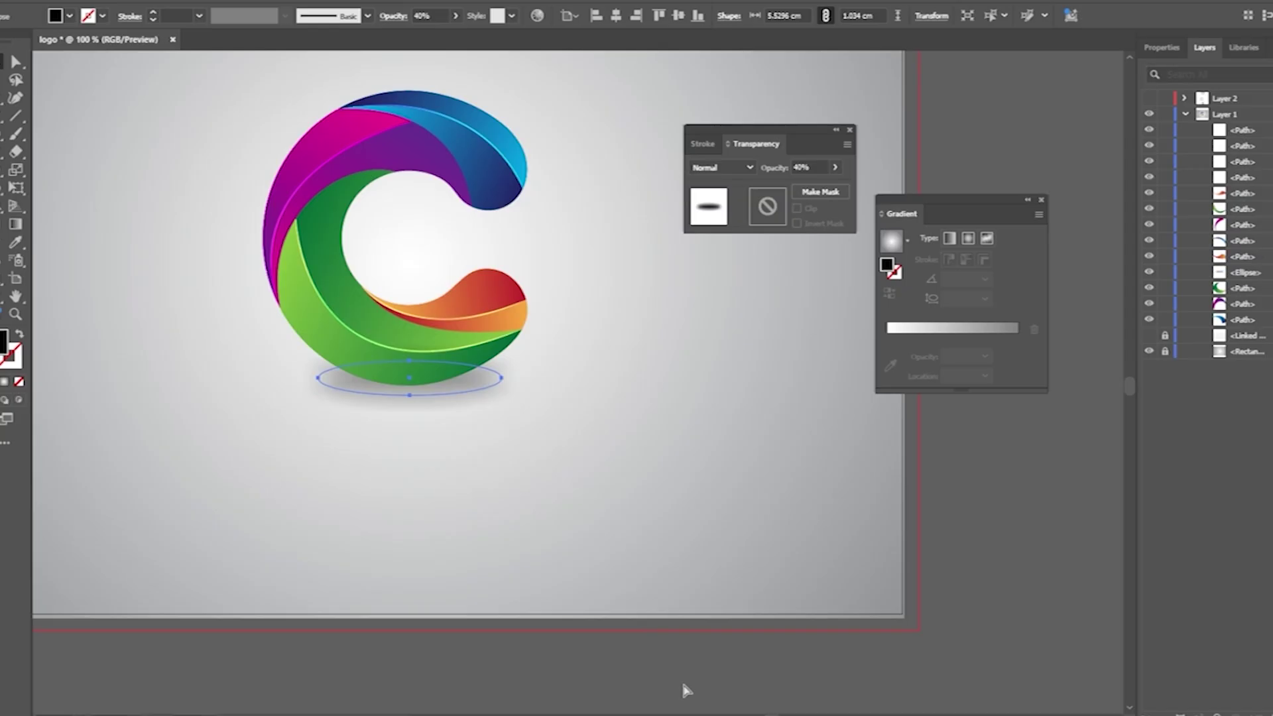
{"action": "key", "text": "ctrl+["}
{"action": "key", "text": "ctrl+["}
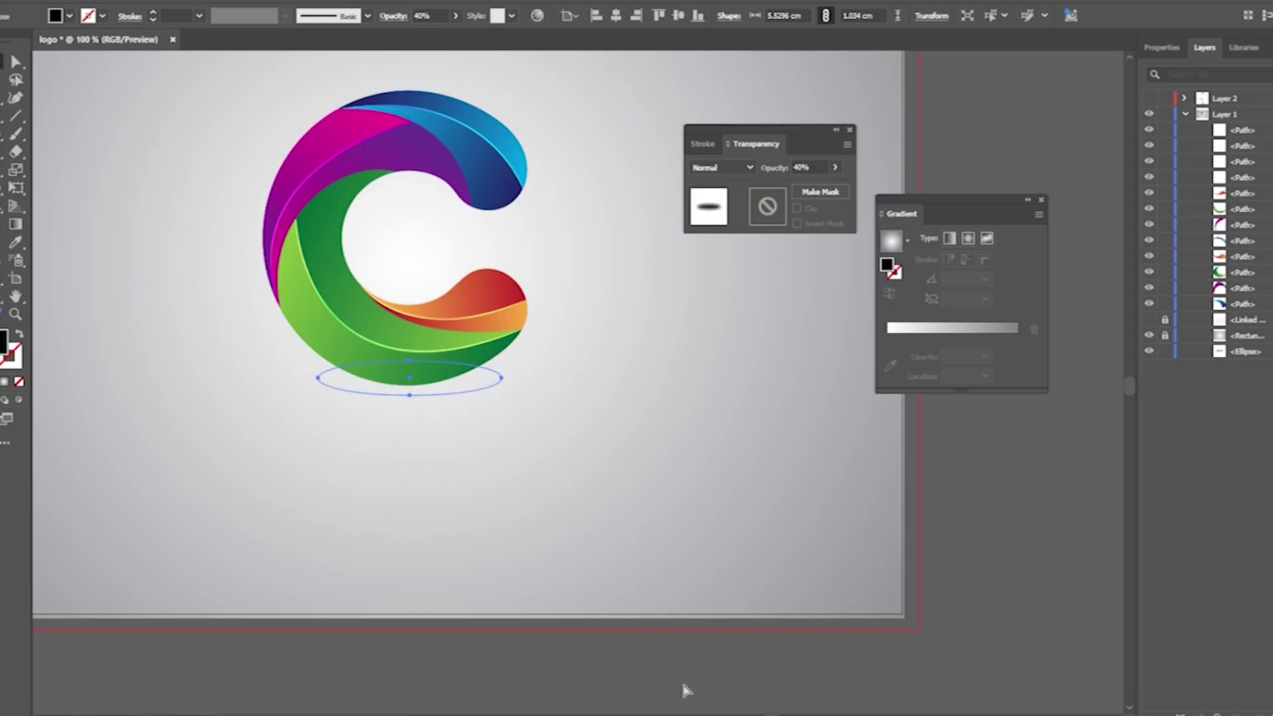
{"action": "key", "text": "ctrl+]"}
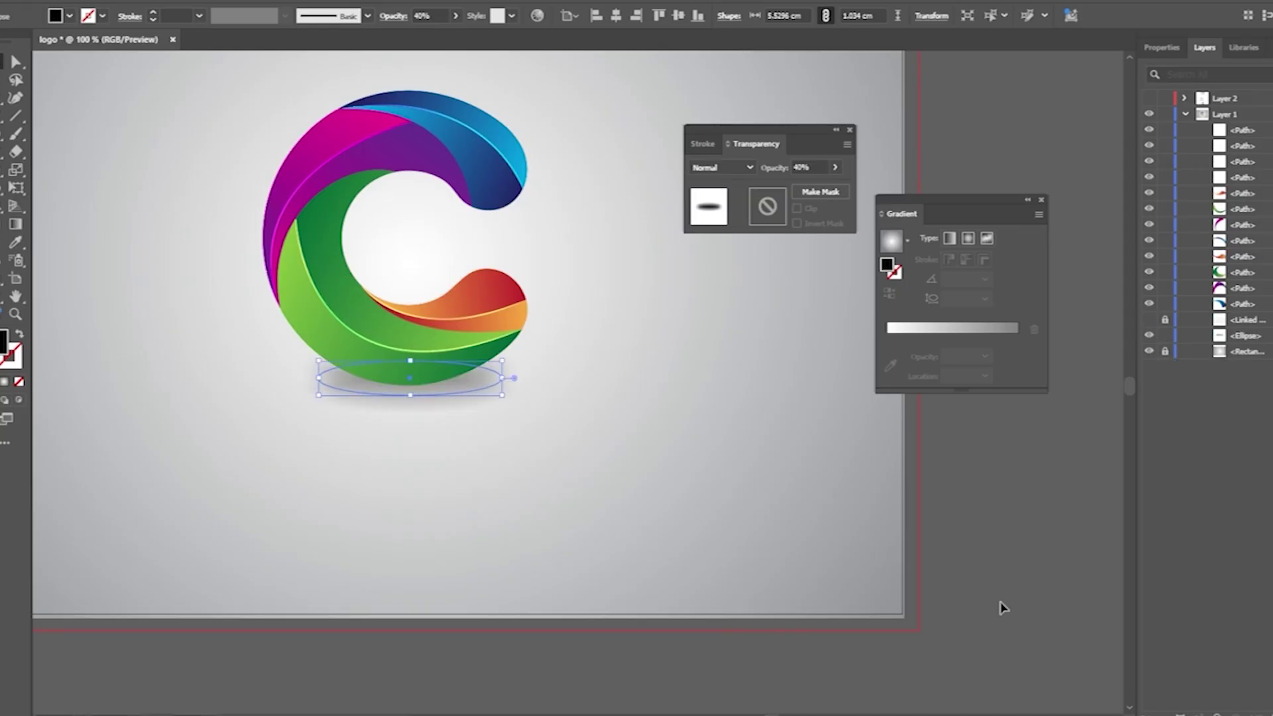
{"action": "left_click", "coordinate": [1001, 603]}
{"action": "scroll", "coordinate": [559, 500], "scroll_direction": "down", "scroll_amount": 2}
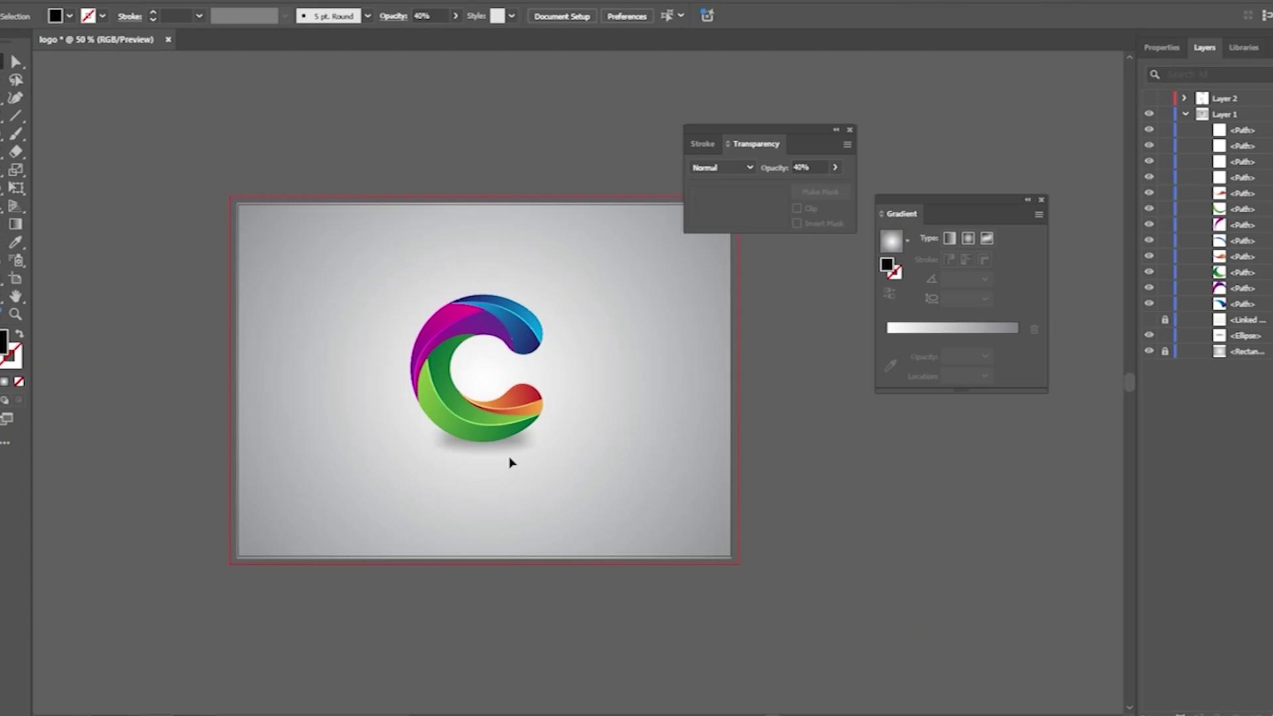
{"action": "scroll", "coordinate": [517, 457], "scroll_direction": "down", "scroll_amount": 1}
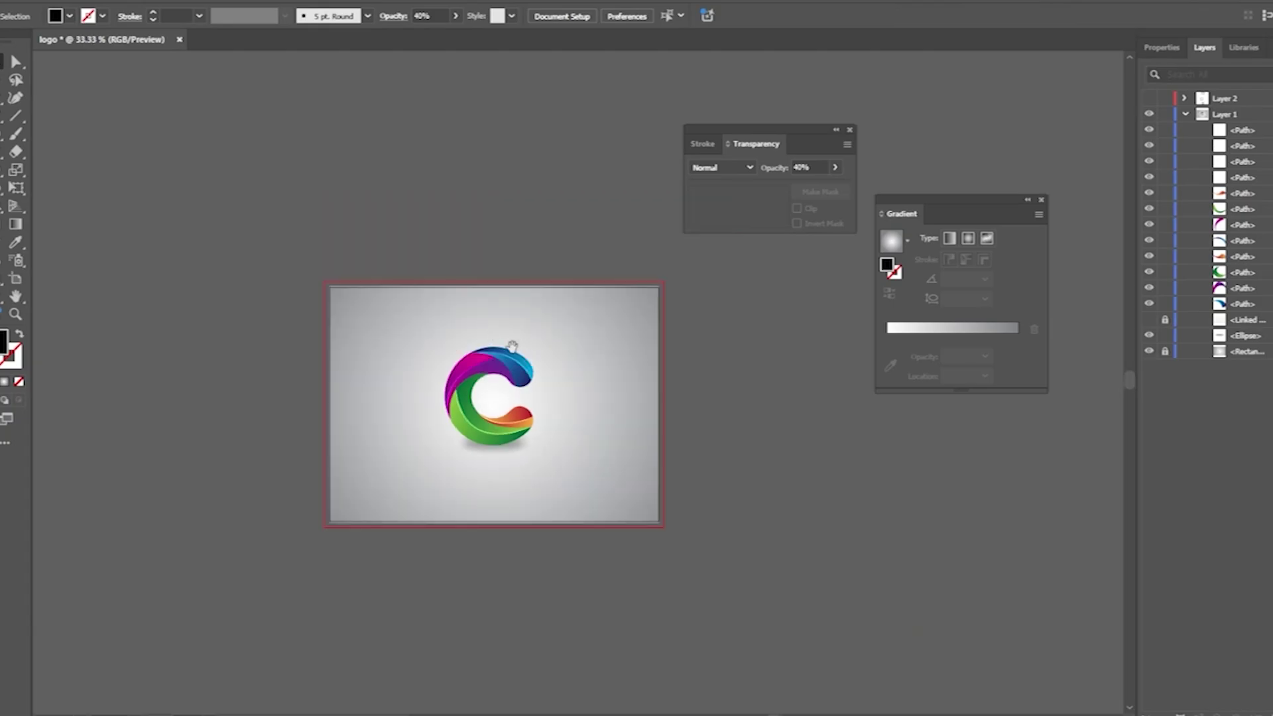
{"action": "left_click_drag", "start_coordinate": [512, 346], "coordinate": [558, 342]}
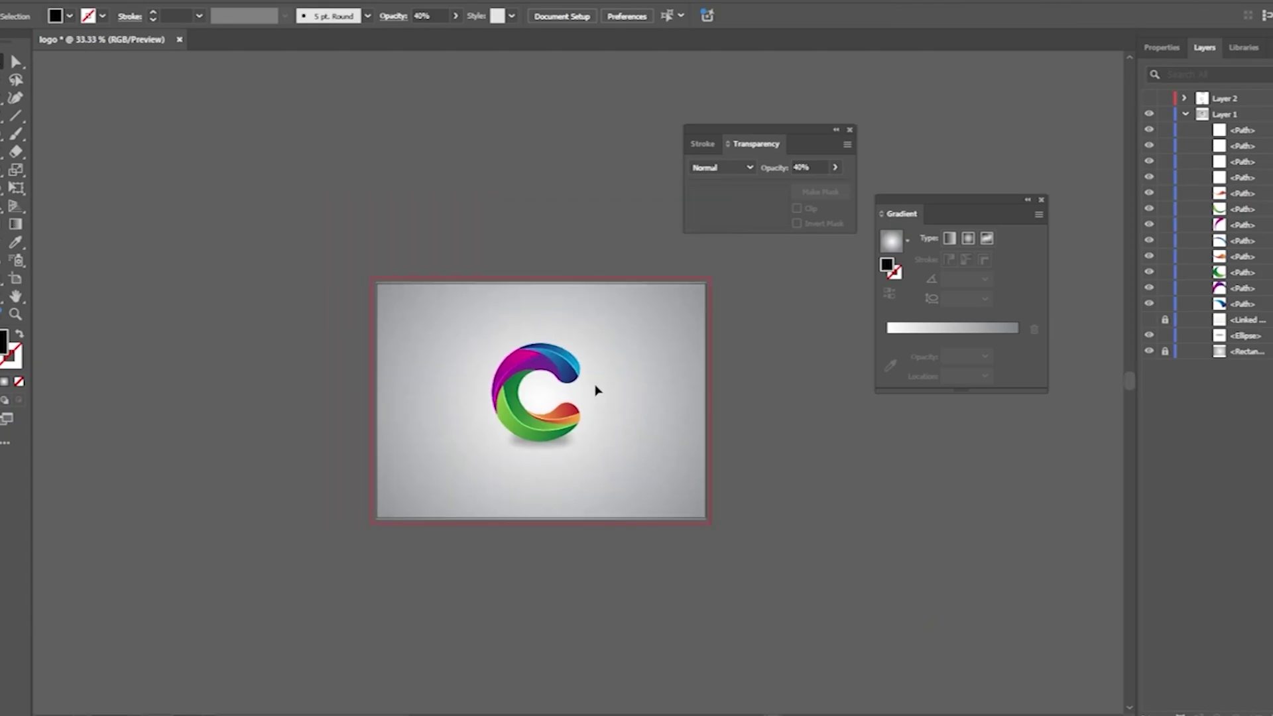